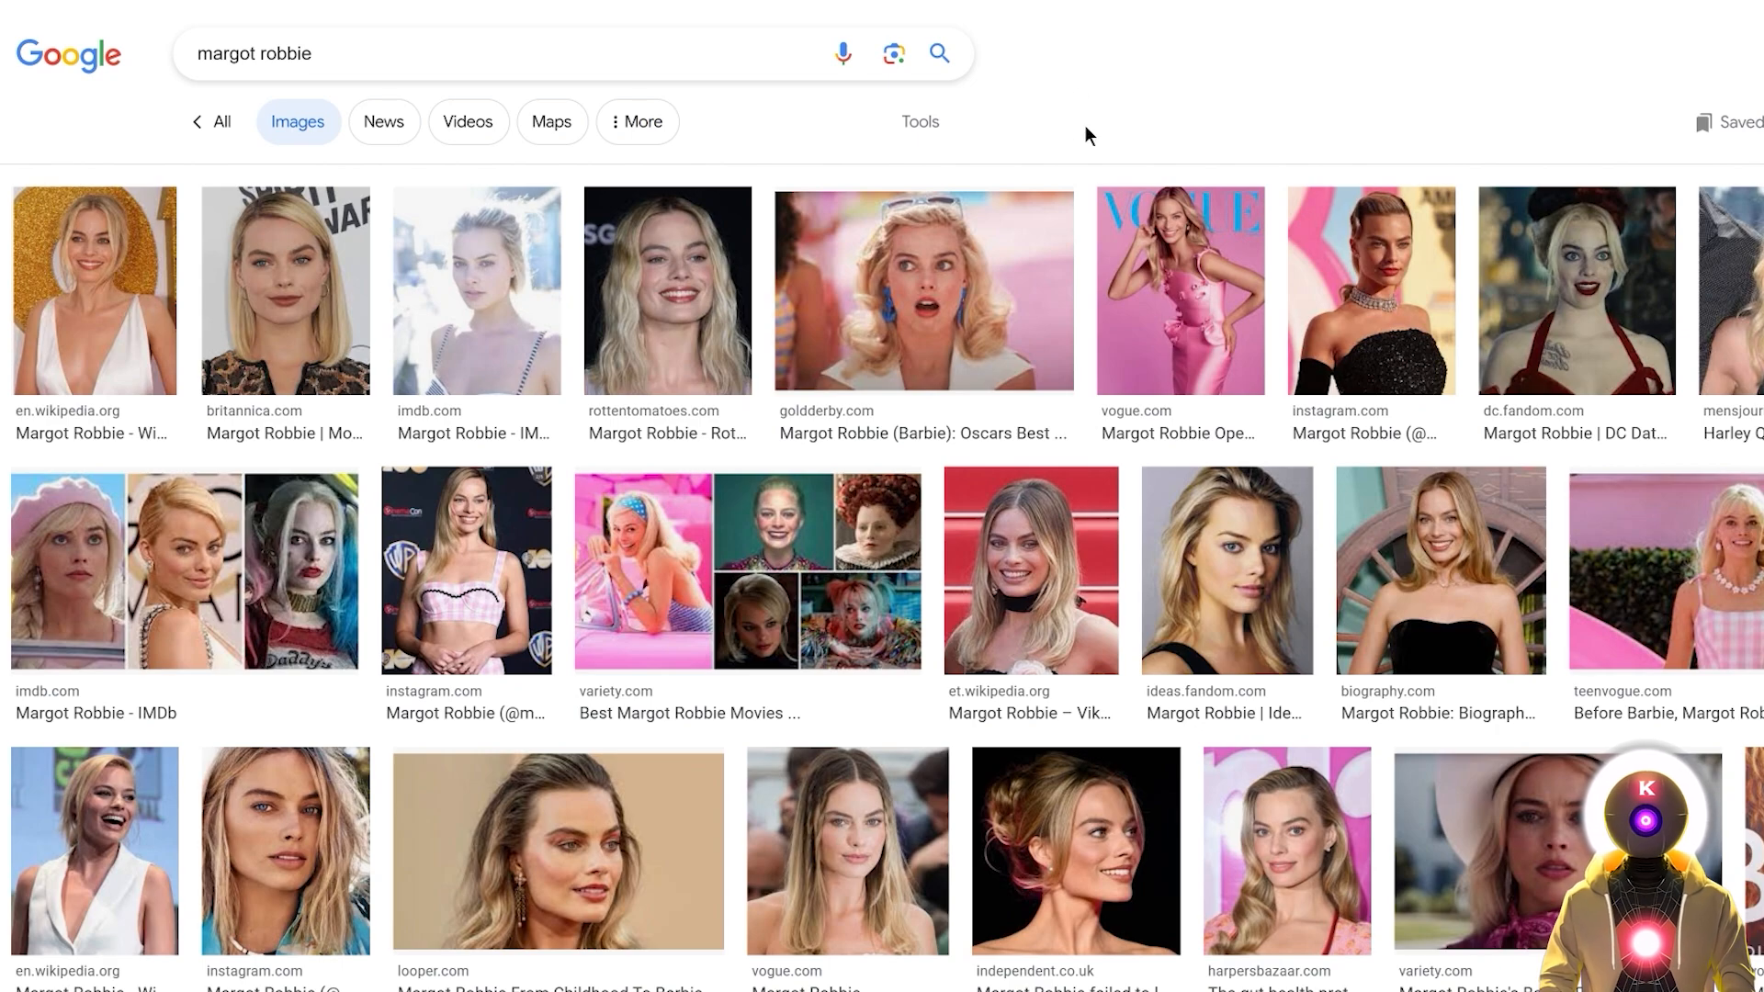
# Step: Filter the margot robbie image results to show only large images
pyautogui.scroll(-3, 1121, 460)
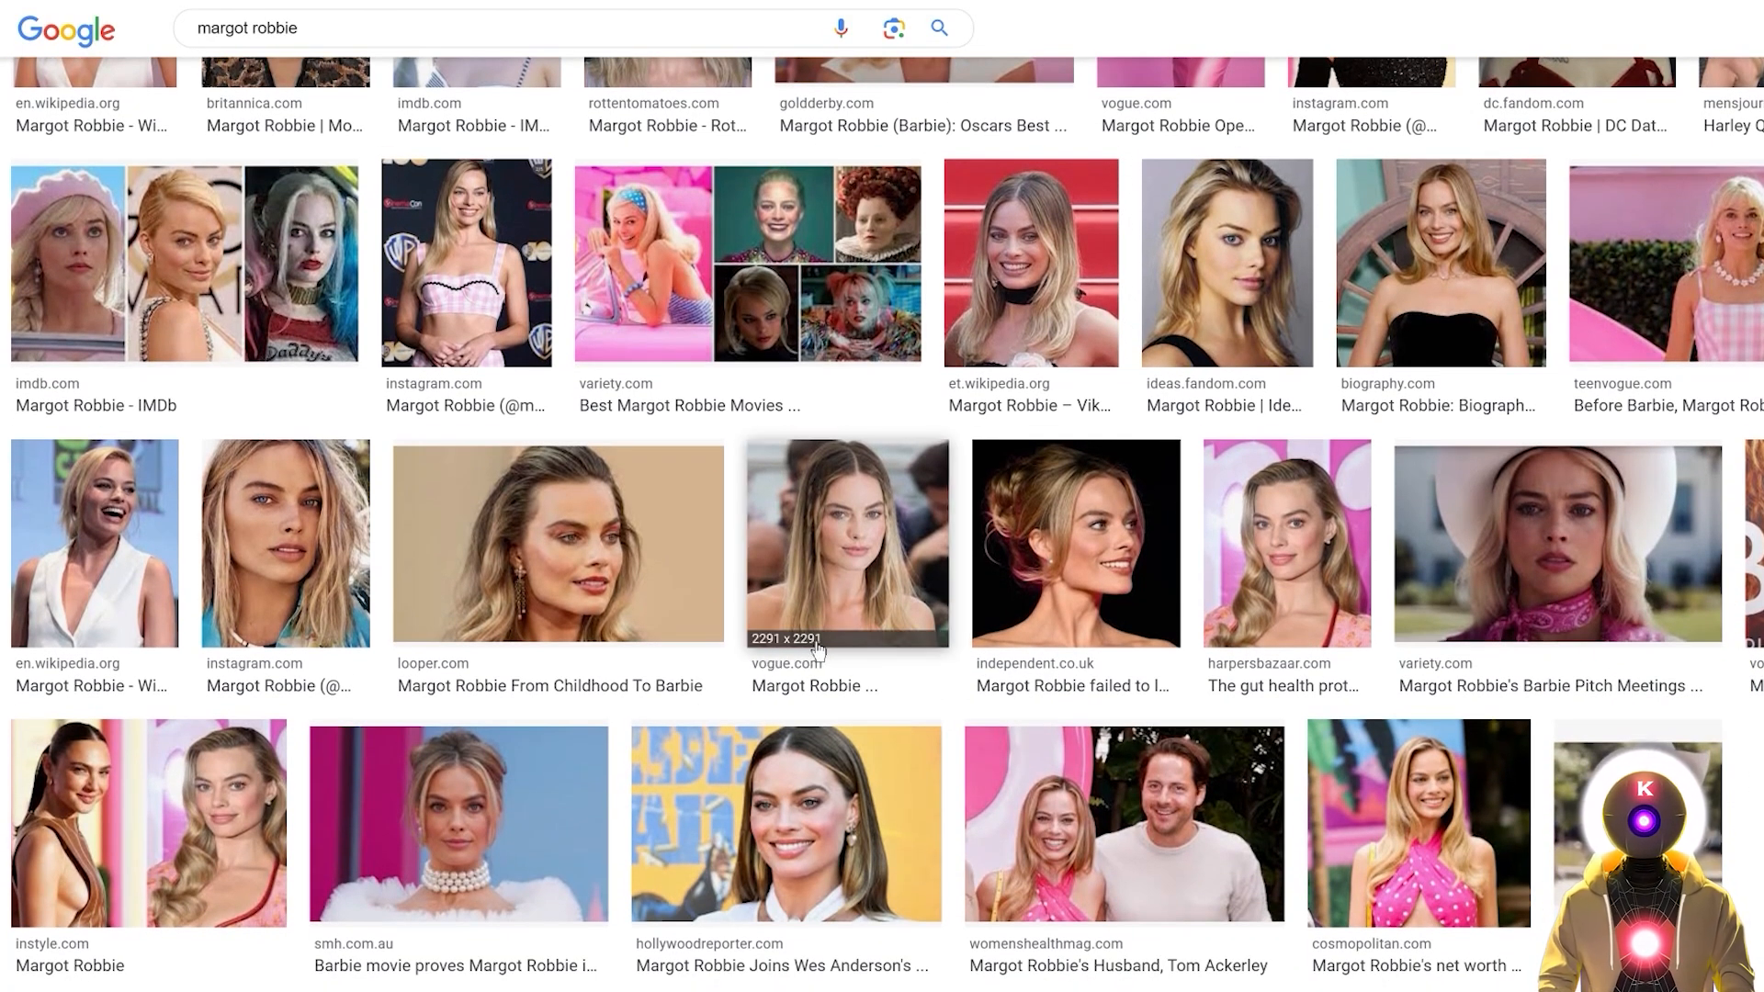
pyautogui.scroll(3, 1076, 459)
pyautogui.click(922, 123)
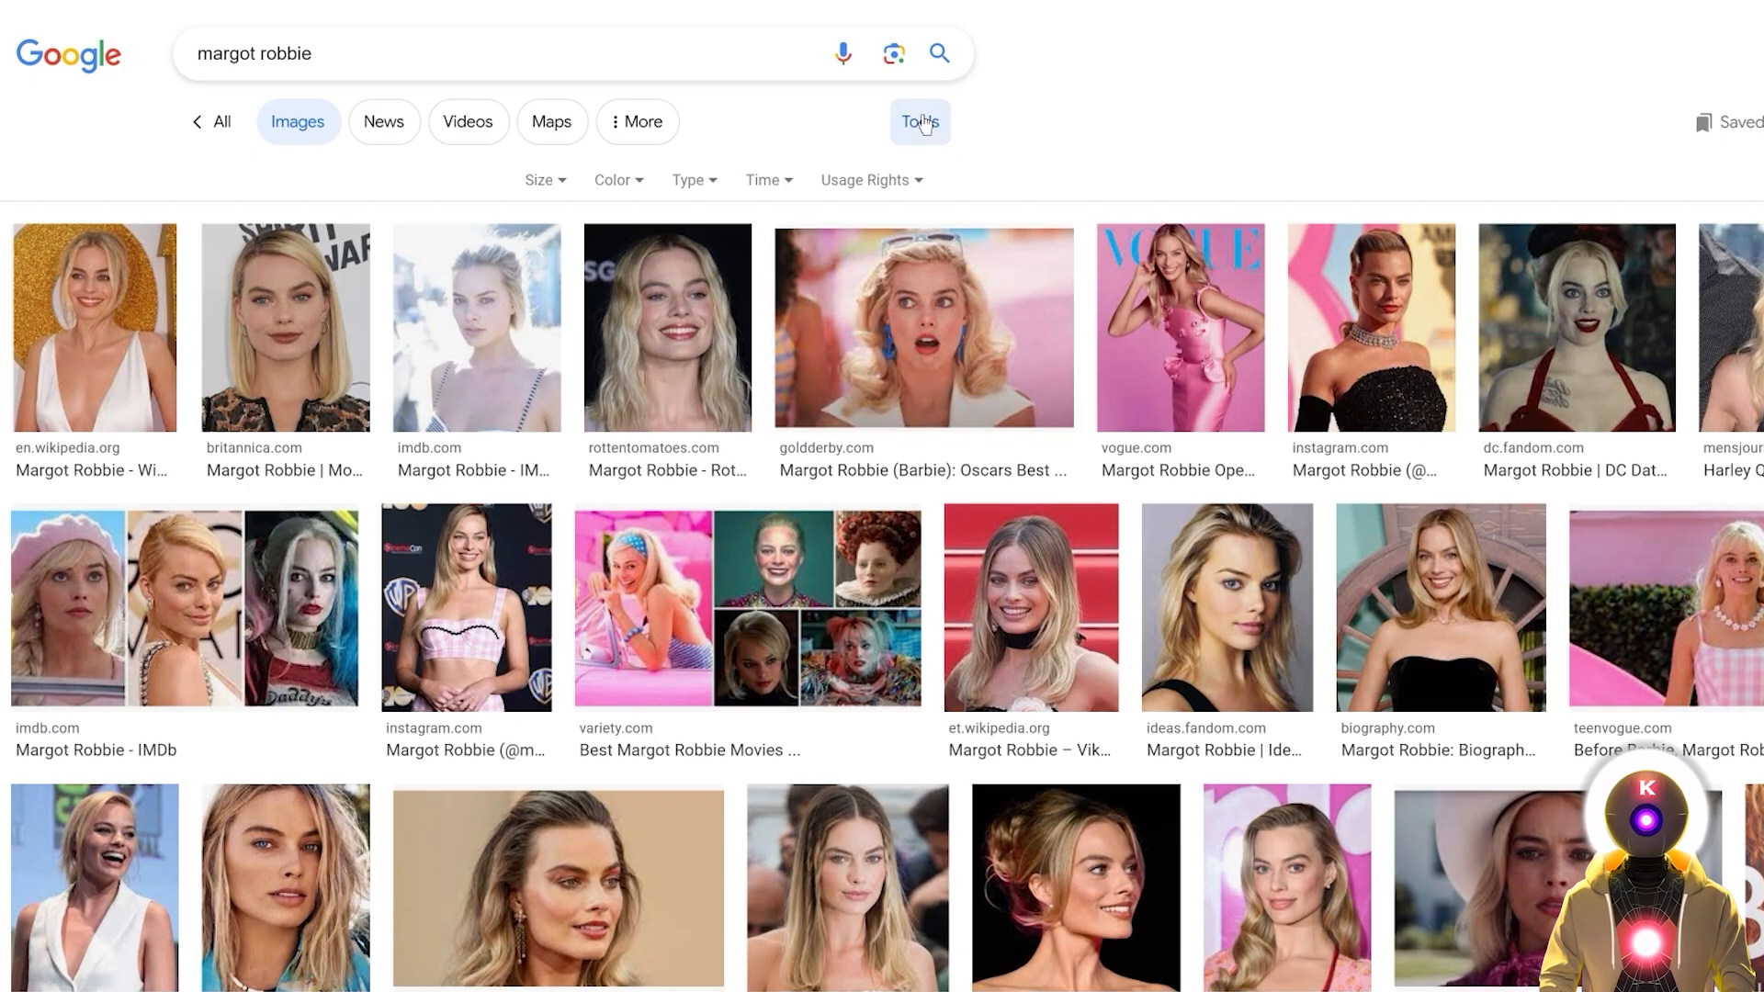
pyautogui.click(556, 181)
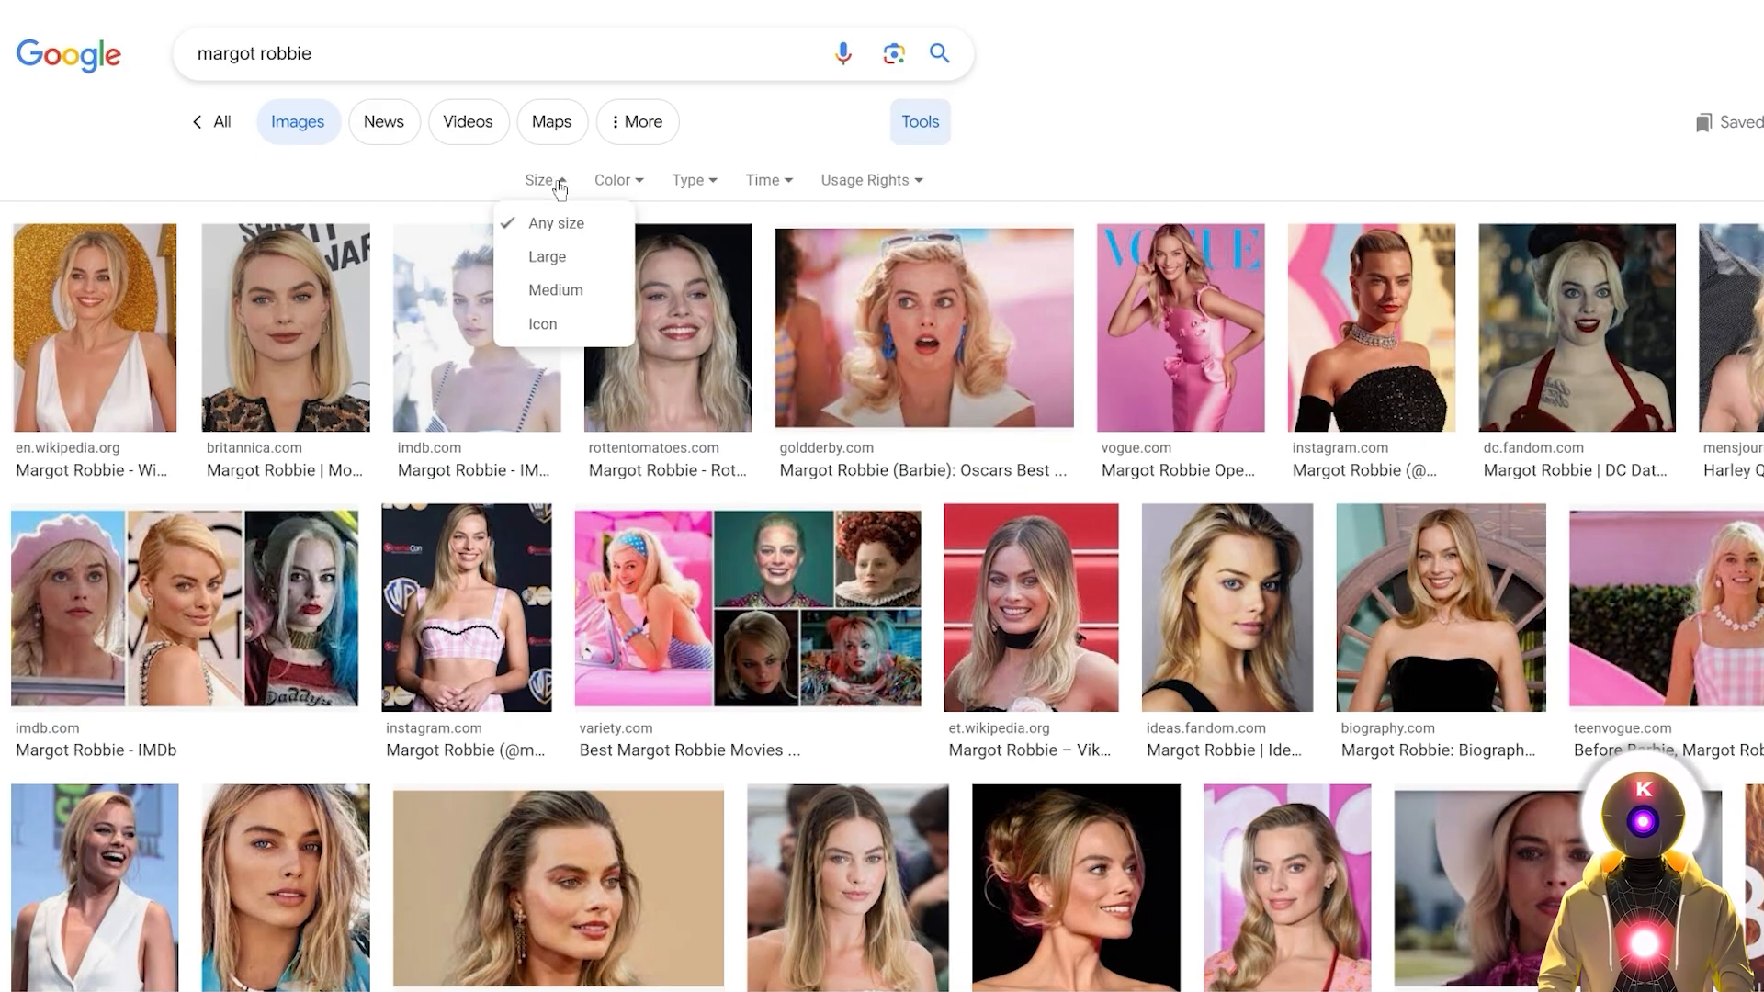
pyautogui.click(548, 241)
pyautogui.scroll(-6, 732, 458)
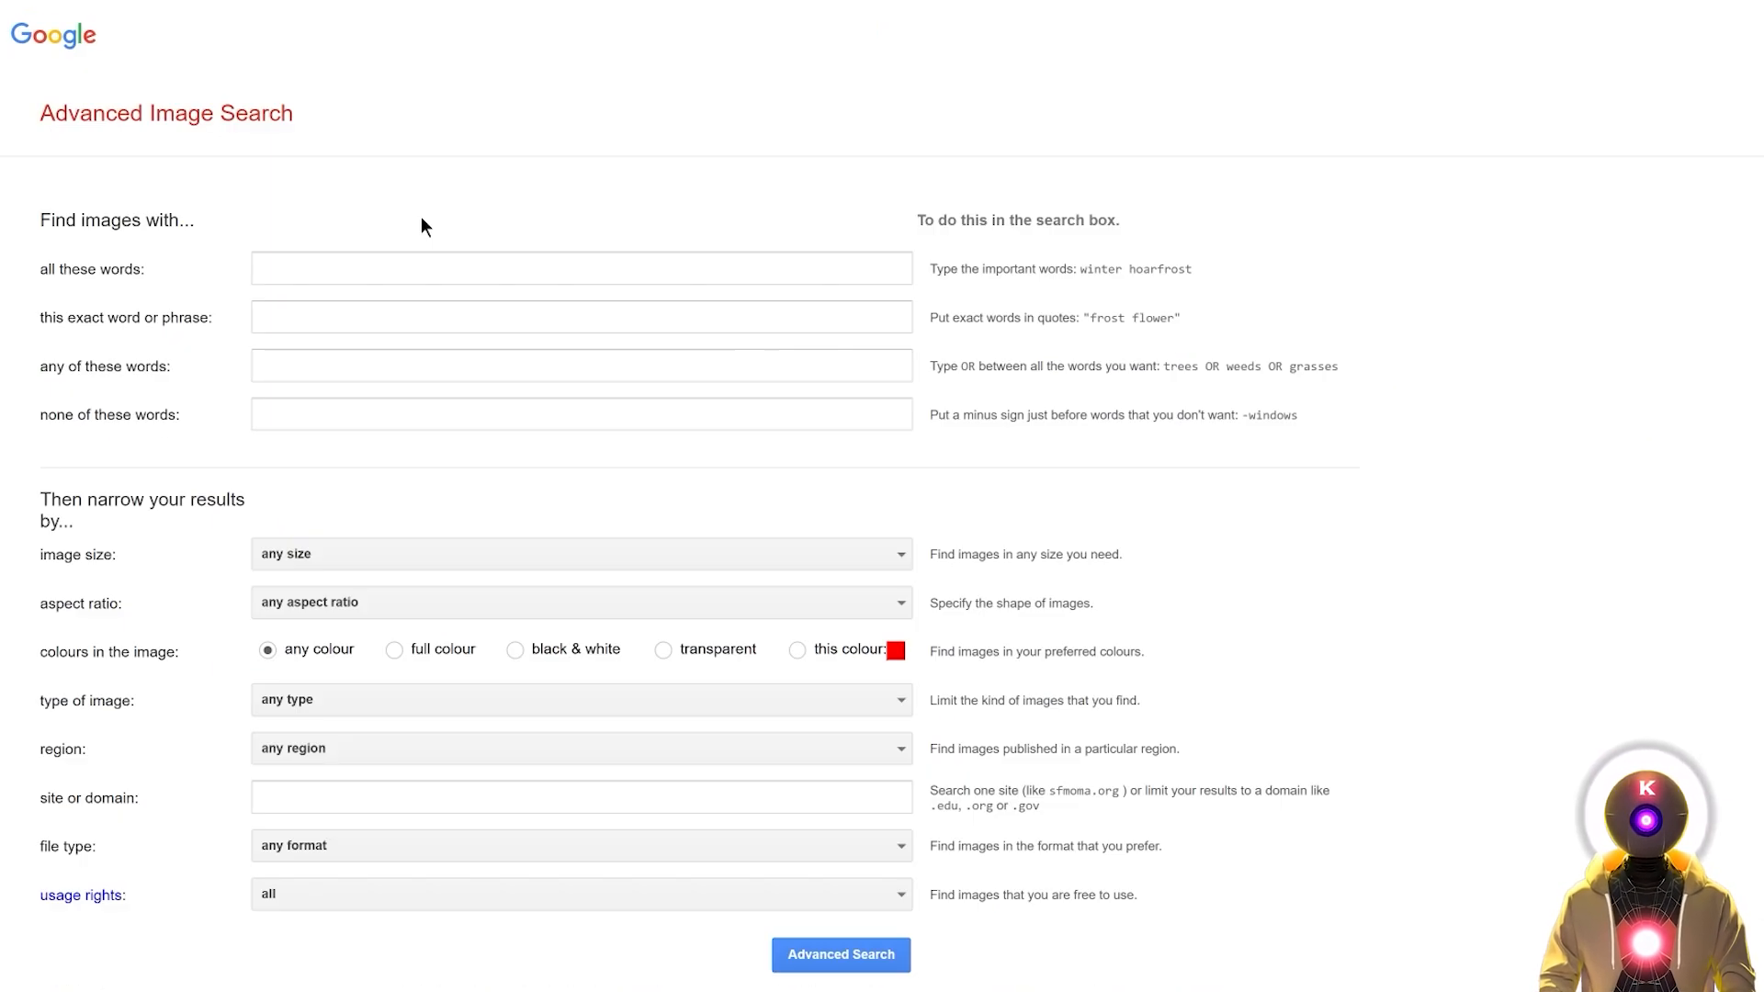
# Step: Run an advanced image search for "margot robbie" limited to images larger than 2 MP
pyautogui.click(451, 254)
pyautogui.write('margot robbie')
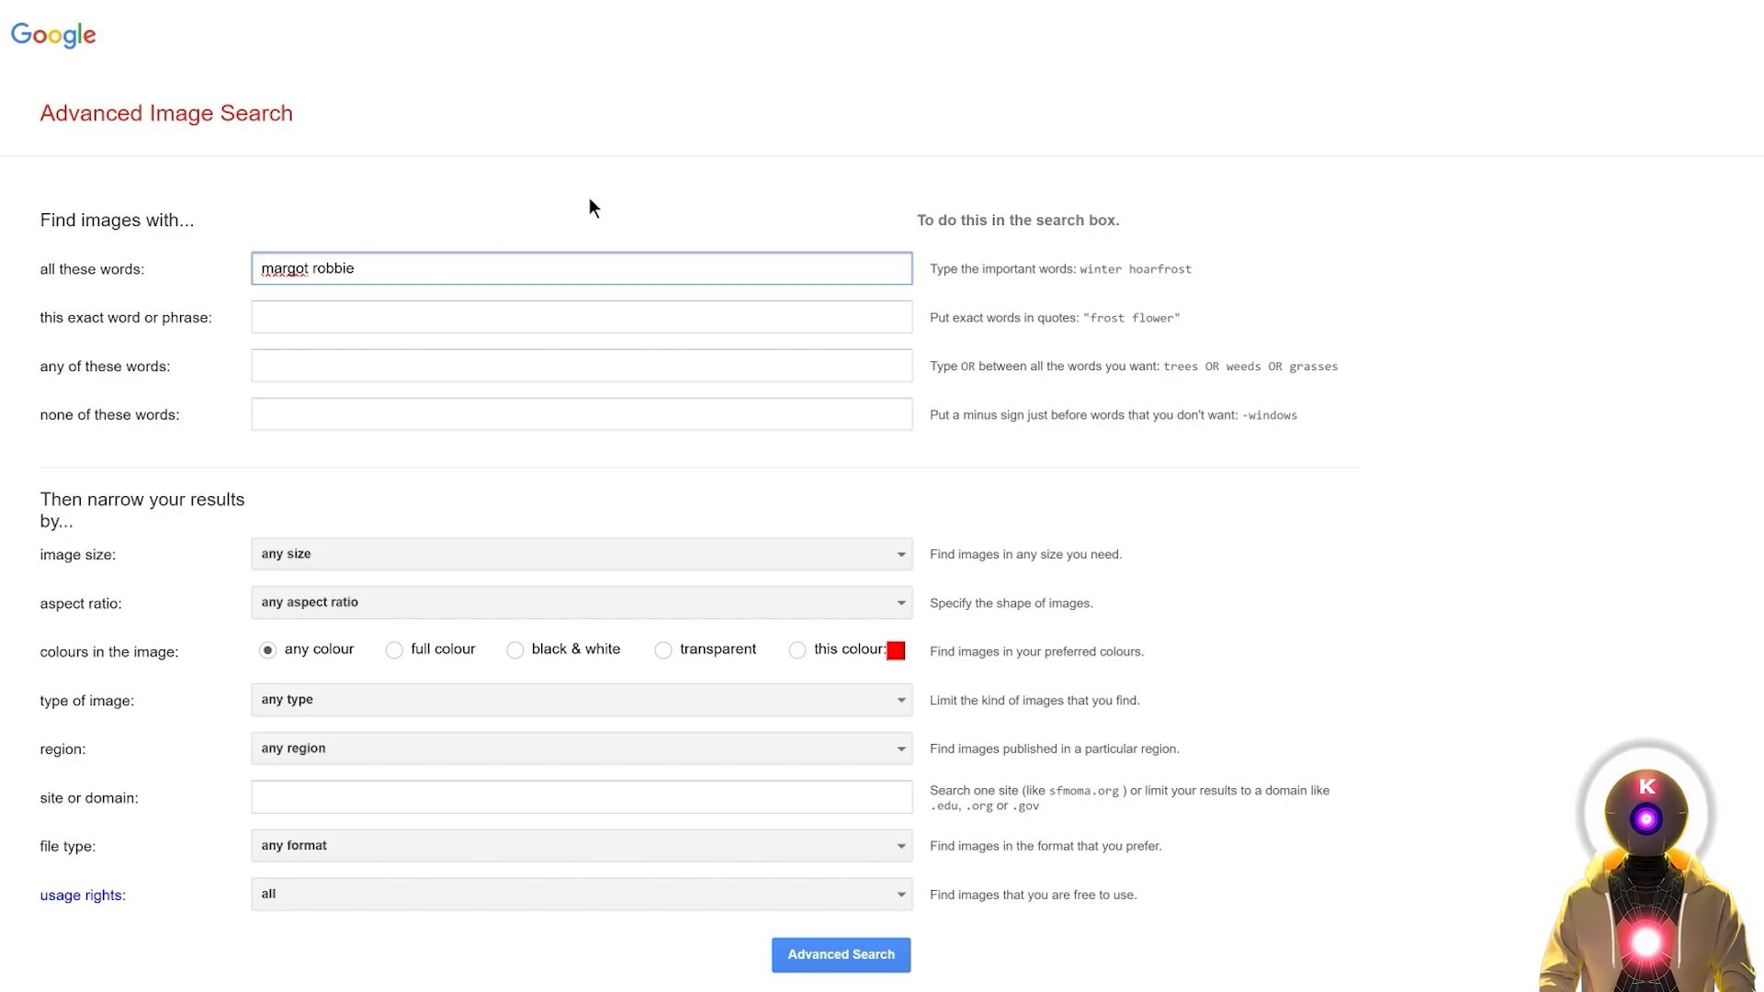
pyautogui.click(319, 555)
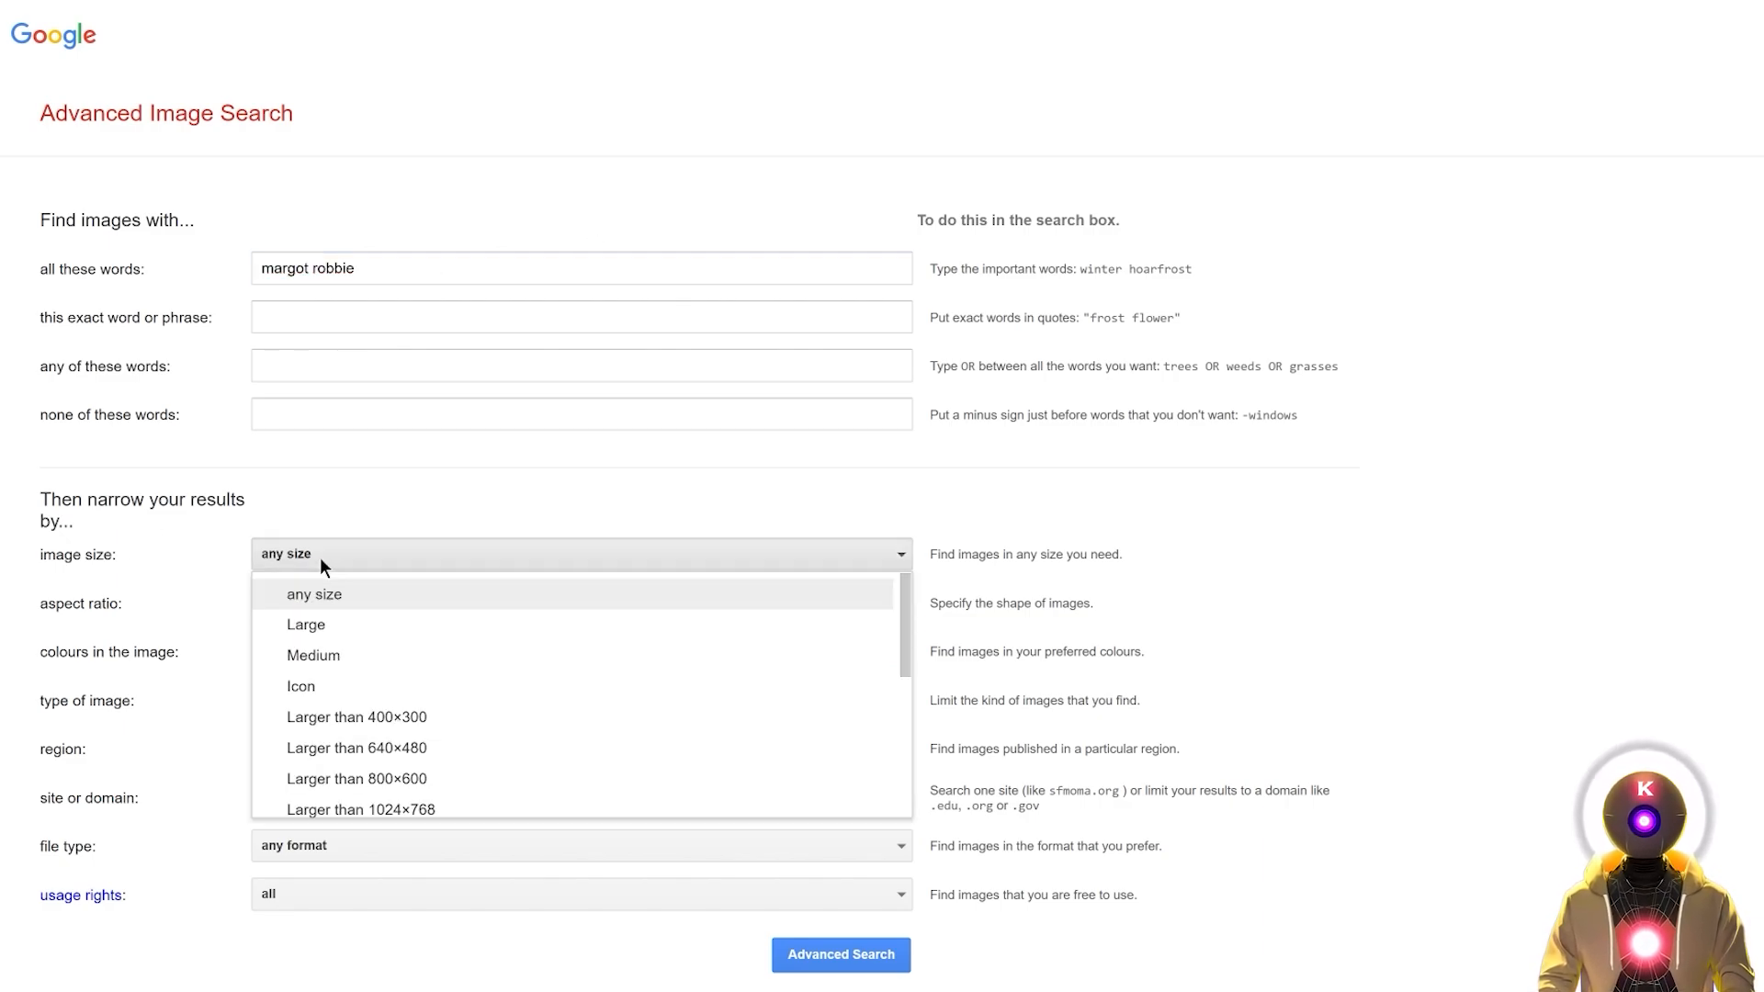
pyautogui.scroll(-2, 372, 698)
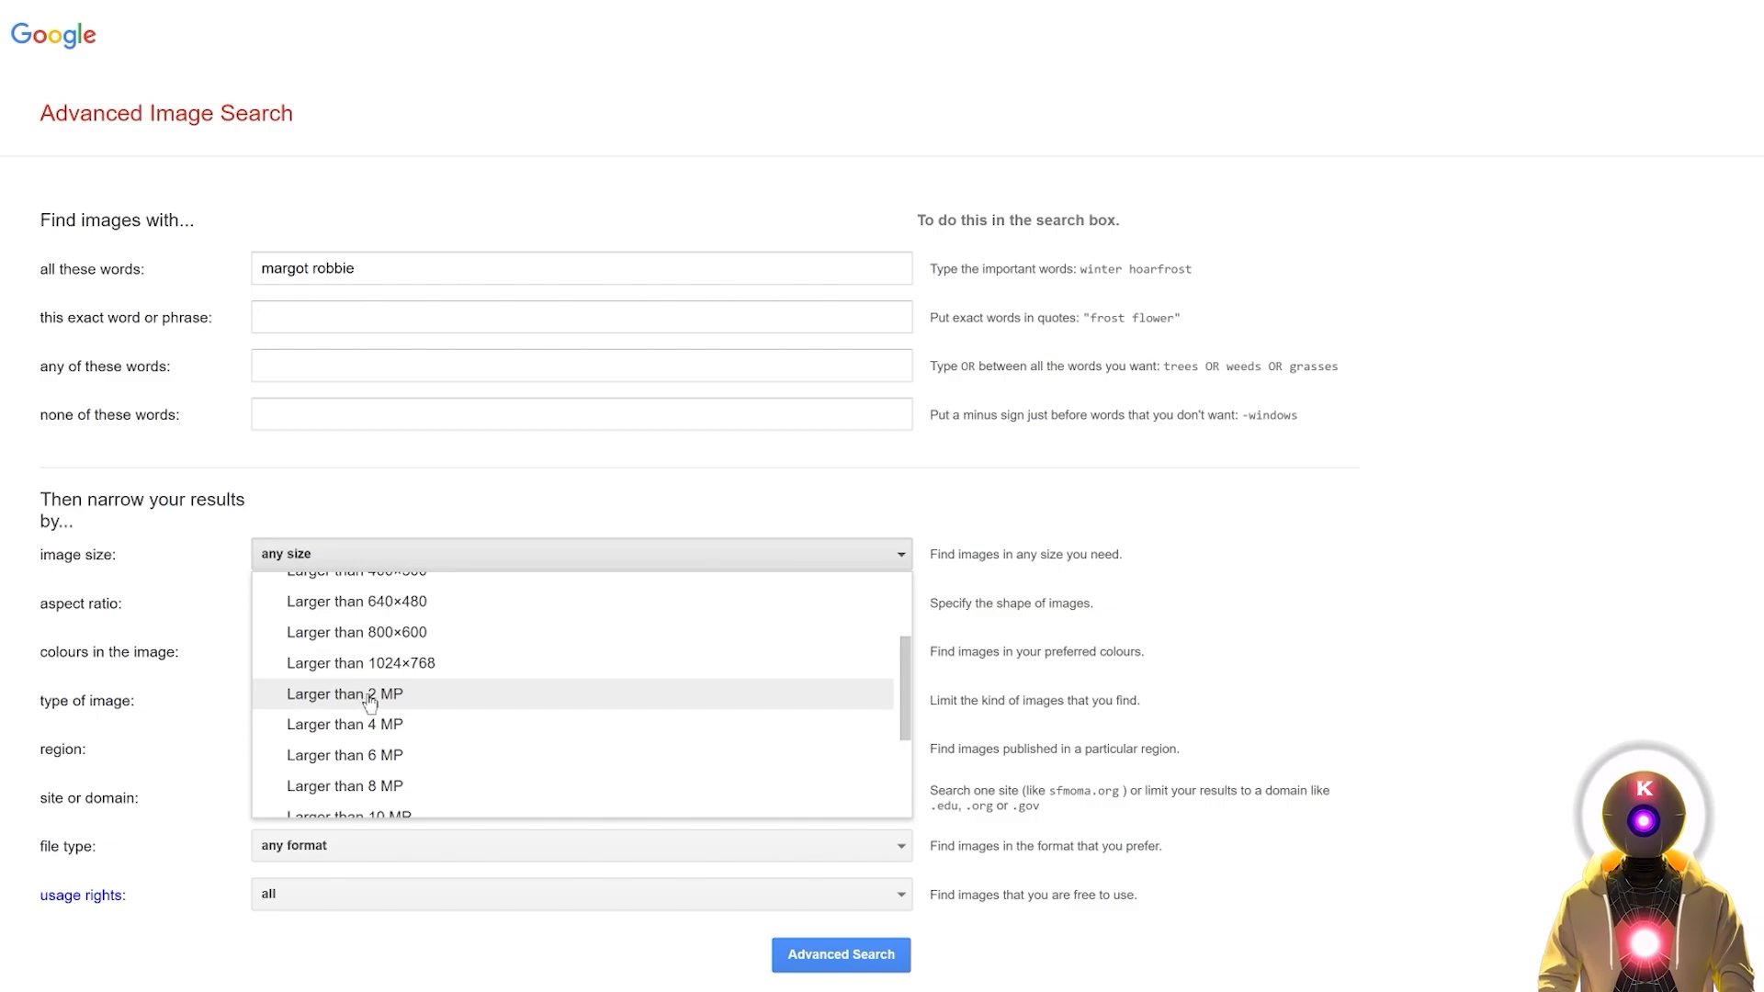
pyautogui.click(371, 696)
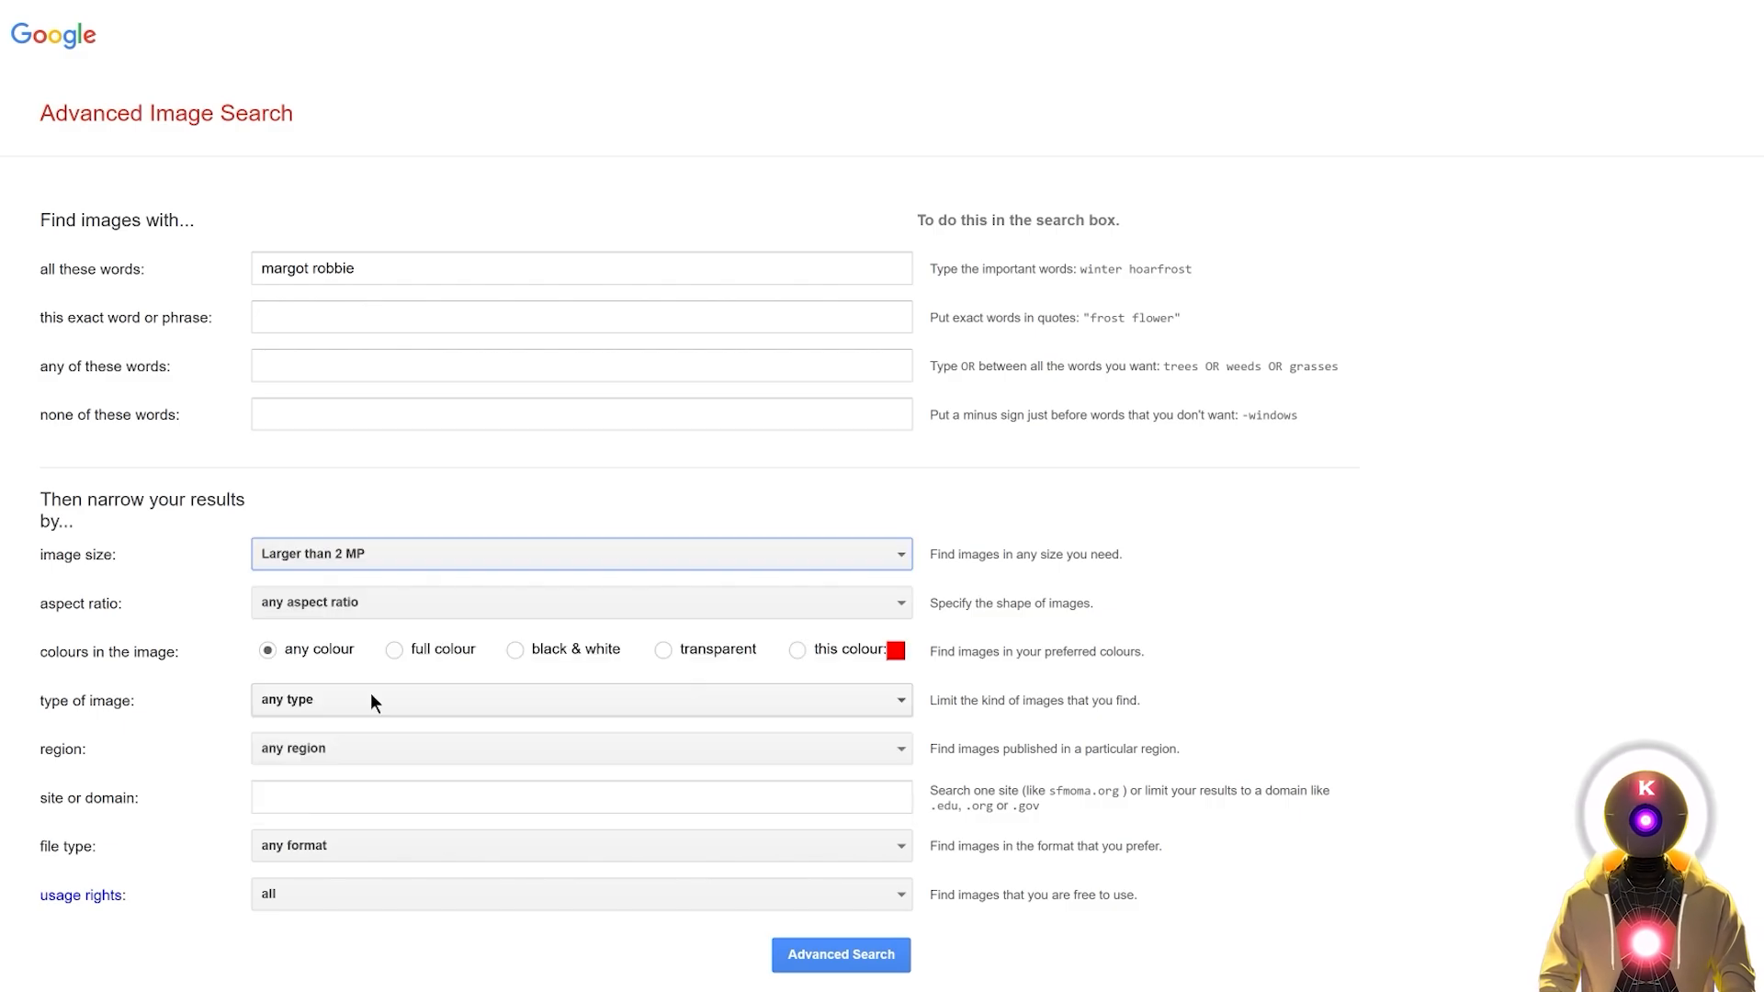
pyautogui.click(841, 954)
# Step: Enlarge the Harley Quinn photo from variety.com in the results and save the image
pyautogui.scroll(-5, 1194, 184)
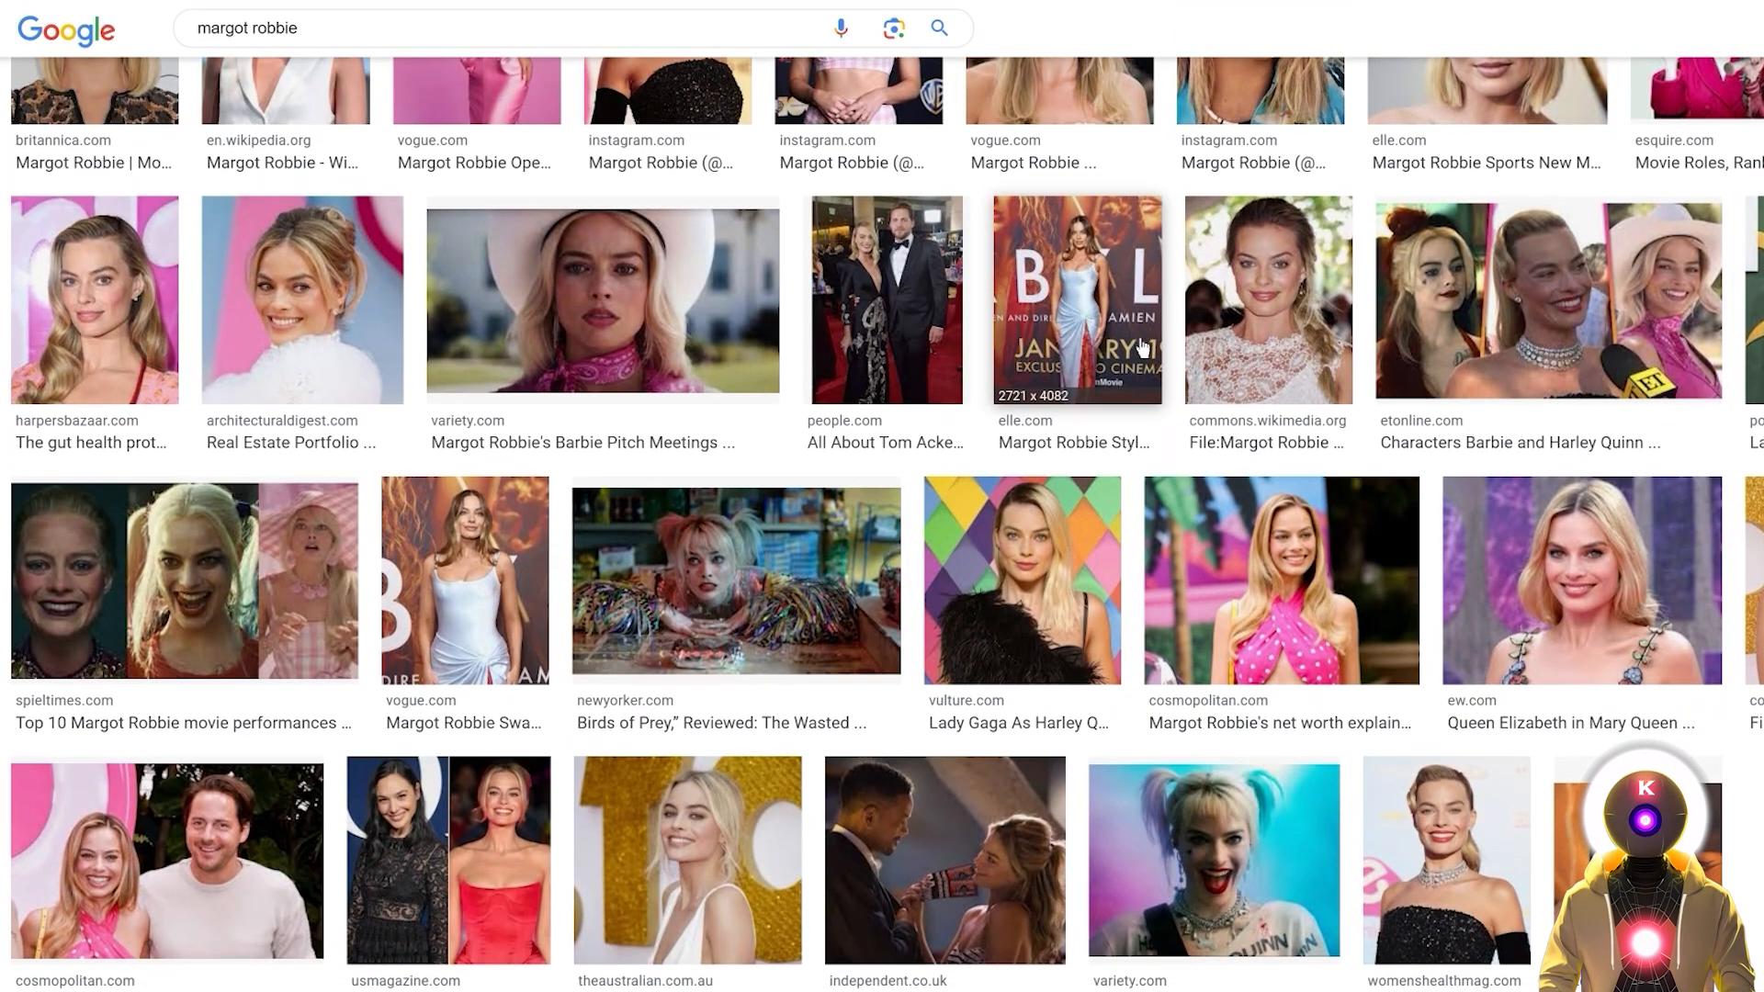
pyautogui.scroll(-5, 1142, 353)
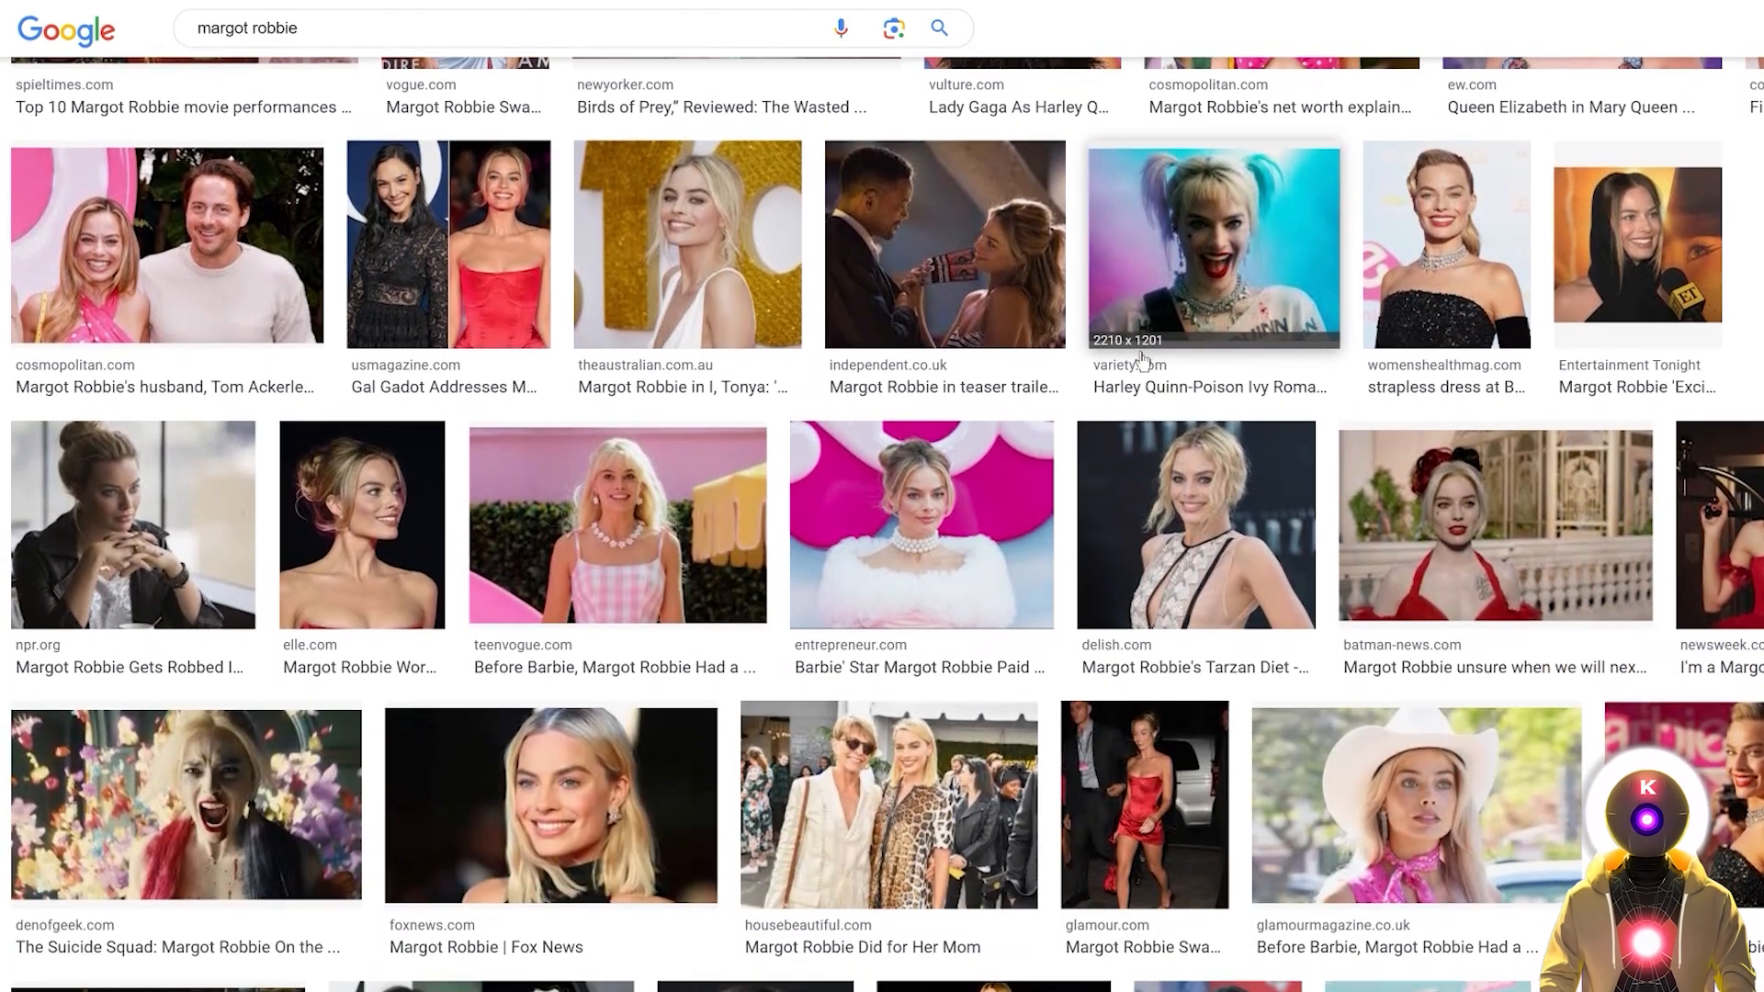
pyautogui.click(1164, 301)
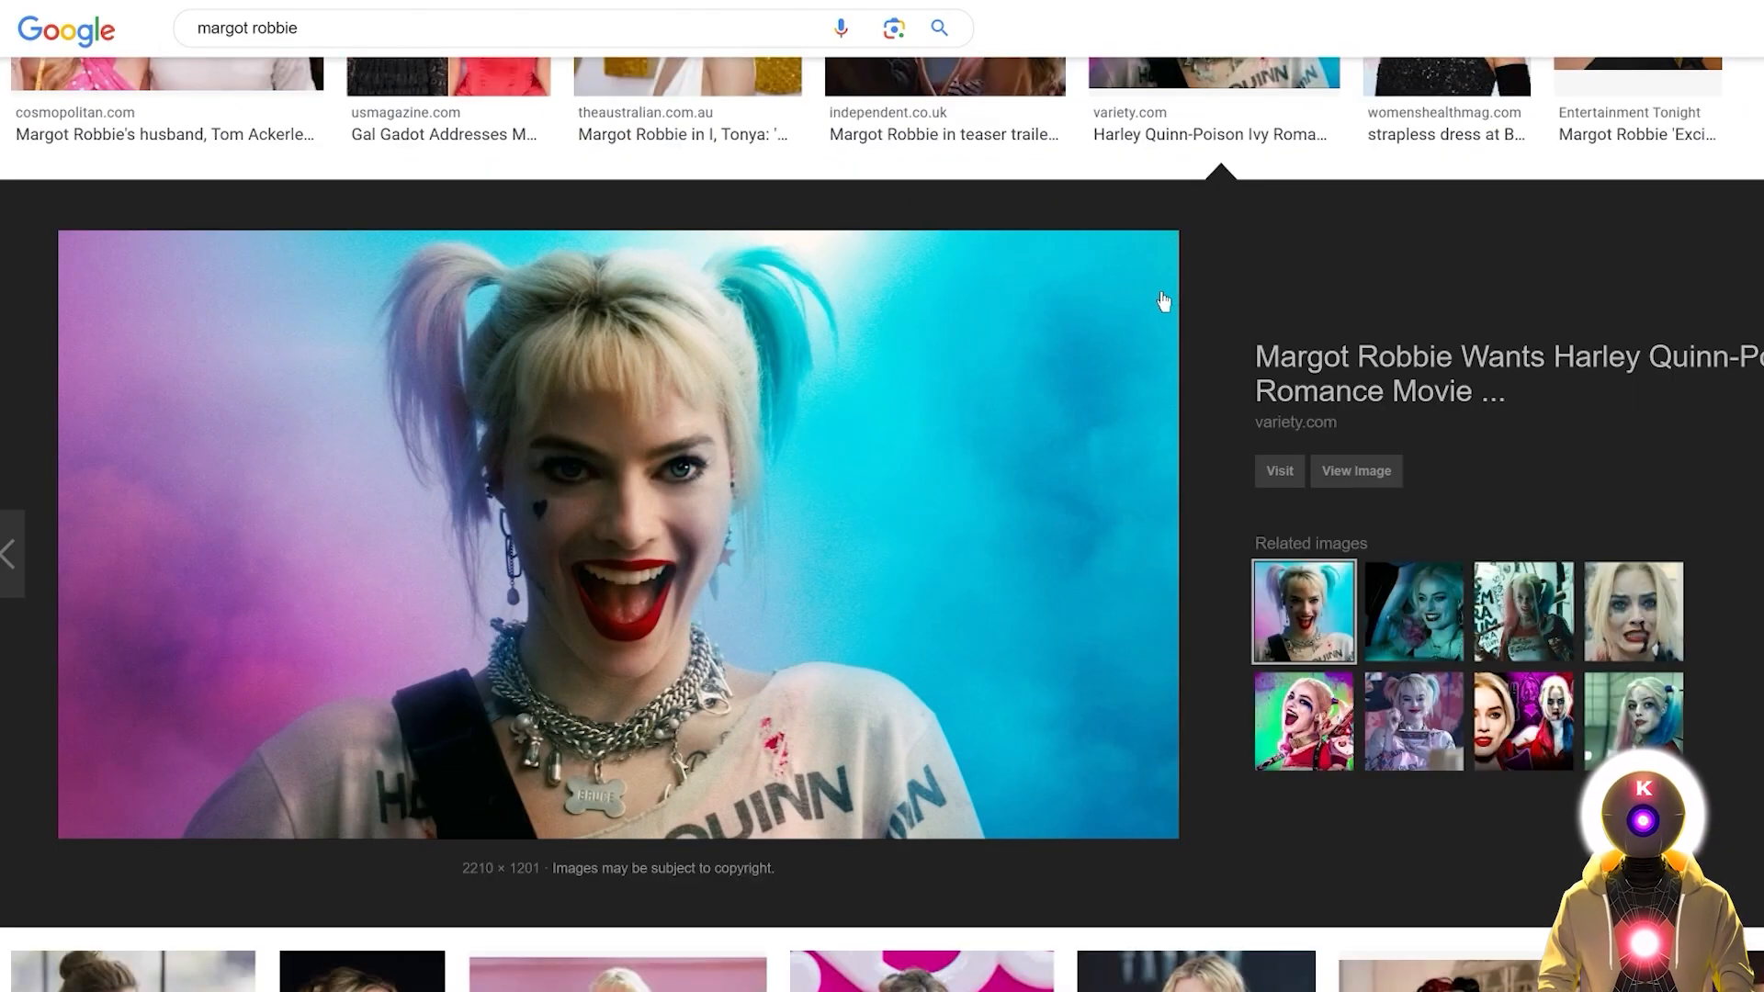
pyautogui.rightClick(710, 441)
pyautogui.click(808, 504)
# Step: Browse the rest of the margot robbie results for other suitable high-resolution photos
pyautogui.scroll(5, 806, 503)
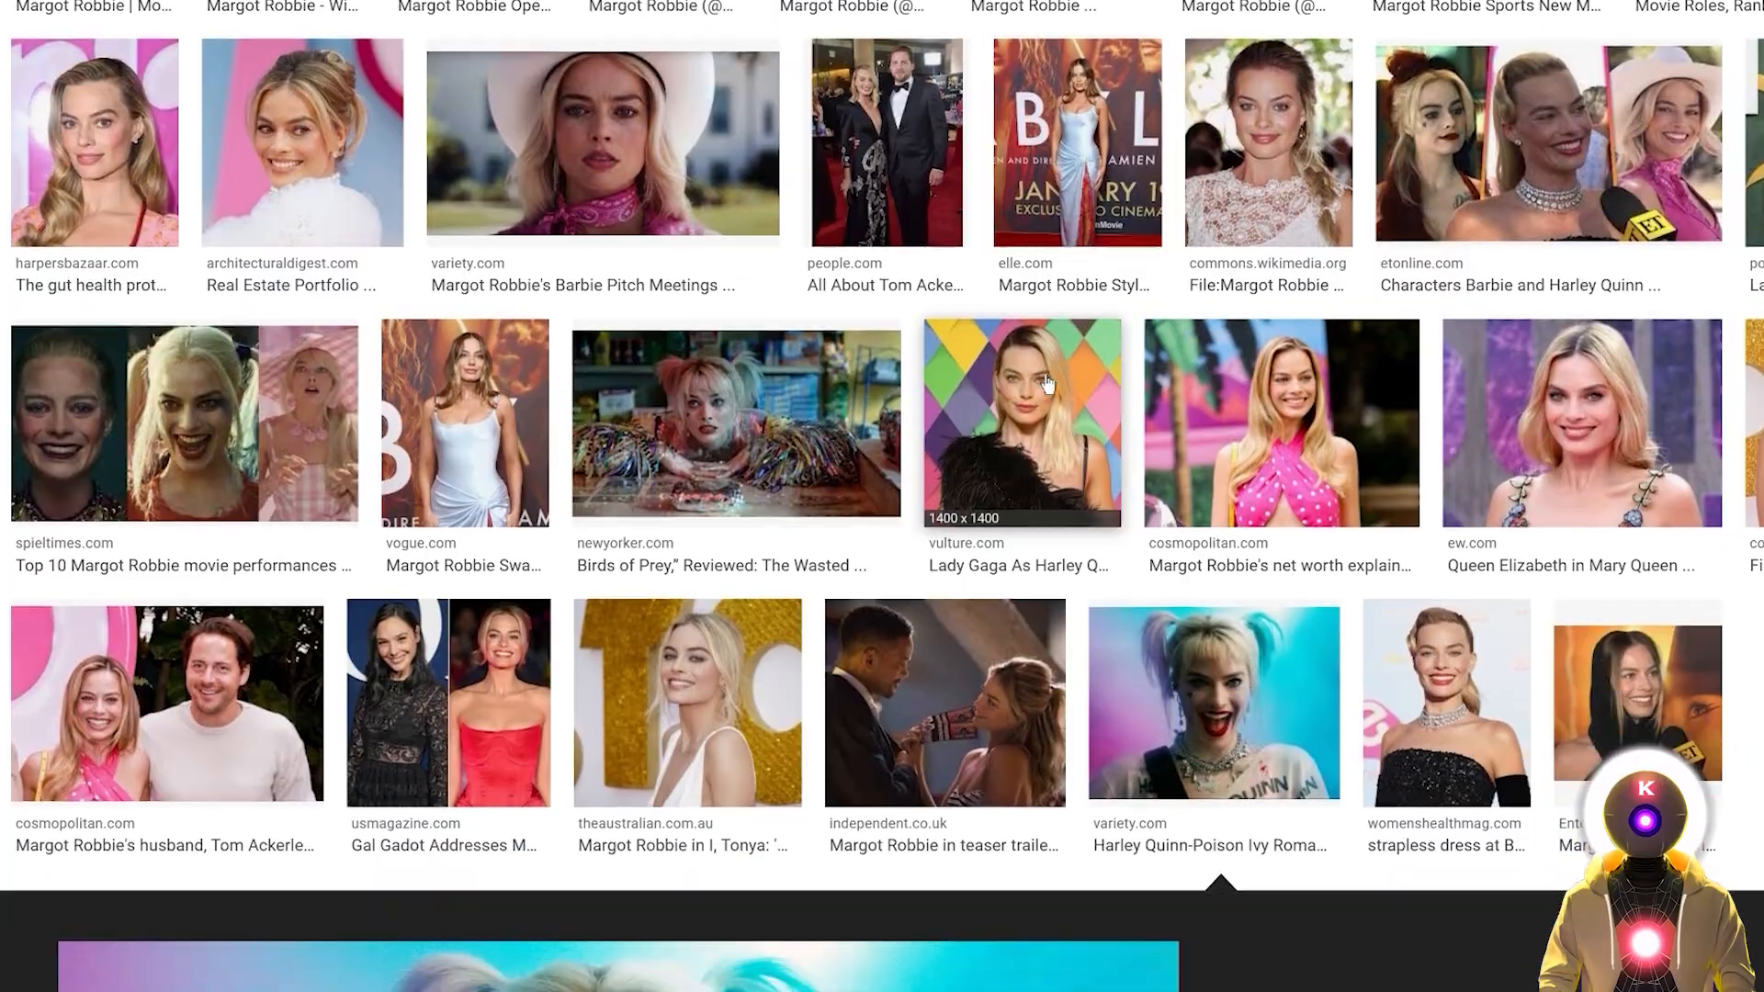
pyautogui.scroll(-15, 1161, 374)
pyautogui.scroll(-1, 1157, 374)
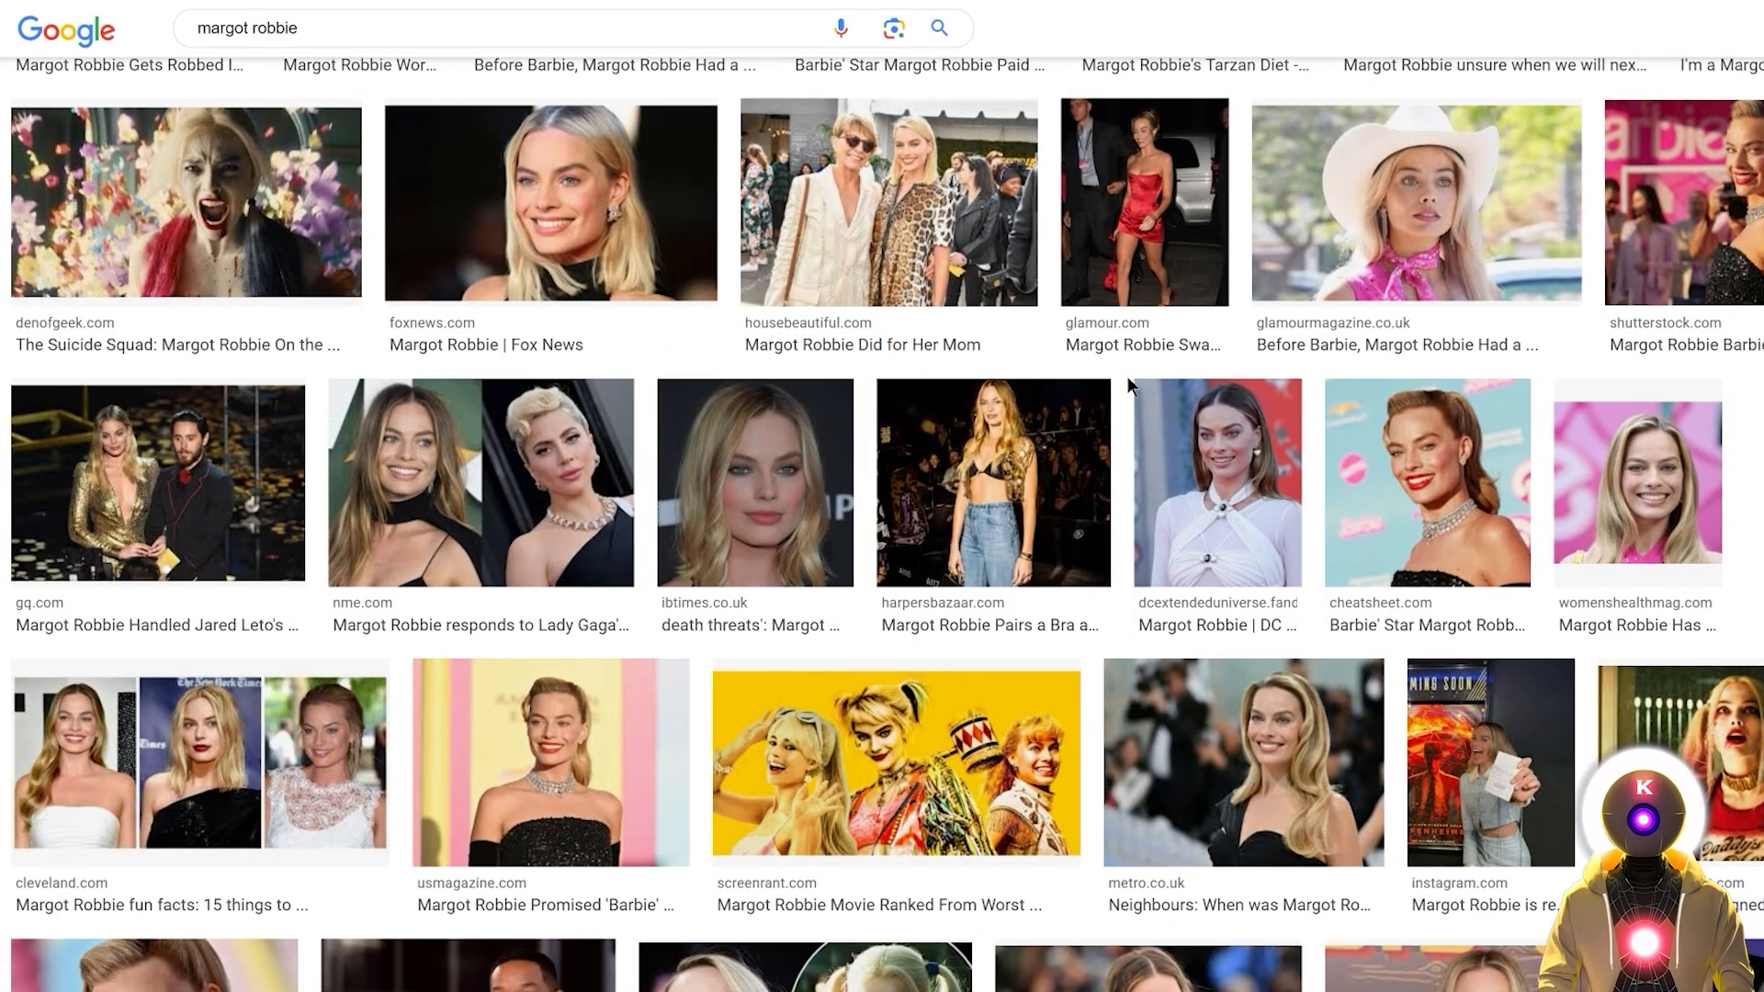
pyautogui.scroll(-5, 1127, 377)
pyautogui.click(1219, 411)
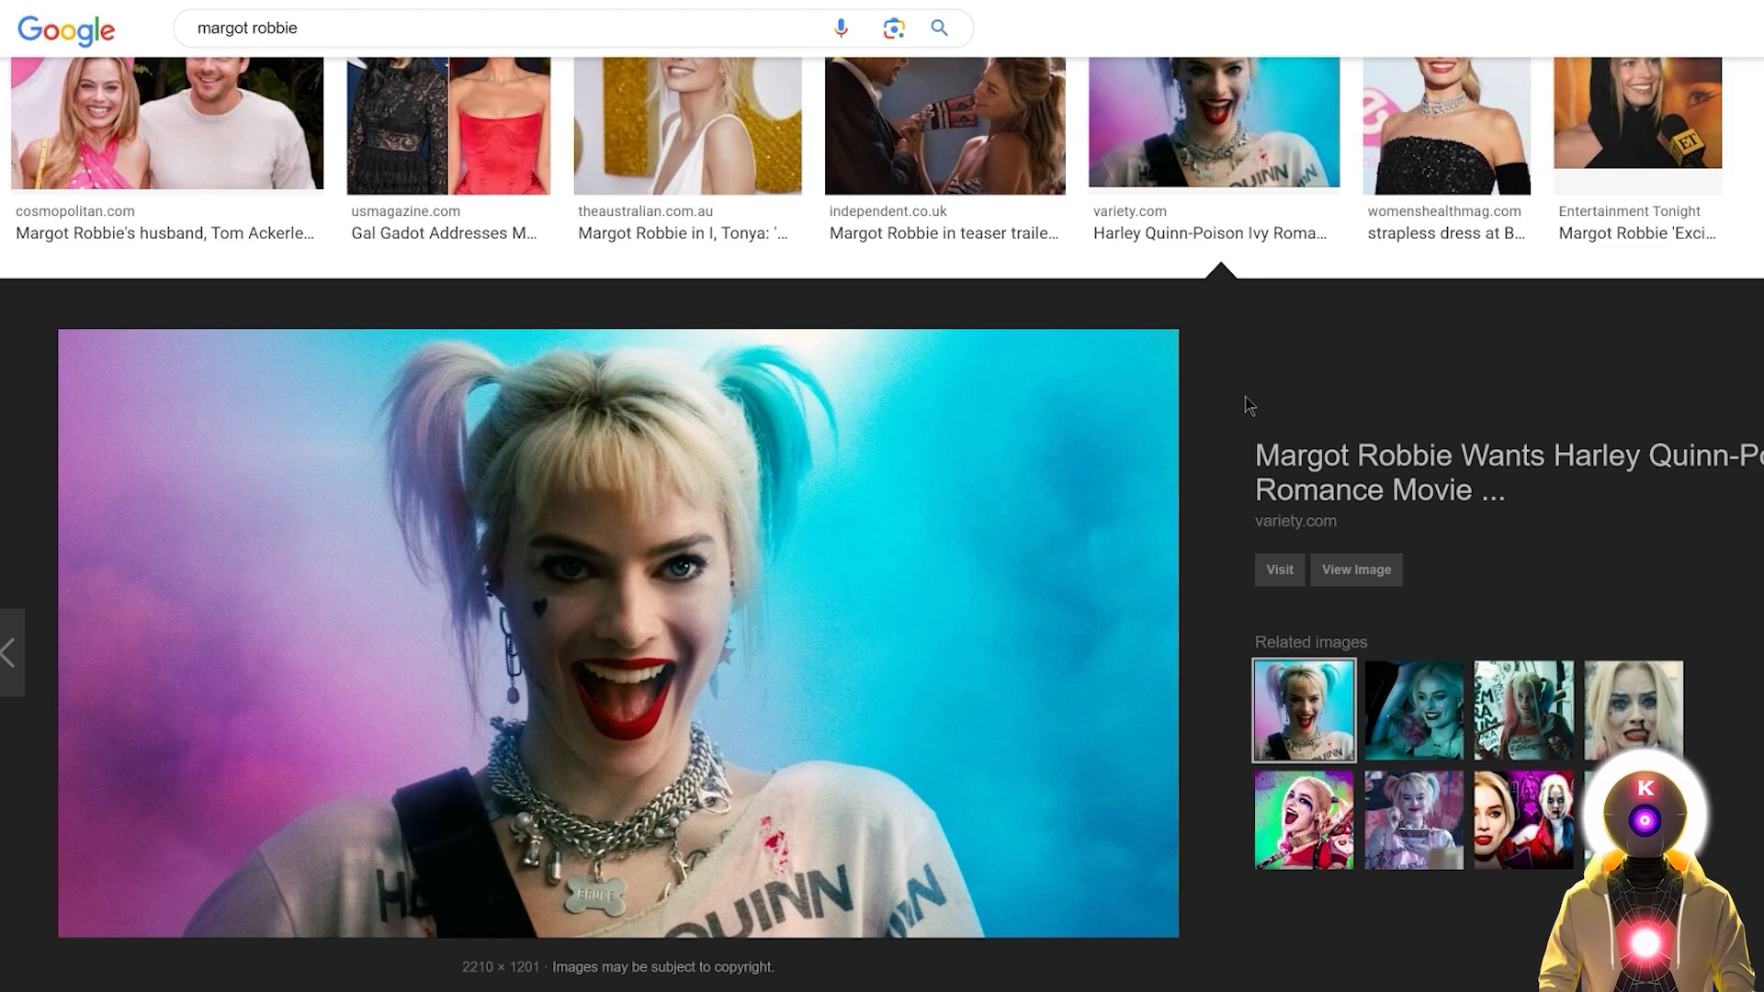
pyautogui.scroll(2, 1247, 404)
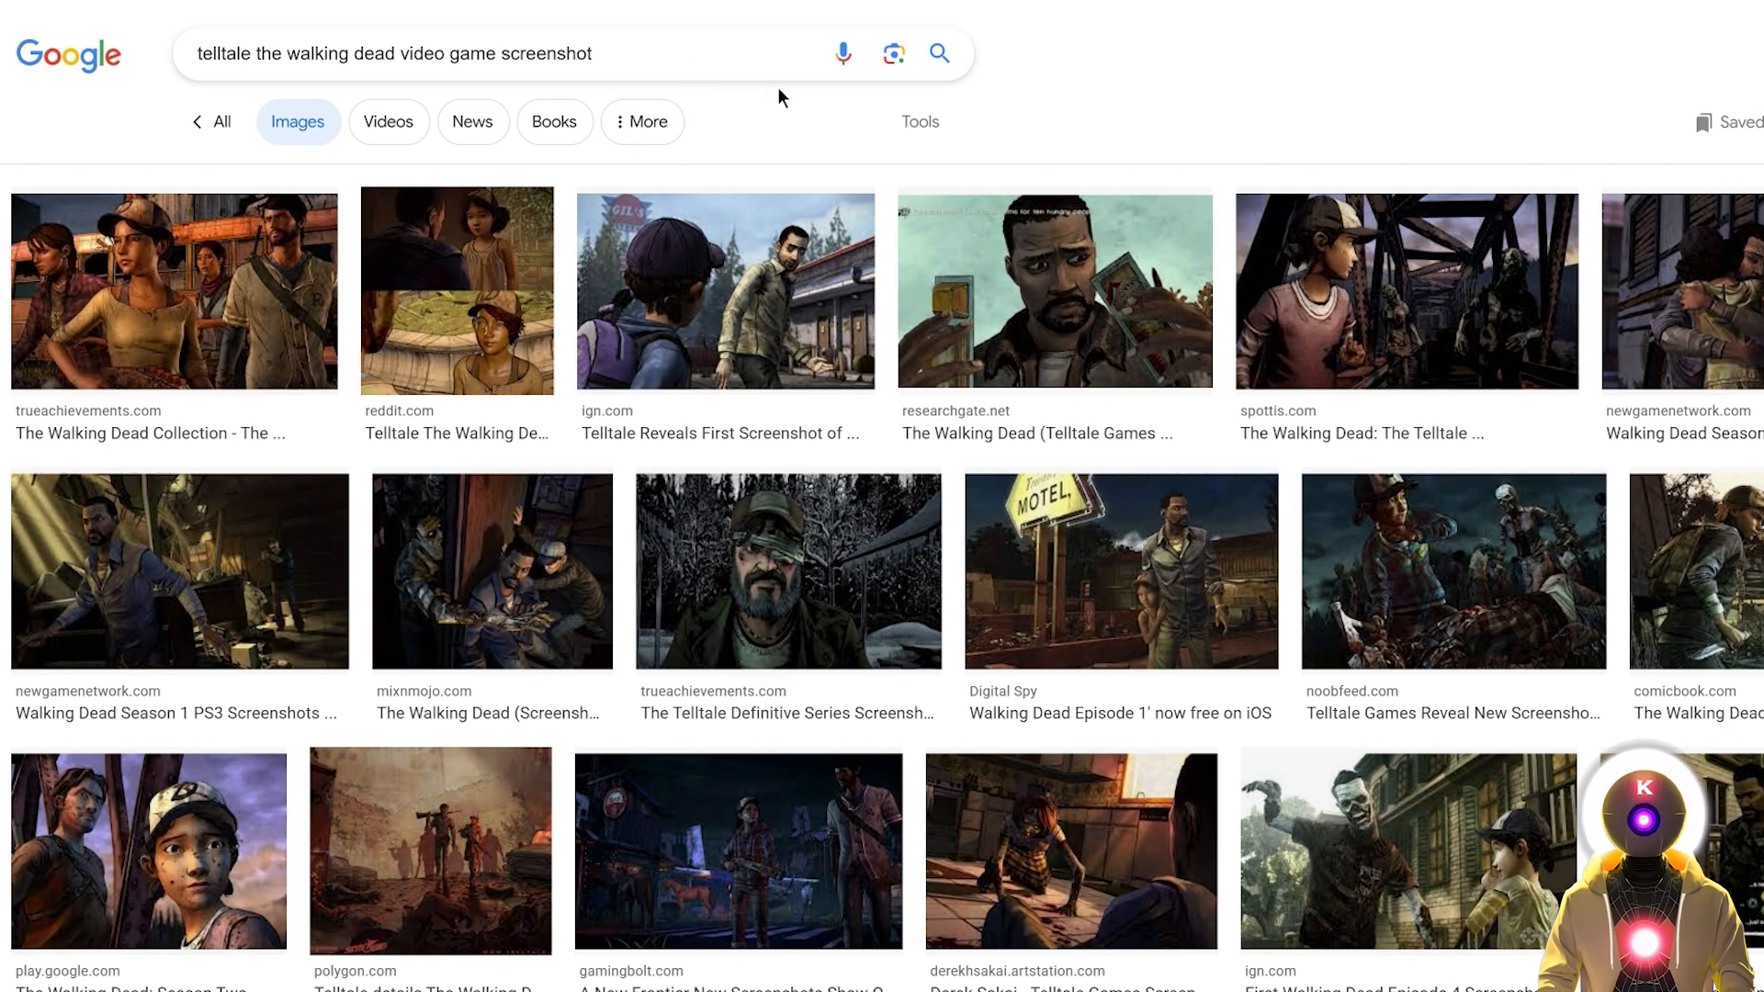
# Step: Filter the image results for "telltale the walking dead video game screenshot" to large images
pyautogui.click(913, 126)
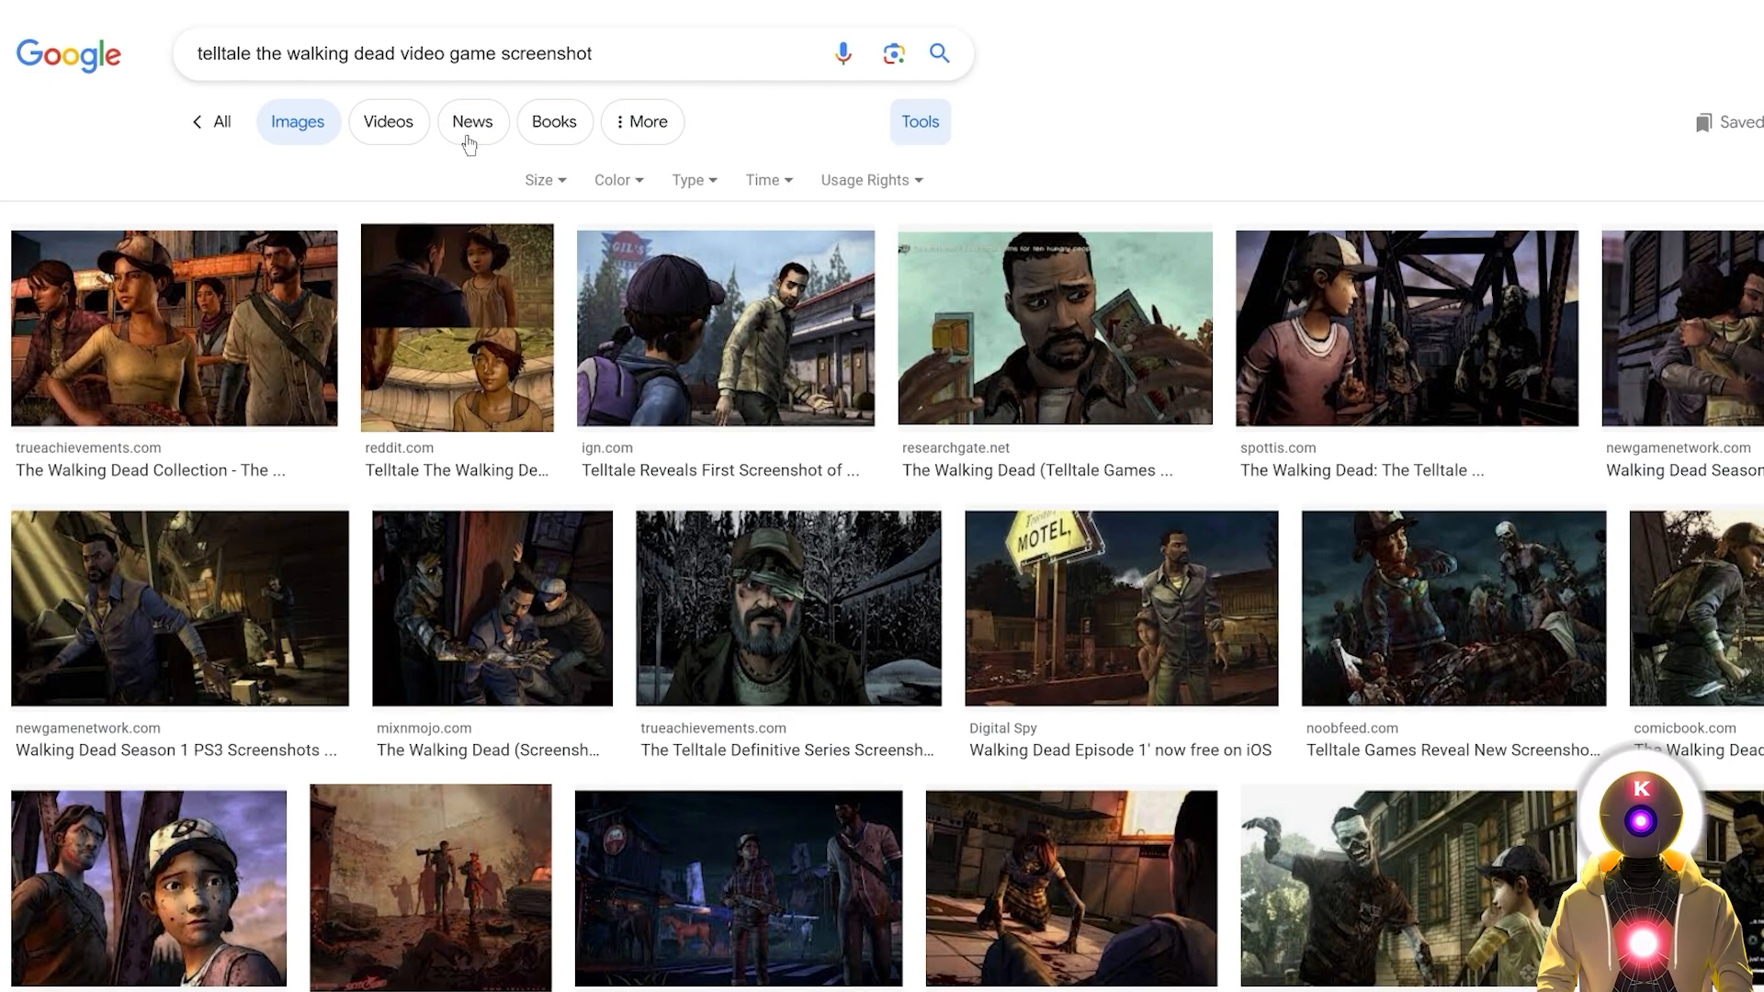
pyautogui.click(542, 180)
pyautogui.click(551, 253)
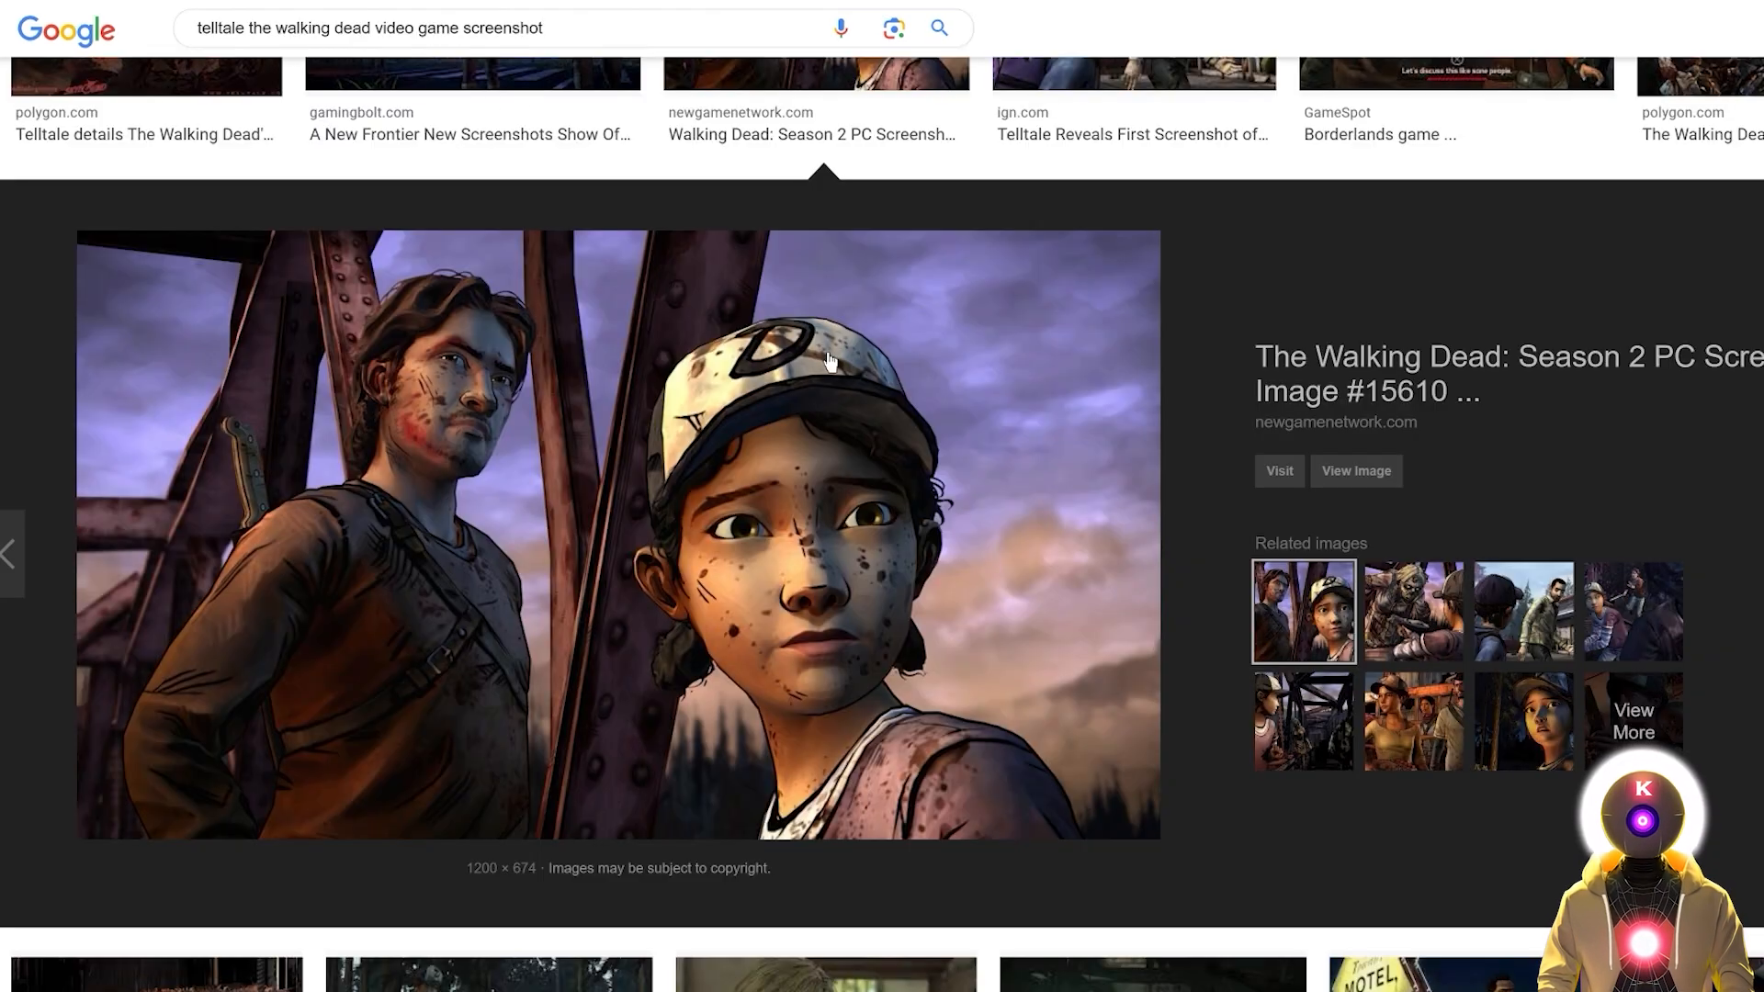
# Step: Save the enlarged Walking Dead: Season 2 PC screenshot from newgamenetwork.com to disk
pyautogui.rightClick(830, 360)
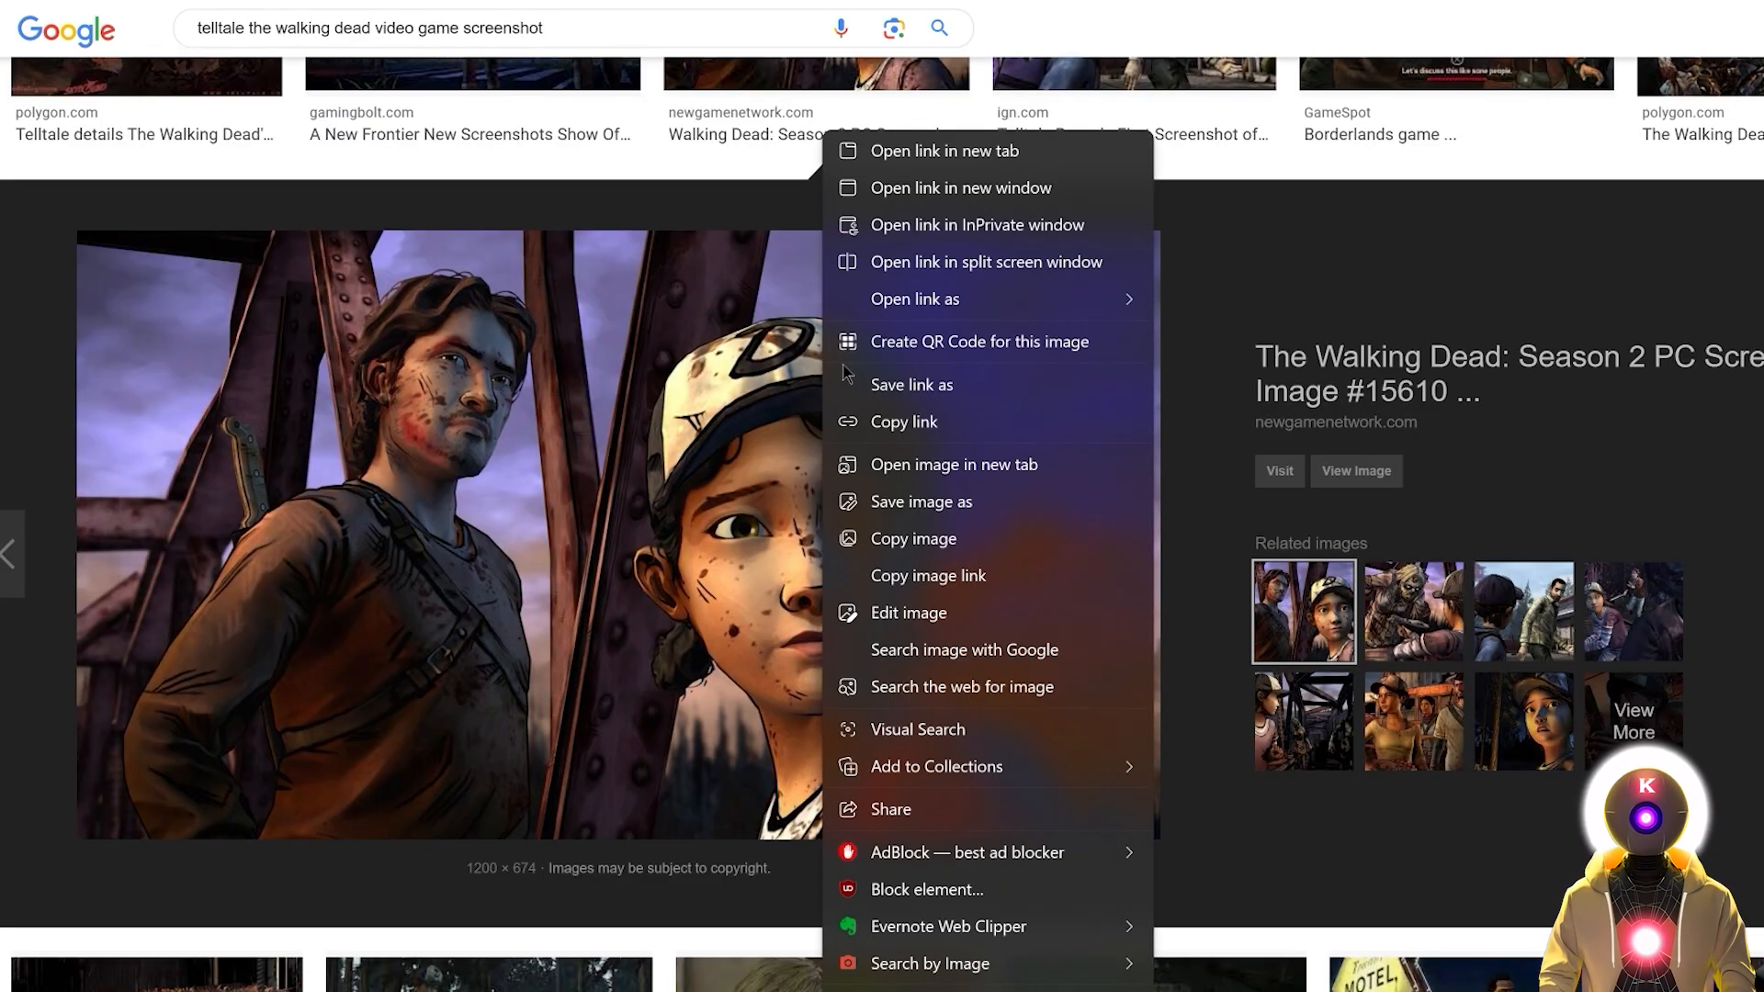
pyautogui.click(960, 501)
pyautogui.press('Return')
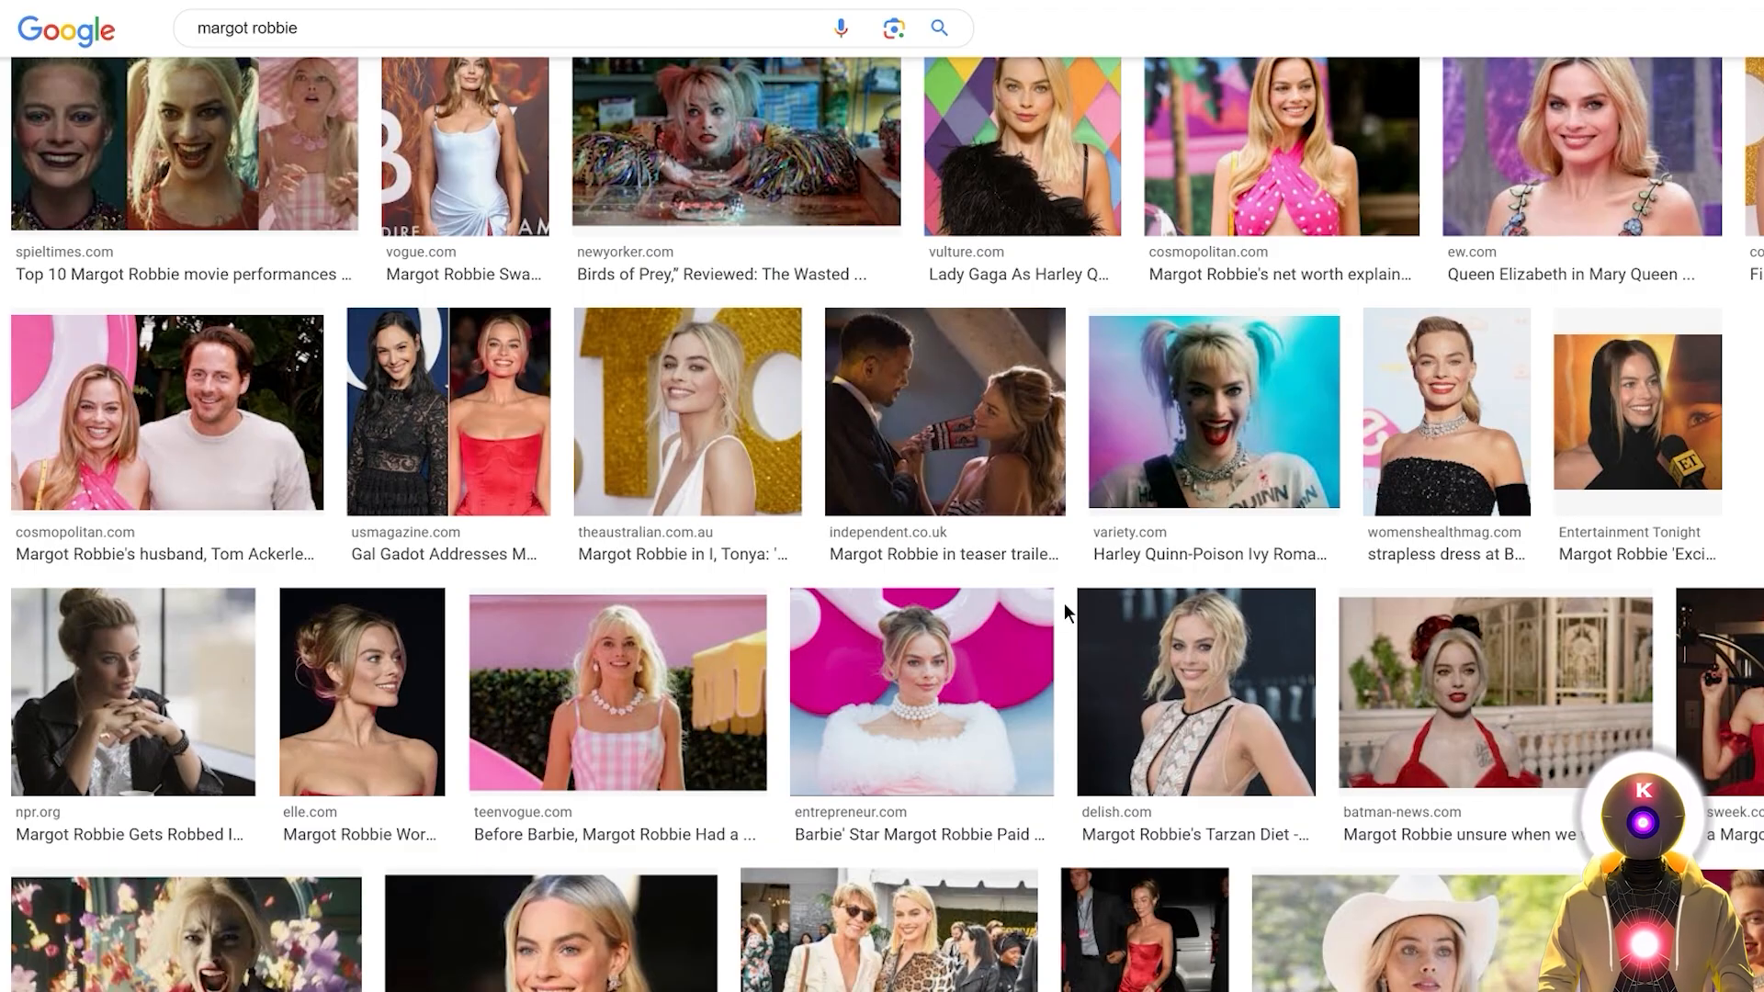
pyautogui.scroll(-3, 1063, 602)
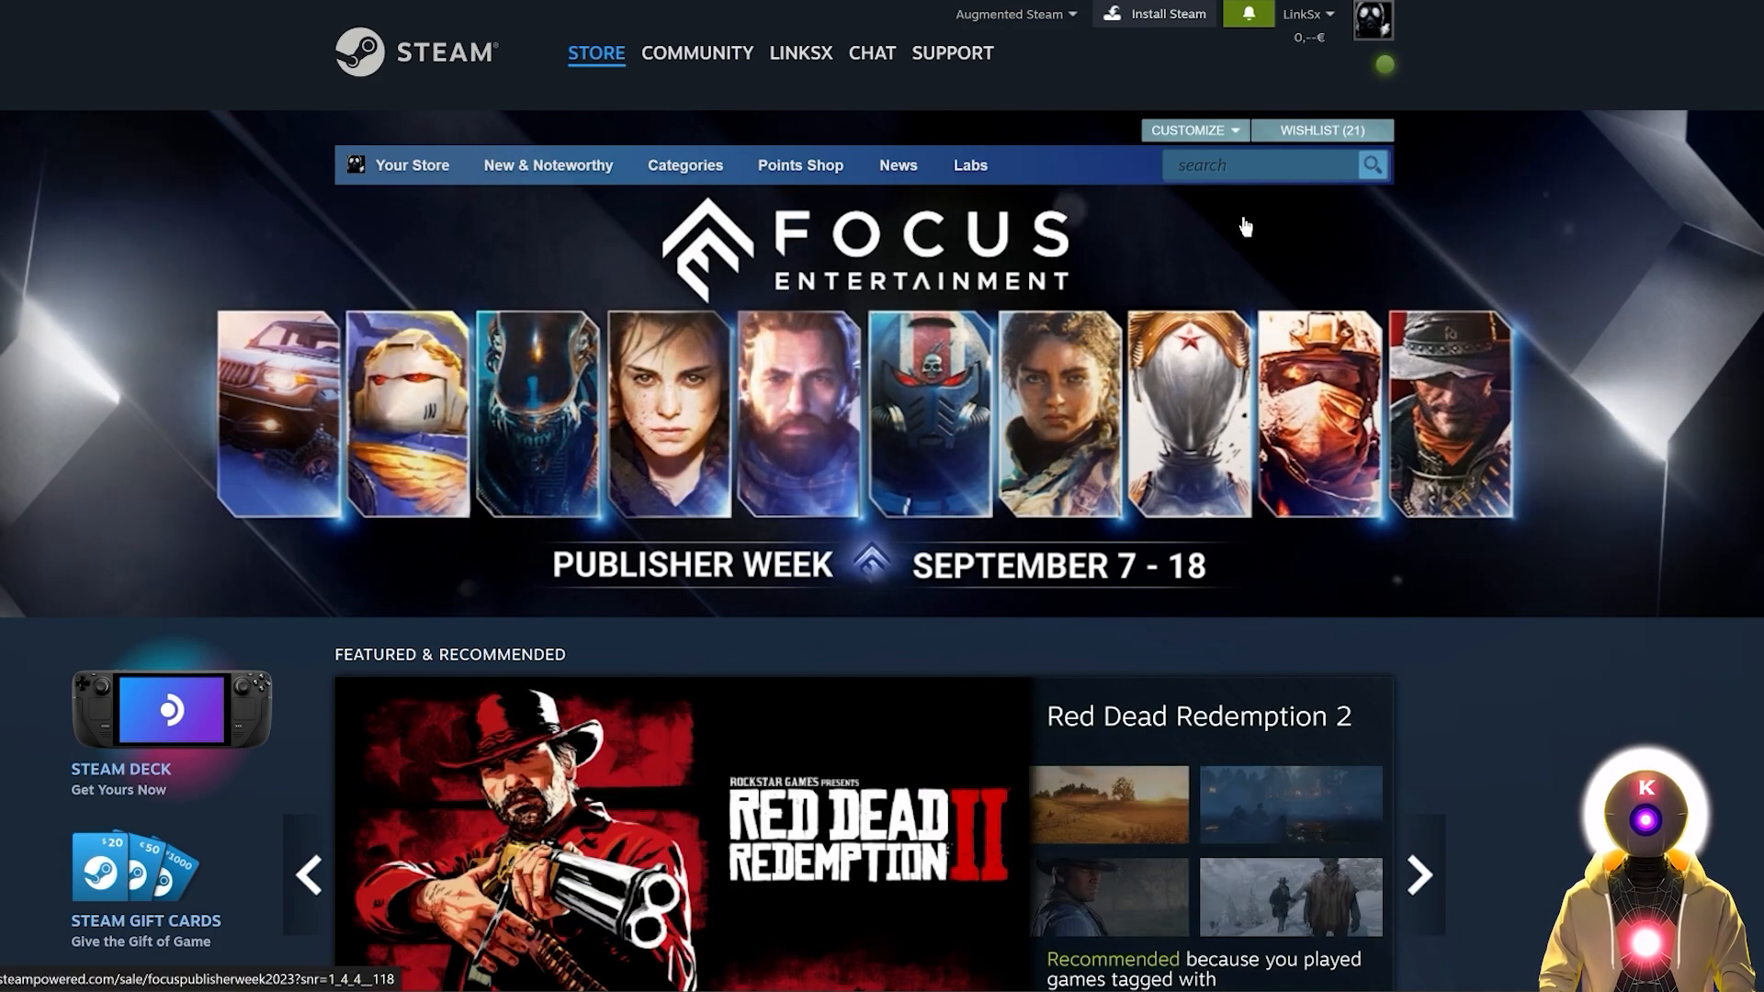
# Step: Search the Steam store for "the walking" and open the store page of The Walking Dead
pyautogui.click(1258, 165)
pyautogui.write('the walking')
pyautogui.click(1208, 393)
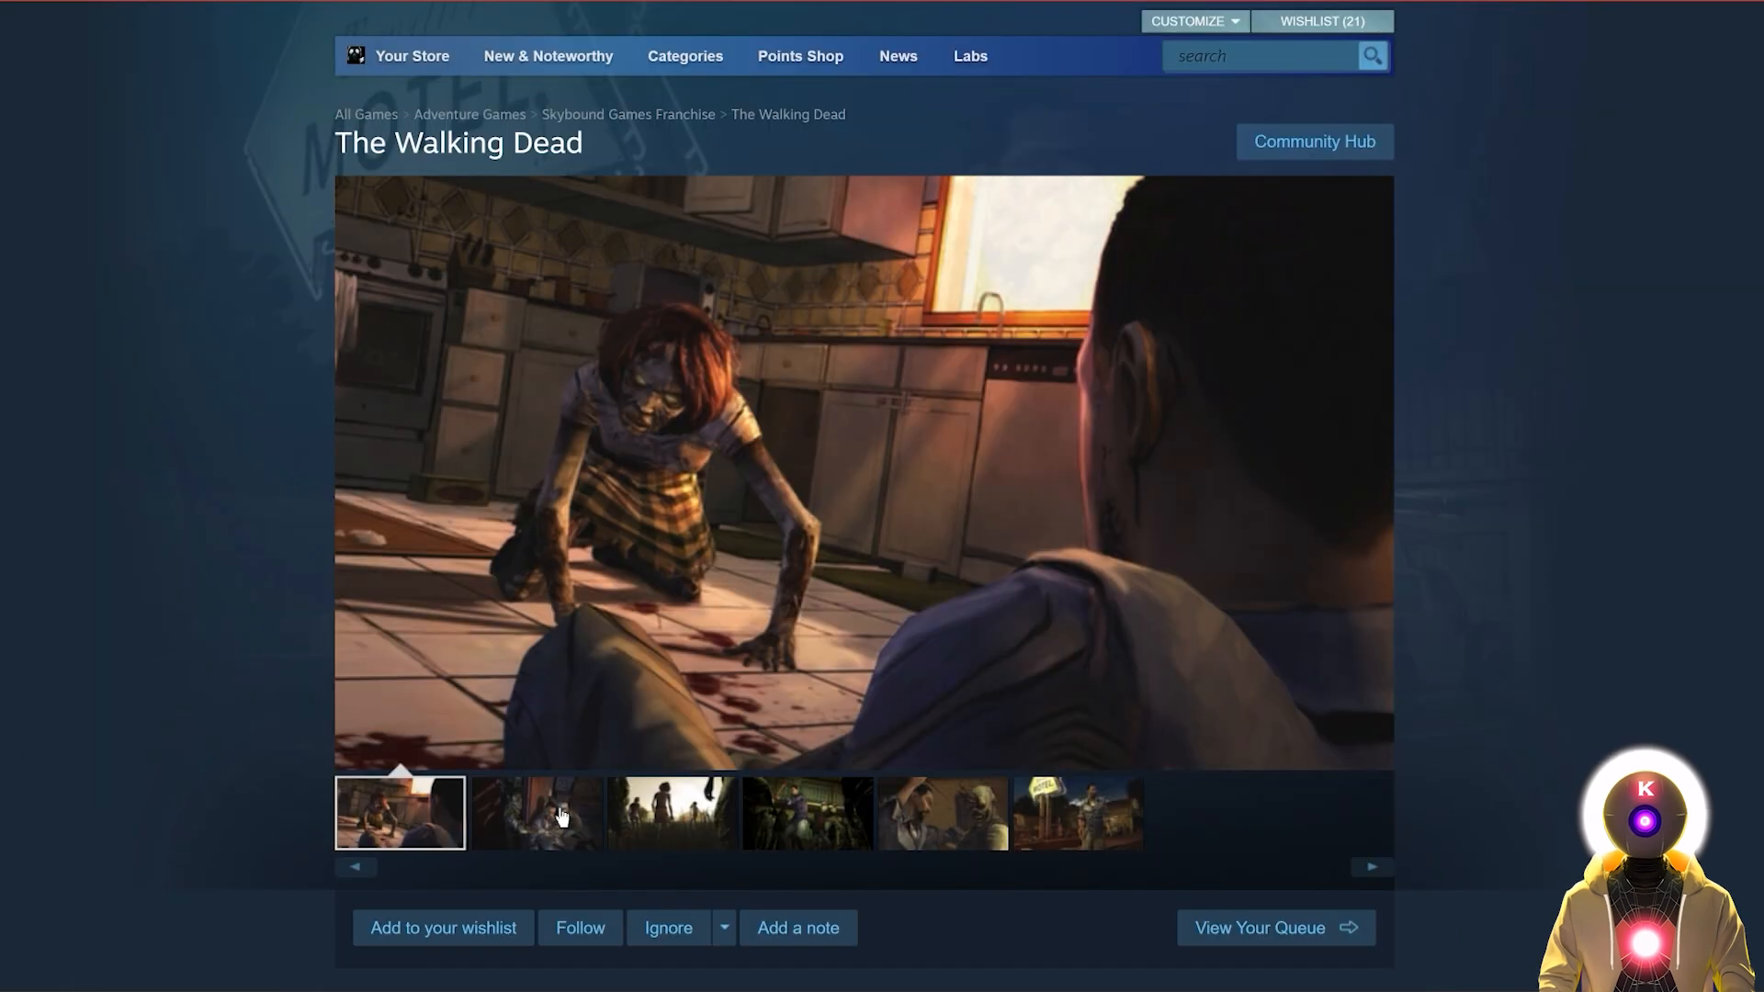
# Step: View the game's store screenshots one by one, ending on the fourth one with the raised axe
pyautogui.click(548, 818)
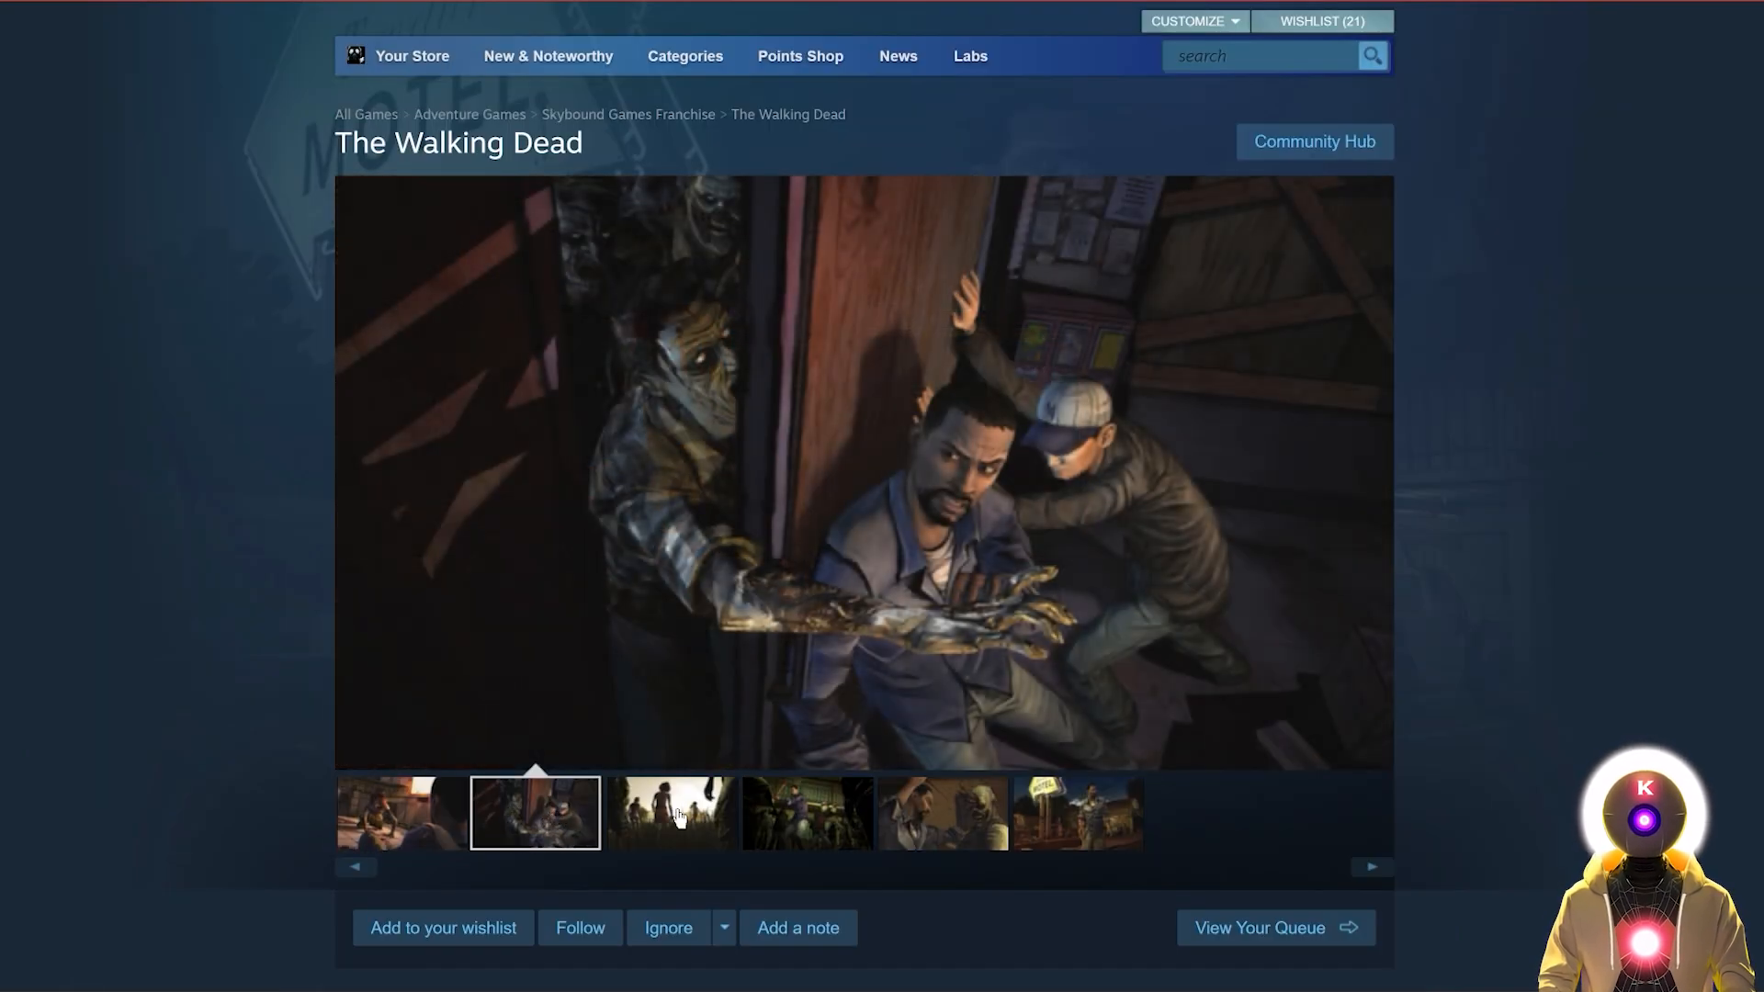
pyautogui.click(680, 818)
pyautogui.click(806, 815)
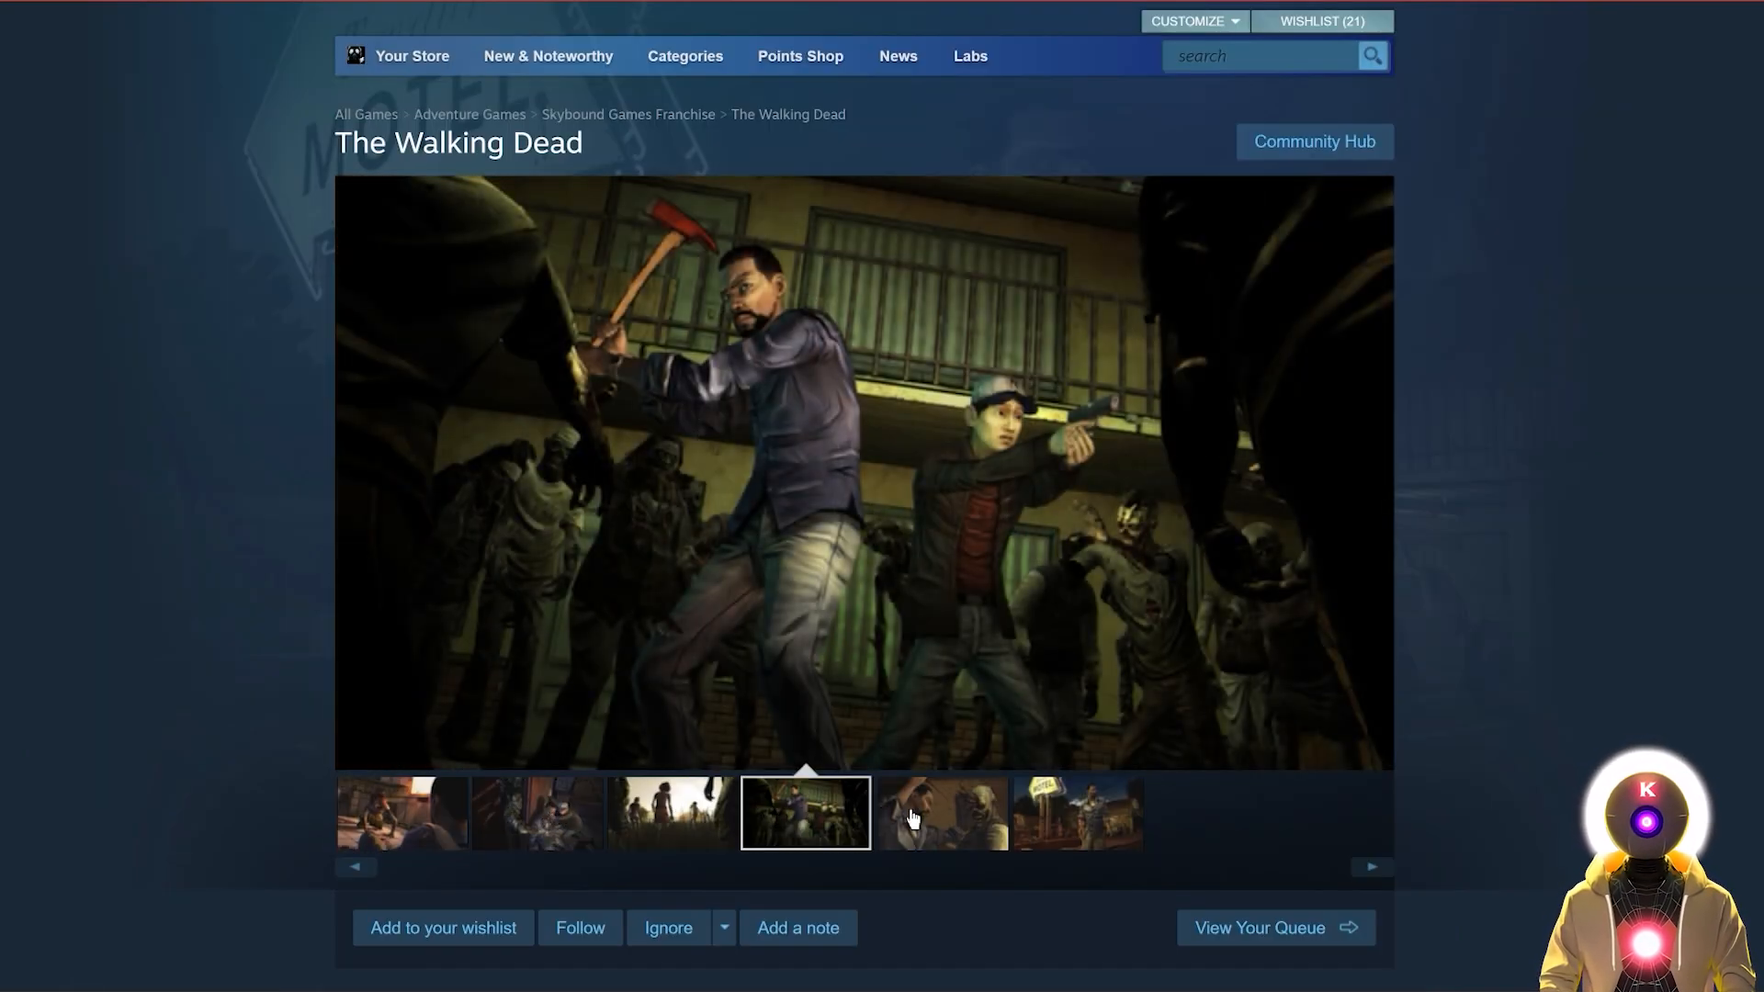
pyautogui.click(941, 816)
pyautogui.click(1061, 823)
pyautogui.click(807, 816)
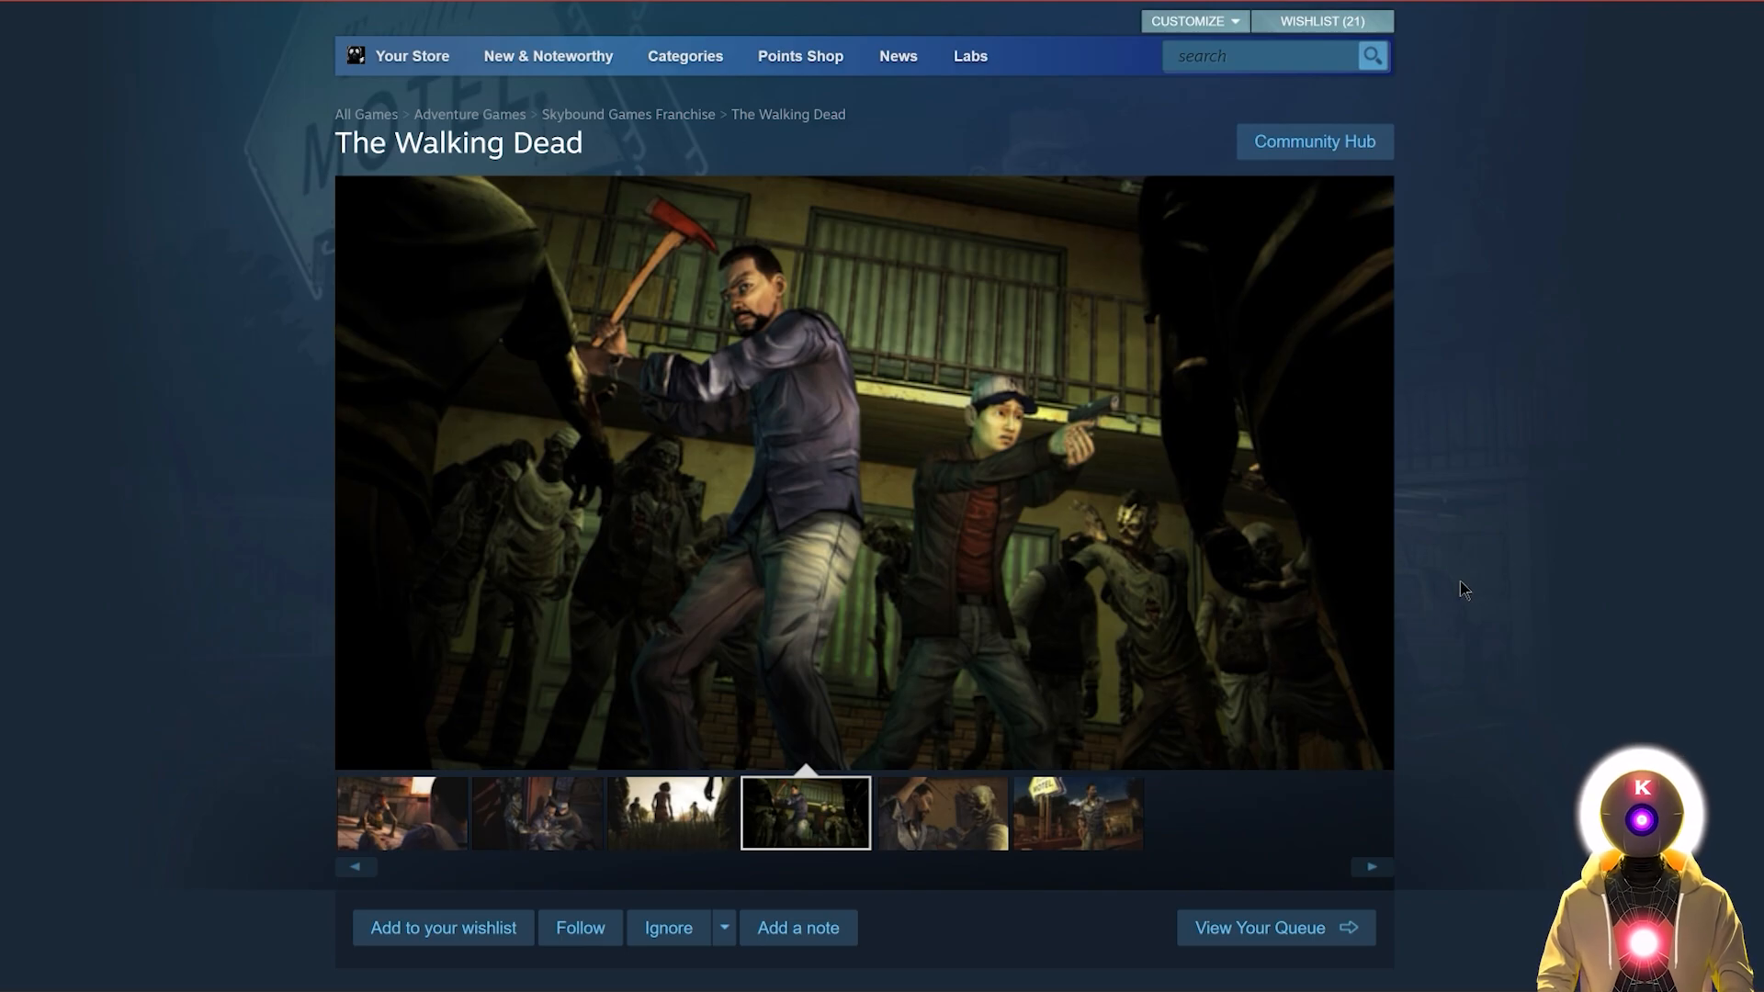
# Step: Inspect the page's HTML to find the grass field screenshot's element and open its 1920x1080 image link
pyautogui.rightClick(1466, 581)
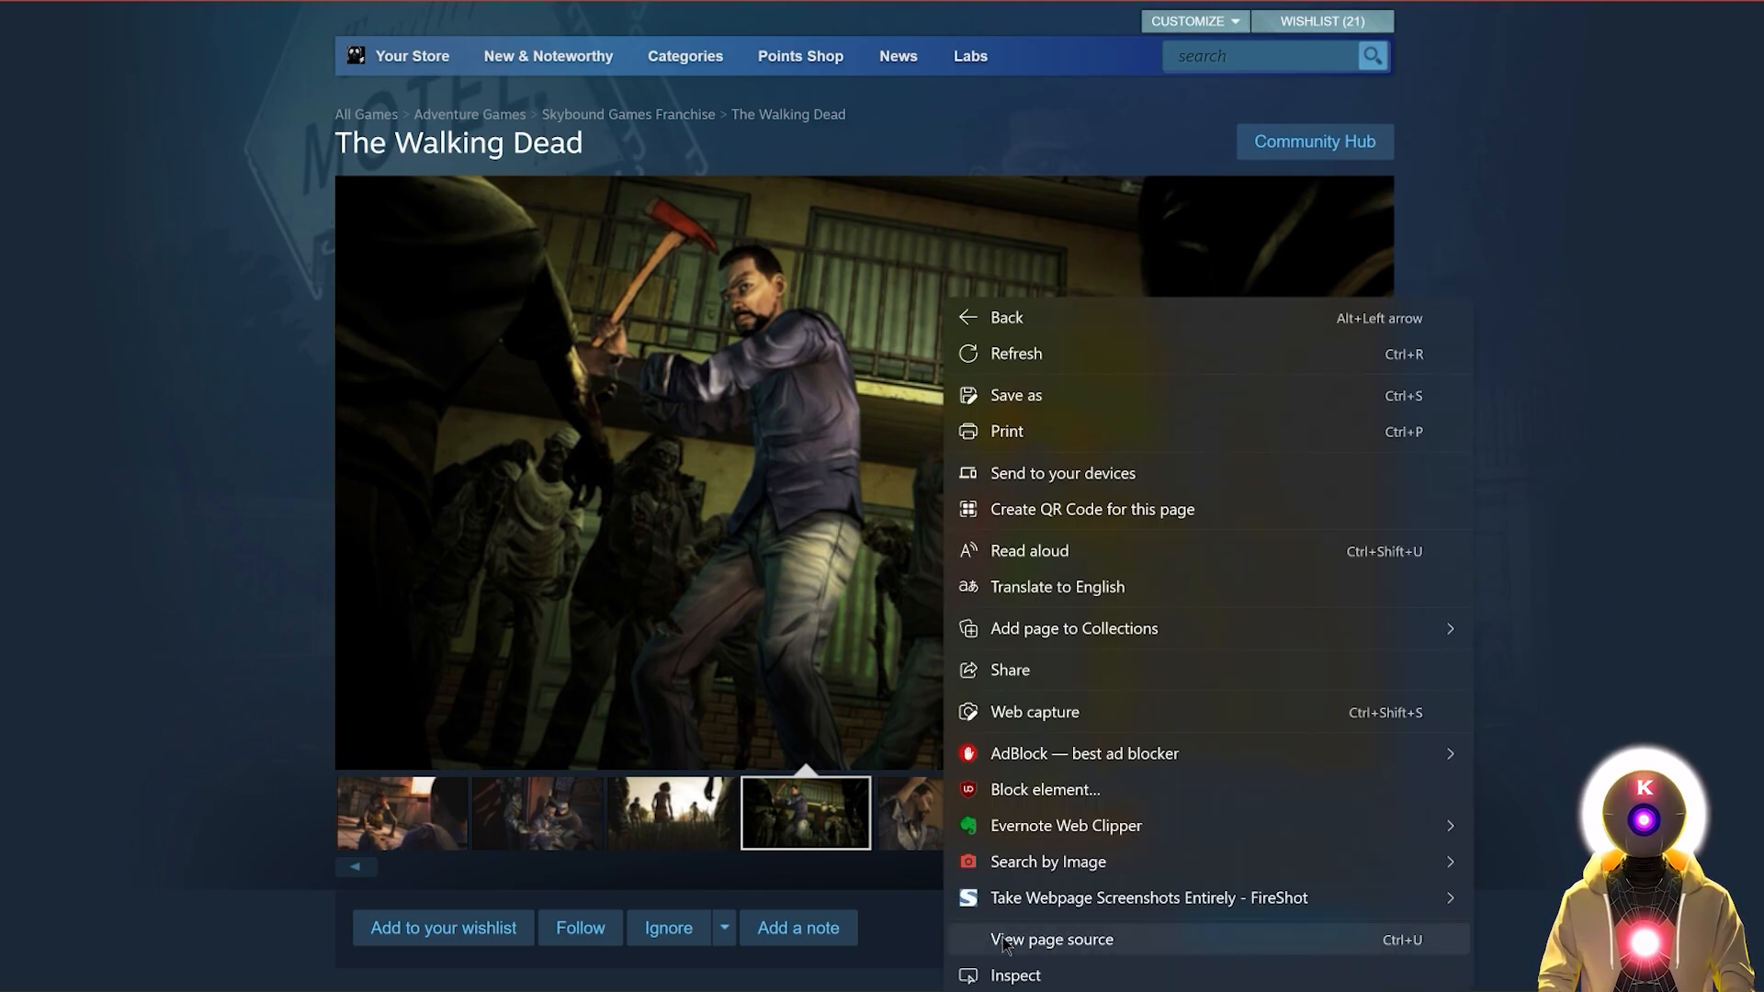
pyautogui.click(1010, 976)
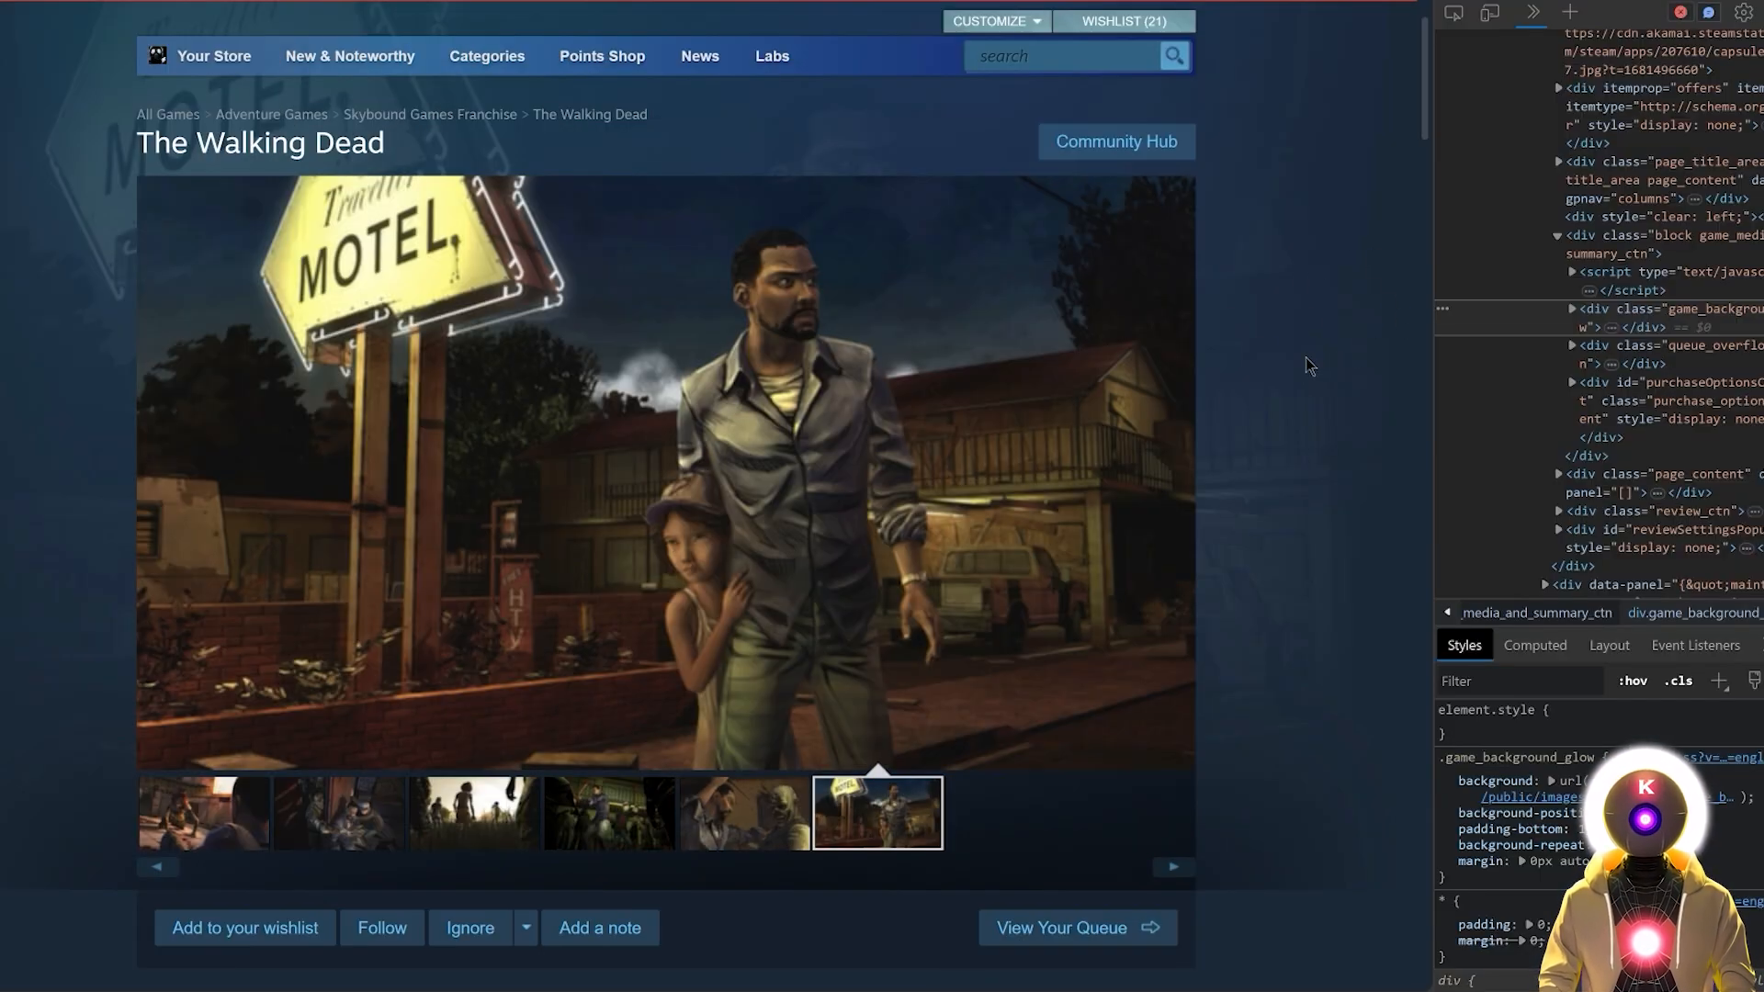
pyautogui.hotkey('ctrl', 'shift', 'c')
pyautogui.click(945, 315)
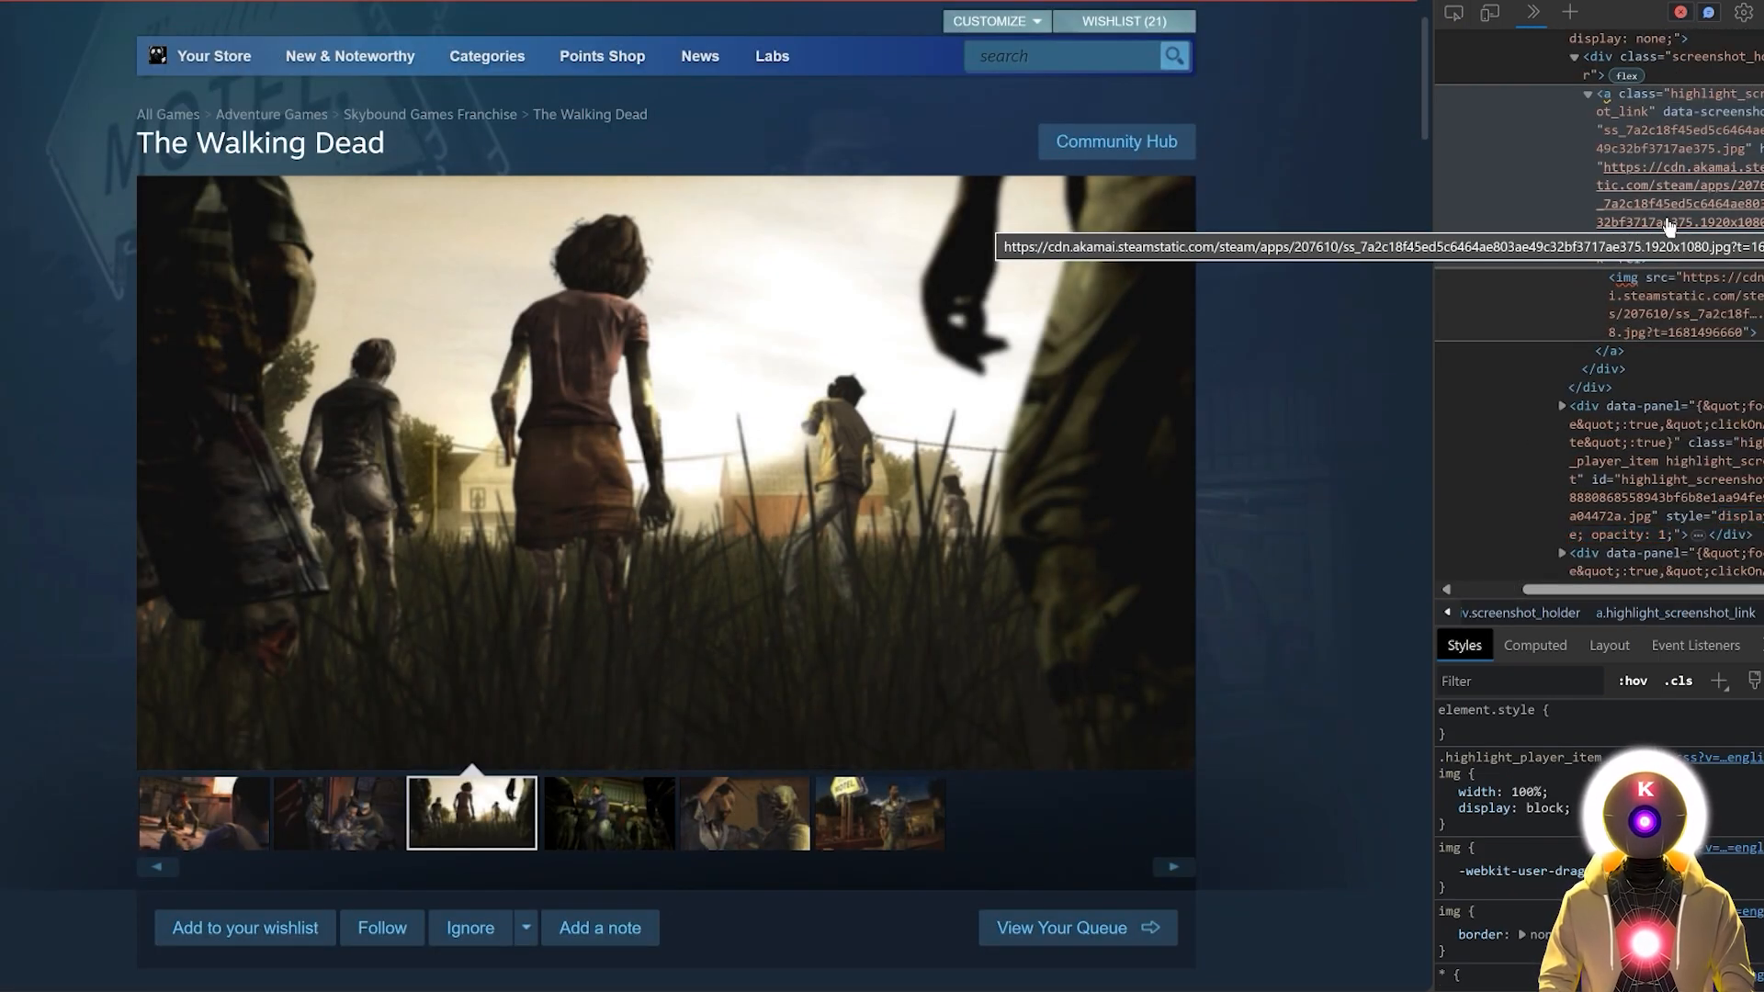
pyautogui.click(1668, 226)
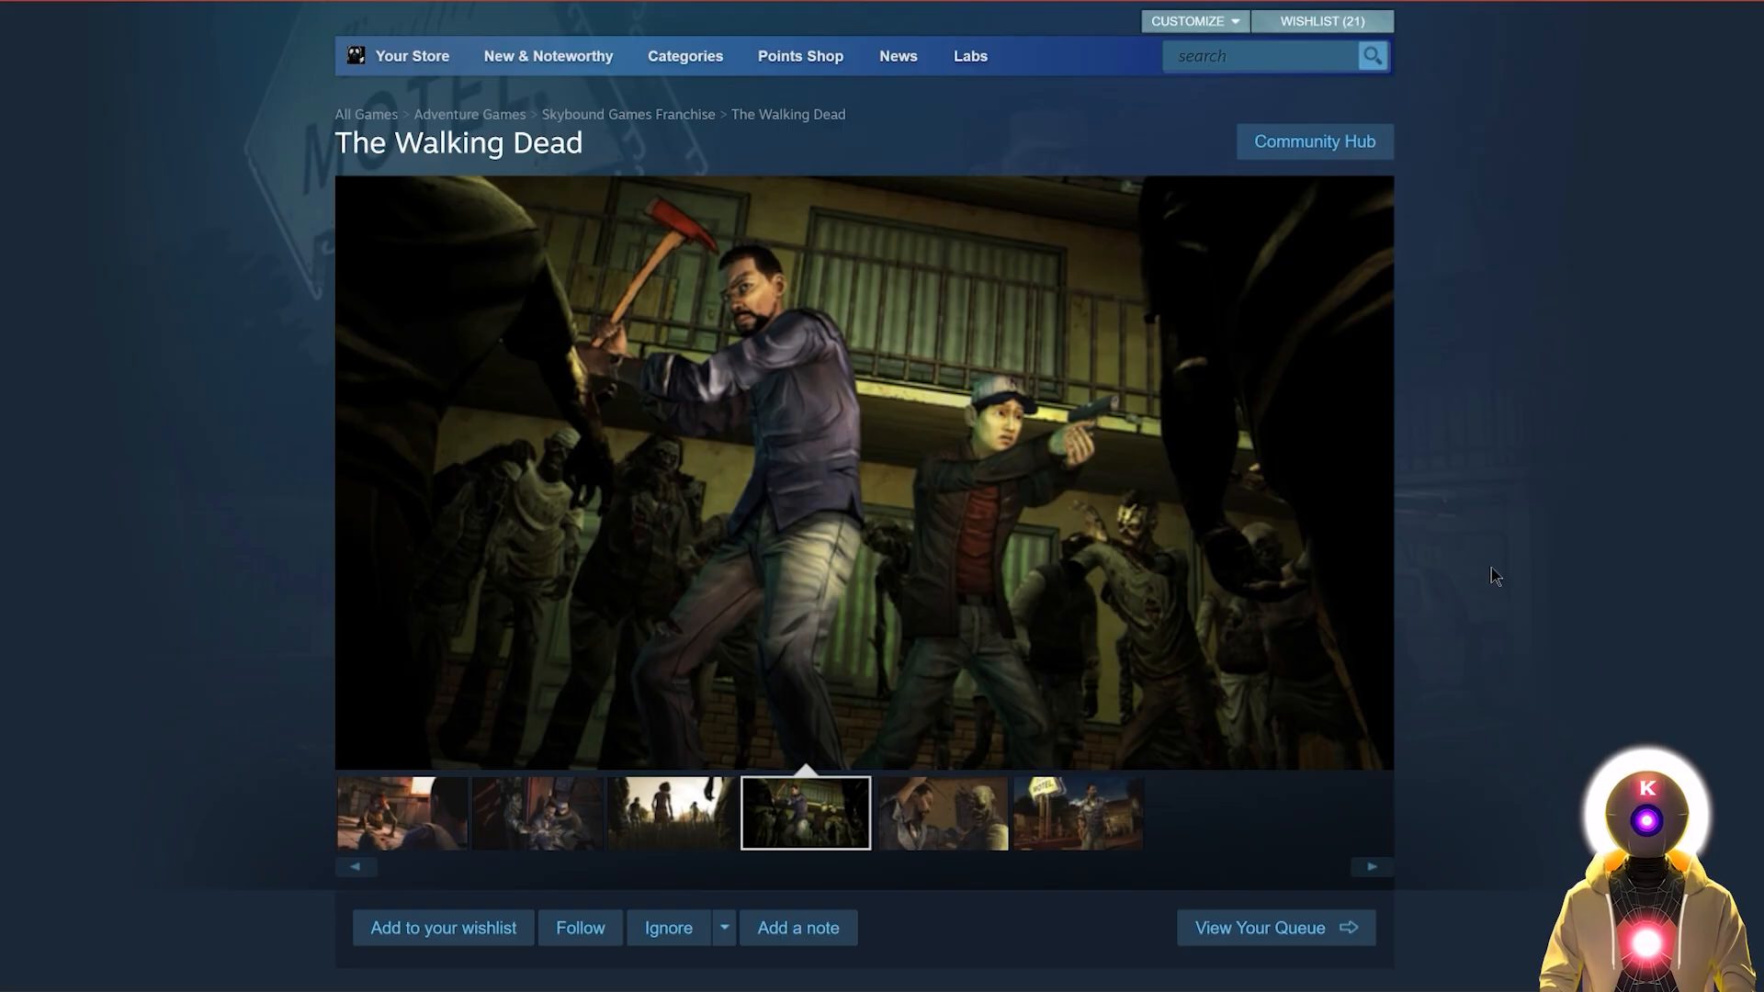
# Step: Open the screenshots section of The Walking Dead's Community Hub and look through the images shared by players
pyautogui.click(1300, 152)
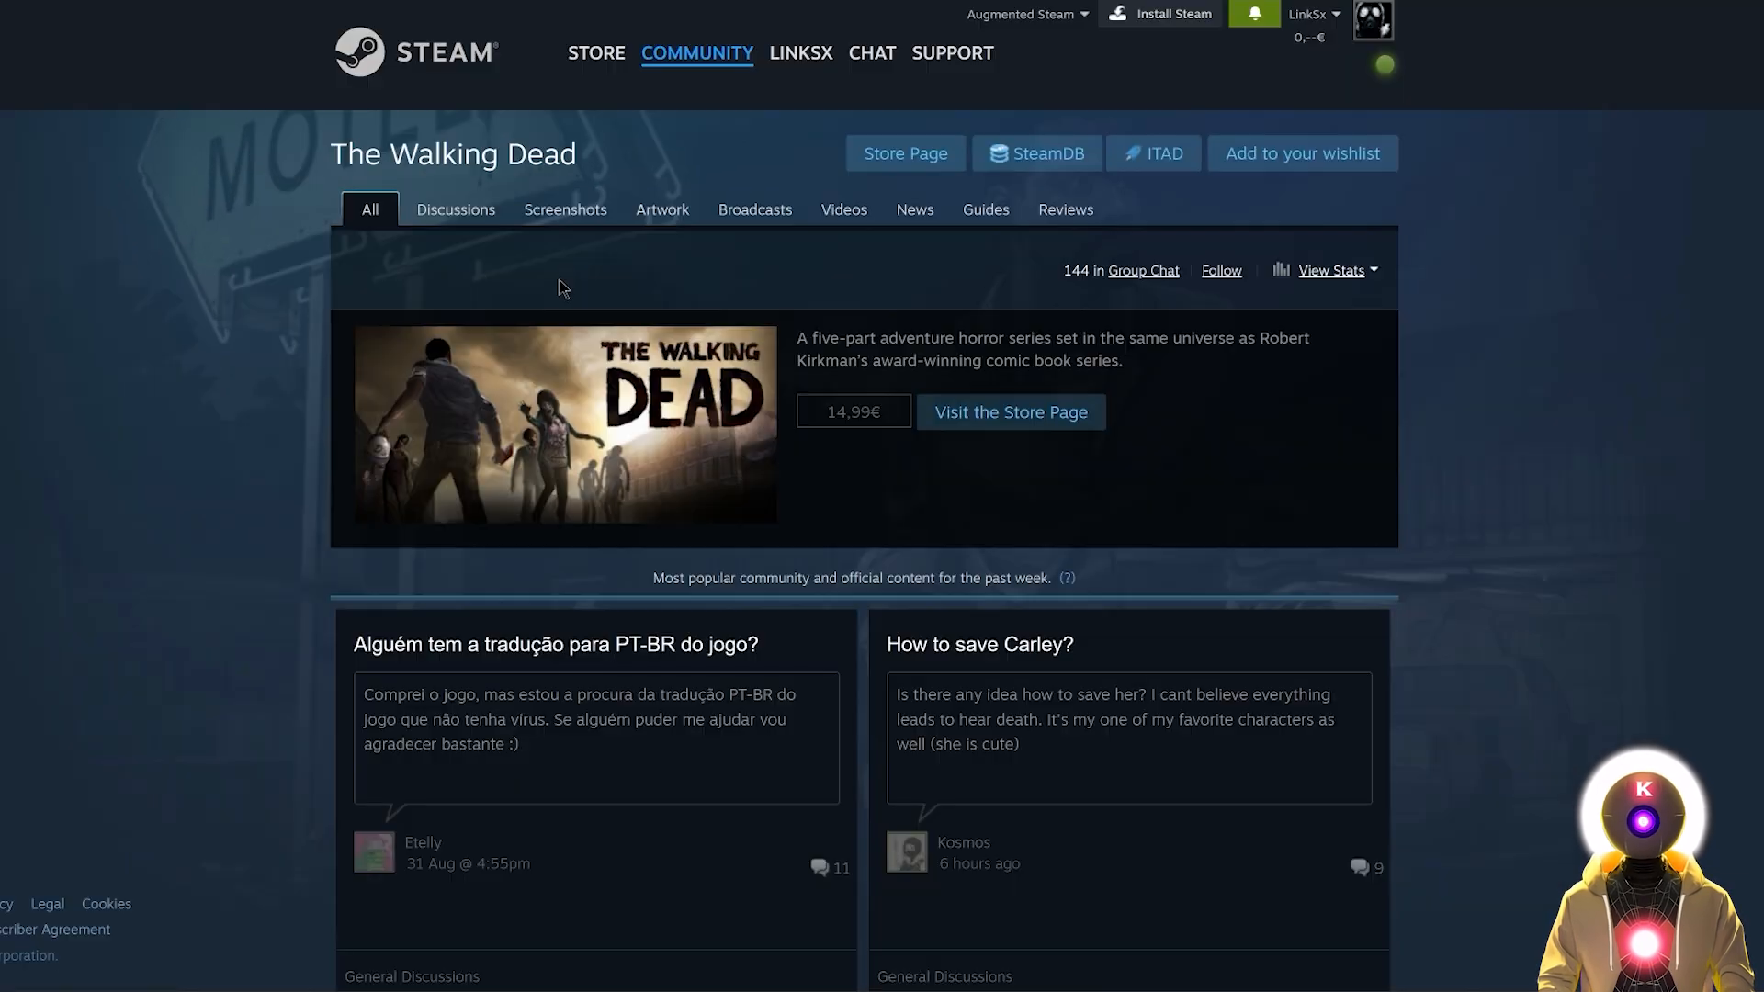
pyautogui.click(569, 217)
pyautogui.scroll(-5, 1448, 316)
pyautogui.scroll(-5, 1459, 304)
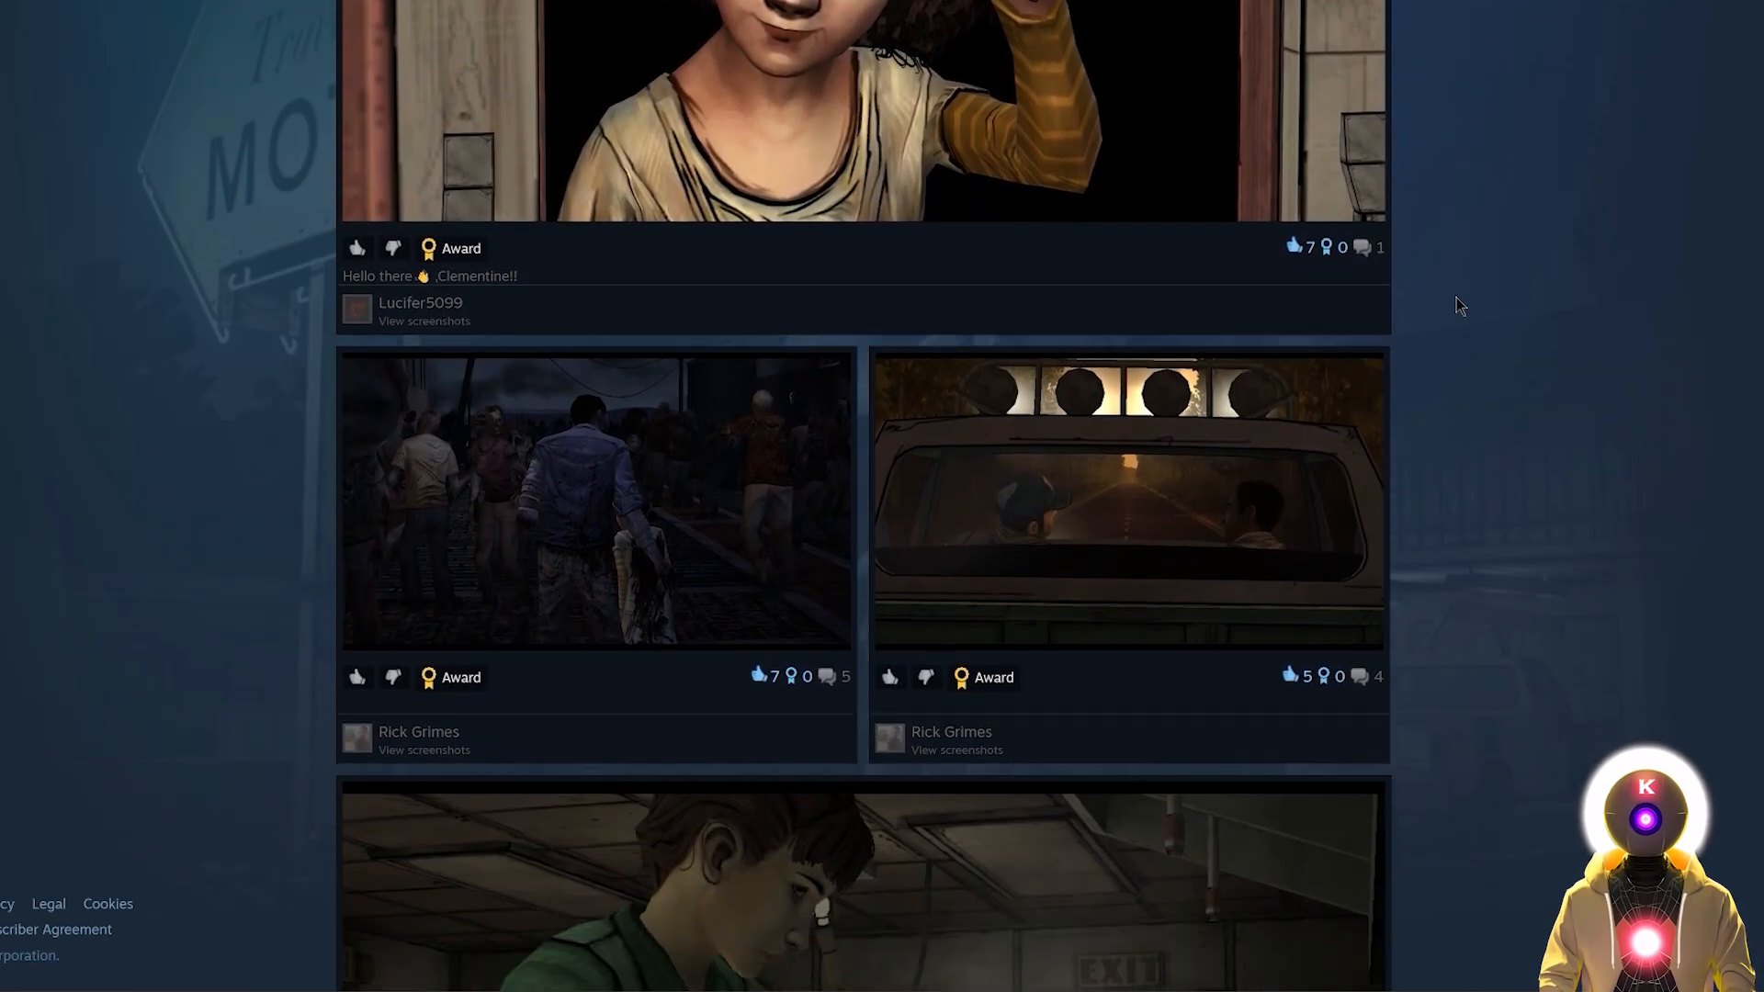
pyautogui.scroll(-6, 1459, 303)
pyautogui.scroll(-13, 1458, 300)
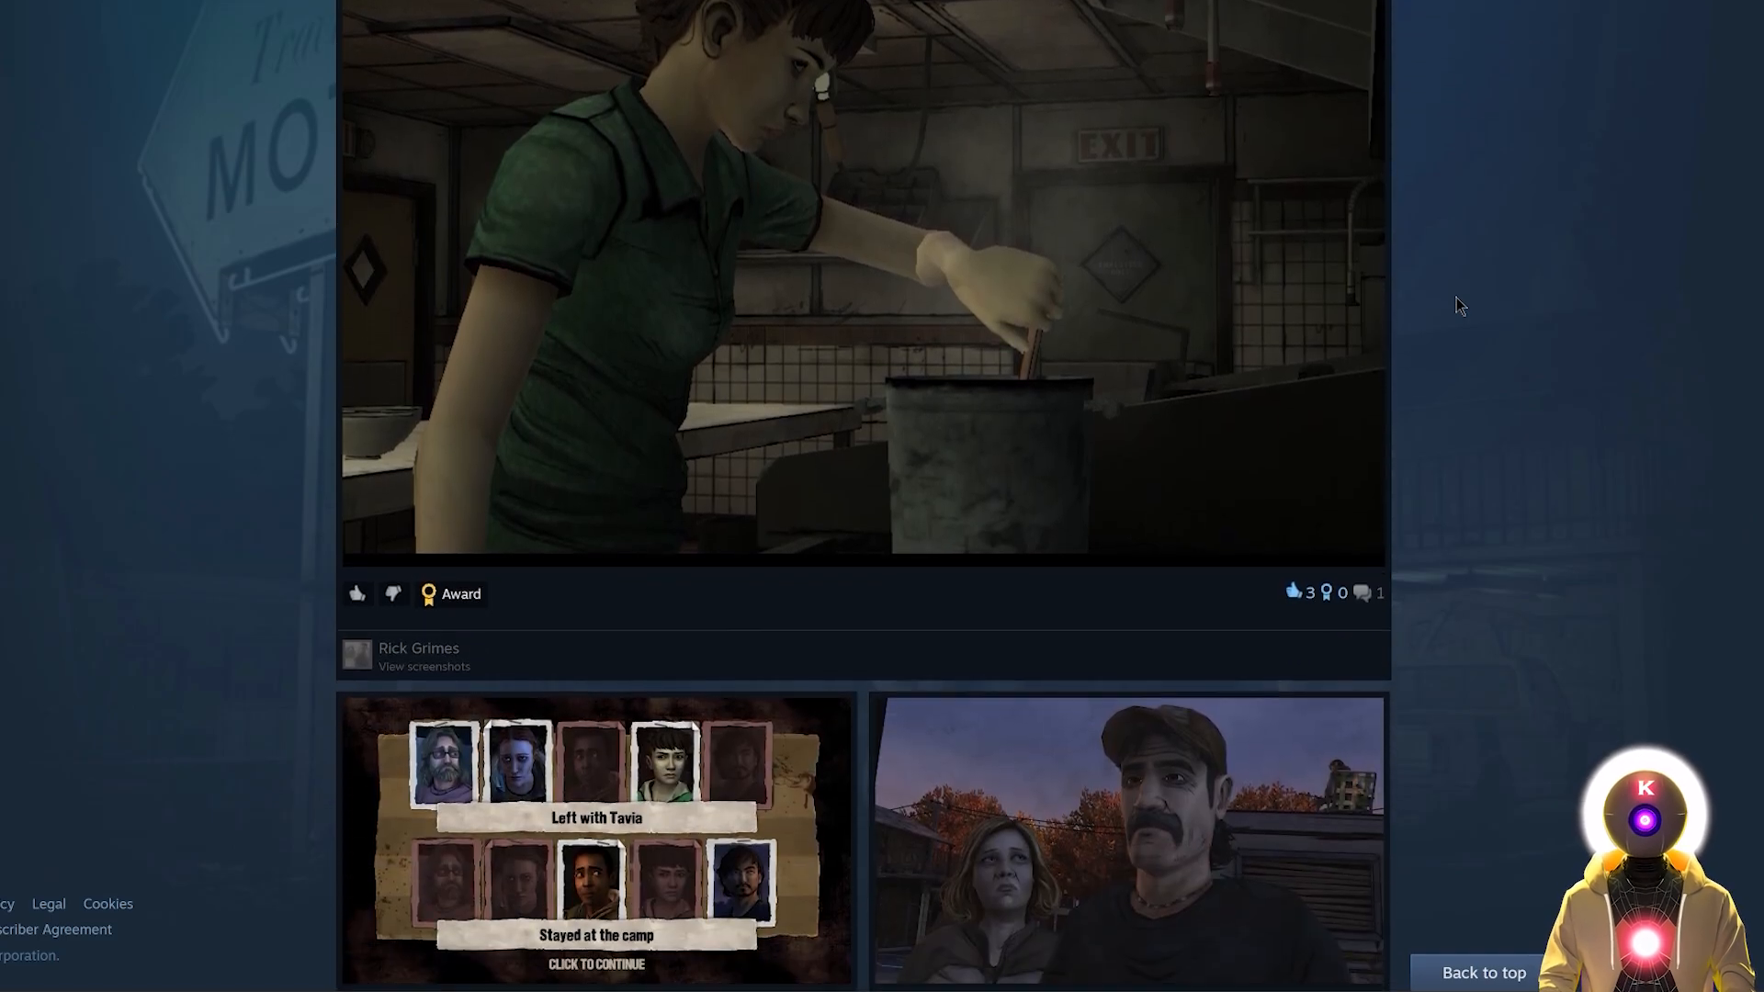
pyautogui.scroll(-14, 1457, 298)
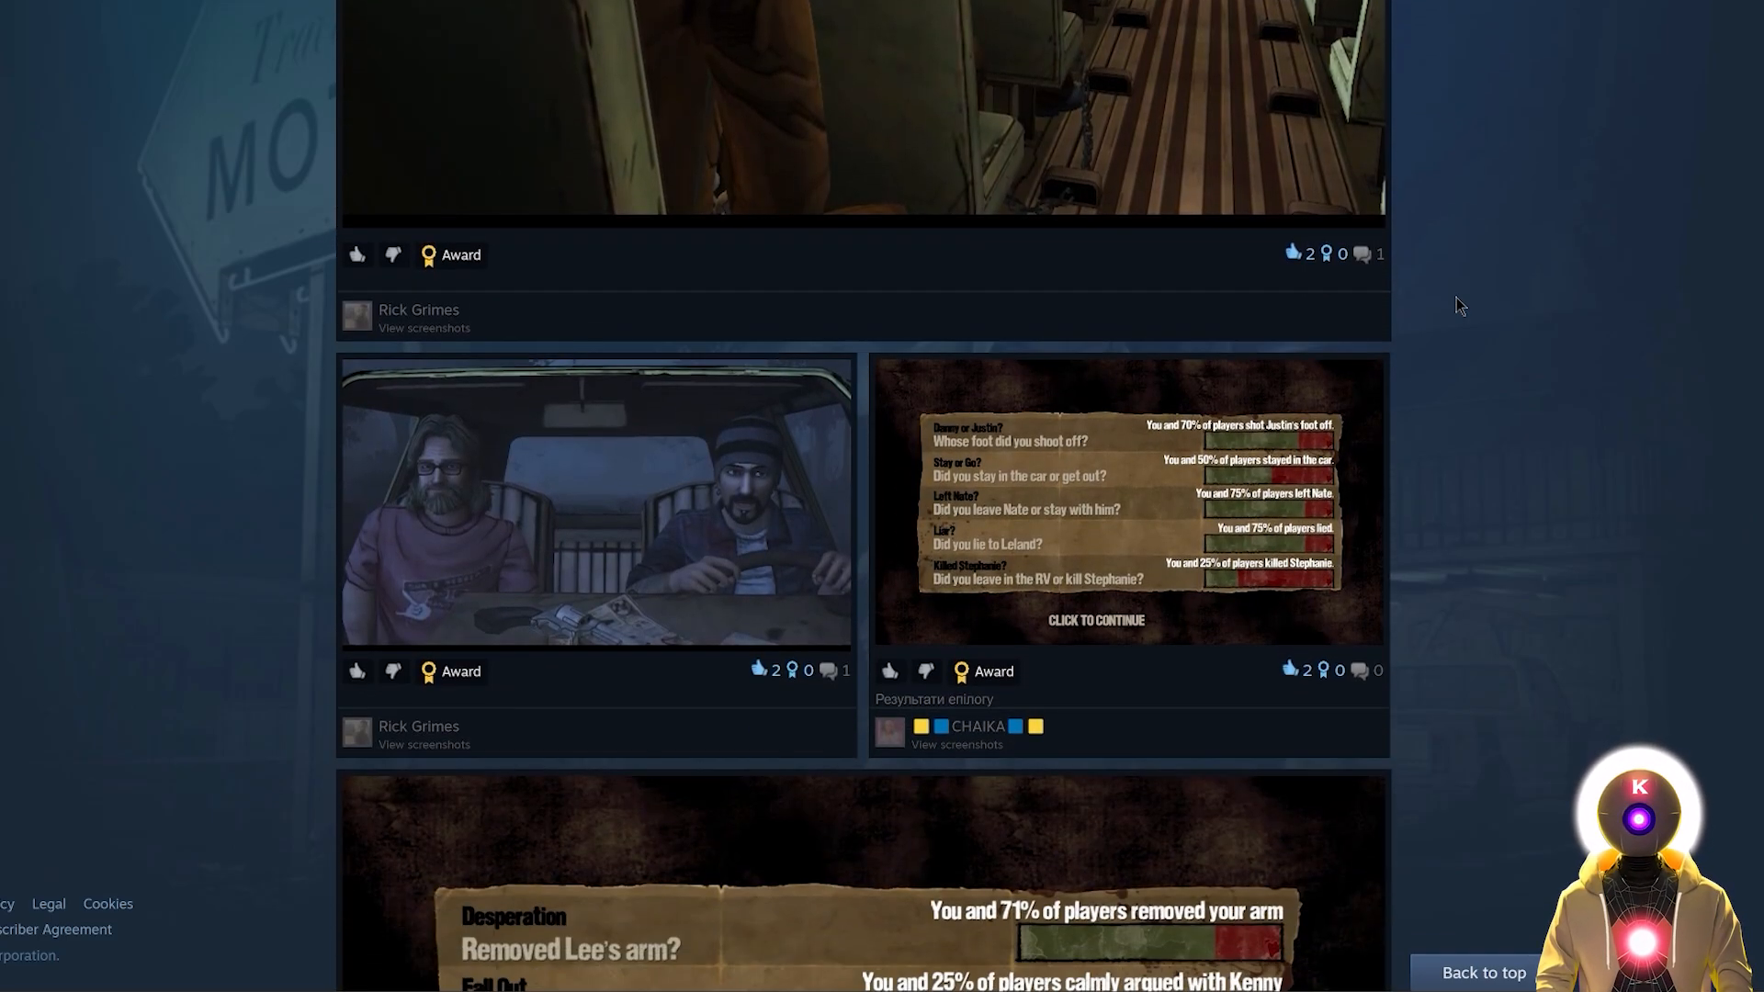
pyautogui.scroll(-8, 1457, 297)
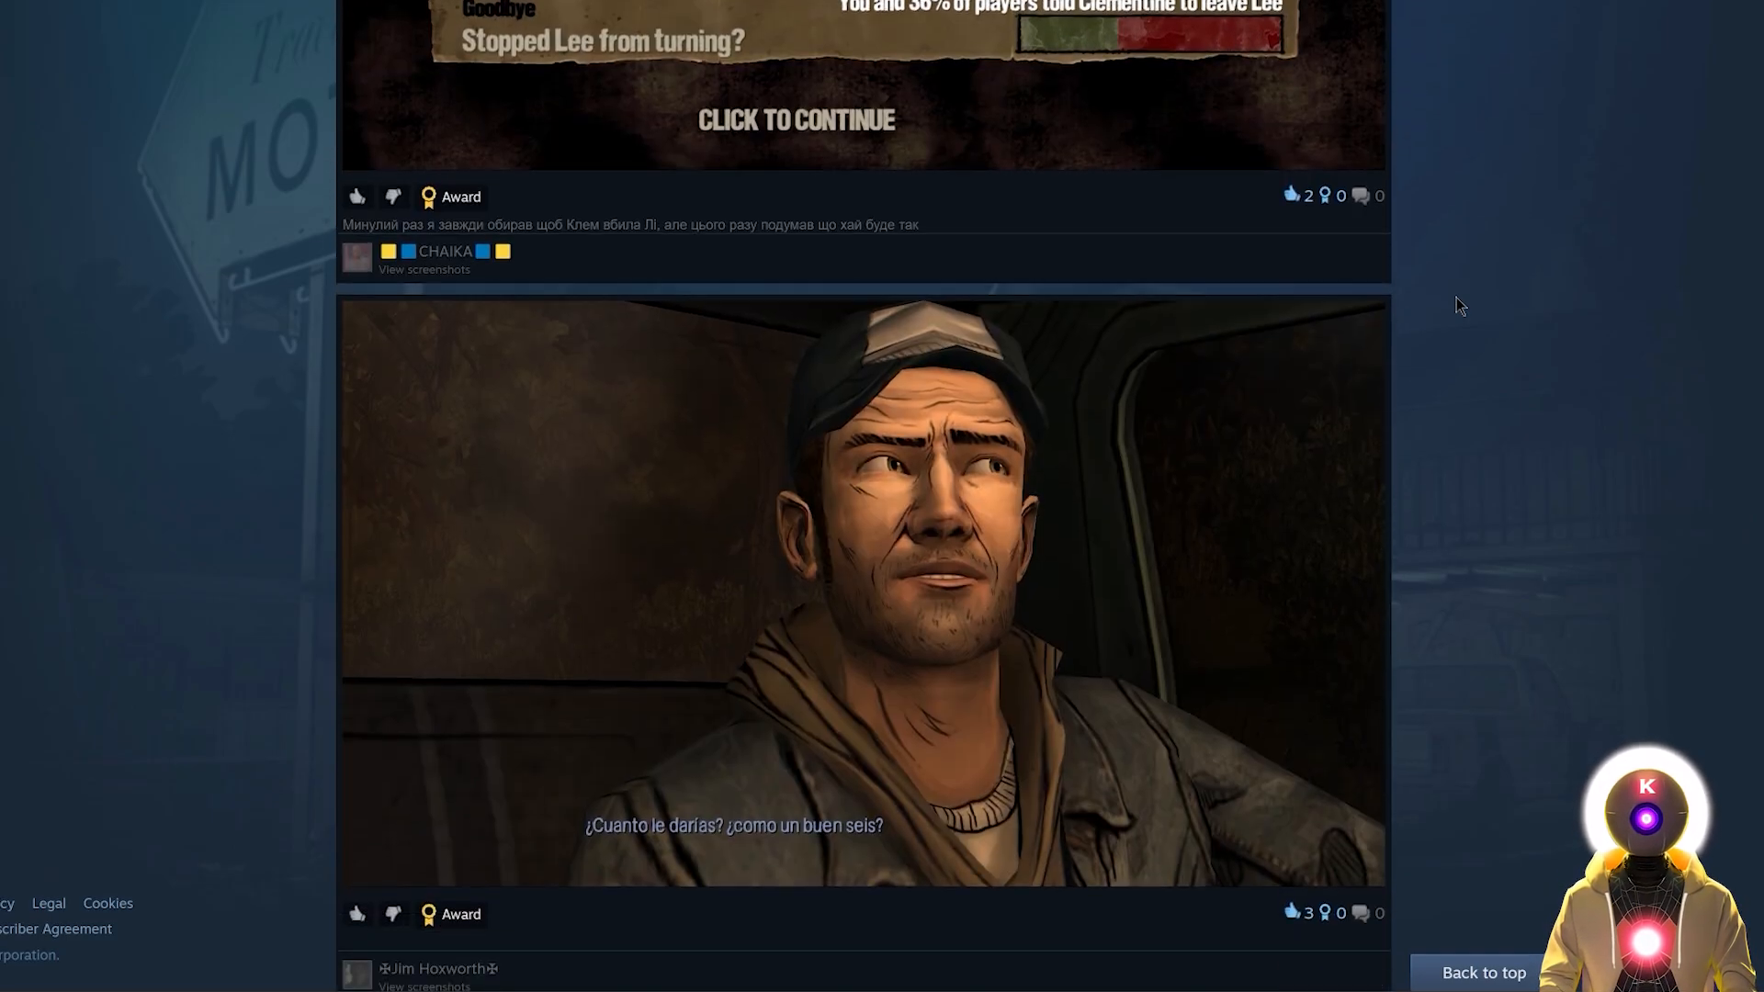
pyautogui.scroll(-2, 1453, 304)
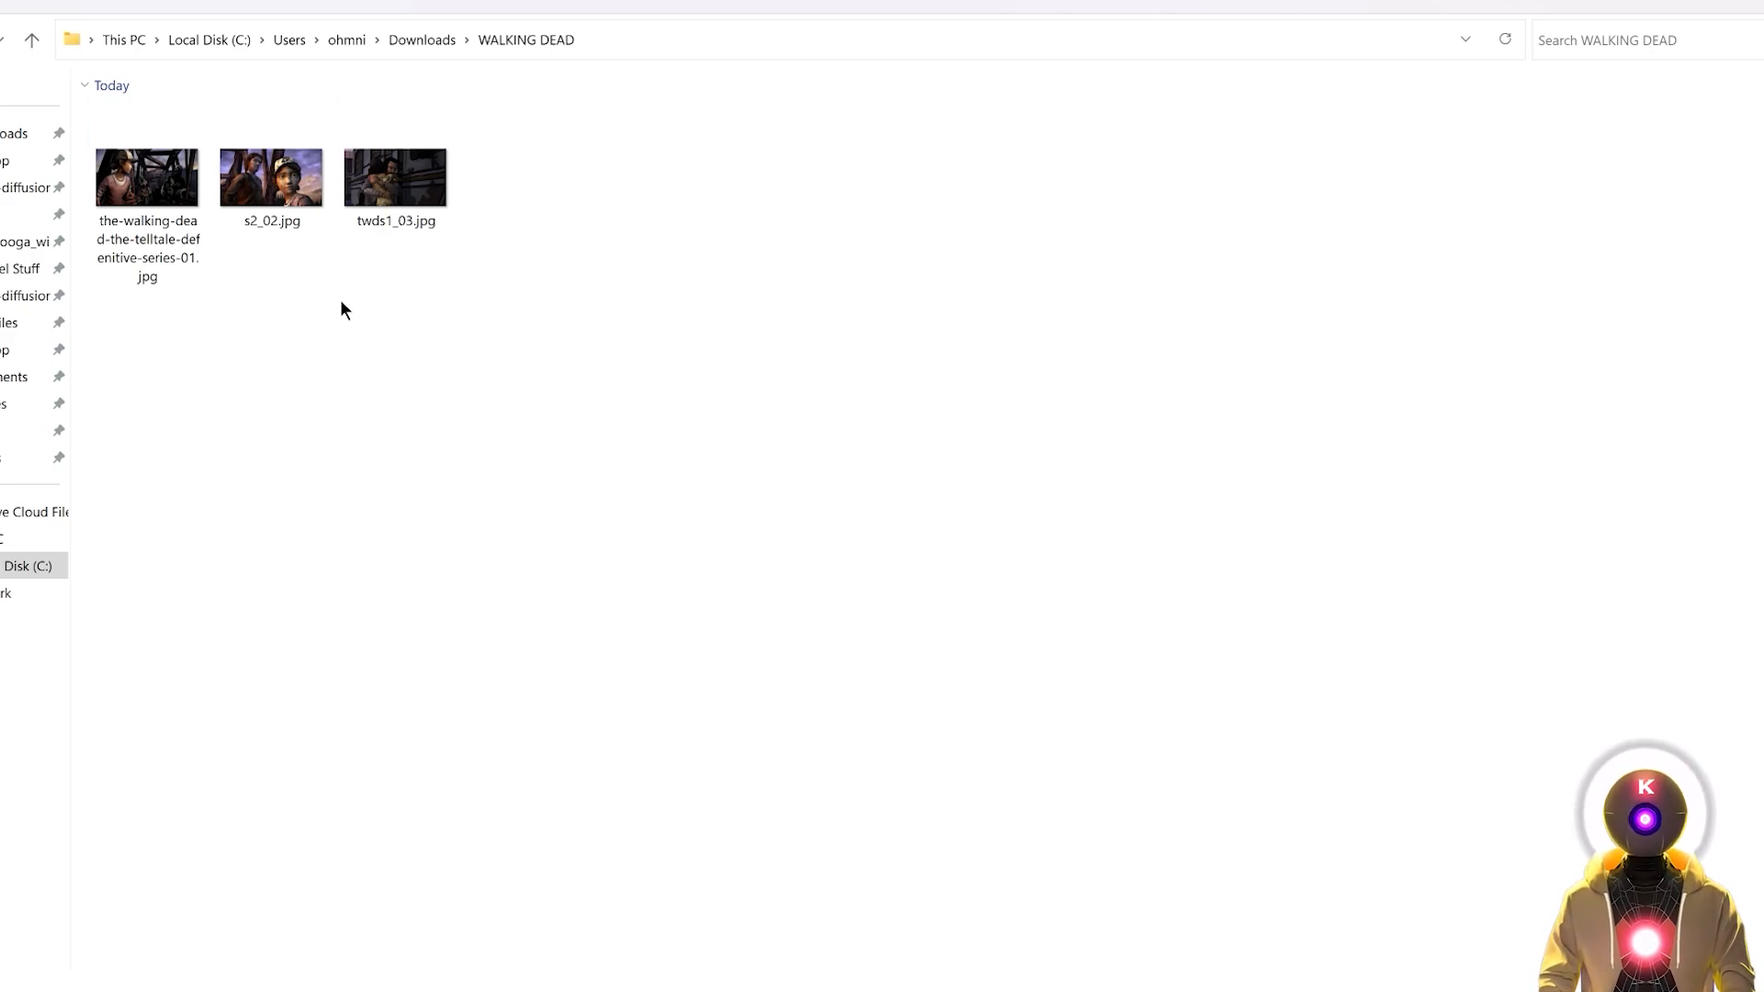
# Step: Open the image s2_02.jpg from the WALKING DEAD folder in File Explorer to view it
pyautogui.click(271, 179)
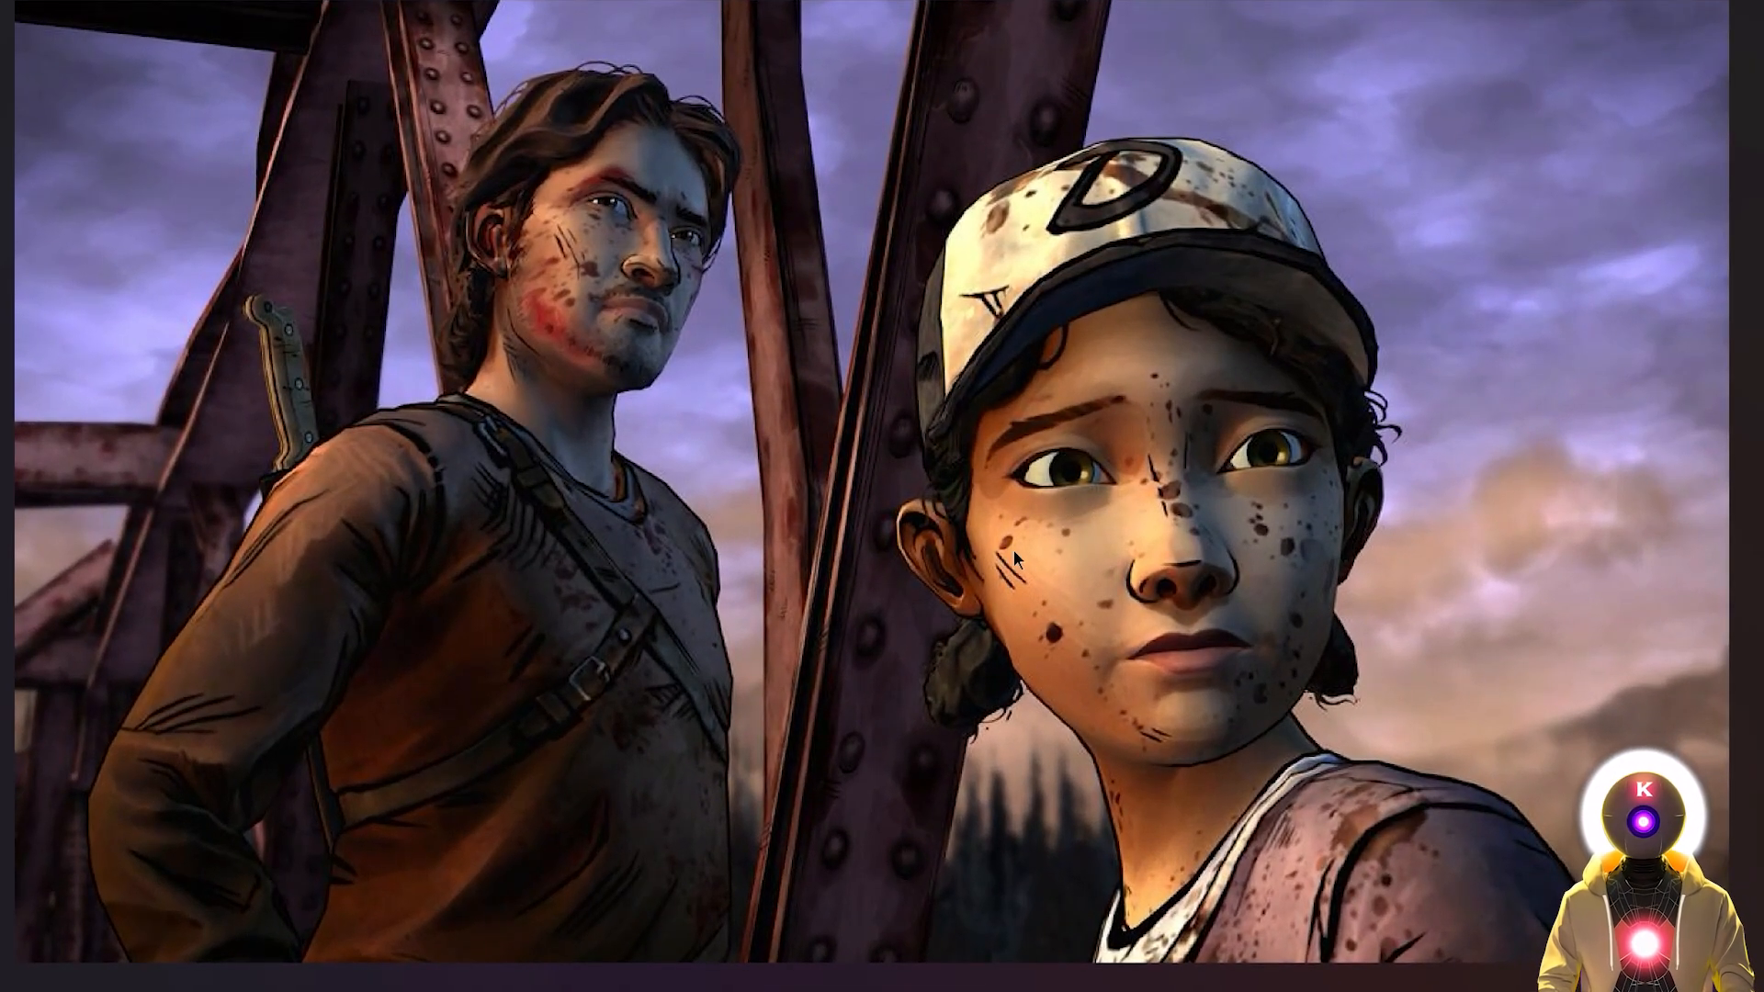
# Step: Zoom in and out on the girl's face in the image to examine its detail and sharpness
pyautogui.scroll(5, 1020, 551)
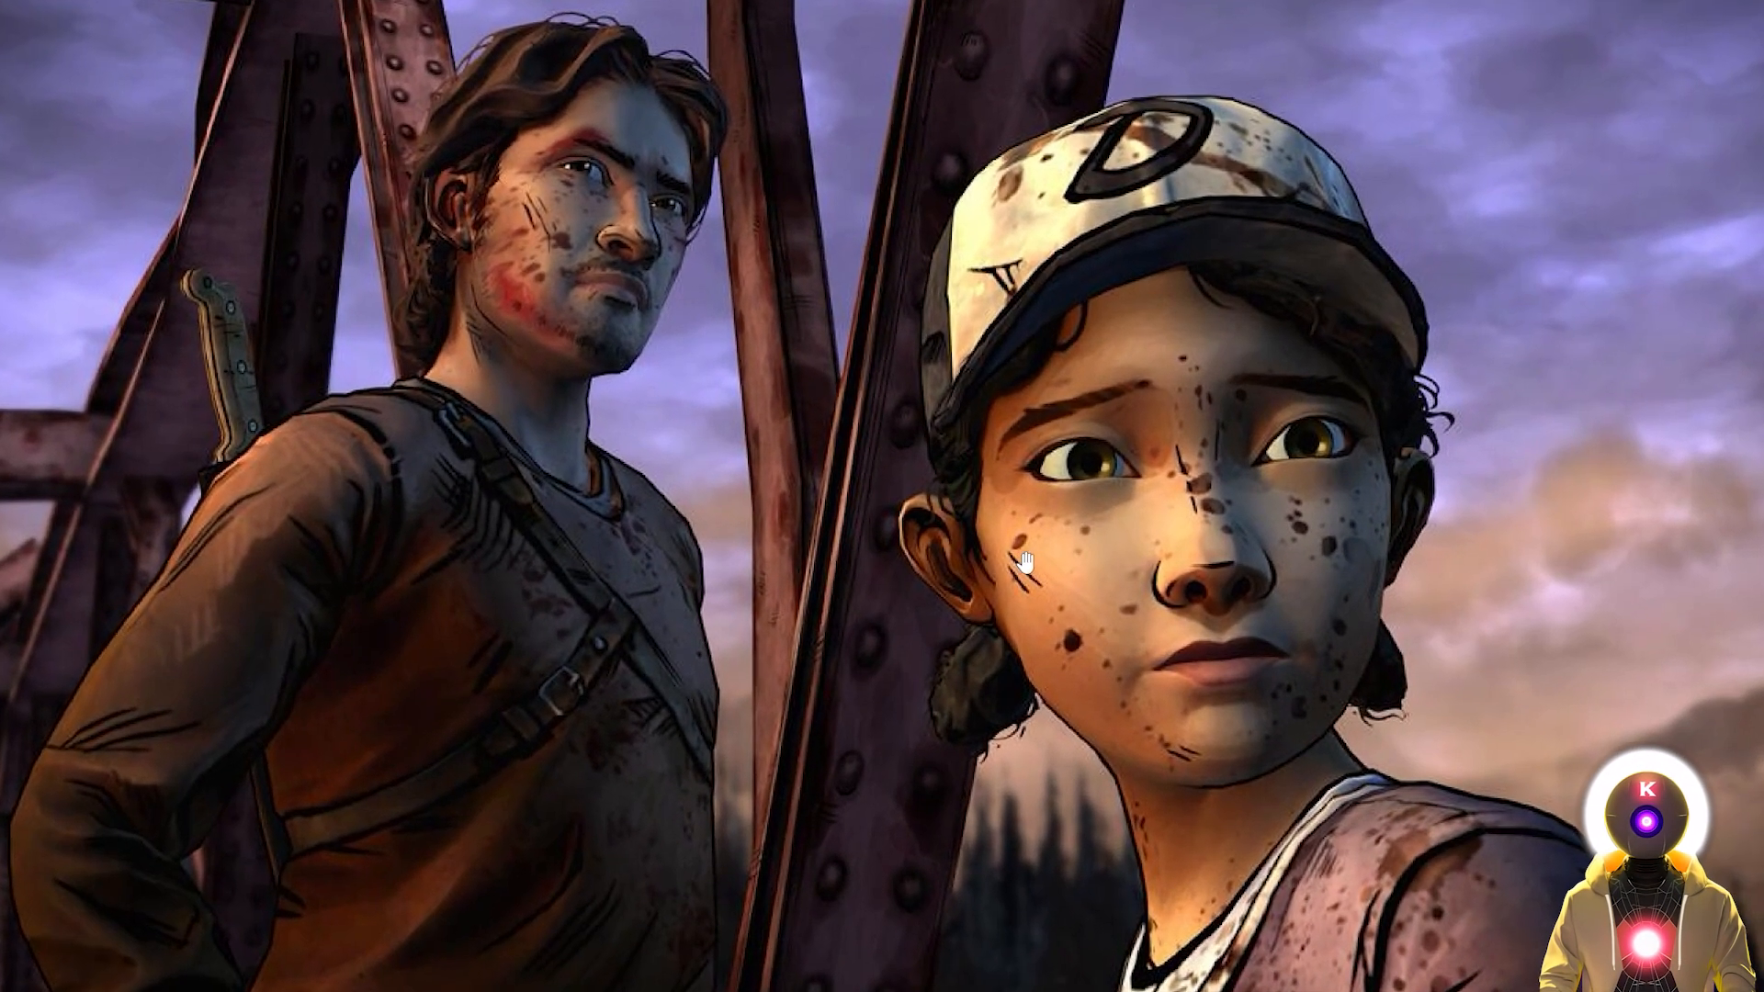
pyautogui.scroll(-5, 1017, 533)
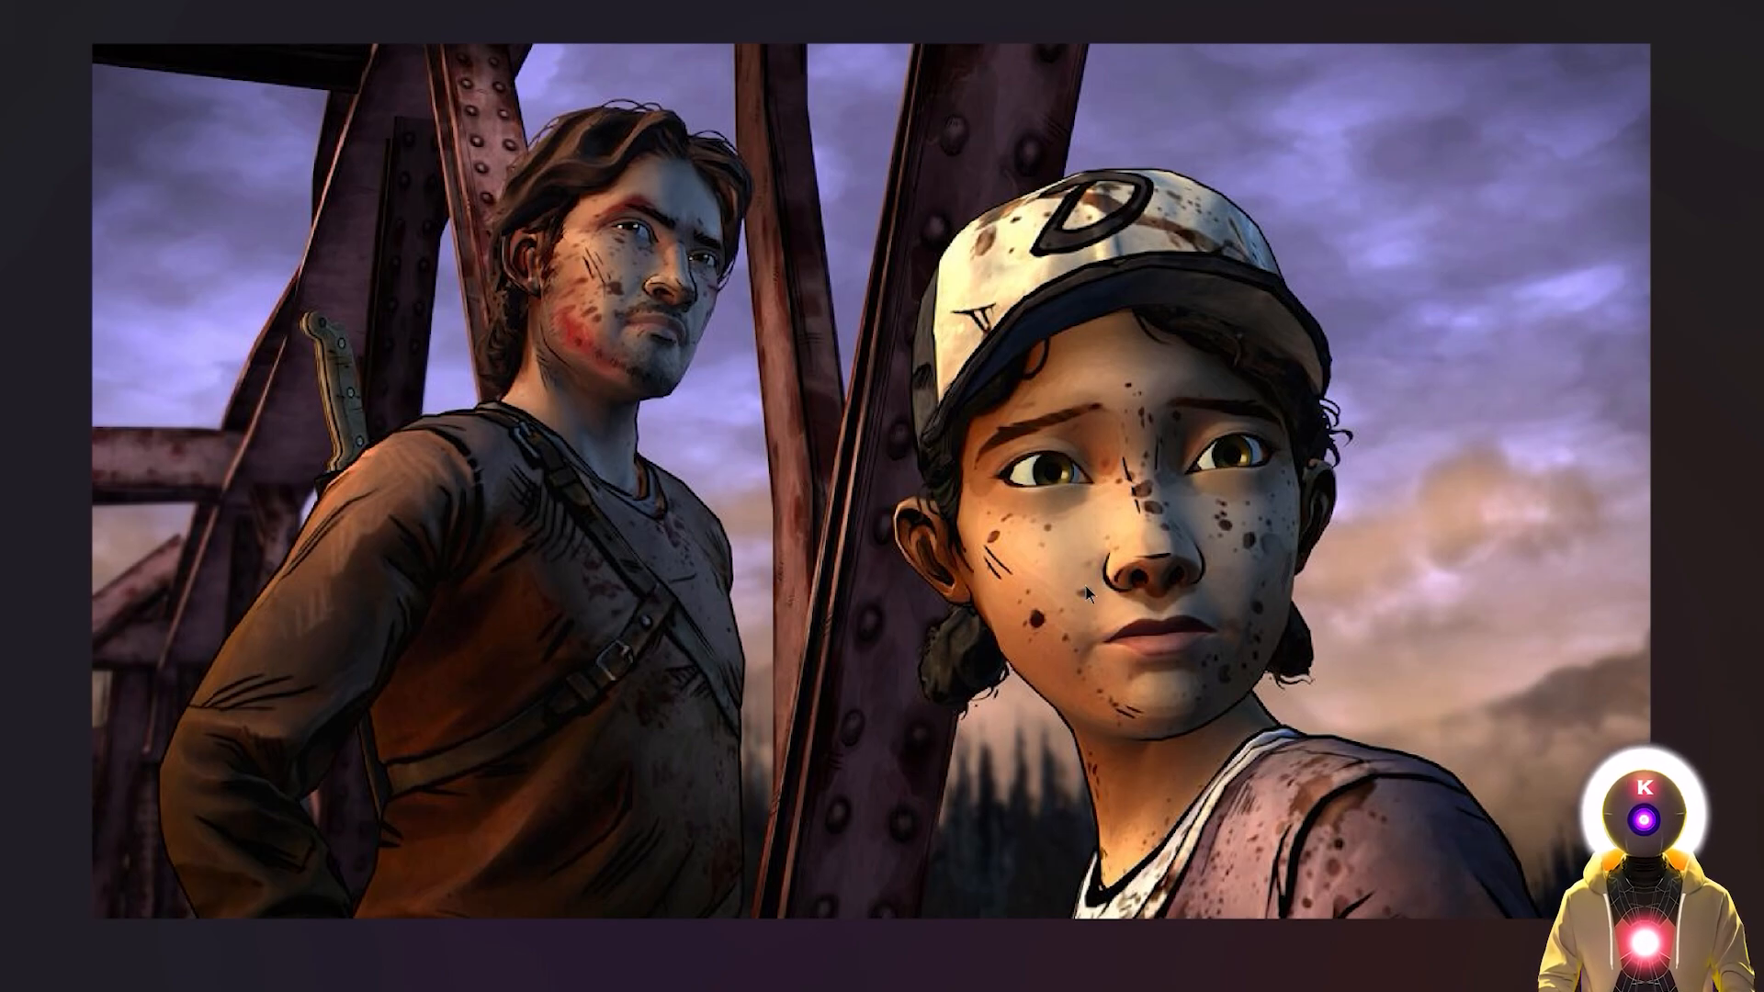
pyautogui.scroll(4, 1033, 577)
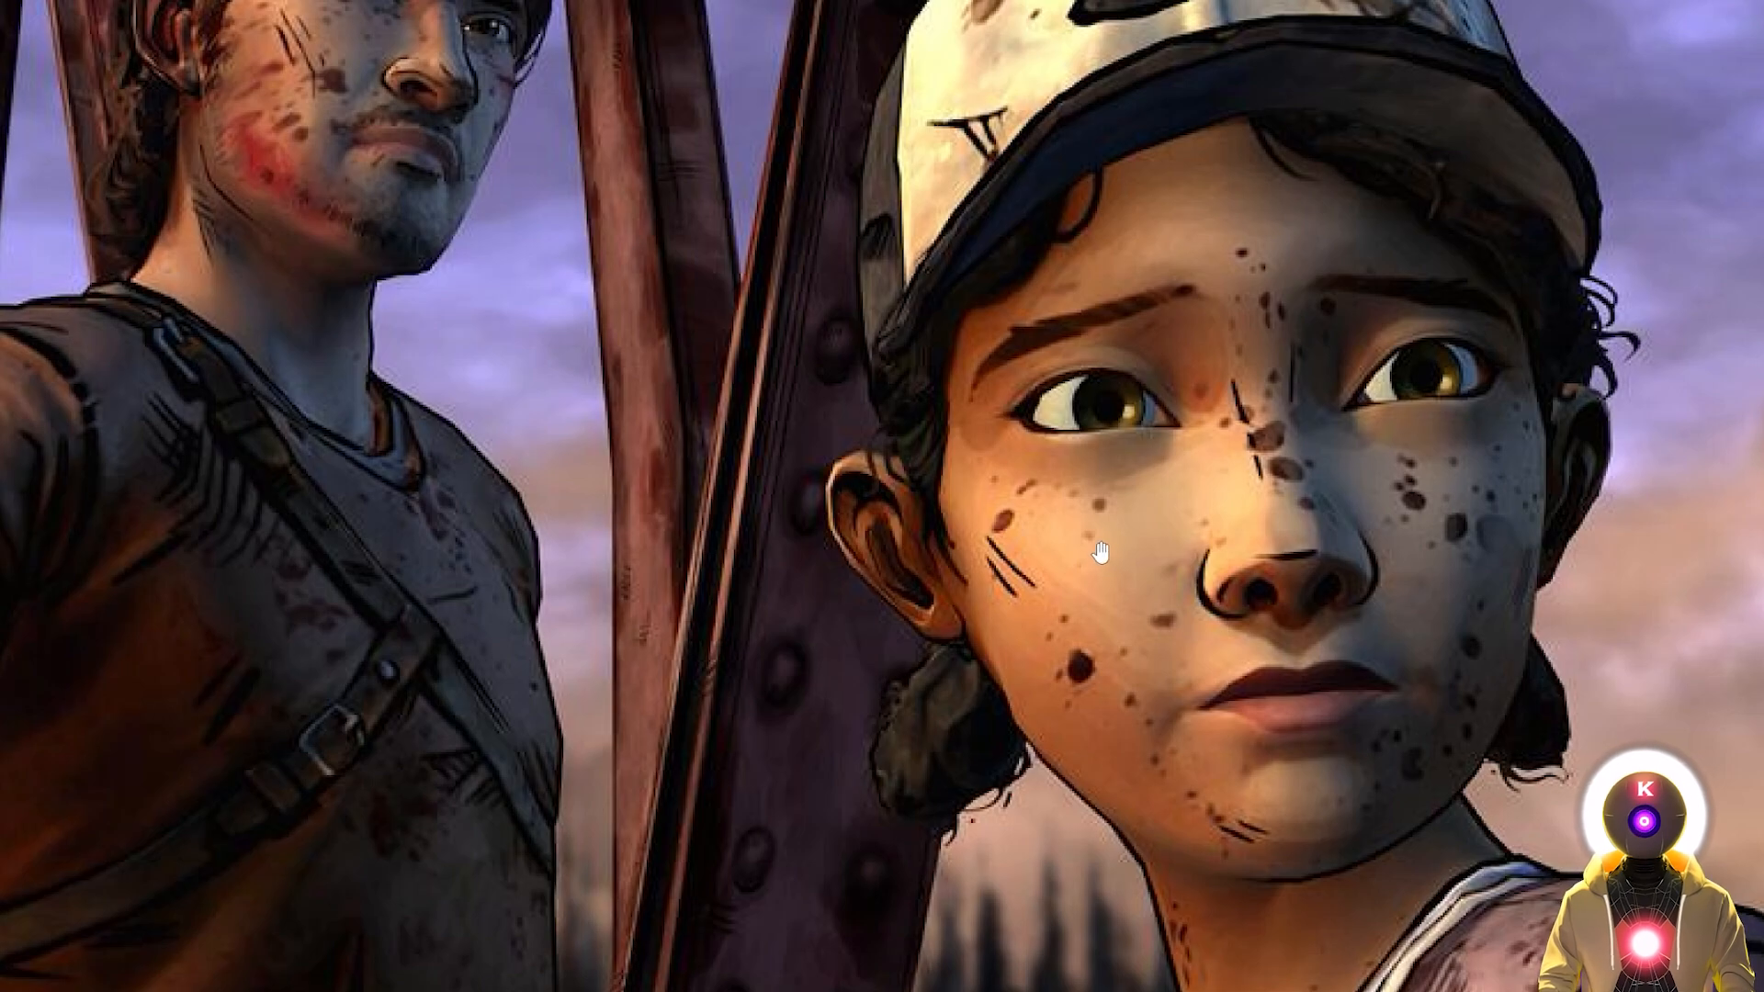
pyautogui.scroll(6, 1100, 552)
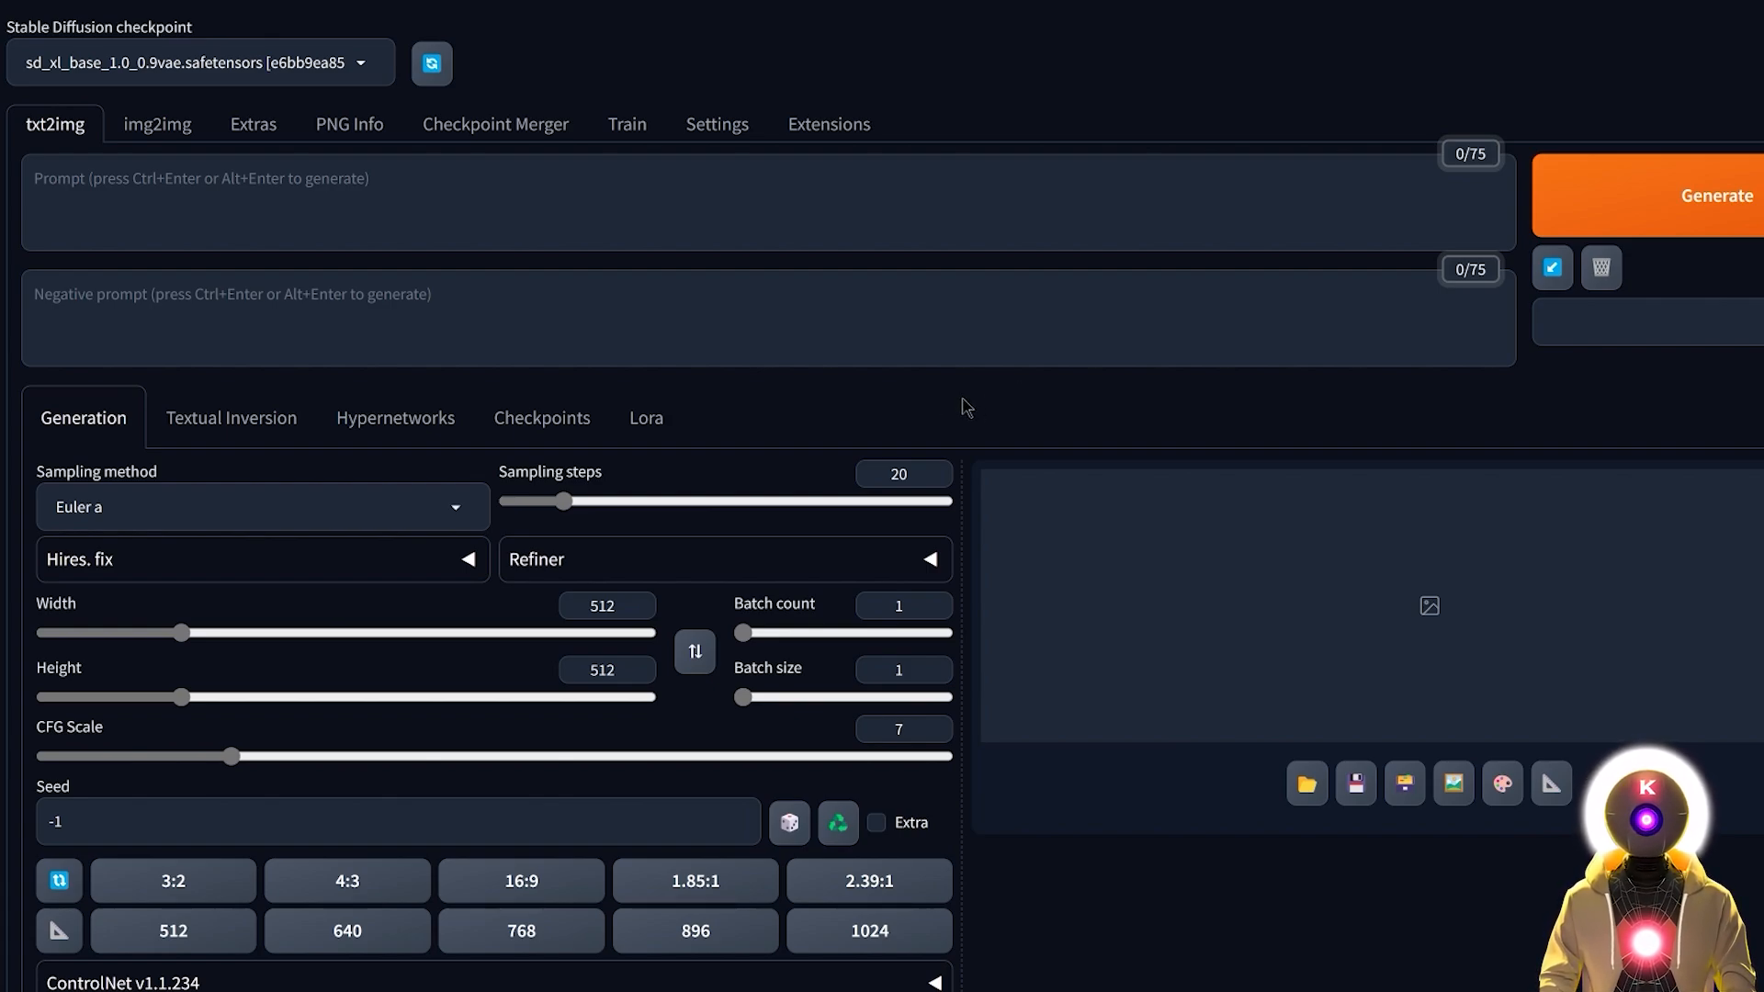
# Step: Switch to the Stable Diffusion web UI, load the s2_02 image for single-image upscaling in Extras and set Resize to 2
pyautogui.click(262, 133)
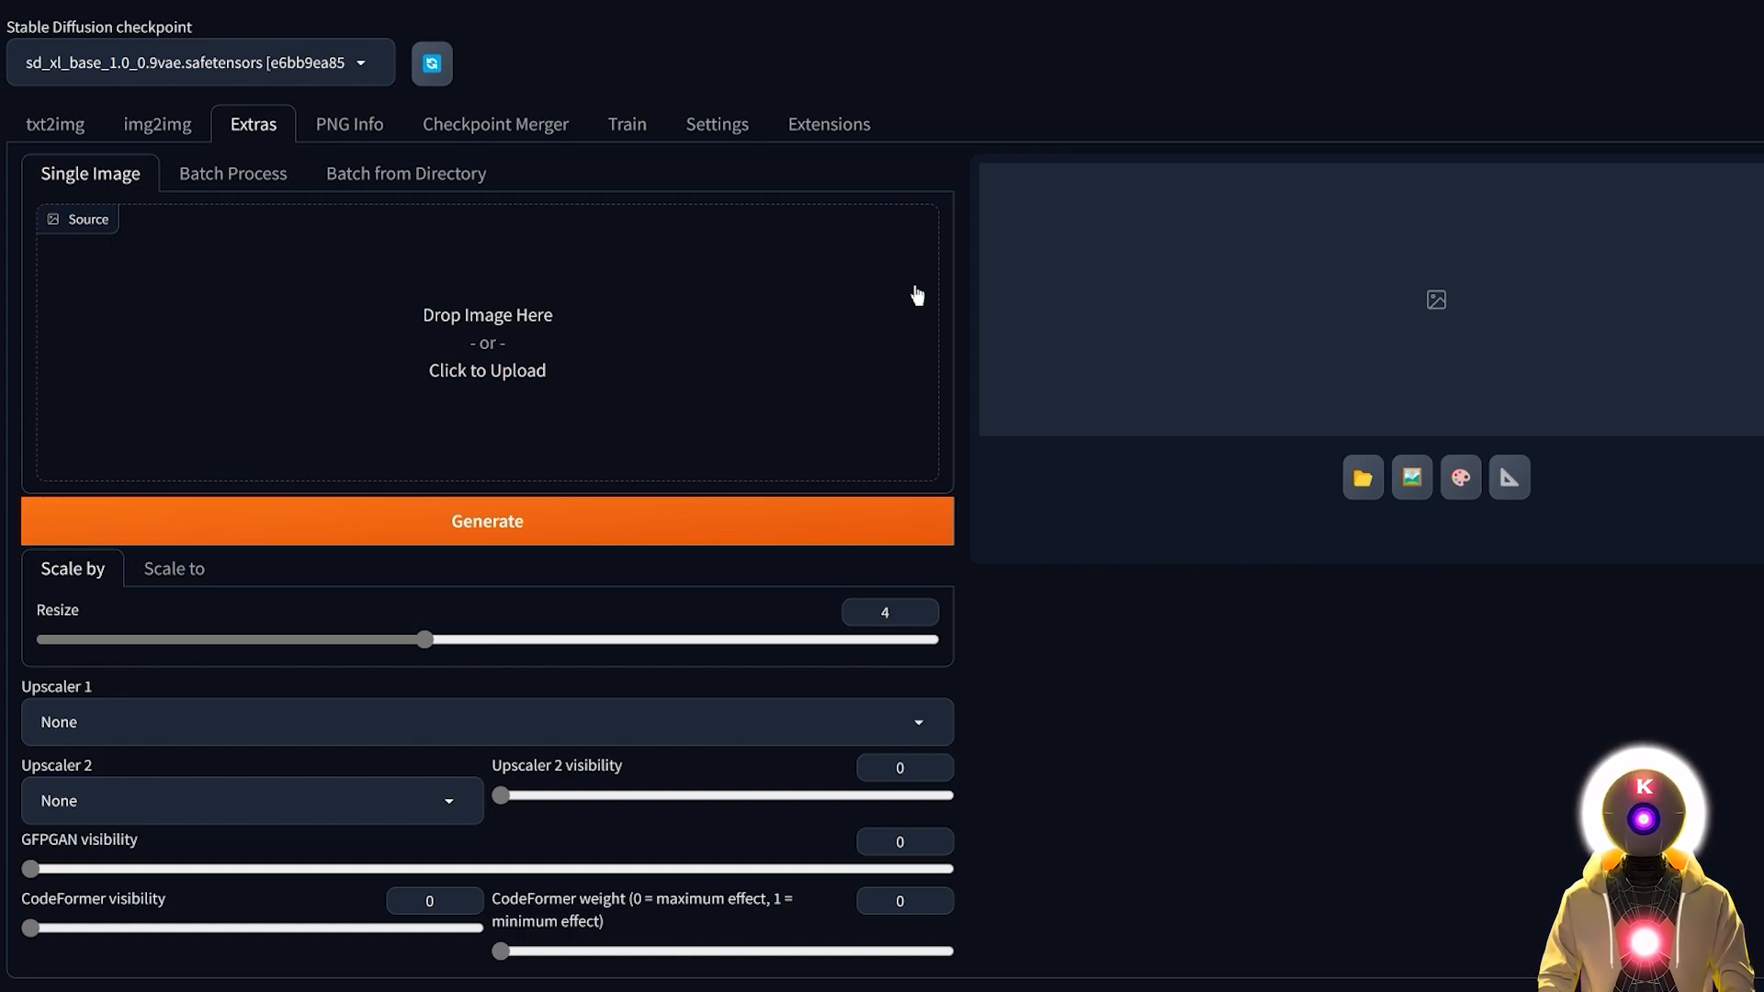
pyautogui.click(538, 331)
pyautogui.doubleClick(260, 161)
pyautogui.doubleClick(917, 612)
pyautogui.write('2')
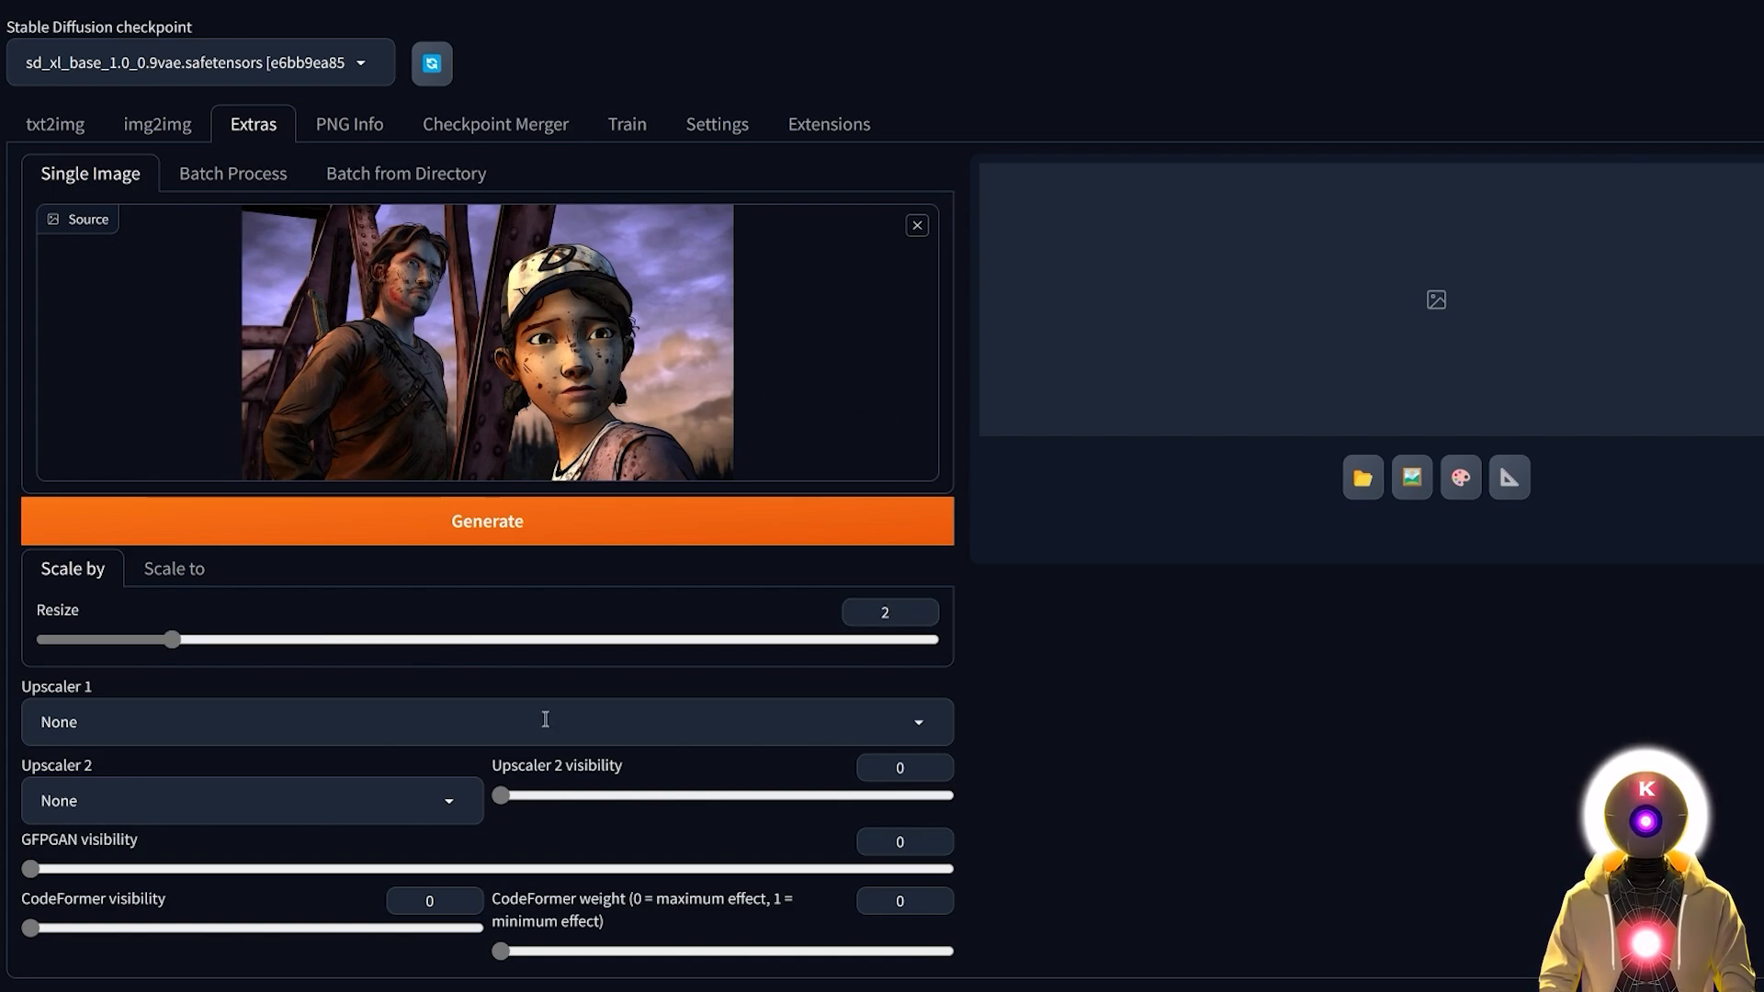
# Step: Choose R-ESRGAN 4x+ as the first upscaler and generate the upscaled image
pyautogui.click(922, 725)
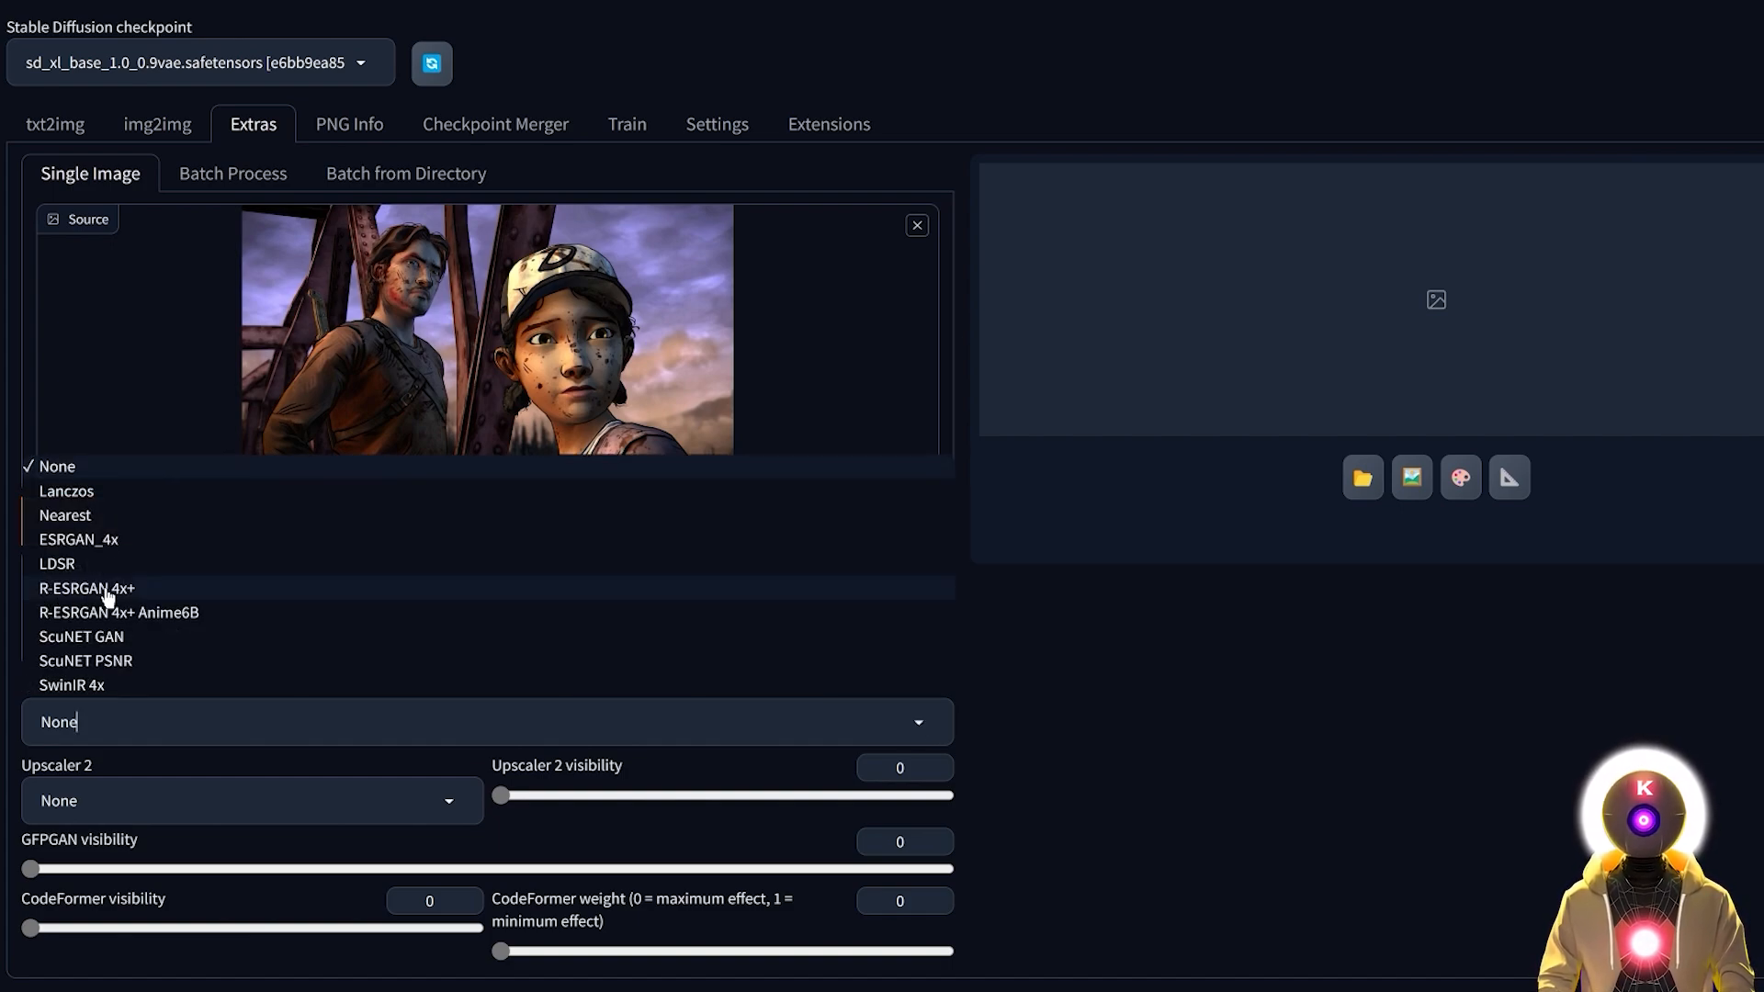
pyautogui.click(108, 595)
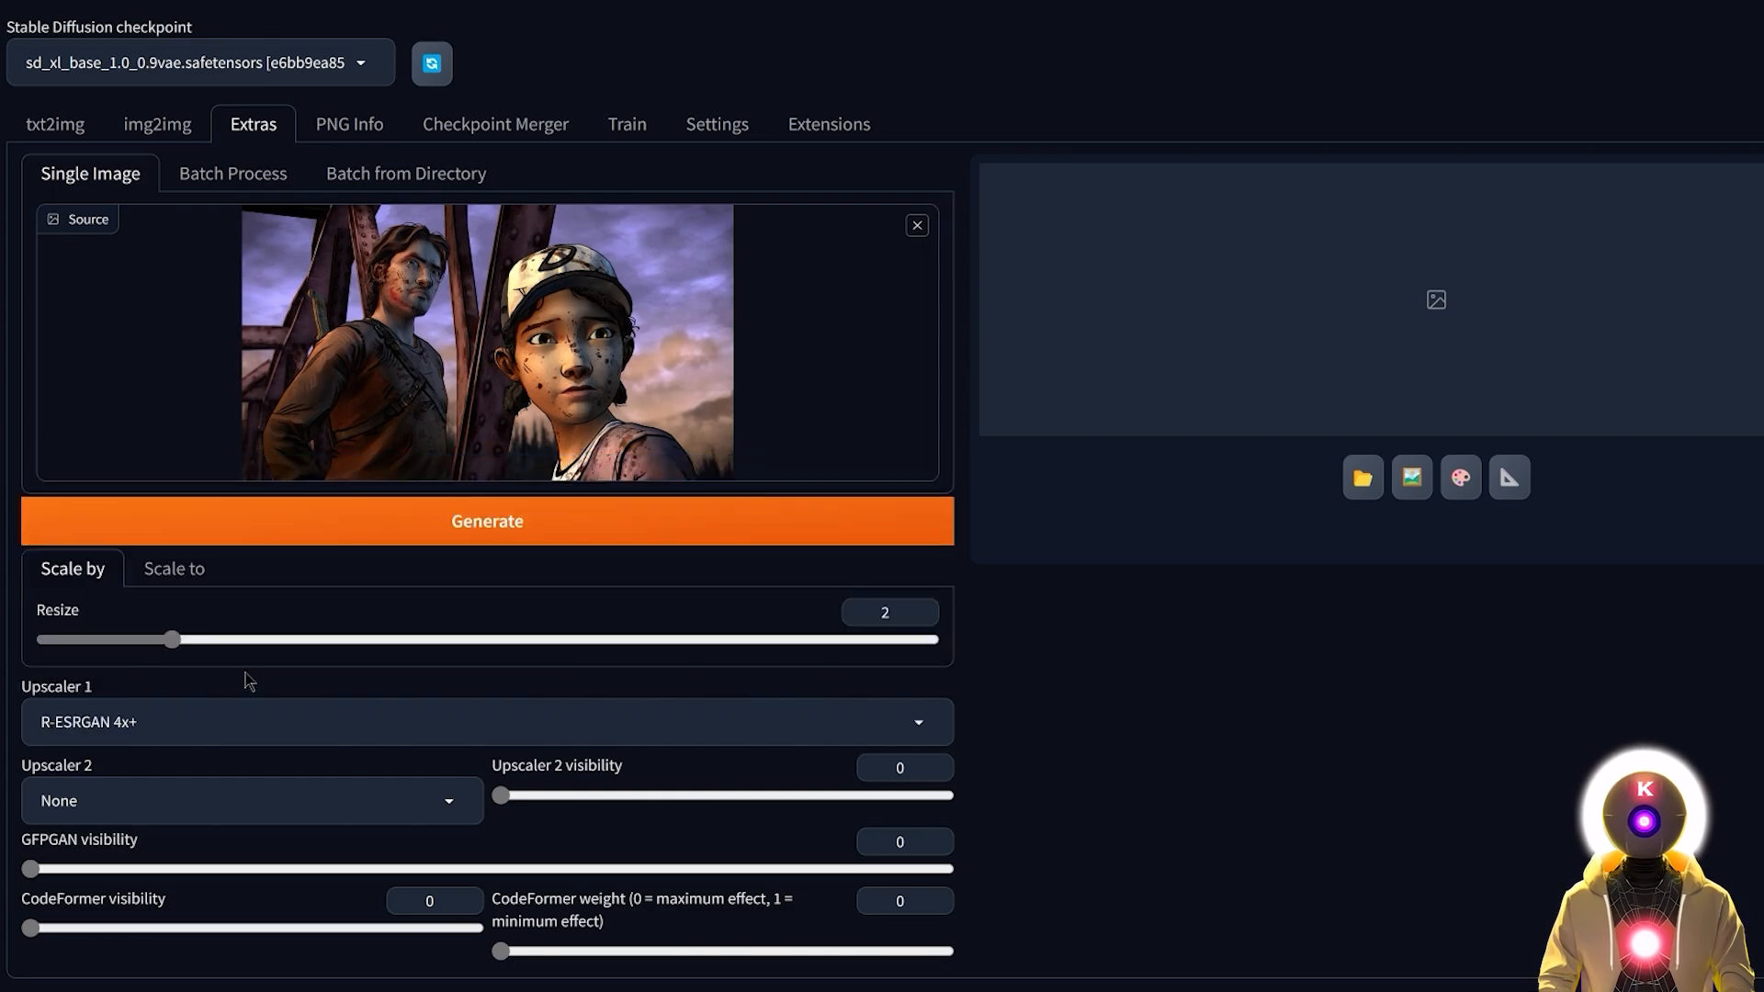
pyautogui.click(471, 525)
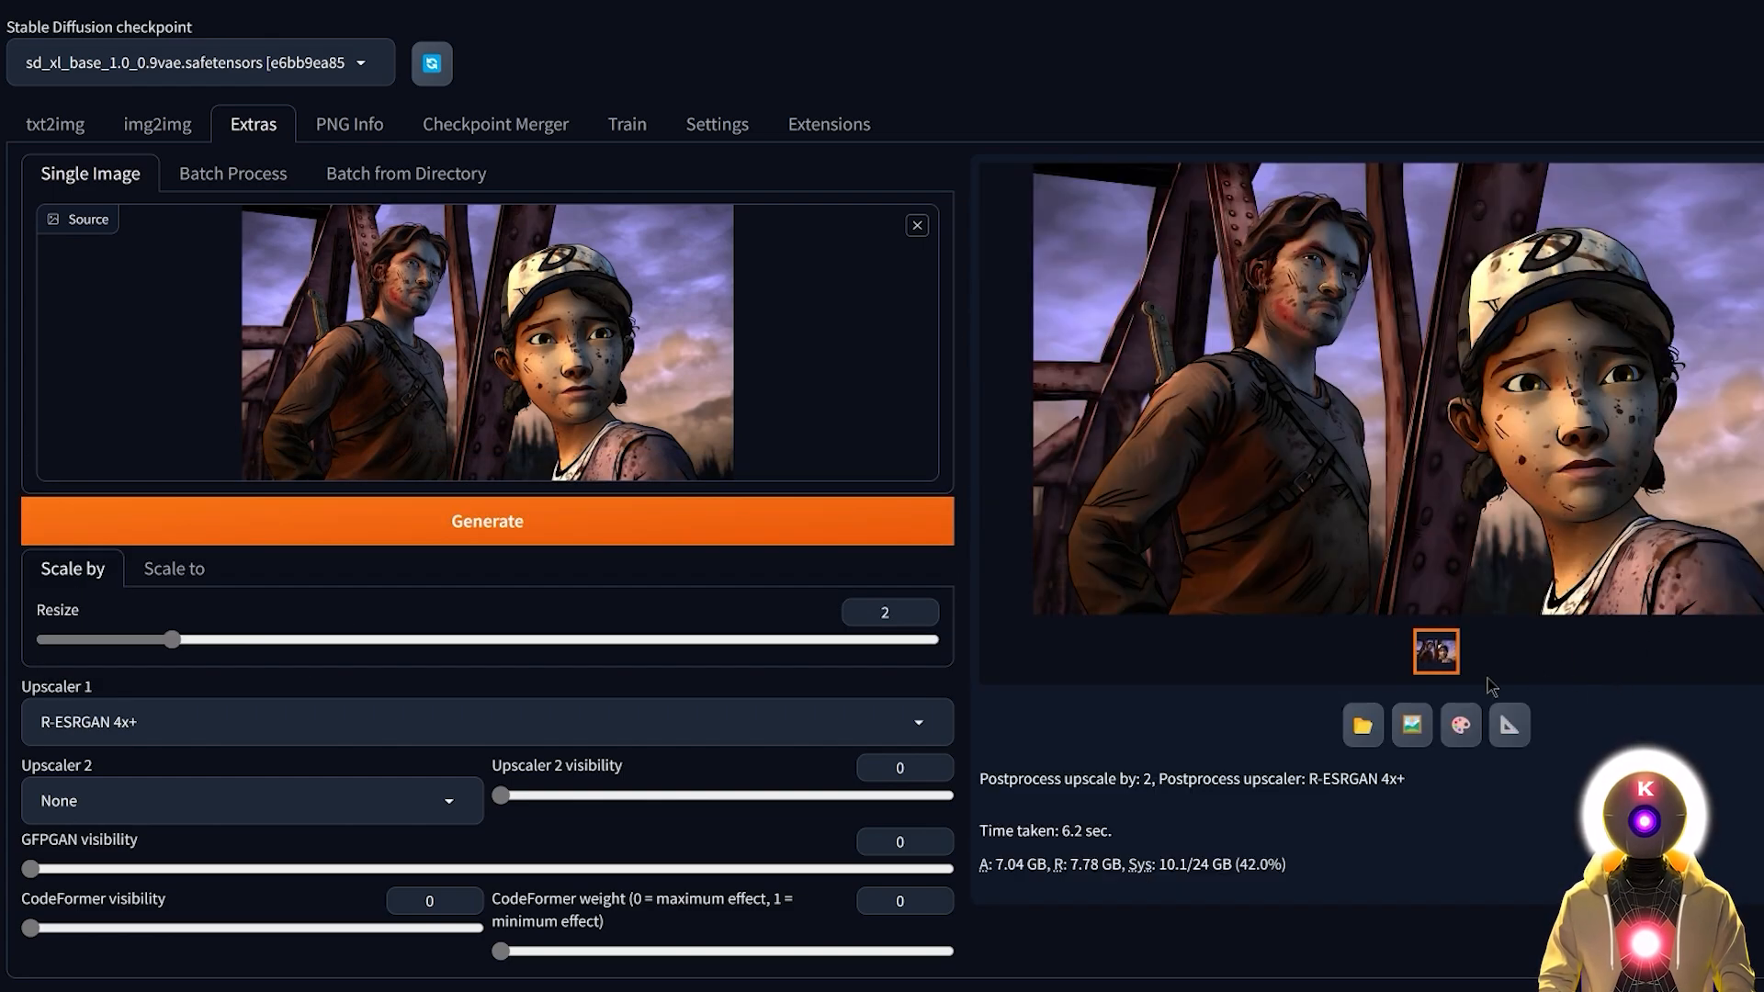
# Step: View the upscaled picture full size and compare its sharpness with the original image
pyautogui.click(1479, 491)
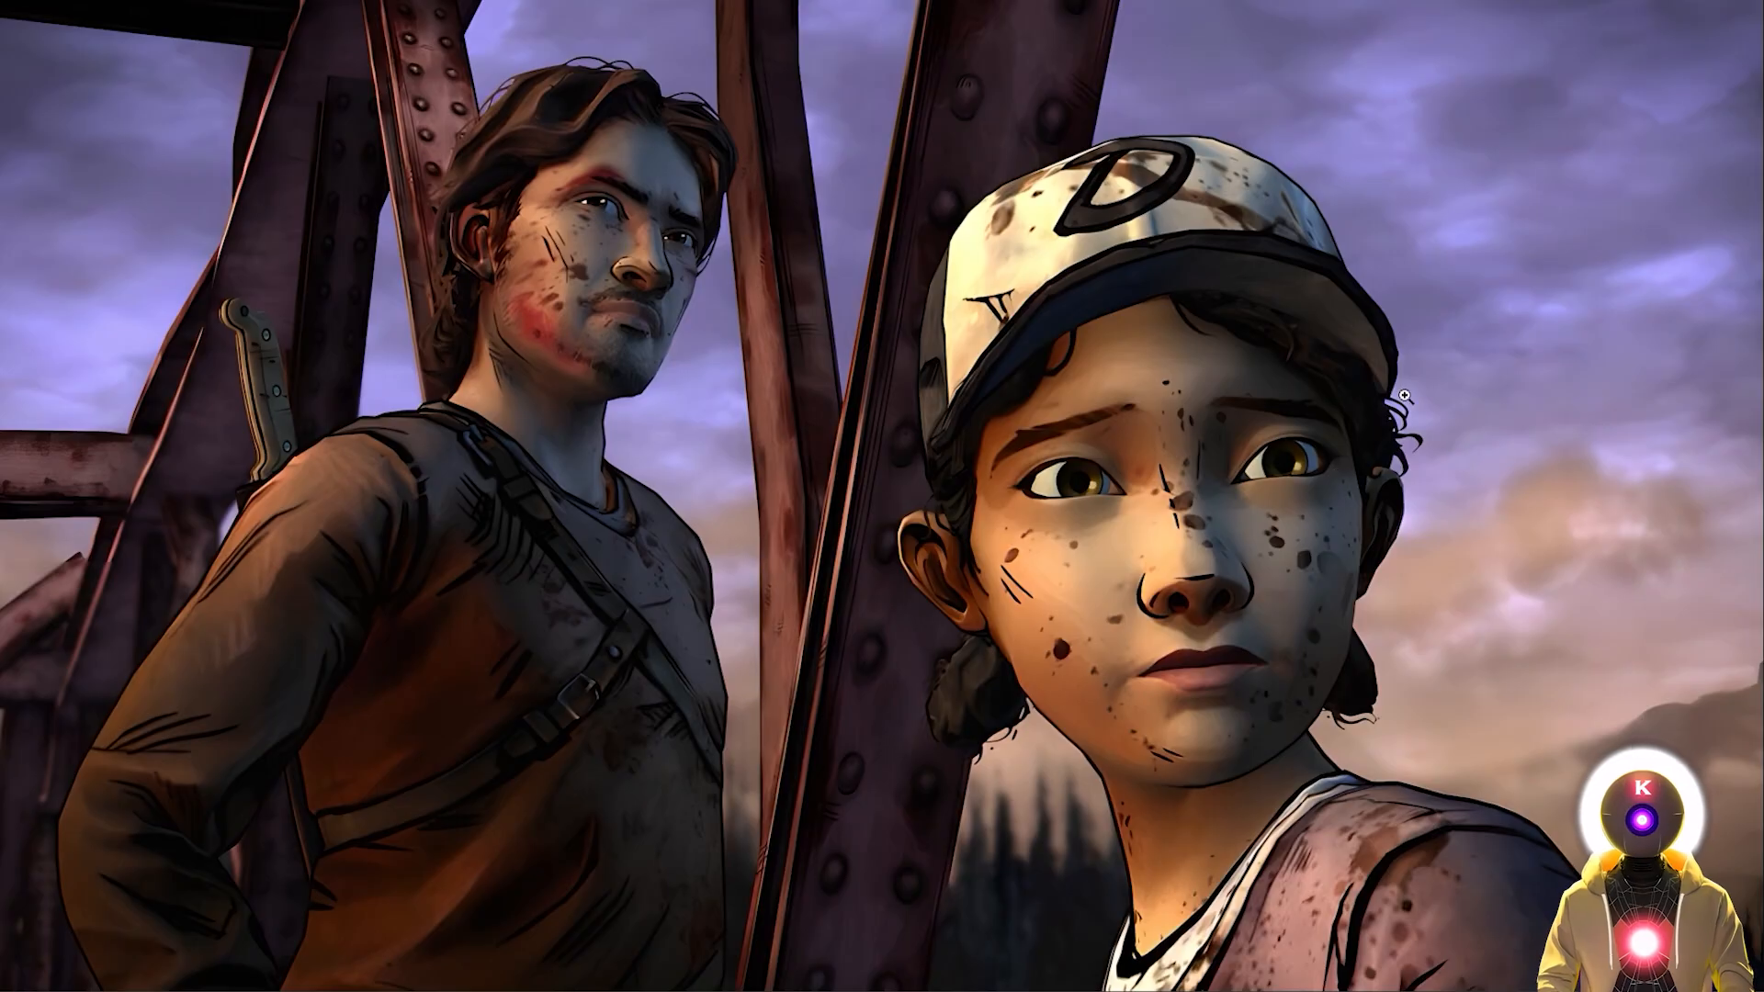
pyautogui.click(1399, 459)
pyautogui.click(1160, 580)
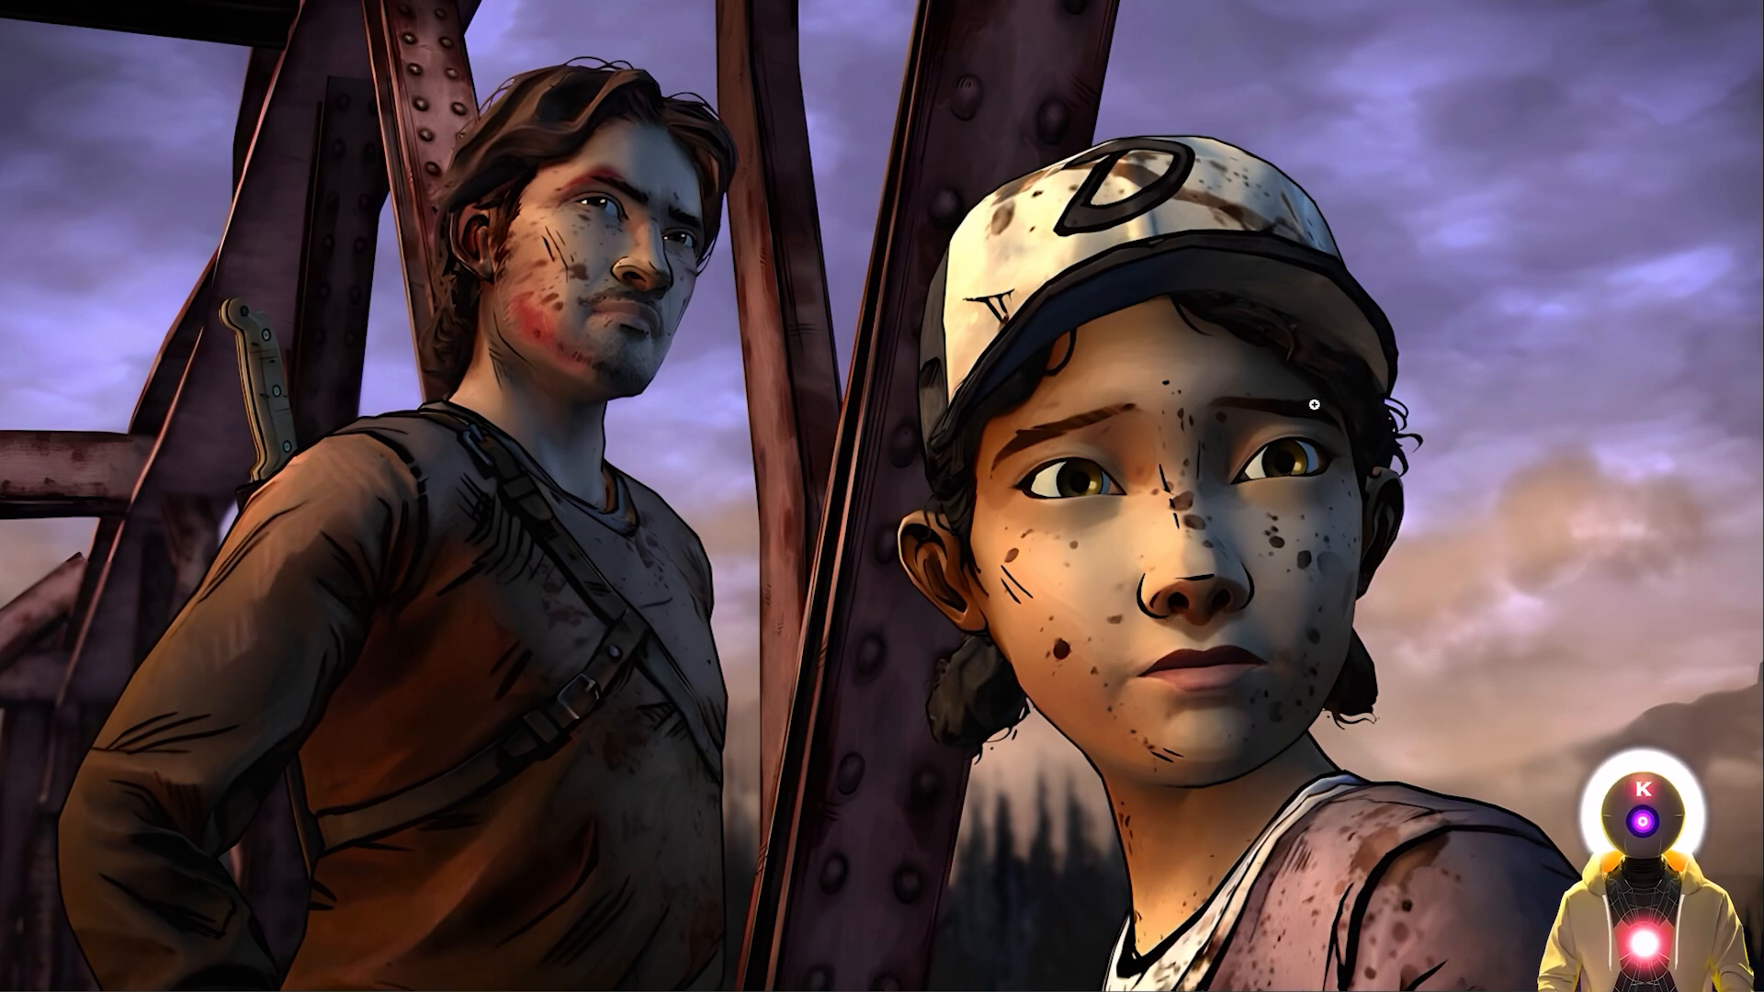
pyautogui.press('Escape')
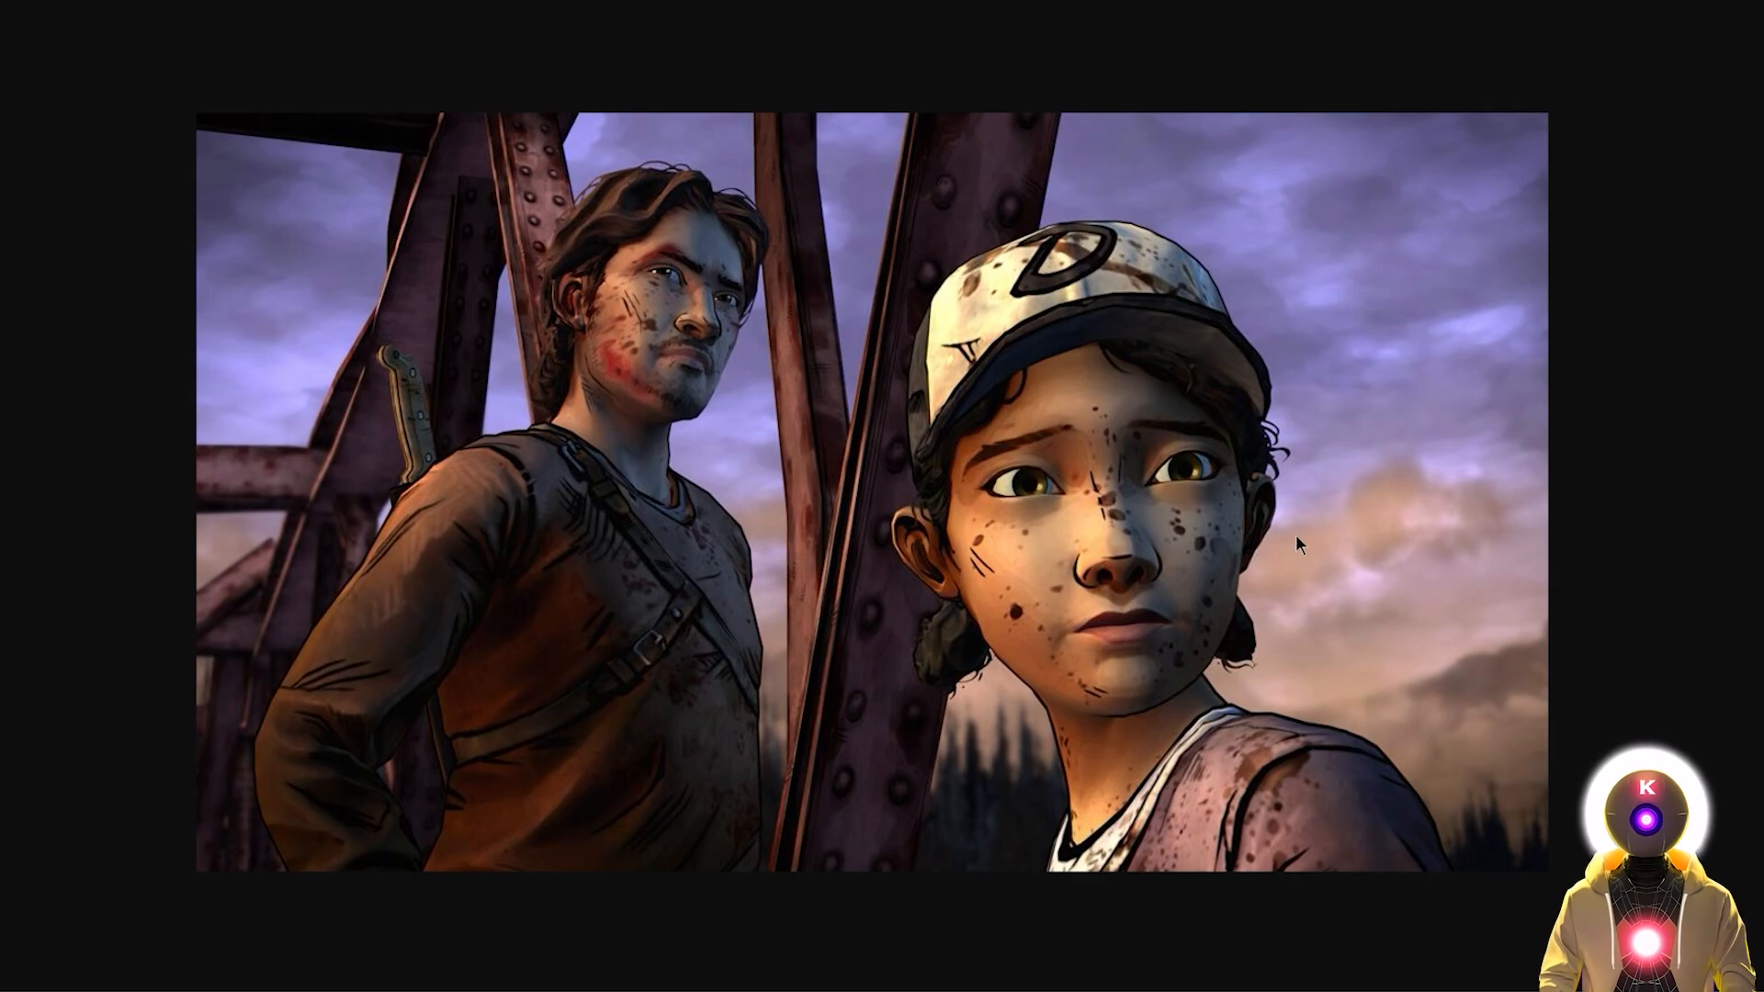
pyautogui.hotkey('ctrl', 'Tab')
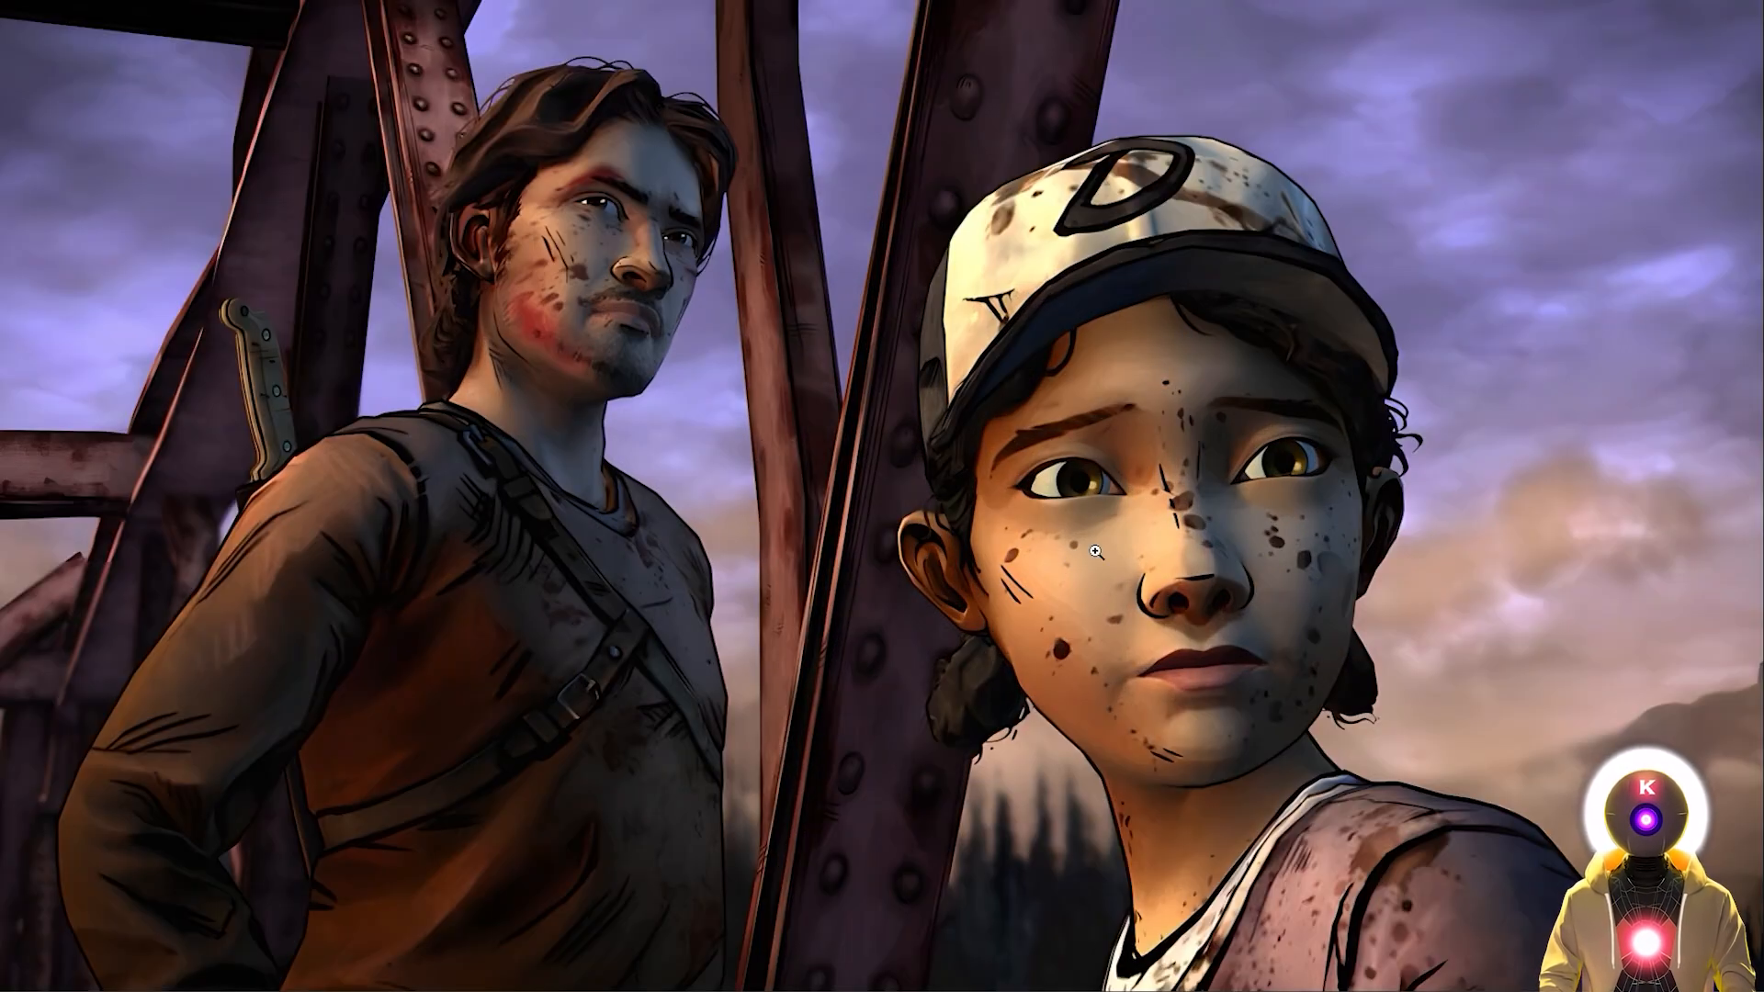
pyautogui.press('Escape')
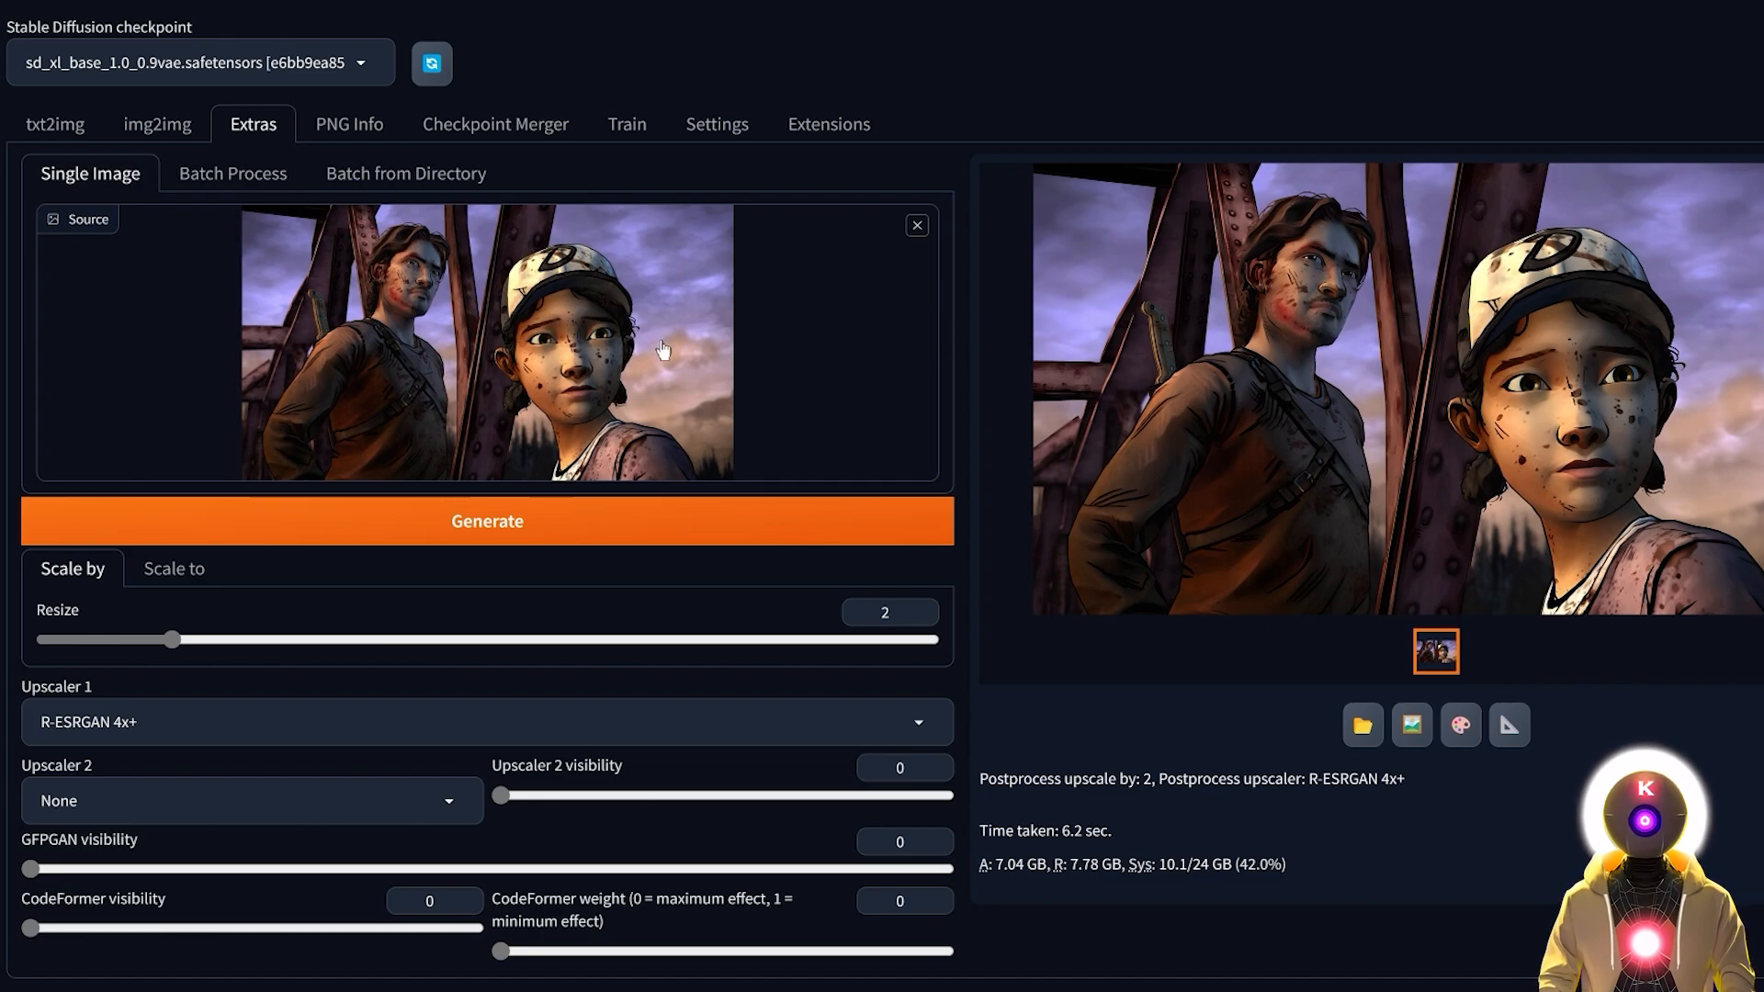
# Step: Batch upscale the Downloads\WALKING DEAD folder, with its BIG subfolder as the output directory
pyautogui.click(402, 174)
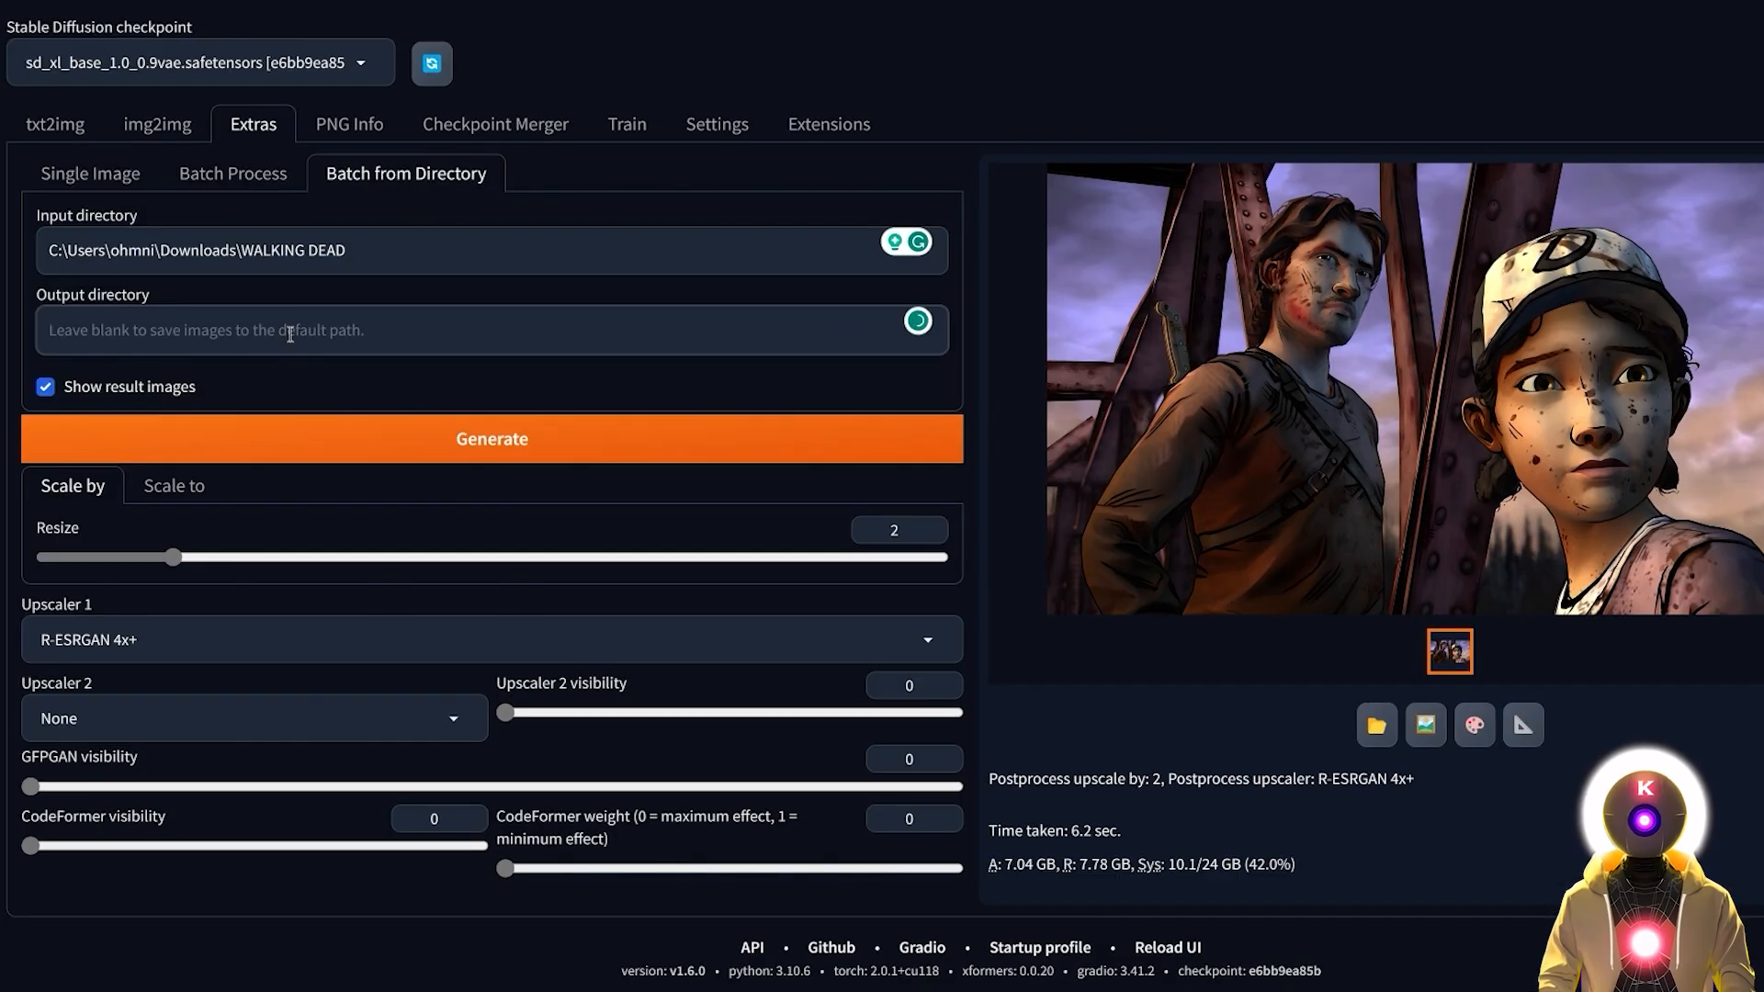
pyautogui.click(290, 334)
pyautogui.write('C:\\Users\\ohmni\\Downloads\\WALKING DEAD\\BIG')
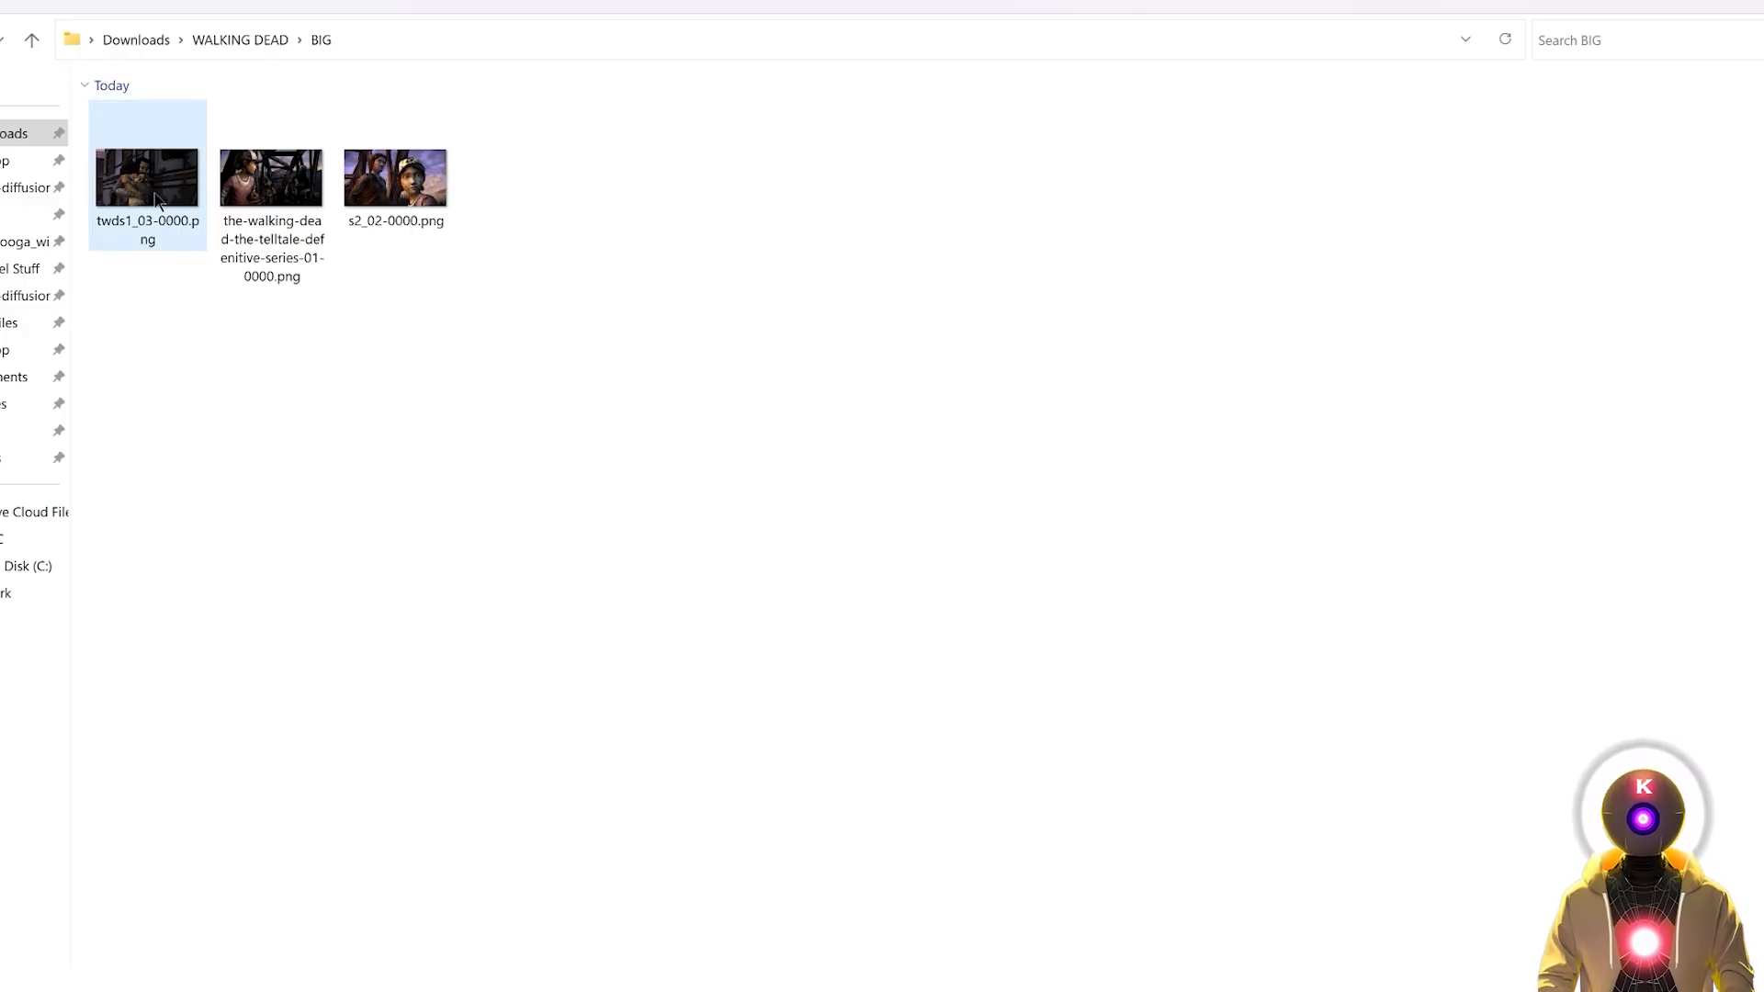
# Step: View the three upscaled PNG images in the BIG folder one by one and examine the girl's face close up
pyautogui.doubleClick(156, 200)
pyautogui.press('Right')
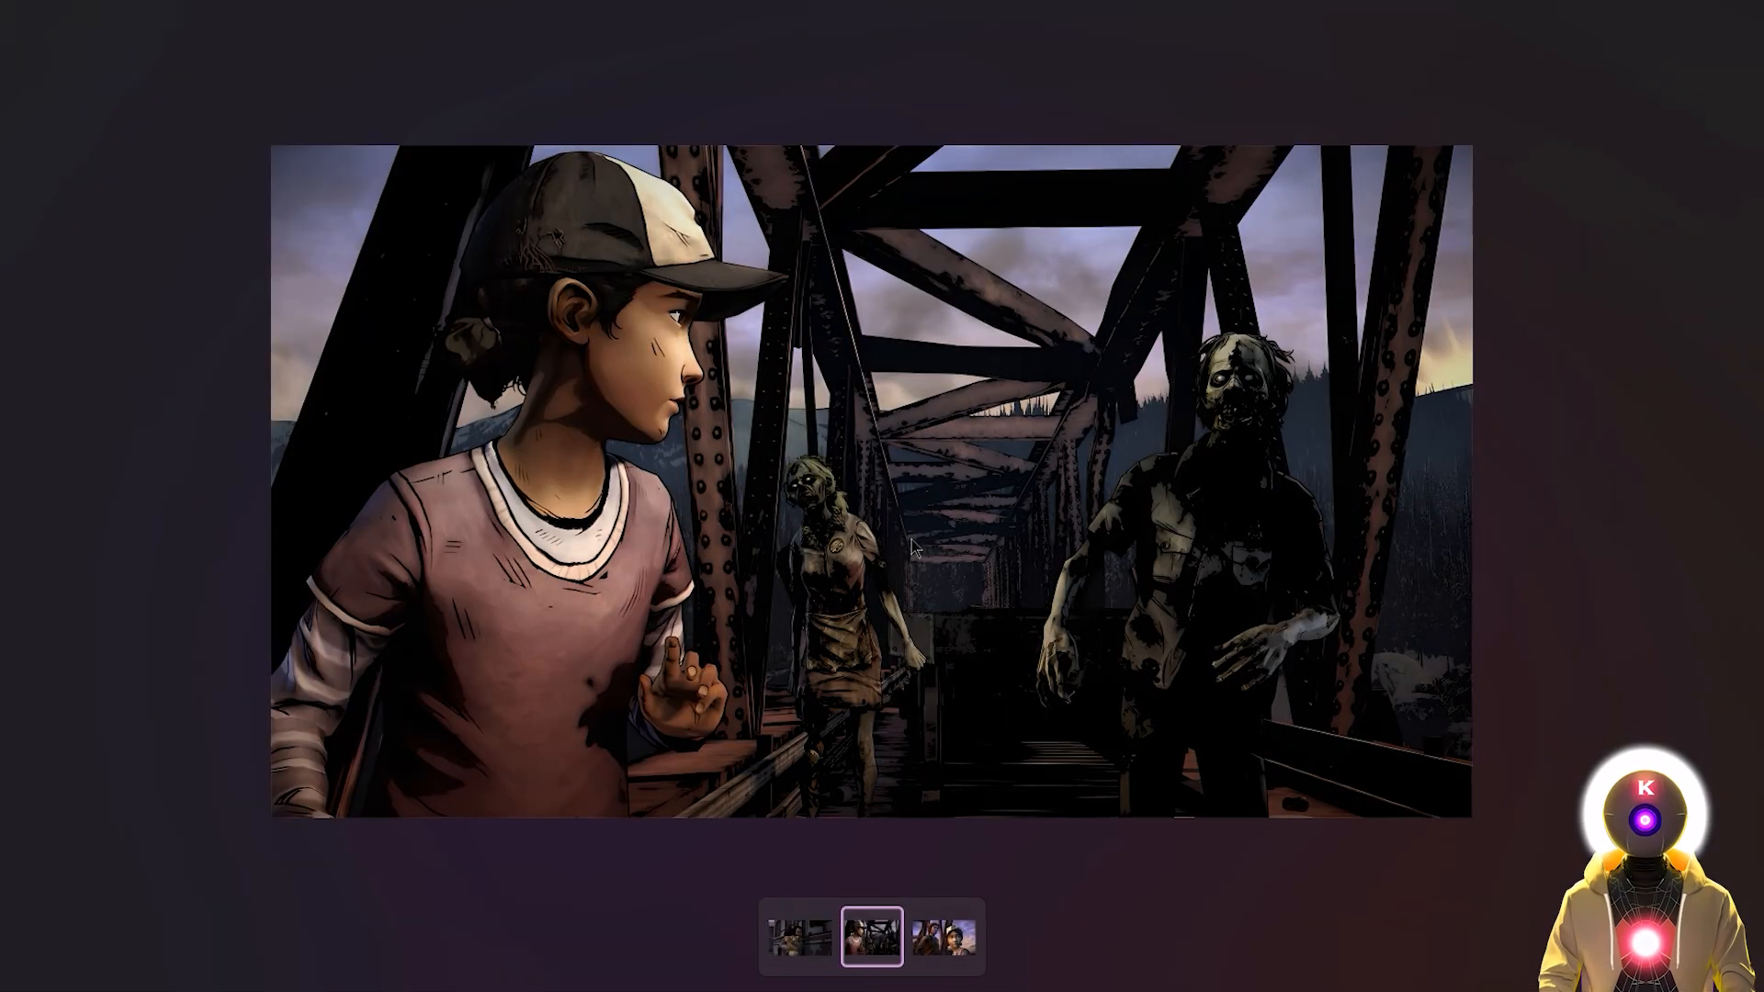
pyautogui.press('Right')
pyautogui.scroll(5, 912, 549)
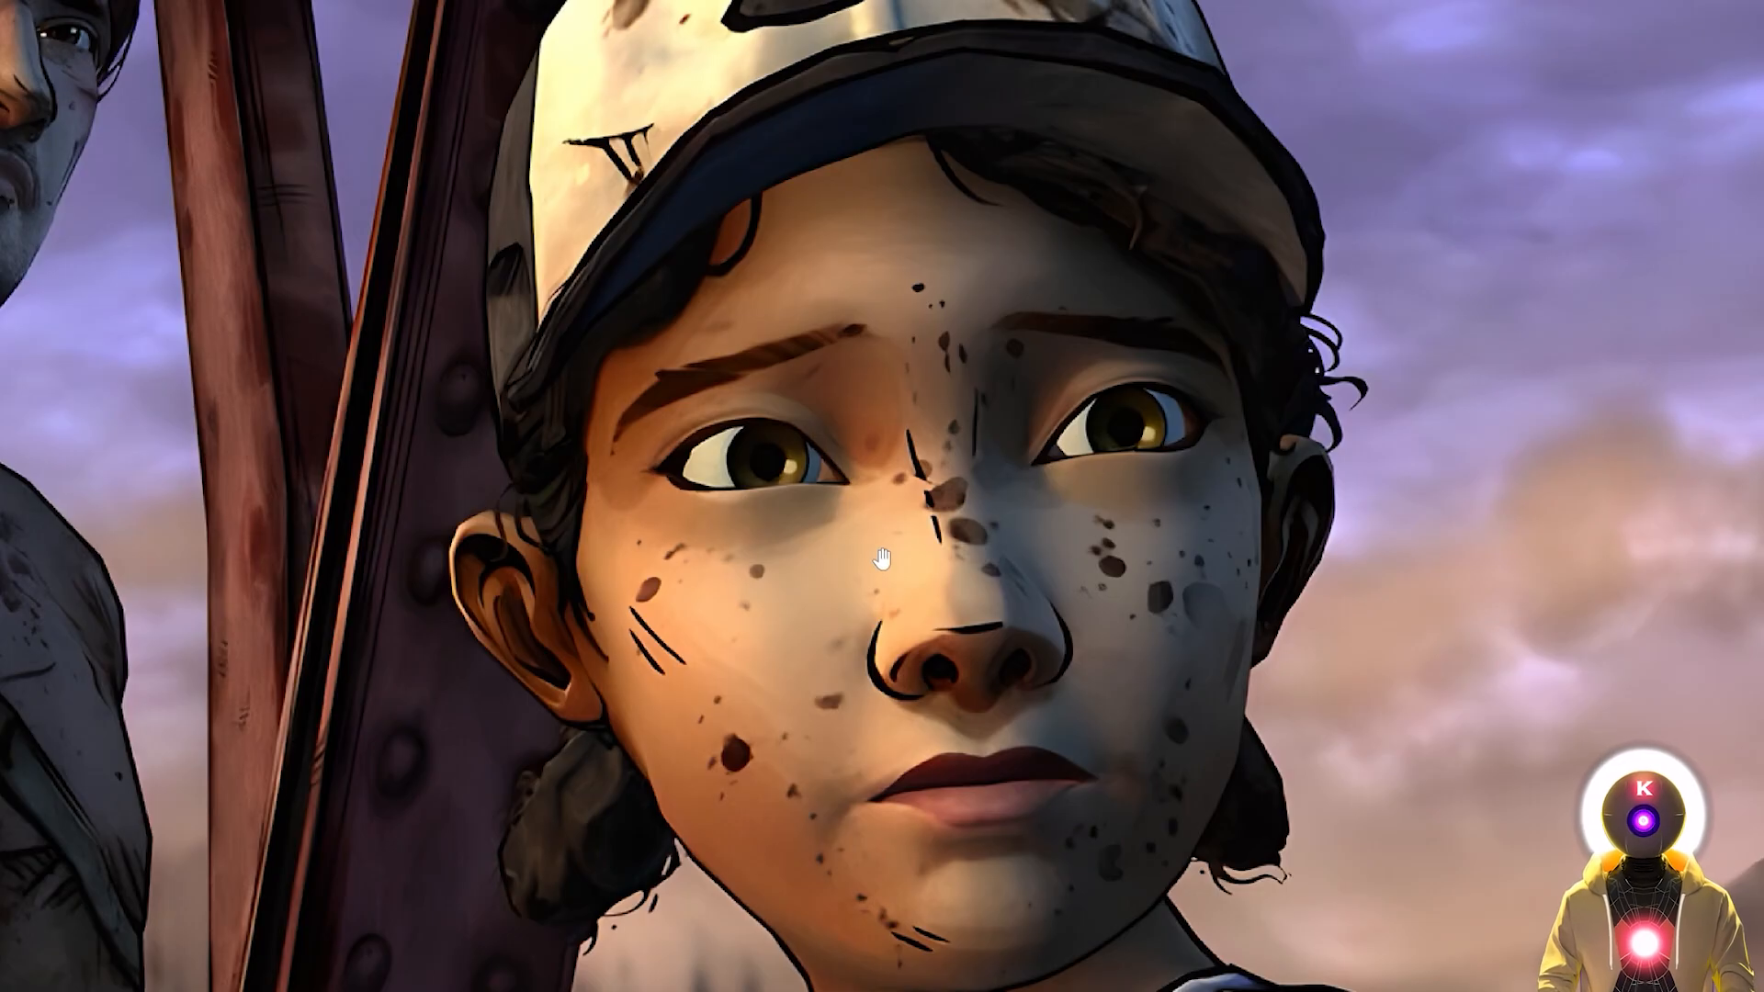
pyautogui.scroll(-5, 880, 558)
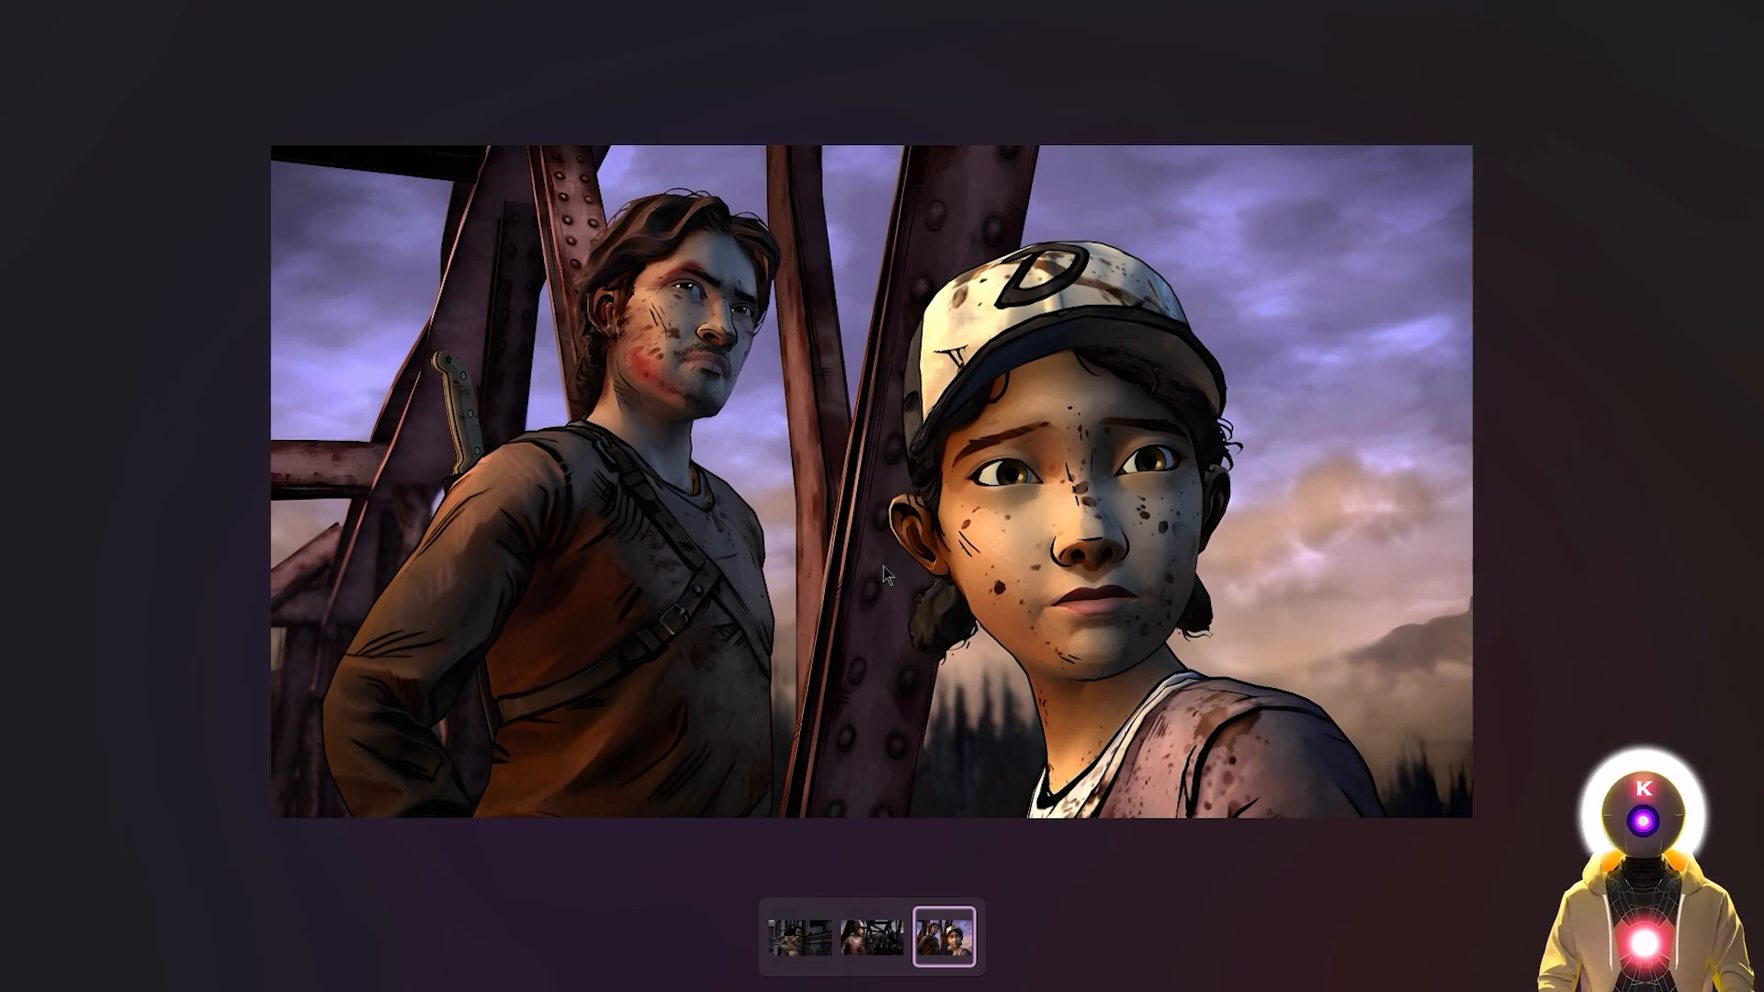
pyautogui.press('Escape')
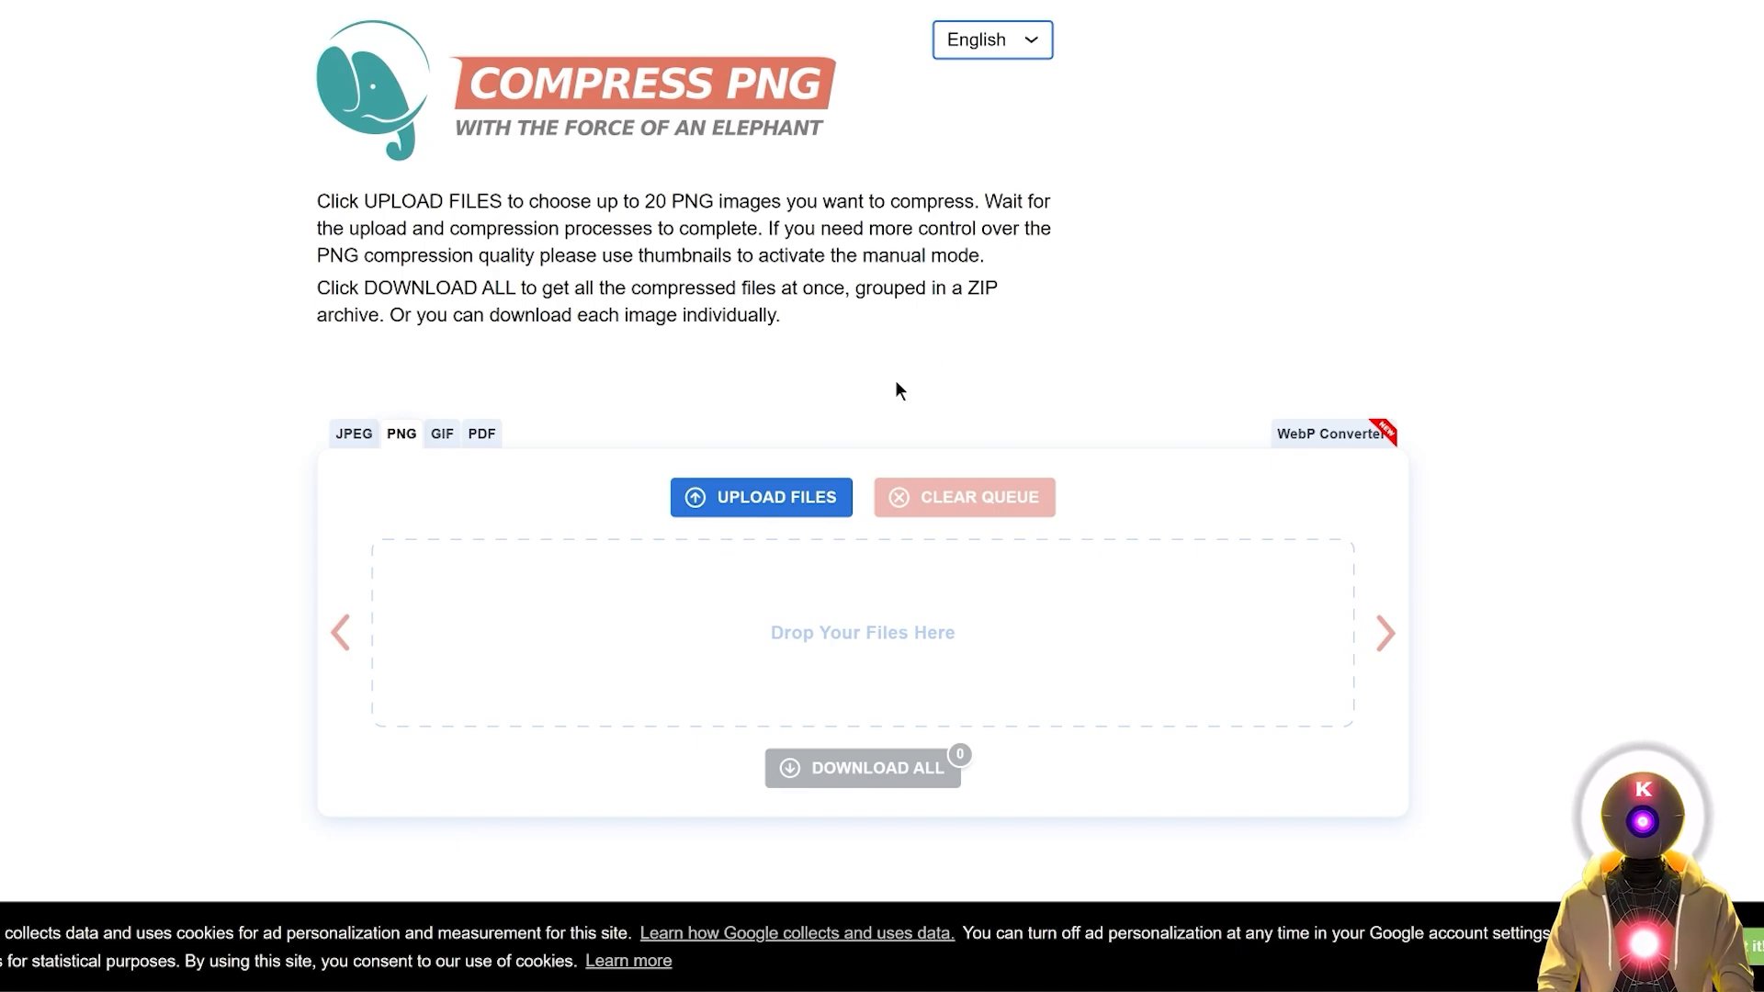
# Step: Add the upscaled PNG images to the upload area of the Compress PNG website
pyautogui.moveTo(898, 390); pyautogui.dragTo(906, 633)
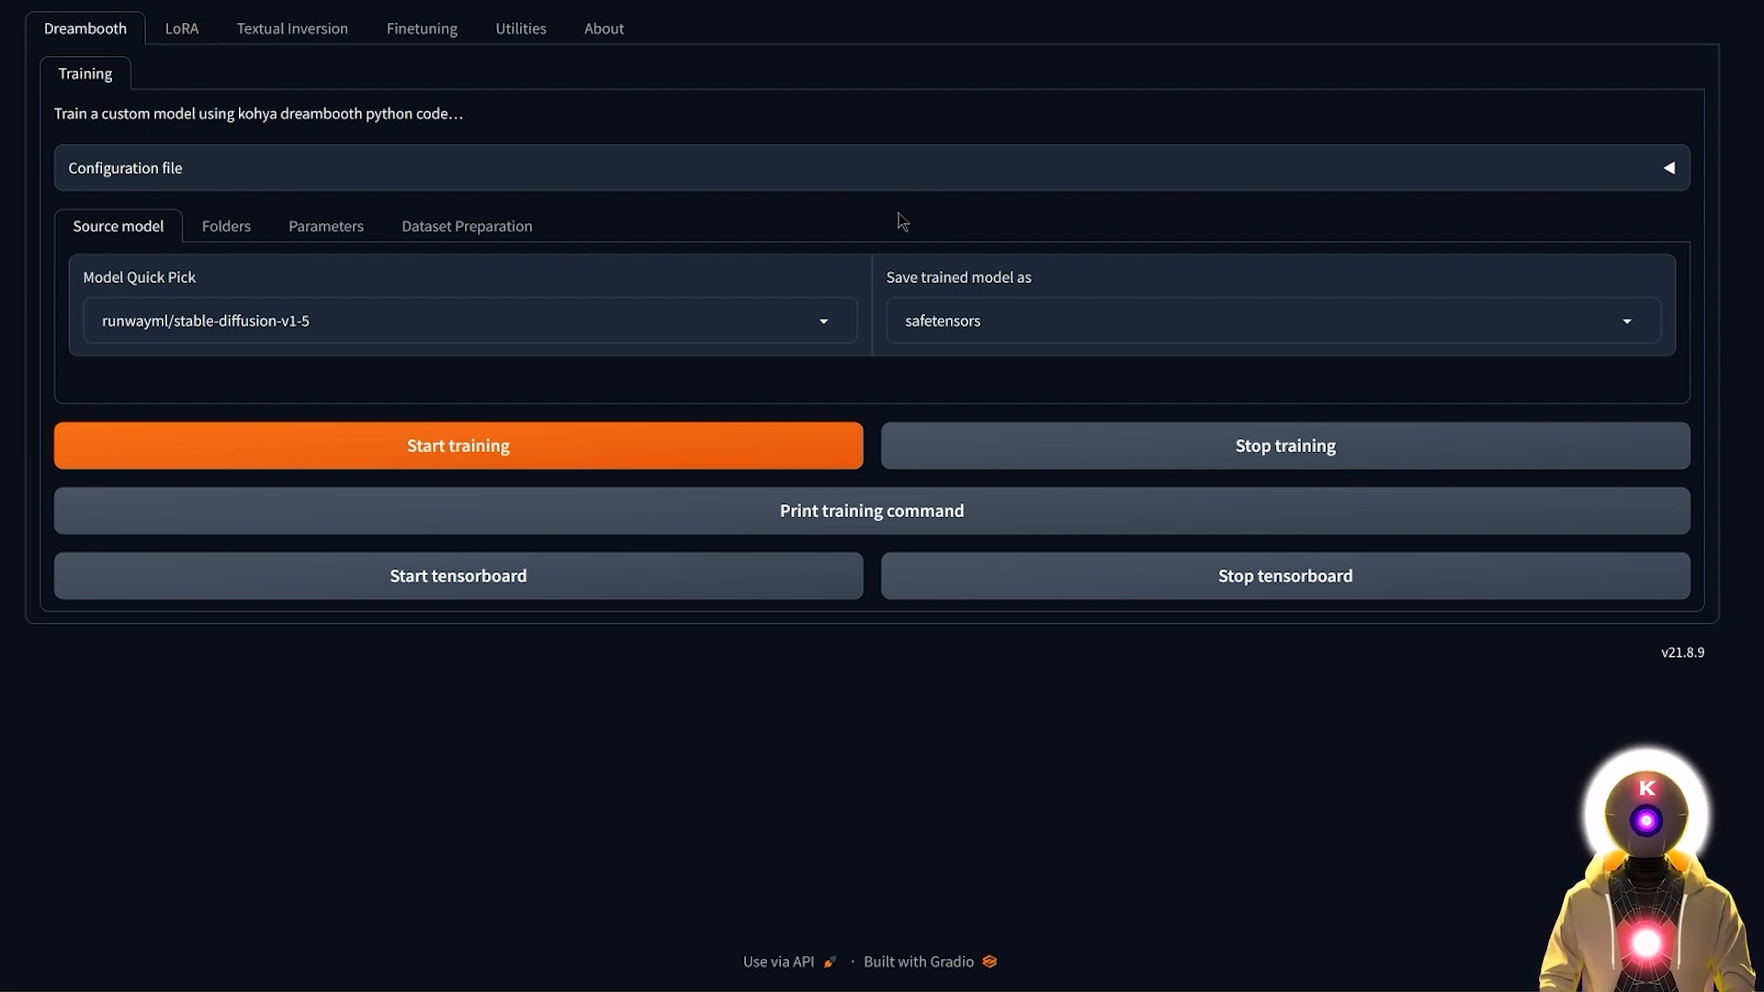
# Step: Switch to the Kohya GUI and load the SDXL - STYLE.json preset as the configuration file for LoRA training
pyautogui.click(189, 31)
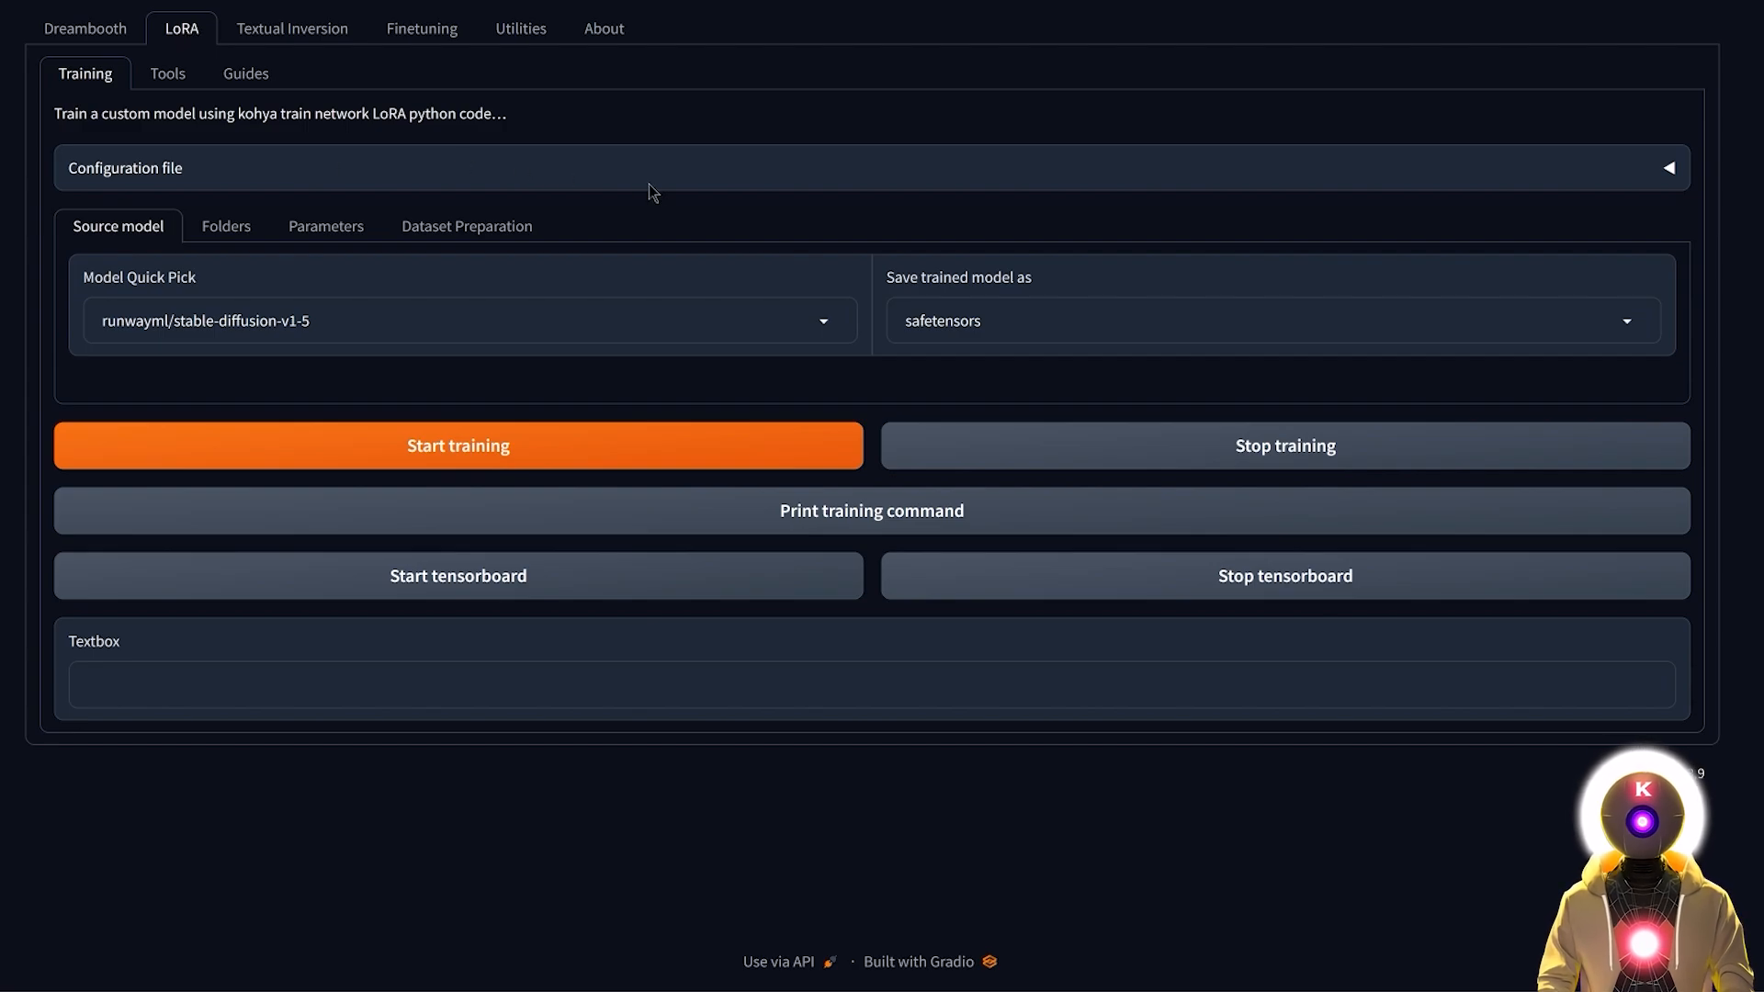
pyautogui.click(701, 180)
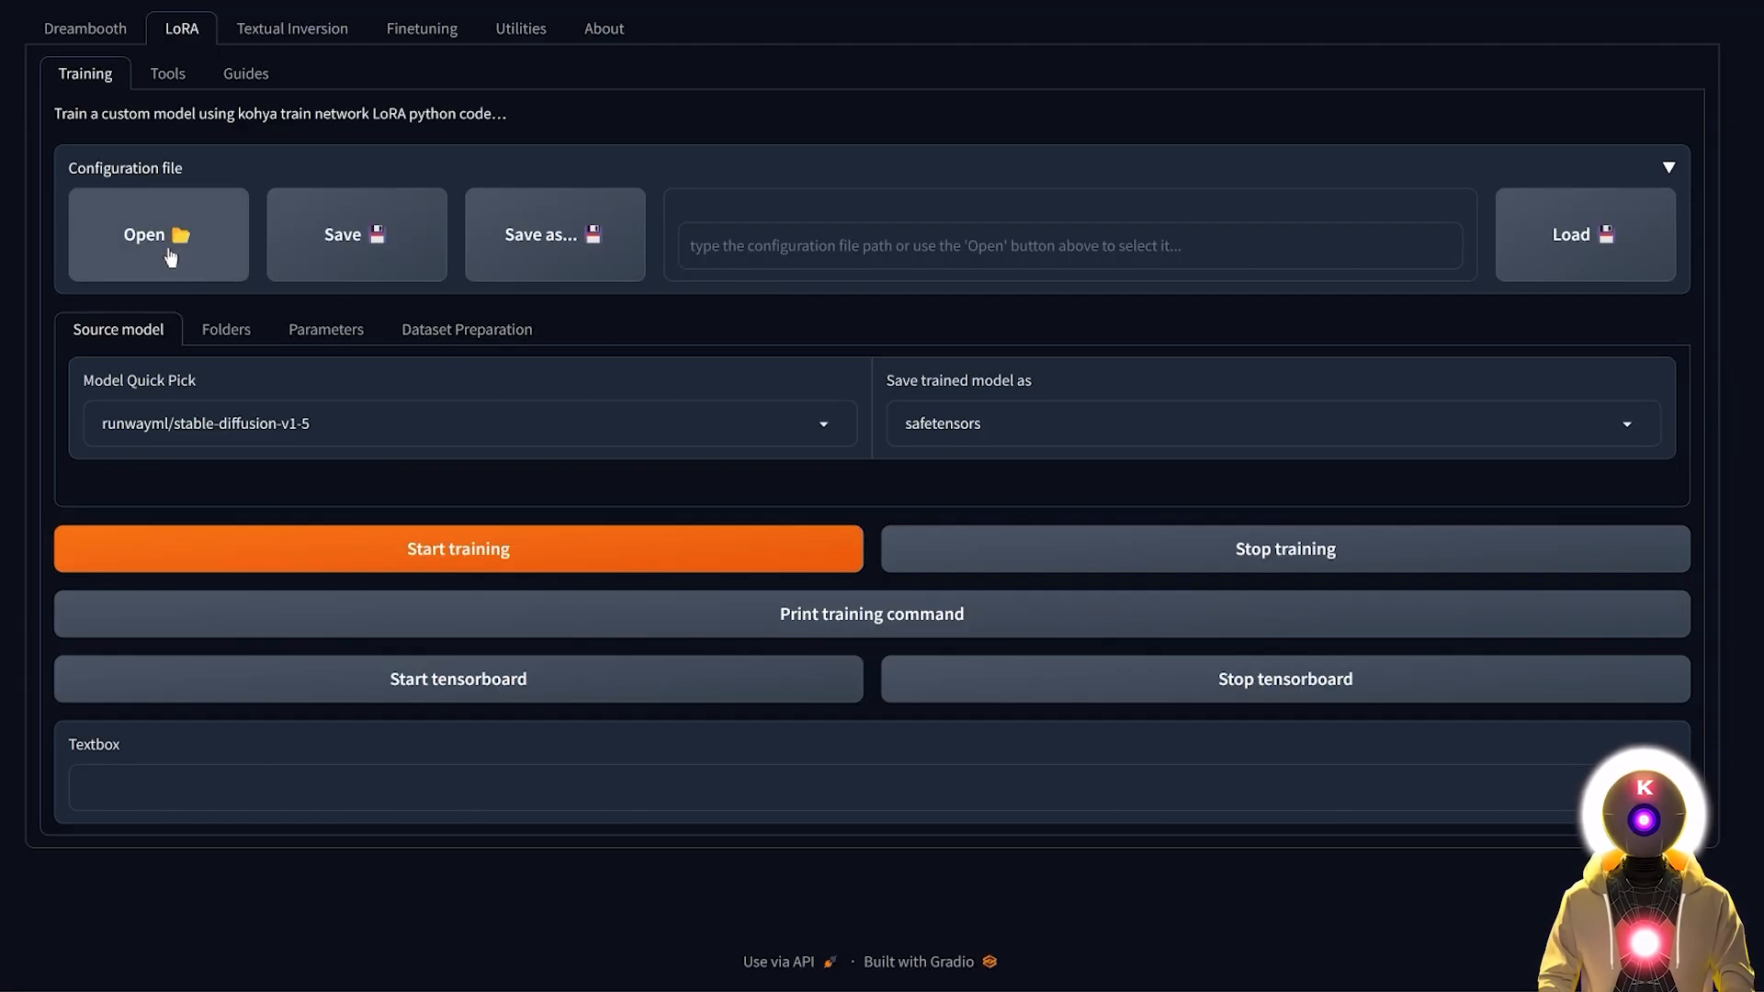
pyautogui.click(170, 256)
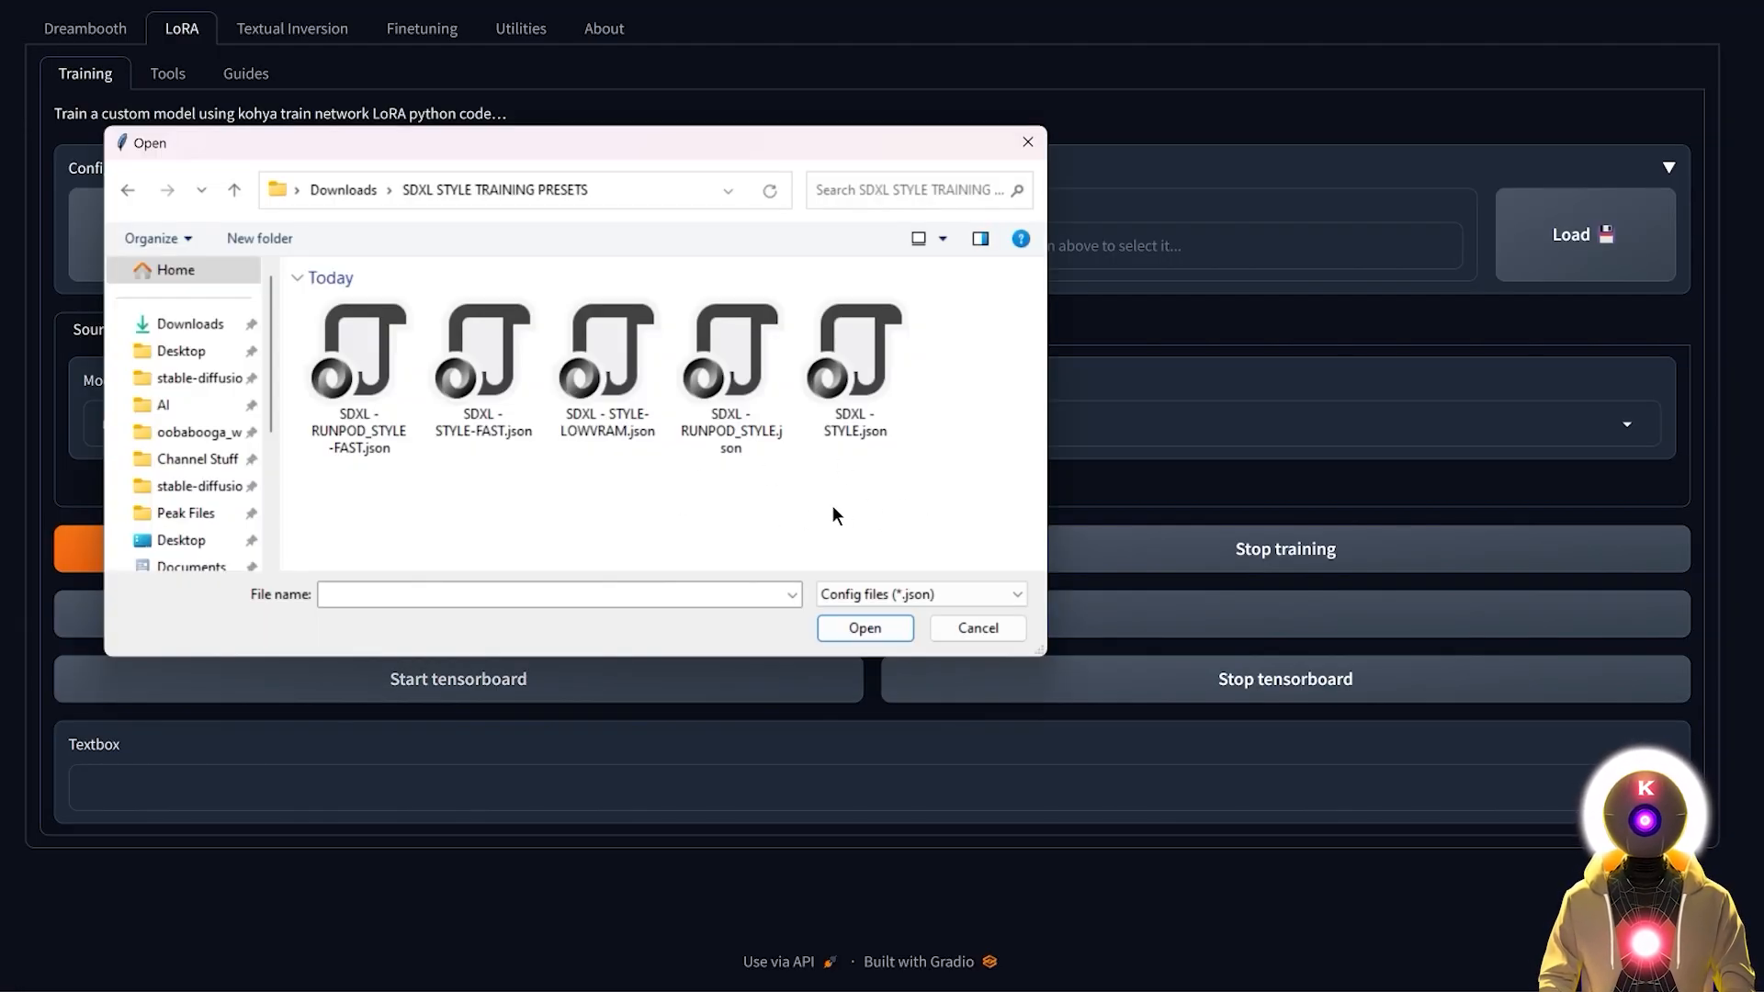
pyautogui.click(854, 390)
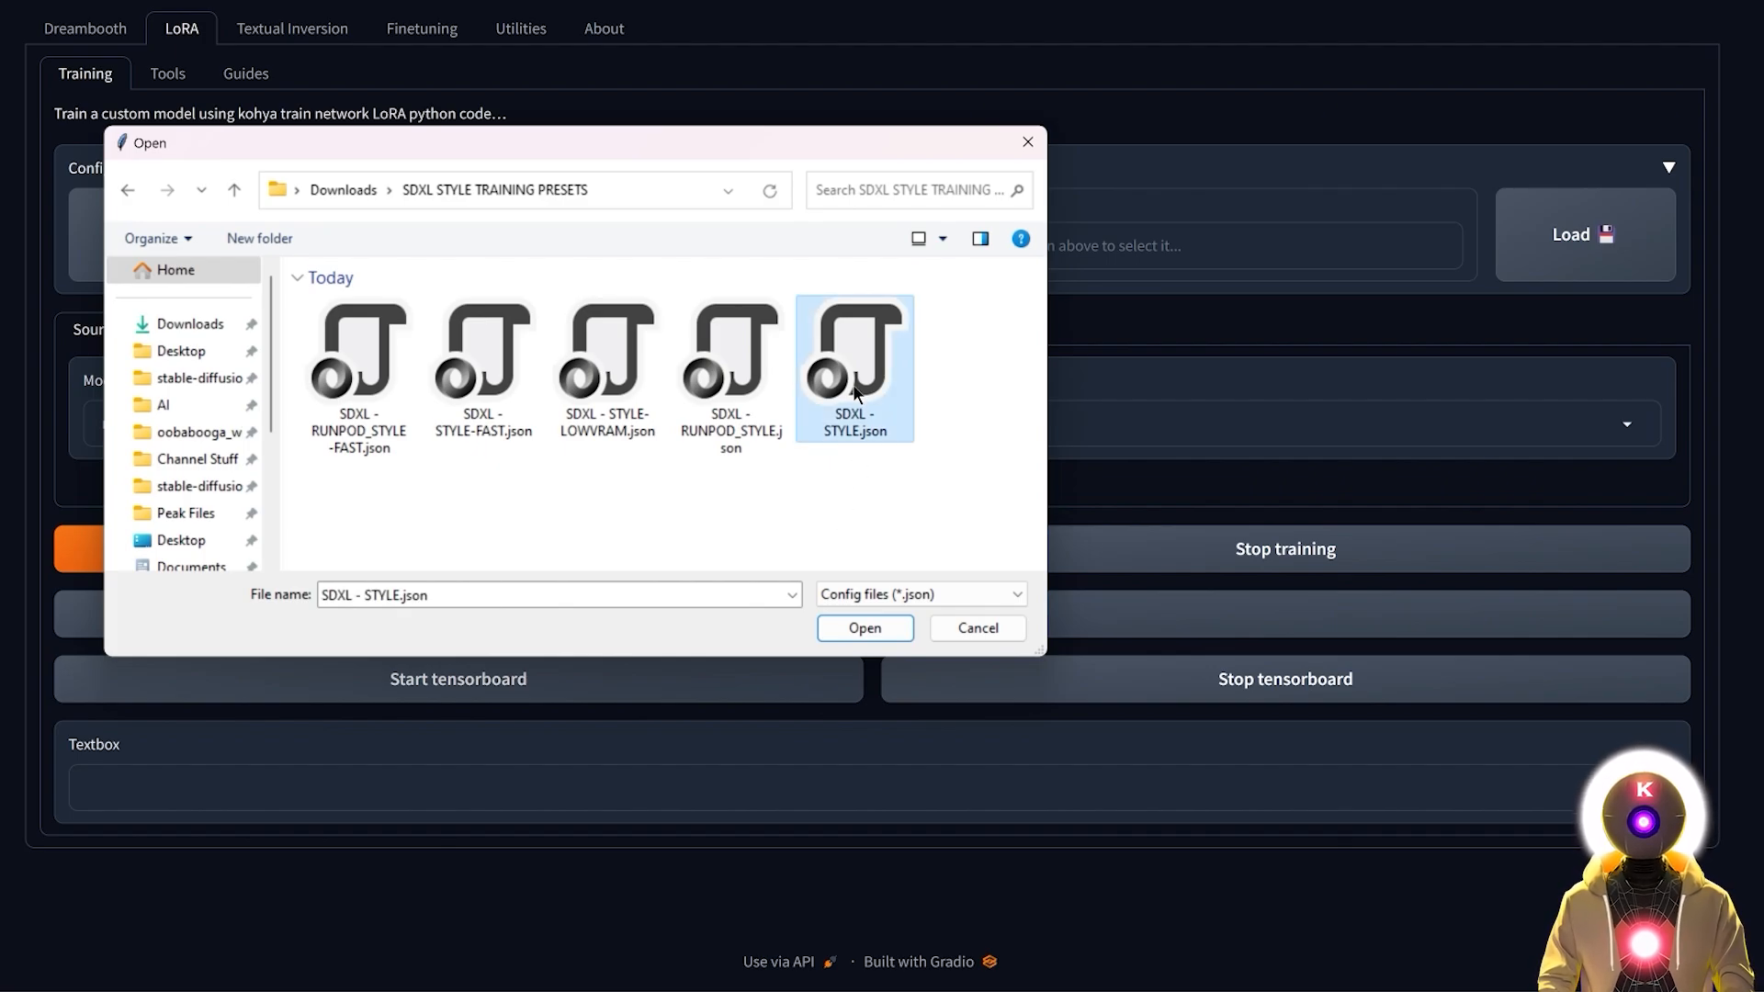
pyautogui.click(864, 629)
# Step: Look through the basic training parameters loaded from the preset, including epochs, optimizer, learning rate and resolution
pyautogui.click(334, 349)
pyautogui.scroll(-5, 1719, 401)
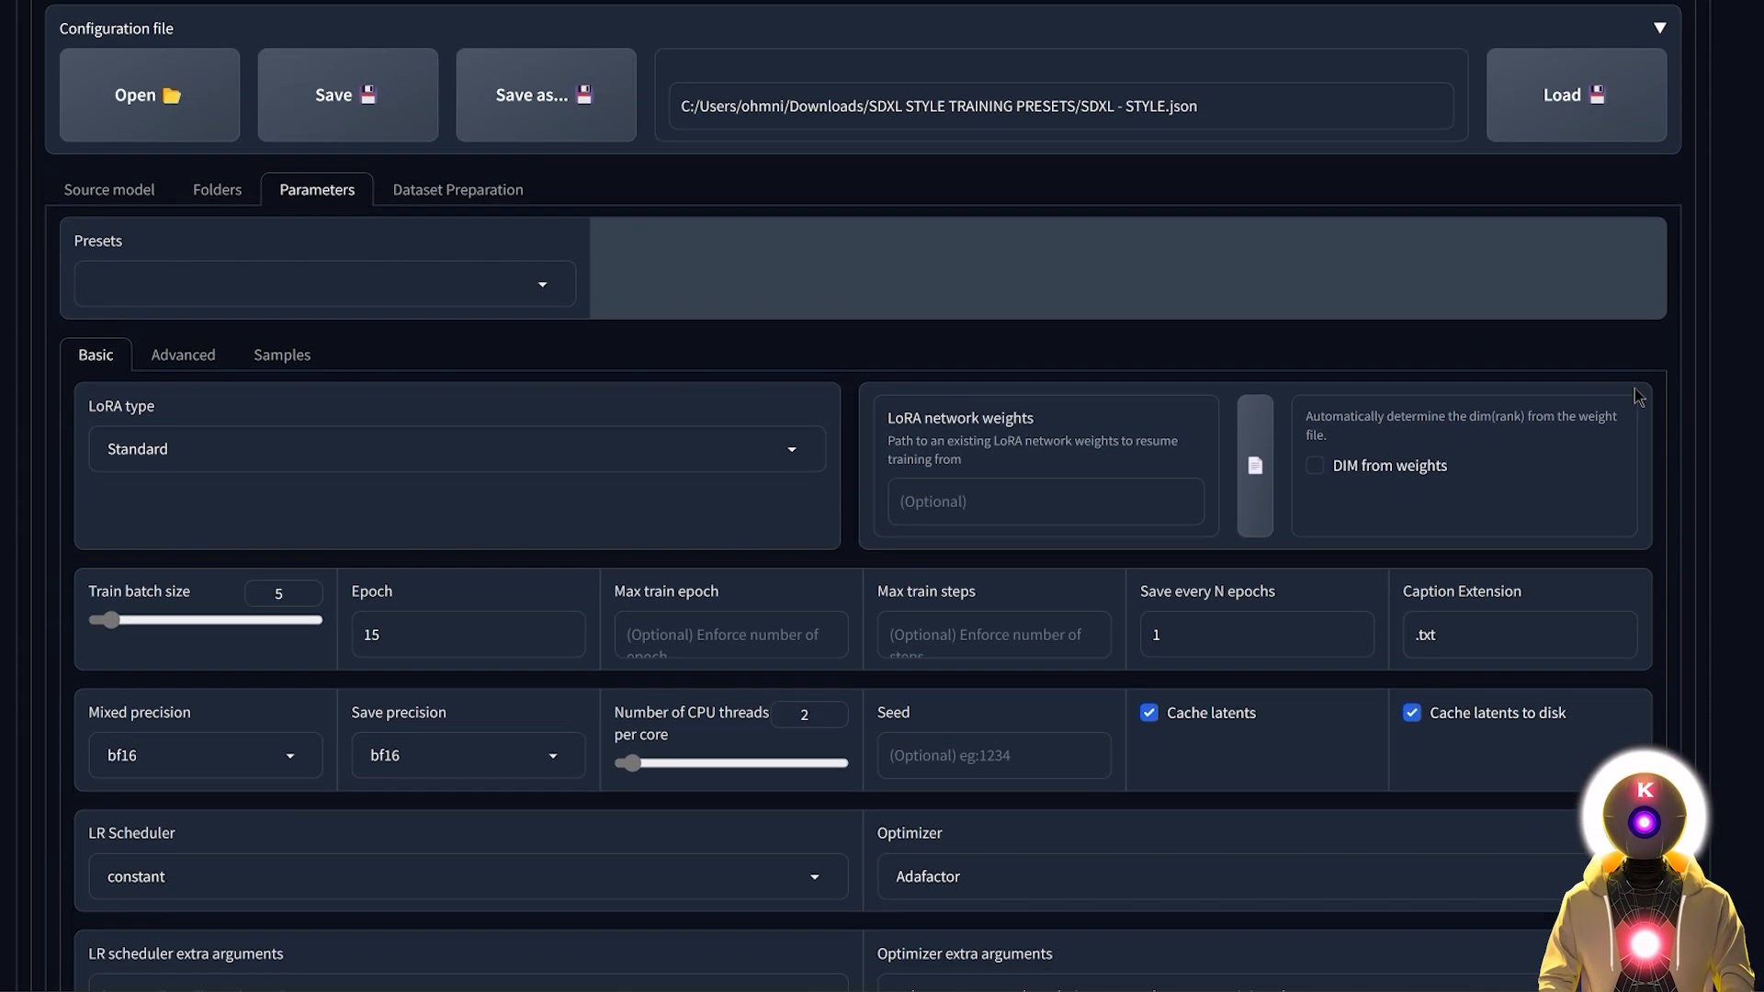
pyautogui.scroll(-5, 1719, 401)
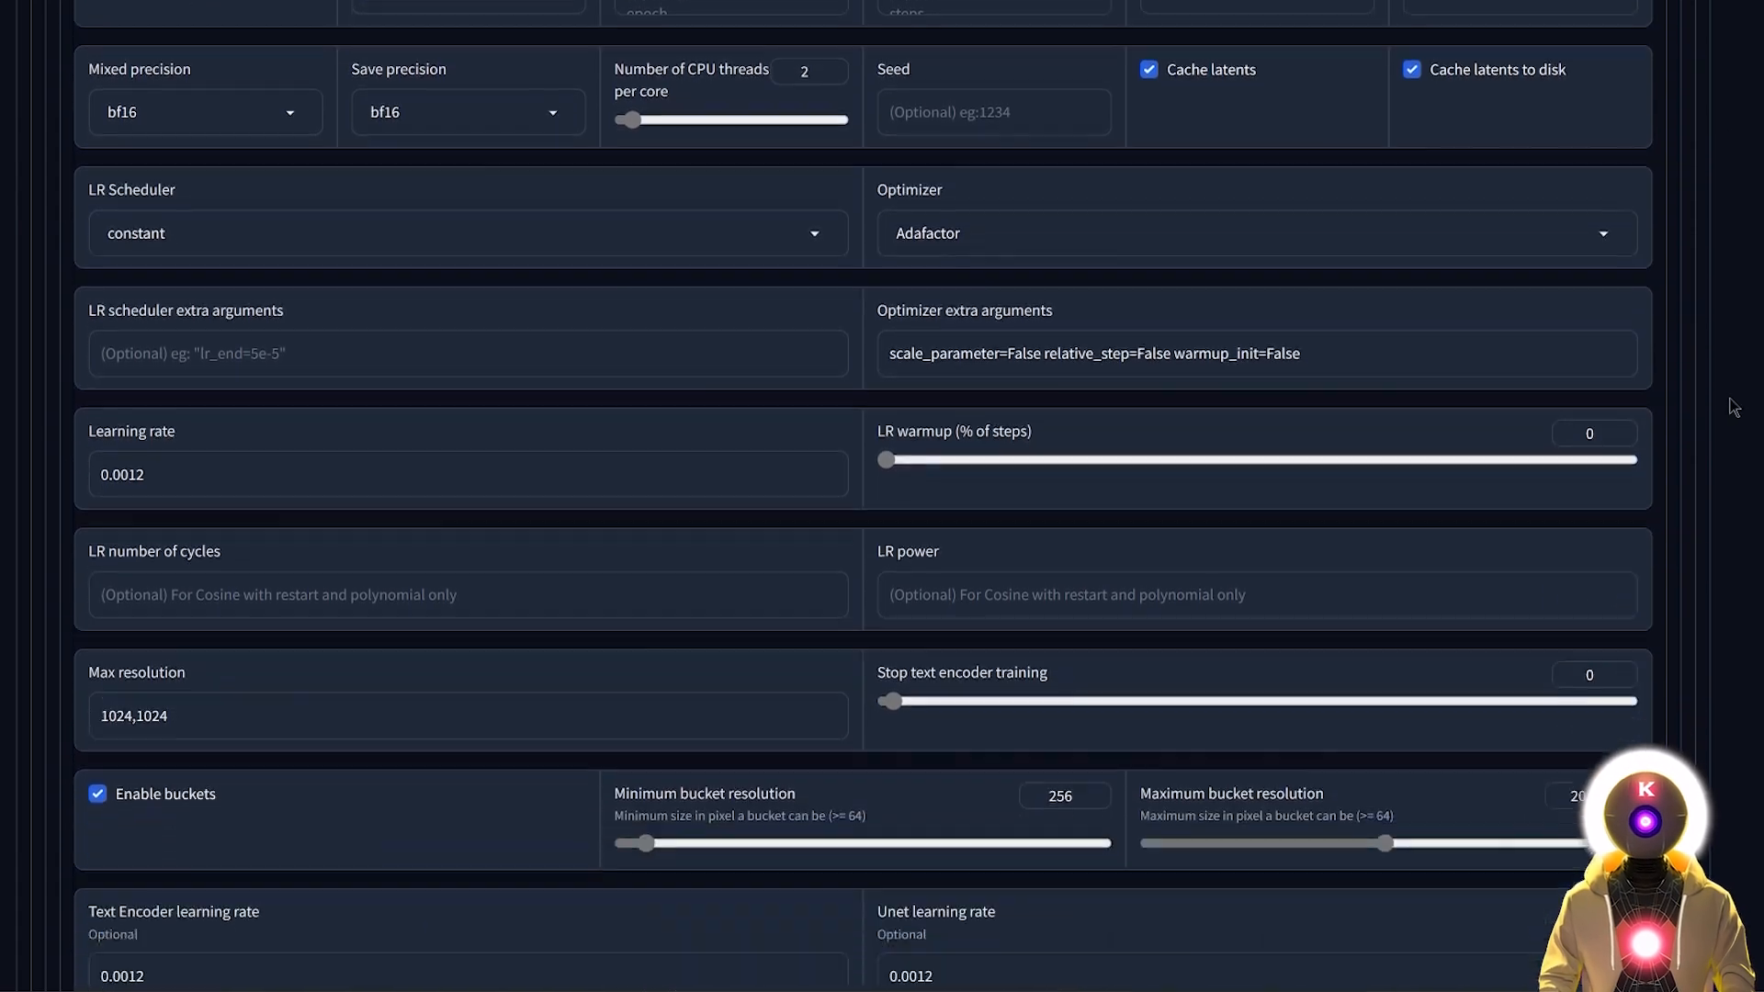
pyautogui.scroll(10, 1717, 432)
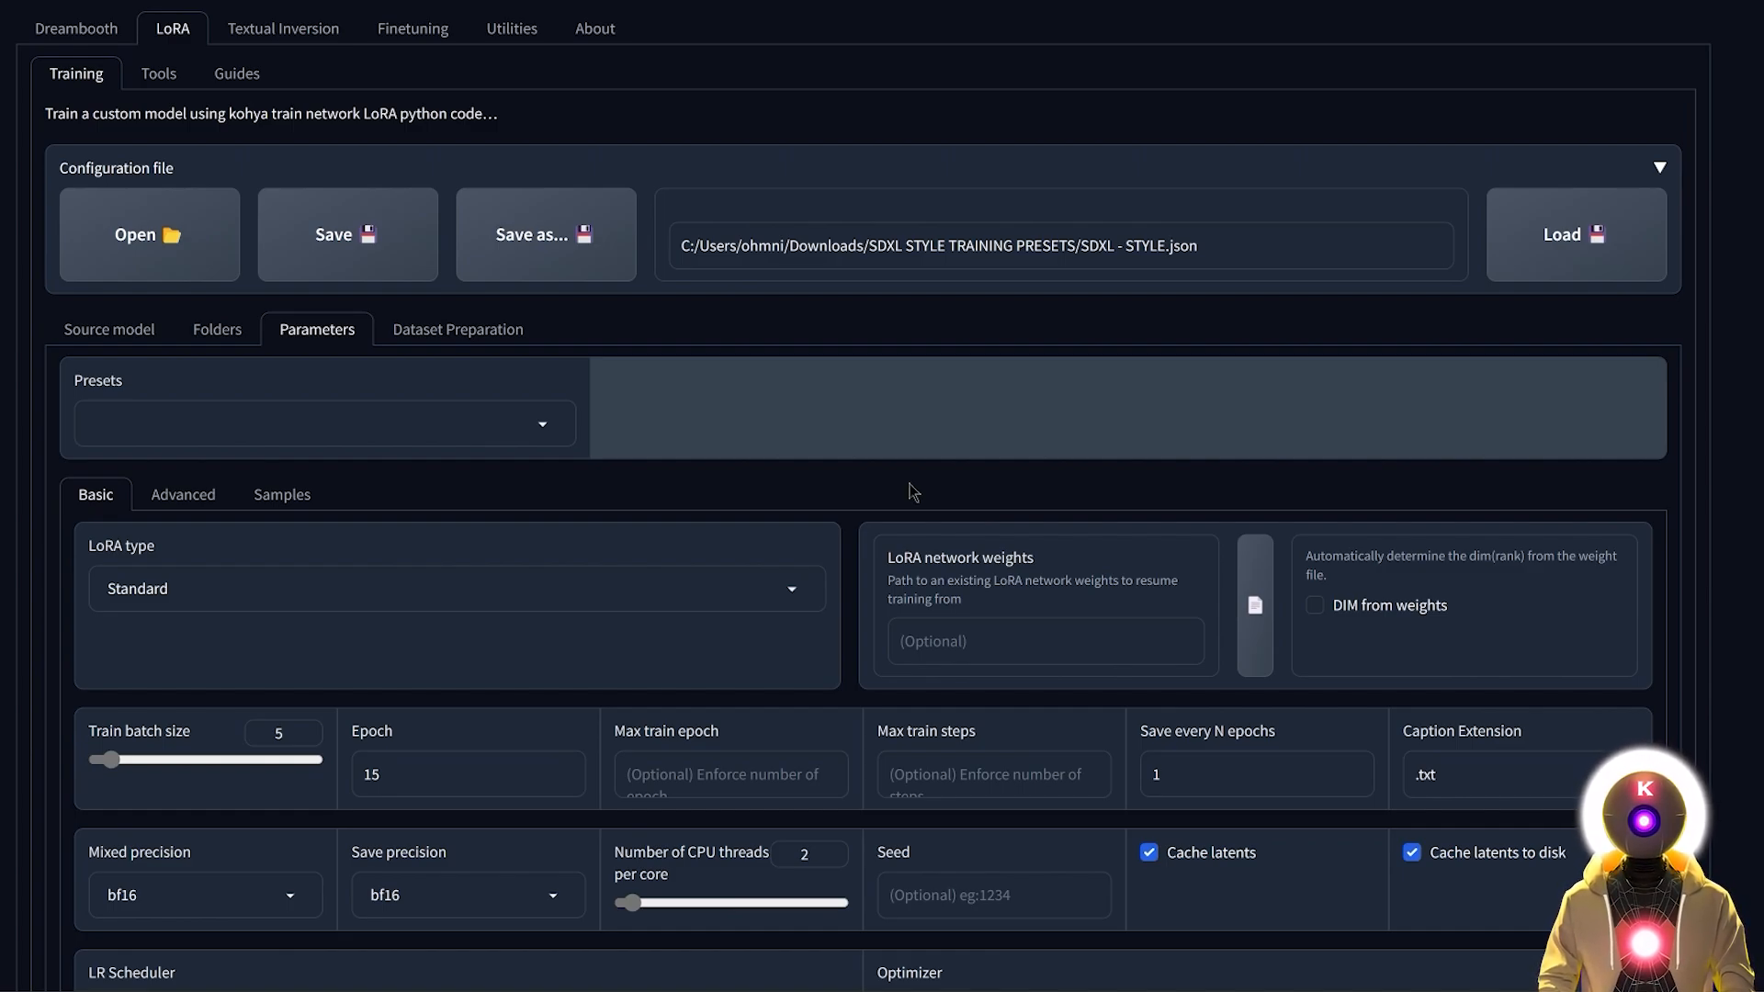
# Step: Set the pretrained source model to sd_xl_base_1.0_0.9vae.safetensors from the stable-diffusion-webui models folder
pyautogui.click(100, 338)
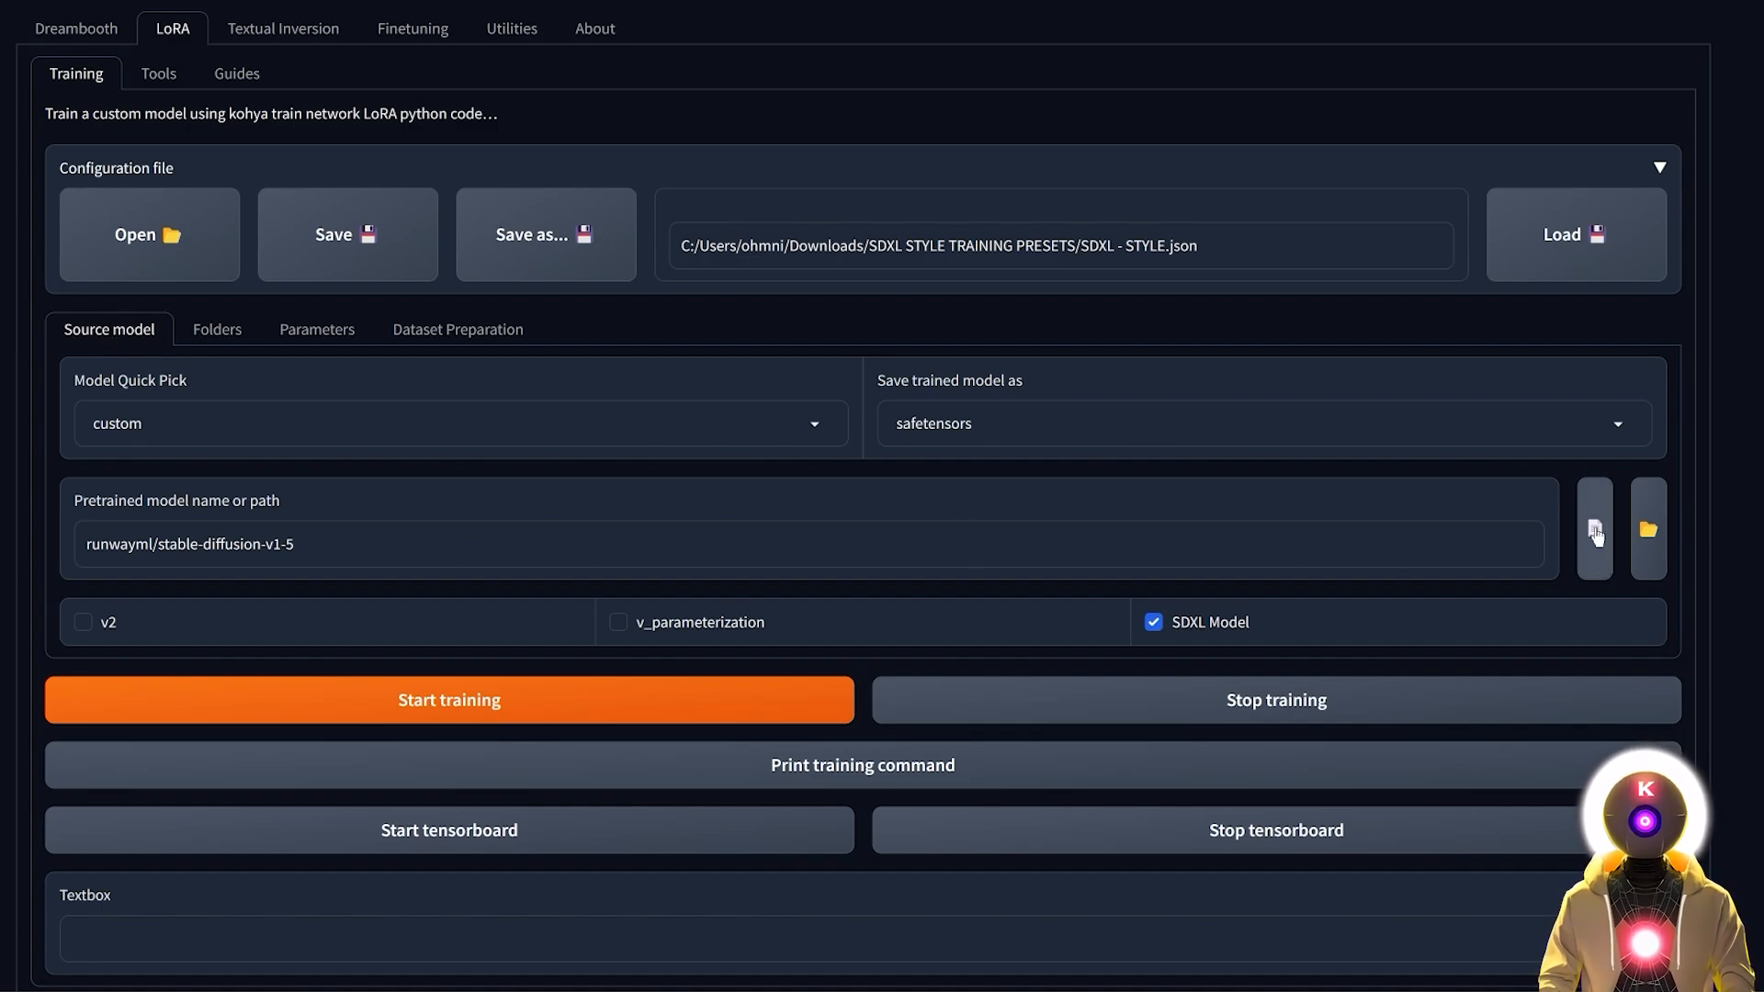
pyautogui.click(1594, 531)
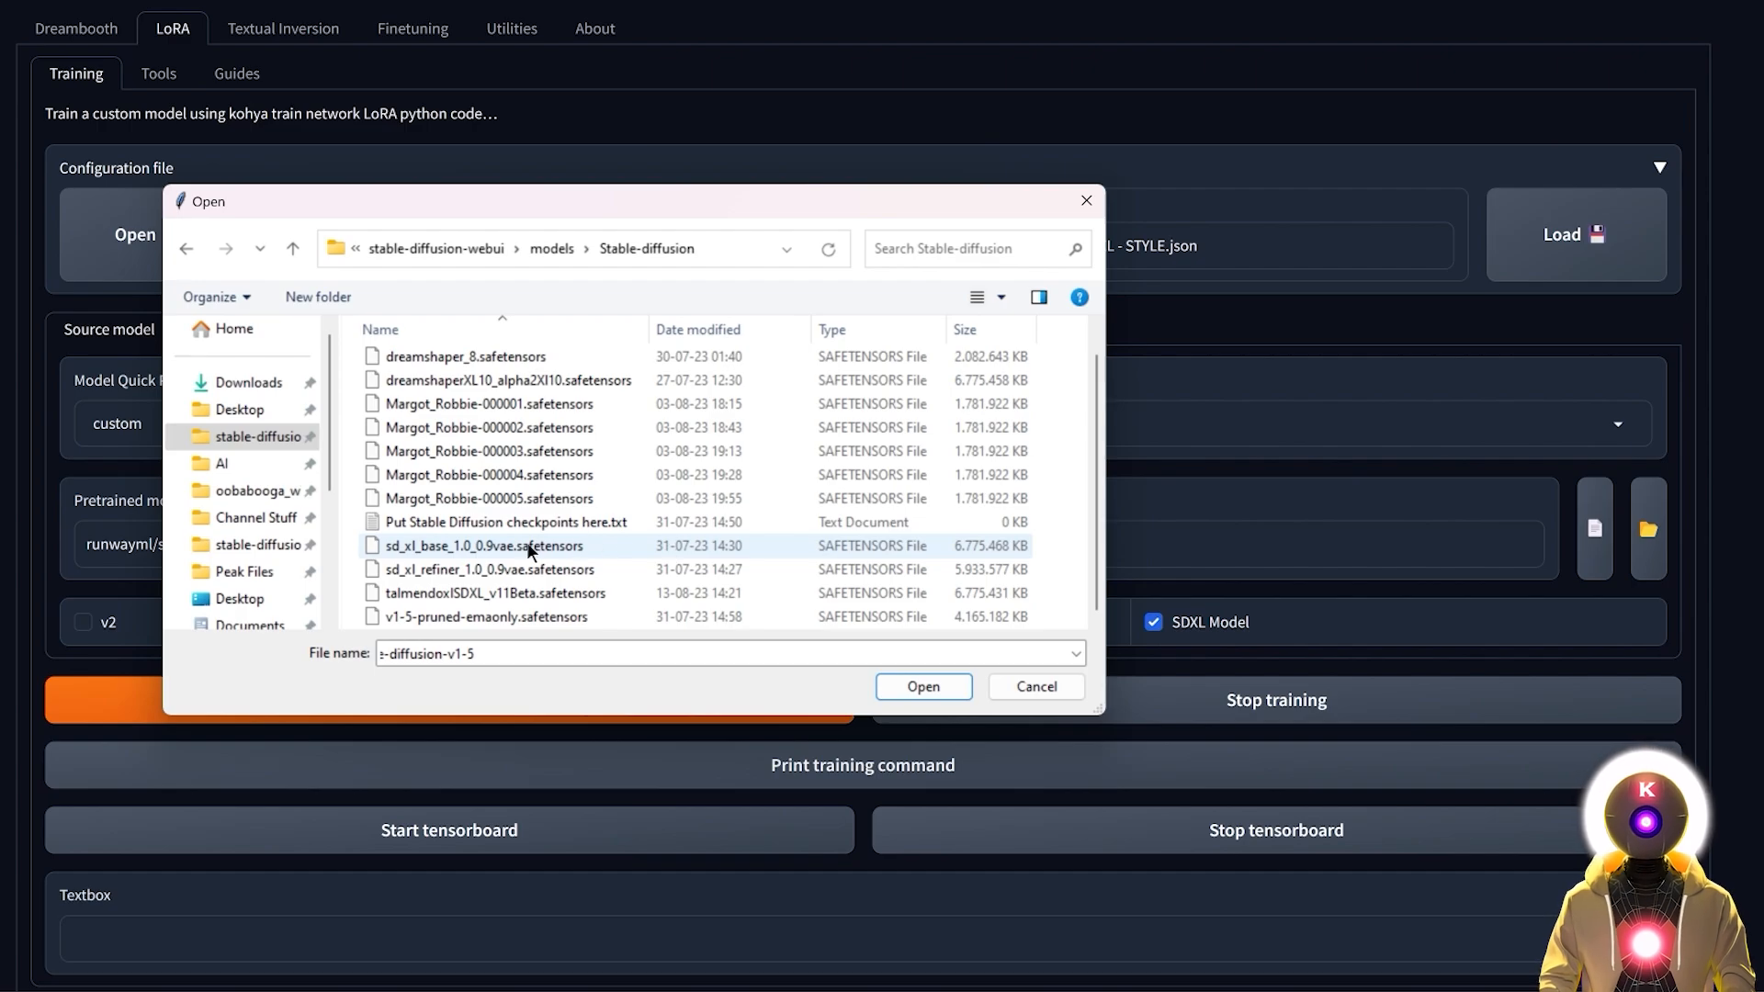
pyautogui.click(466, 551)
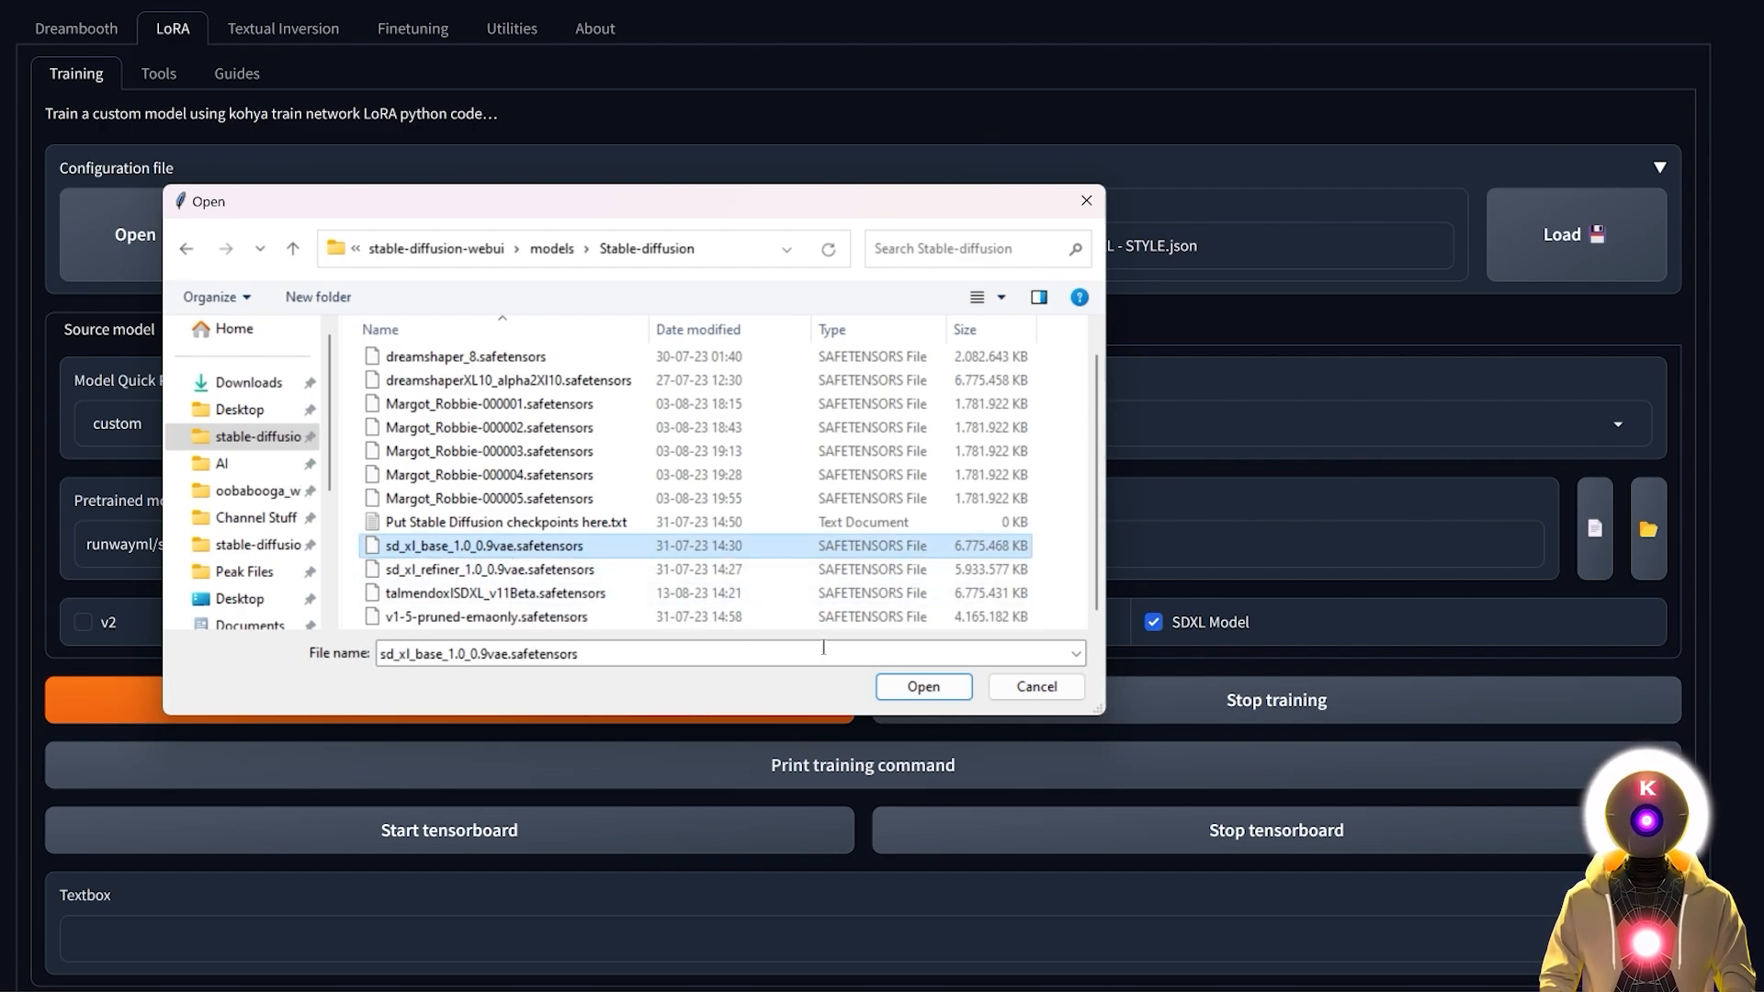
pyautogui.click(923, 686)
# Step: In the LoRA folder preparation, enter "shasha luss" as the instance prompt, consulting the celebrity look-alike matches for the name
pyautogui.click(217, 329)
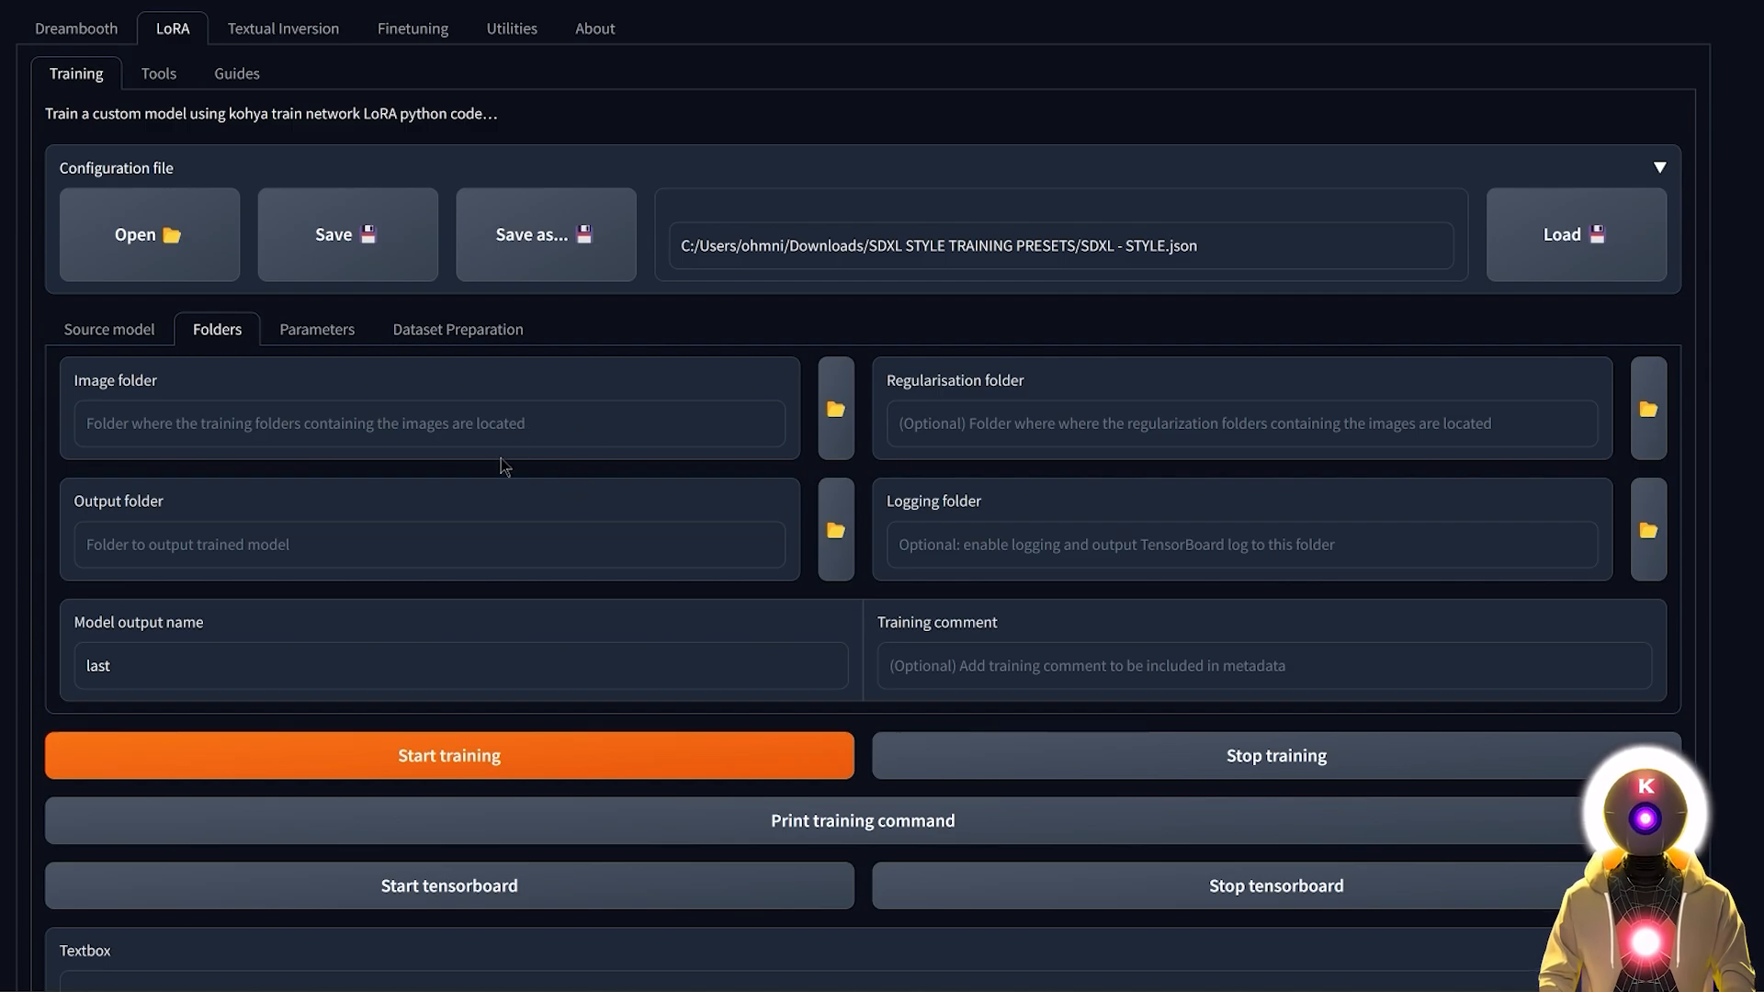
pyautogui.click(456, 338)
pyautogui.scroll(-2, 770, 254)
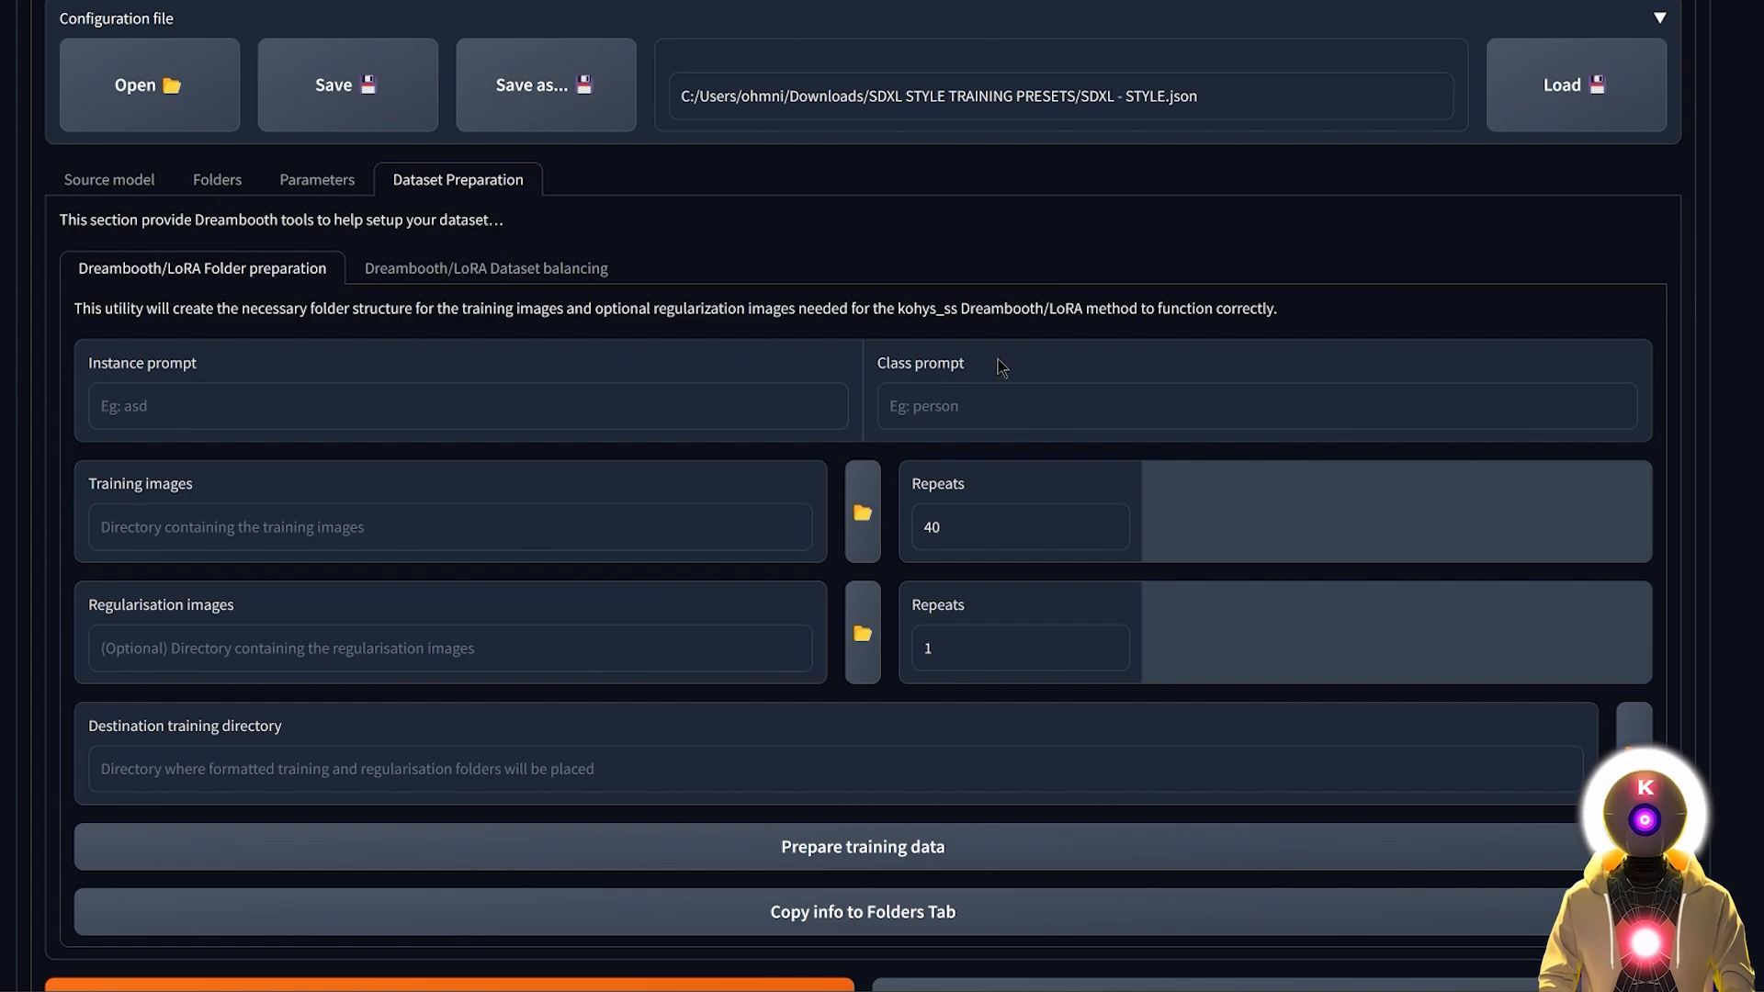
pyautogui.click(128, 412)
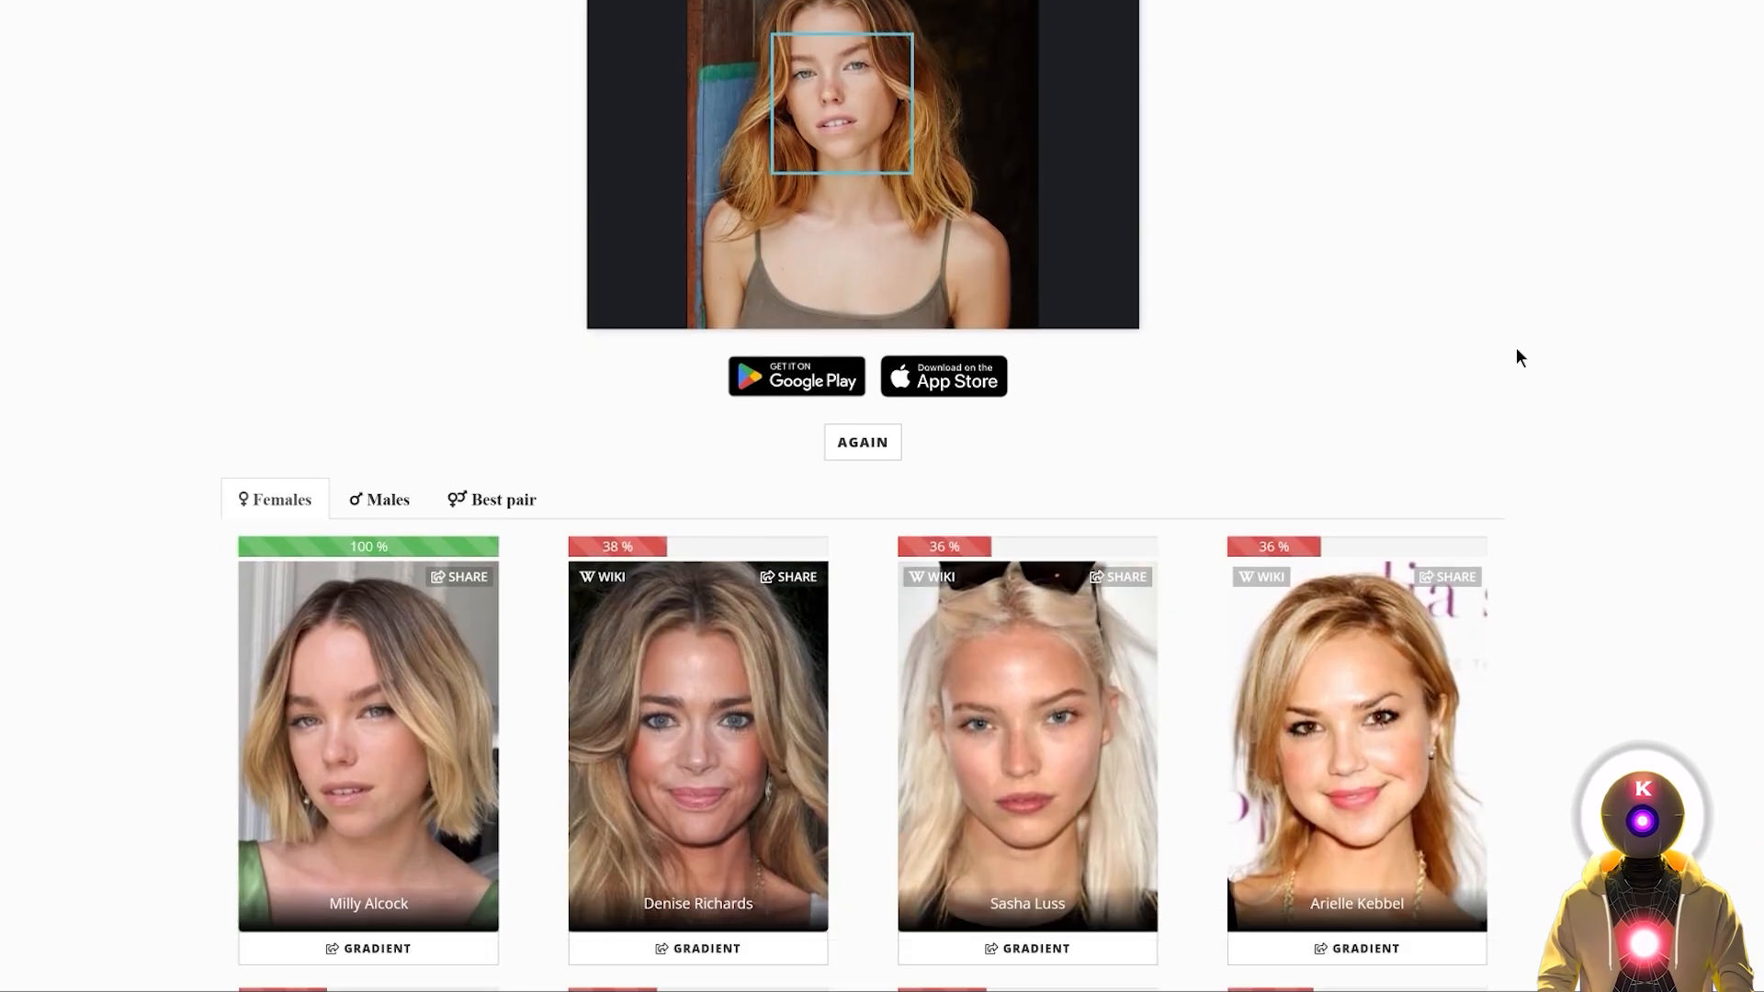
pyautogui.scroll(-2, 1517, 357)
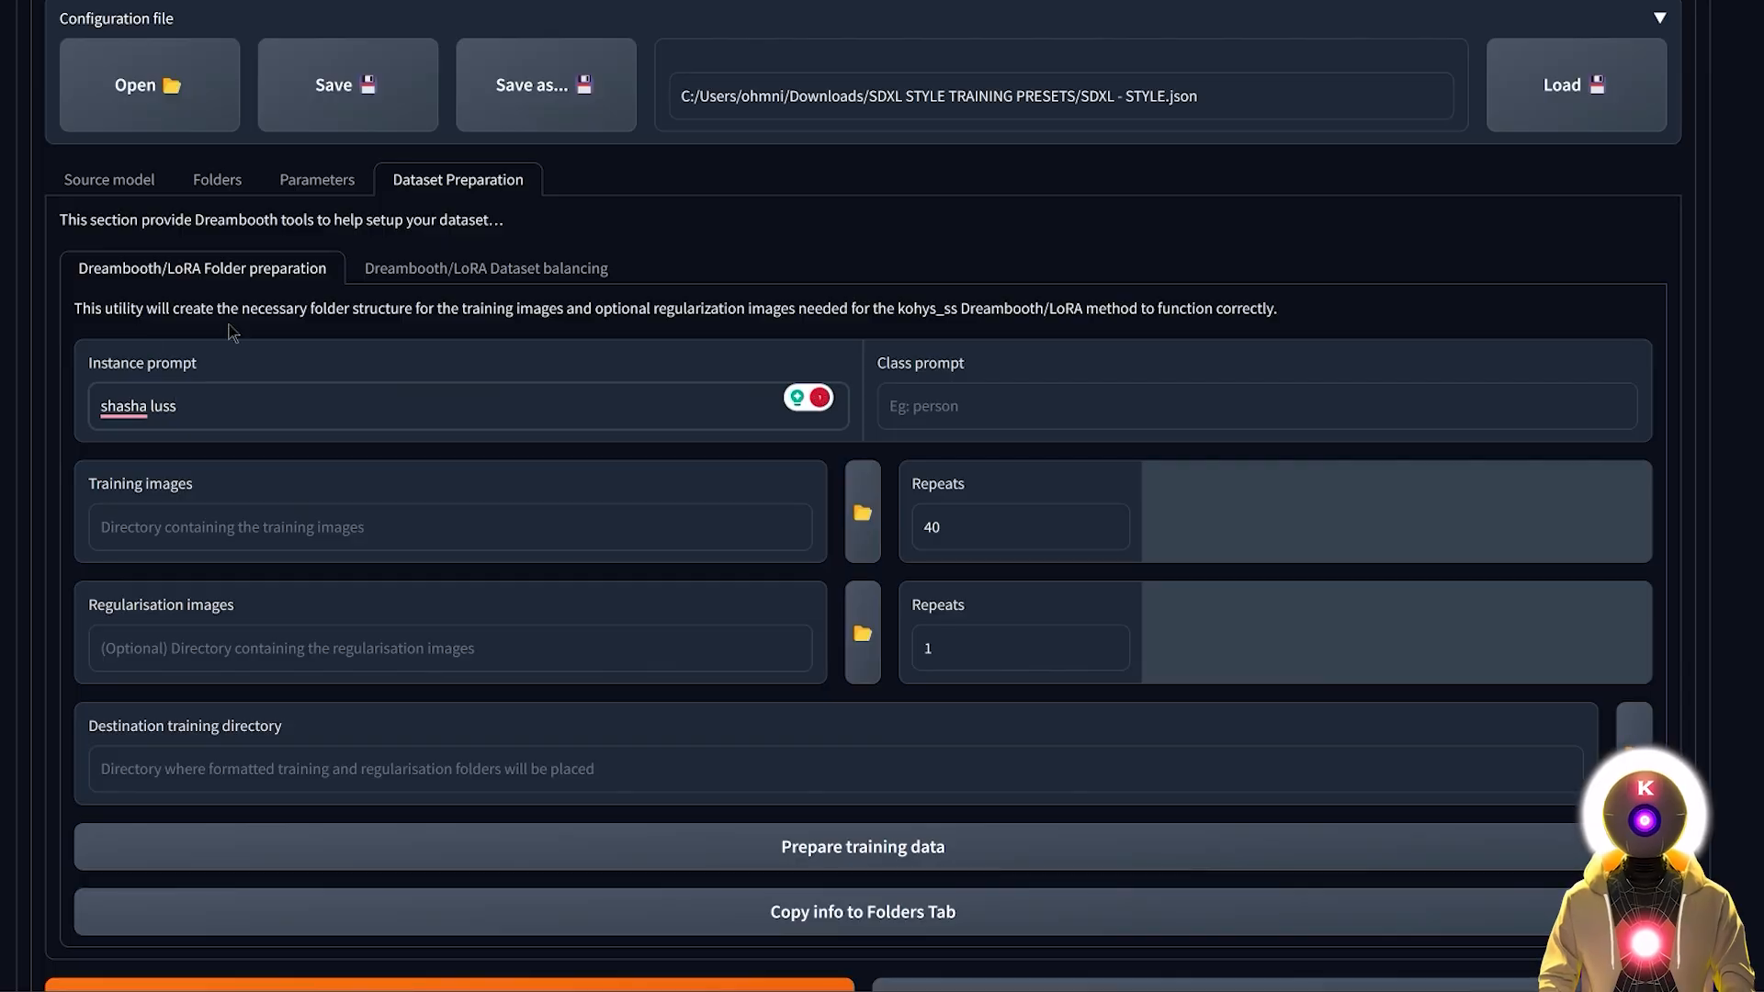
# Step: Replace the instance prompt with "the walking dead video game" and enter "style" as the class prompt
pyautogui.click(246, 407)
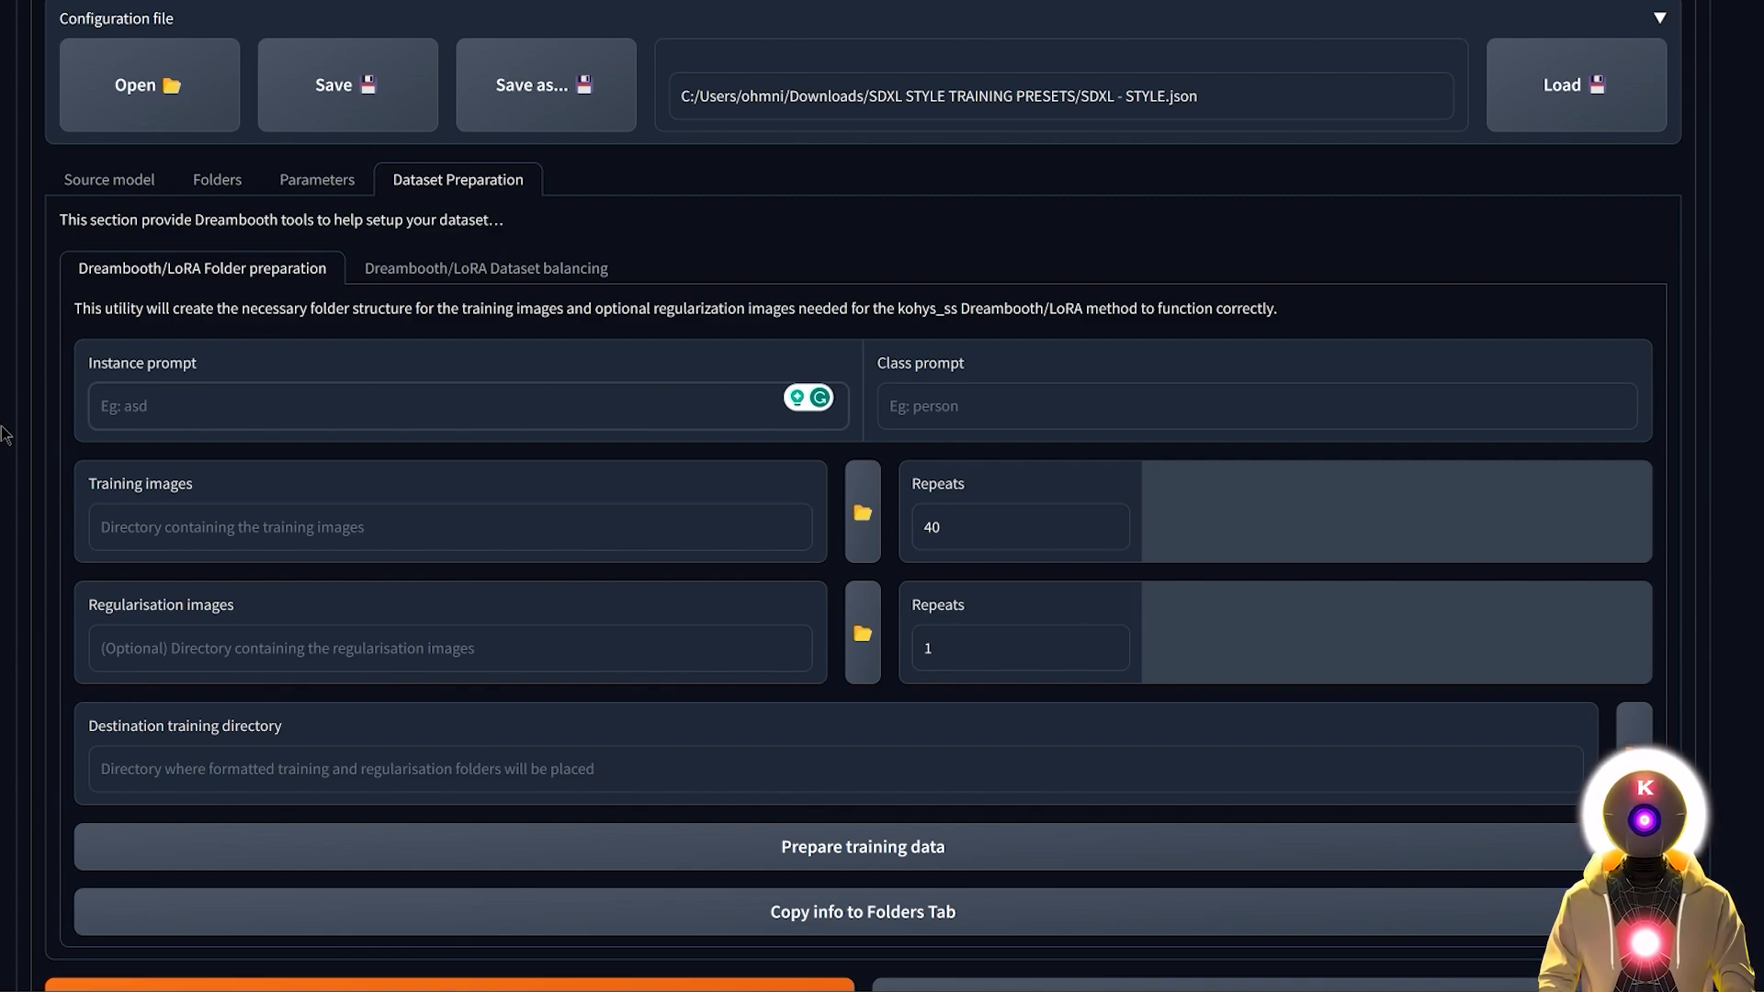
pyautogui.write('the walking dead video game')
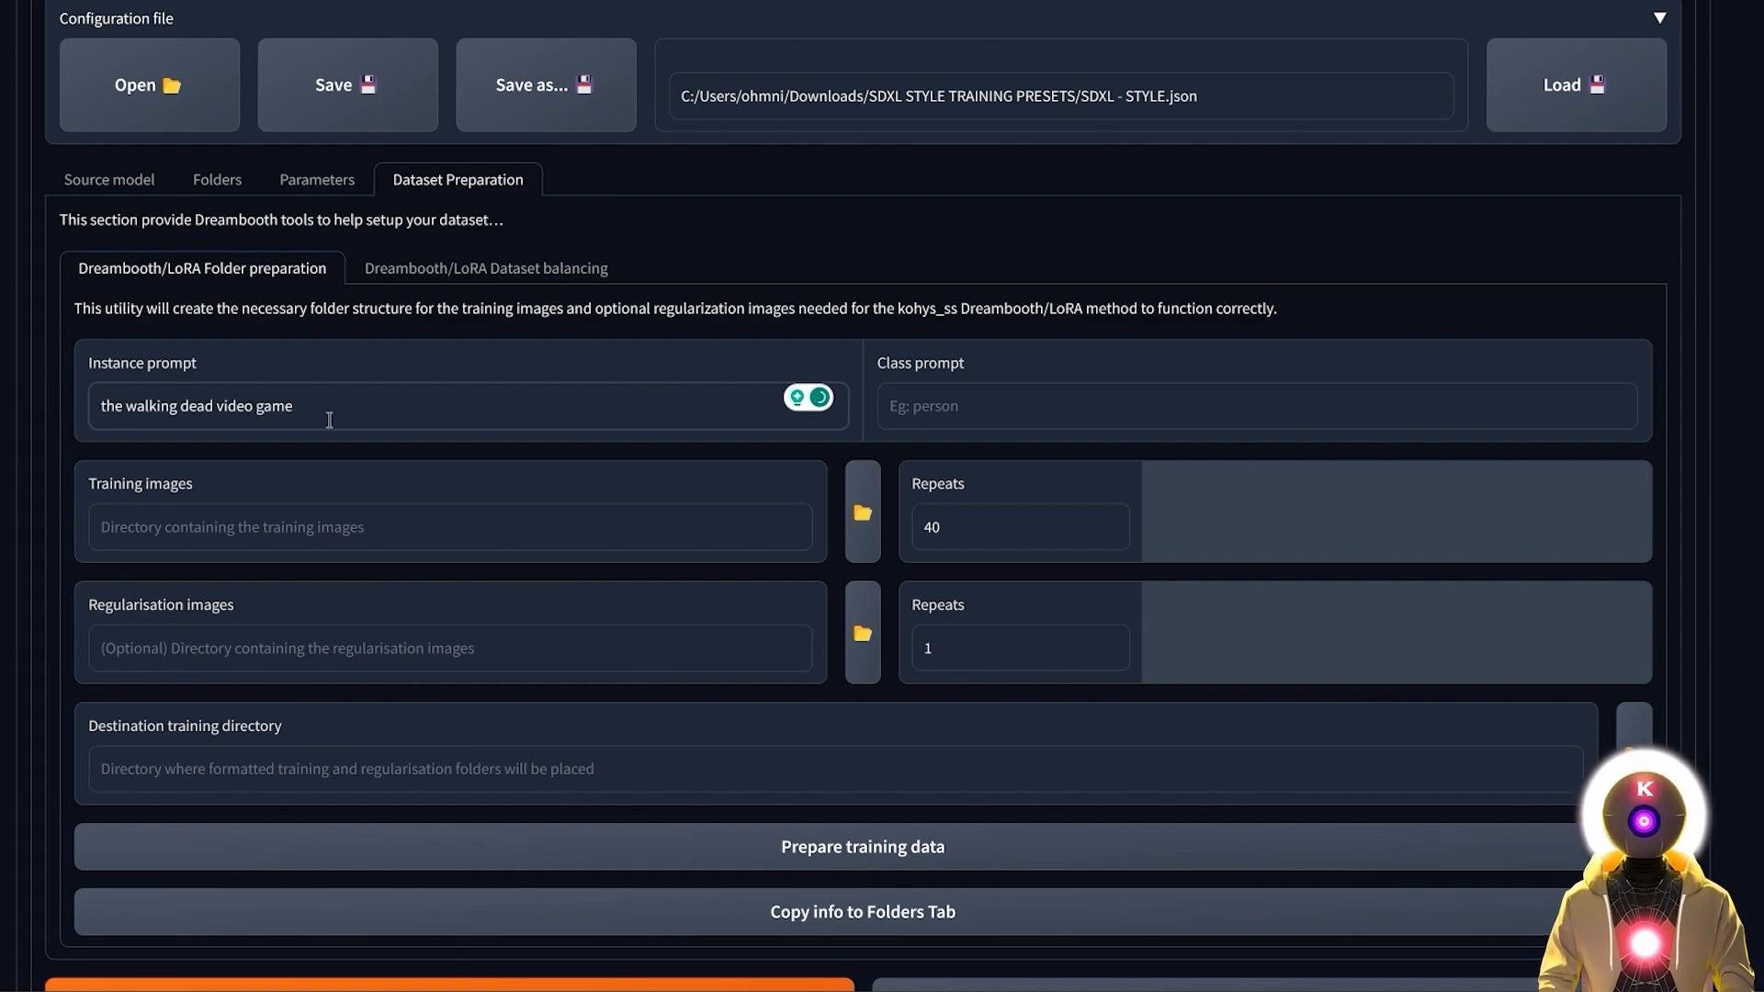
pyautogui.click(925, 410)
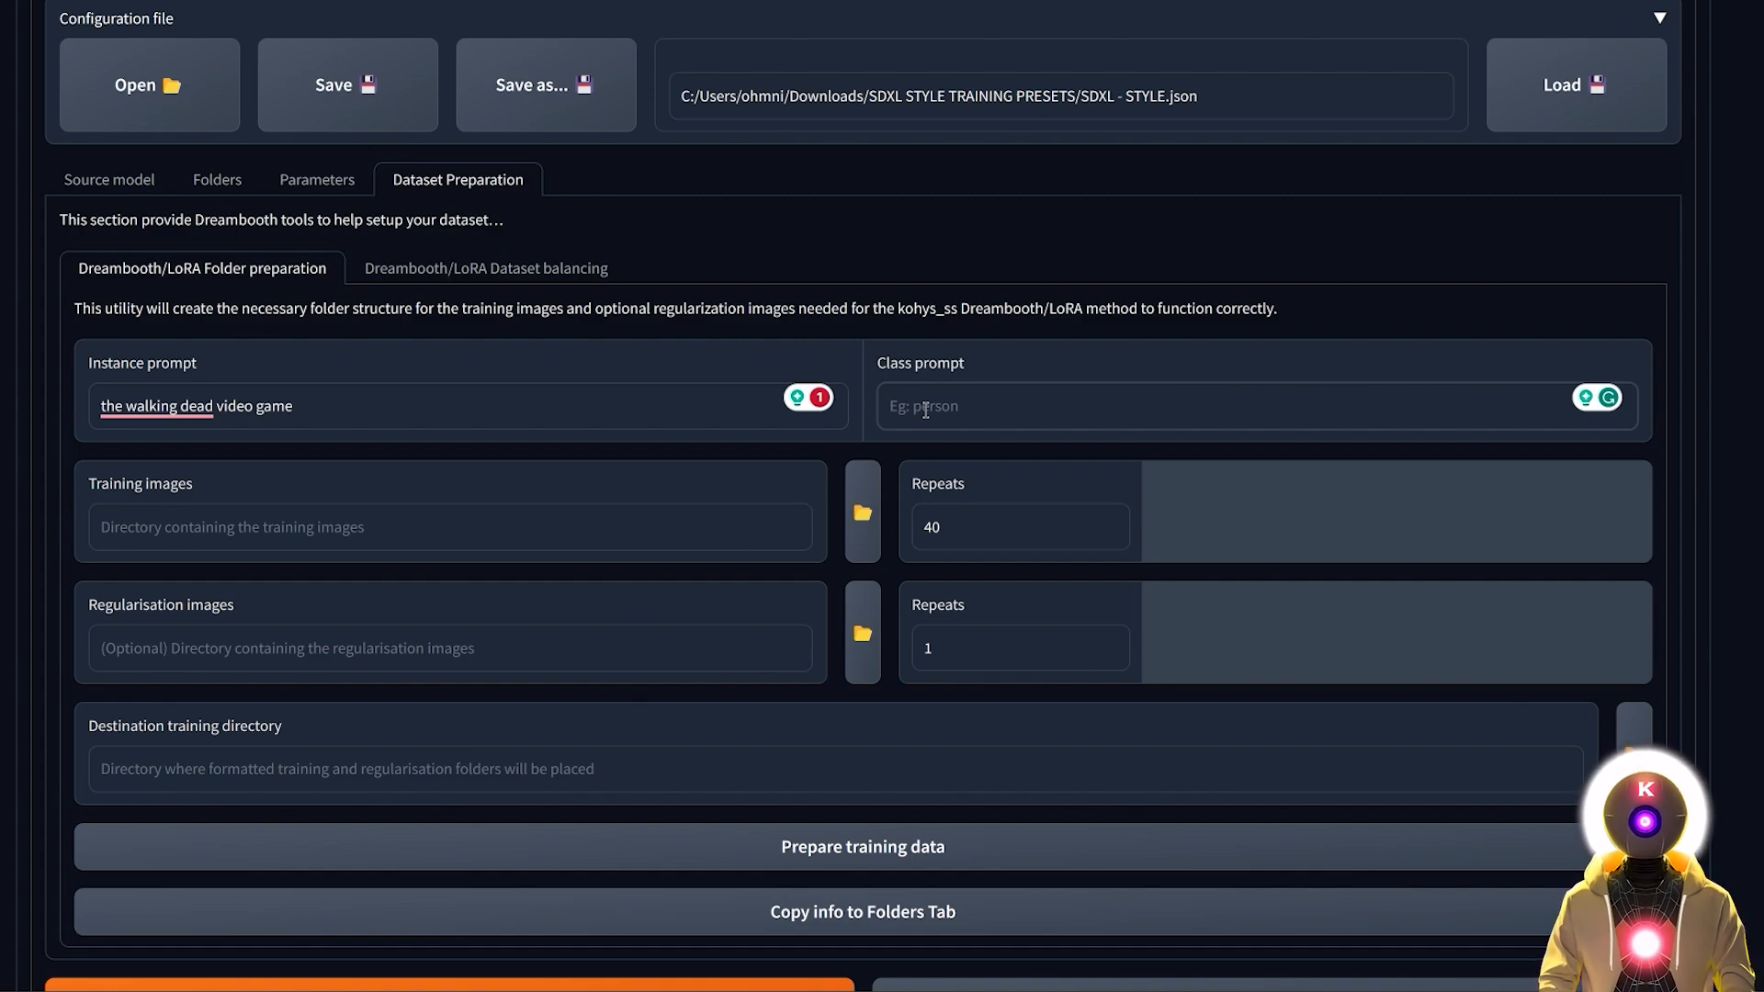
pyautogui.write('style')
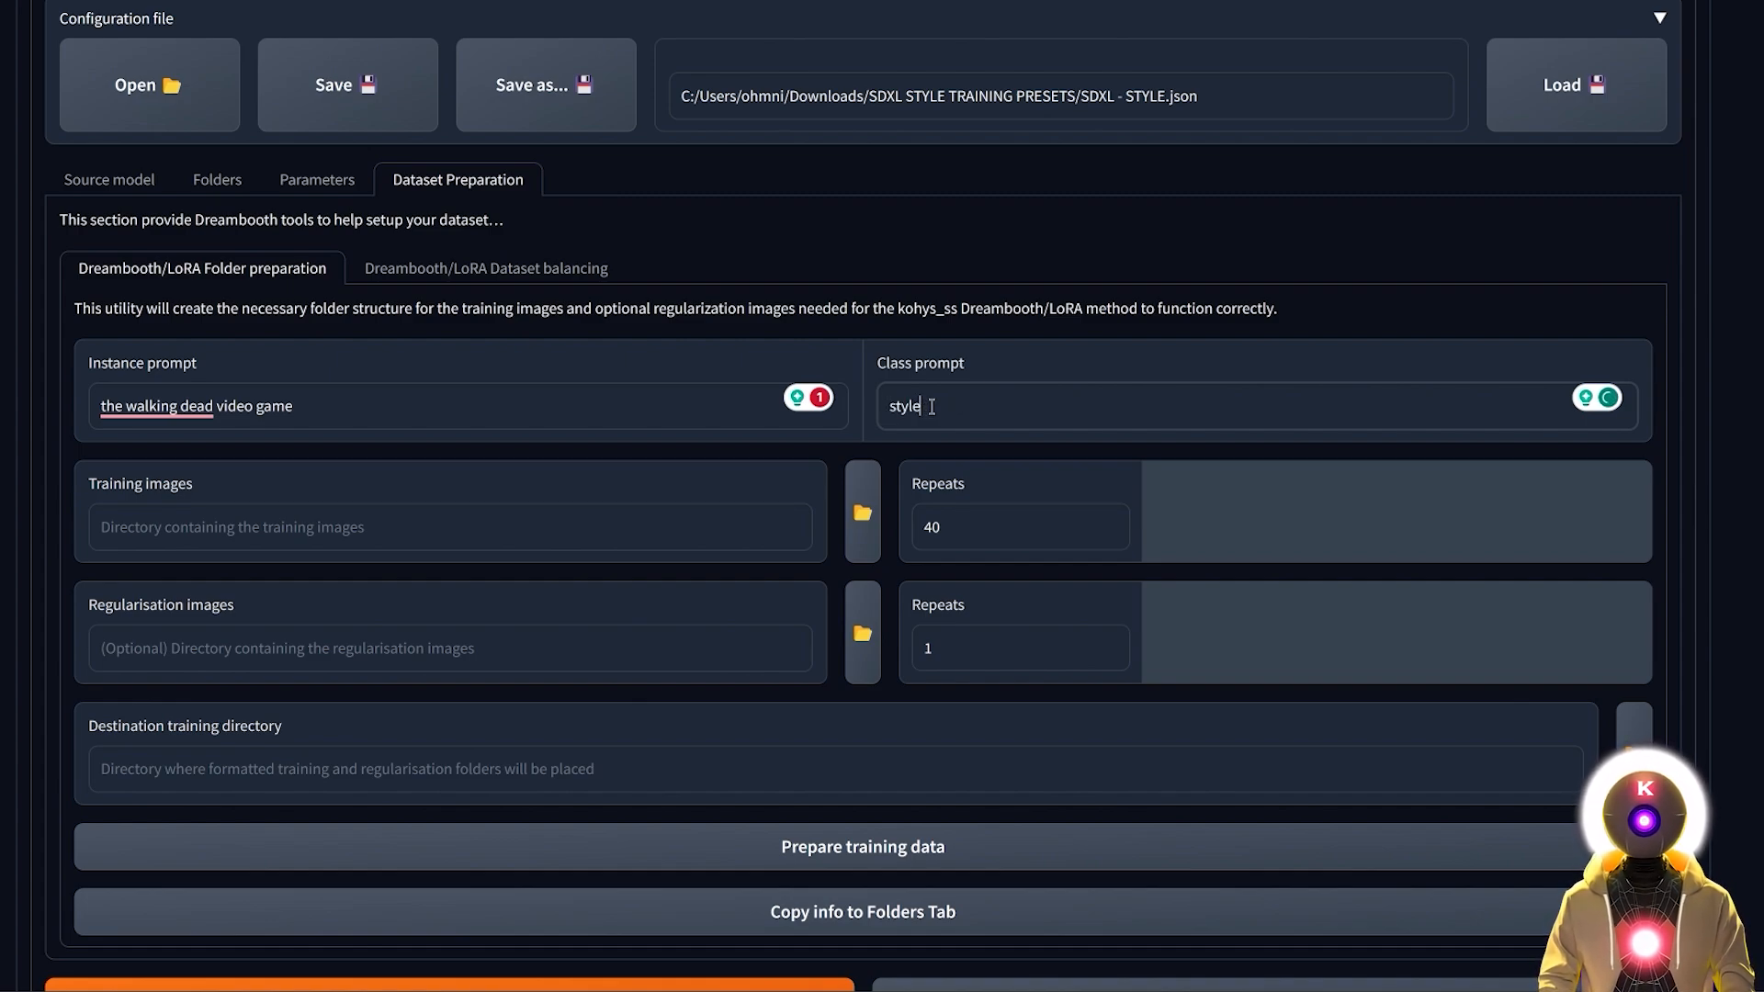
# Step: Set the training images directory to the compresspng folder in Downloads, with 20 repeats
pyautogui.click(639, 523)
pyautogui.write('C:/Users/ohmni/Downloads/compresspng')
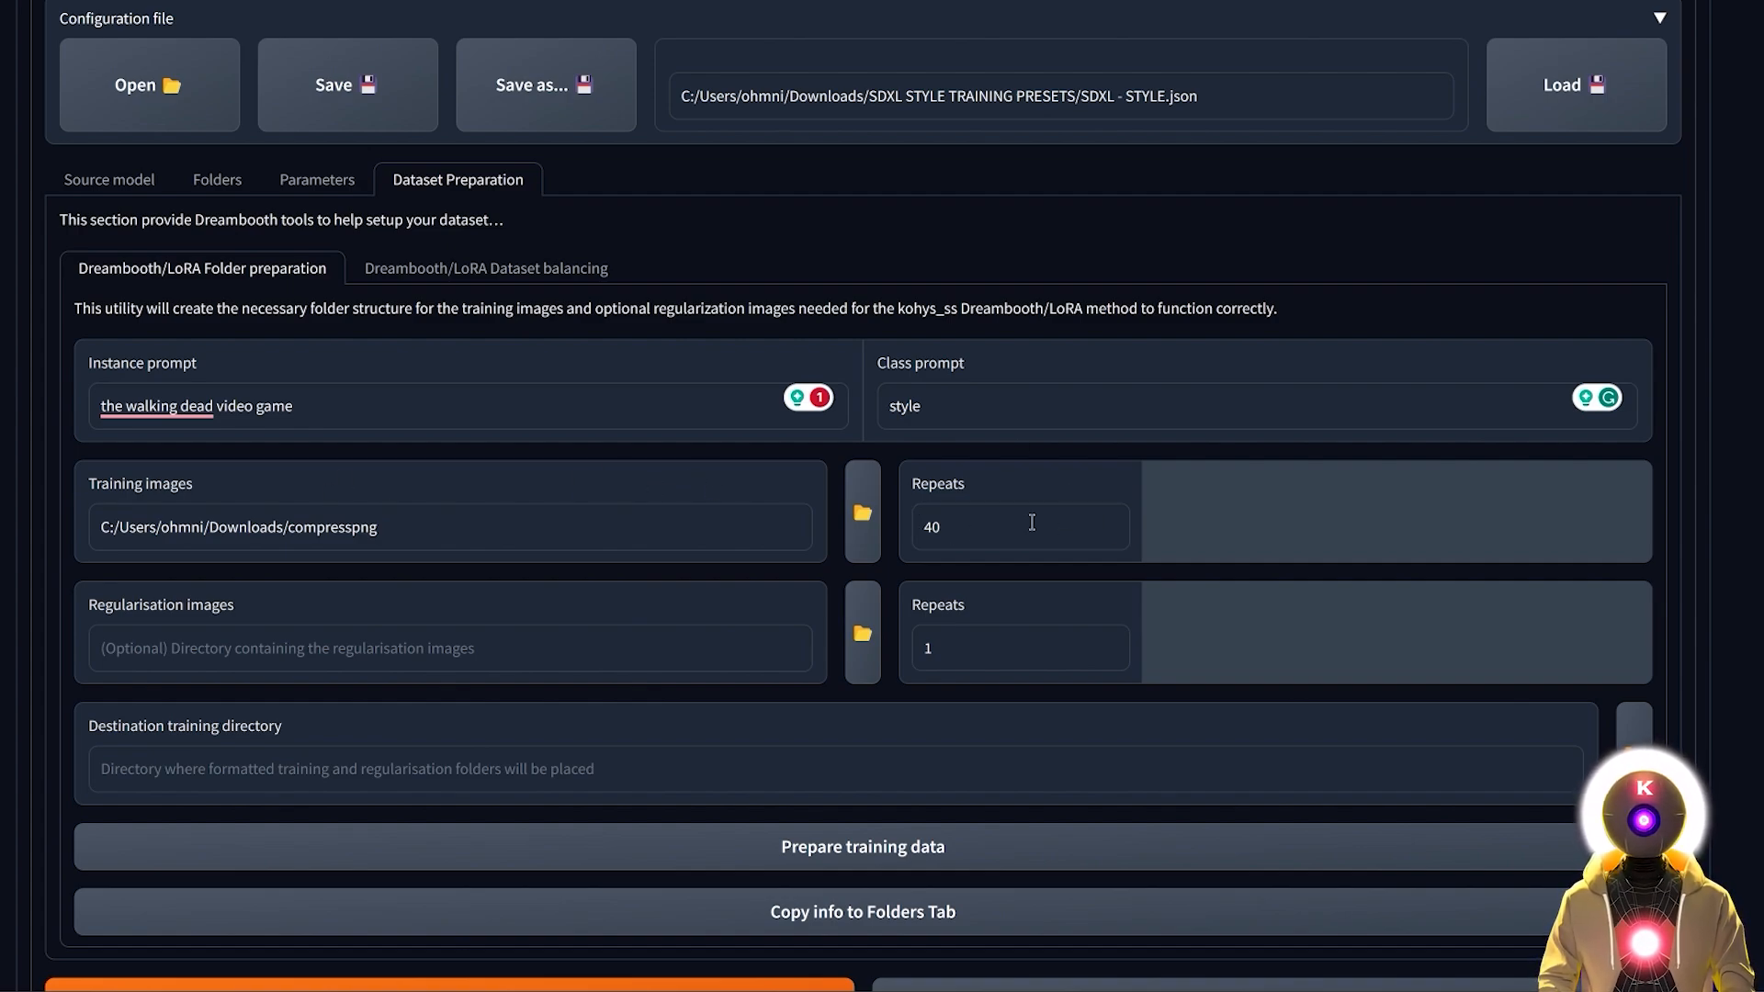
pyautogui.doubleClick(974, 526)
pyautogui.write('20')
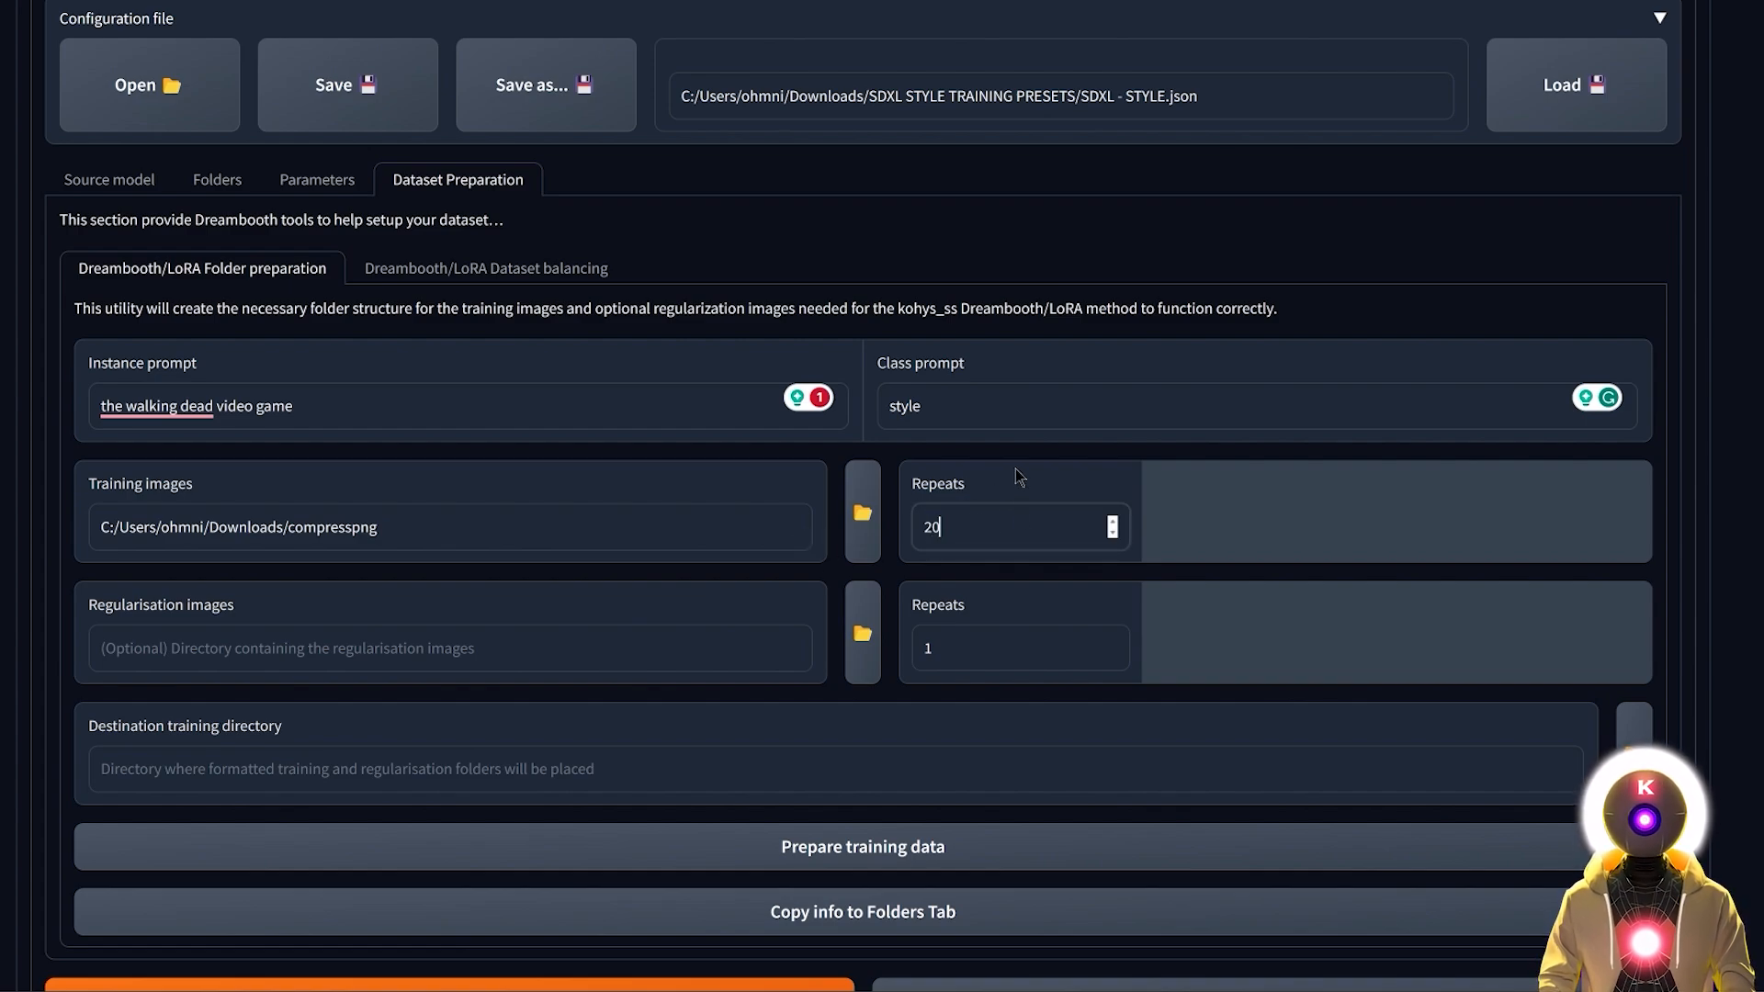
pyautogui.click(1016, 468)
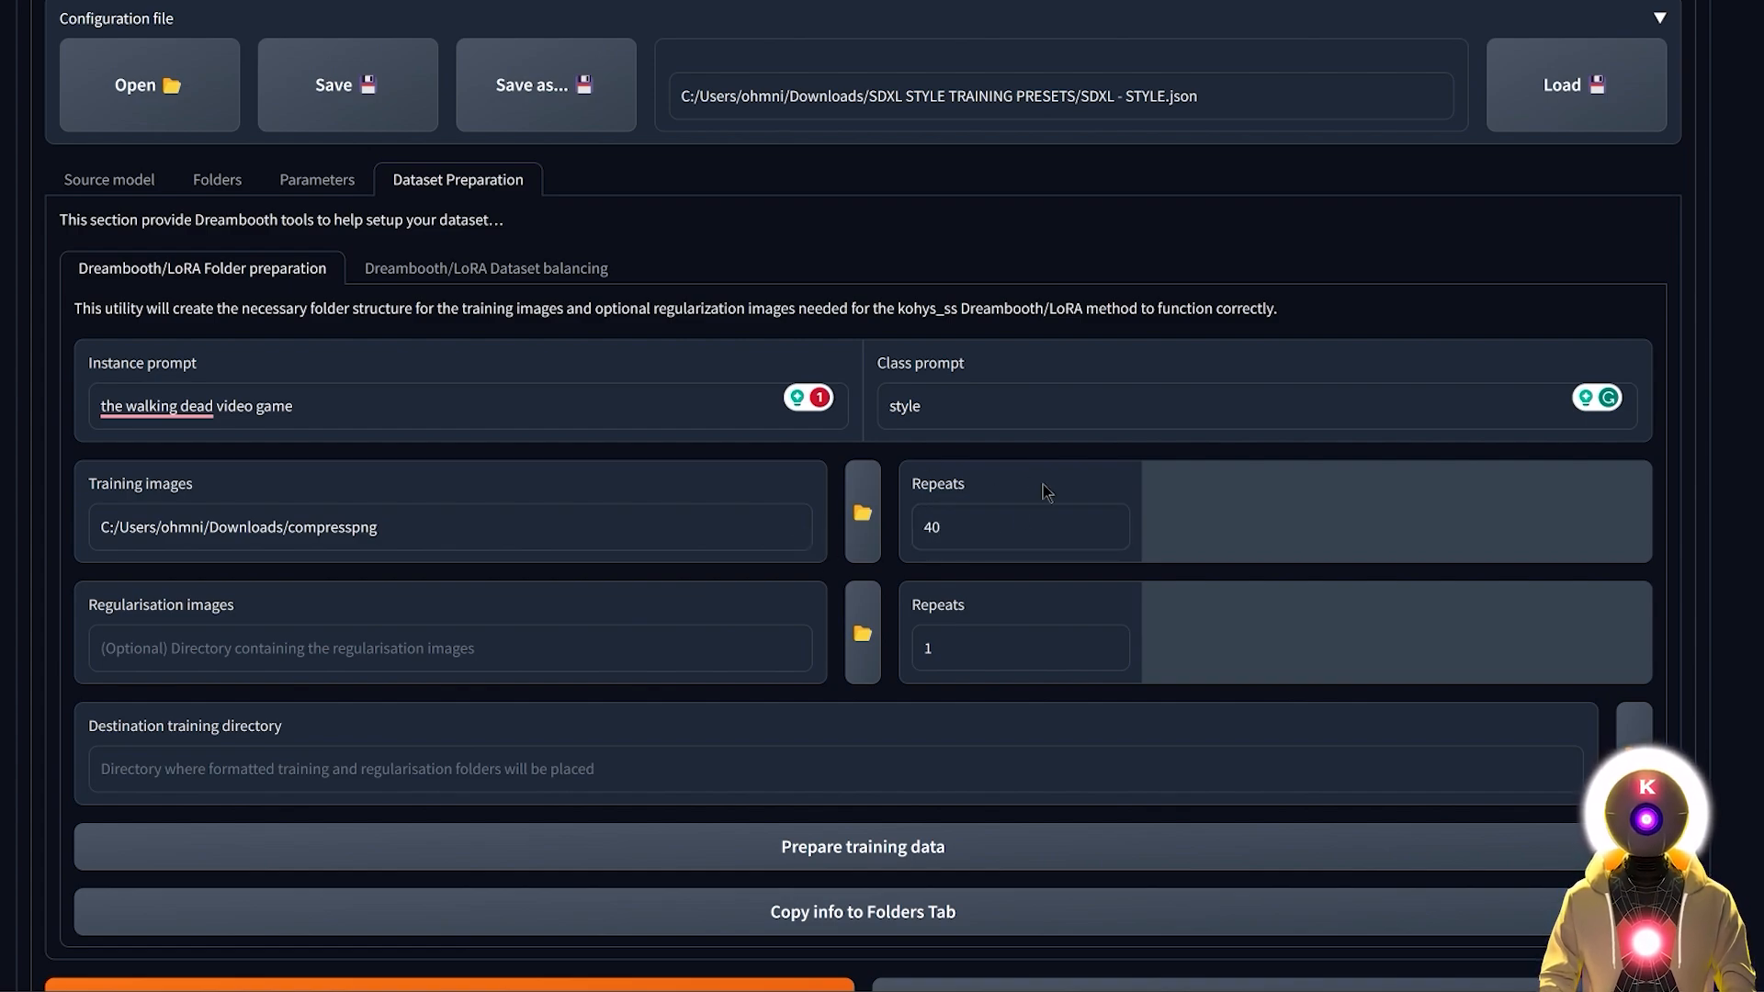
# Step: Try repeat counts of 5, 20, 10 and 15 for the training images
pyautogui.doubleClick(977, 531)
pyautogui.write('5')
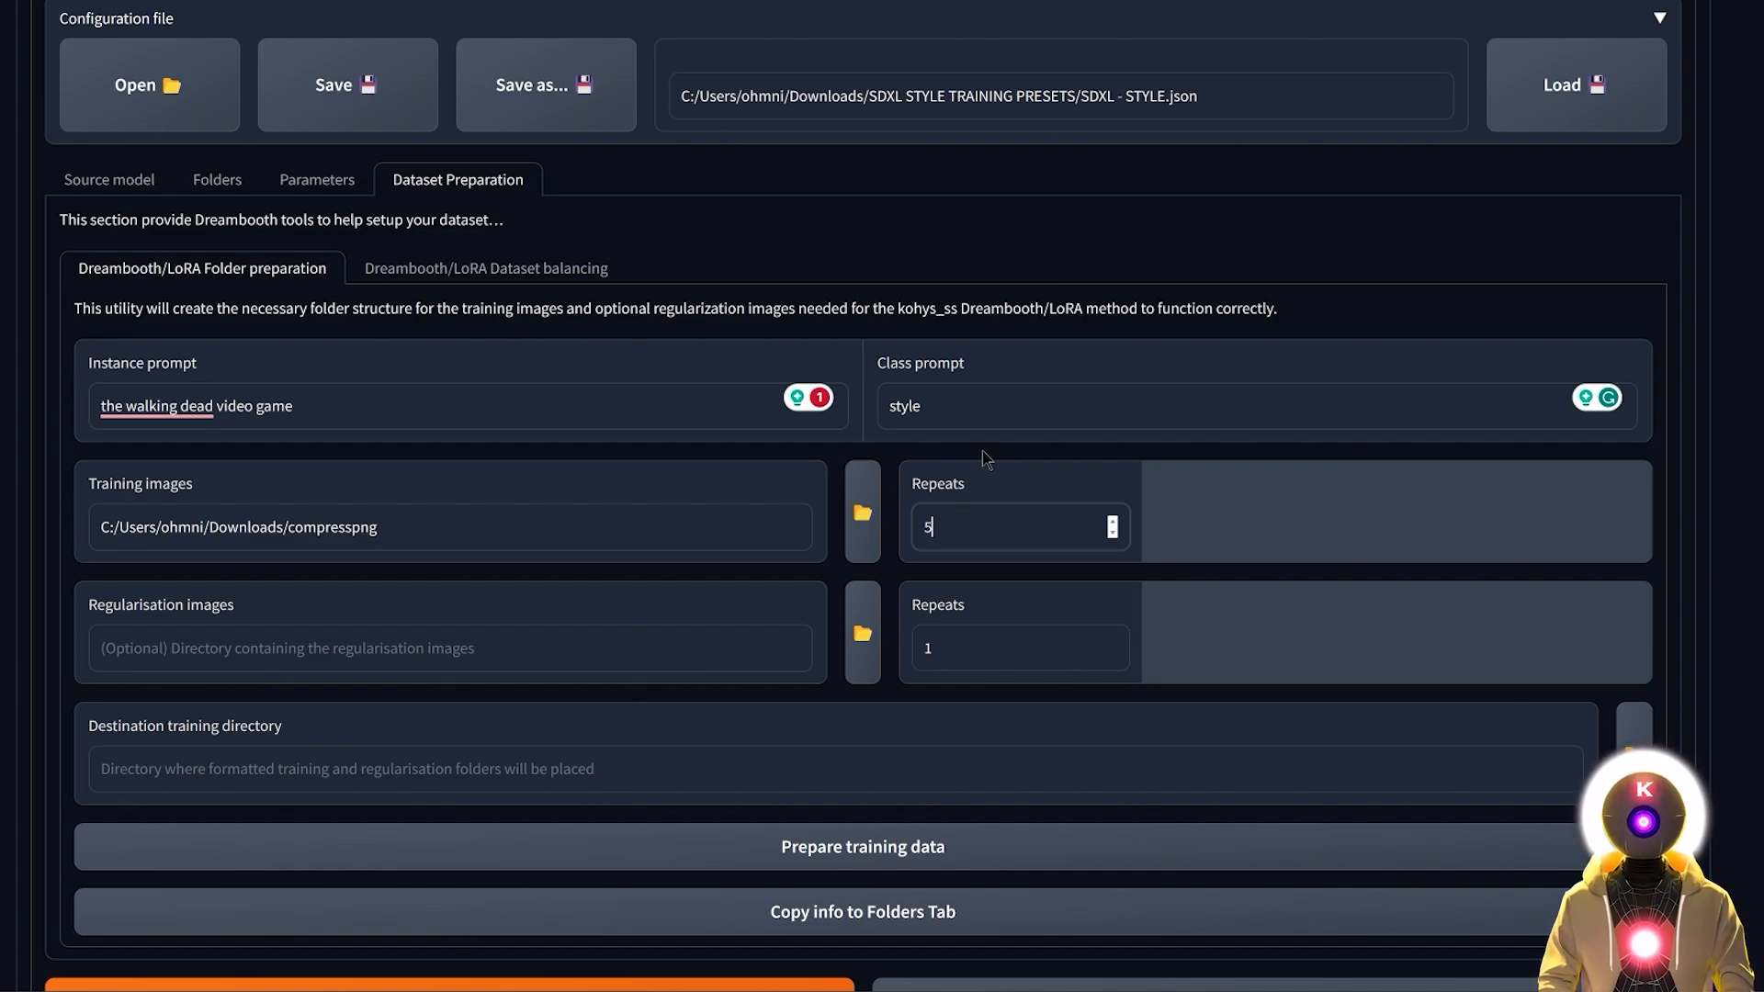
pyautogui.press('BackSpace')
pyautogui.write('20')
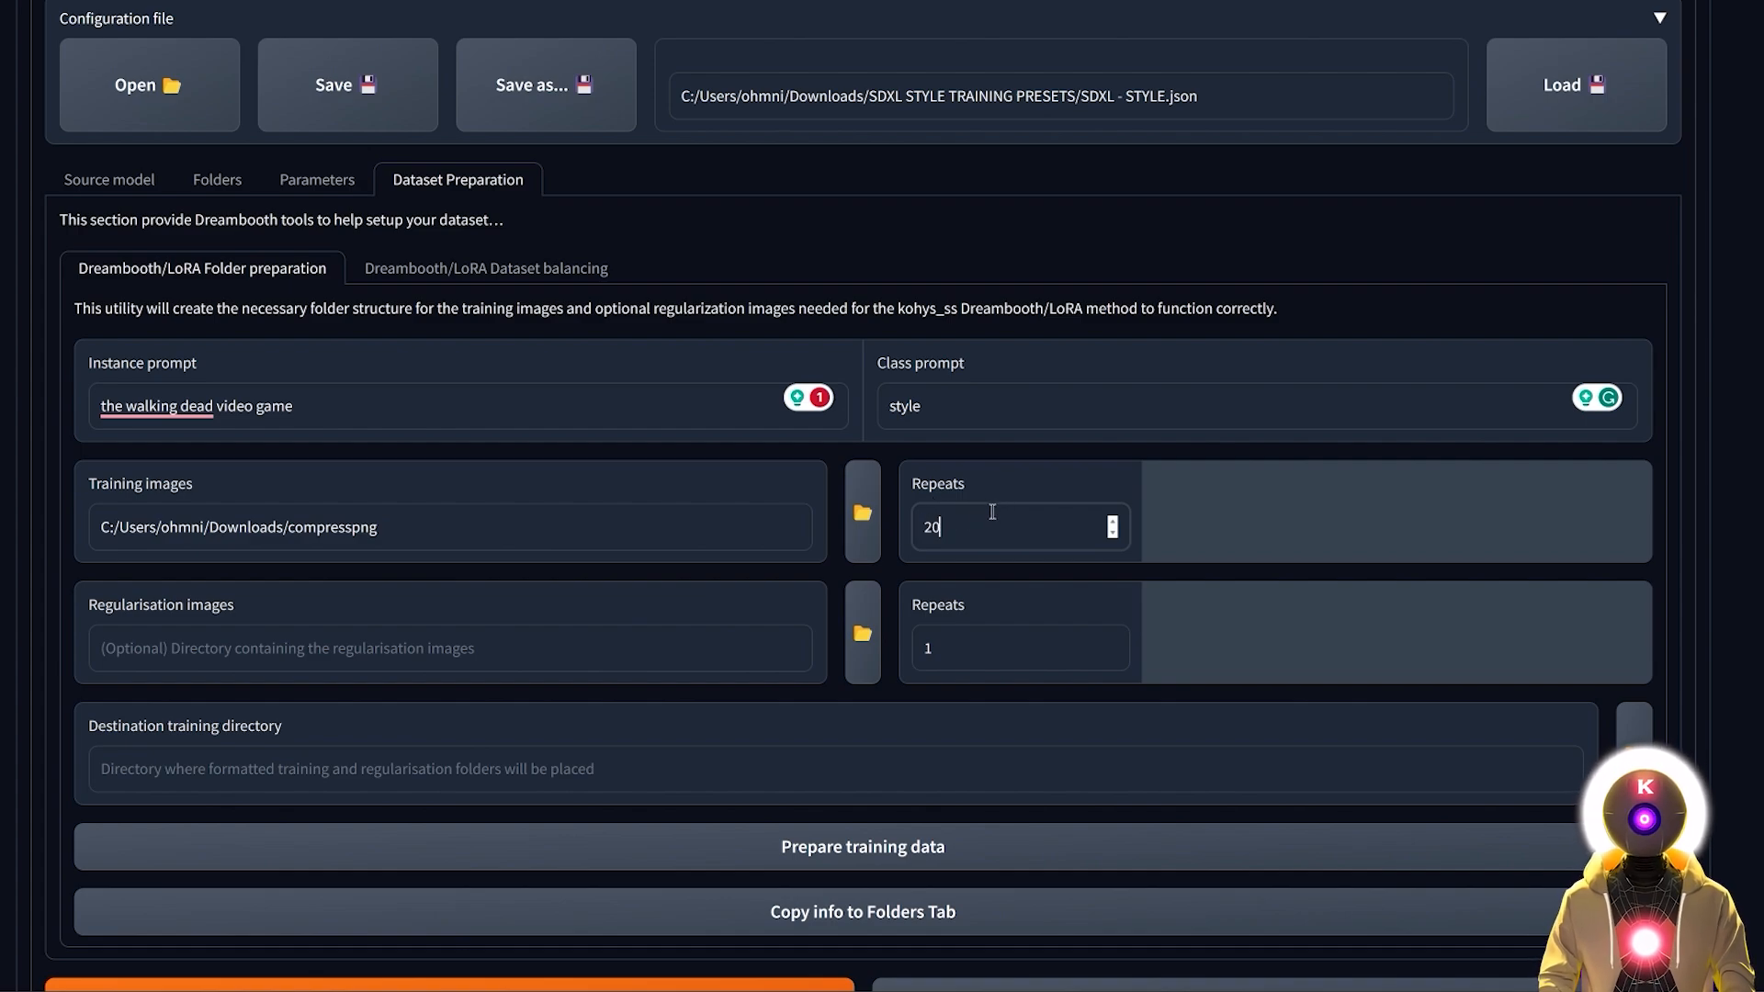
pyautogui.doubleClick(926, 529)
pyautogui.write('5')
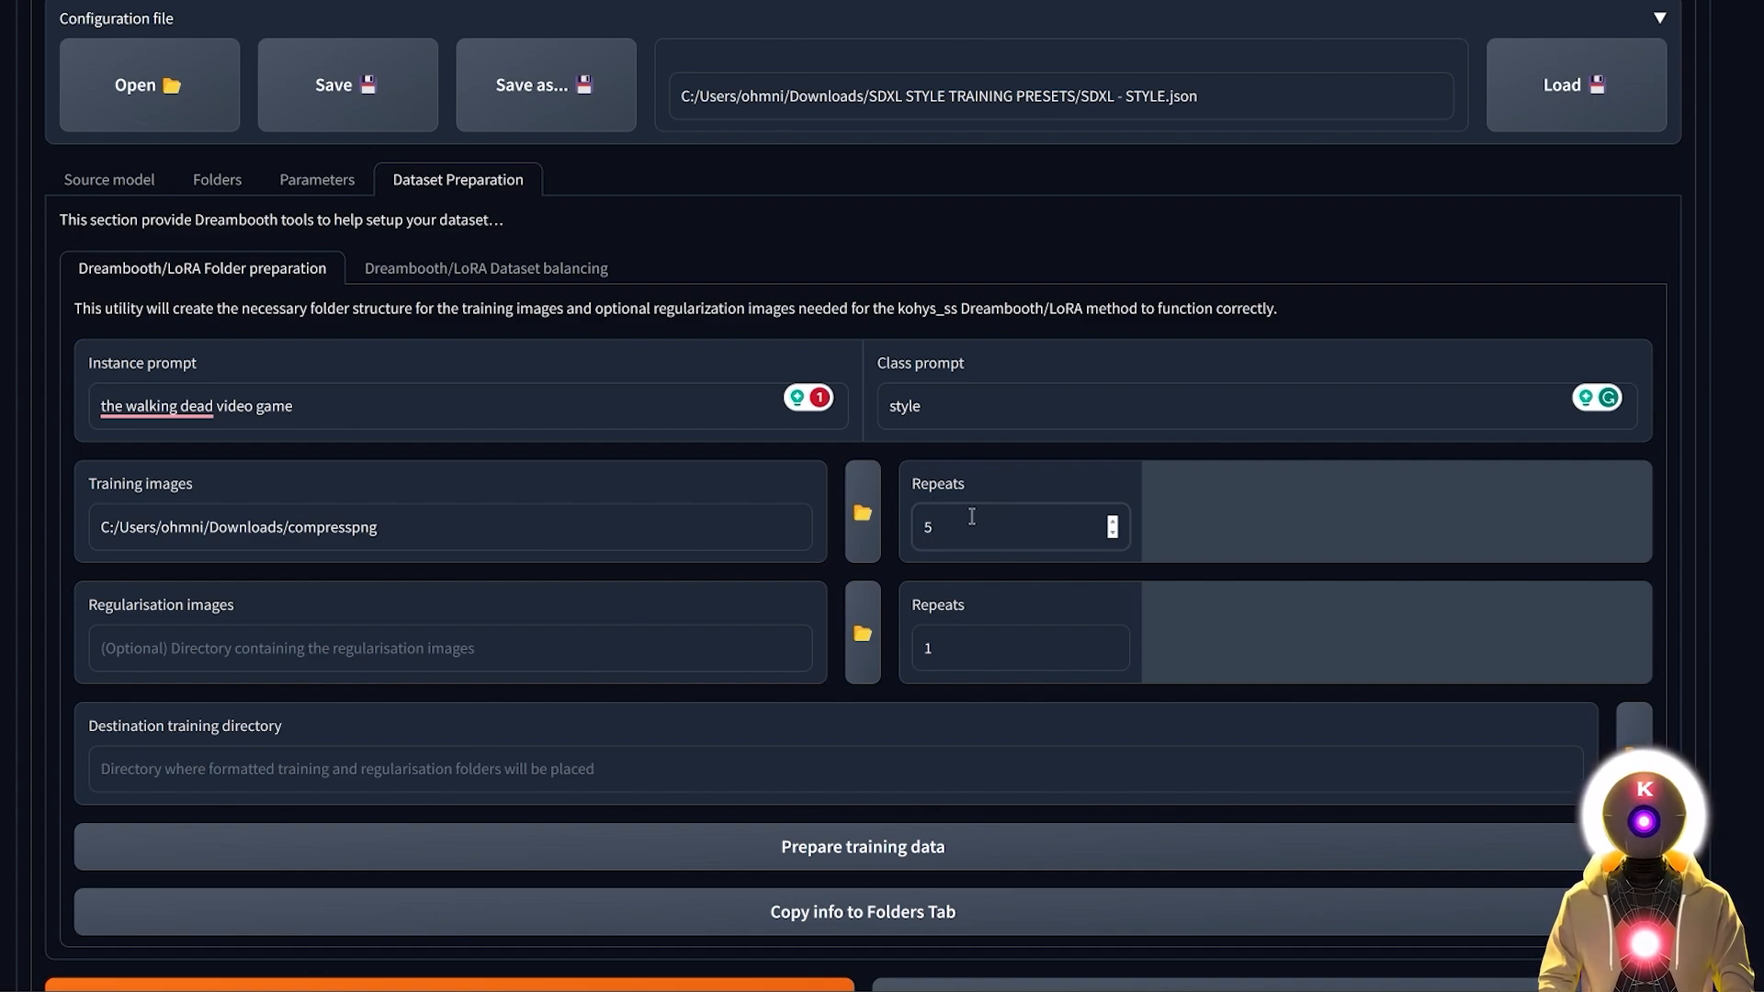
pyautogui.press('BackSpace')
pyautogui.write('20')
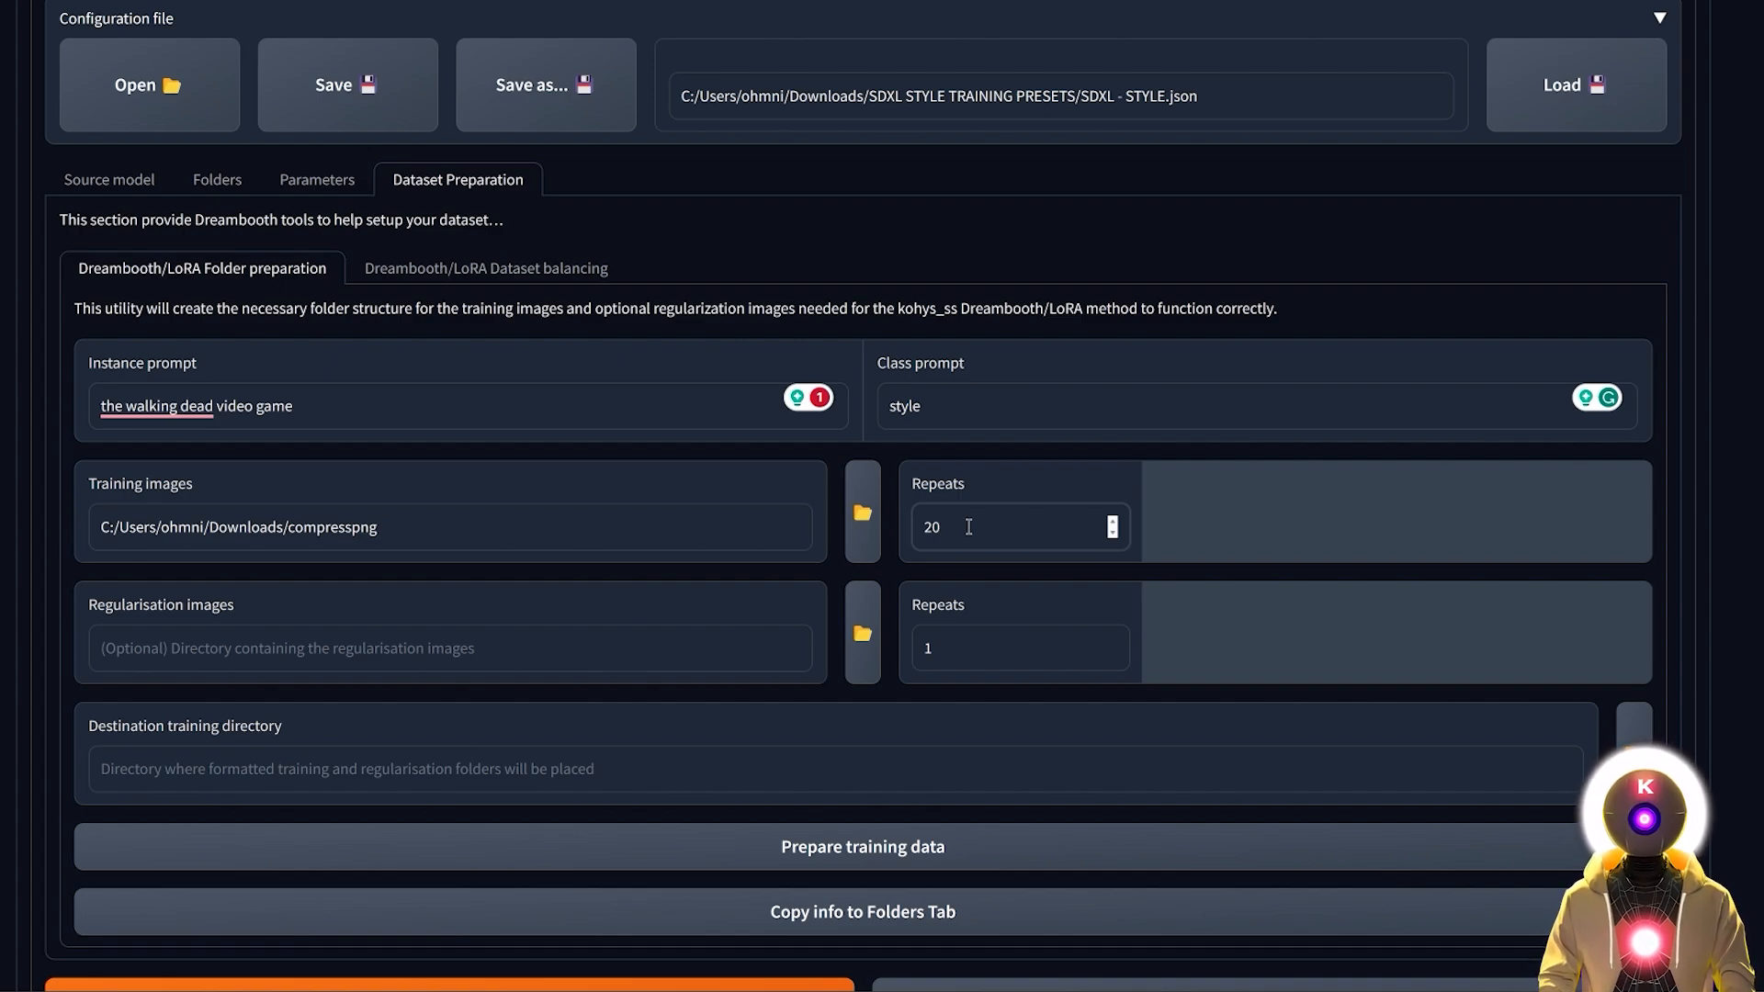
pyautogui.press('BackSpace')
pyautogui.press('BackSpace')
pyautogui.write('10')
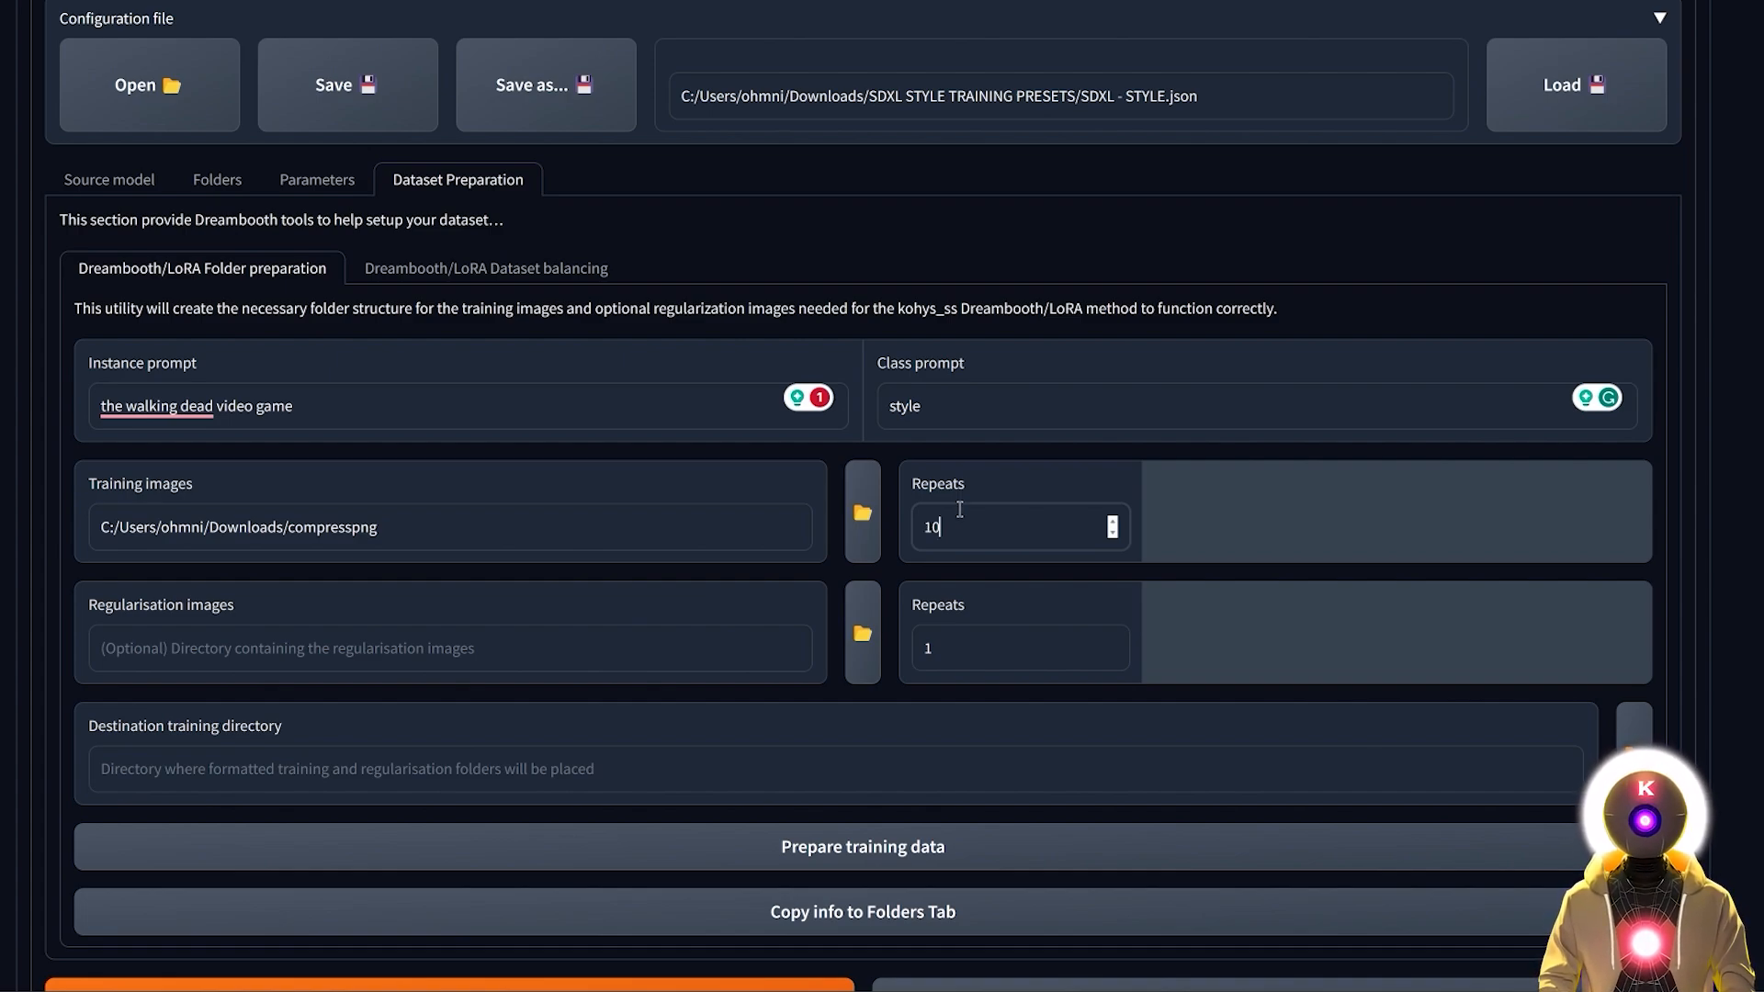
pyautogui.press('BackSpace')
pyautogui.write('5')
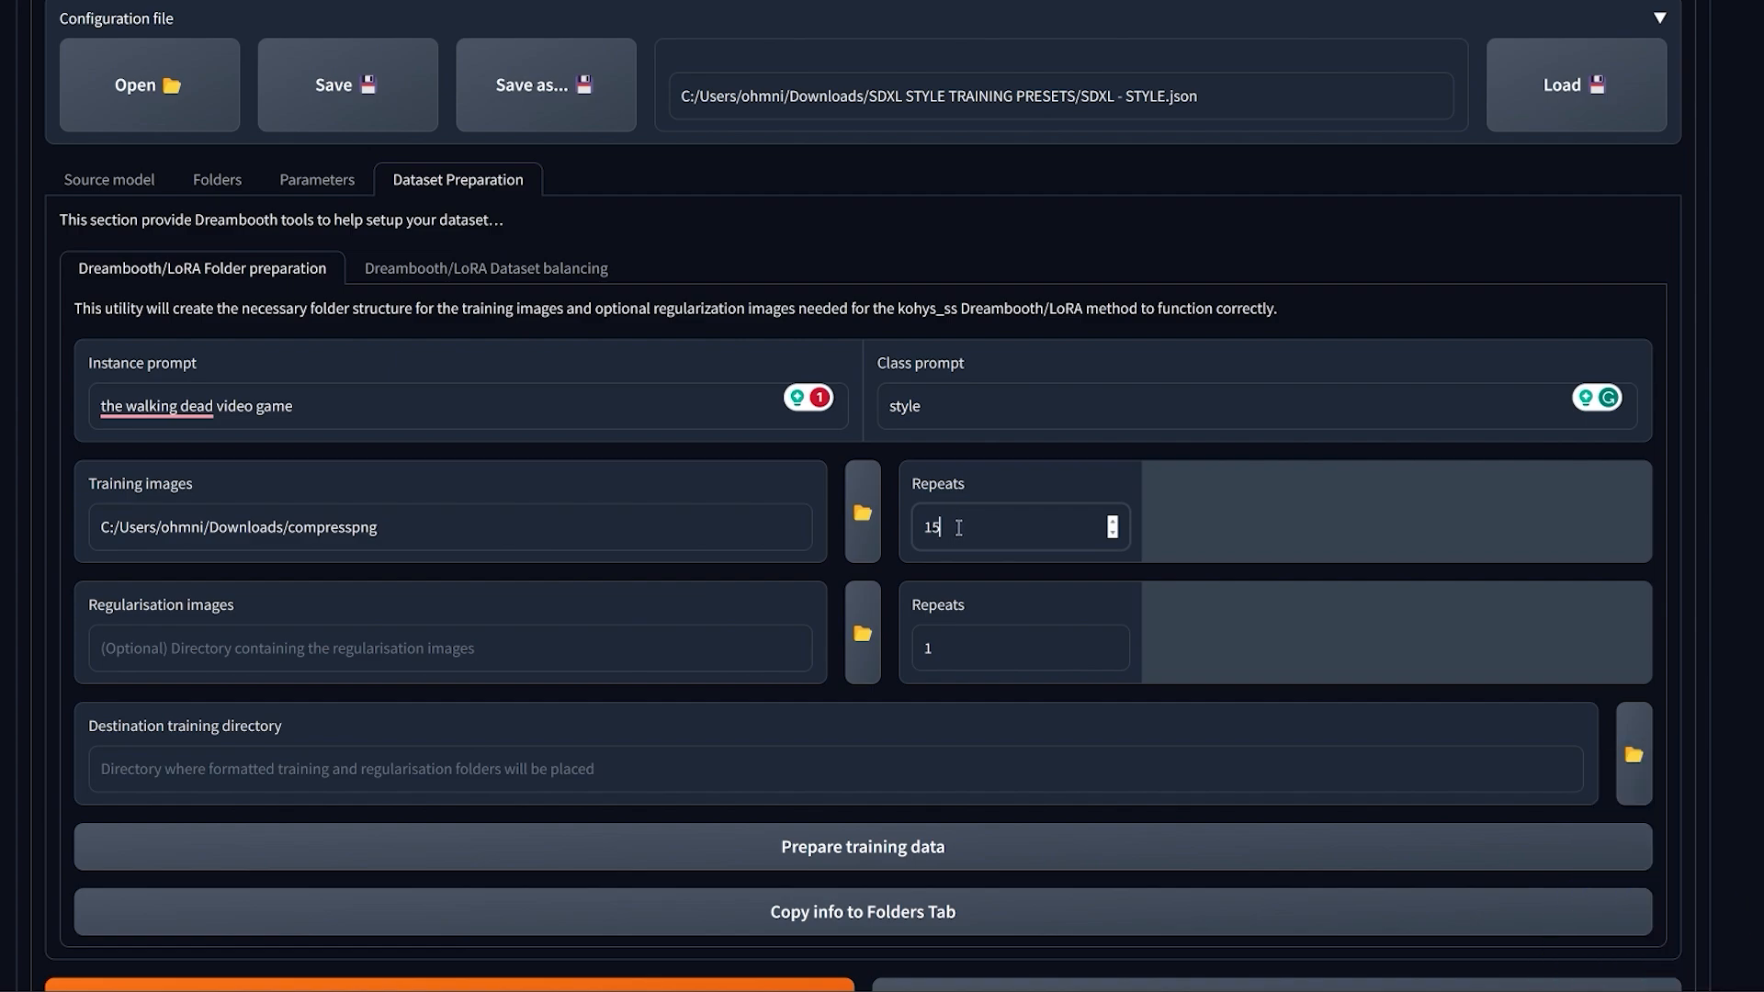
pyautogui.press('BackSpace')
pyautogui.write('0')
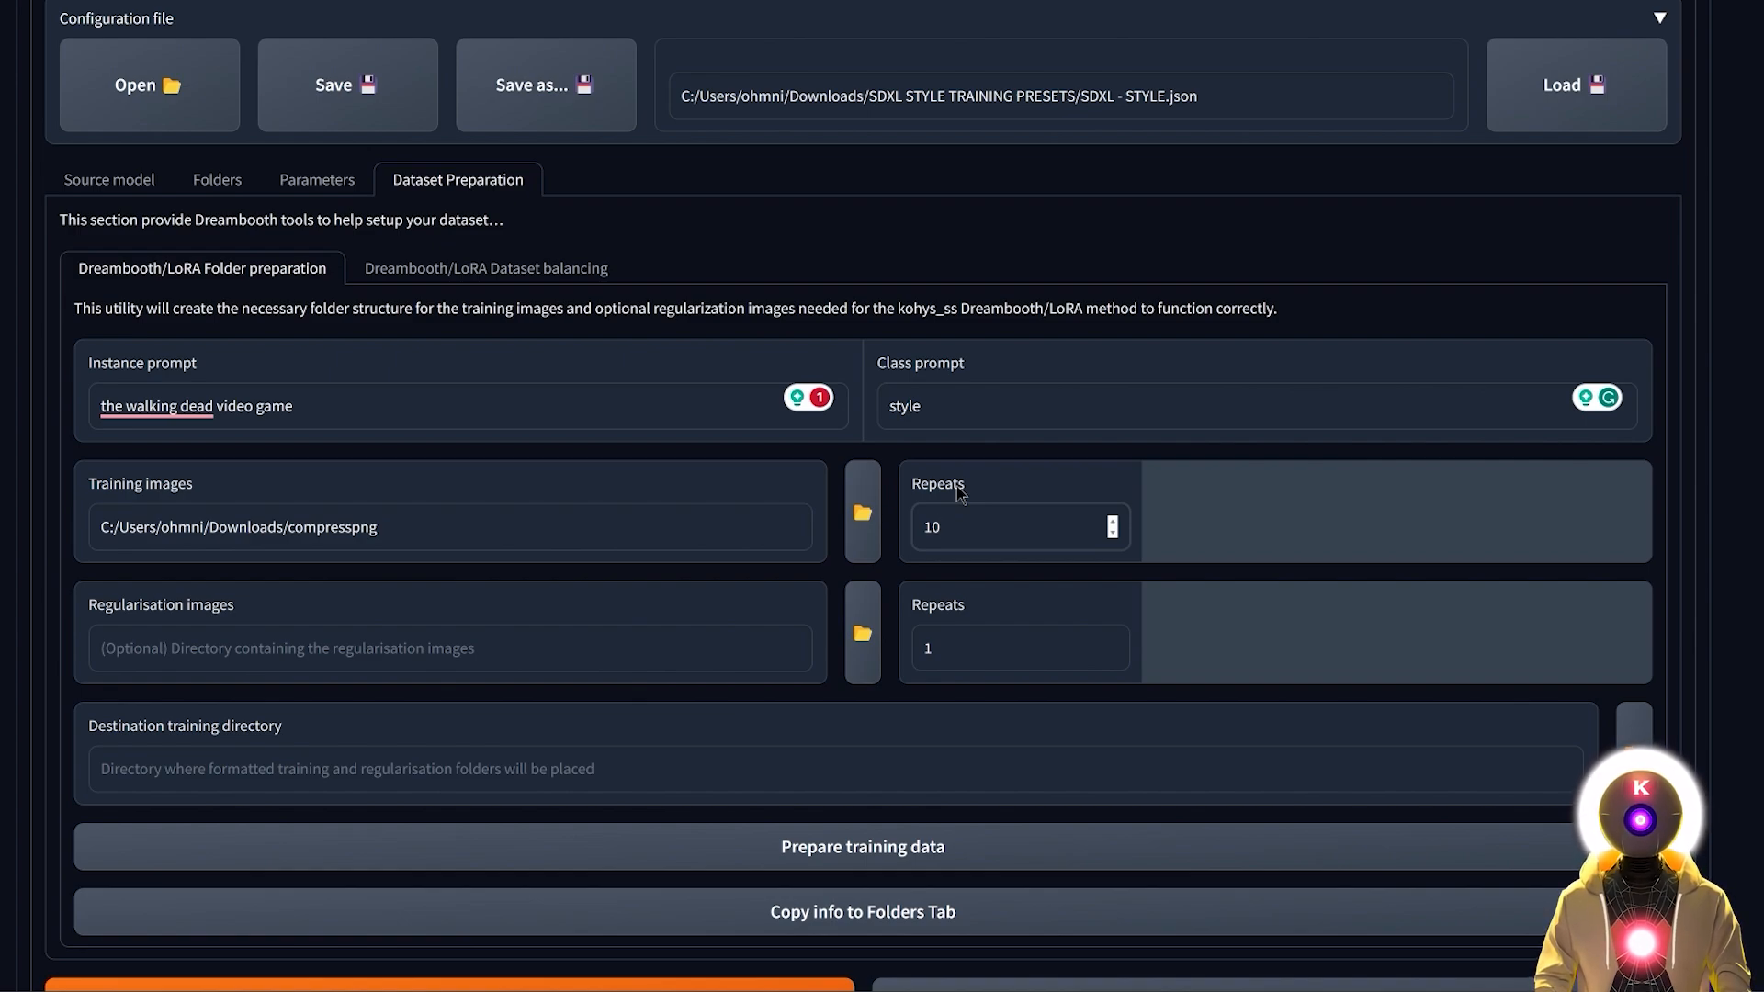
# Step: Set the number of repeats for the training images to 20
pyautogui.doubleClick(933, 506)
pyautogui.press('BackSpace')
pyautogui.write('20')
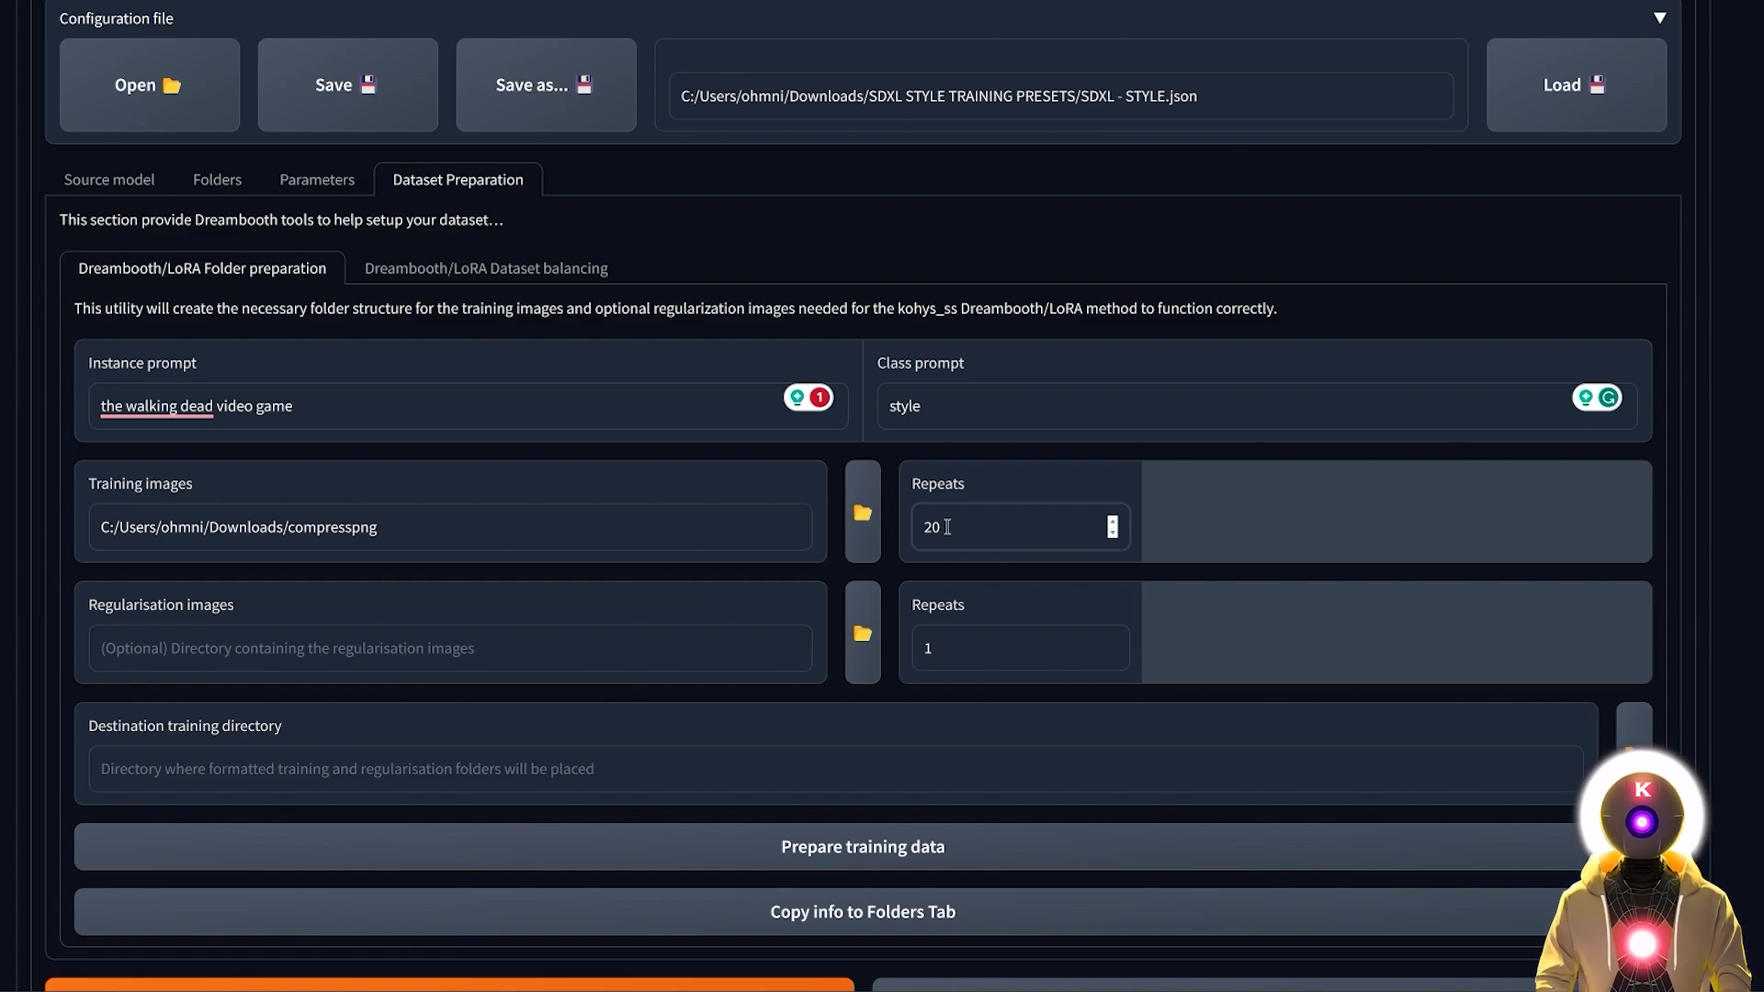
# Step: Switch to the whiteboard and compare the LoRA epoch image rows for flexibility versus accuracy, including the Walking Dead style row
pyautogui.click(275, 649)
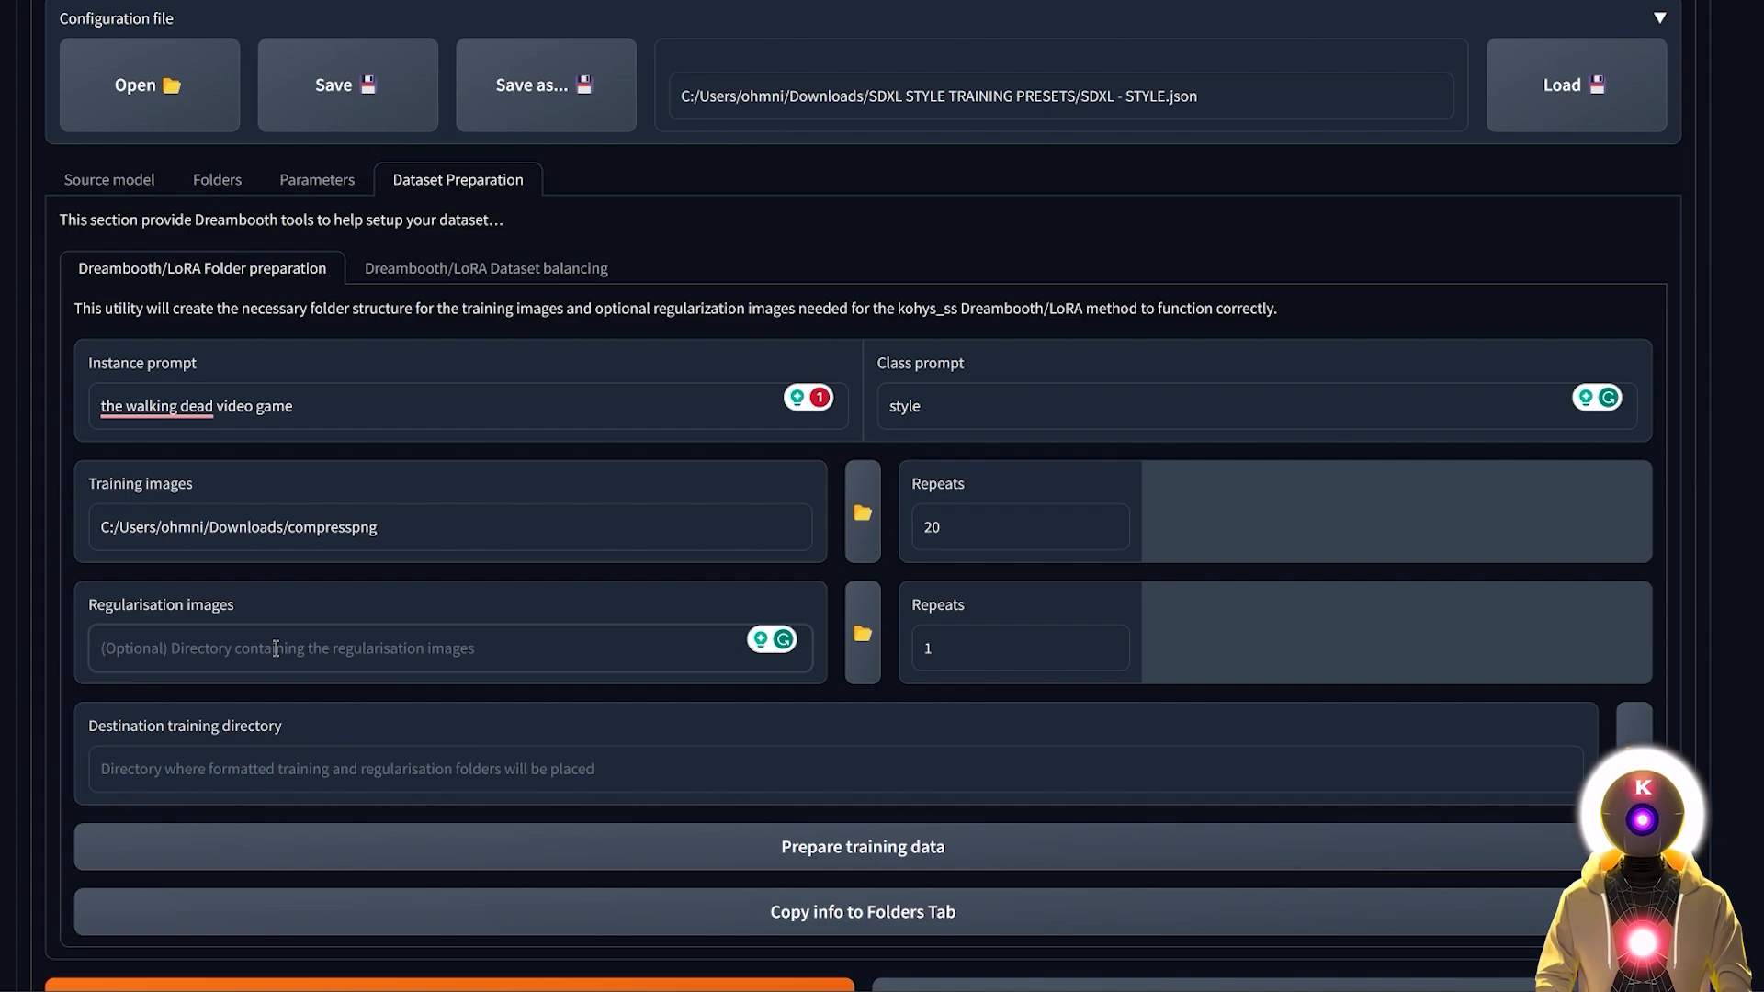
pyautogui.click(11, 577)
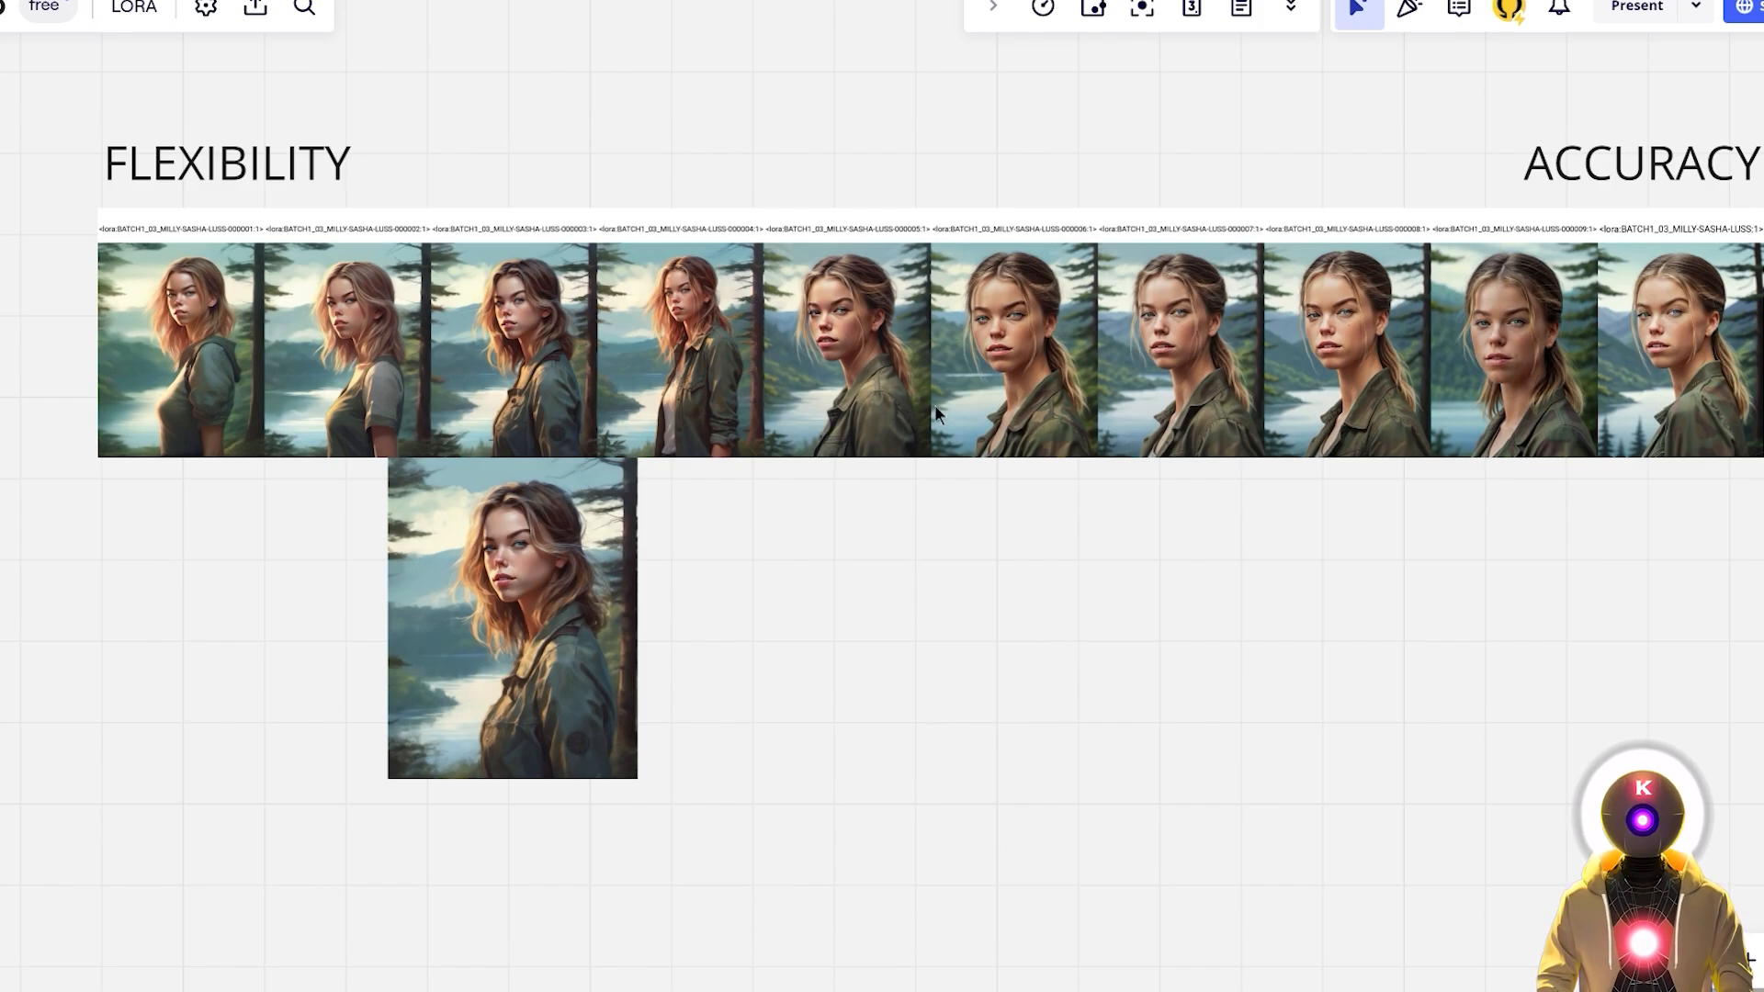
pyautogui.scroll(-10, 1129, 586)
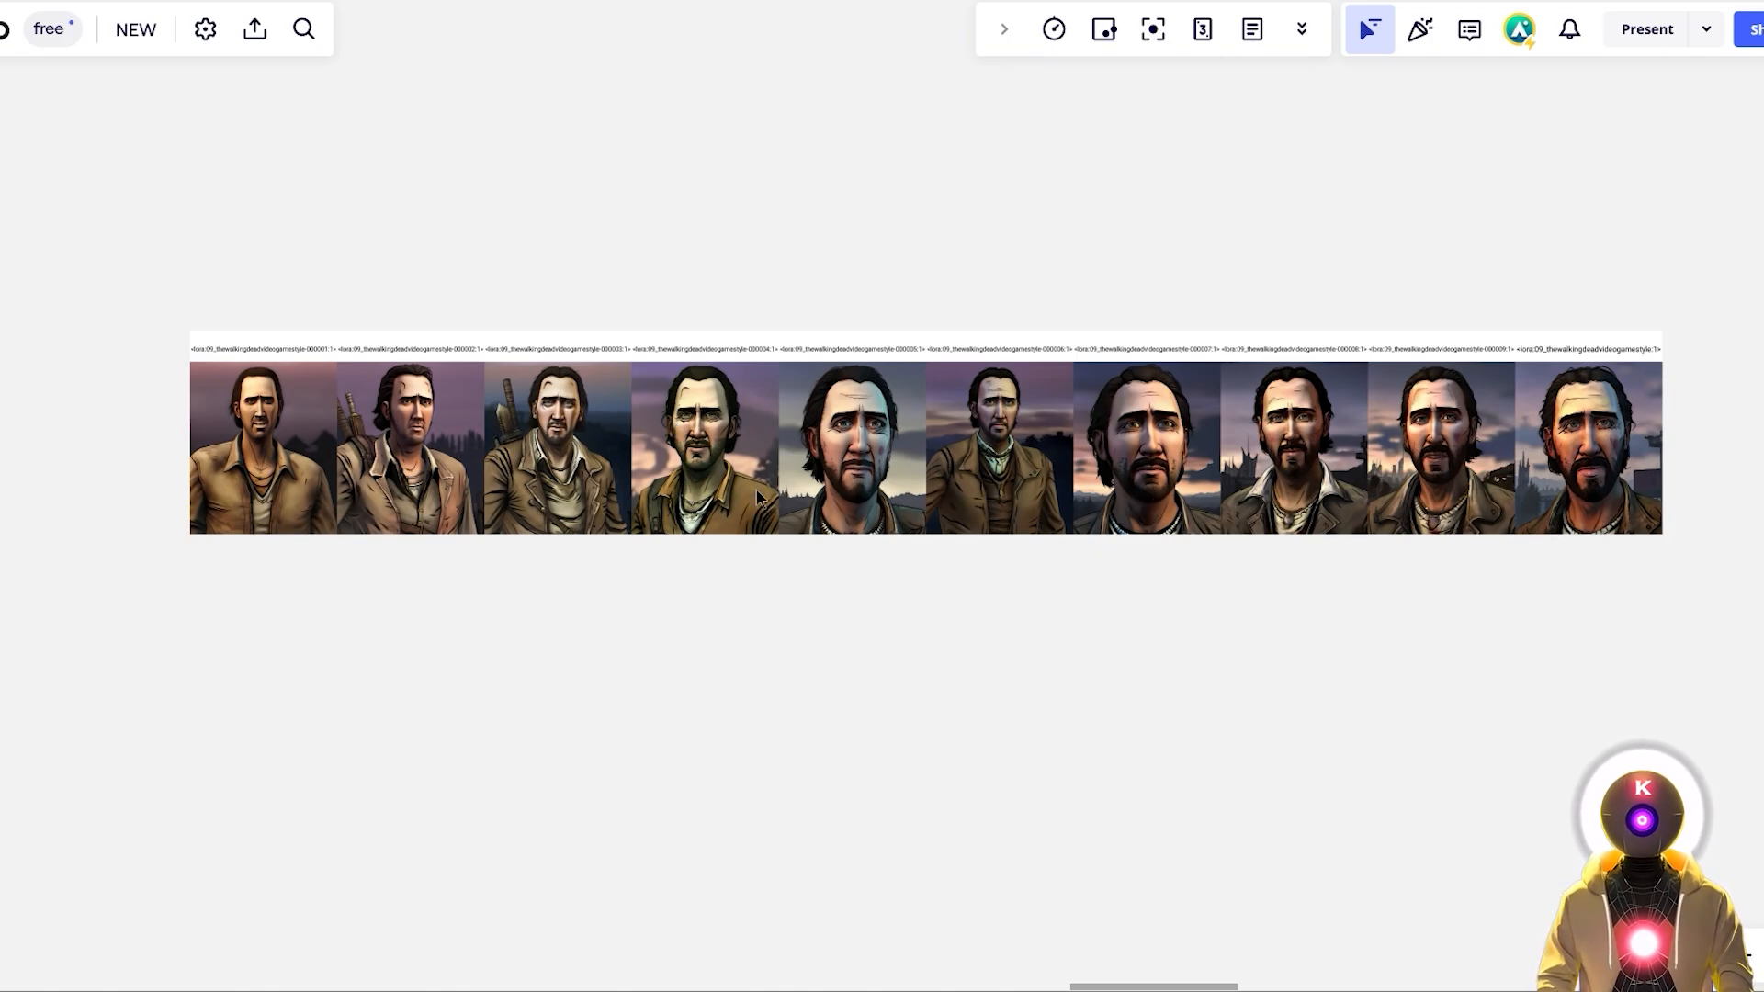
pyautogui.scroll(2, 478, 443)
pyautogui.scroll(-2, 479, 442)
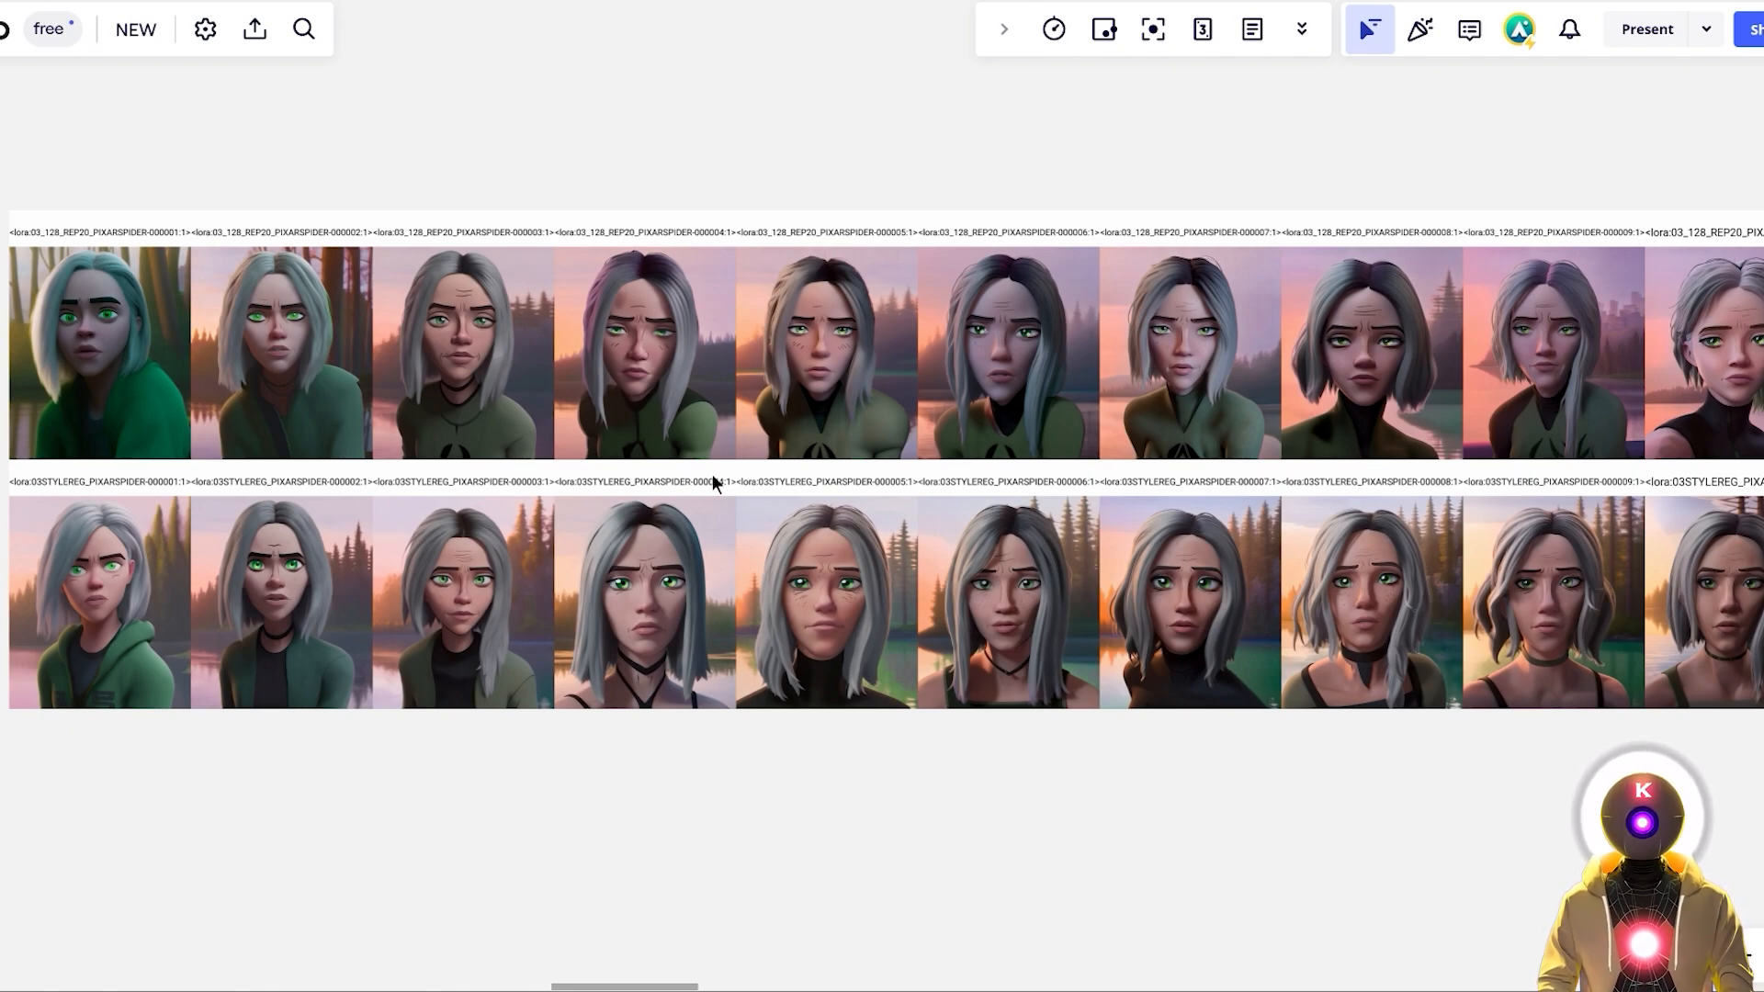
# Step: Examine the comparison grids of LoRAs trained with different settings, including the 3-128-20REP, PIXAR REG and STYLE REG groups
pyautogui.moveTo(1010, 540); pyautogui.dragTo(947, 551)
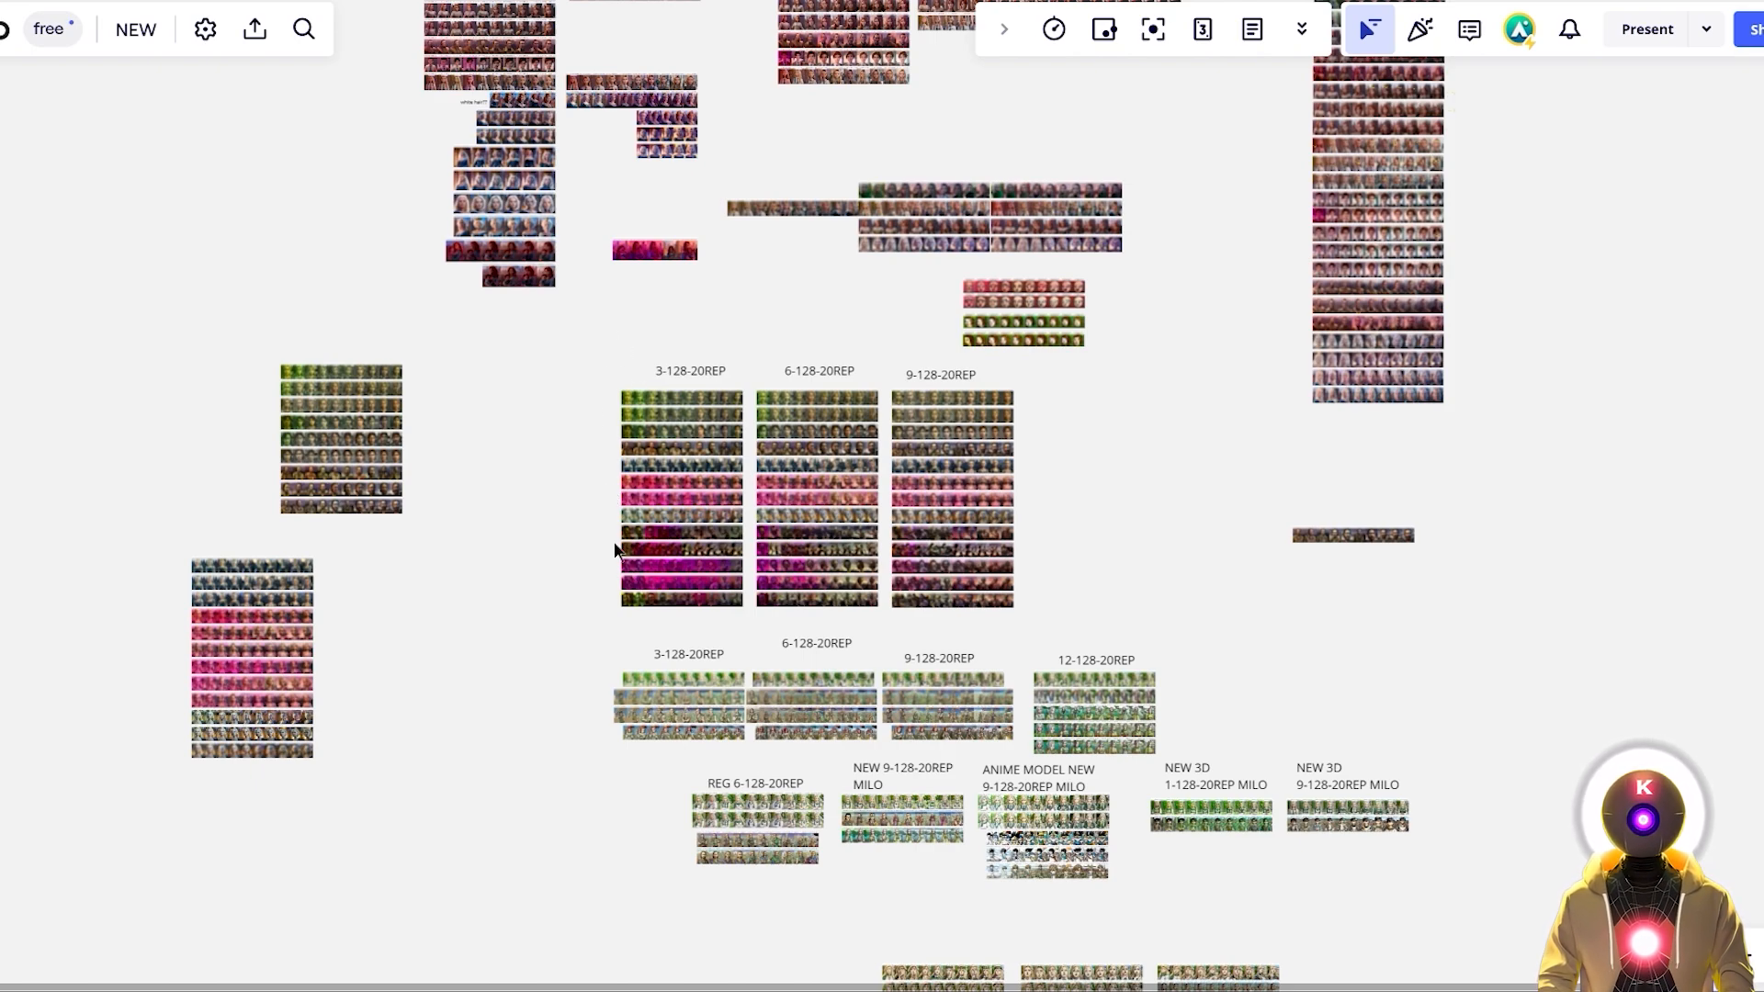
pyautogui.scroll(5, 487, 524)
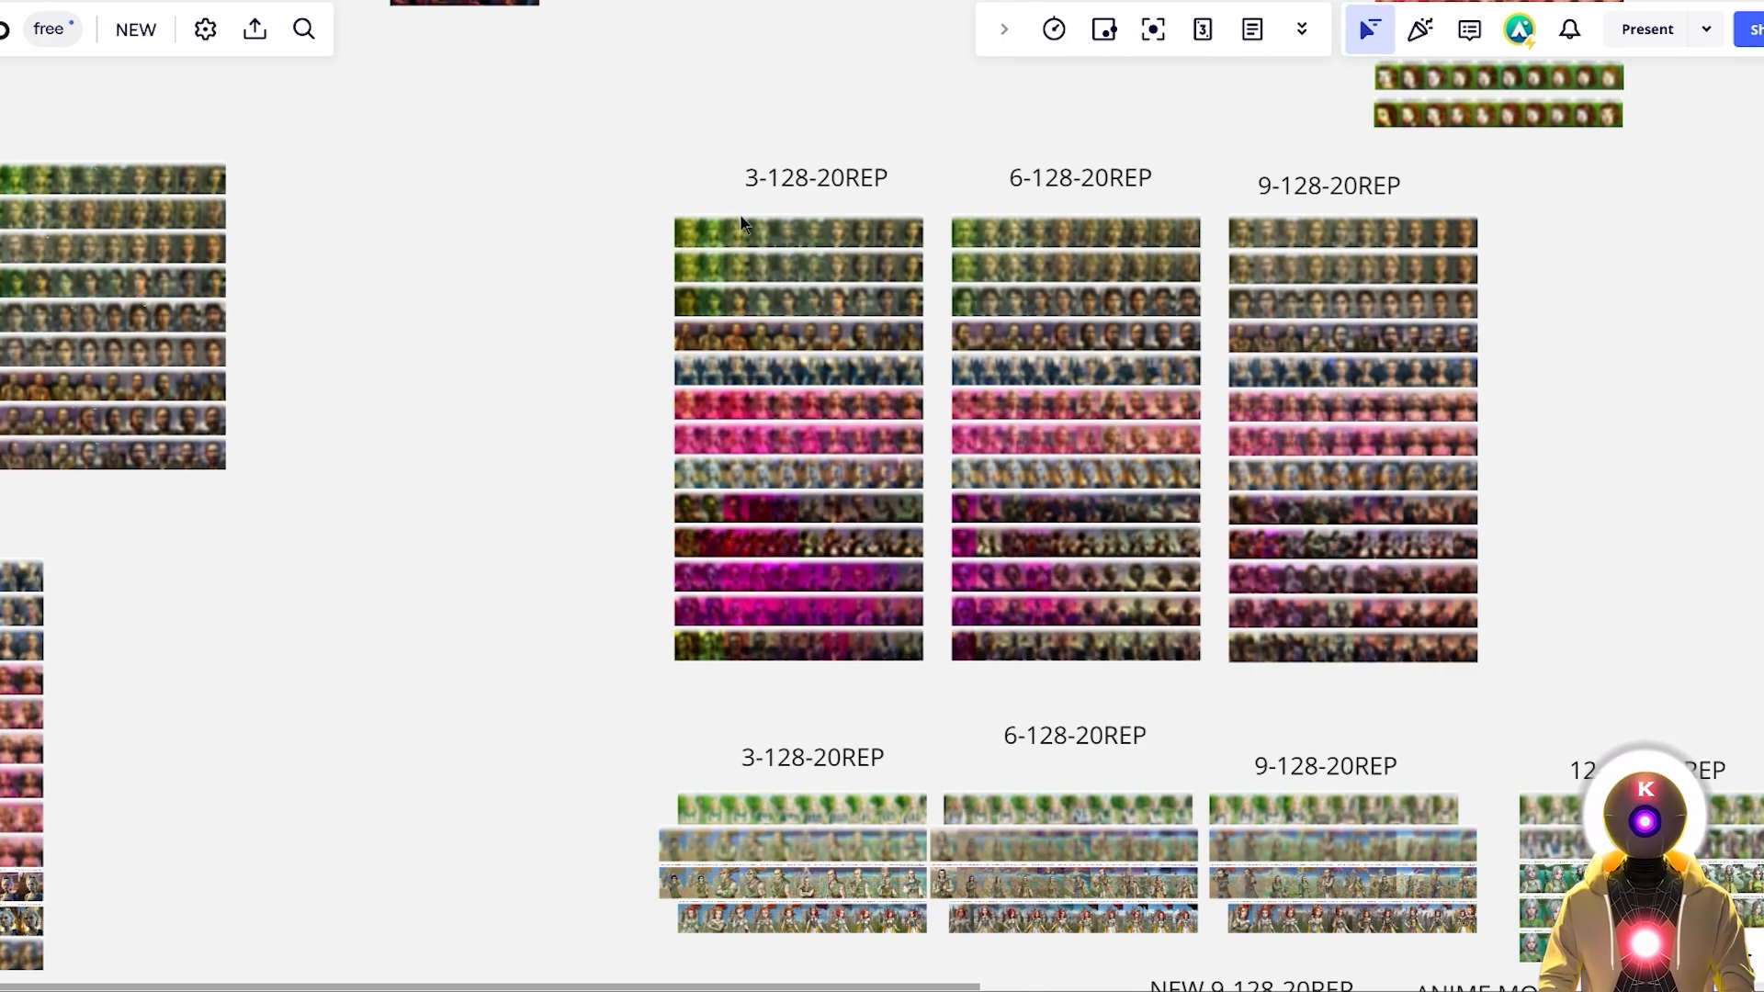
pyautogui.scroll(-5, 801, 246)
pyautogui.scroll(5, 649, 486)
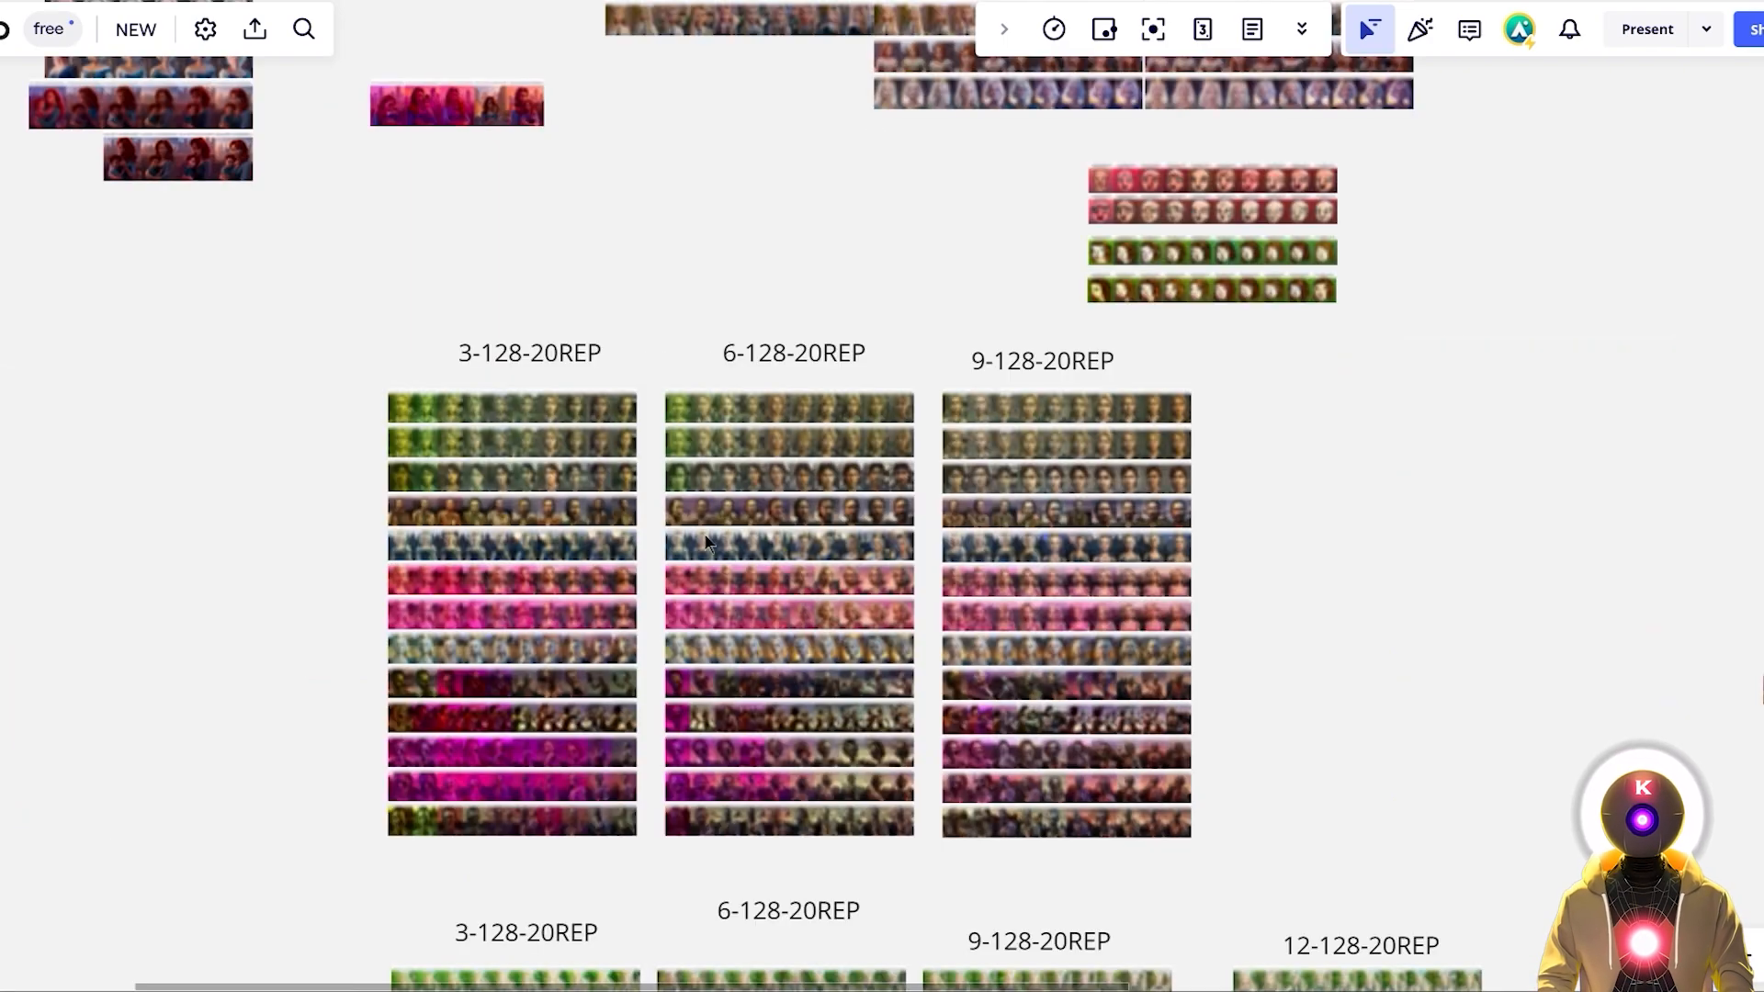
pyautogui.scroll(-2, 776, 506)
pyautogui.hscroll(3, 777, 506)
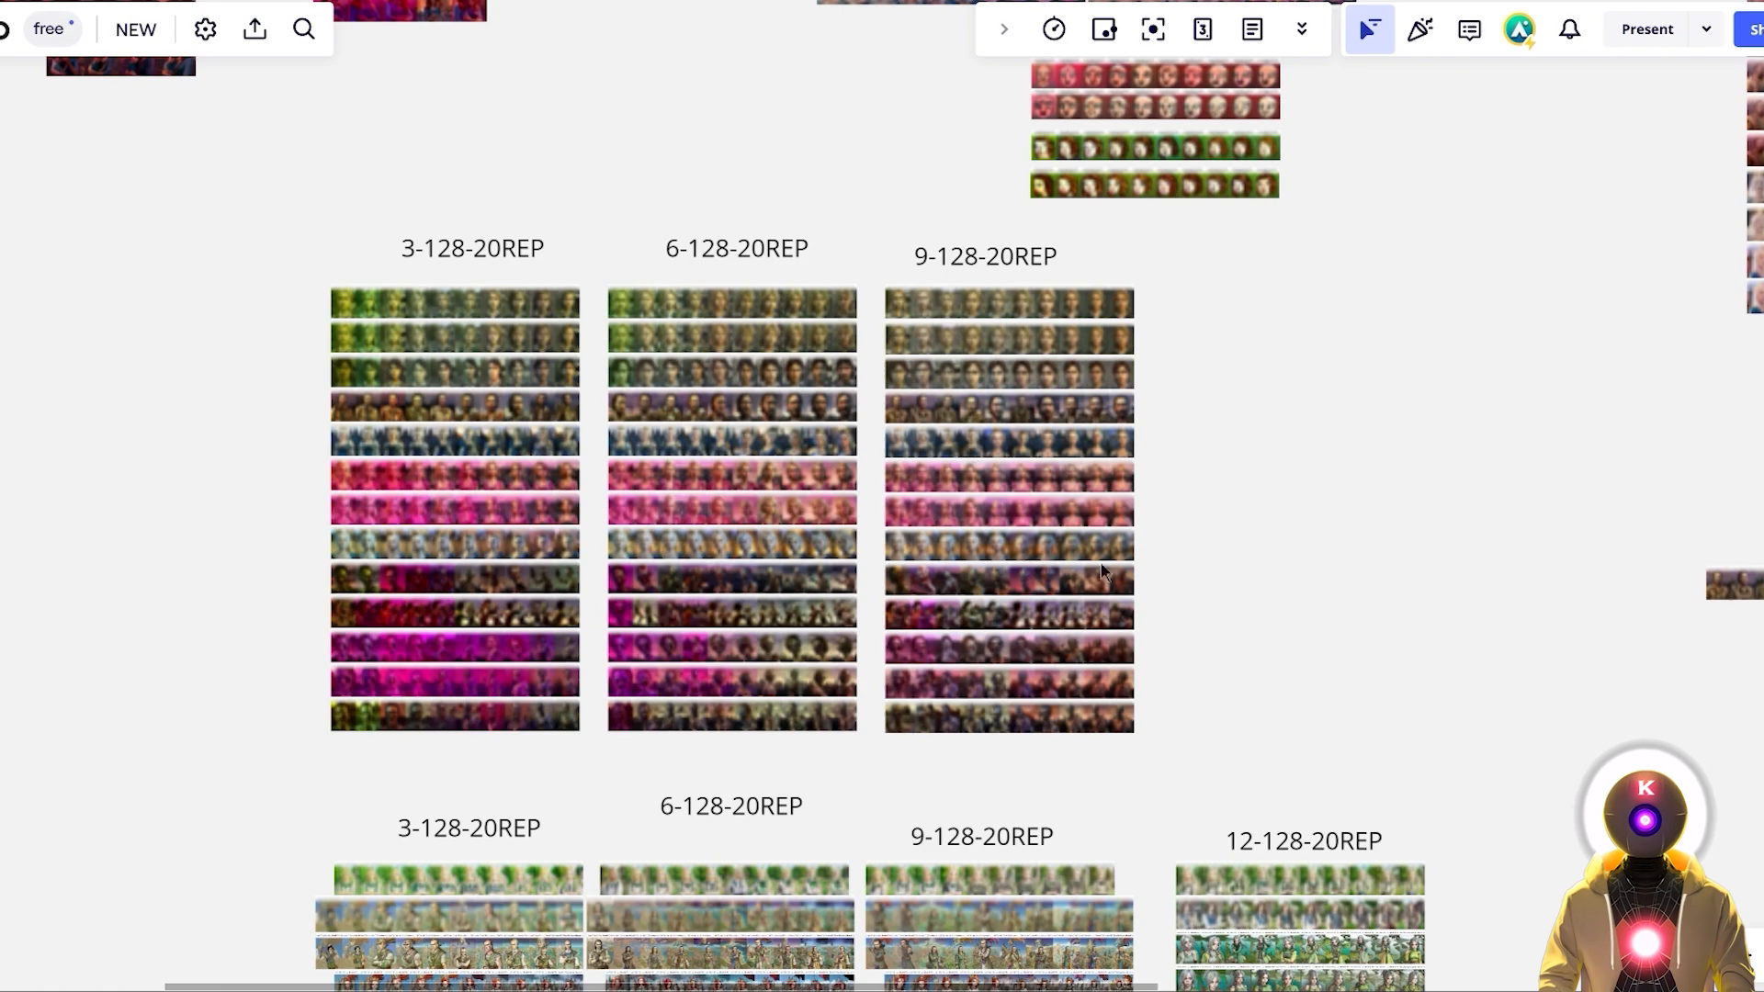
pyautogui.hscroll(1, 858, 505)
pyautogui.scroll(1, 858, 505)
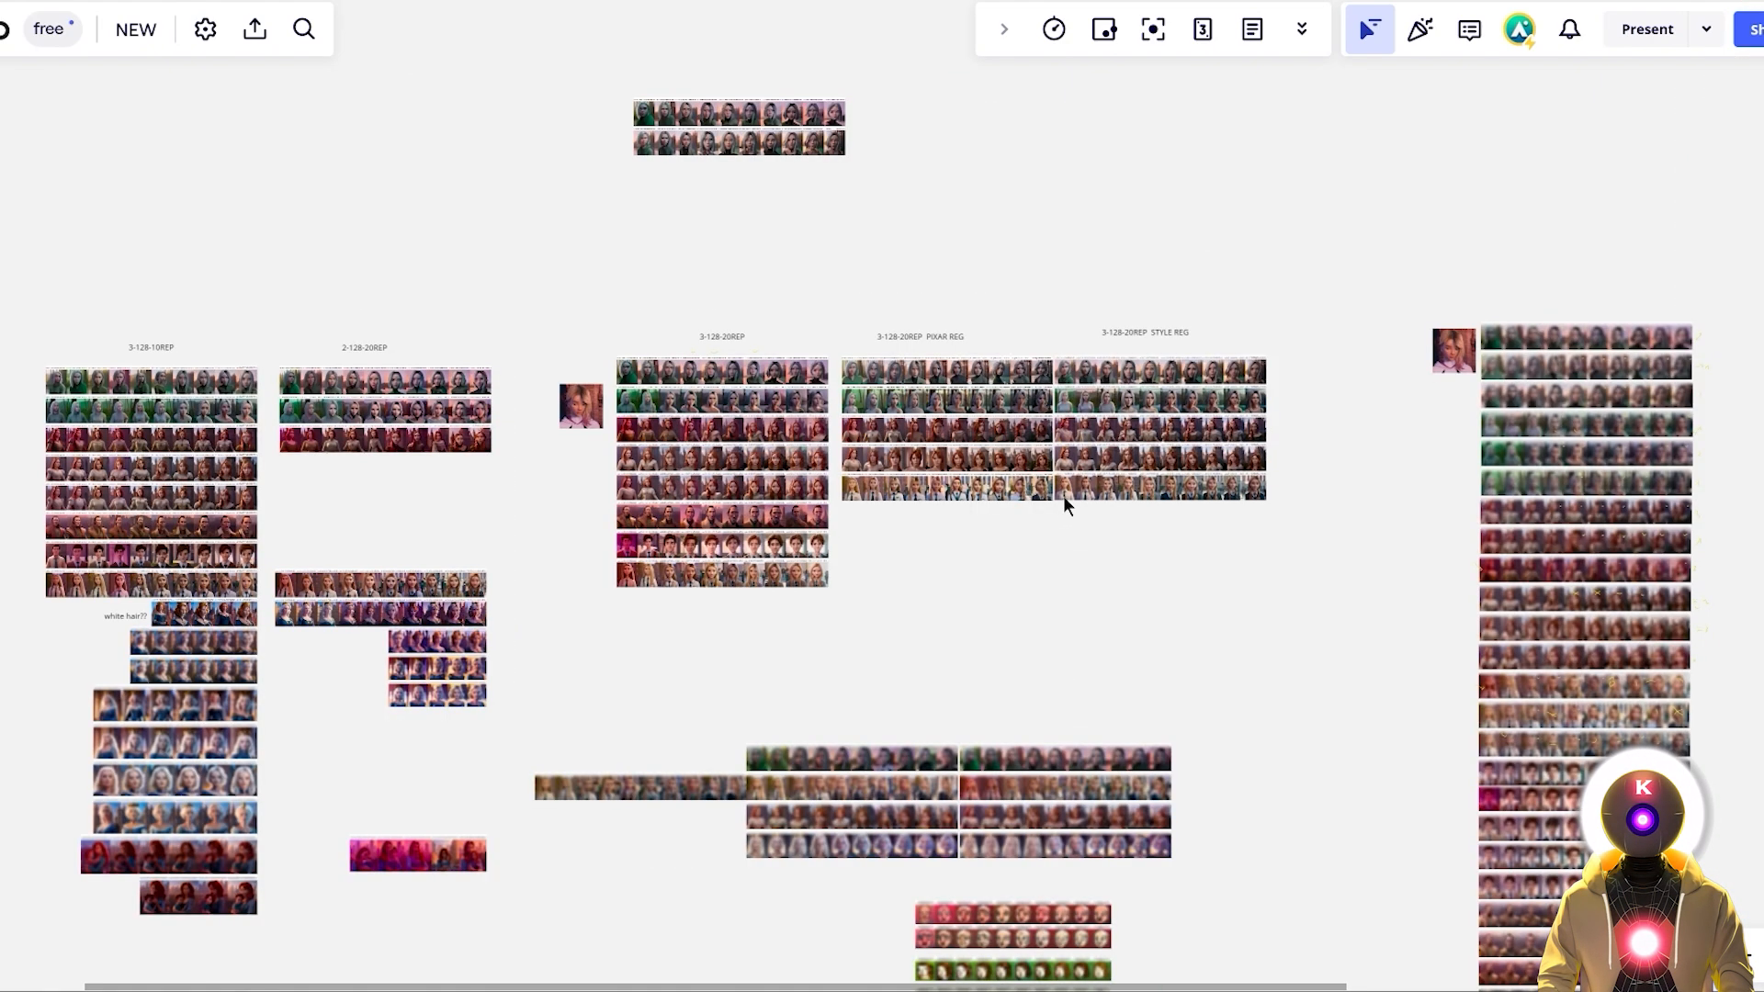
pyautogui.scroll(2, 1066, 496)
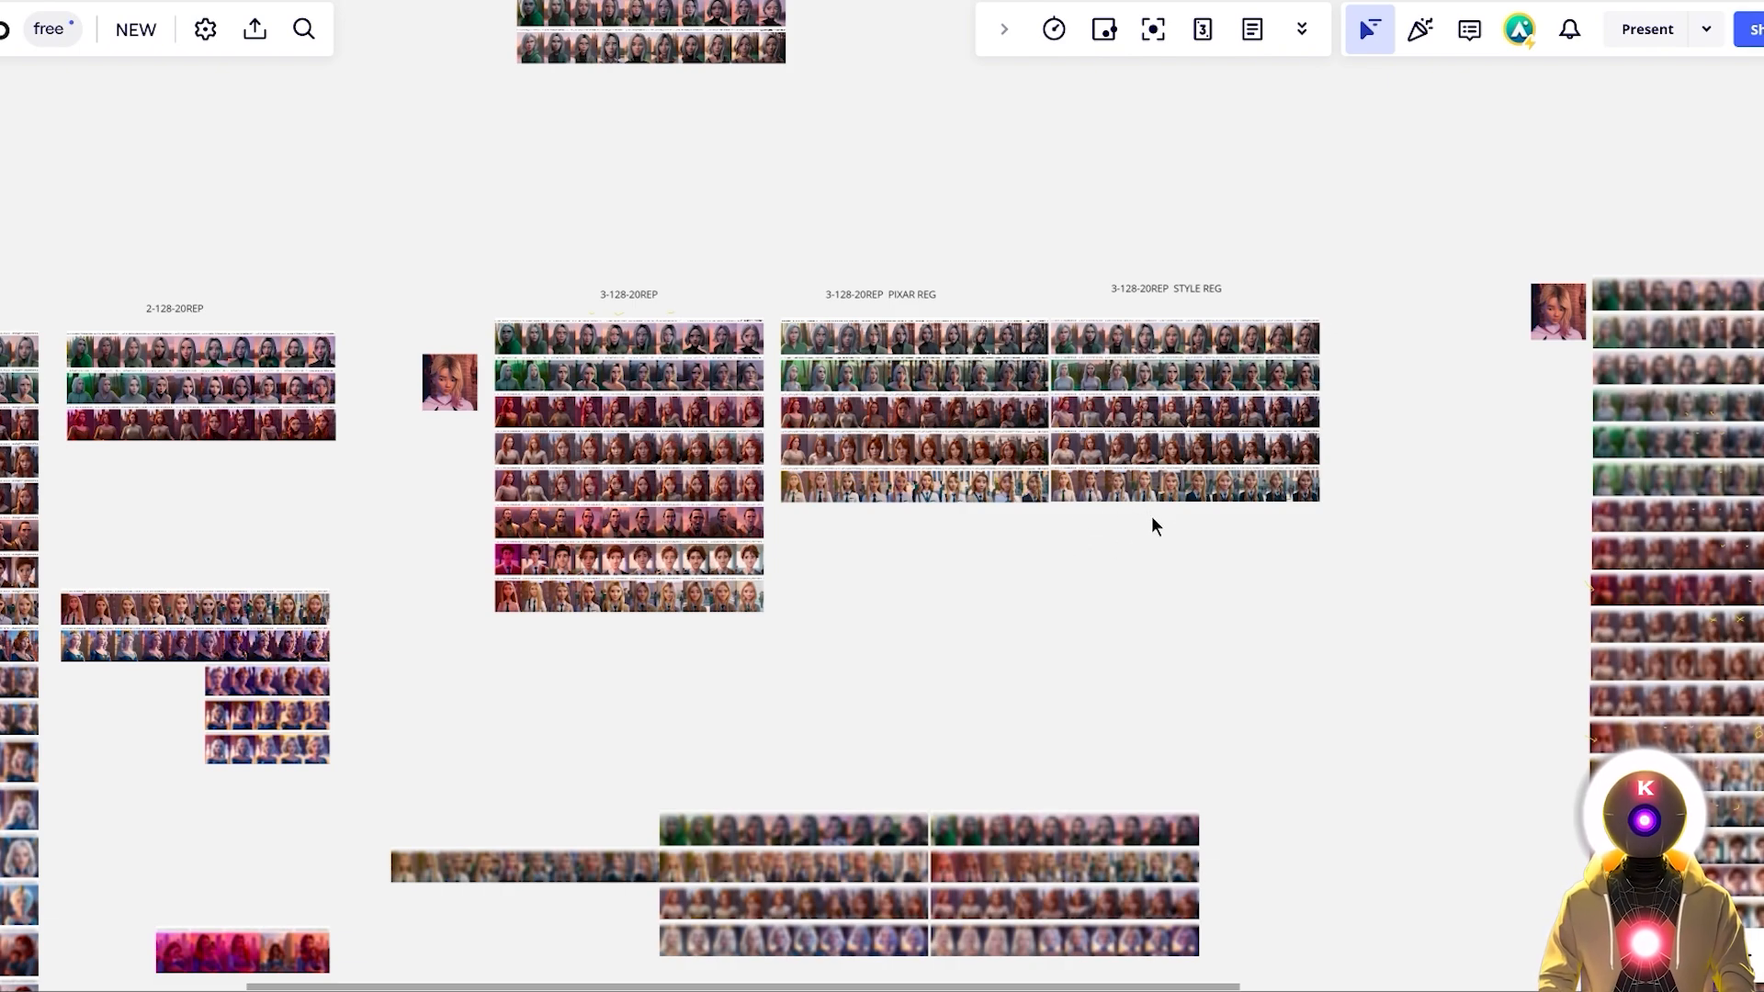
pyautogui.scroll(2, 1103, 597)
pyautogui.hscroll(2, 1102, 597)
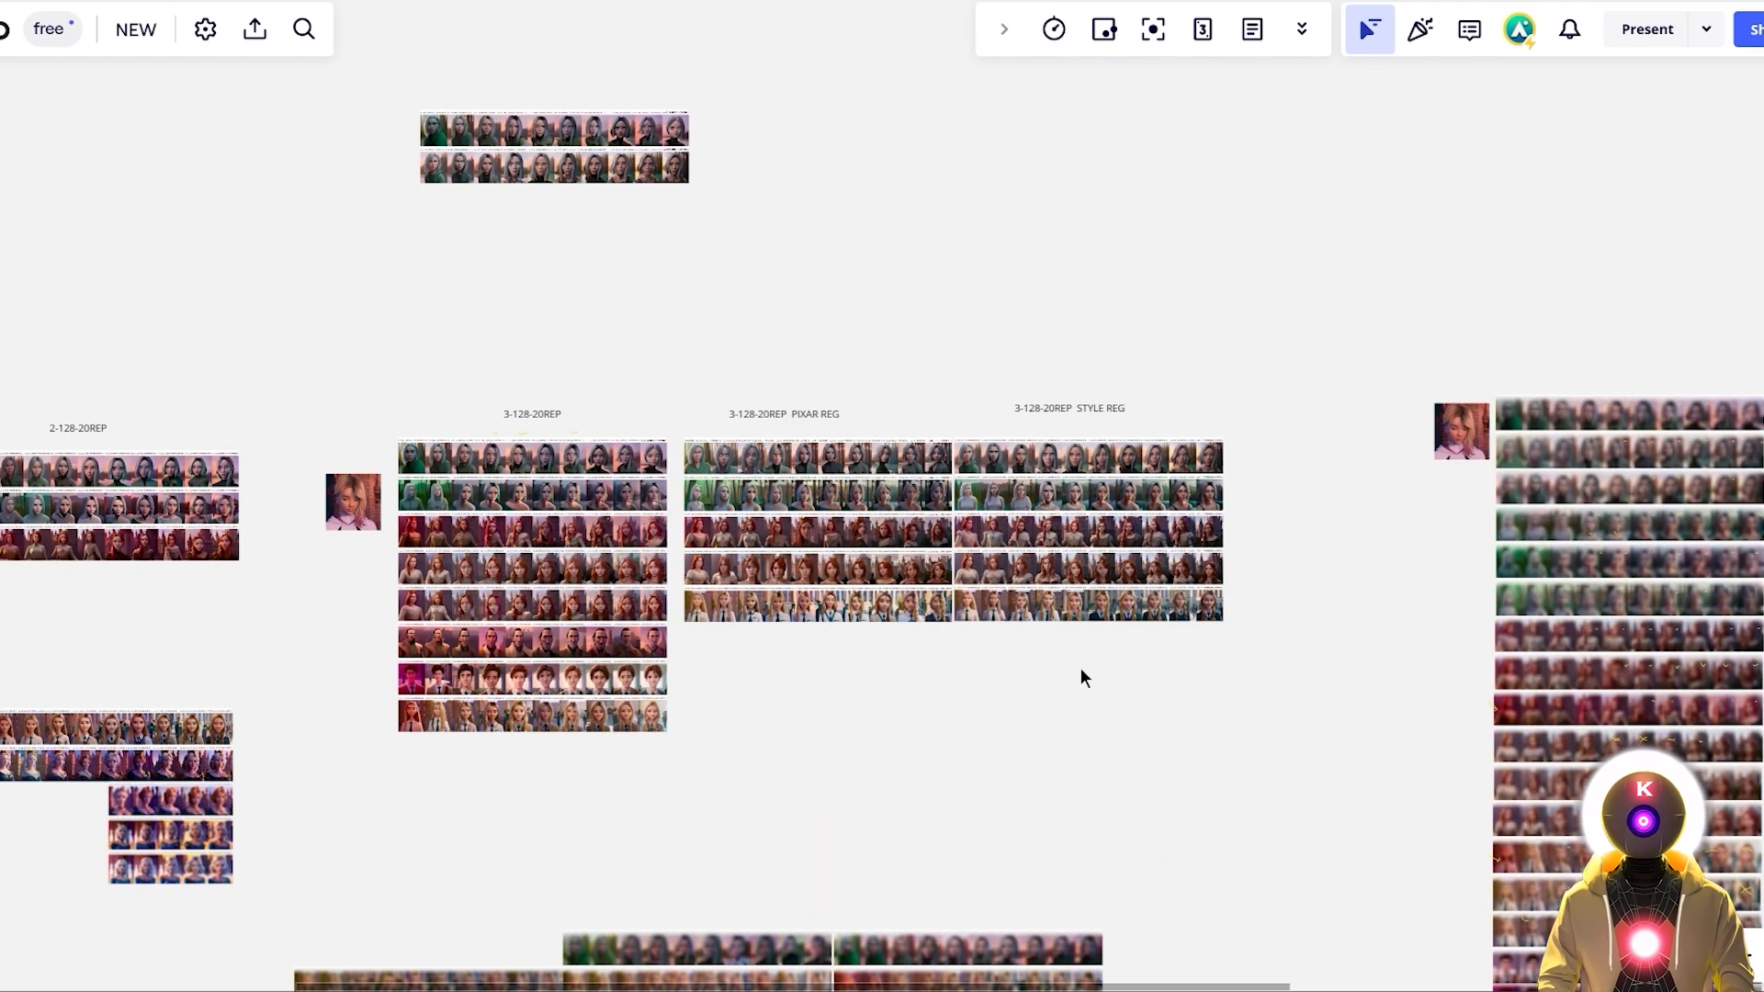
pyautogui.scroll(-2, 930, 594)
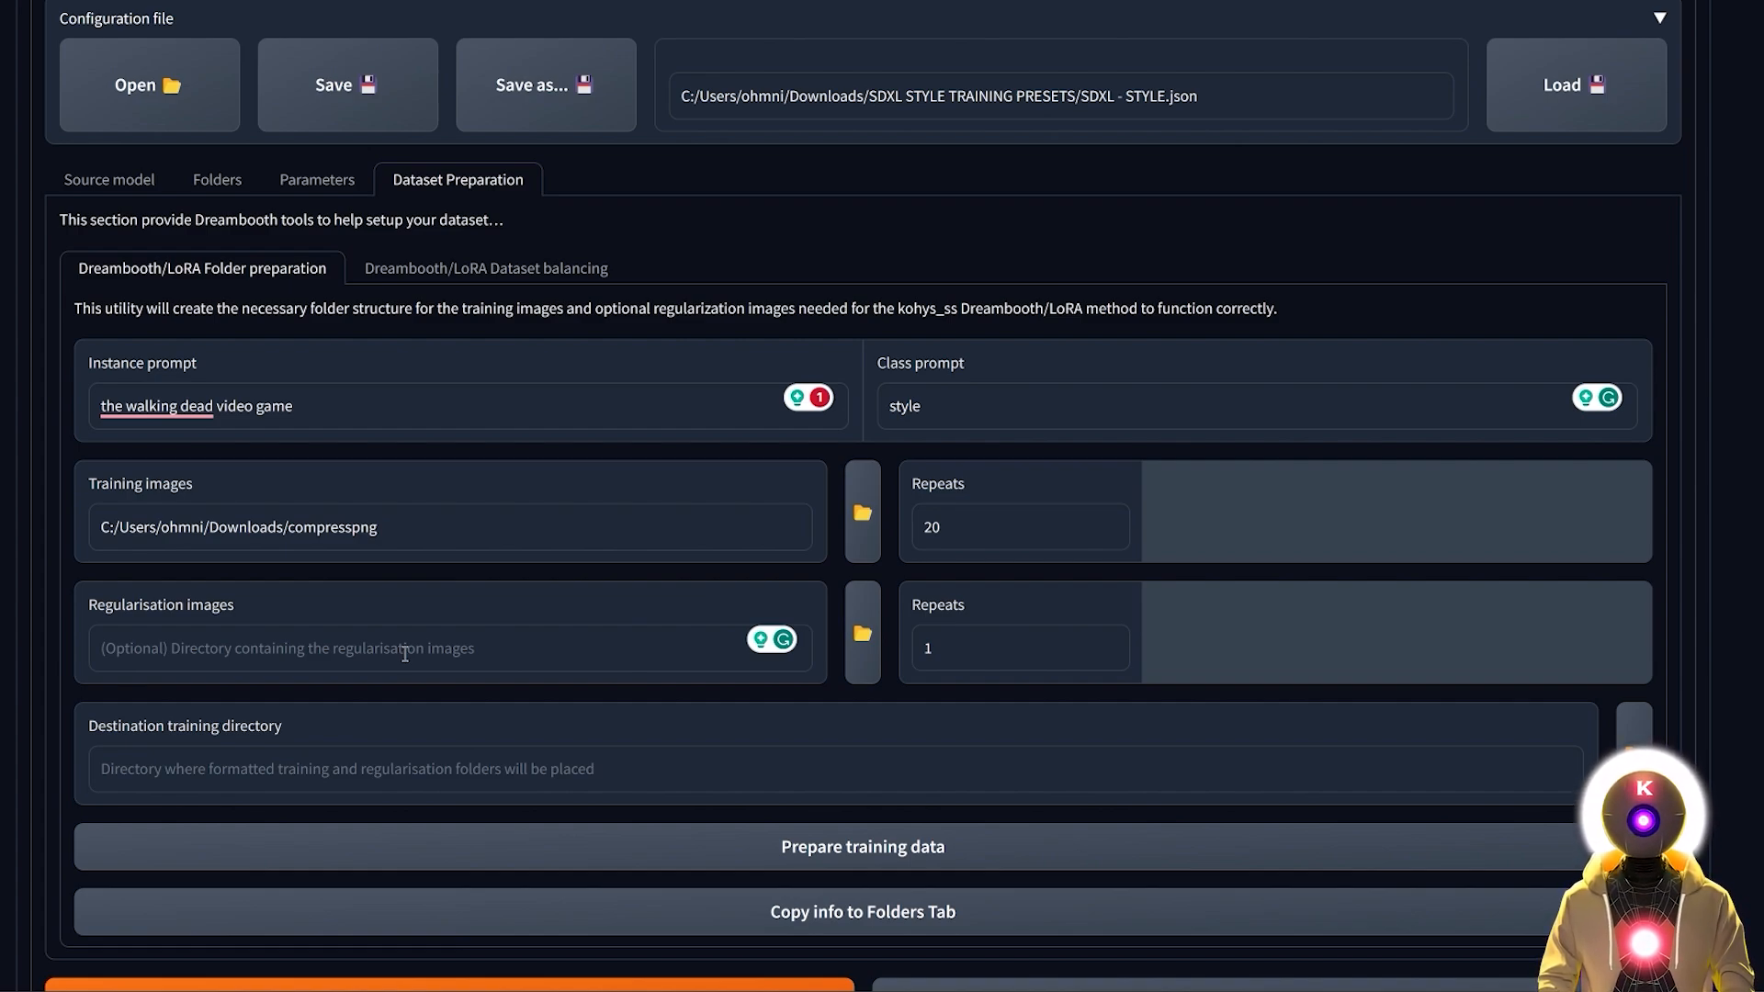
# Step: Back in Kohya, set the destination training directory to Downloads/WALKING, prepare the training data and inspect the generated img folder
pyautogui.click(405, 653)
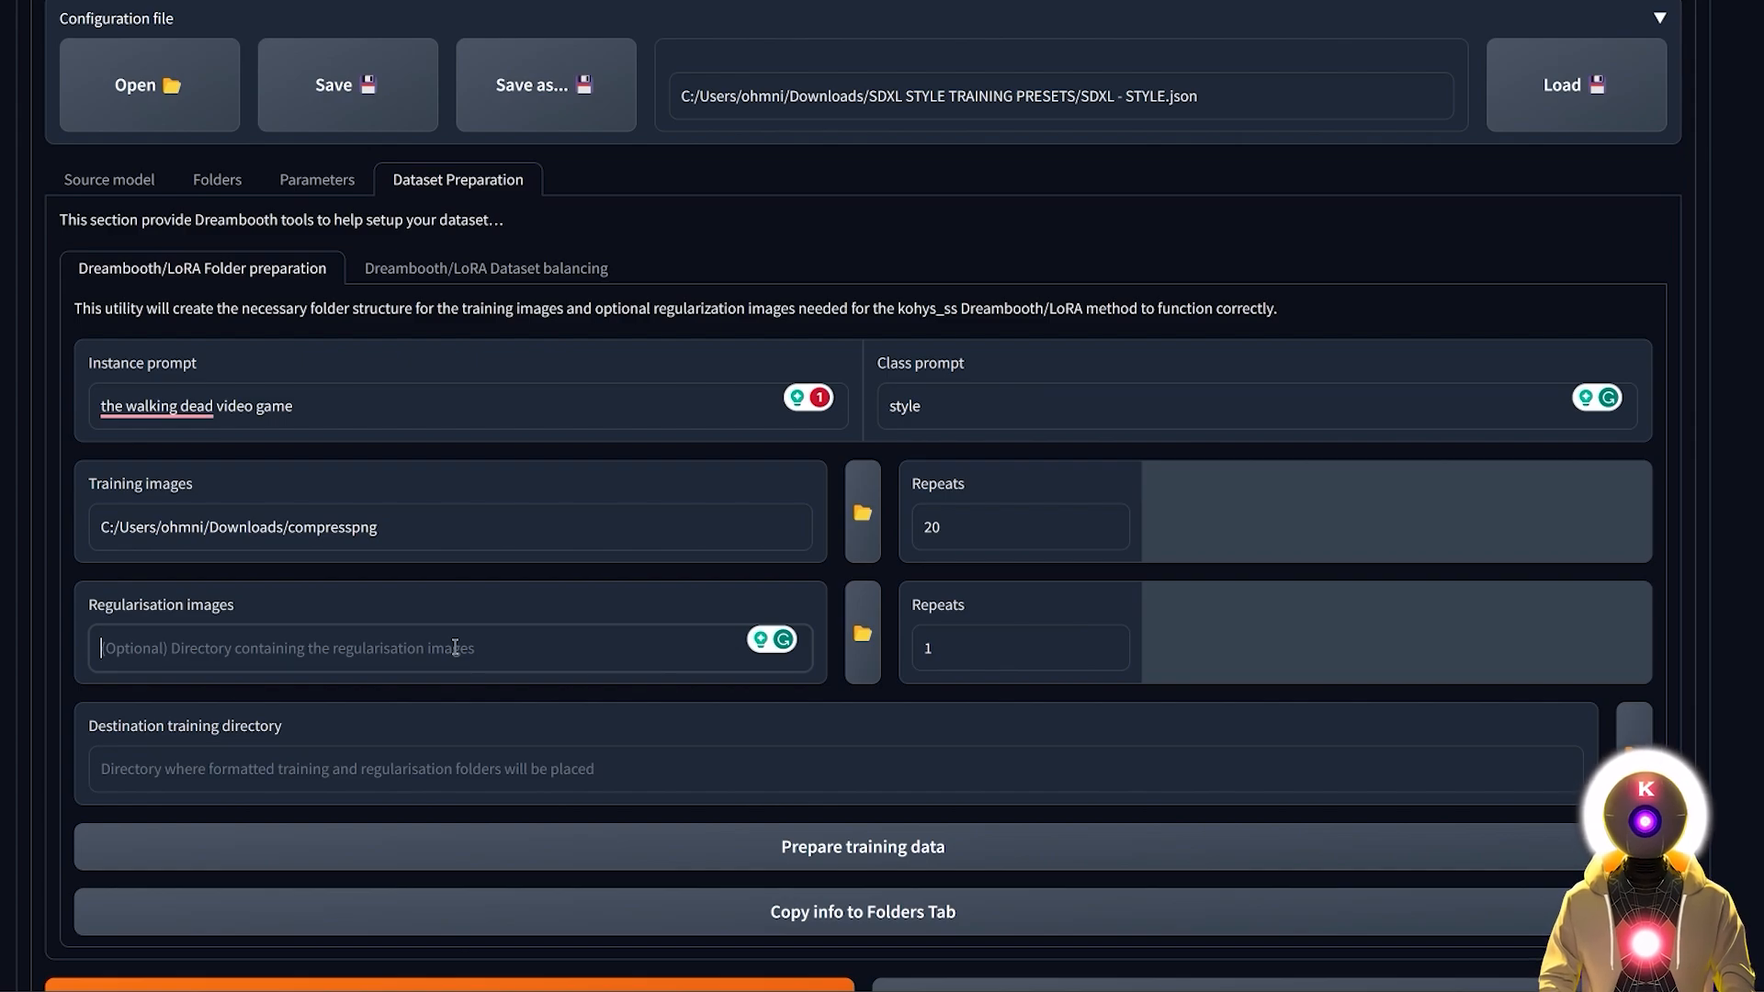
pyautogui.click(1625, 740)
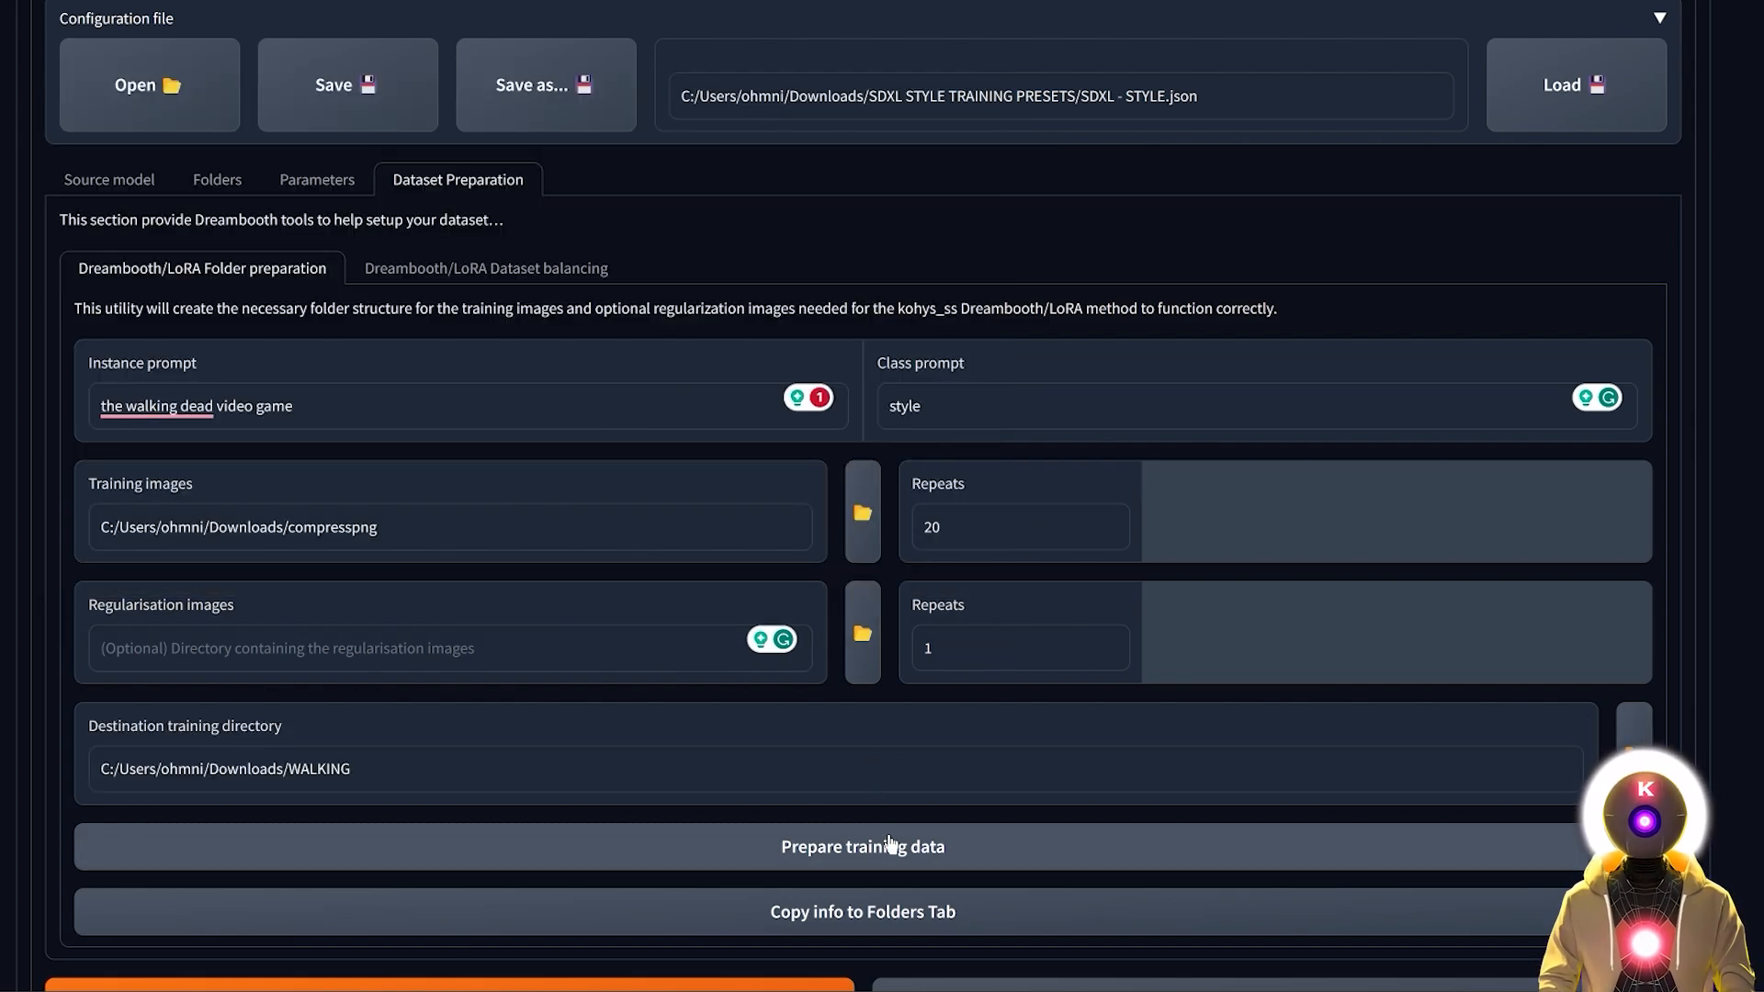
pyautogui.click(891, 850)
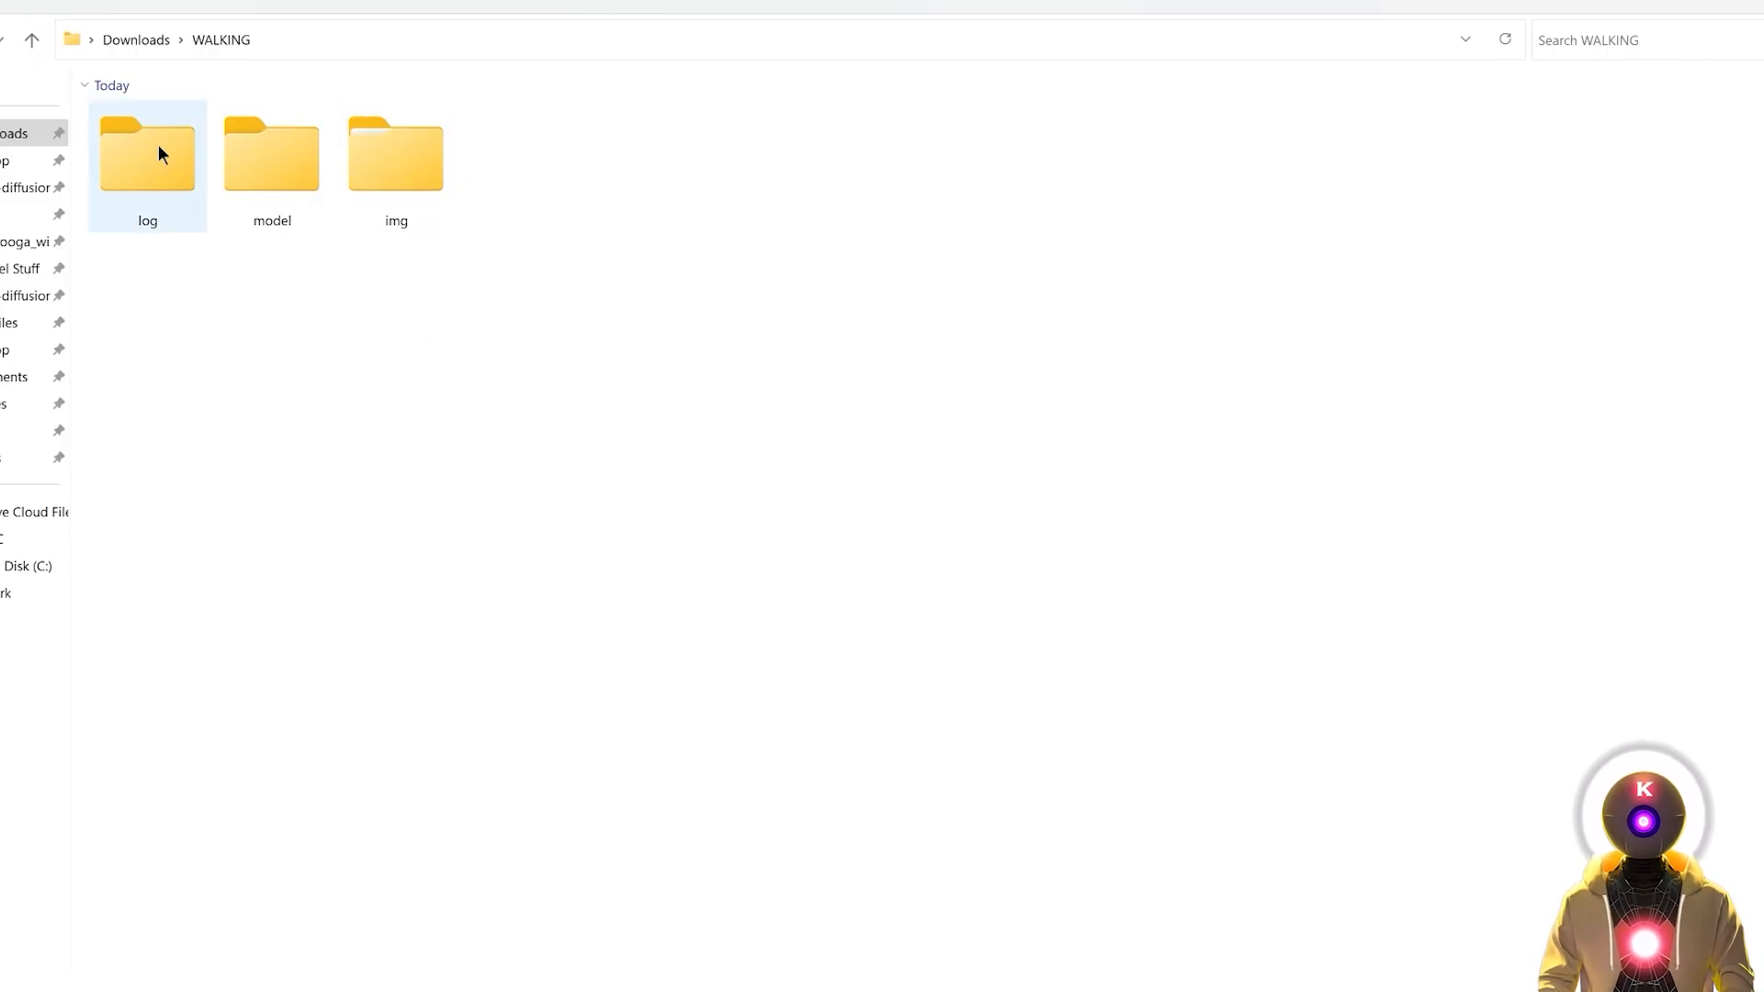
pyautogui.doubleClick(371, 171)
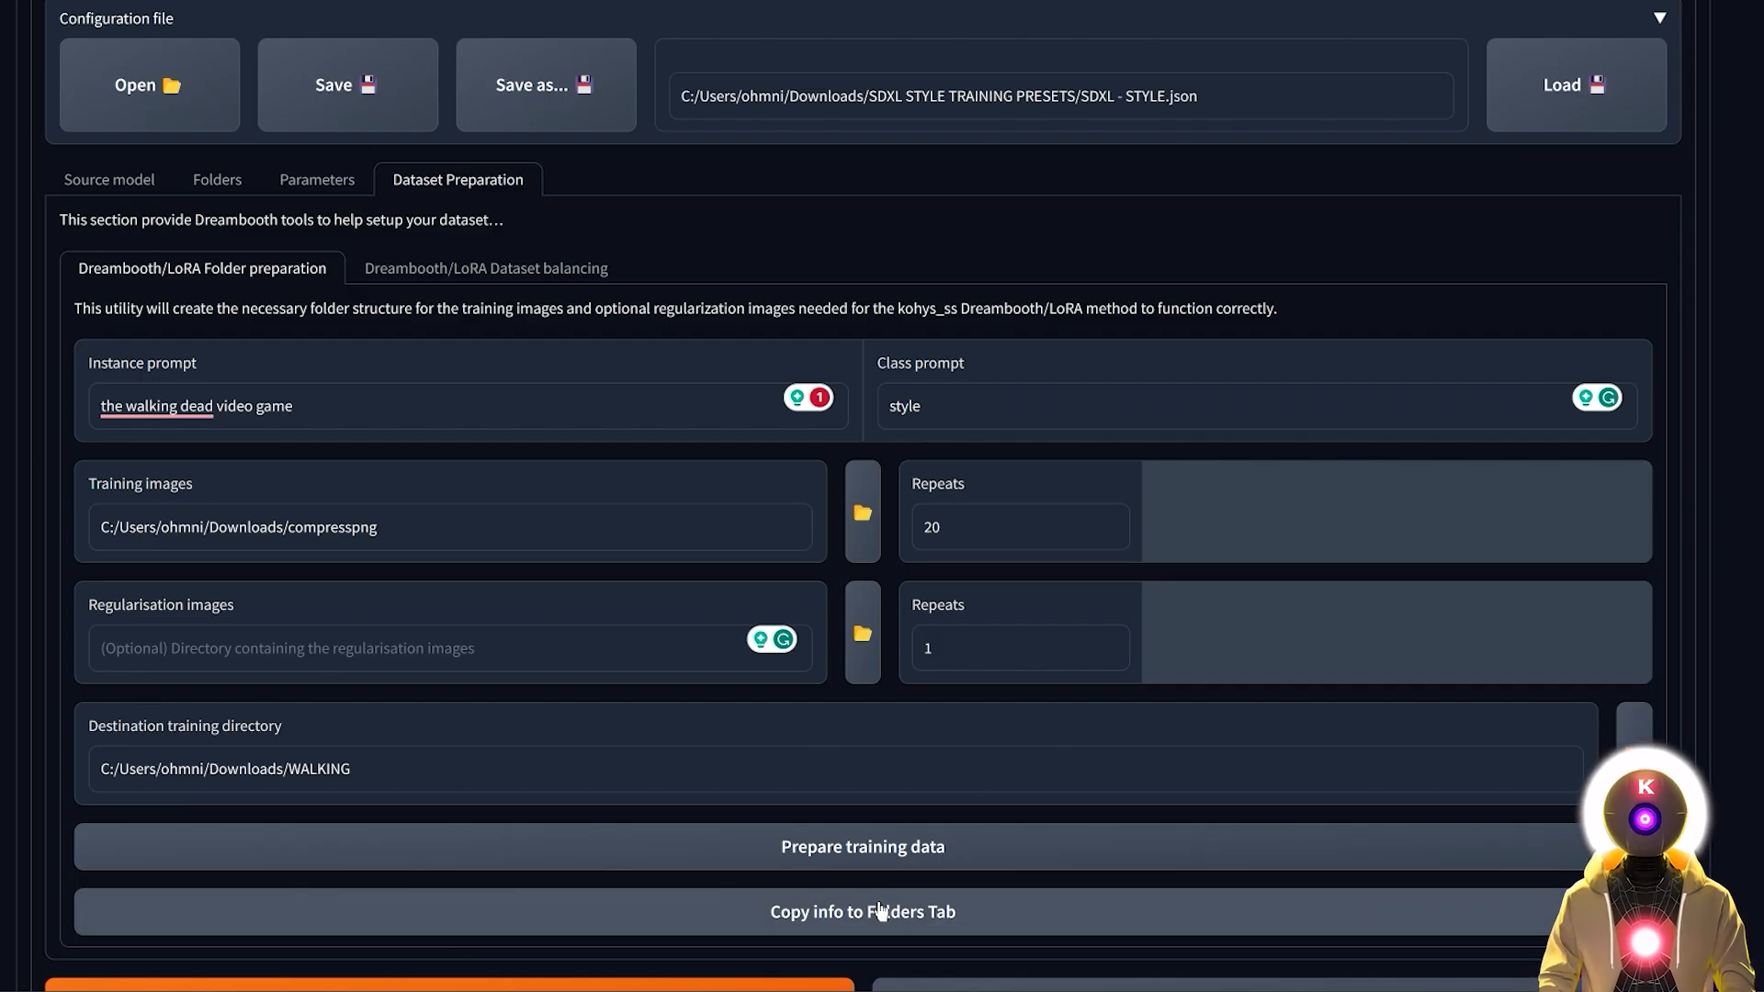
# Step: Copy the prepared dataset paths to the training folder settings and set the model output name to THE_WALKING_DEAD_VIDEO_GAME_STYLE
pyautogui.click(873, 920)
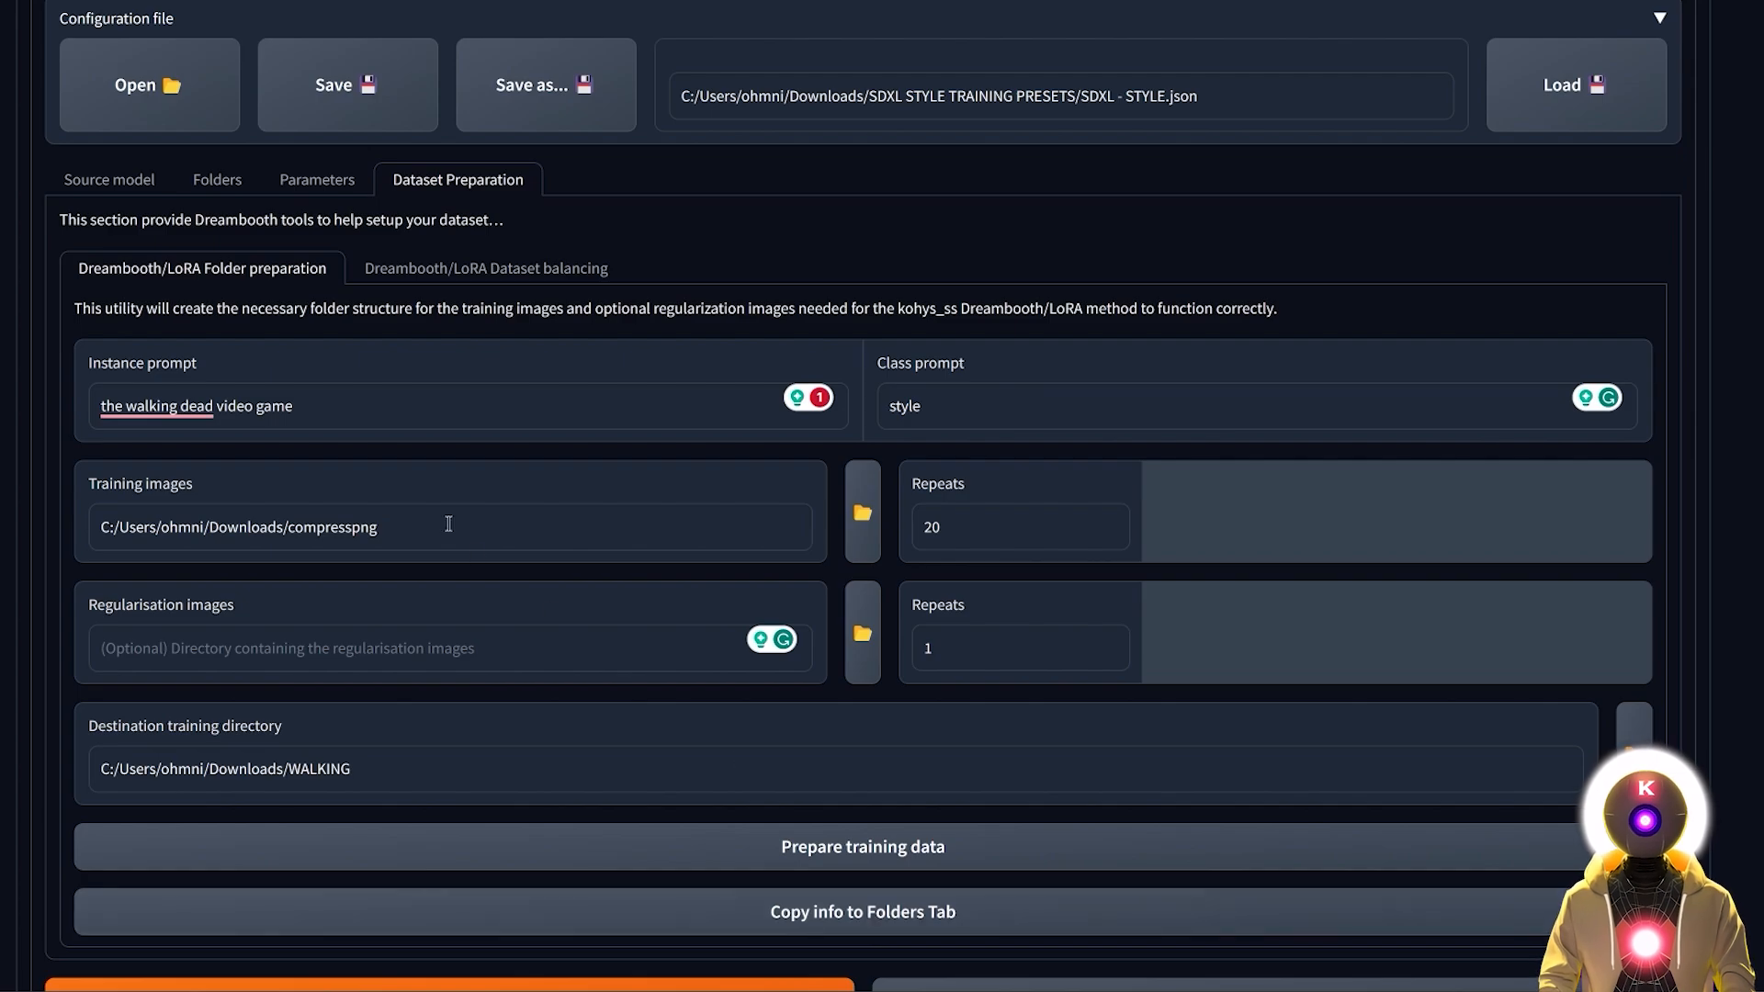
pyautogui.click(217, 184)
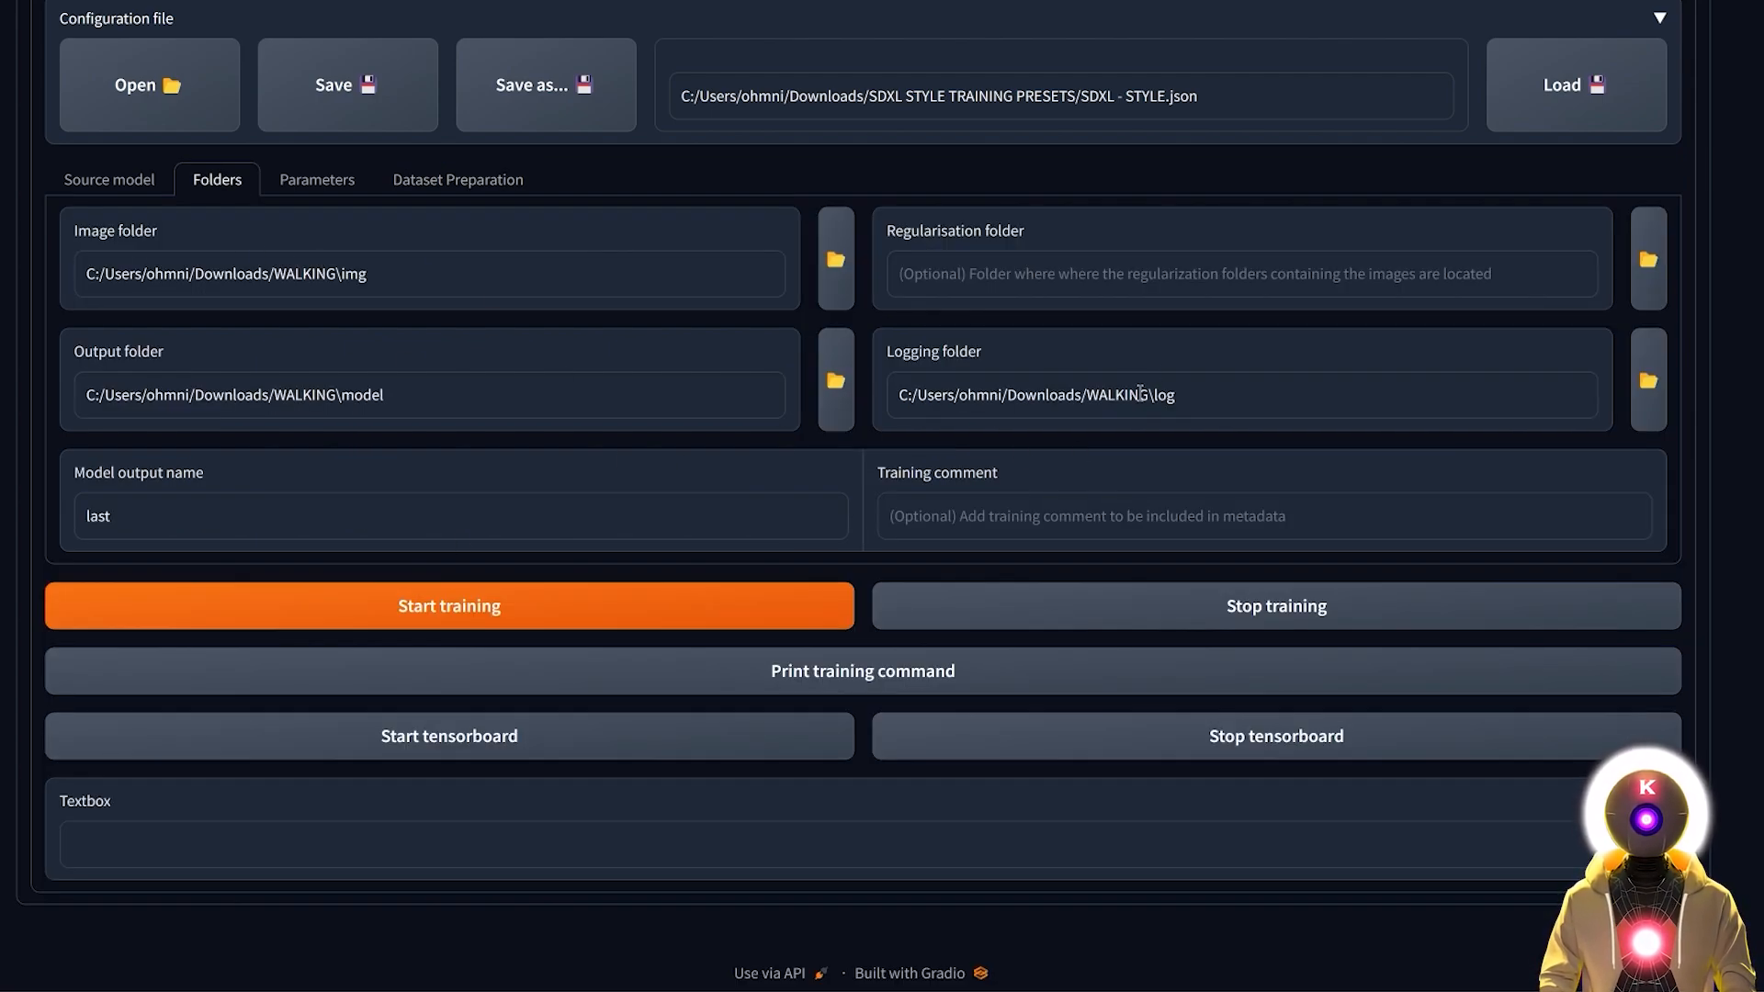
pyautogui.doubleClick(127, 515)
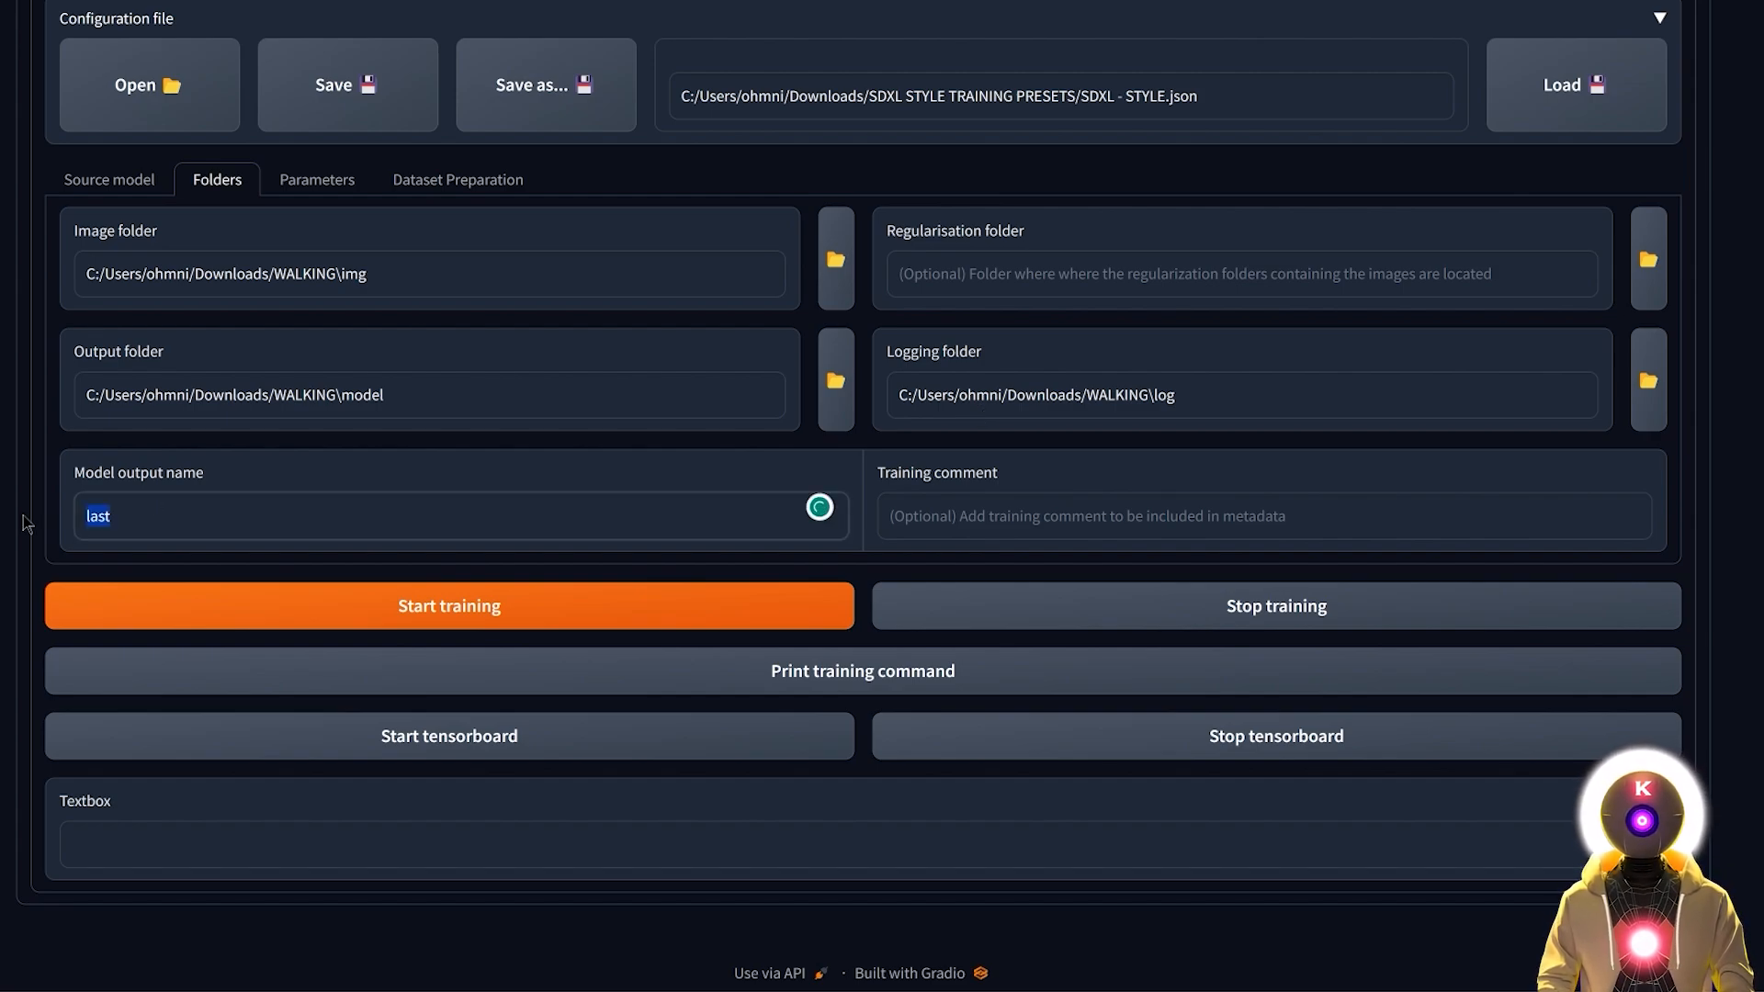
pyautogui.press('BackSpace')
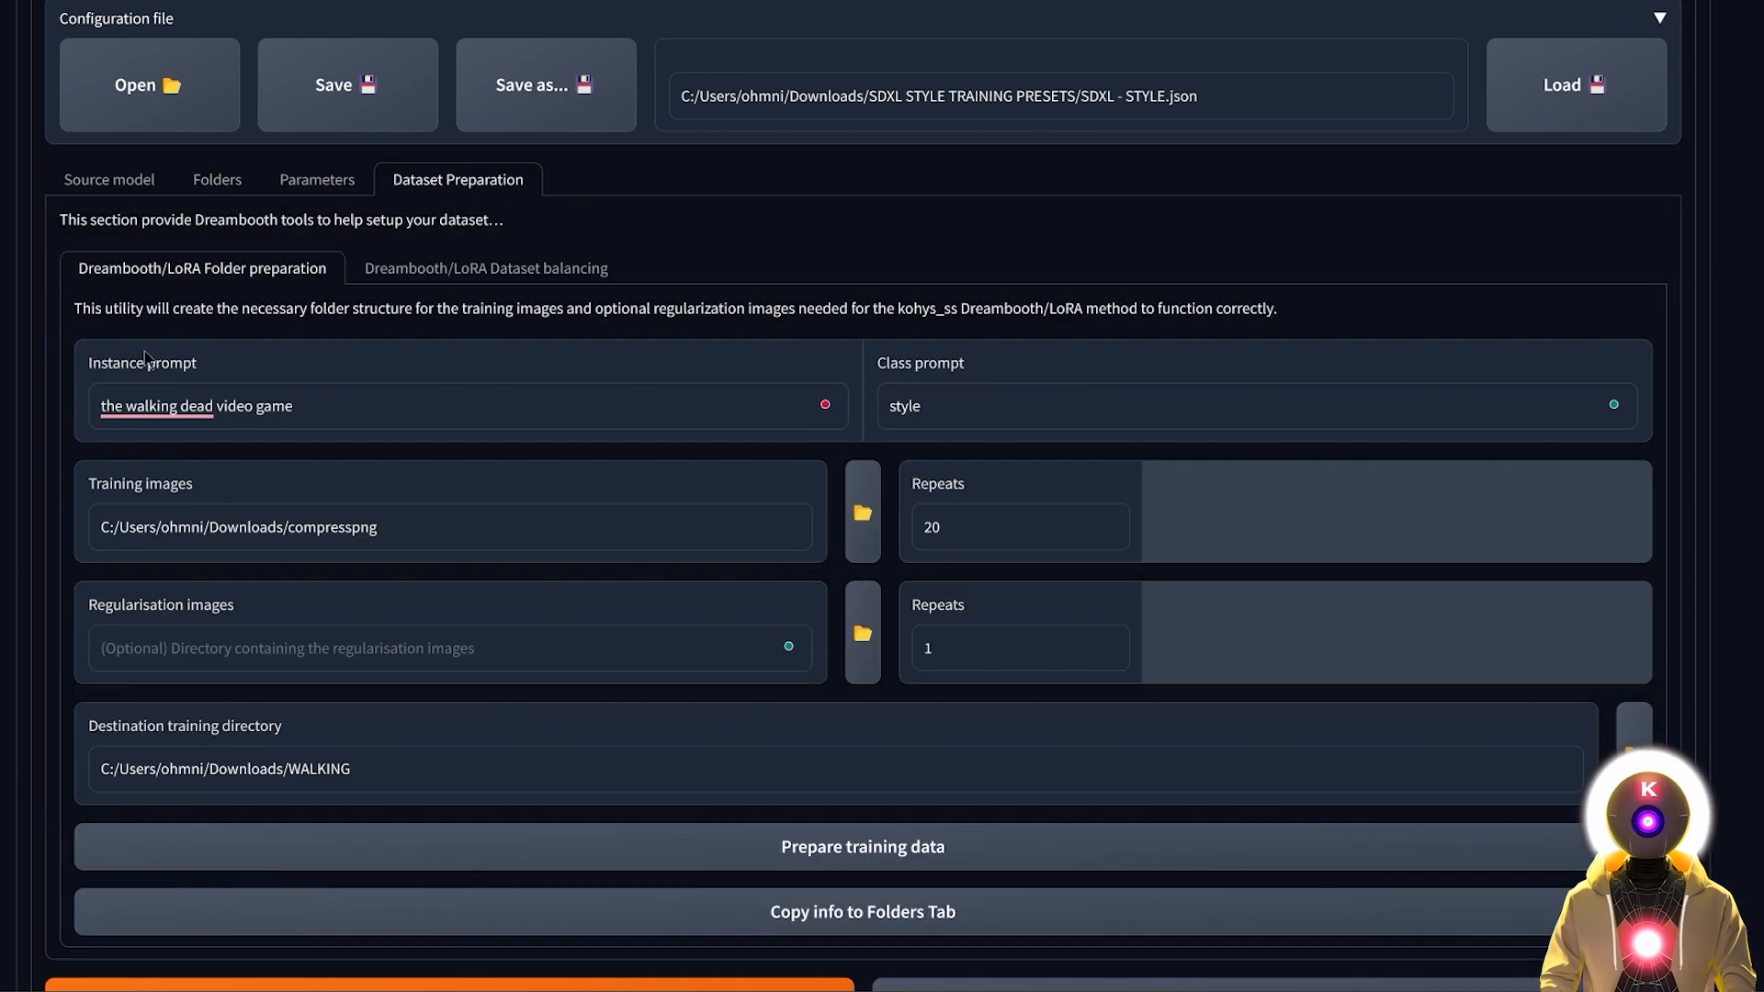
pyautogui.click(457, 179)
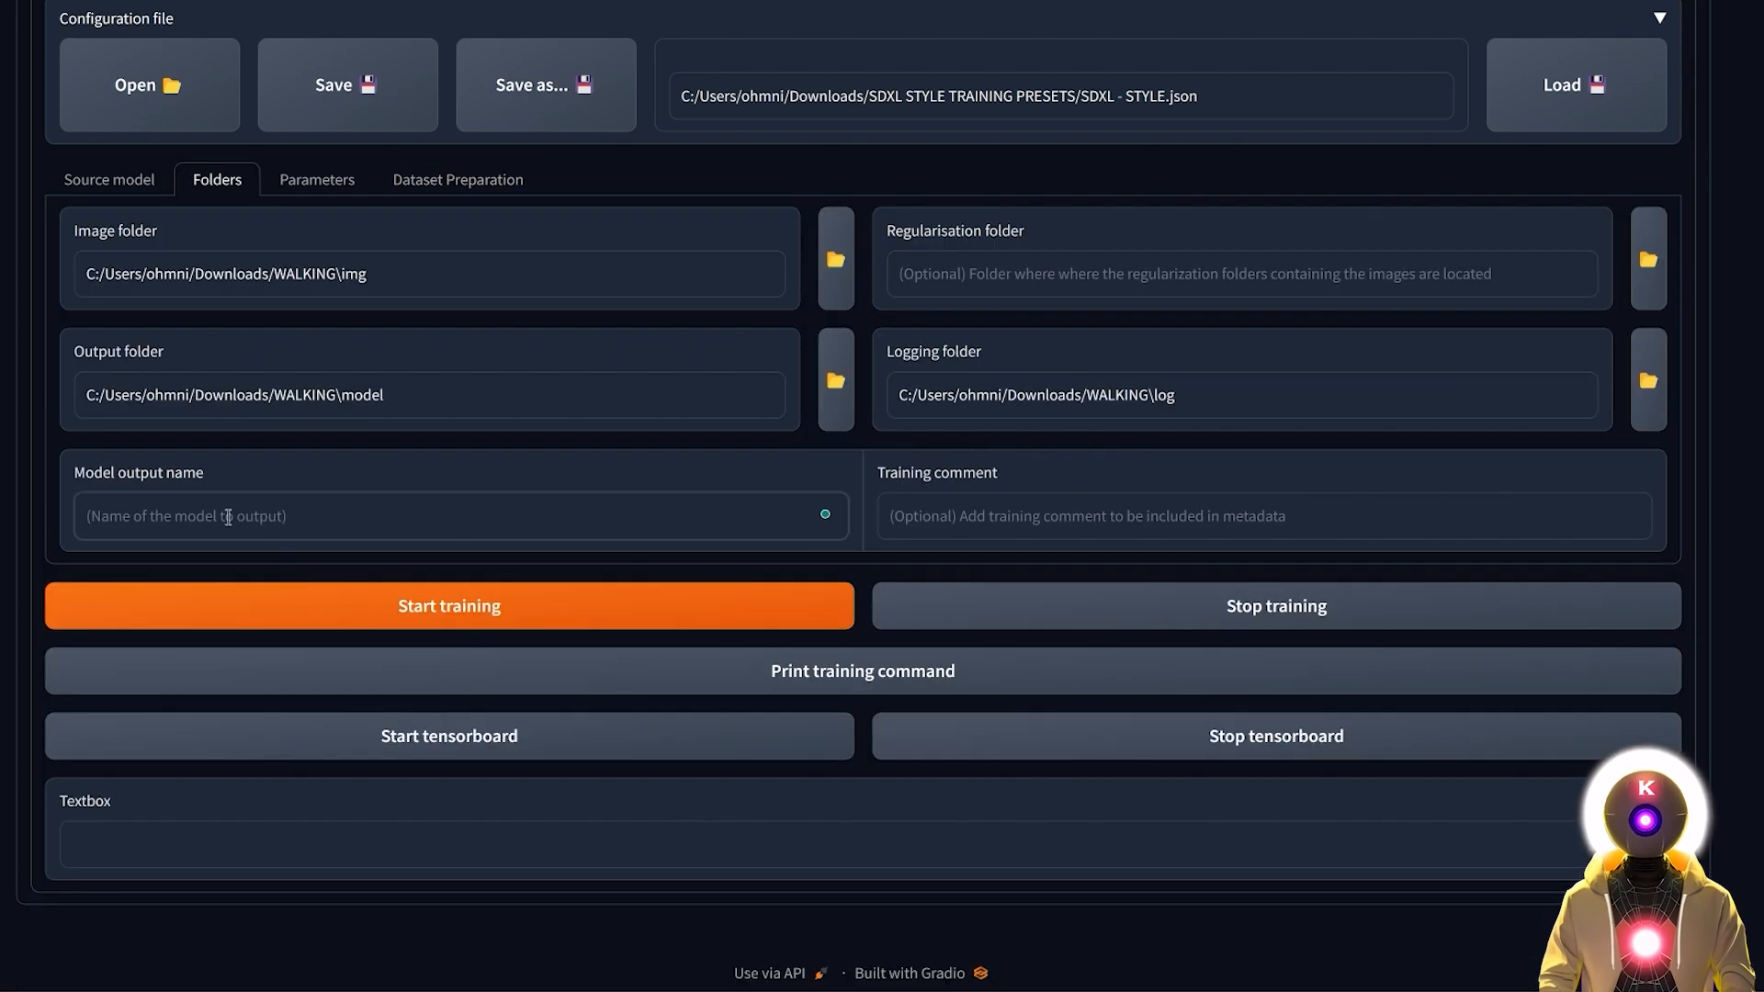
pyautogui.write('THE_WALKING_DEAD_VIDEO_GAME_STYLE')
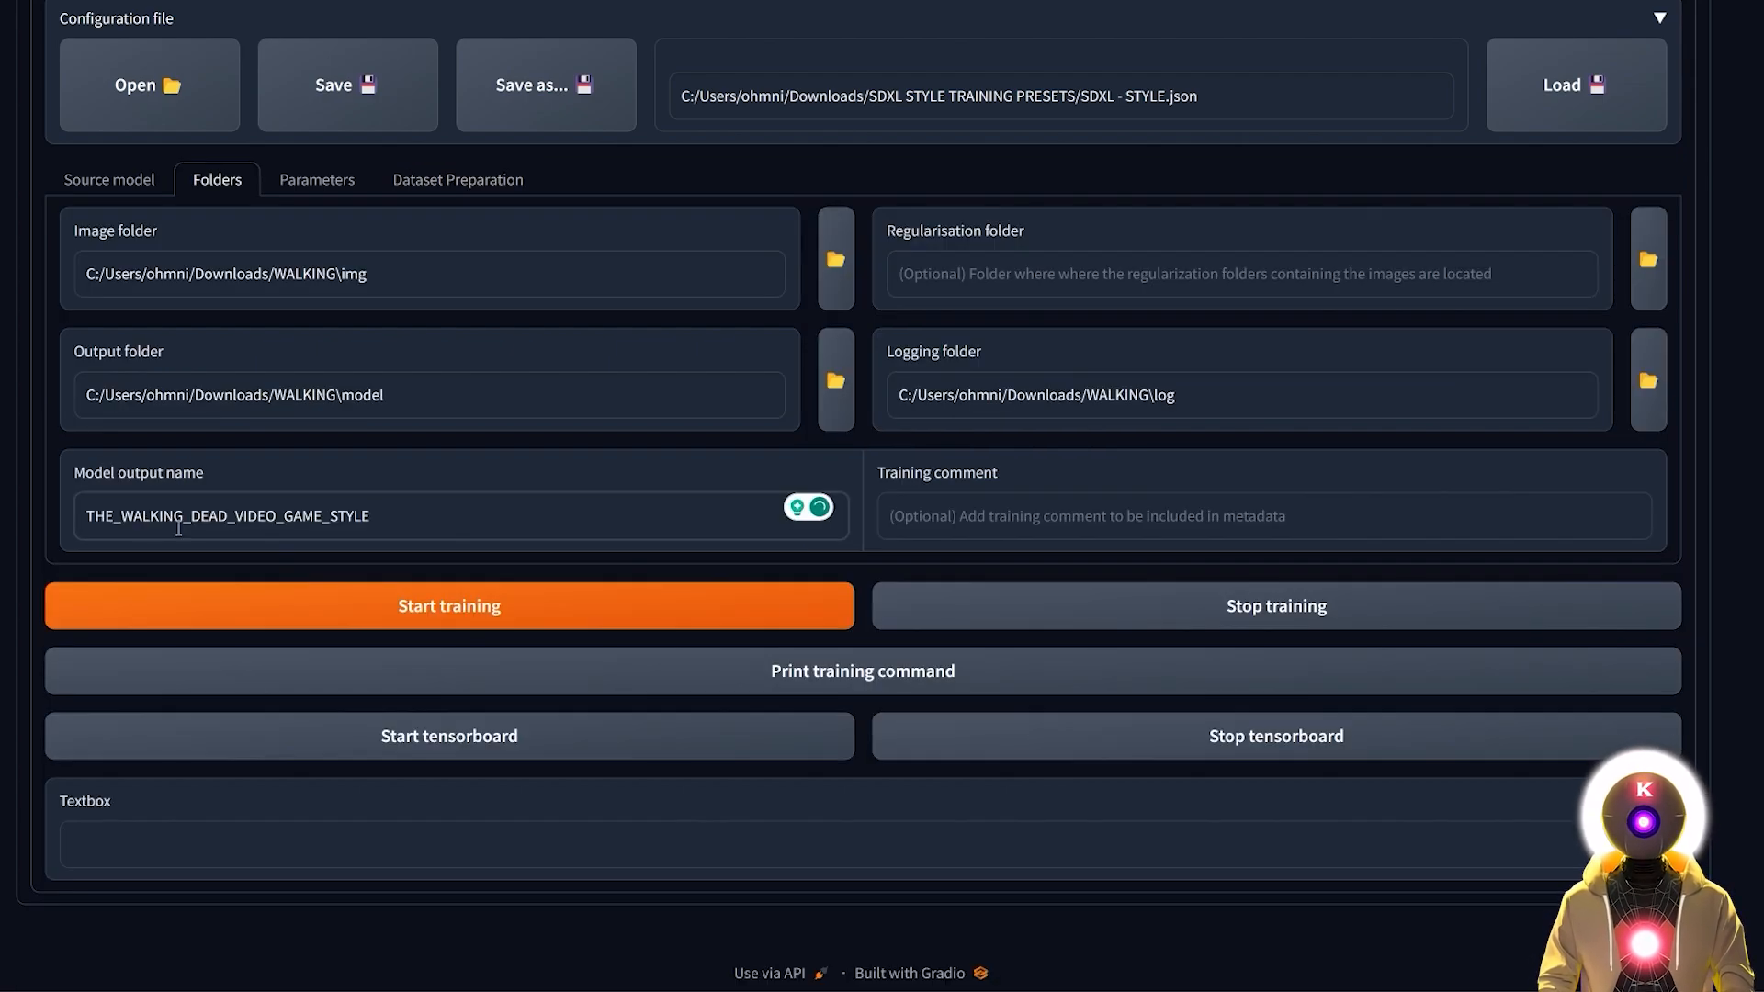
pyautogui.moveTo(452, 530); pyautogui.dragTo(61, 537)
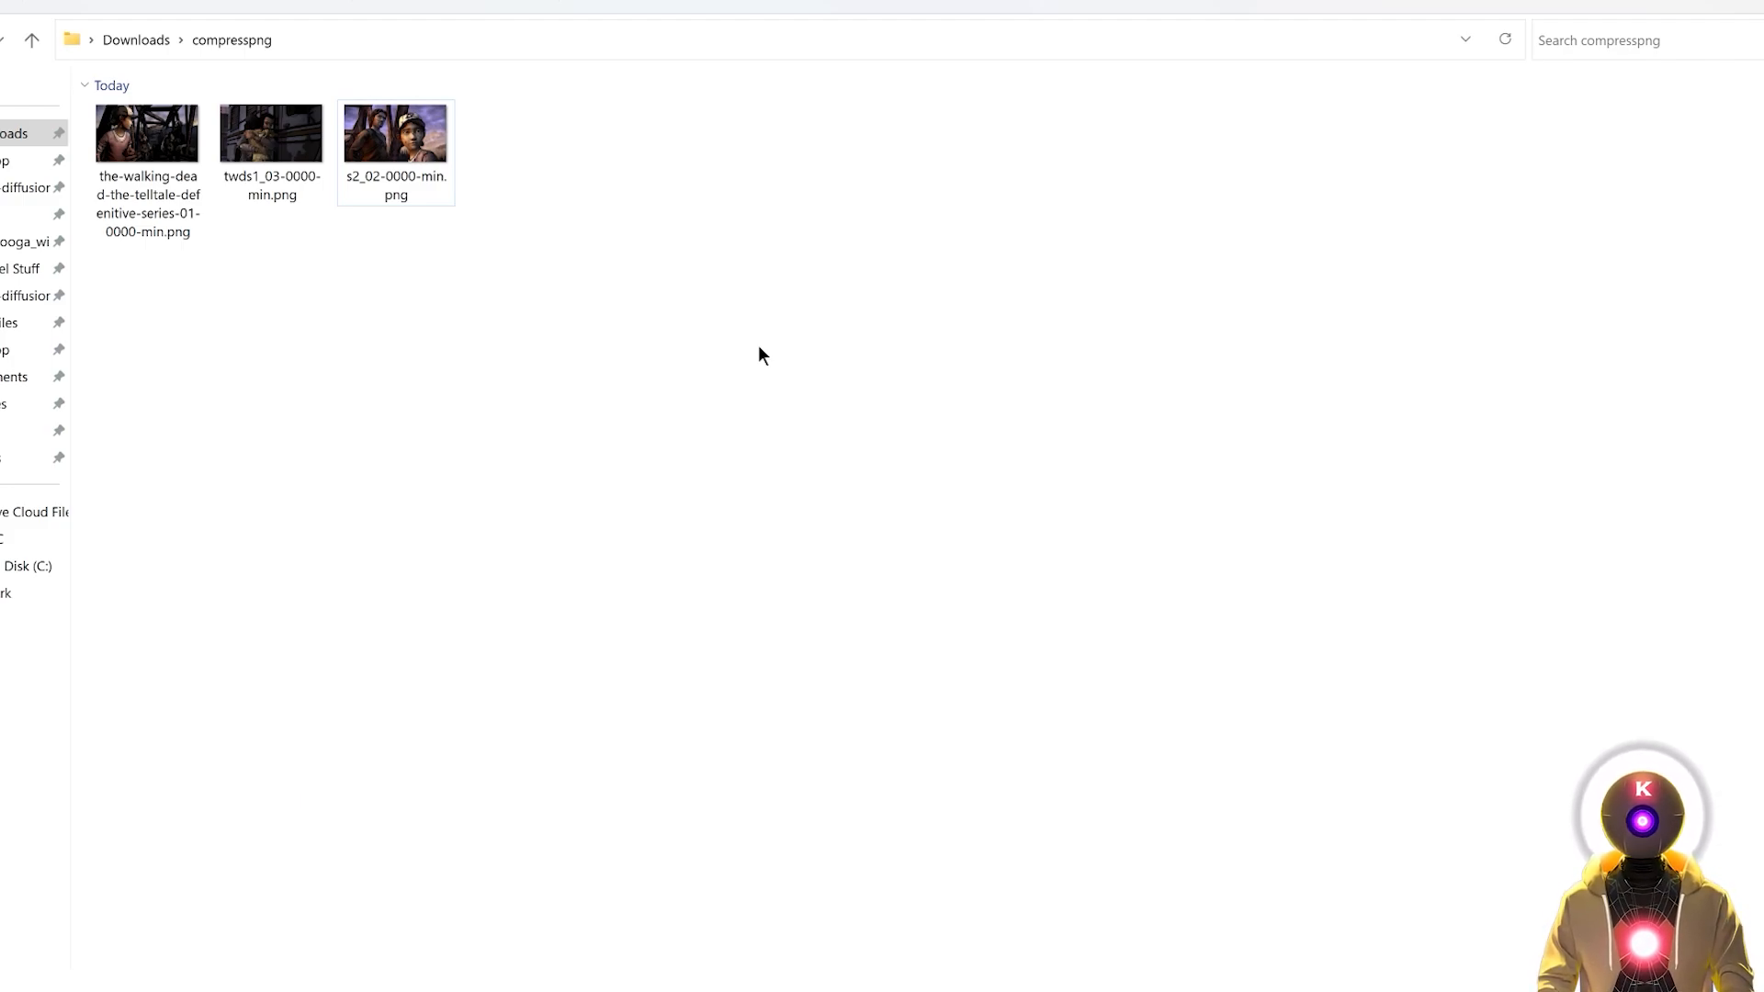
pyautogui.rightClick(507, 183)
pyautogui.moveTo(650, 586)
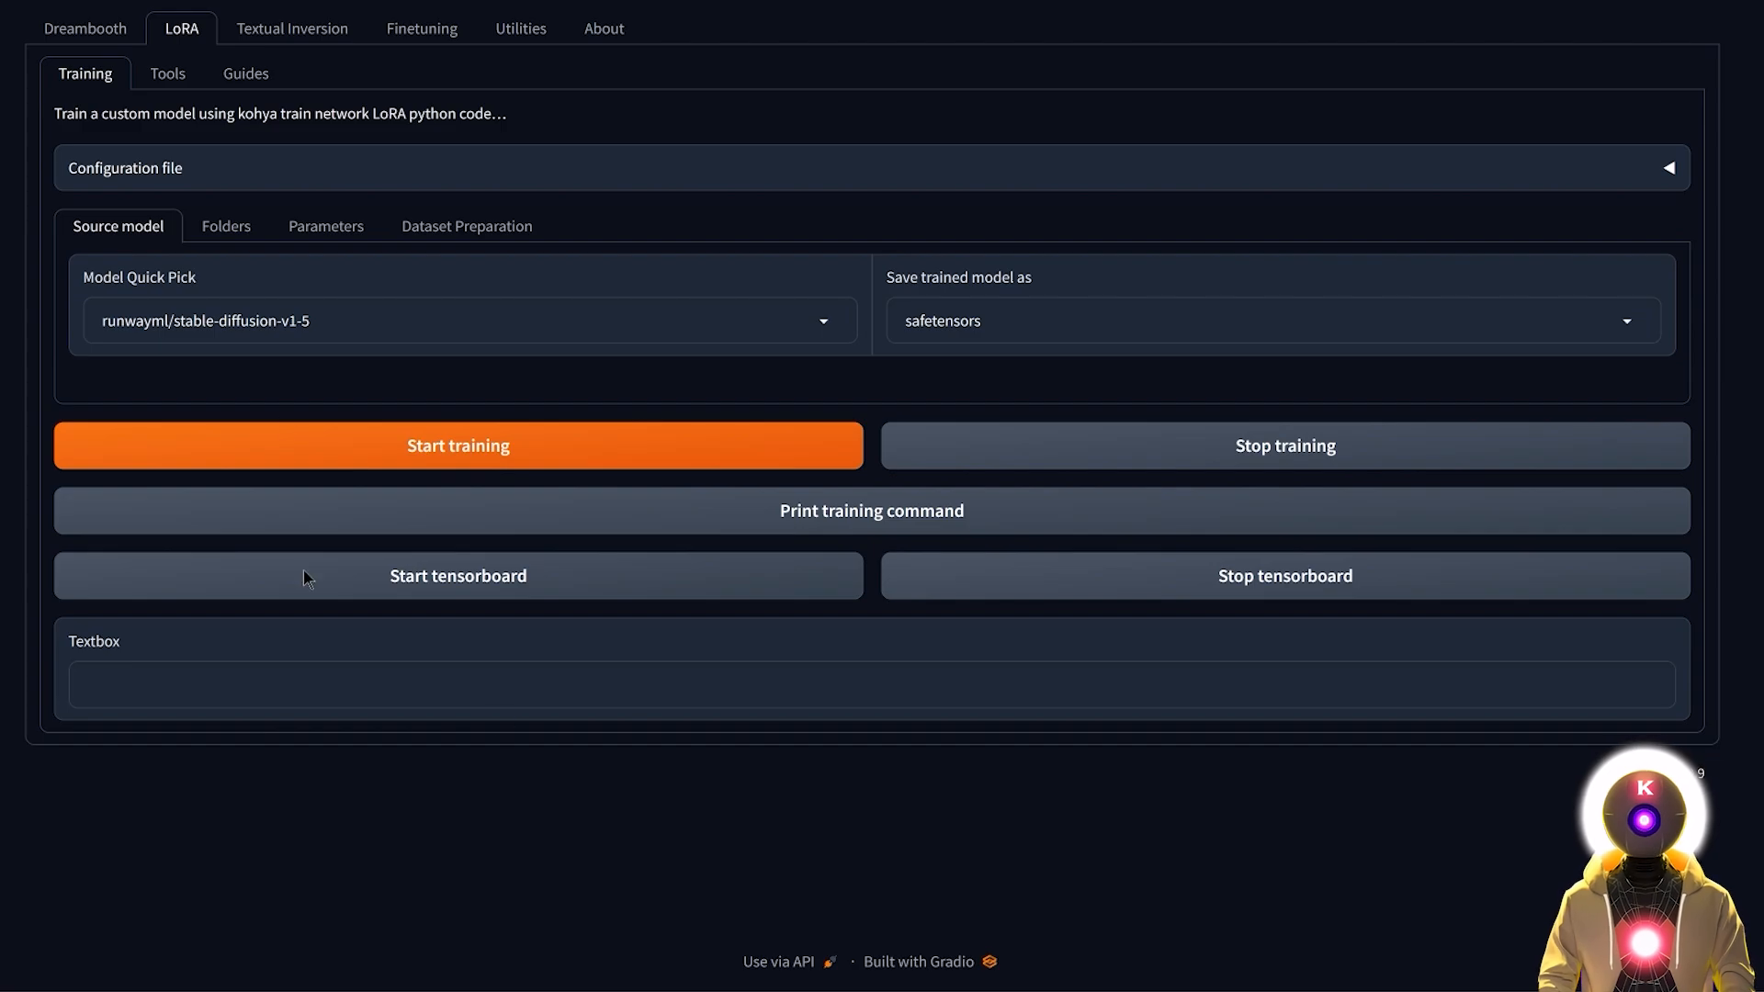
# Step: Open the BLIP captioning utility and choose Downloads/compresspng as the image folder to caption
pyautogui.click(522, 39)
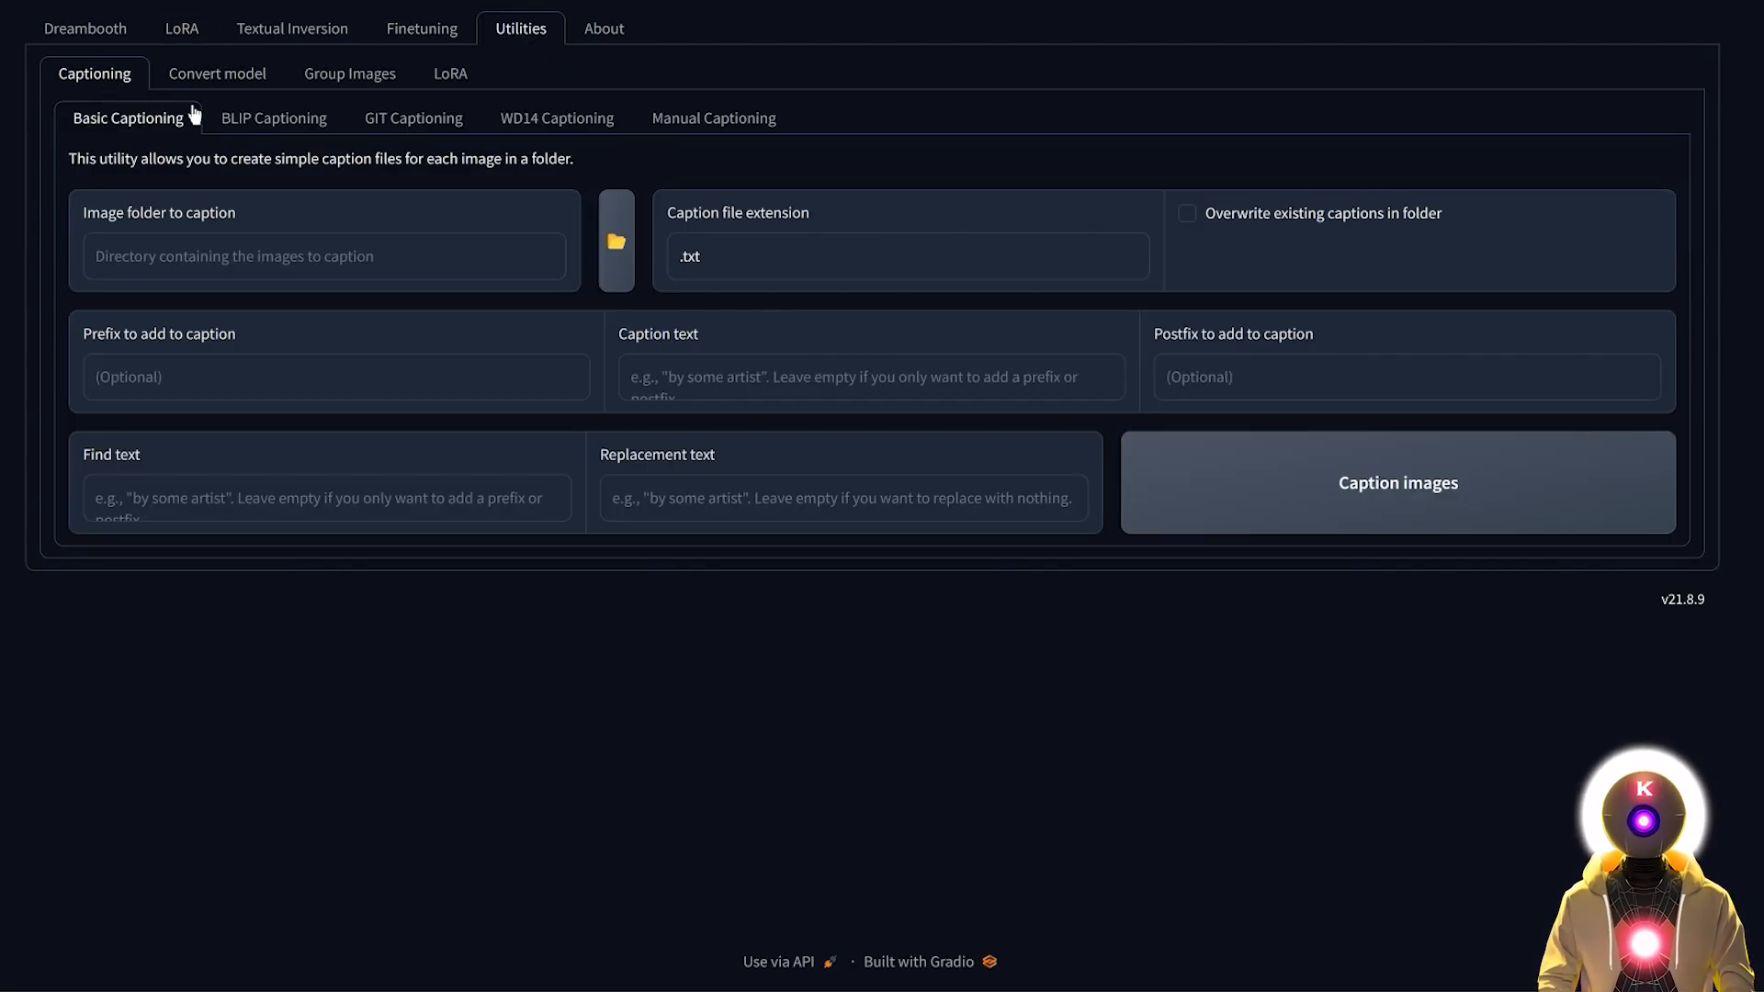
pyautogui.click(279, 124)
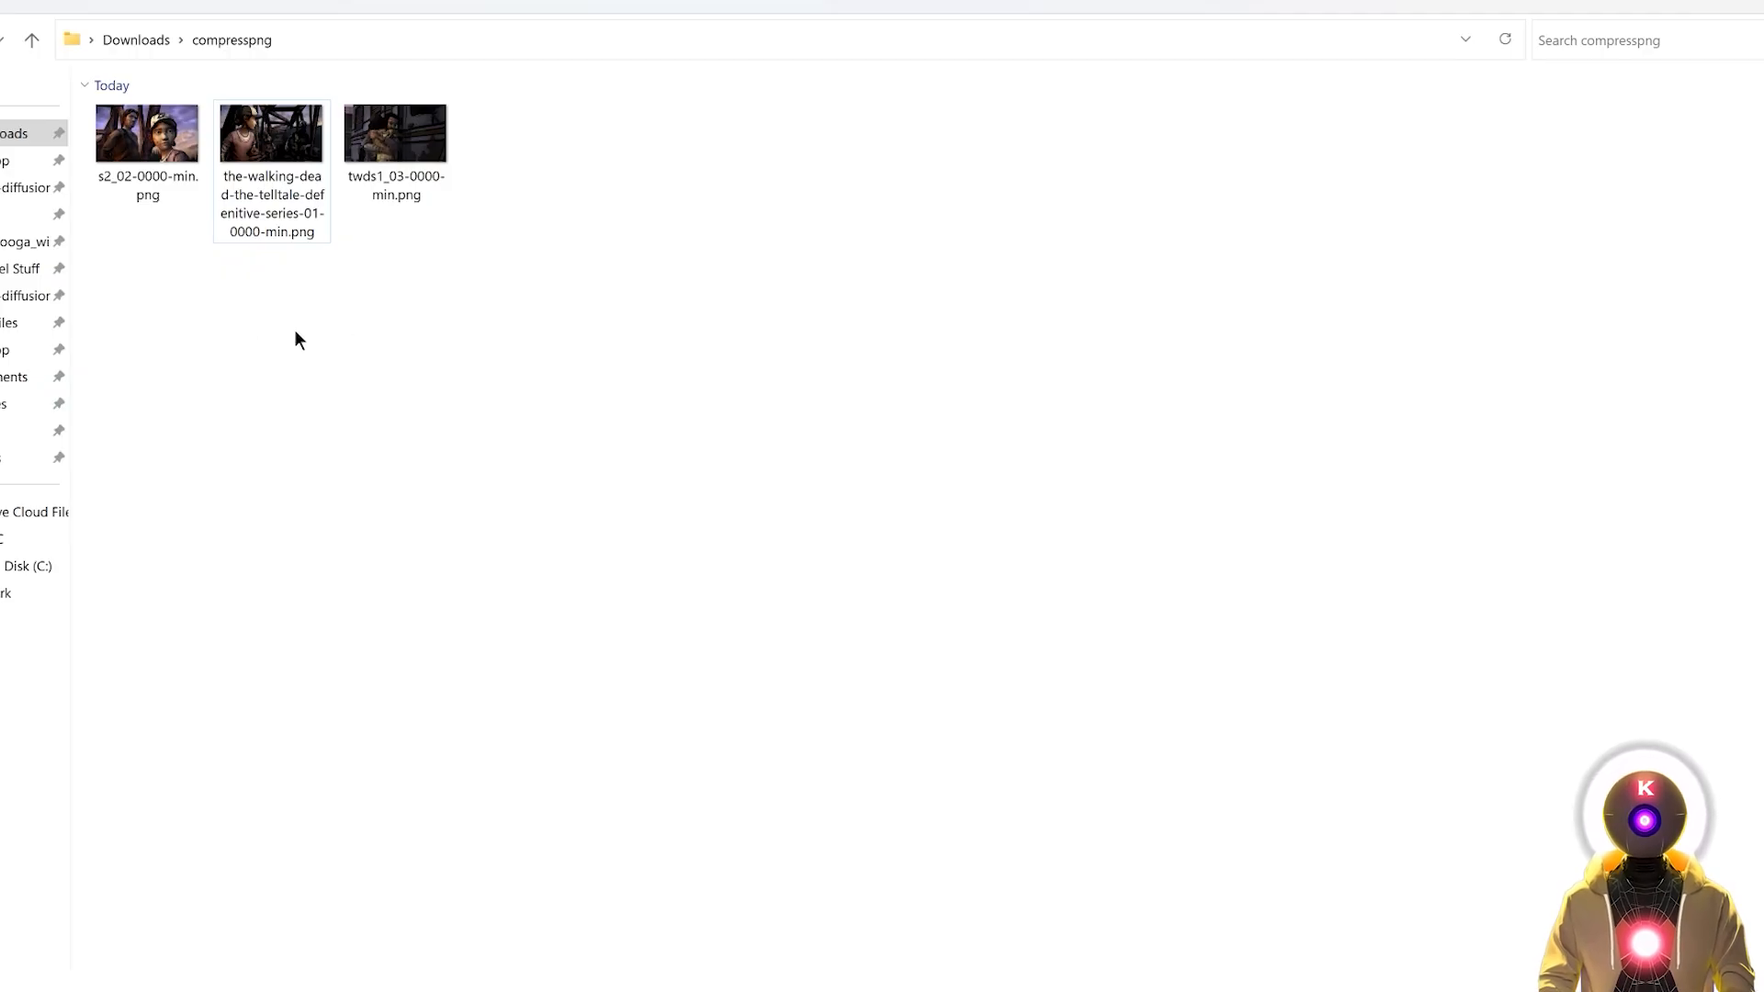
pyautogui.moveTo(152, 184)
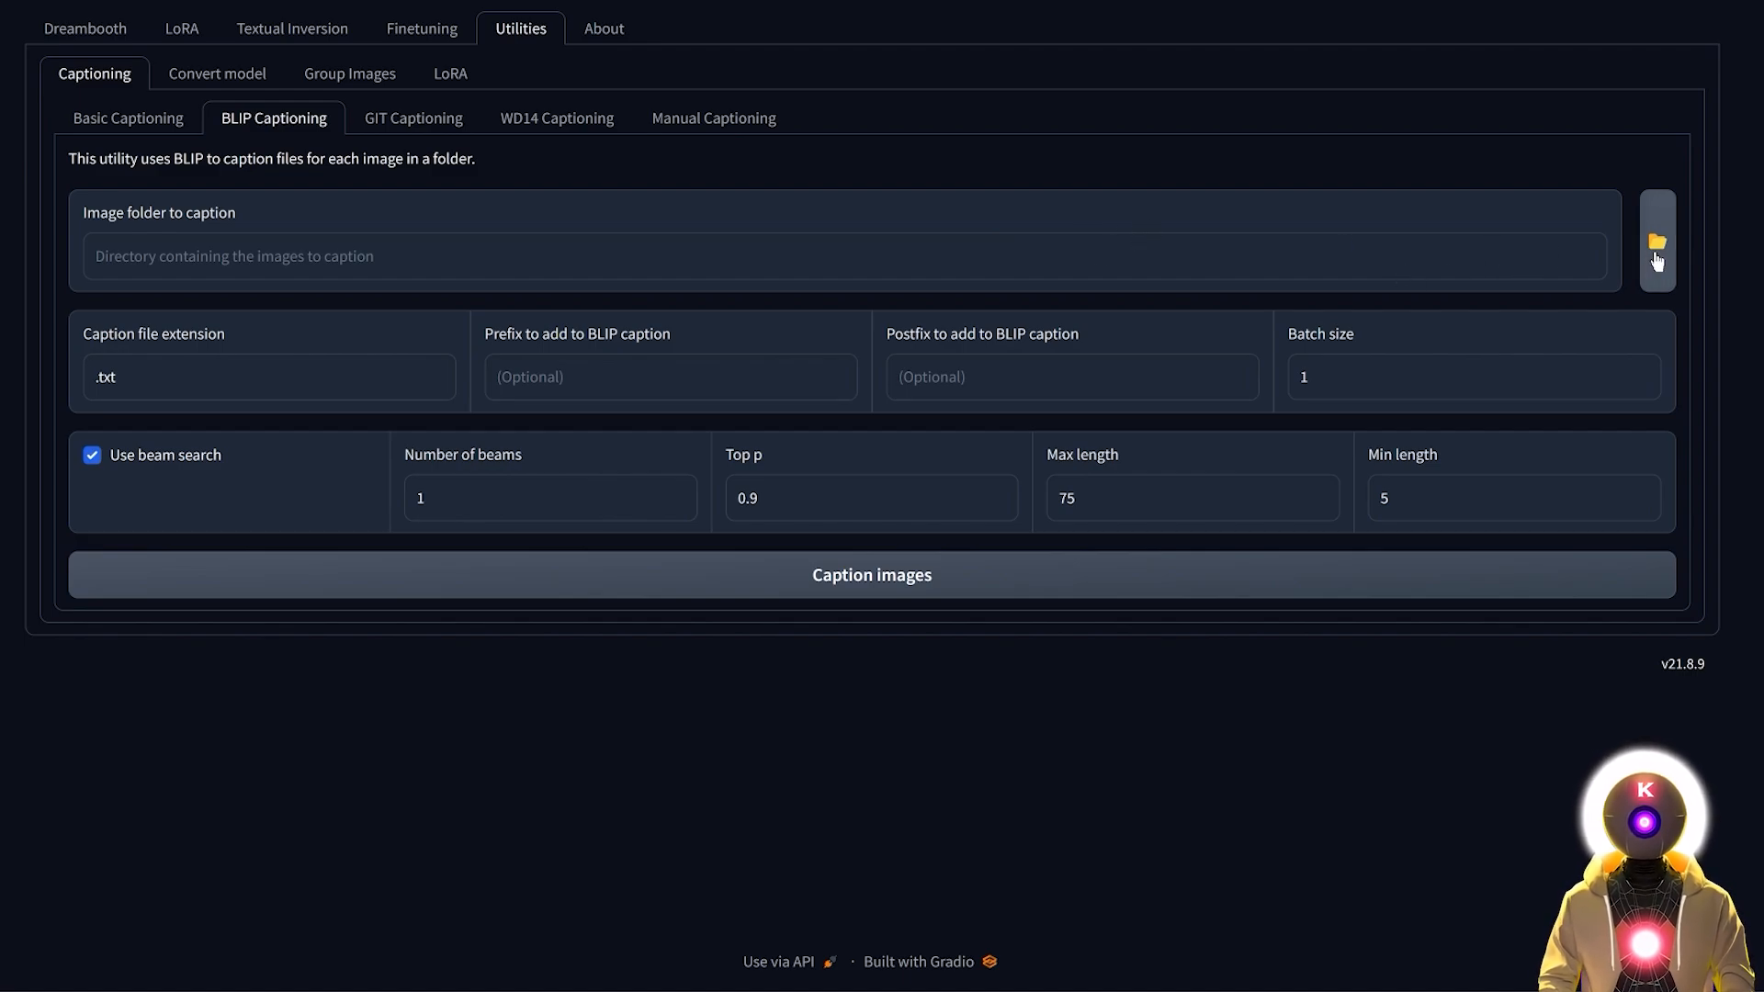
pyautogui.click(1658, 248)
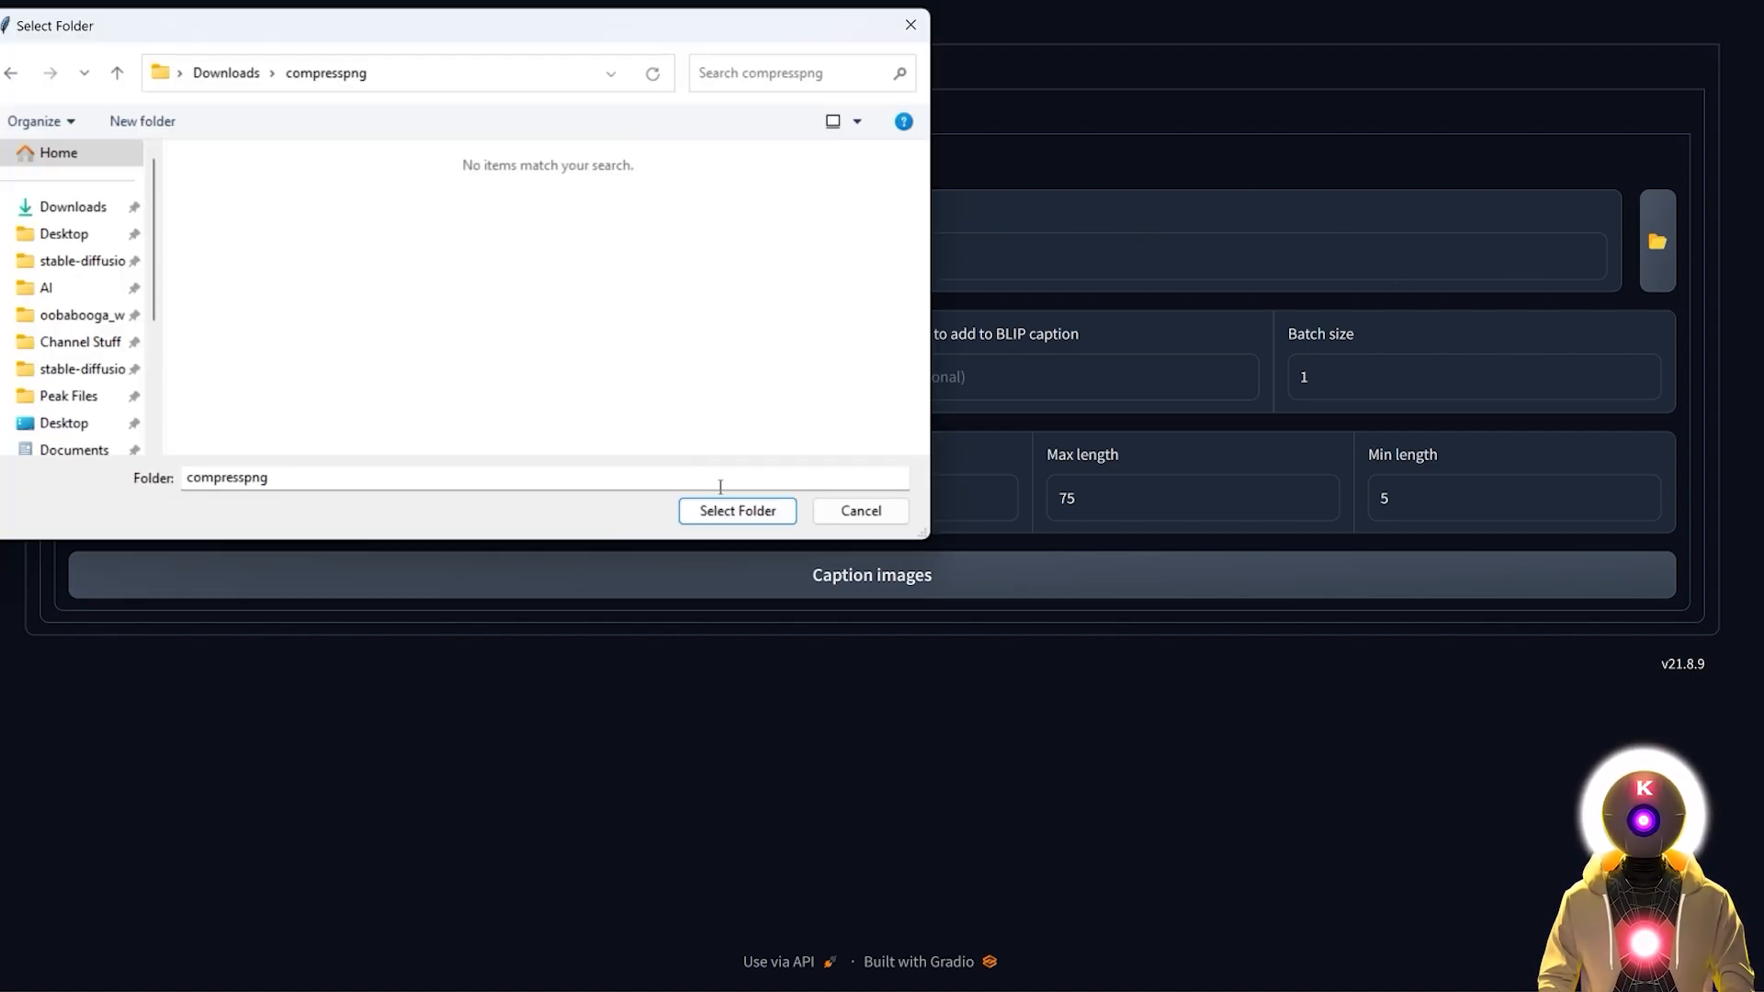
pyautogui.click(744, 510)
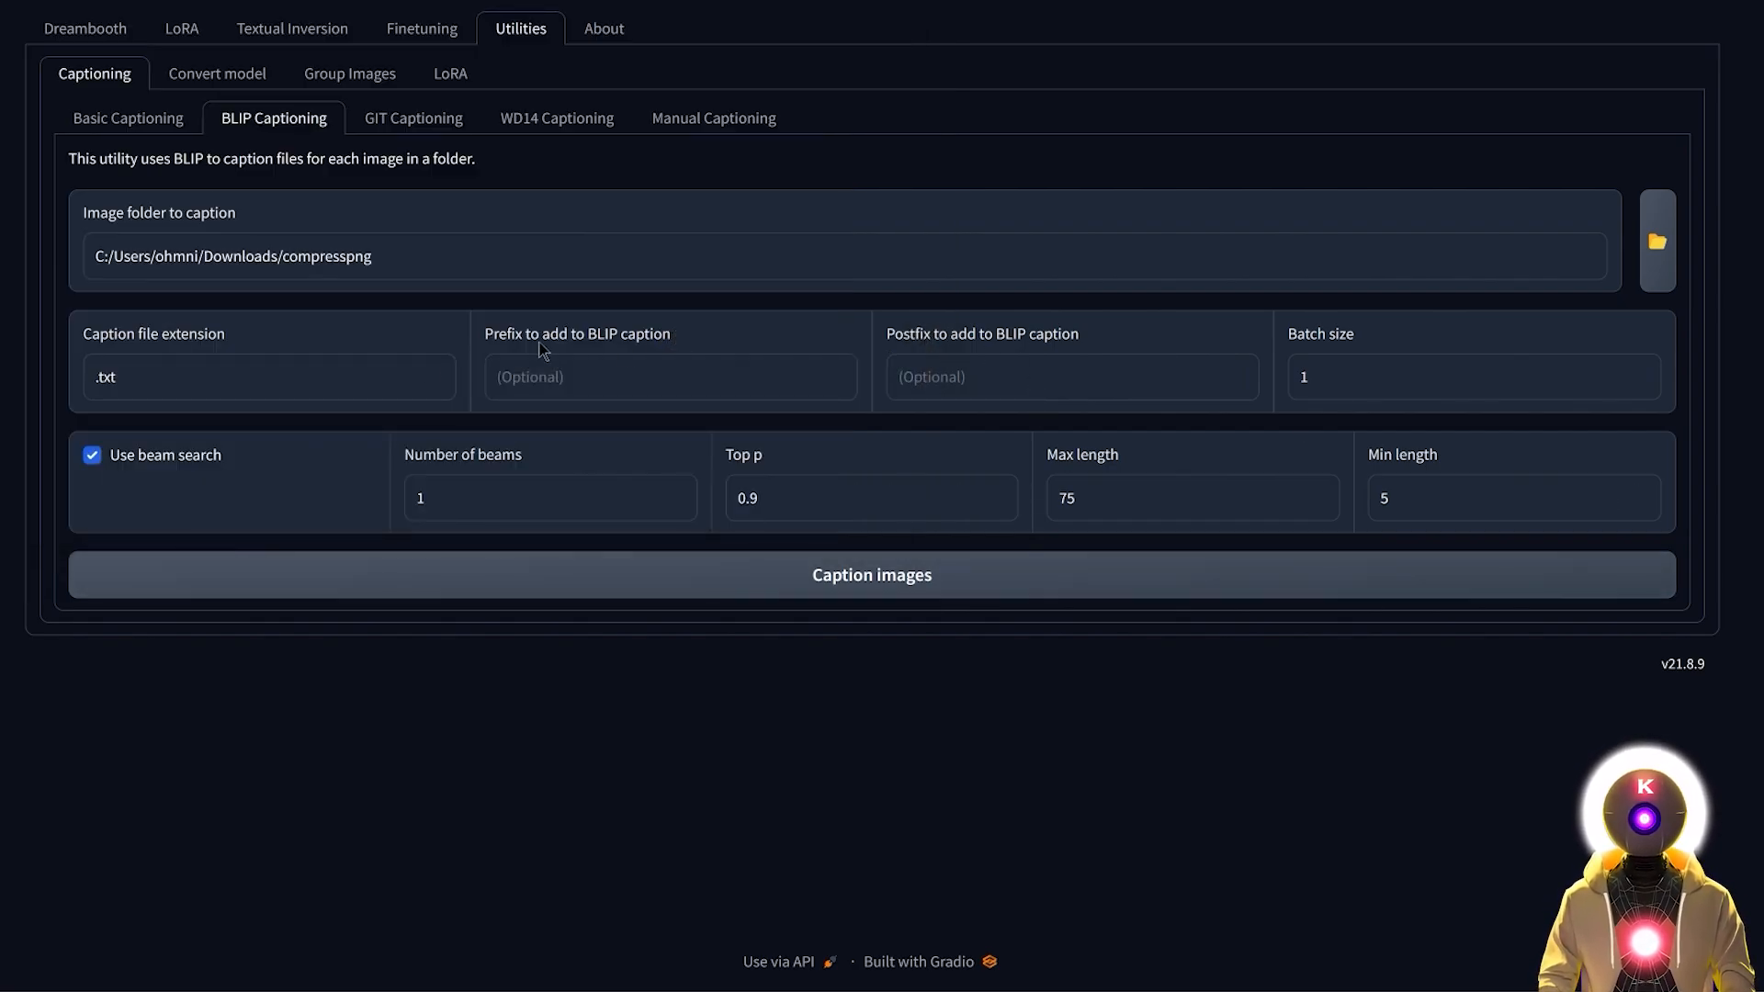
pyautogui.click(534, 384)
pyautogui.write('margot robbie')
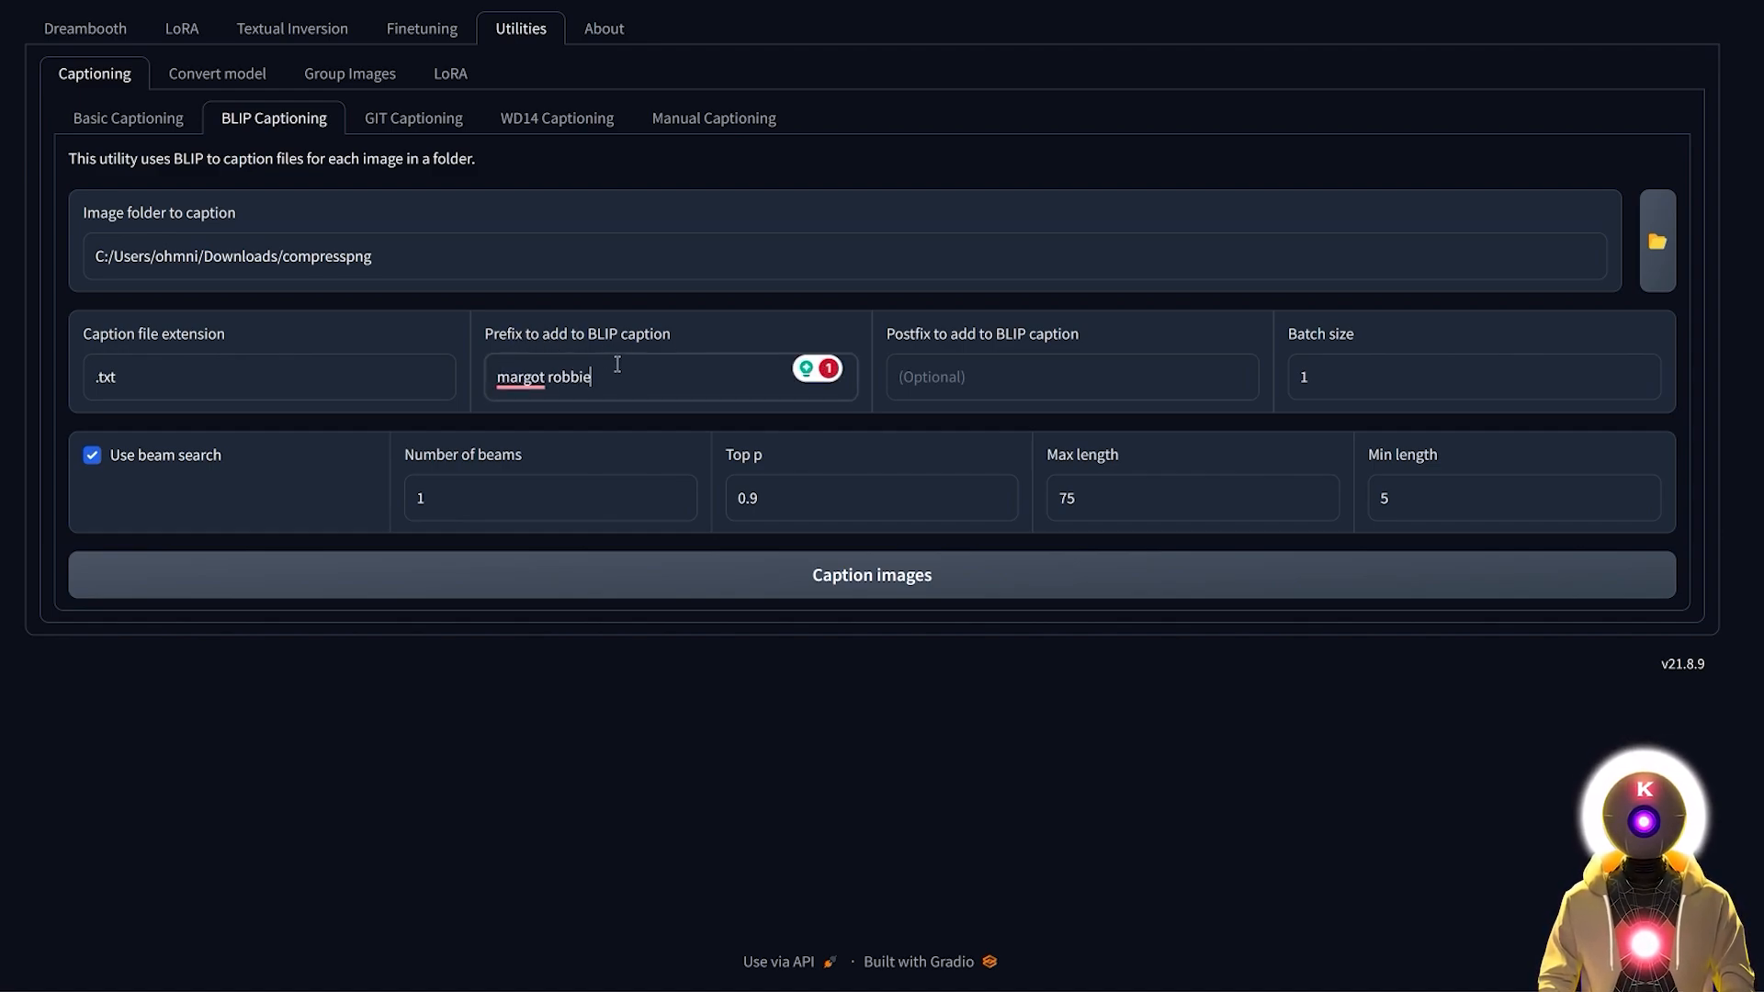
pyautogui.moveTo(619, 369); pyautogui.dragTo(495, 378)
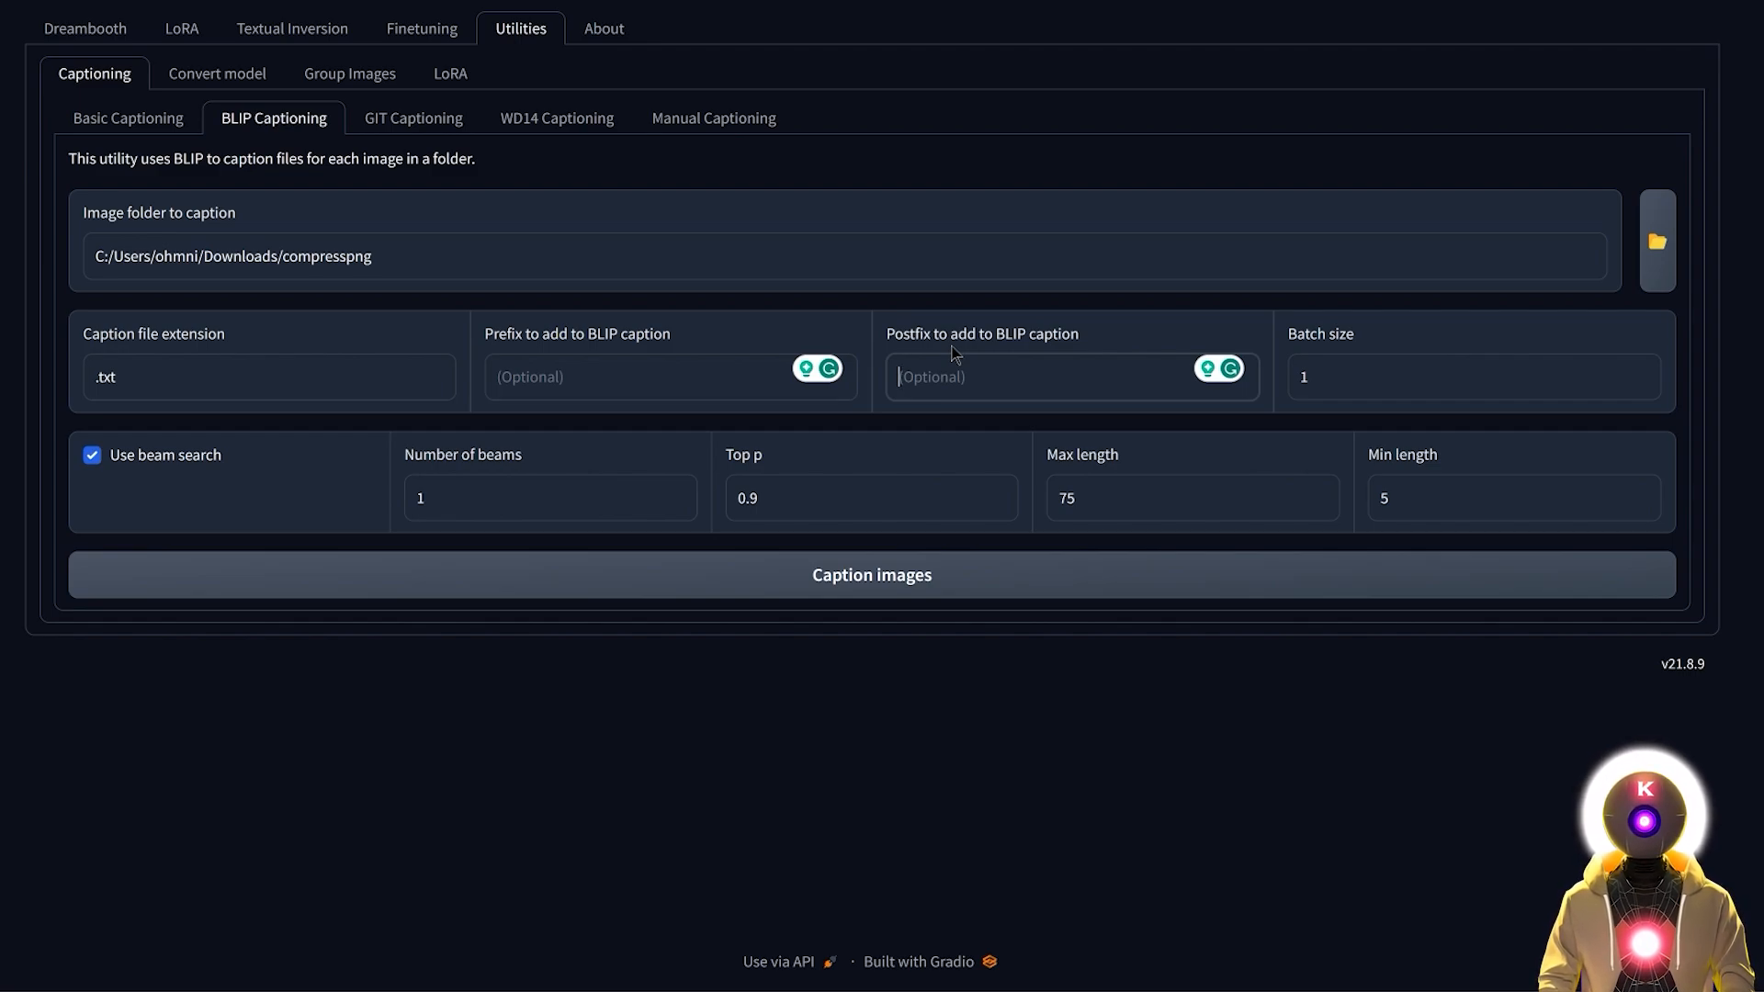
# Step: Set the postfix for the BLIP captions to "the walking dead video game style"
pyautogui.write('the walking dead video game style')
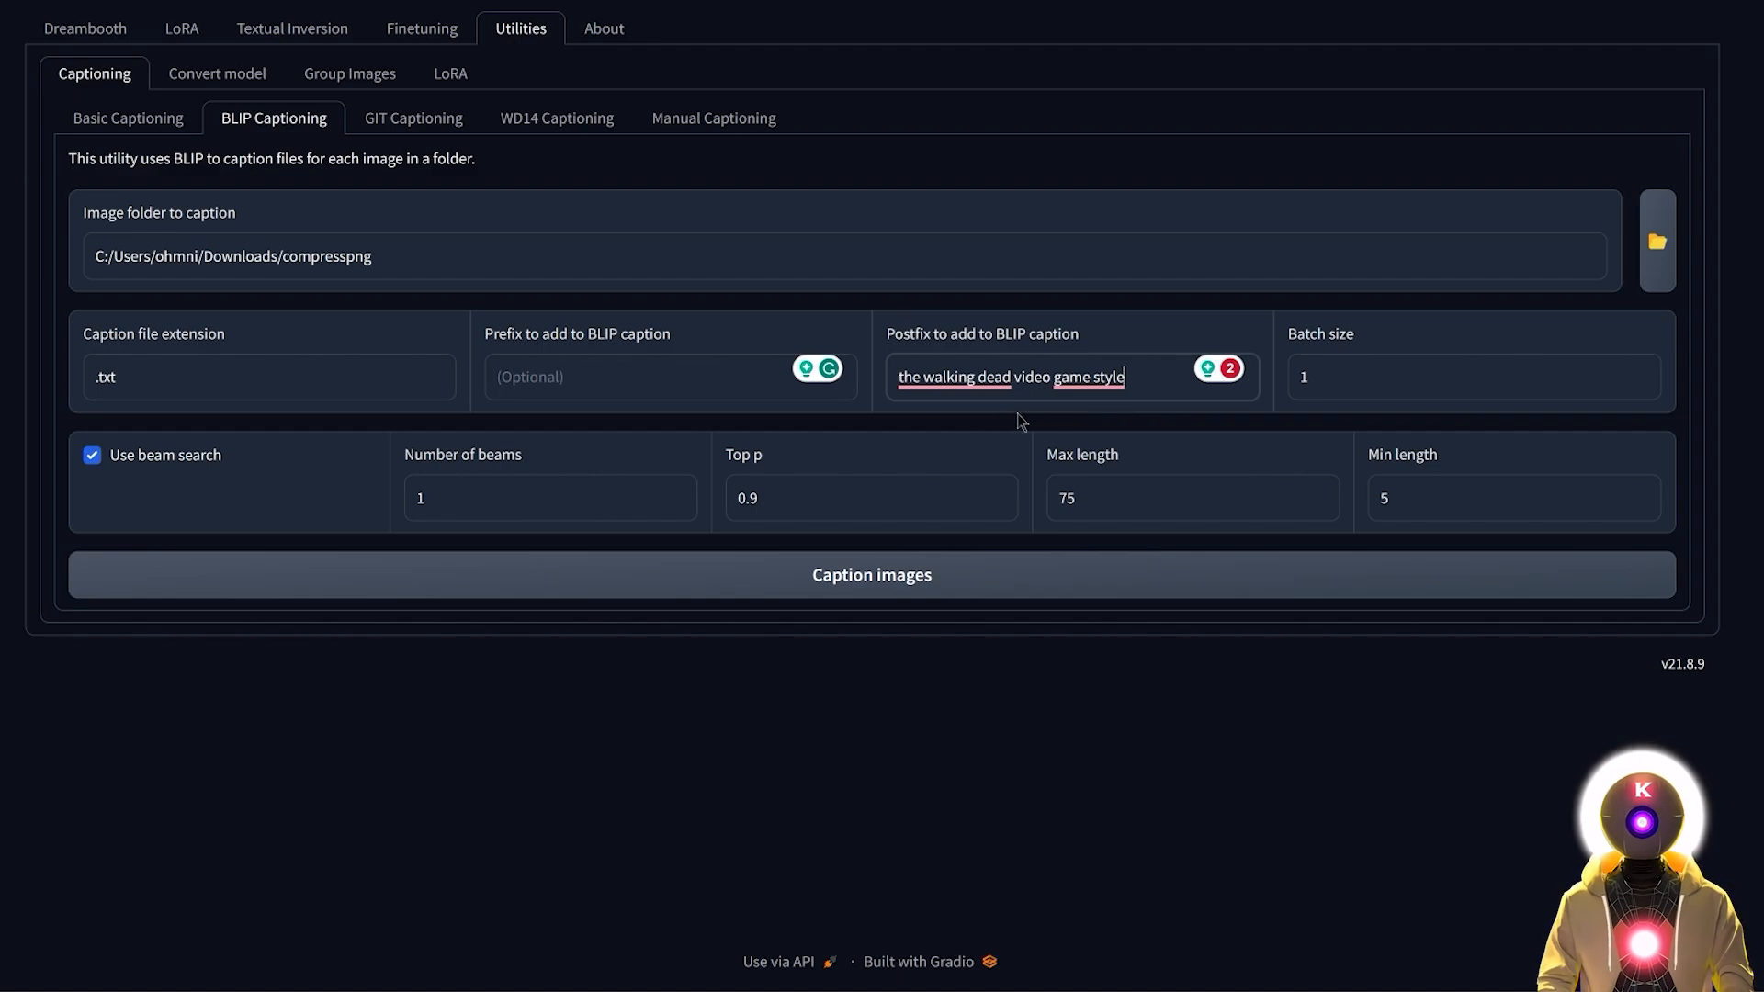
pyautogui.hotkey('ctrl', 'a')
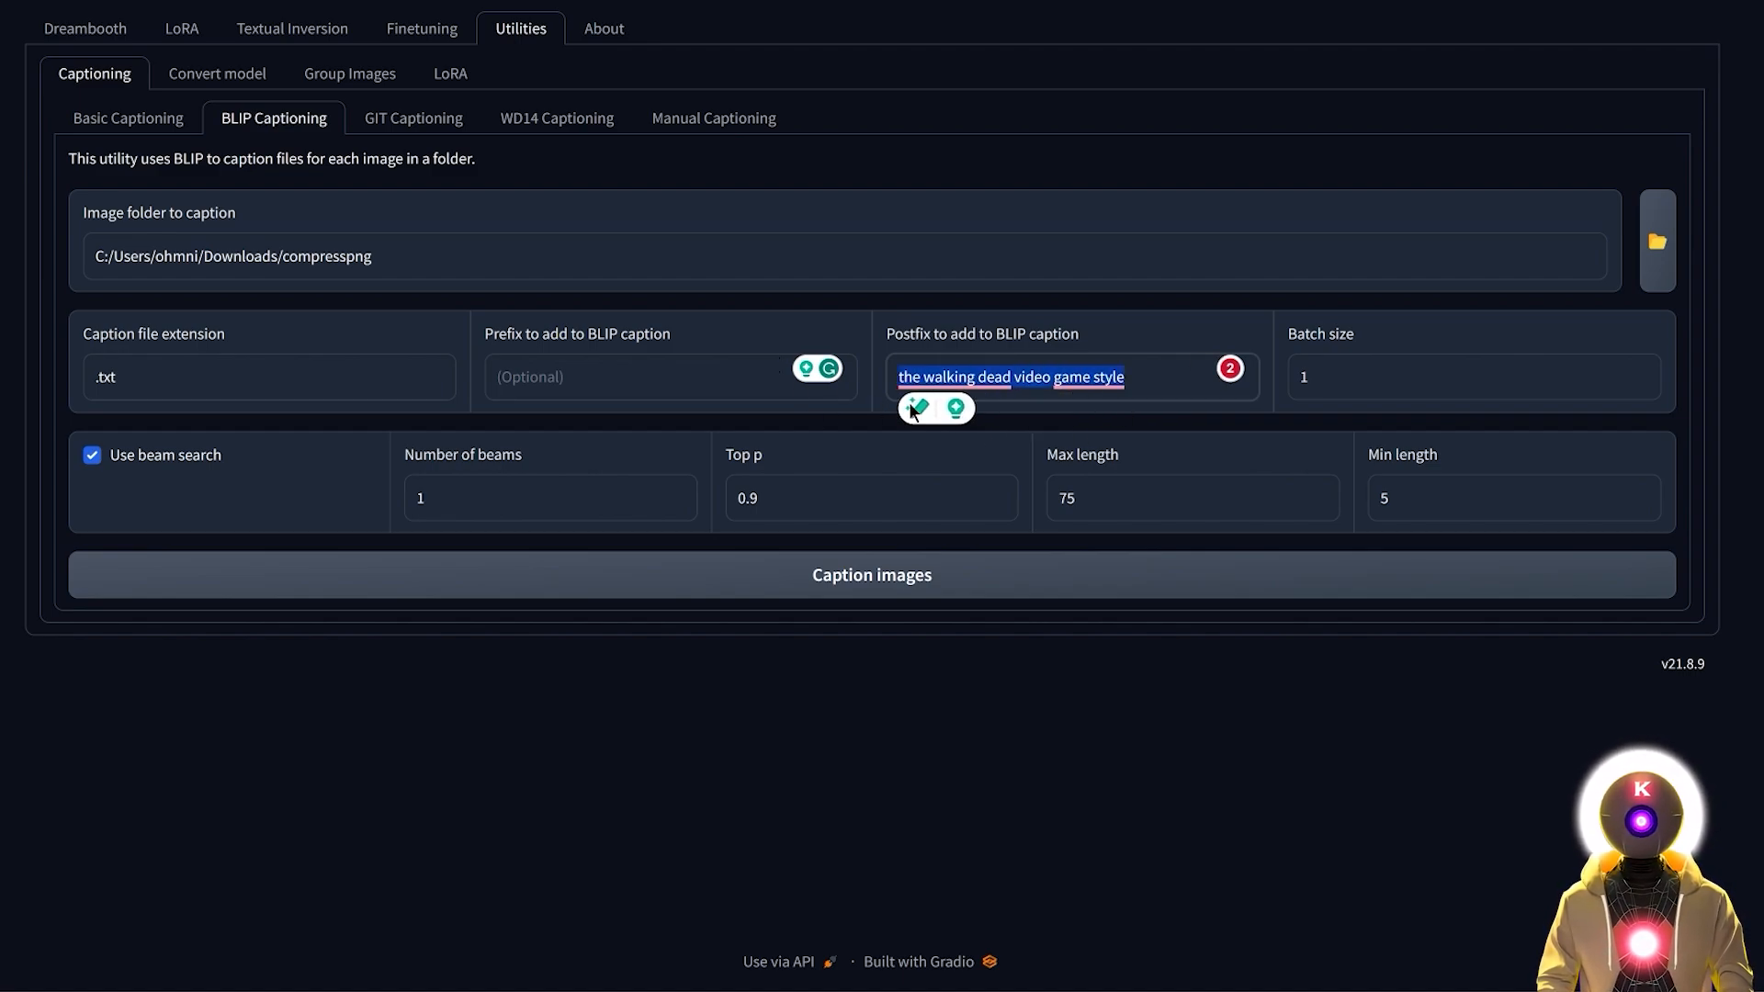
pyautogui.write('picasso style')
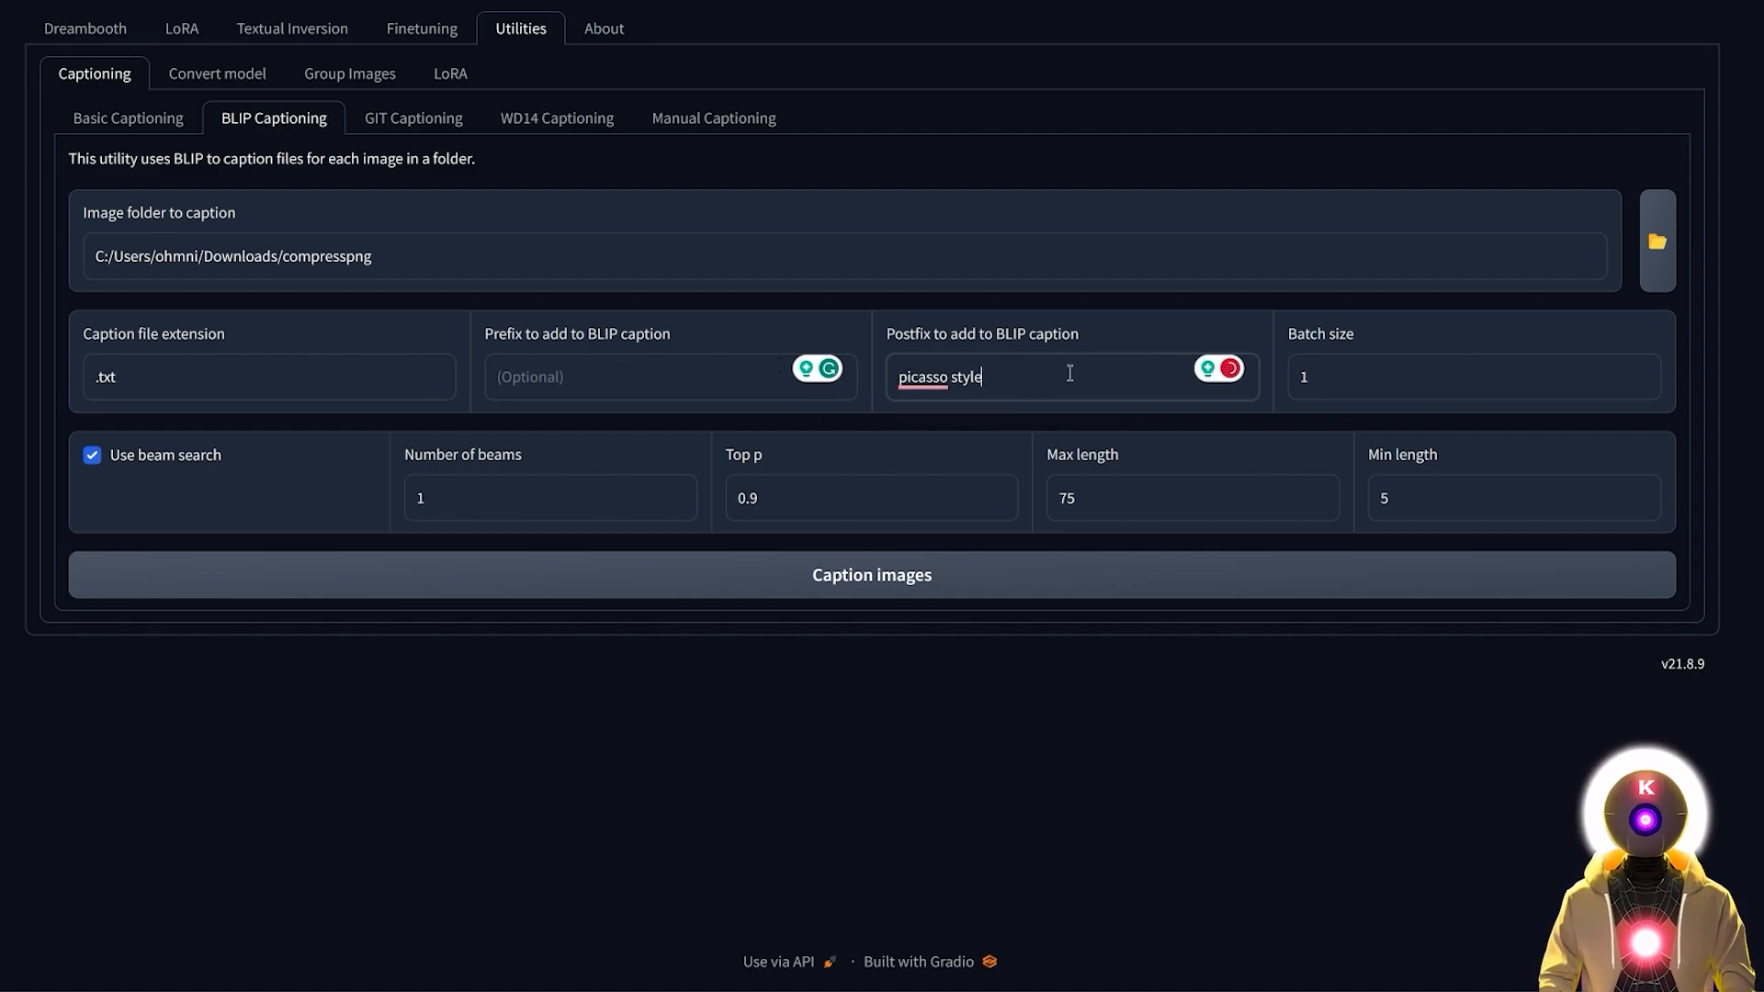
pyautogui.write('8-bit')
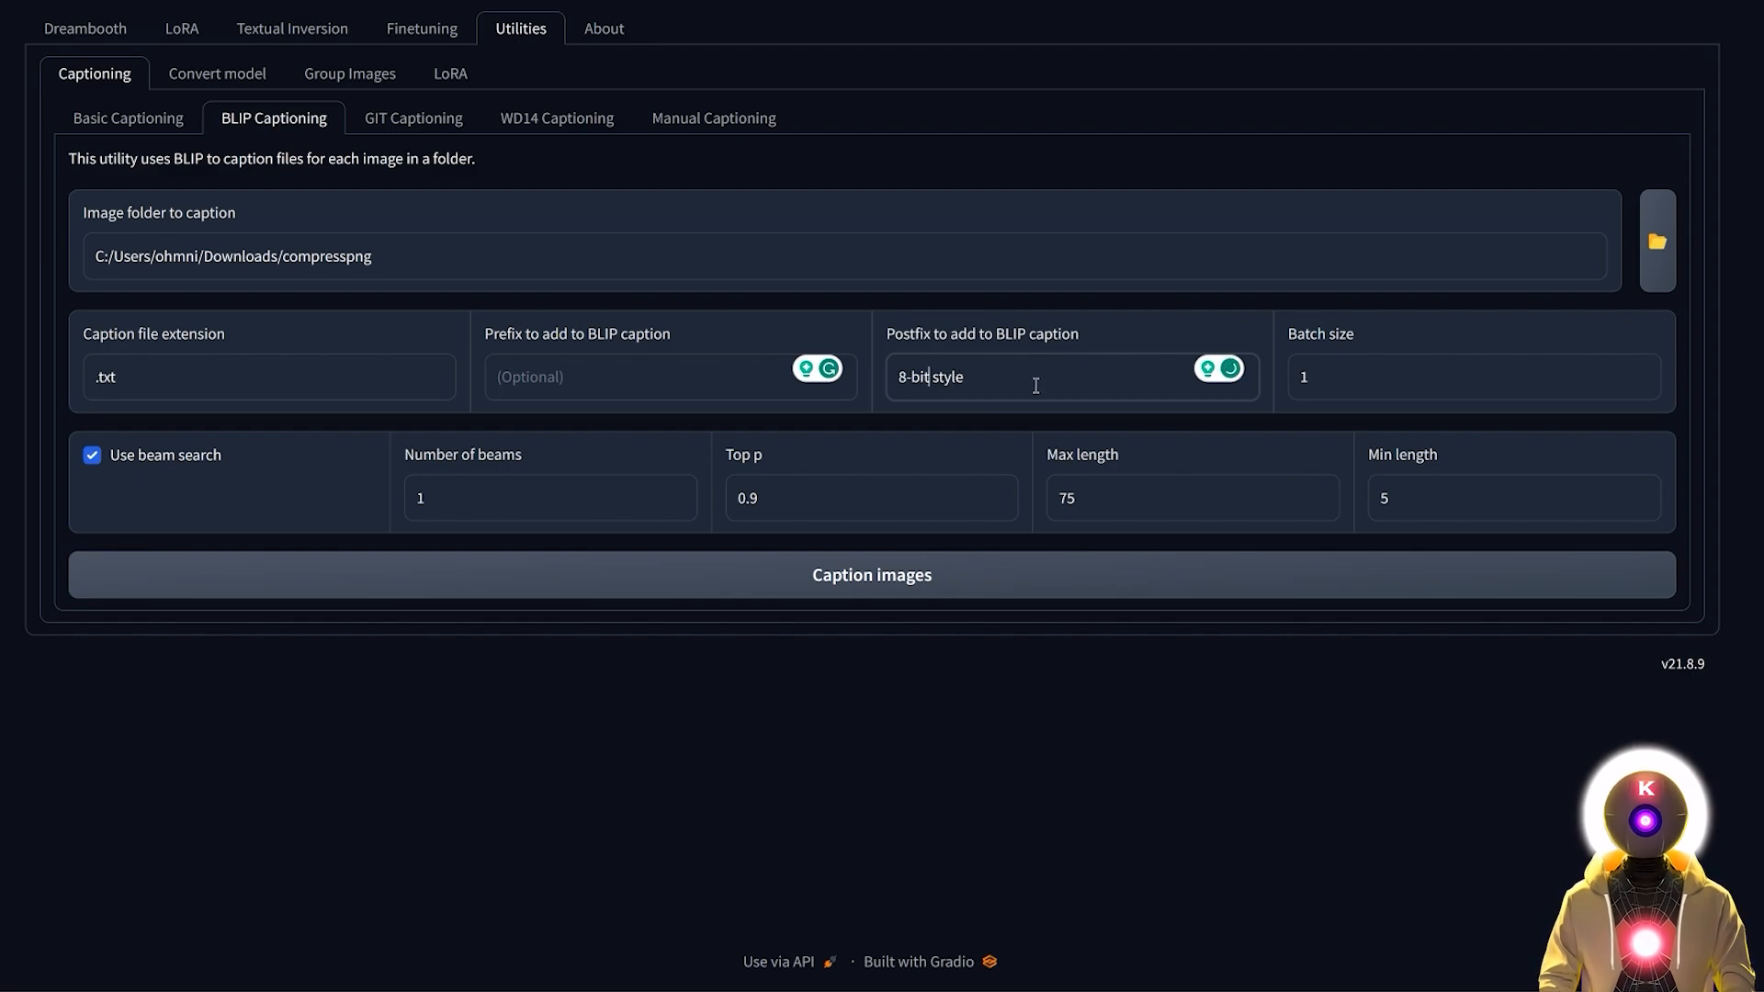
pyautogui.hotkey('ctrl', 'z')
pyautogui.hotkey('ctrl', 'z')
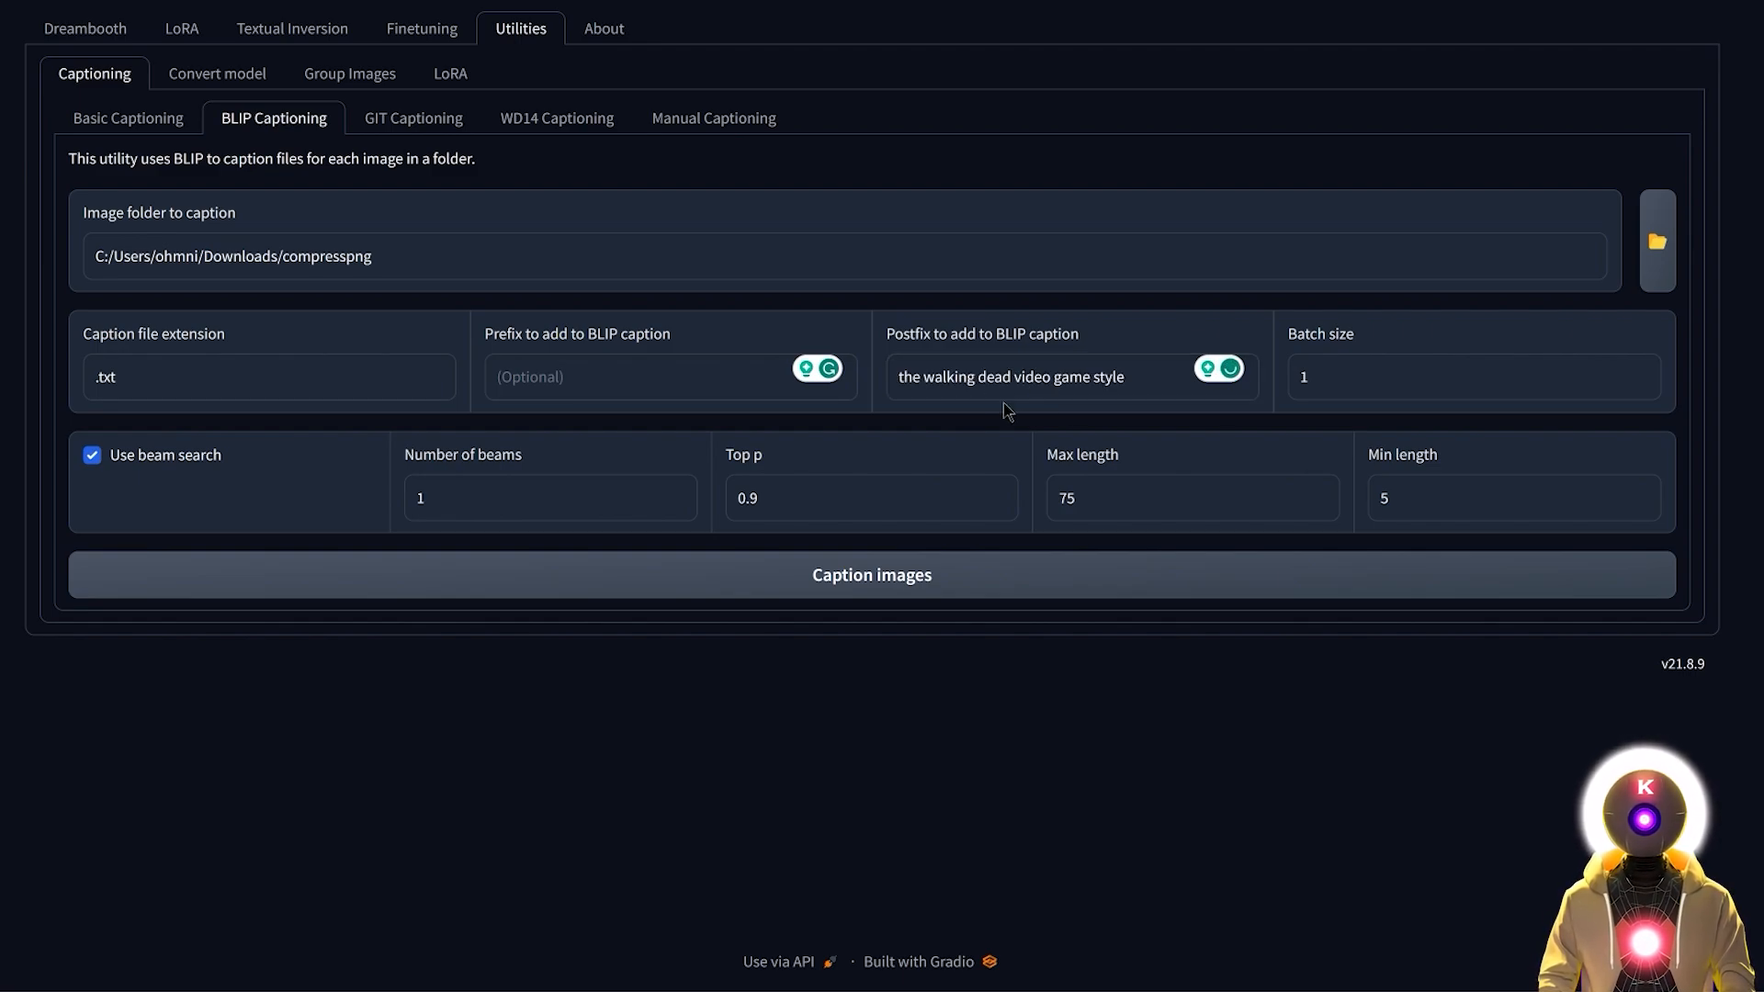
# Step: Run BLIP captioning on the images in the compresspng folder
pyautogui.click(888, 578)
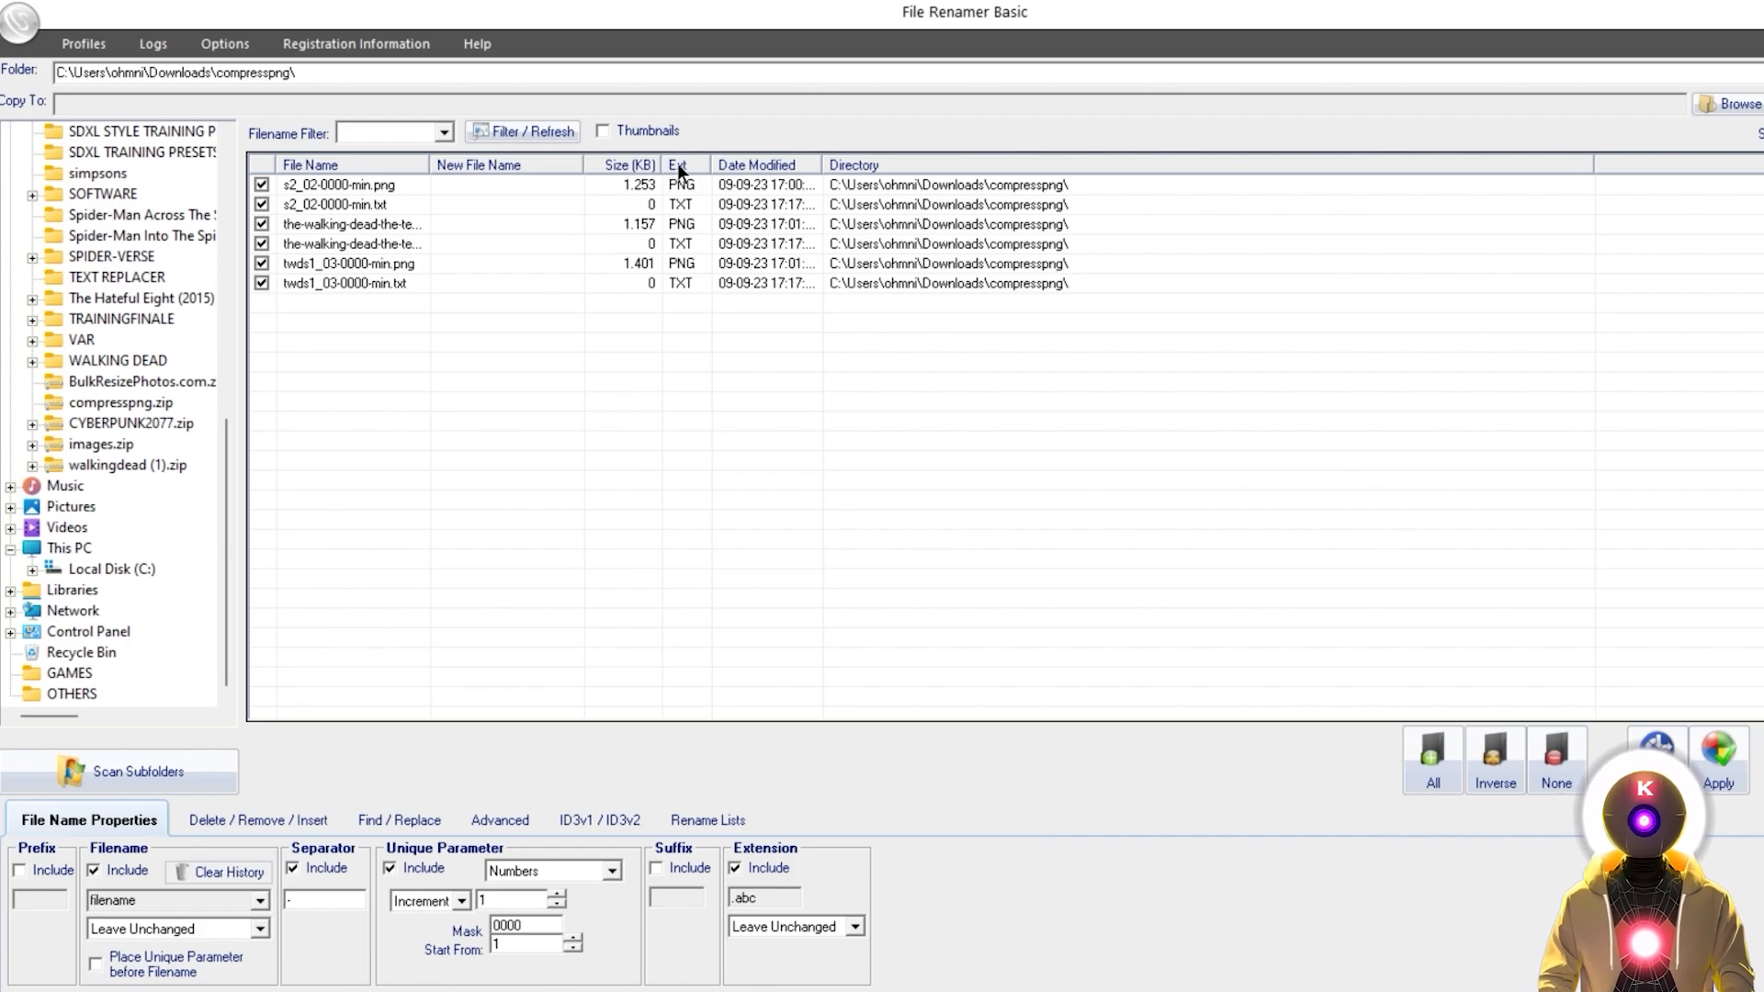
# Step: In File Renamer Basic, sort the compresspng files by extension and check only the three PNG files for renaming
pyautogui.click(680, 167)
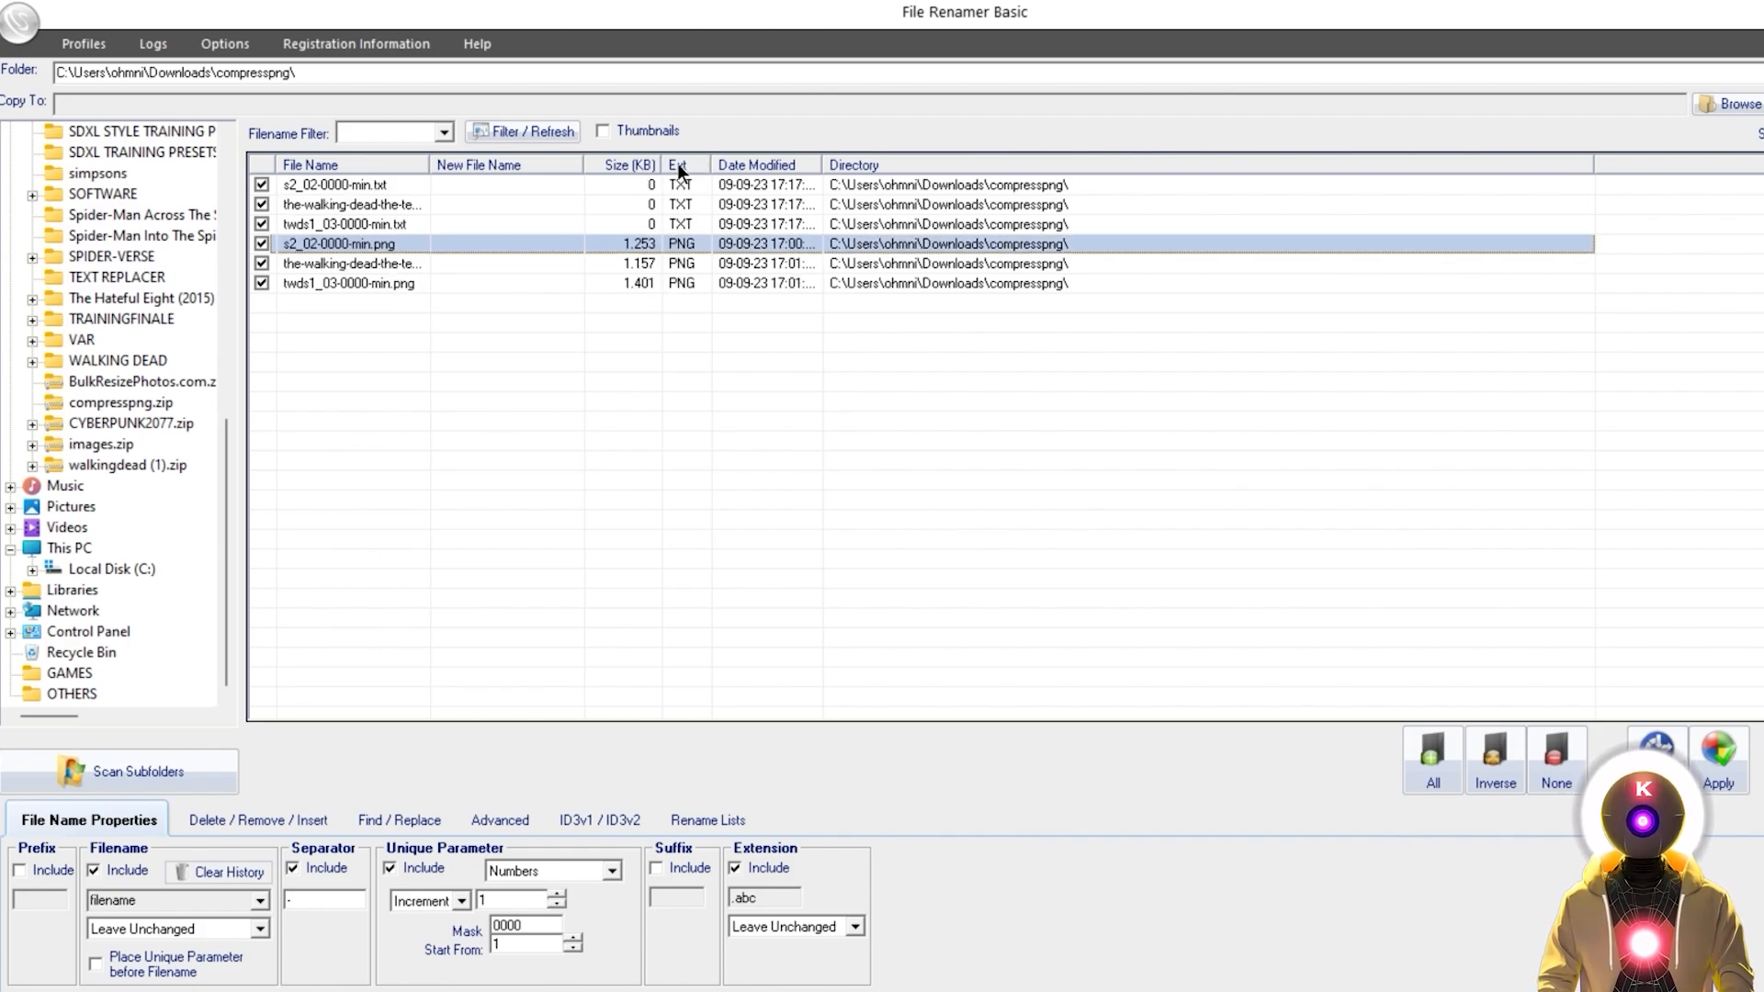
pyautogui.keyDown('shift'); pyautogui.click(378, 283); pyautogui.keyUp('shift')
pyautogui.rightClick(378, 263)
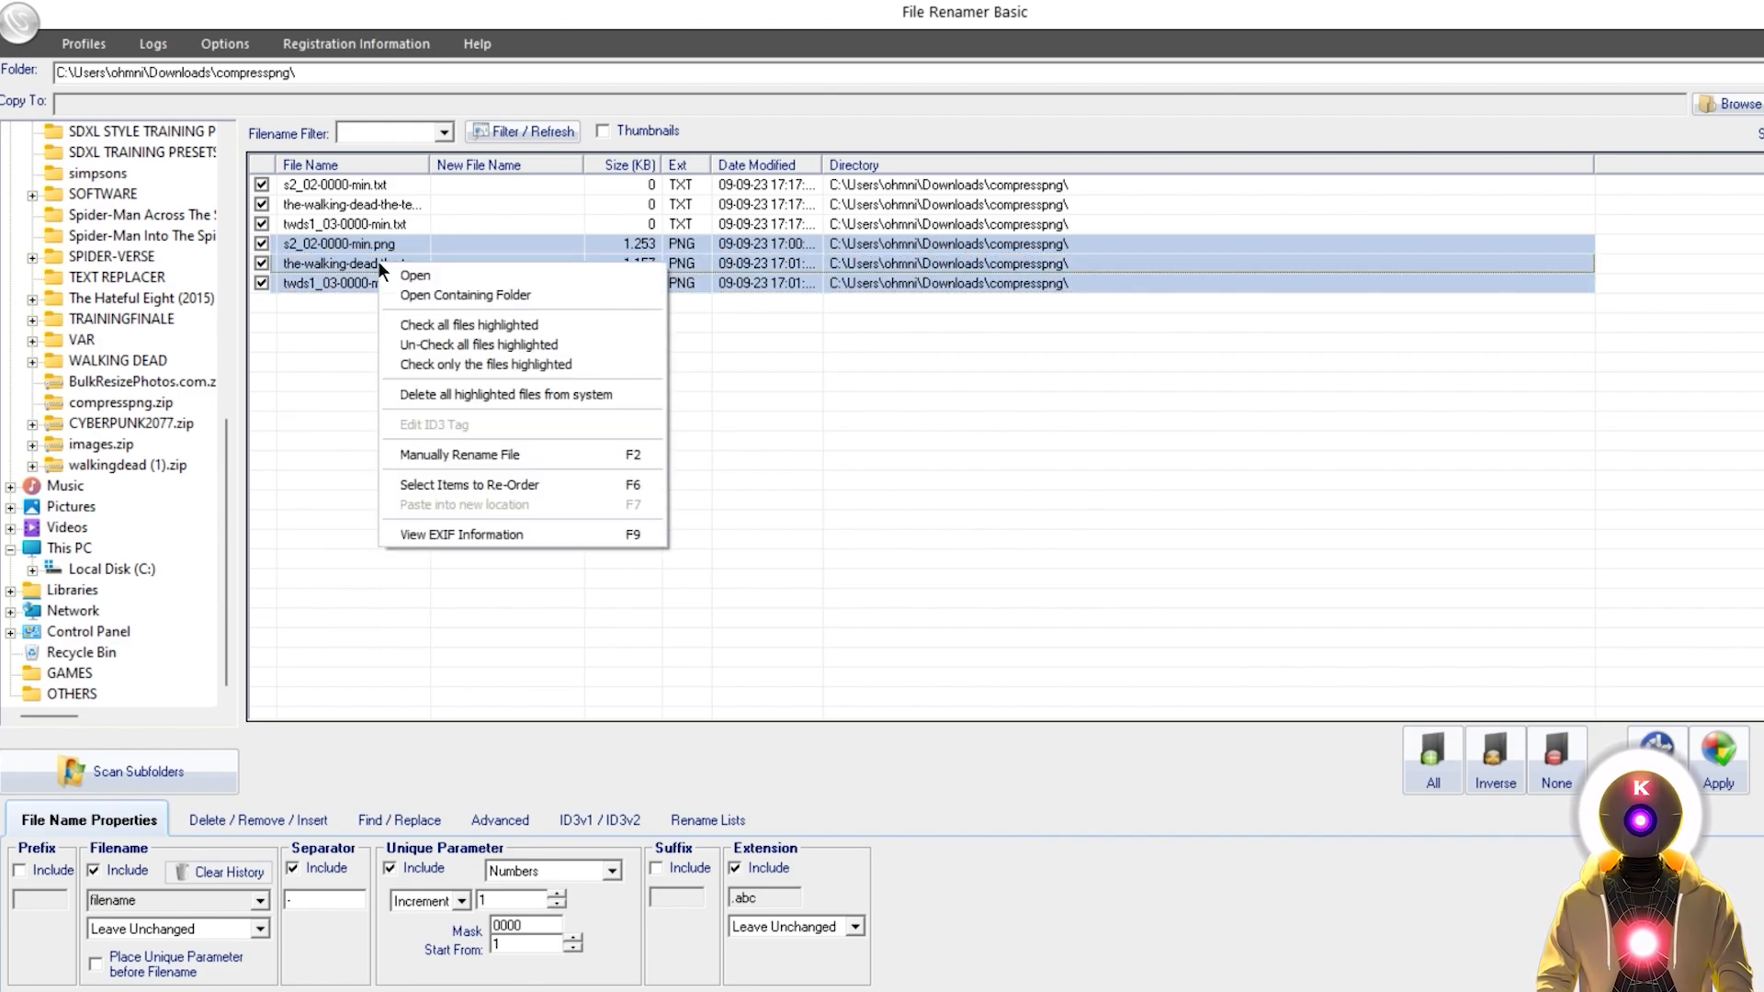
pyautogui.click(450, 366)
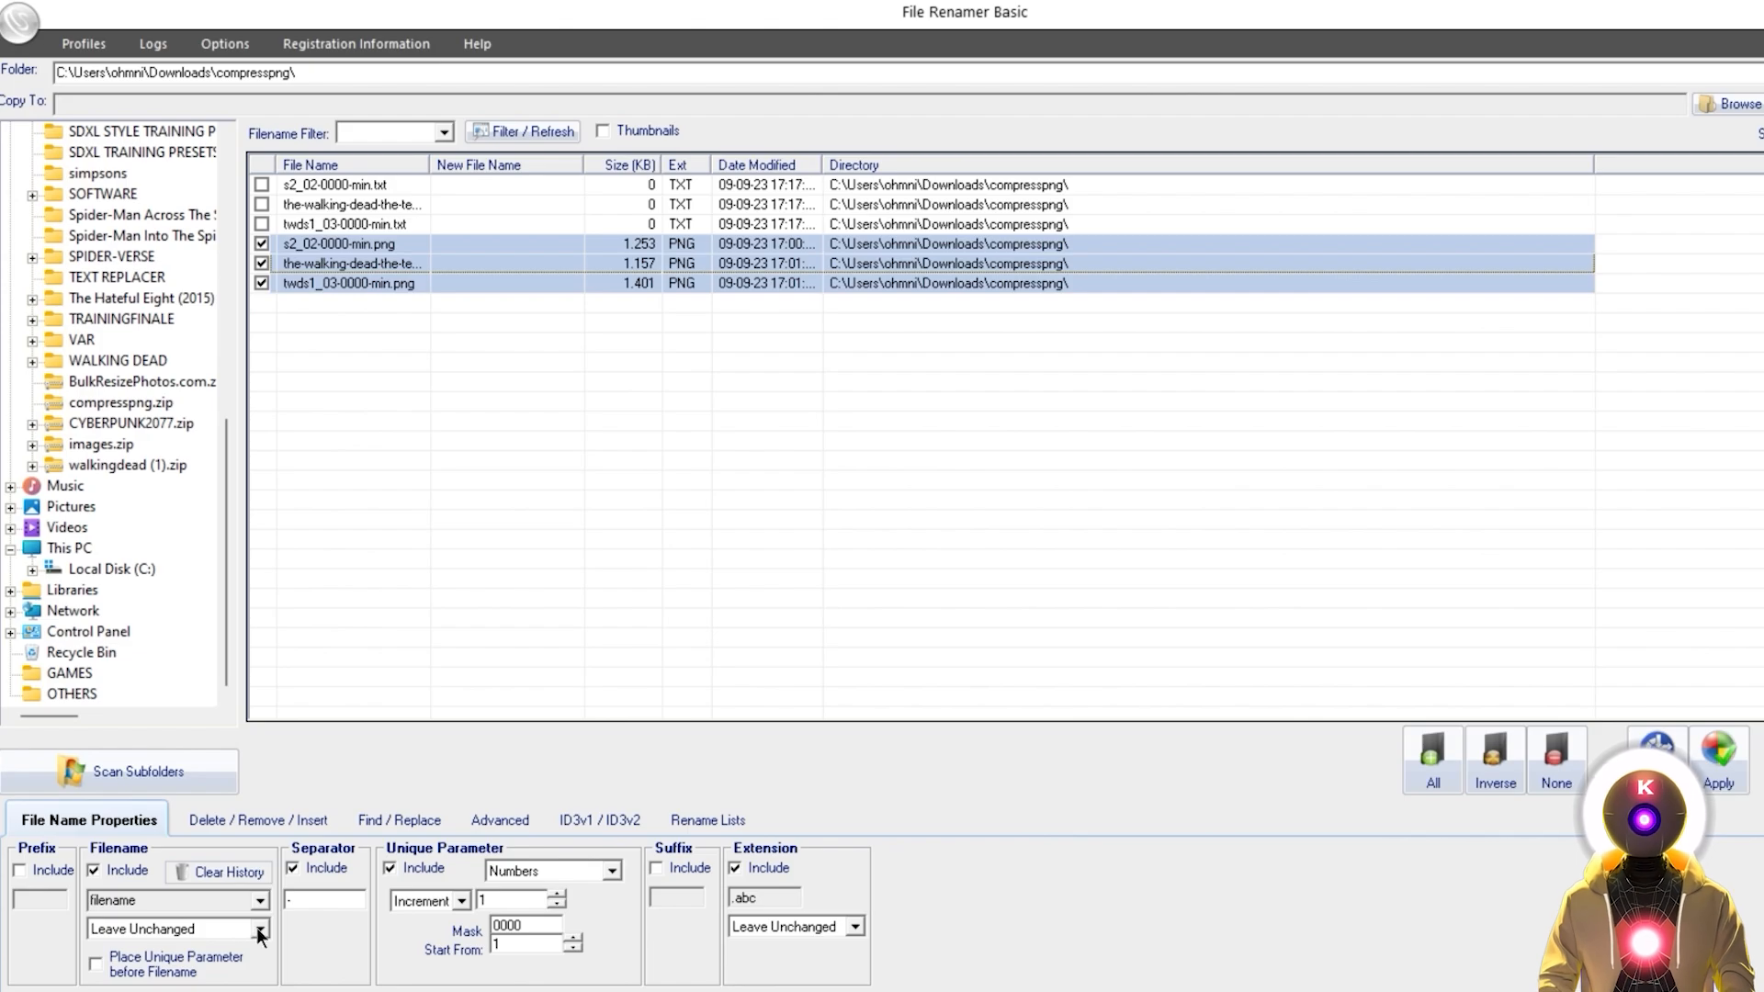
# Step: Rename the checked PNG files with the custom filename "the walking dead video game style", an underscore separator and incrementing four-digit numbers
pyautogui.click(260, 930)
pyautogui.click(138, 961)
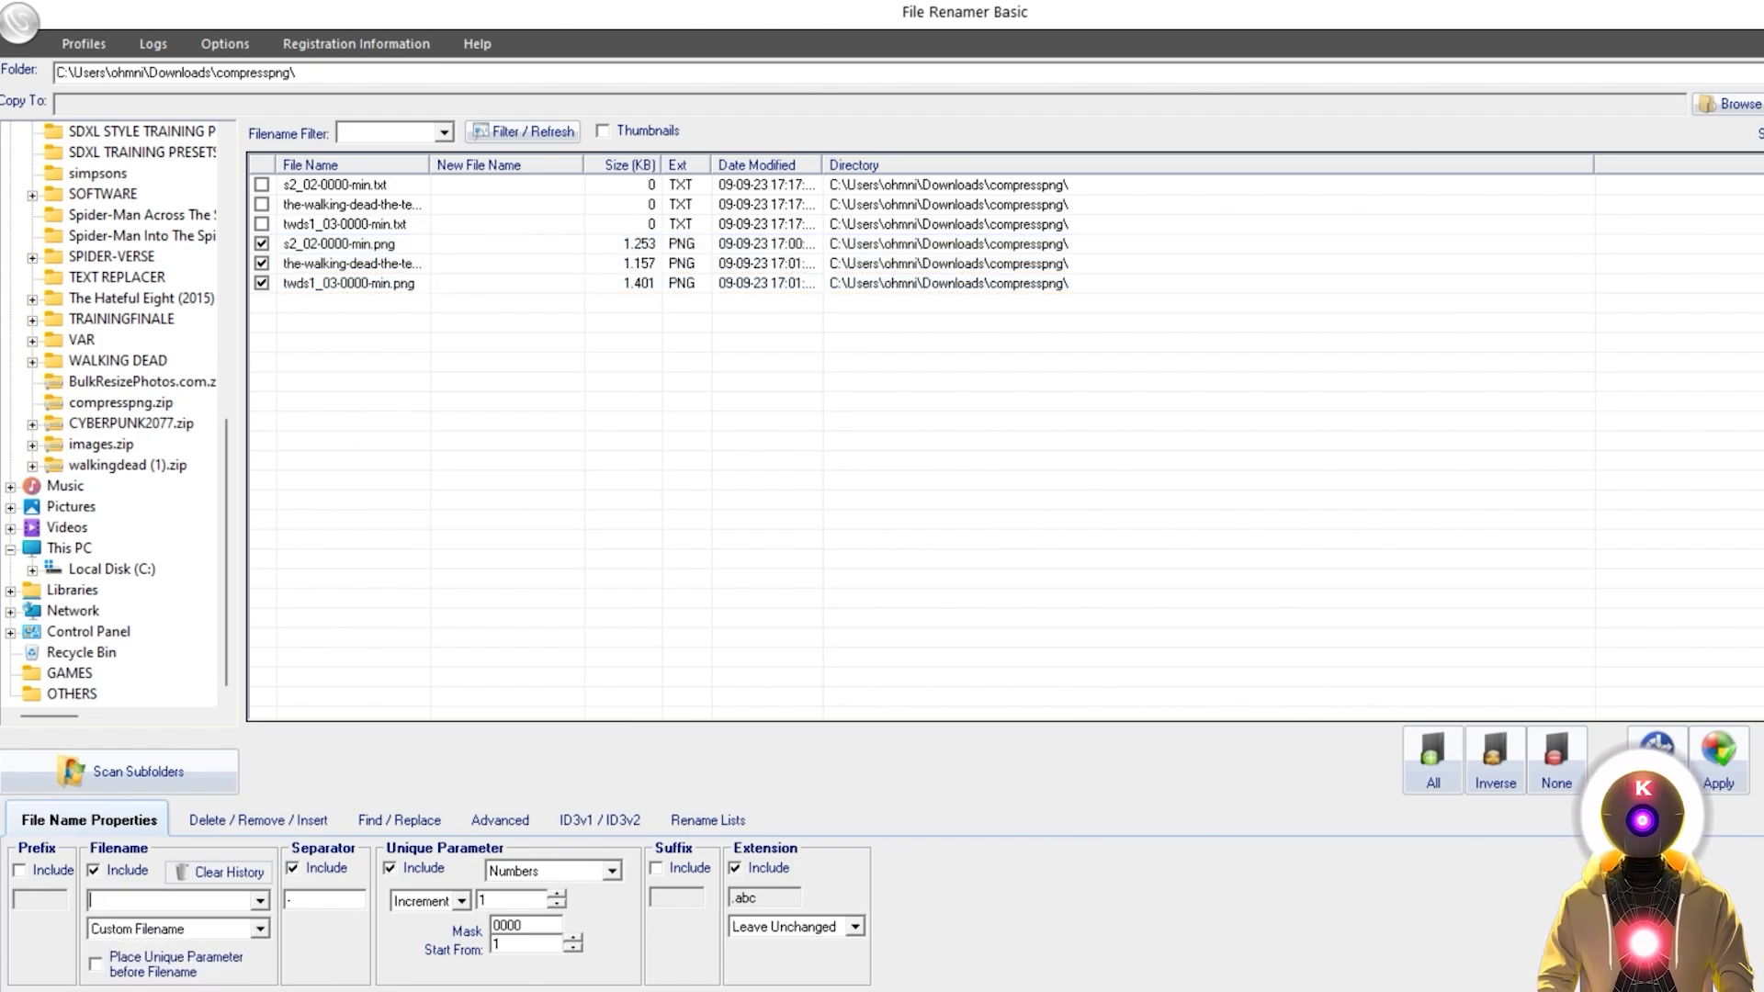
pyautogui.write('walking dead video game style')
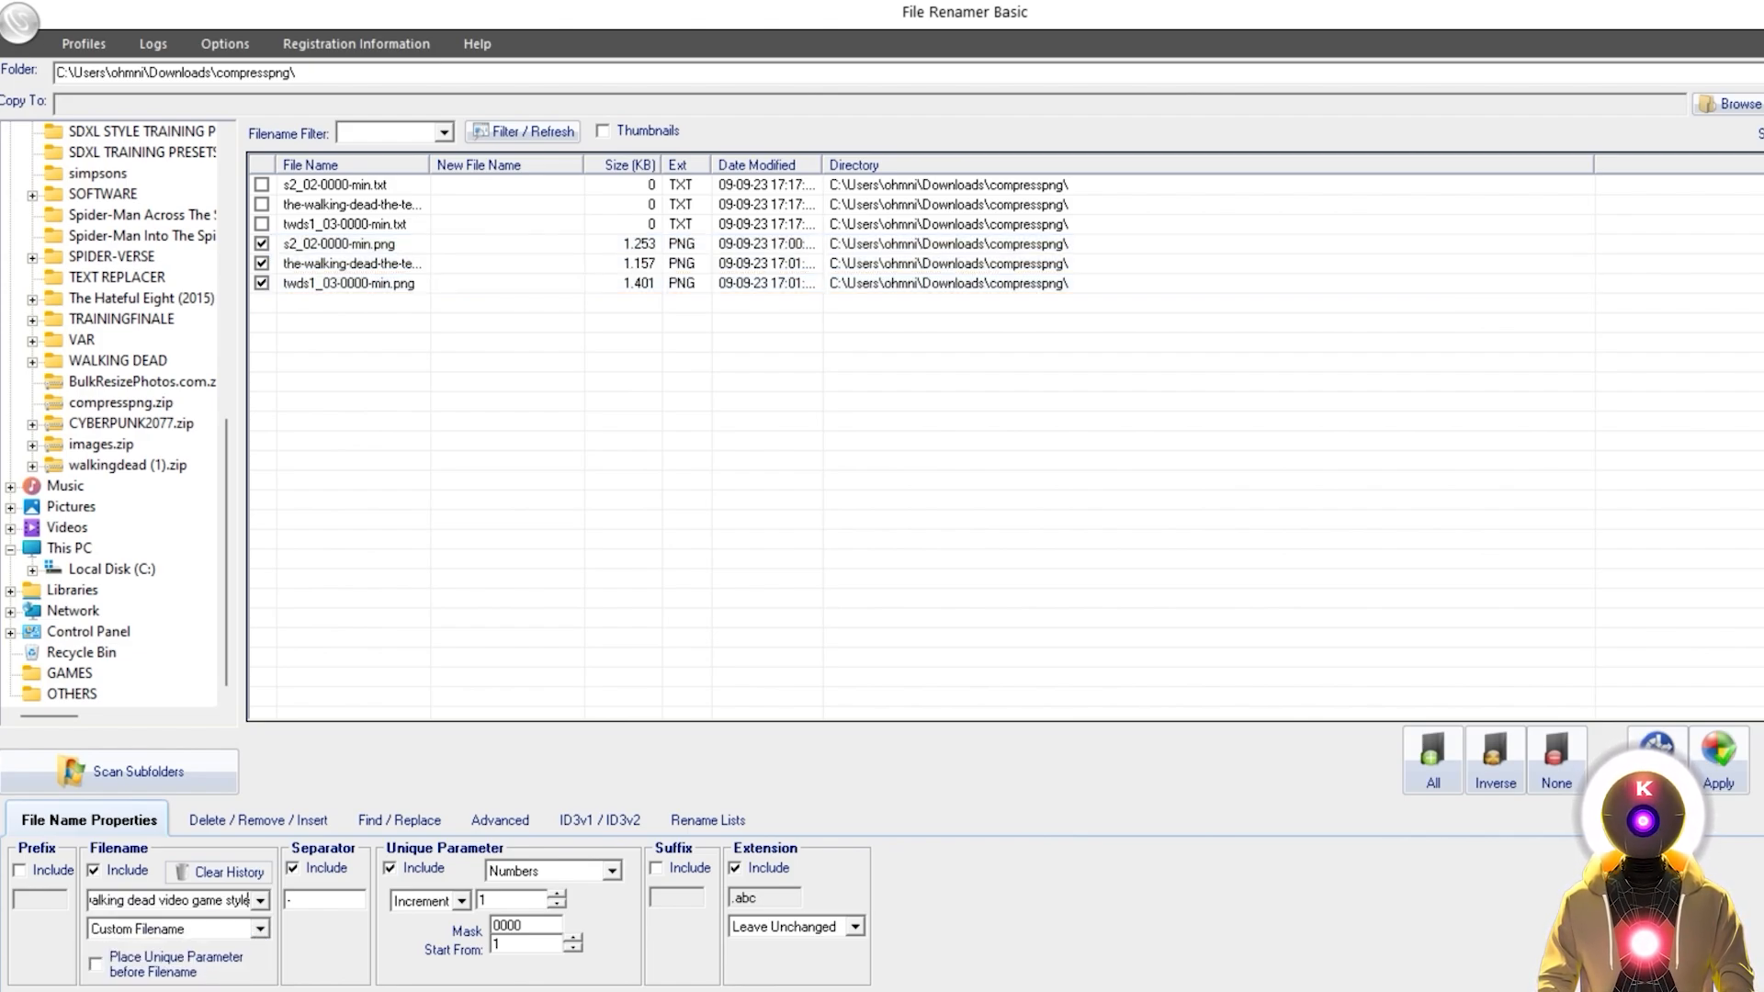
pyautogui.click(361, 901)
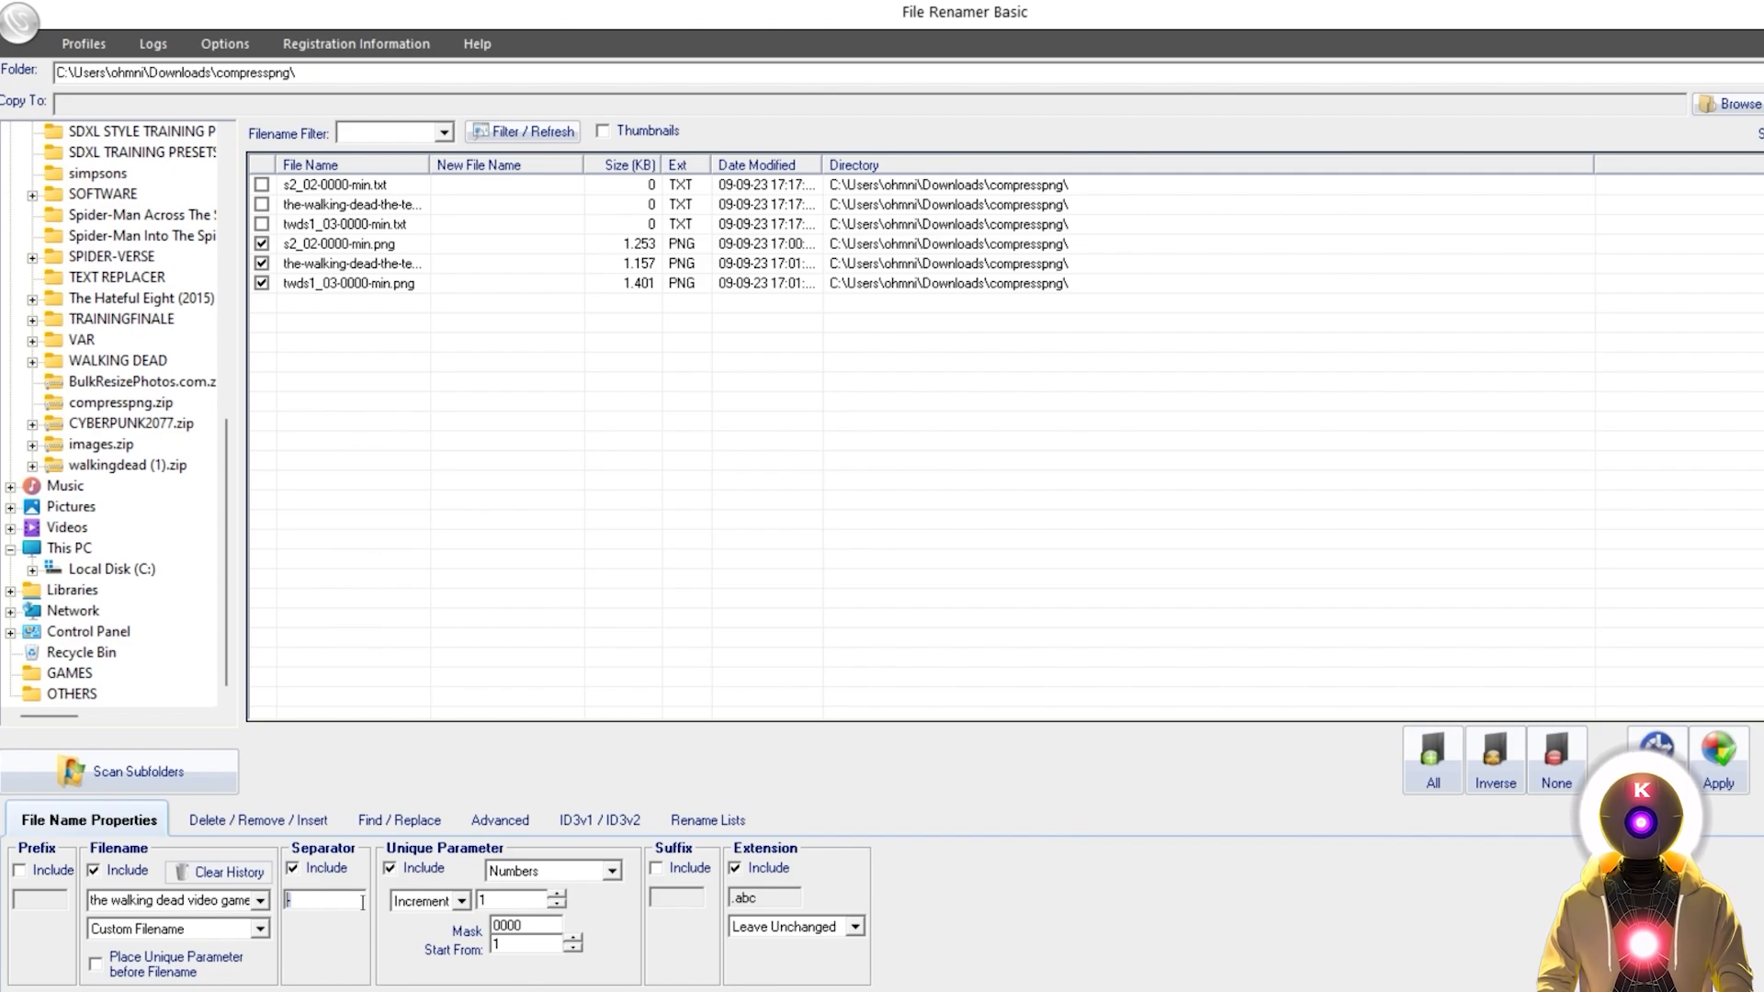
pyautogui.click(1656, 745)
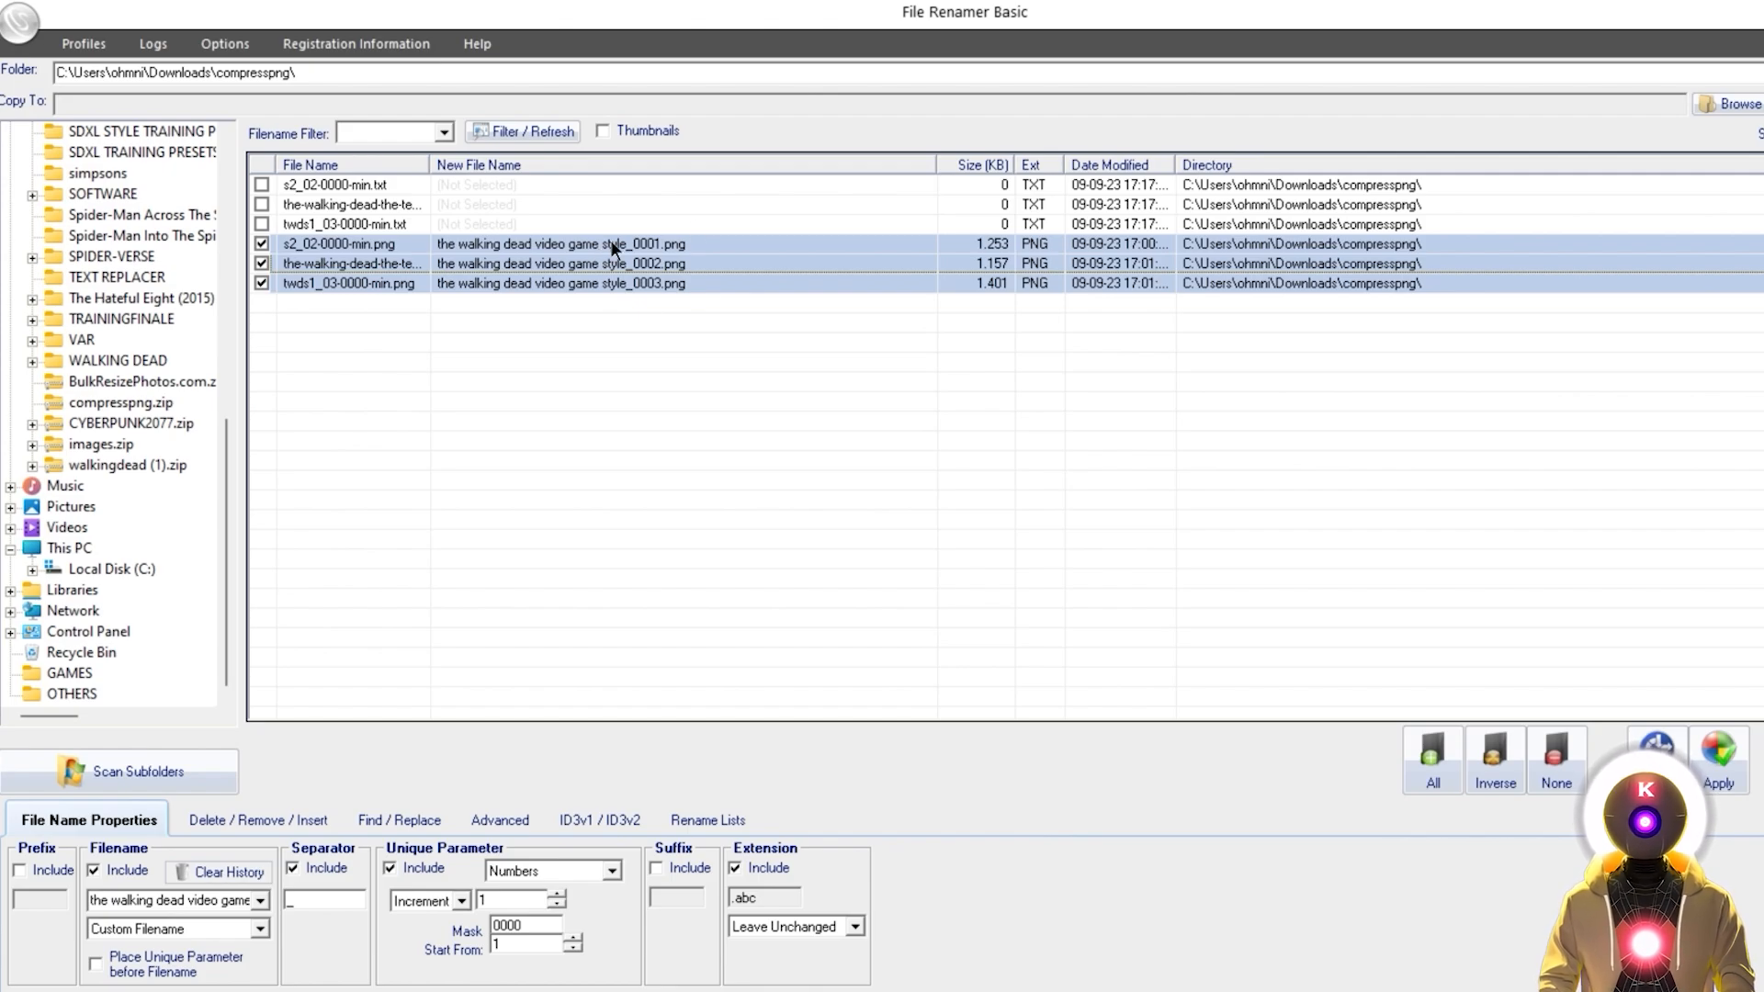
pyautogui.click(1720, 763)
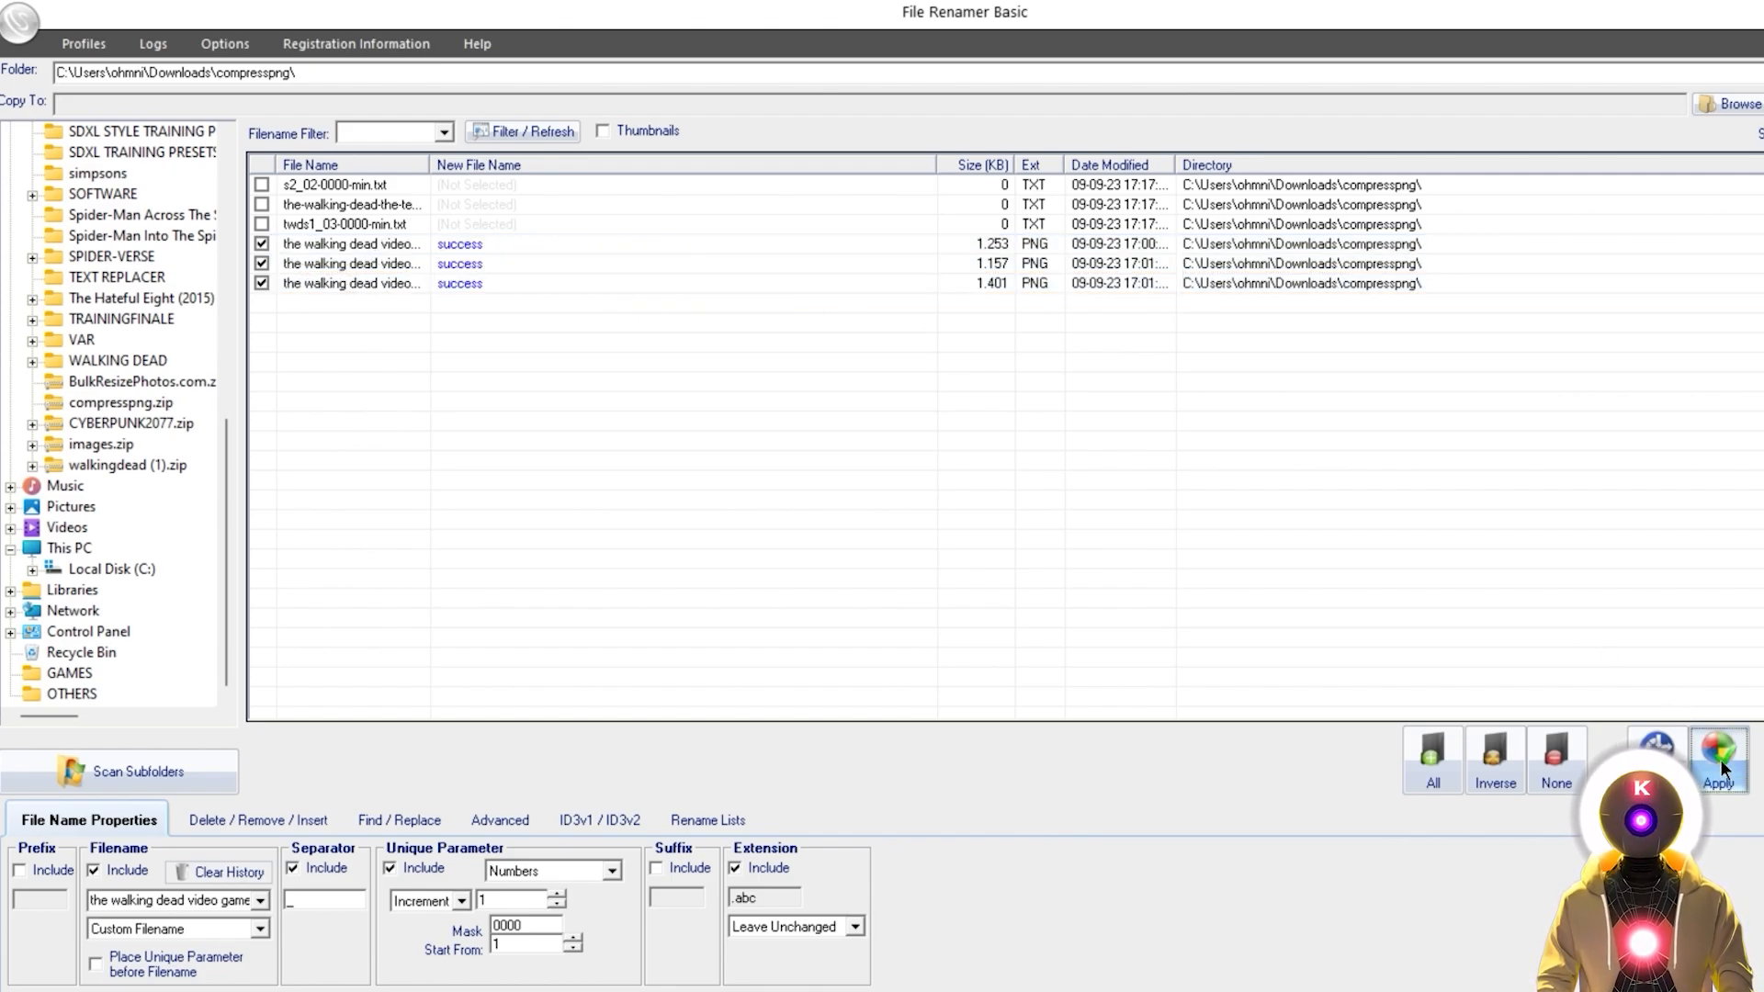
# Step: Check only the three TXT caption files and rename them with the same custom filename and numbering pattern
pyautogui.click(366, 185)
pyautogui.keyDown('shift'); pyautogui.click(424, 224); pyautogui.keyUp('shift')
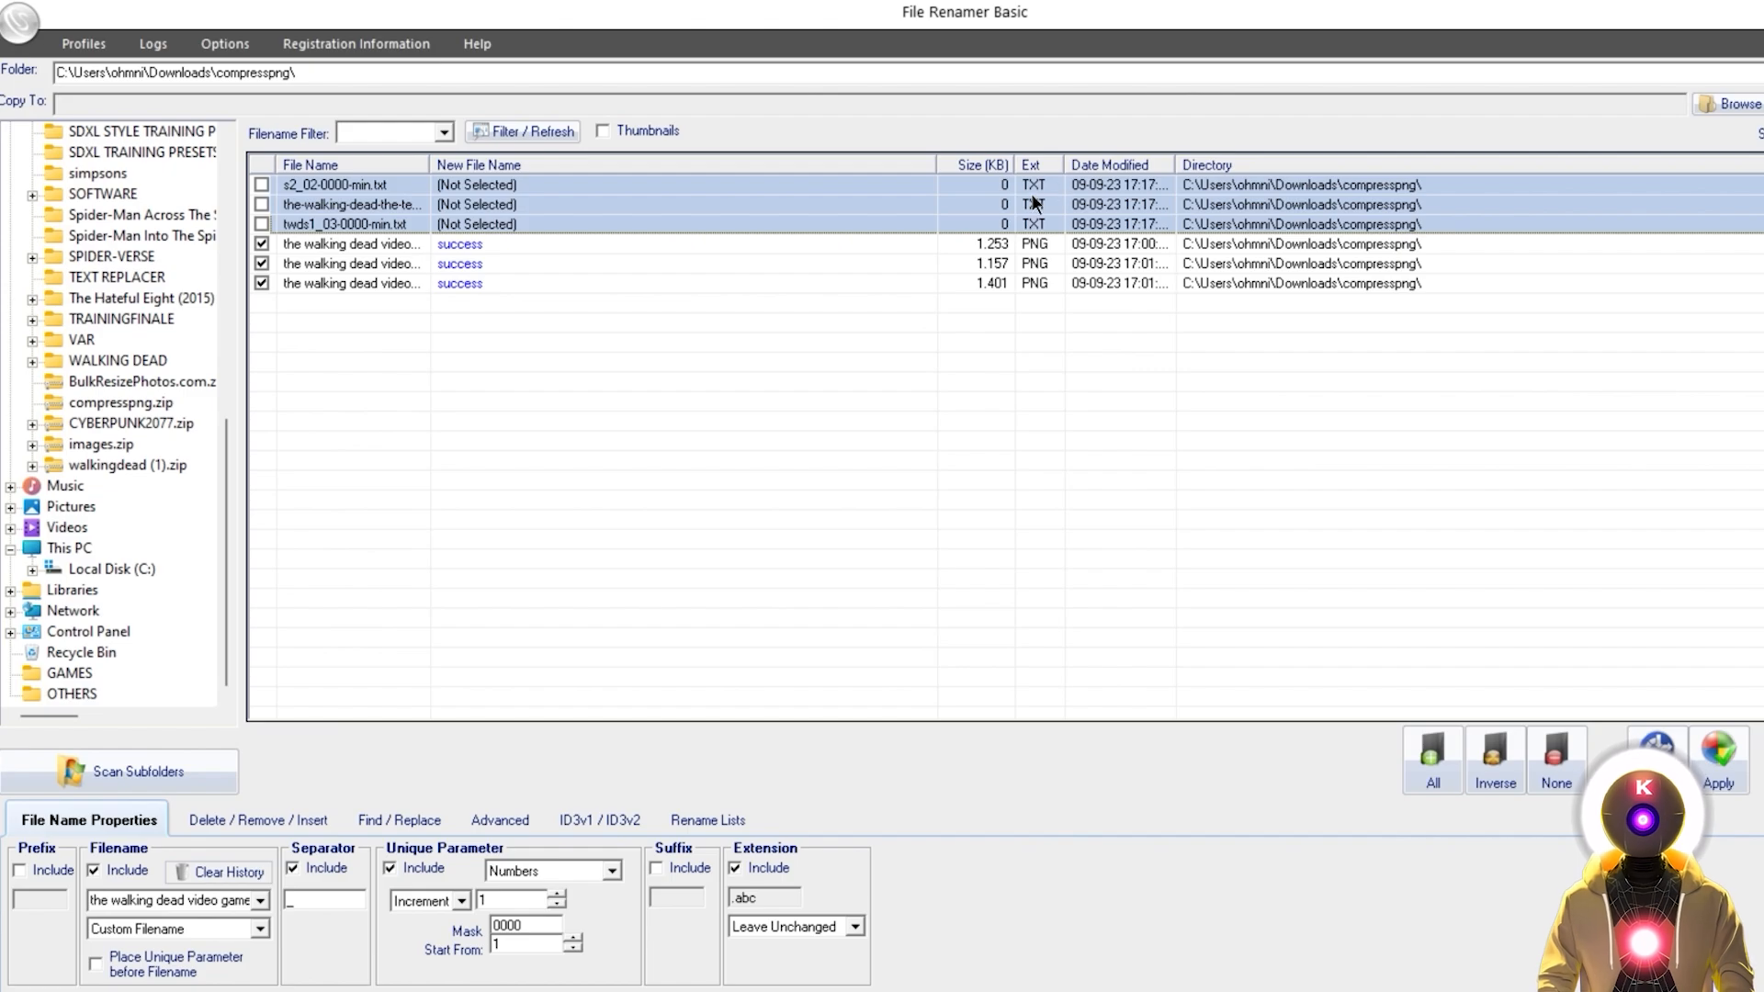
pyautogui.rightClick(374, 187)
pyautogui.click(443, 305)
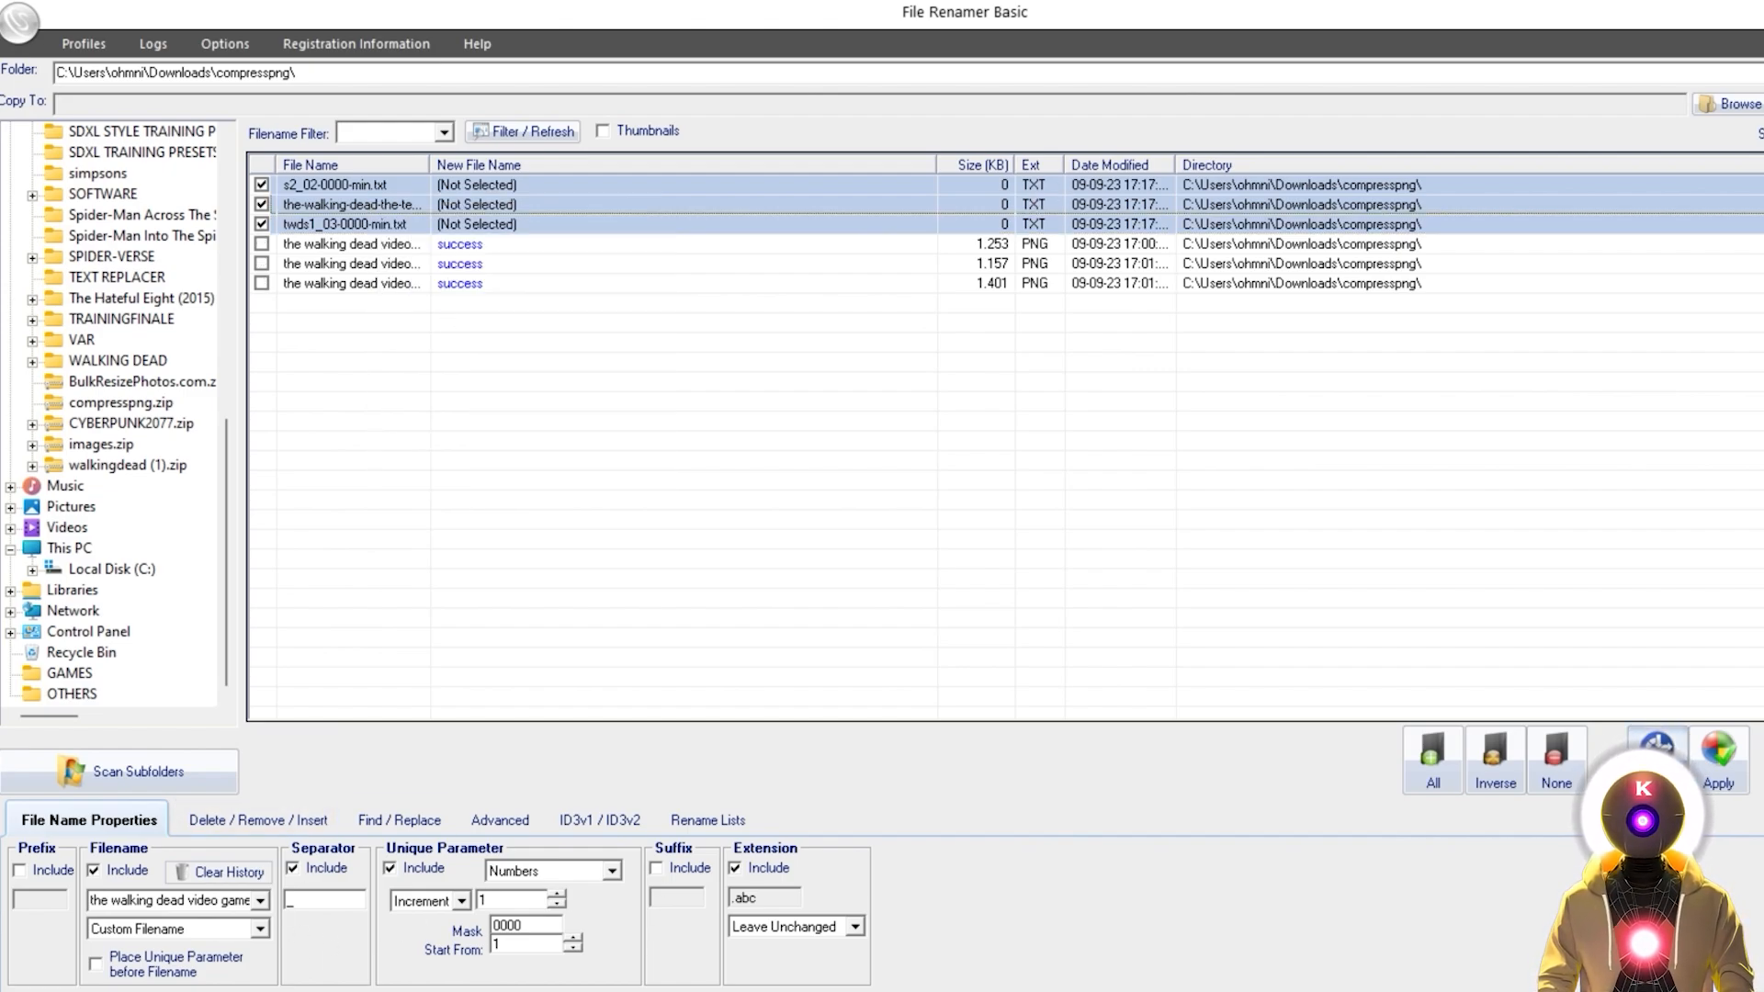
pyautogui.click(1657, 766)
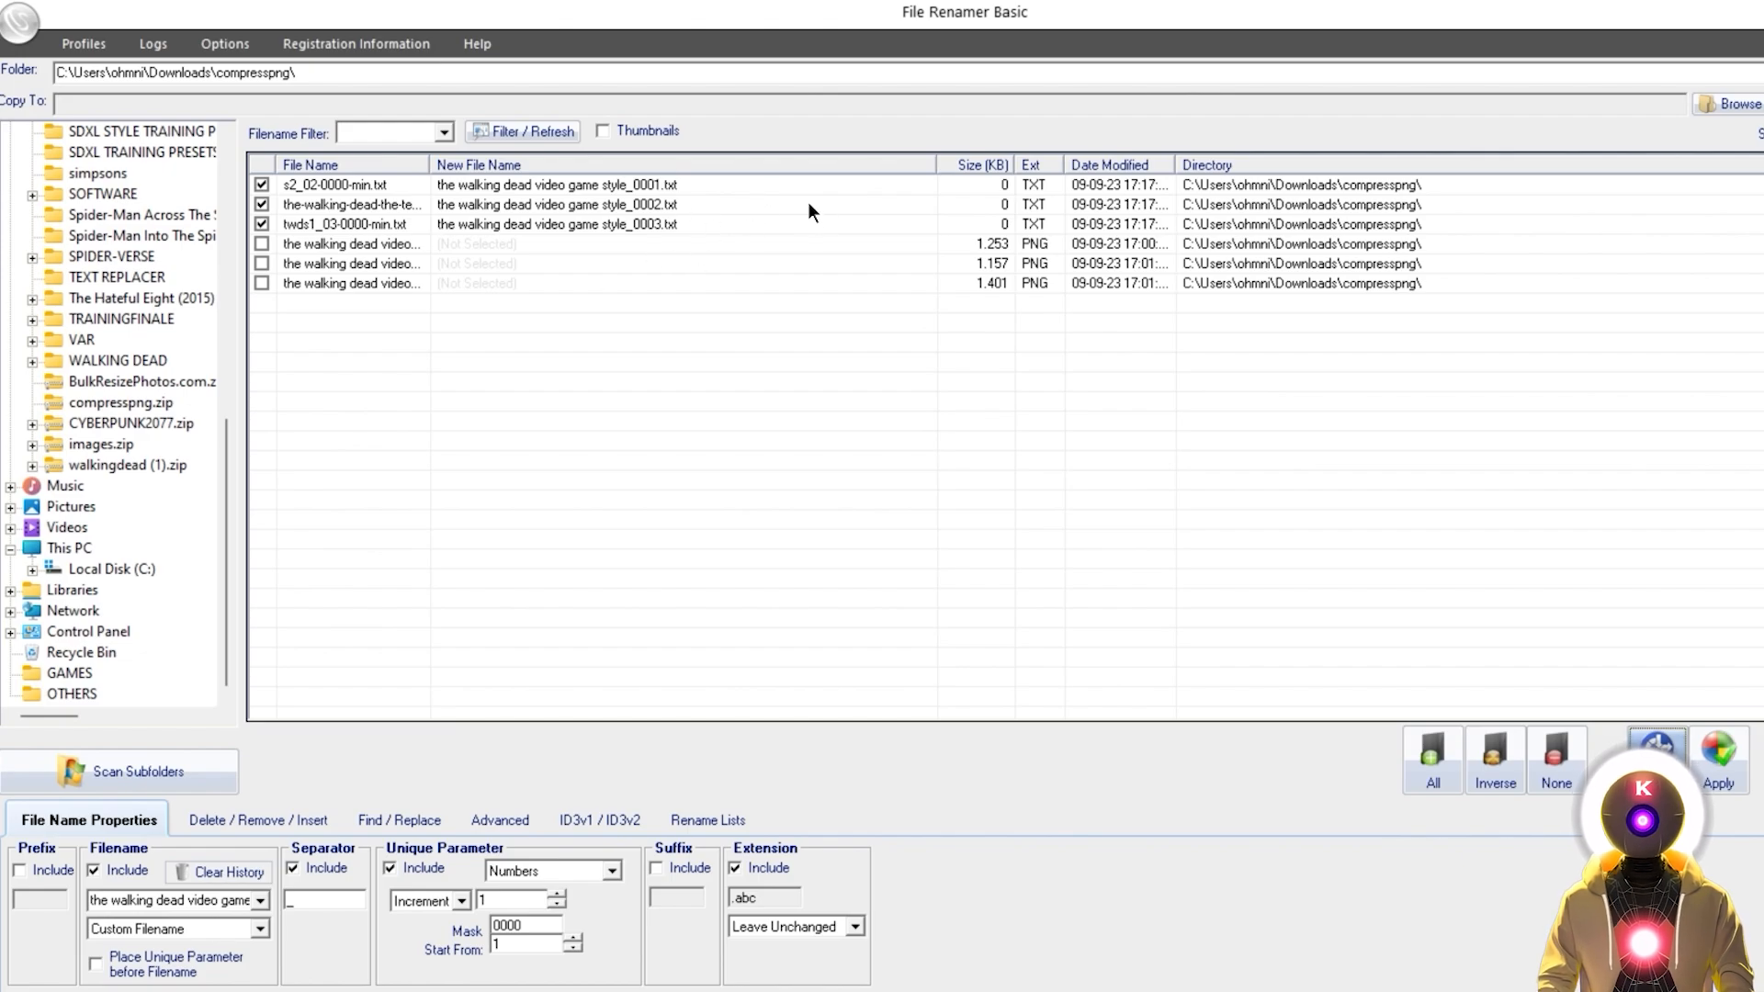
pyautogui.click(1707, 755)
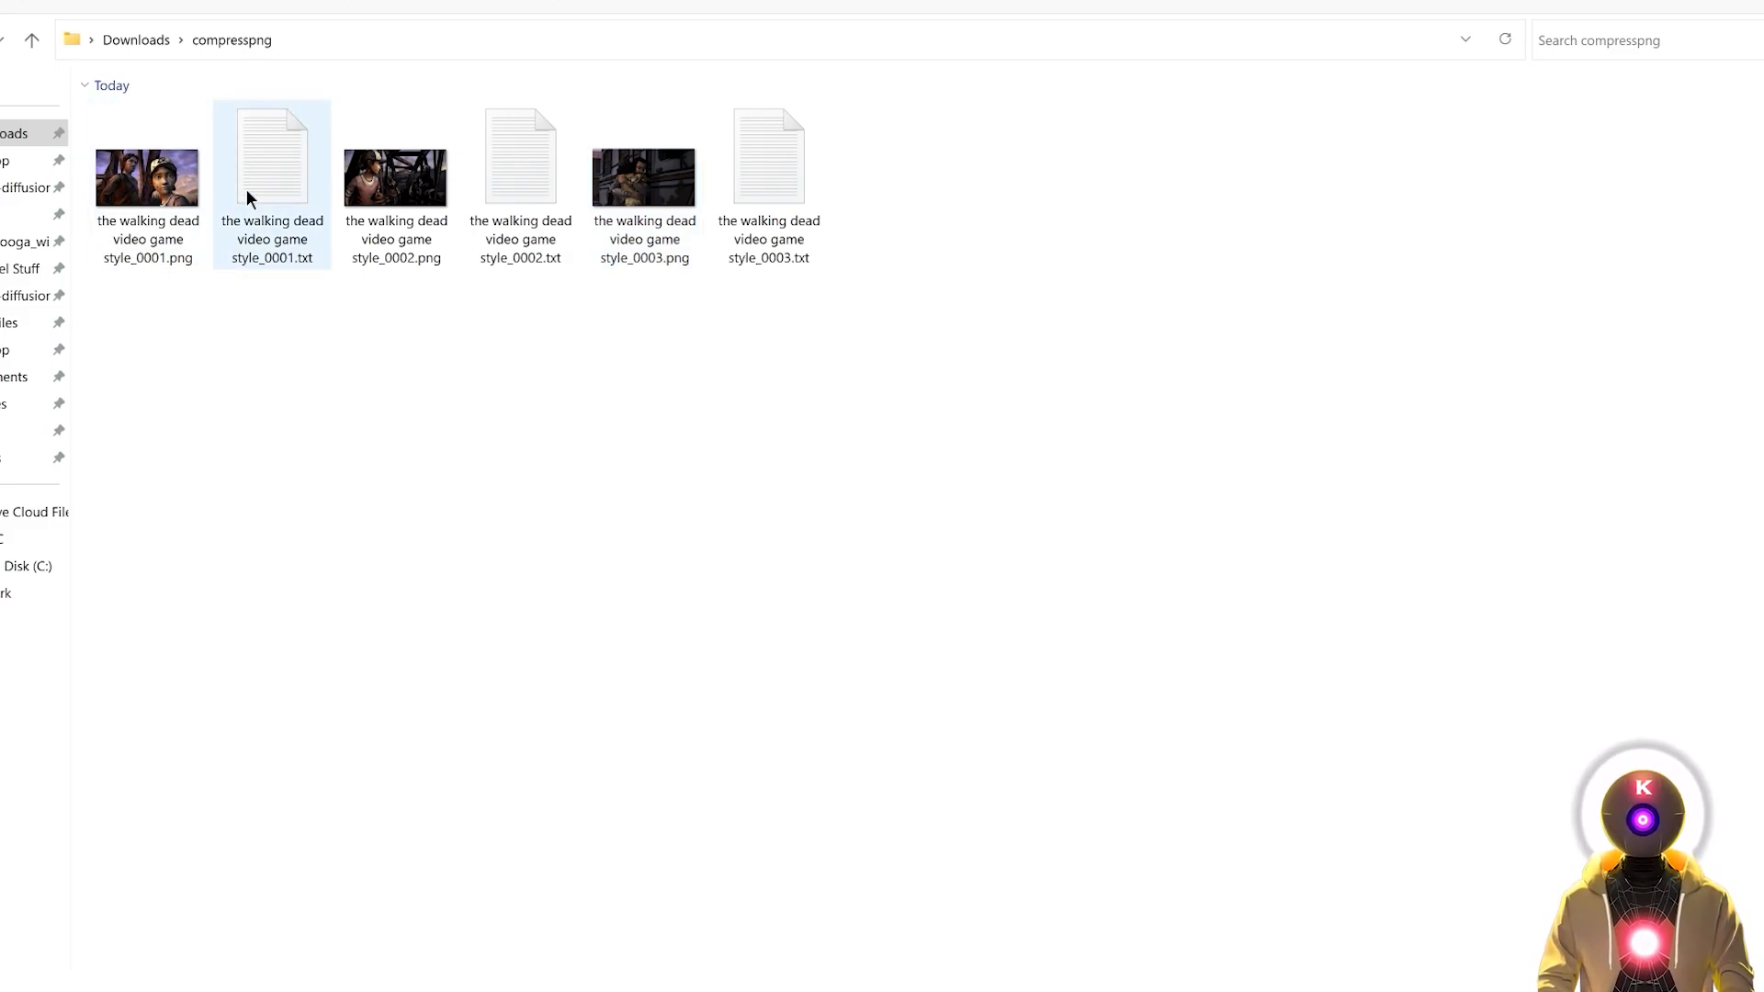
# Step: In the compresspng folder, open "the walking dead video game style_0001.png" and its matching text file to compare image and caption
pyautogui.click(303, 318)
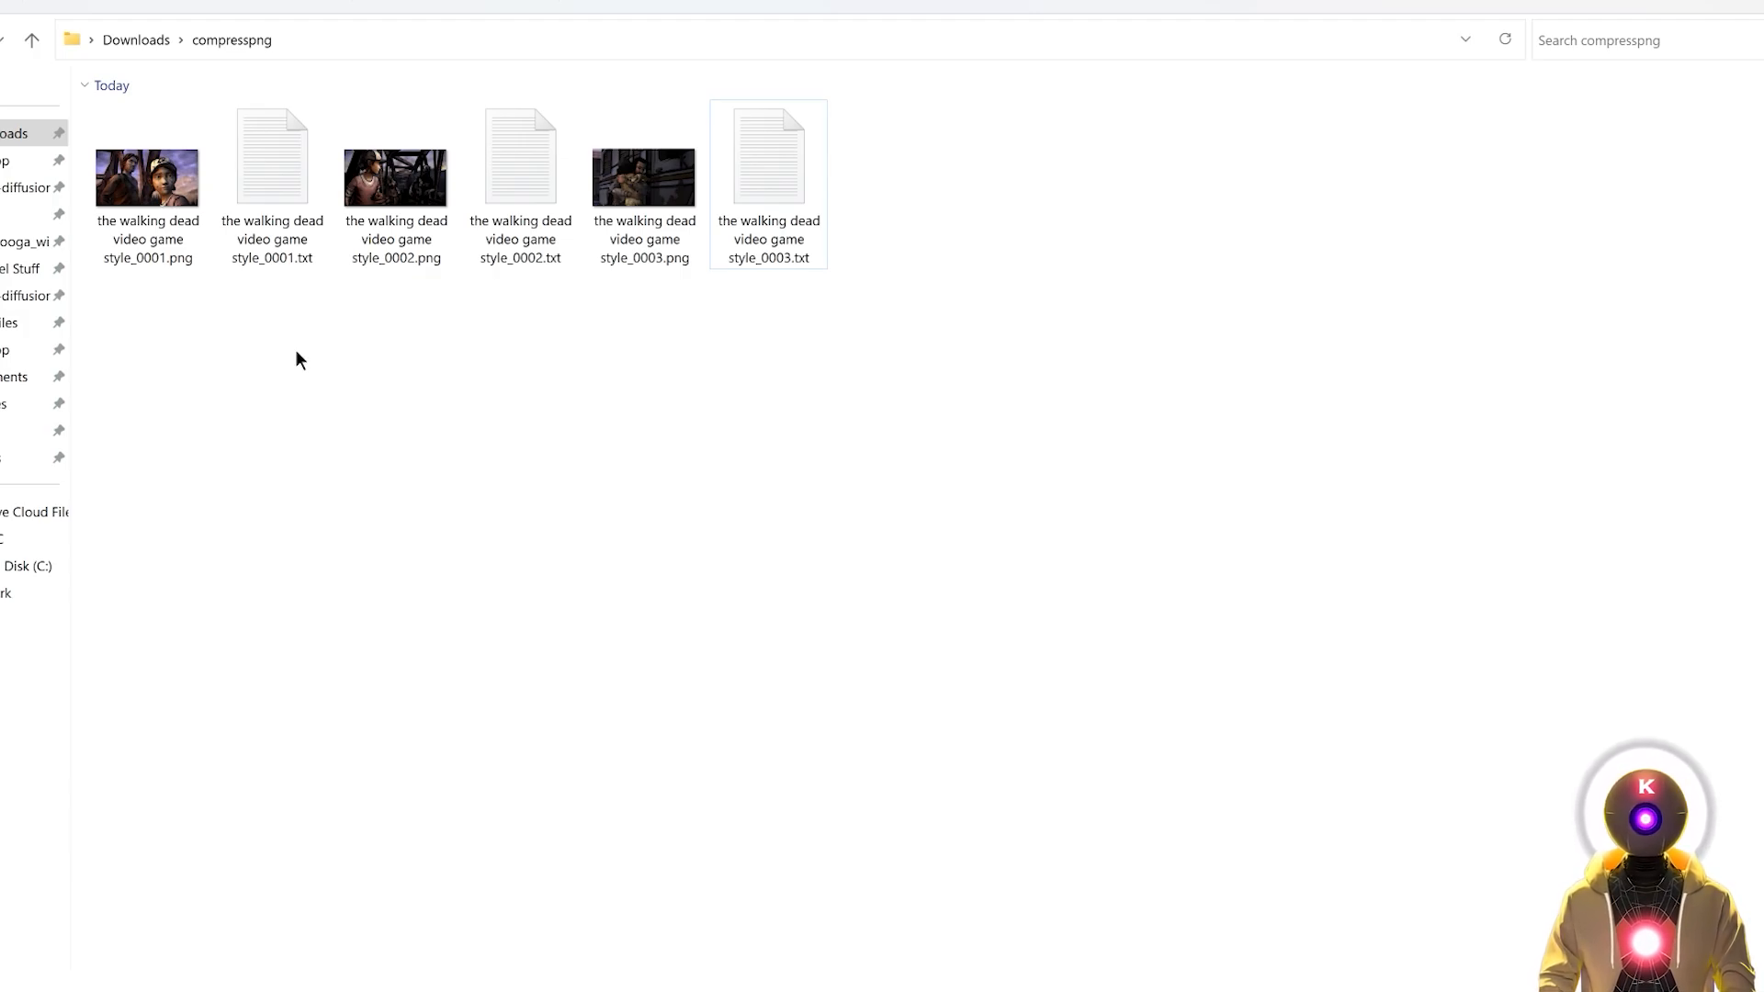
pyautogui.doubleClick(147, 179)
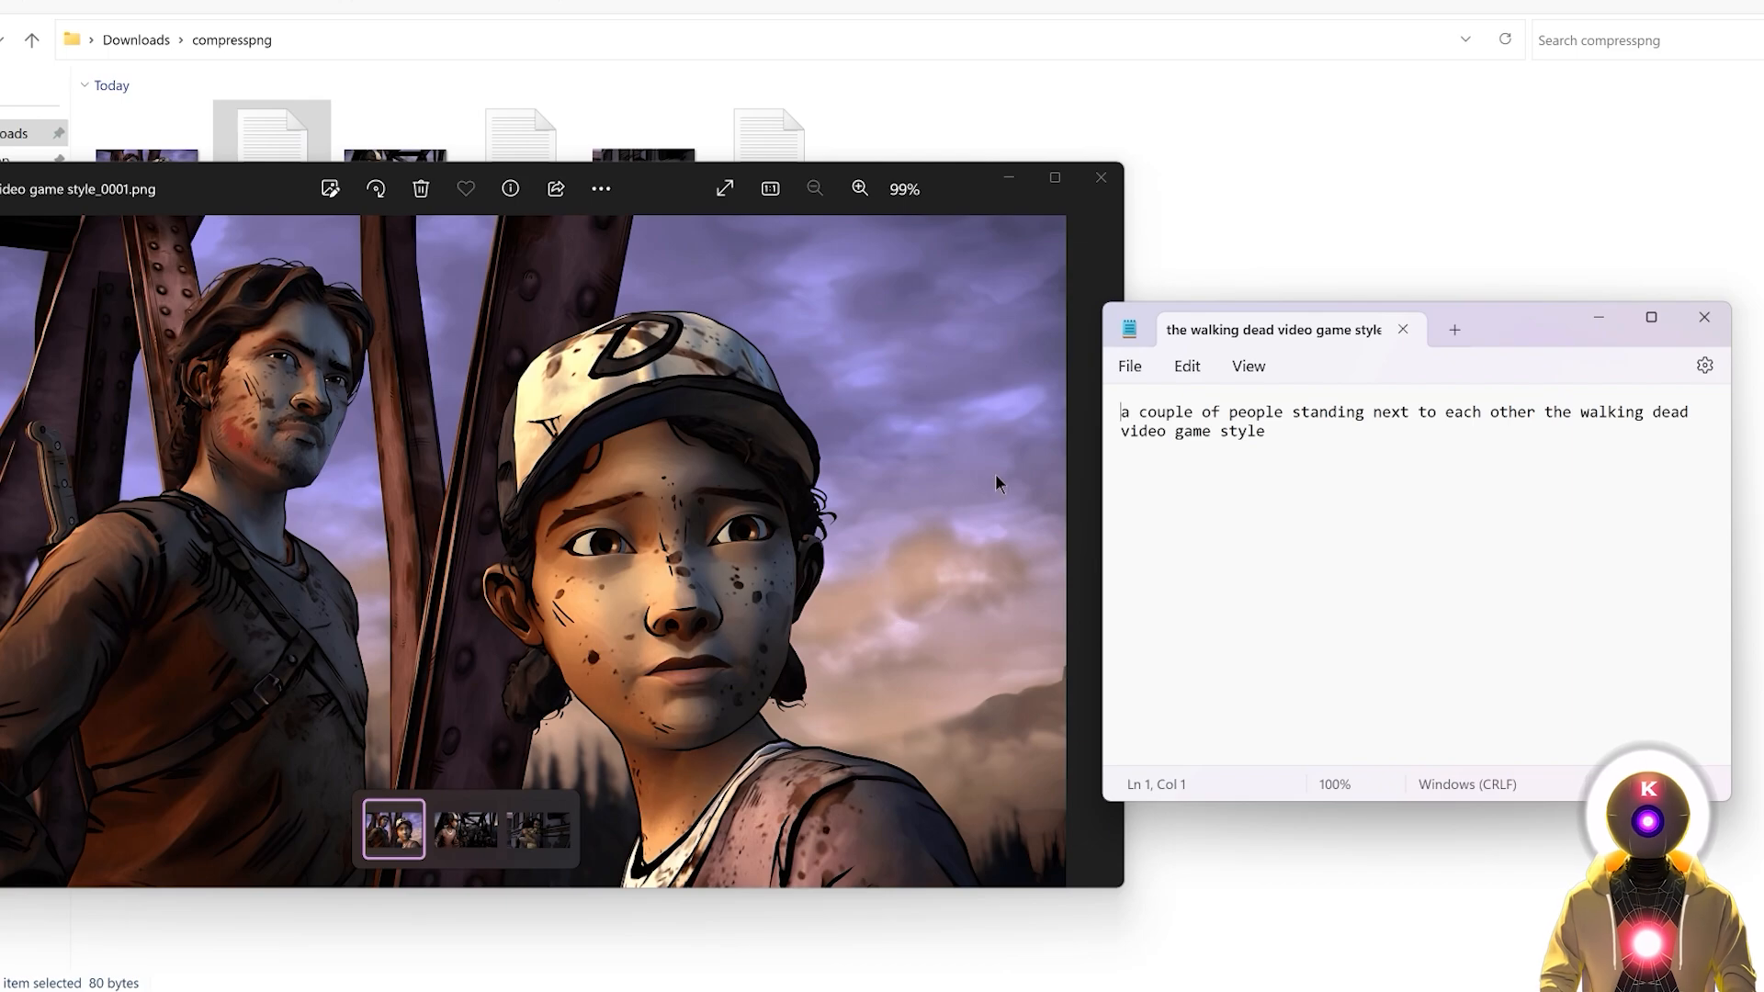
# Step: Recaption 0001 as "a young girl wearing a cap with splats of blood on her face, standing next to a man with a steel bridge in the background"
pyautogui.click(1414, 478)
pyautogui.hotkey('ctrl', 'a')
pyautogui.write('a young girl wearing a cap with splats of blood on her face, standing next to a man with a steel bridge in the background, the walking dead video game style')
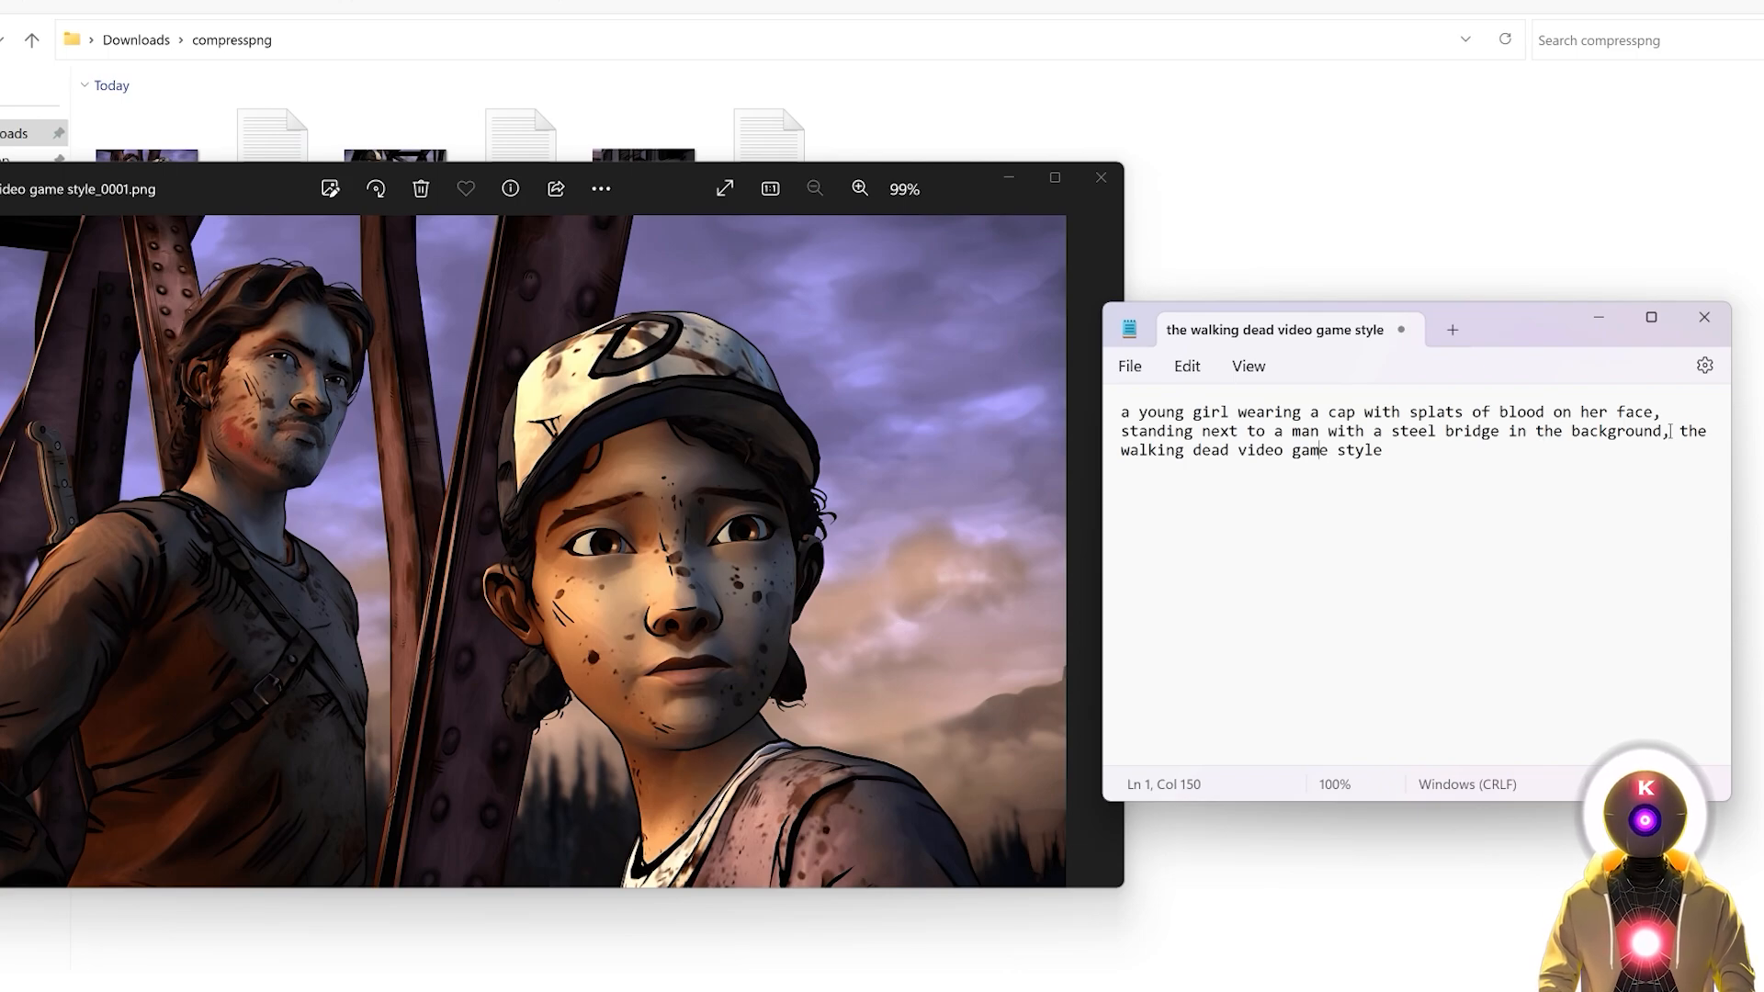
pyautogui.click(1400, 458)
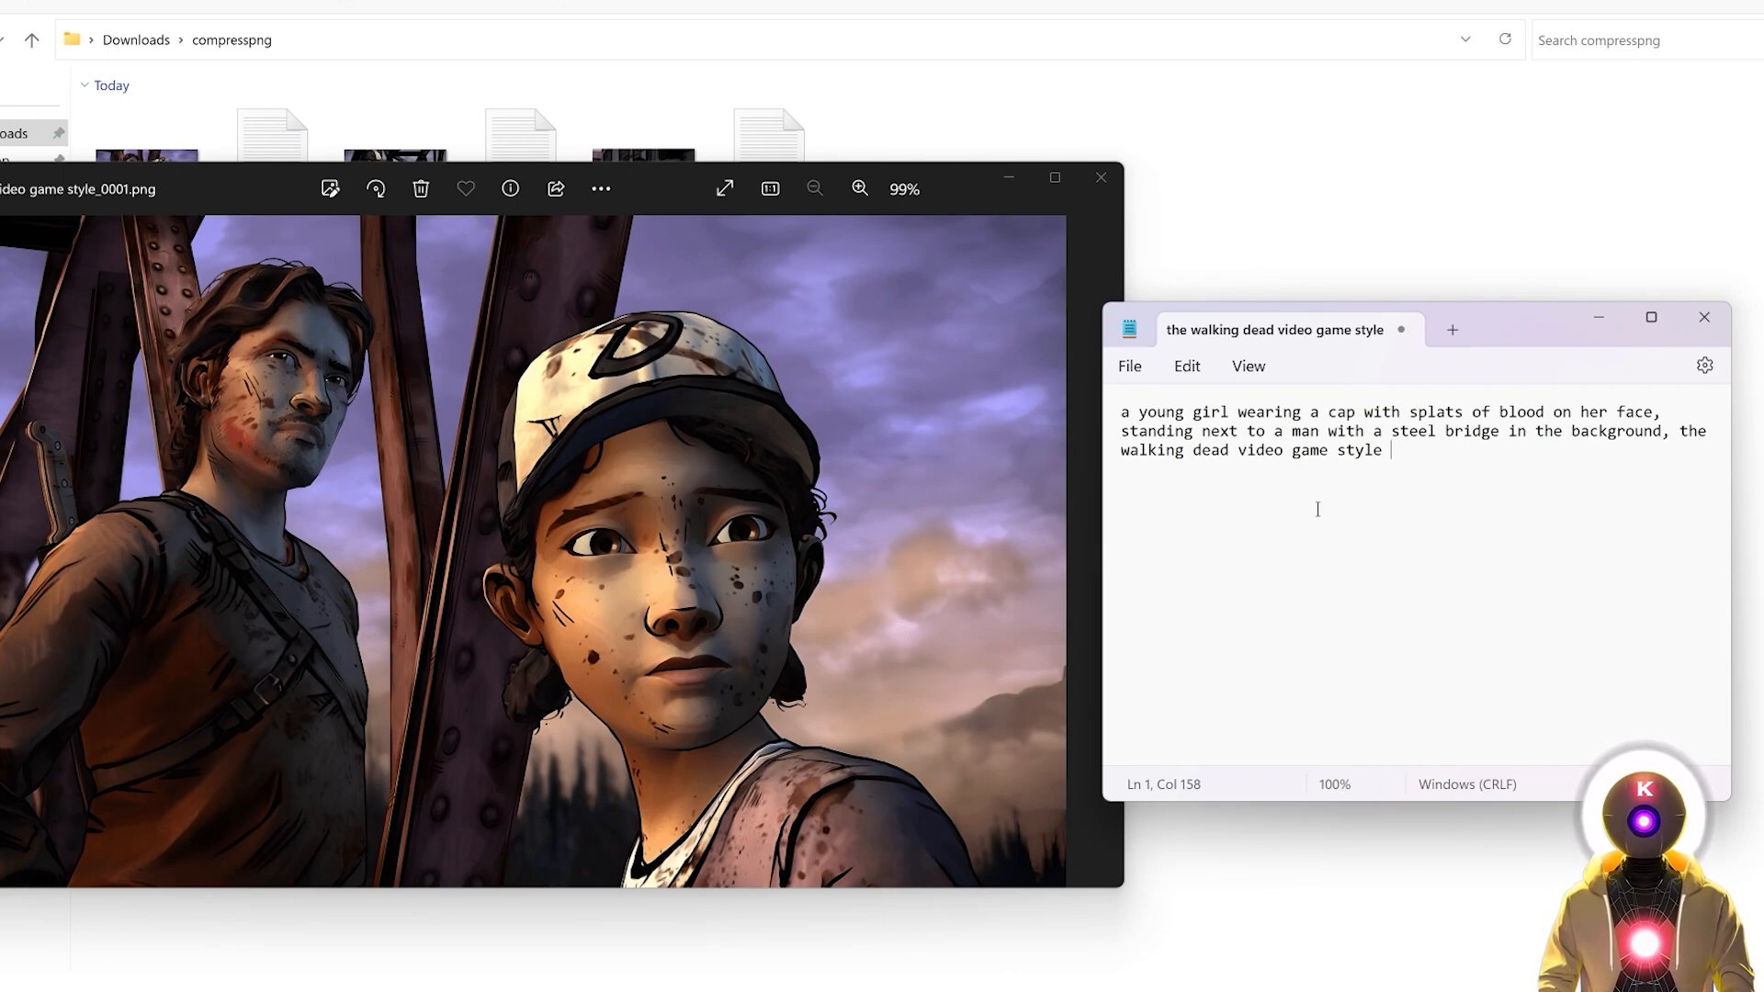
pyautogui.hotkey('ctrl', 's')
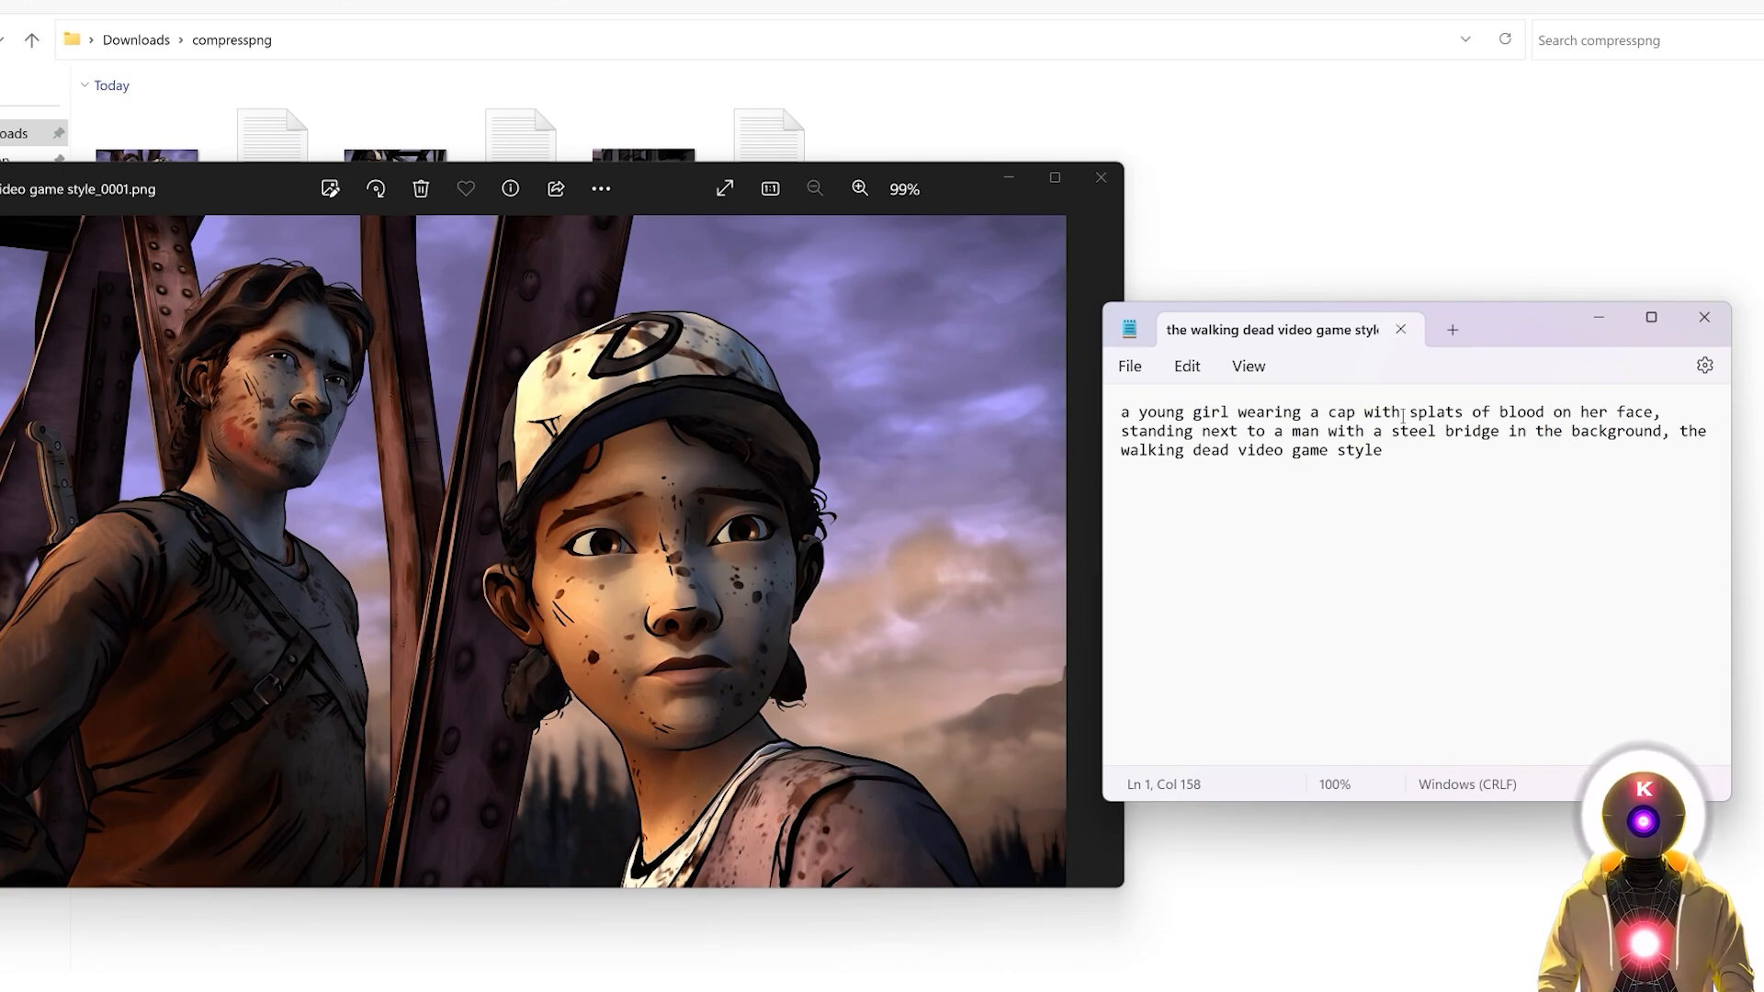
pyautogui.click(1703, 318)
# Step: Page through the next images, close the viewer, and look over the image and caption pairs in the compresspng folder
pyautogui.click(1104, 554)
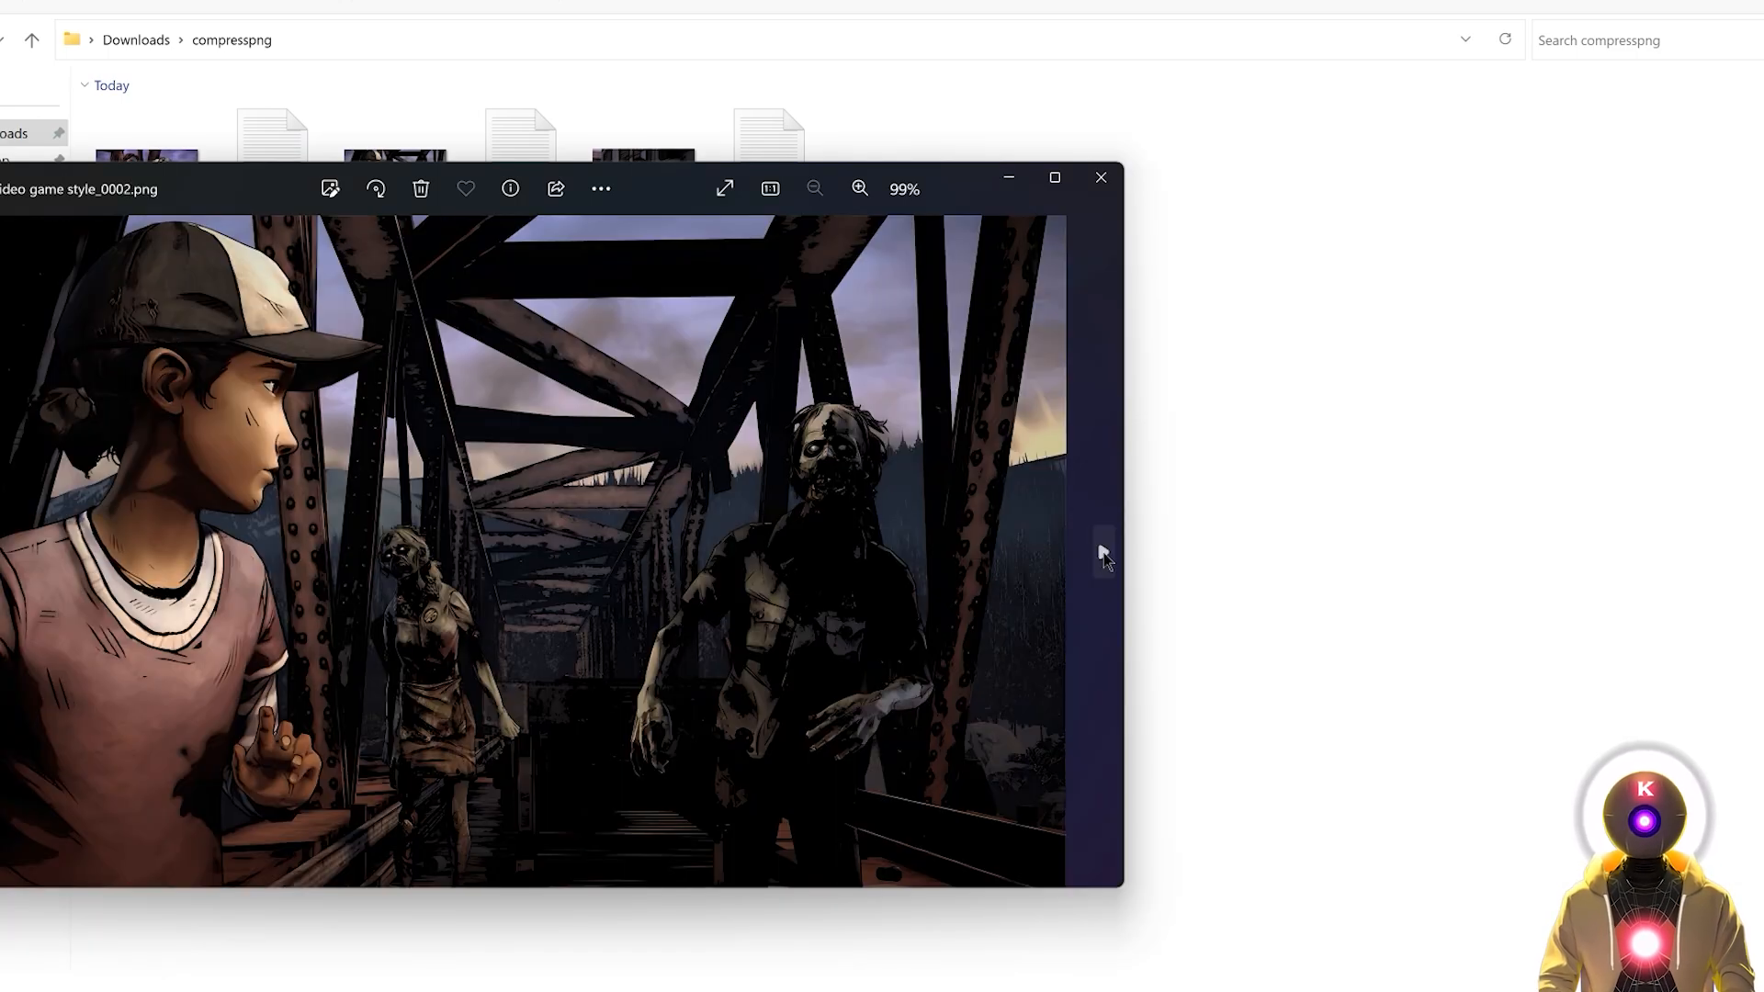
pyautogui.click(1105, 554)
pyautogui.hotkey('alt', 'F4')
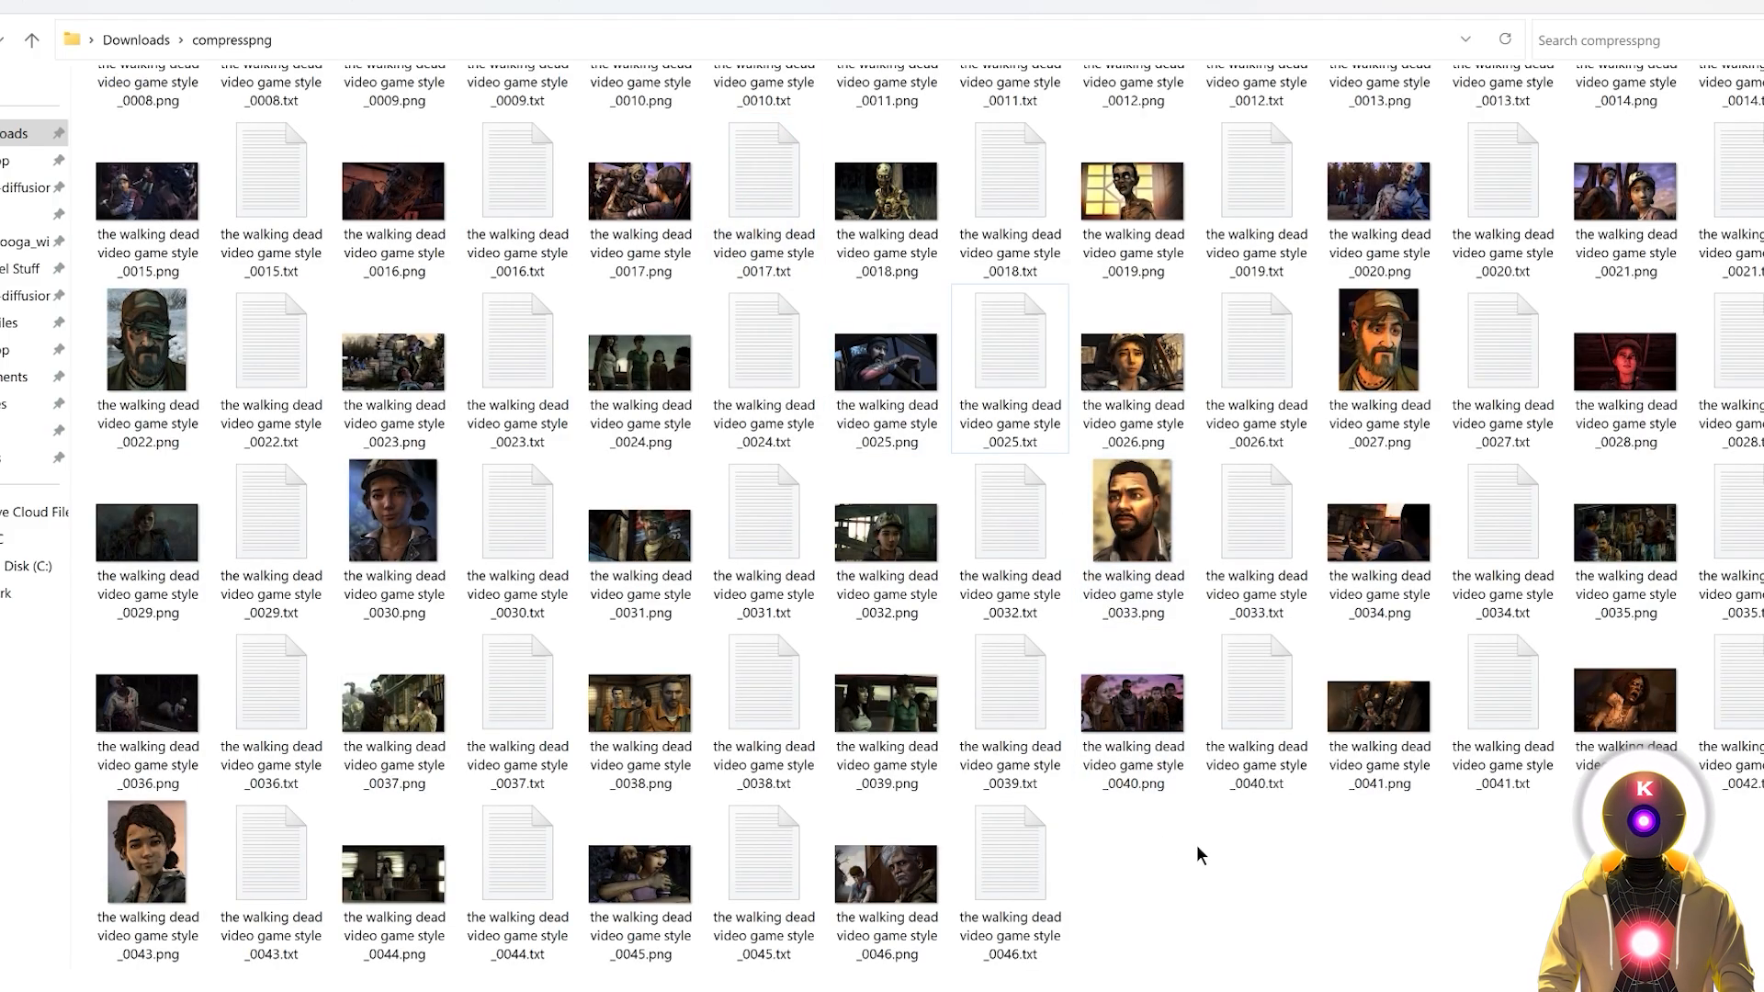
pyautogui.scroll(3, 1196, 845)
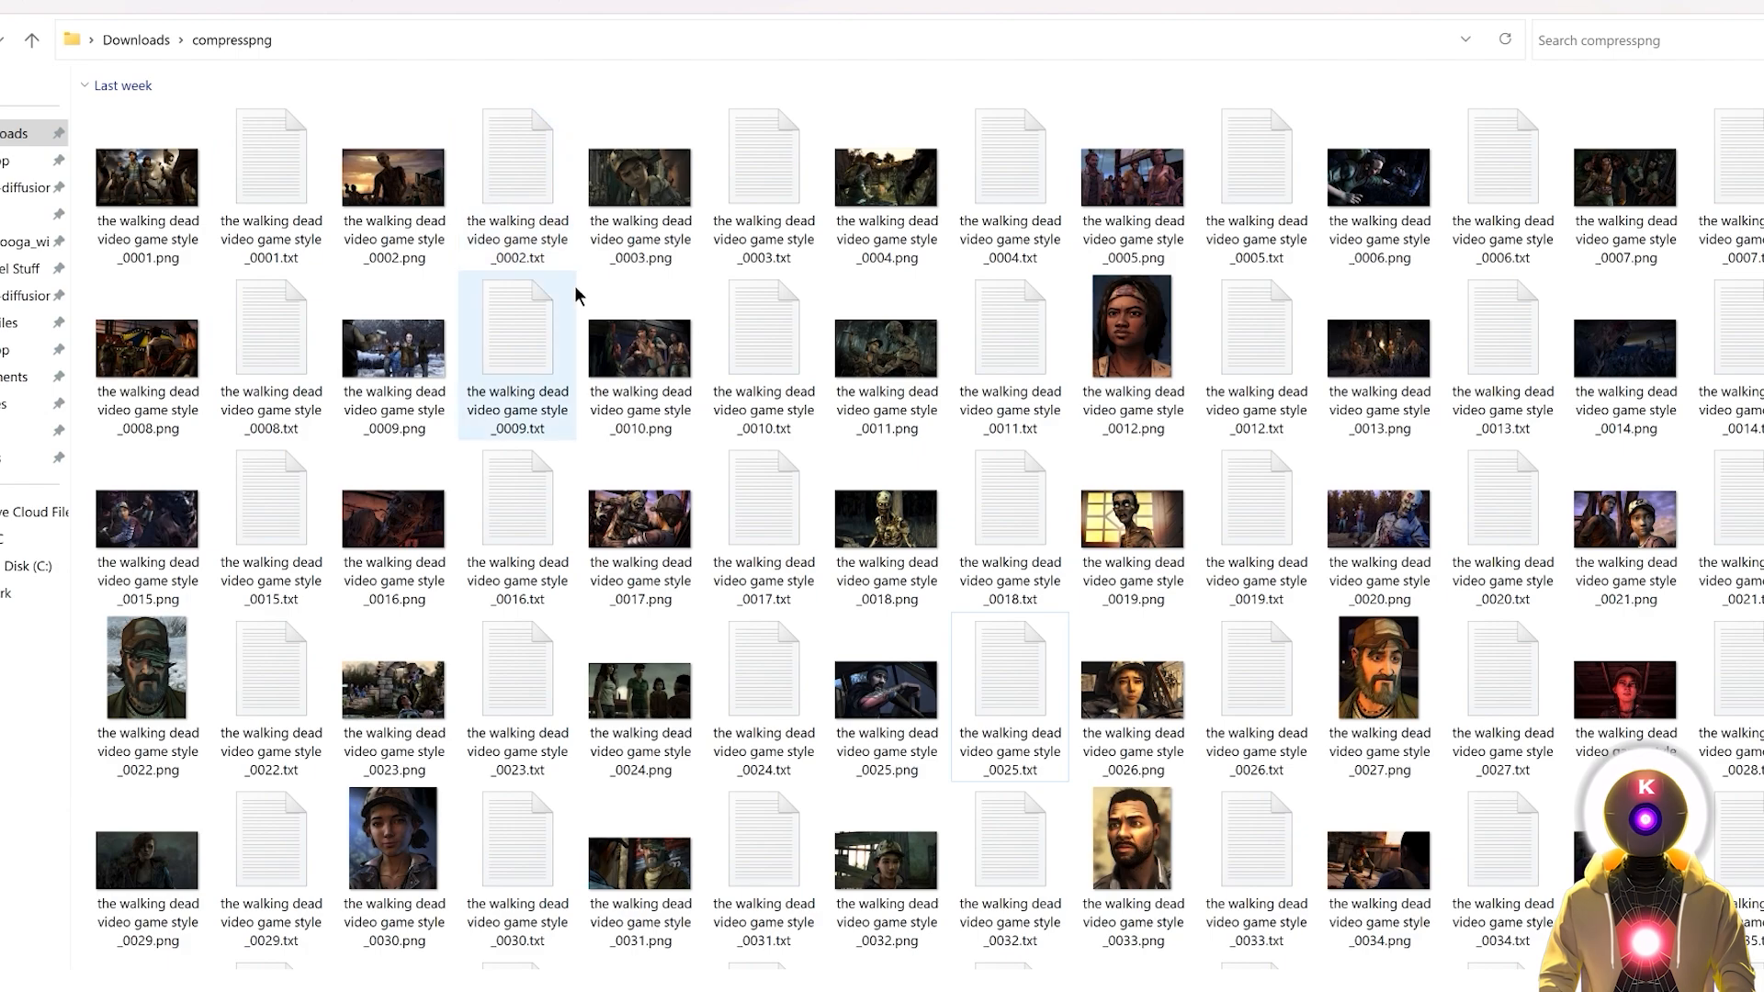
pyautogui.scroll(-3, 890, 311)
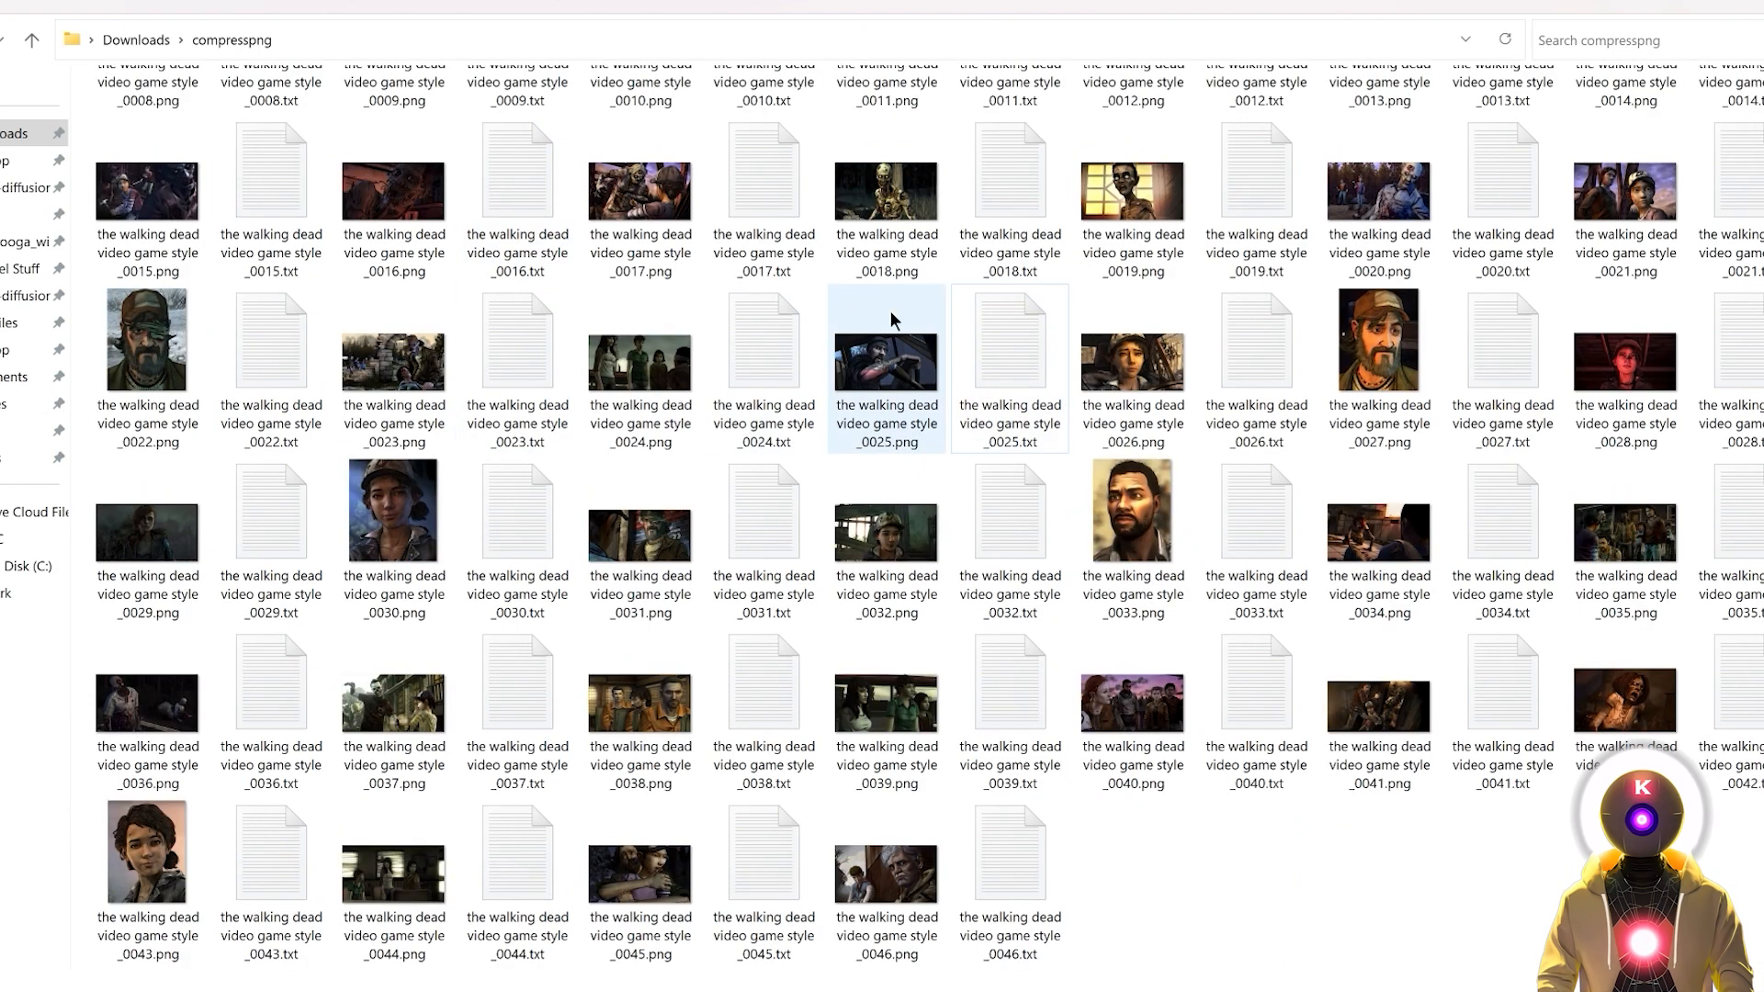
# Step: Open the caption file ending in _0032 and shorten its style phrase to "the walking dead style"
pyautogui.doubleClick(1023, 517)
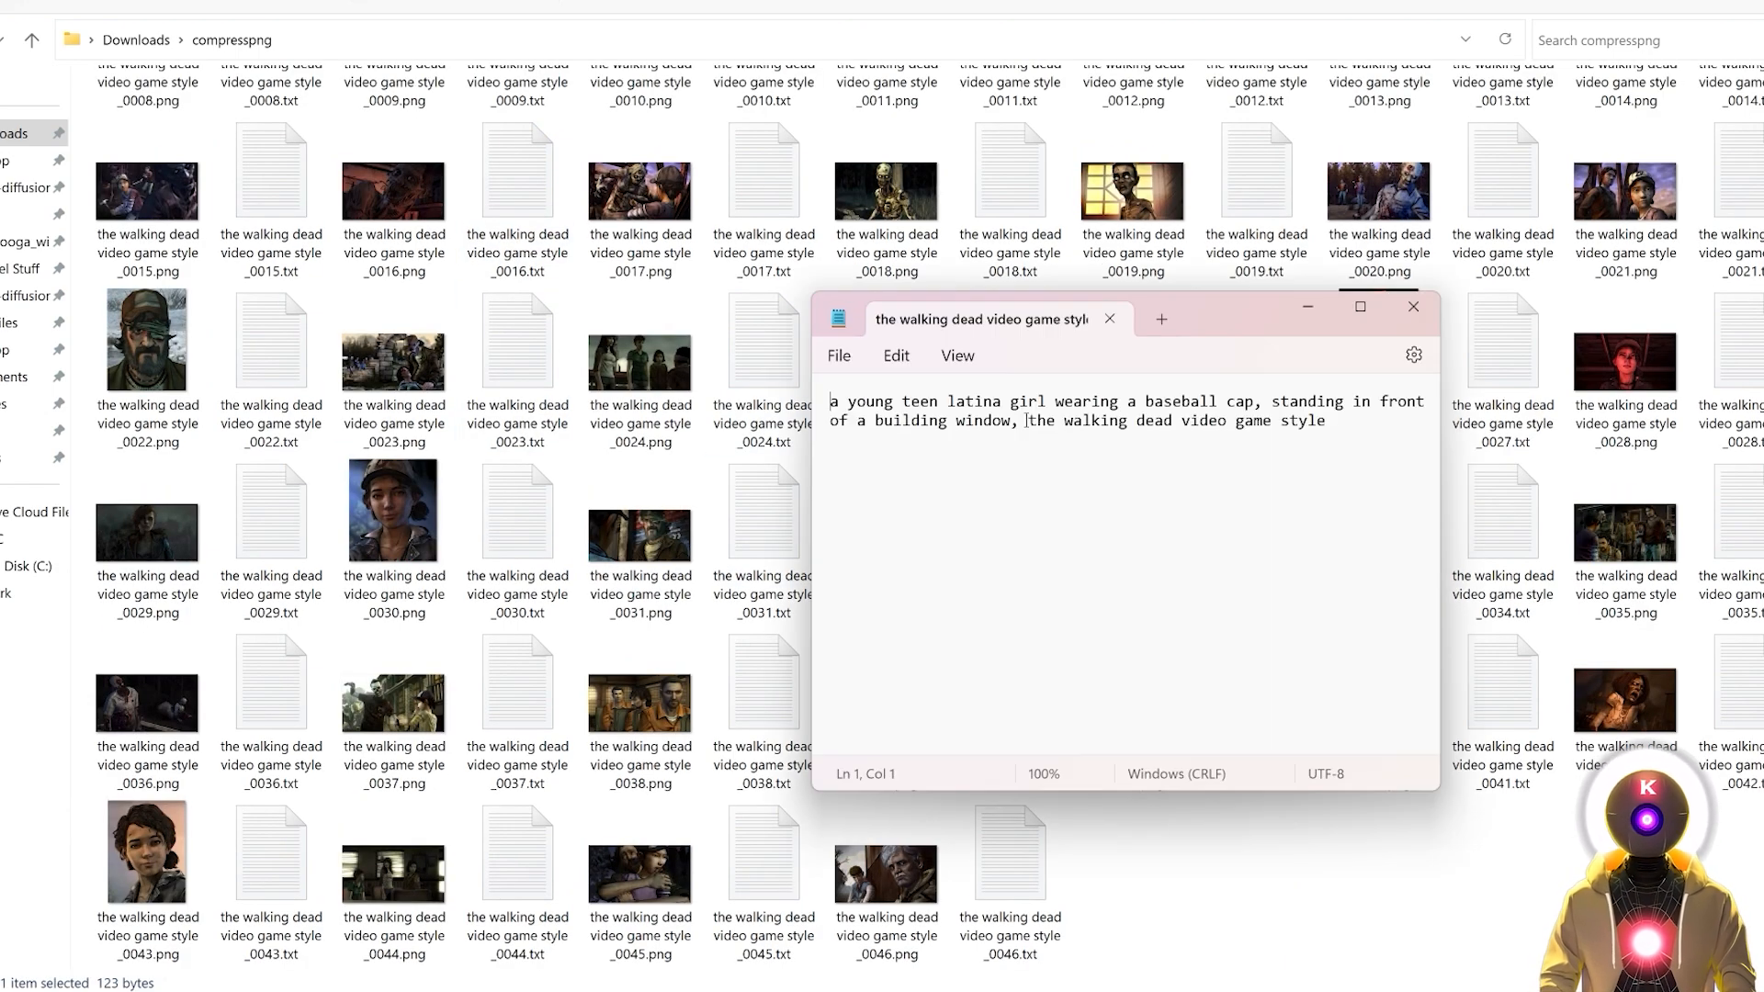
pyautogui.moveTo(1027, 420); pyautogui.dragTo(1323, 428)
pyautogui.hotkey('ctrl', 'c')
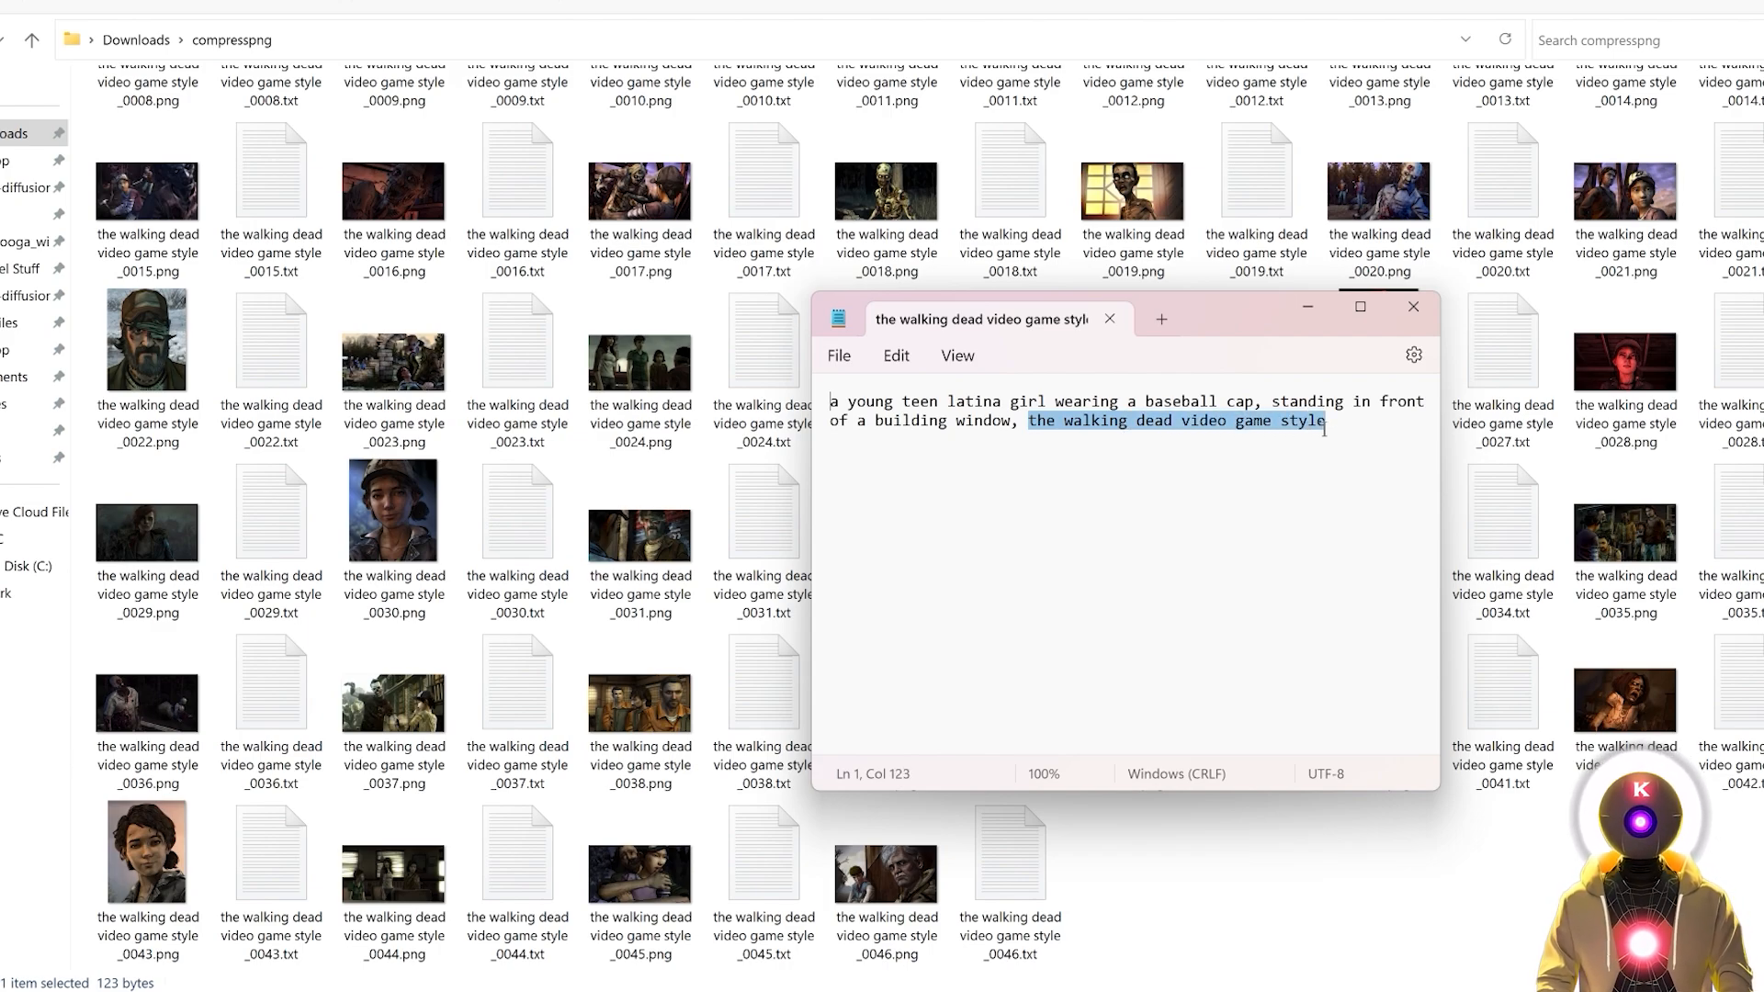
pyautogui.click(1190, 423)
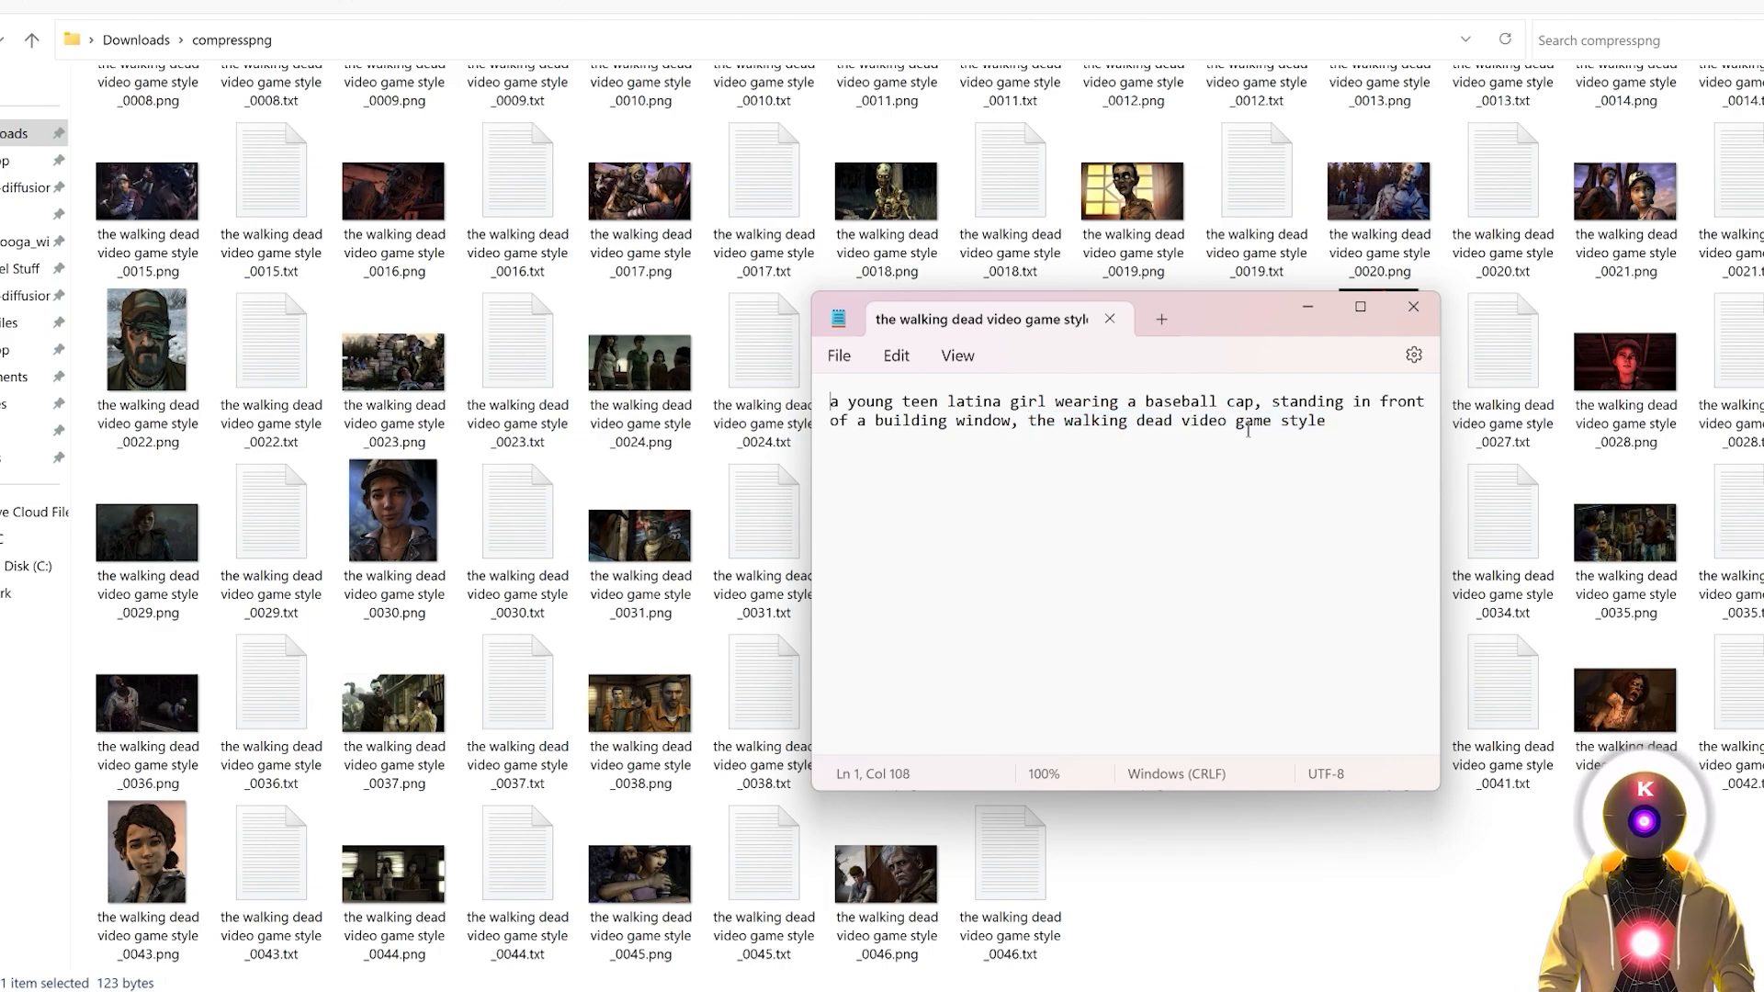
pyautogui.moveTo(1182, 422); pyautogui.dragTo(1280, 424)
pyautogui.press('BackSpace')
pyautogui.hotkey('ctrl', 's')
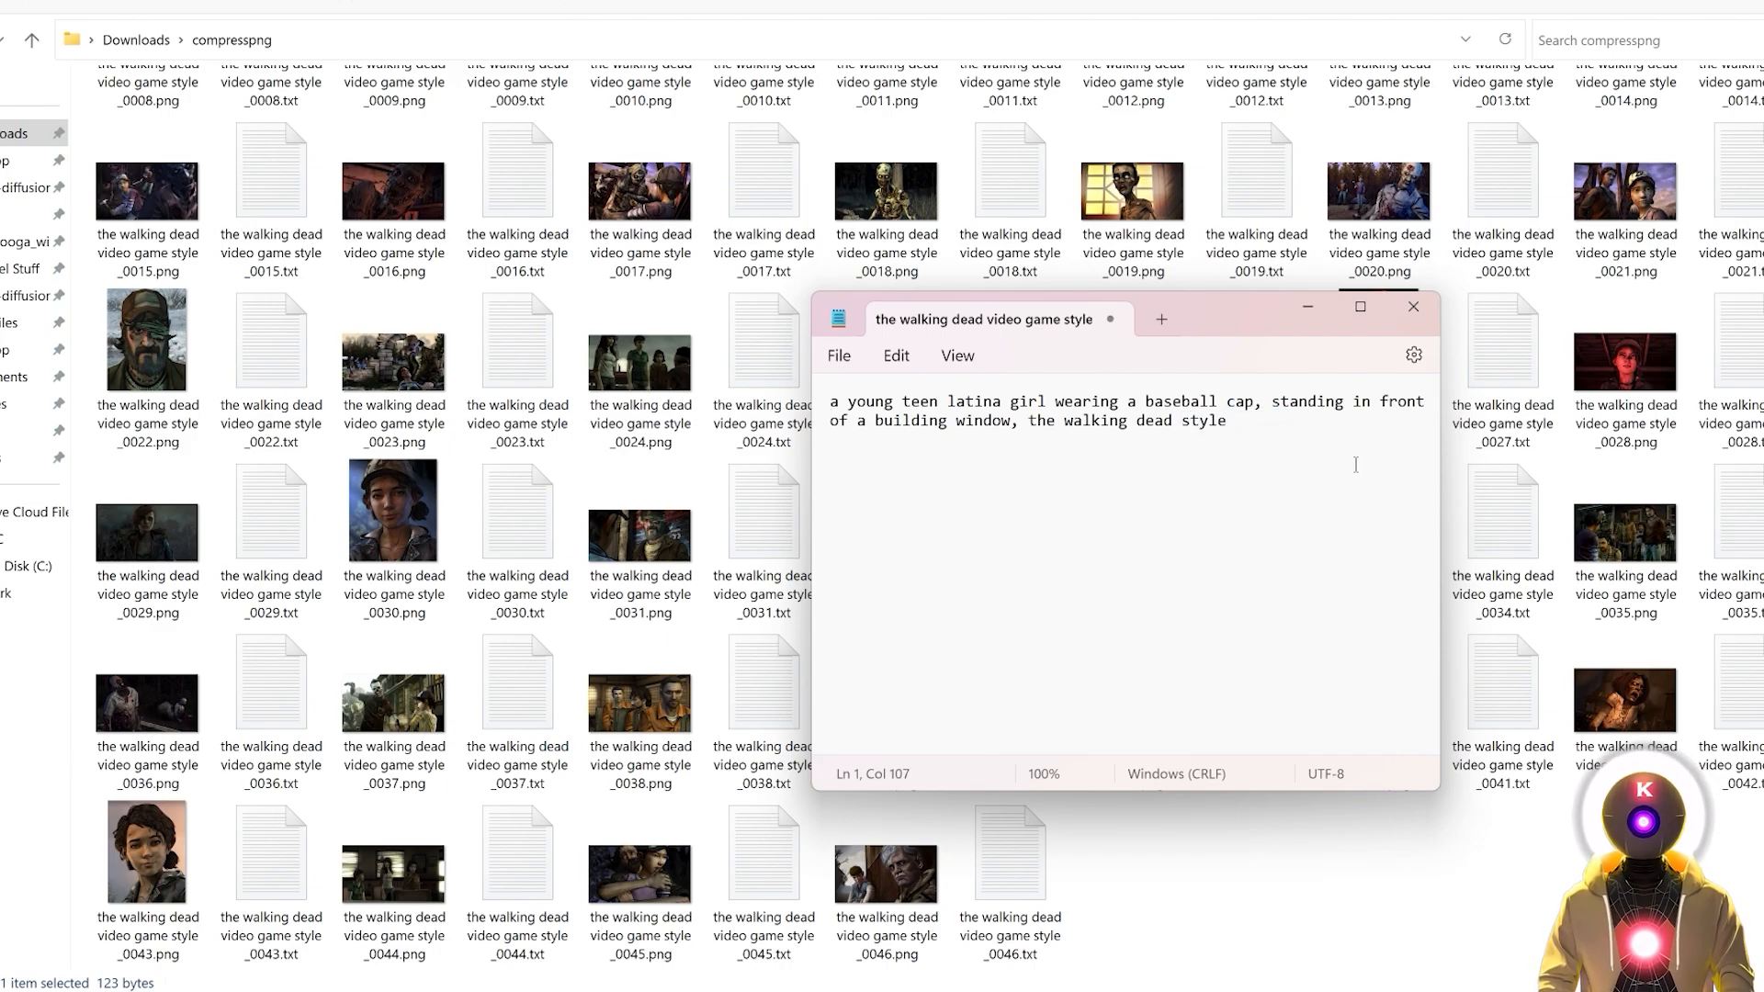
pyautogui.click(1226, 829)
pyautogui.scroll(4, 1225, 830)
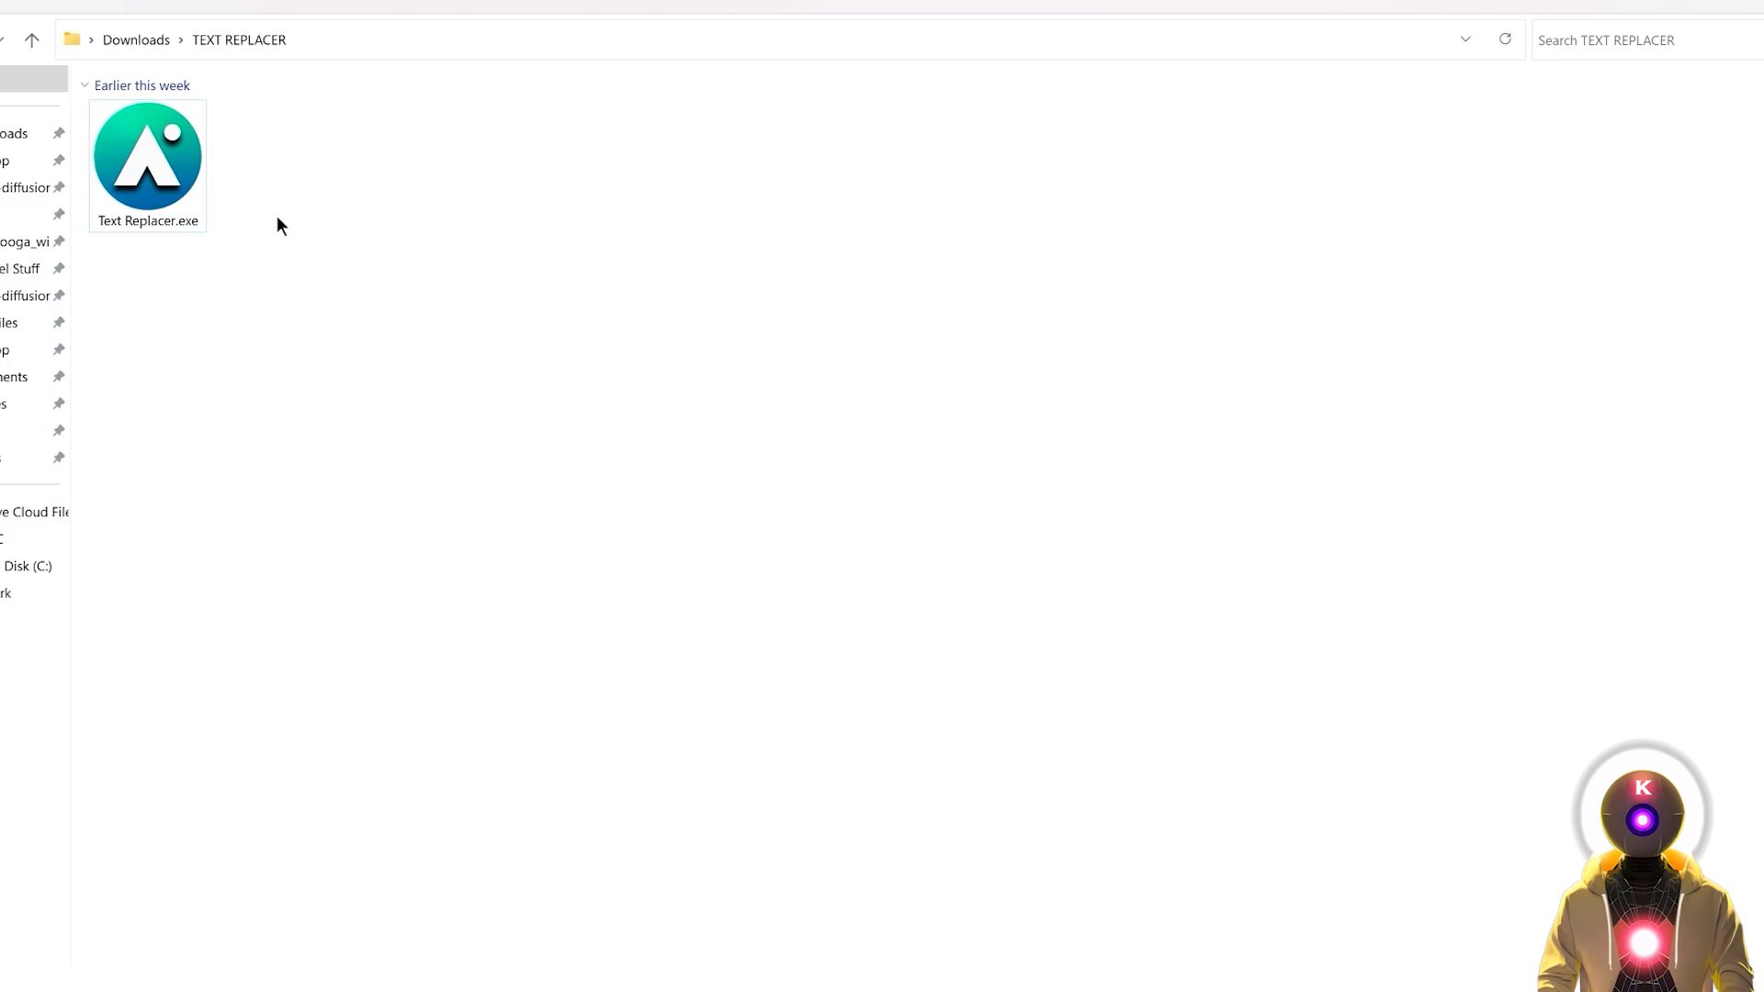
# Step: Launch Text Replacer.exe from the TEXT REPLACER folder, choose compresspng as the folder path, and enter .txt as the file extension
pyautogui.doubleClick(150, 175)
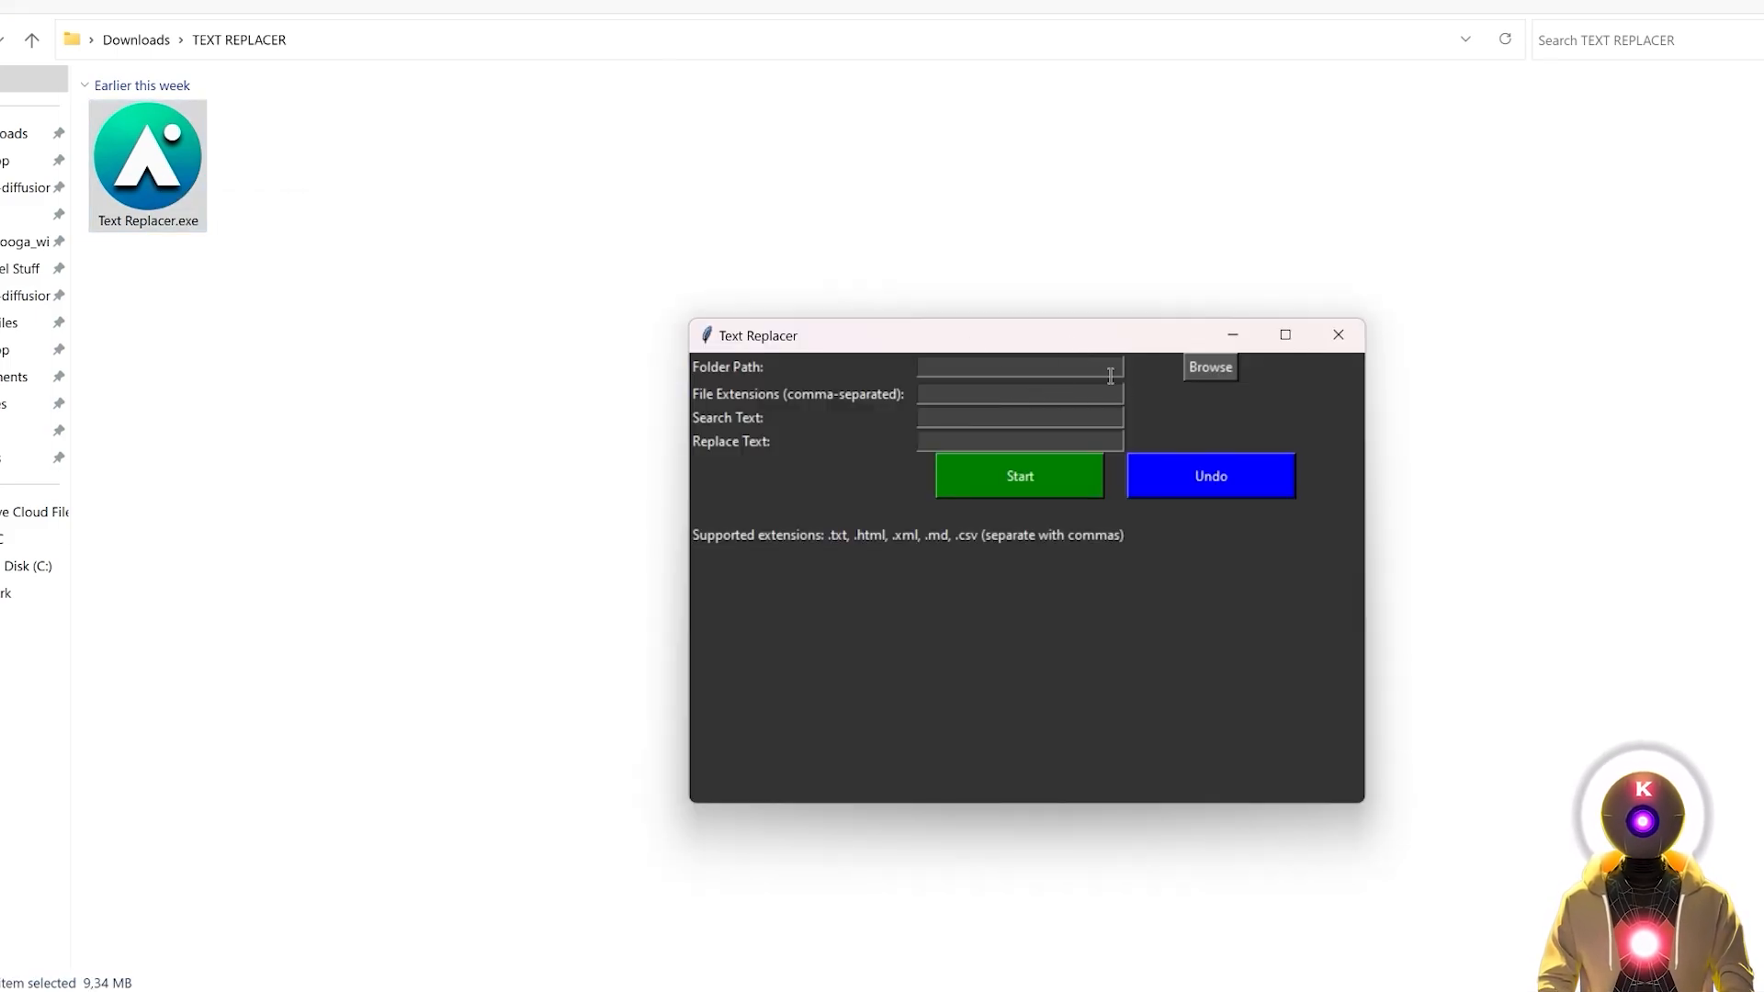
pyautogui.click(1210, 367)
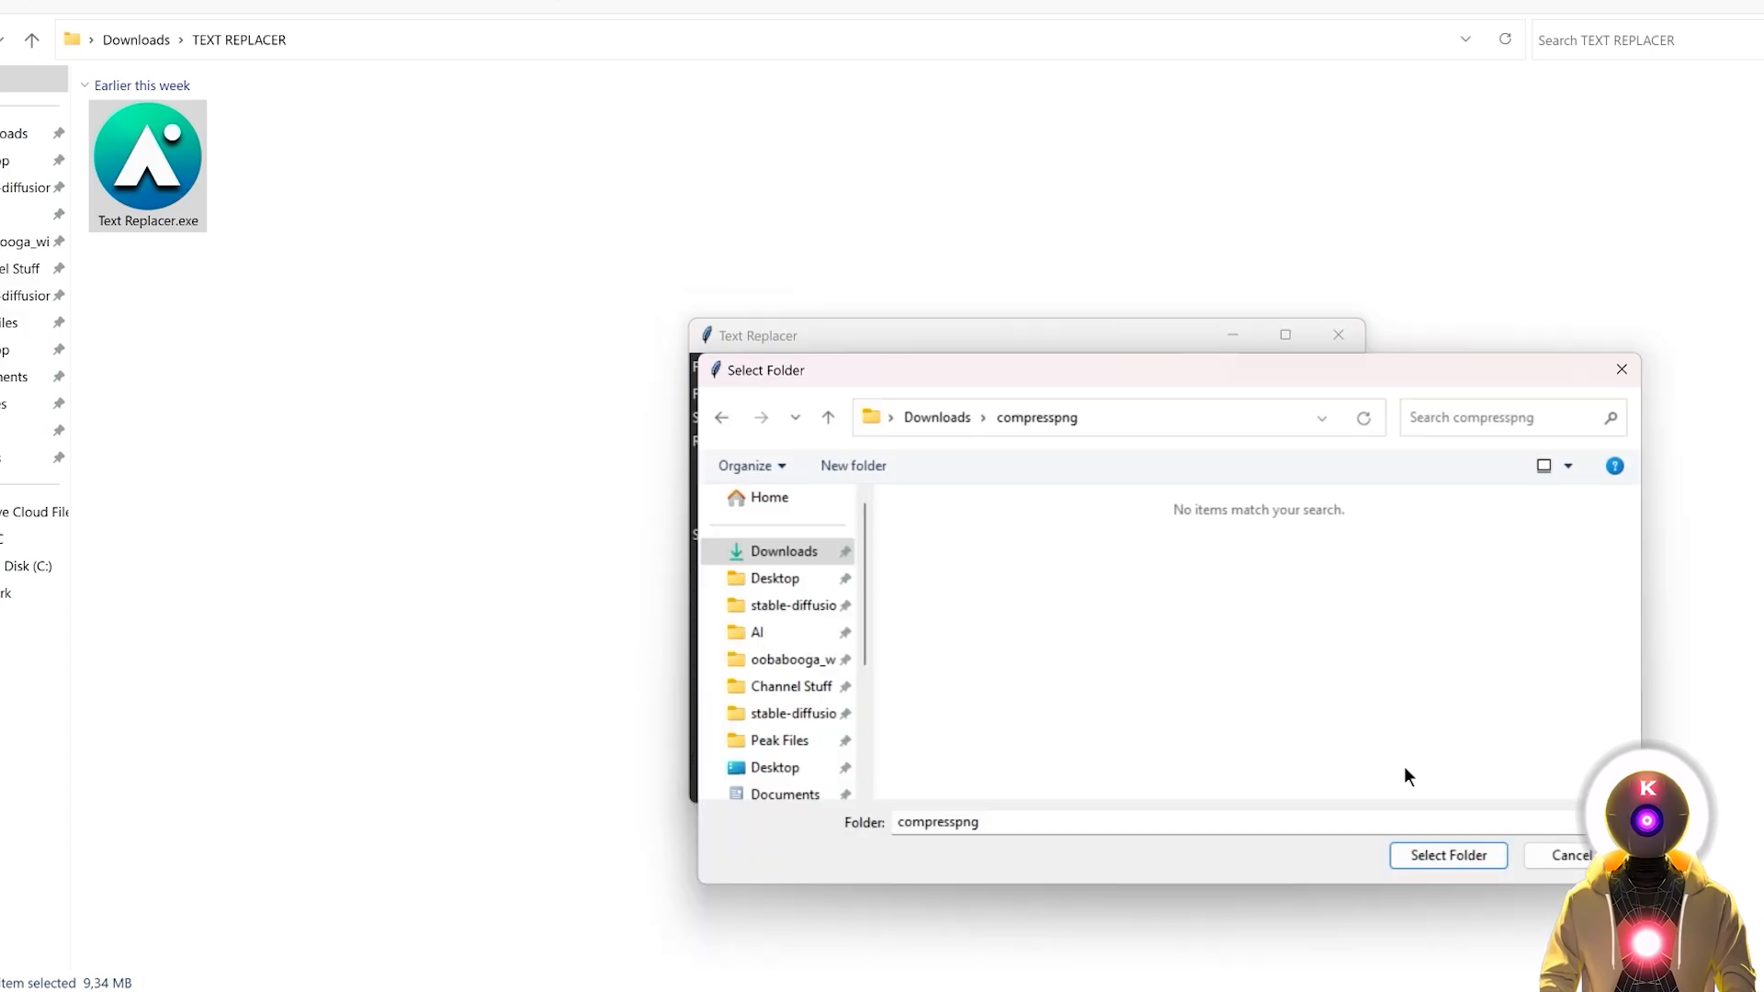
pyautogui.click(1440, 854)
pyautogui.click(935, 396)
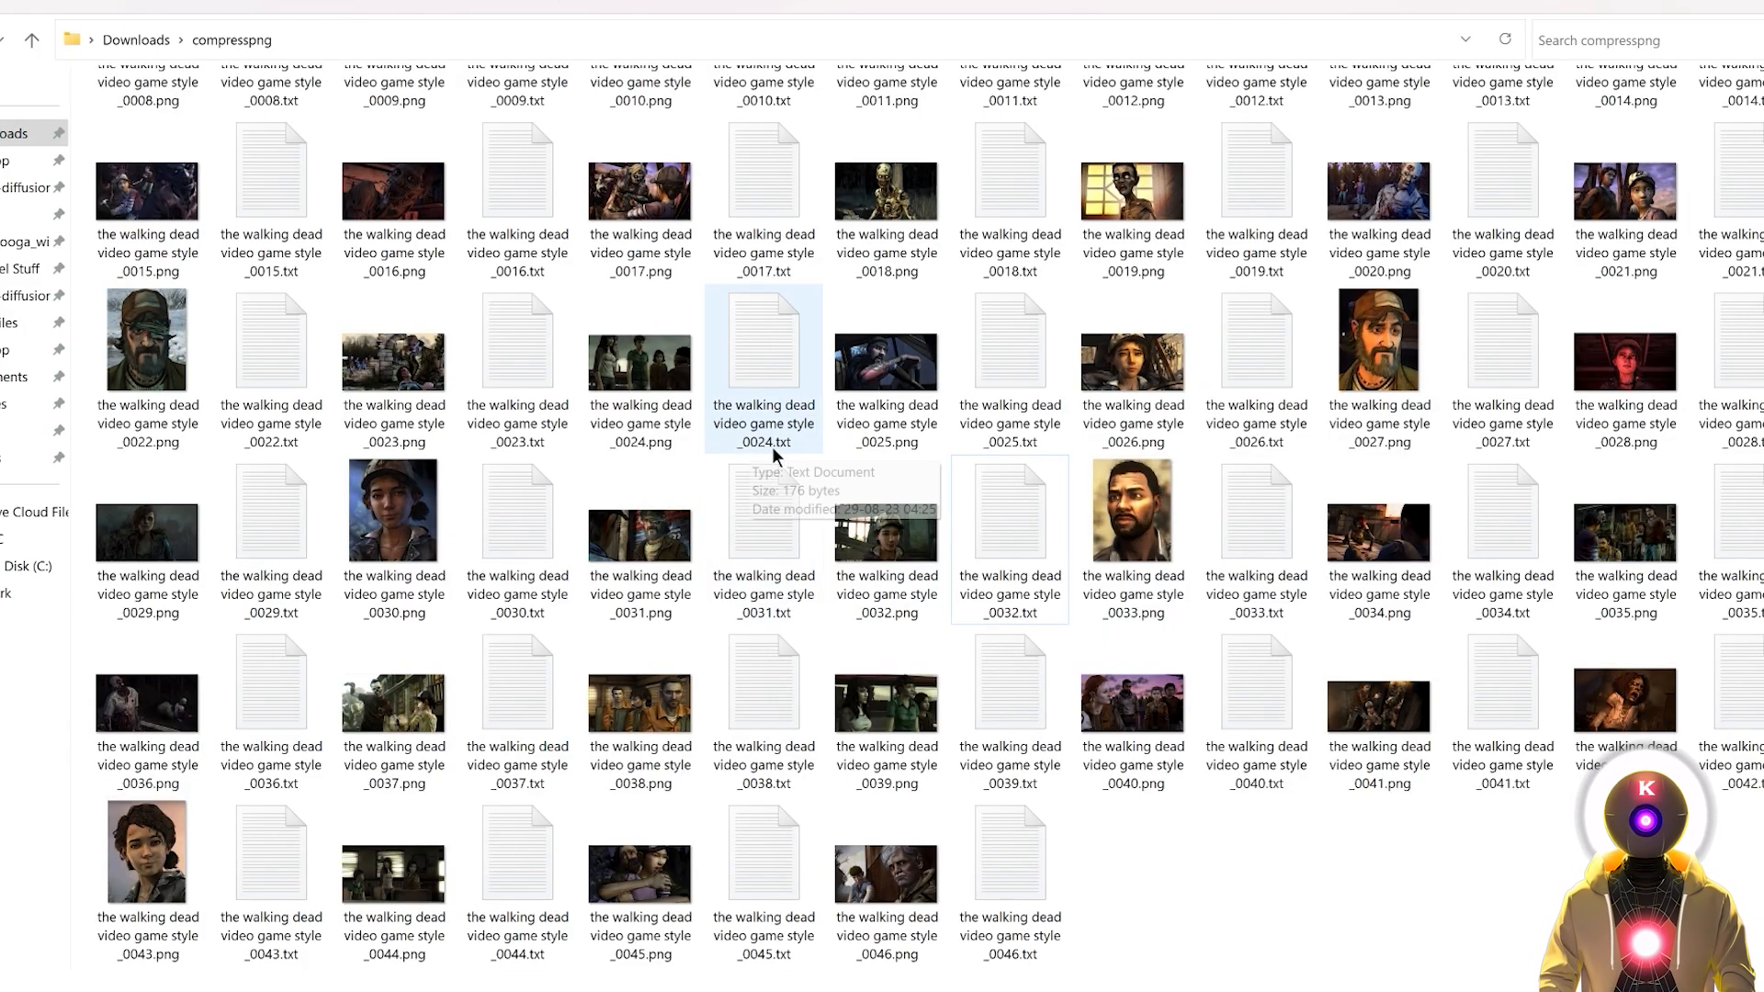
pyautogui.hotkey('alt', 'Tab')
pyautogui.write('.txt')
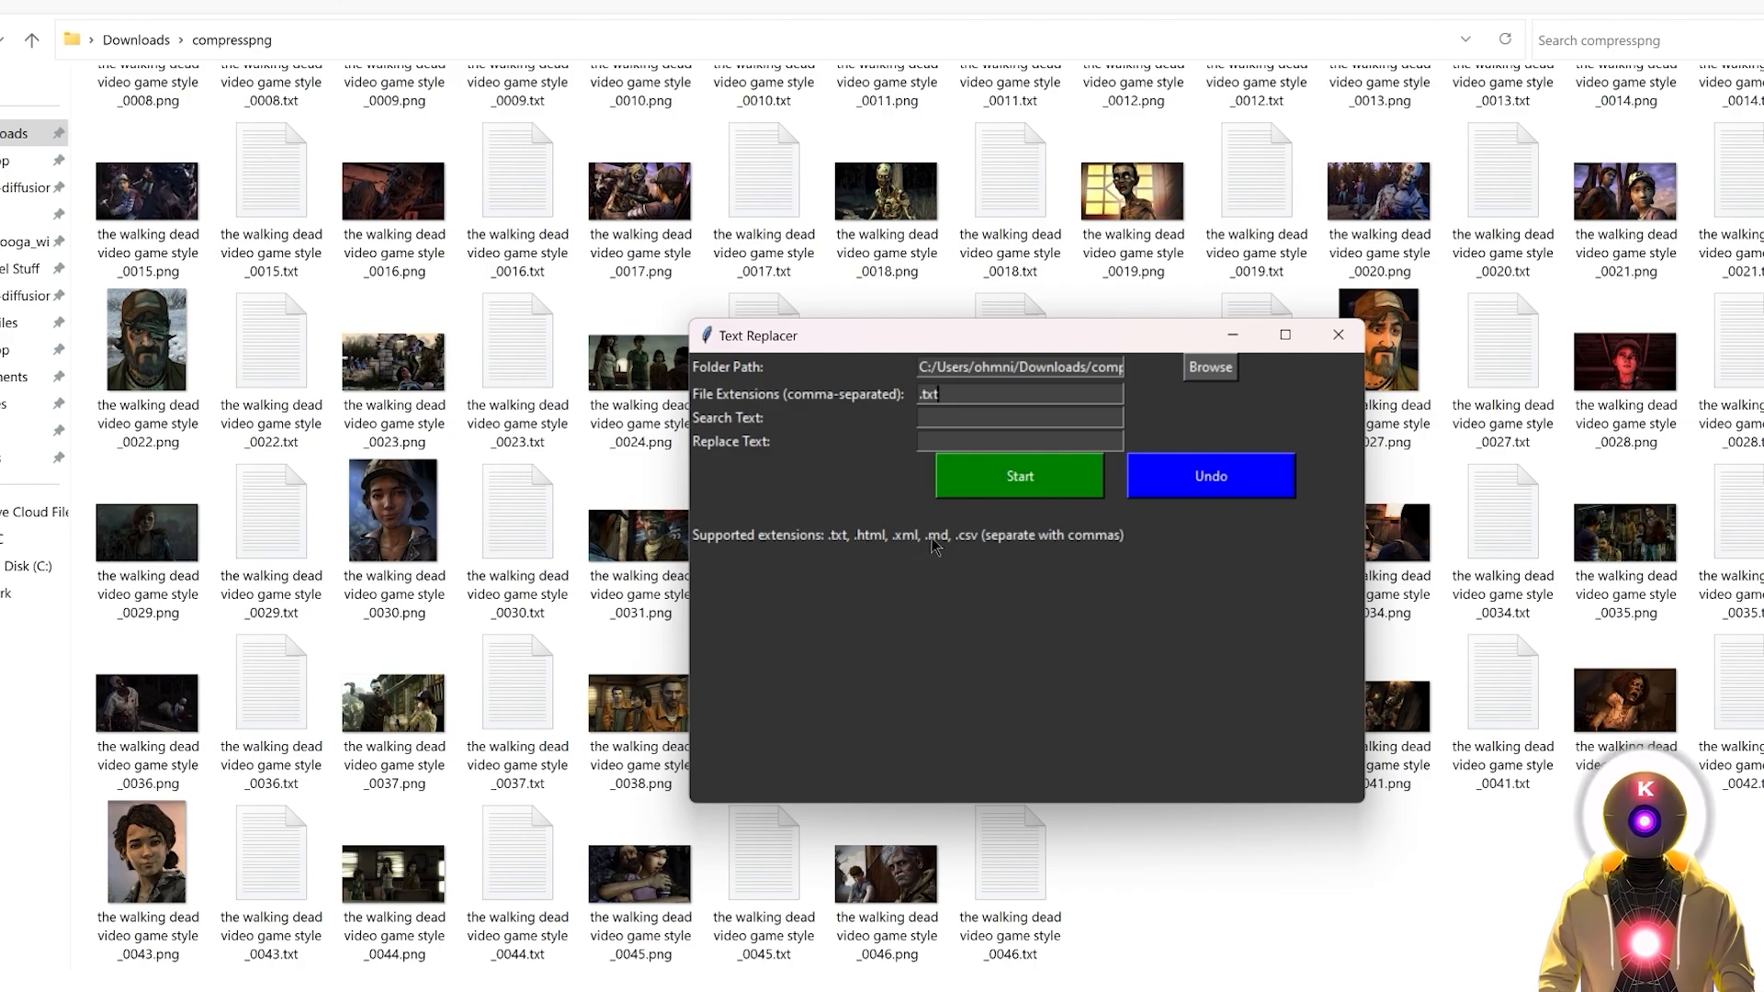
pyautogui.write(', .html, .csv')
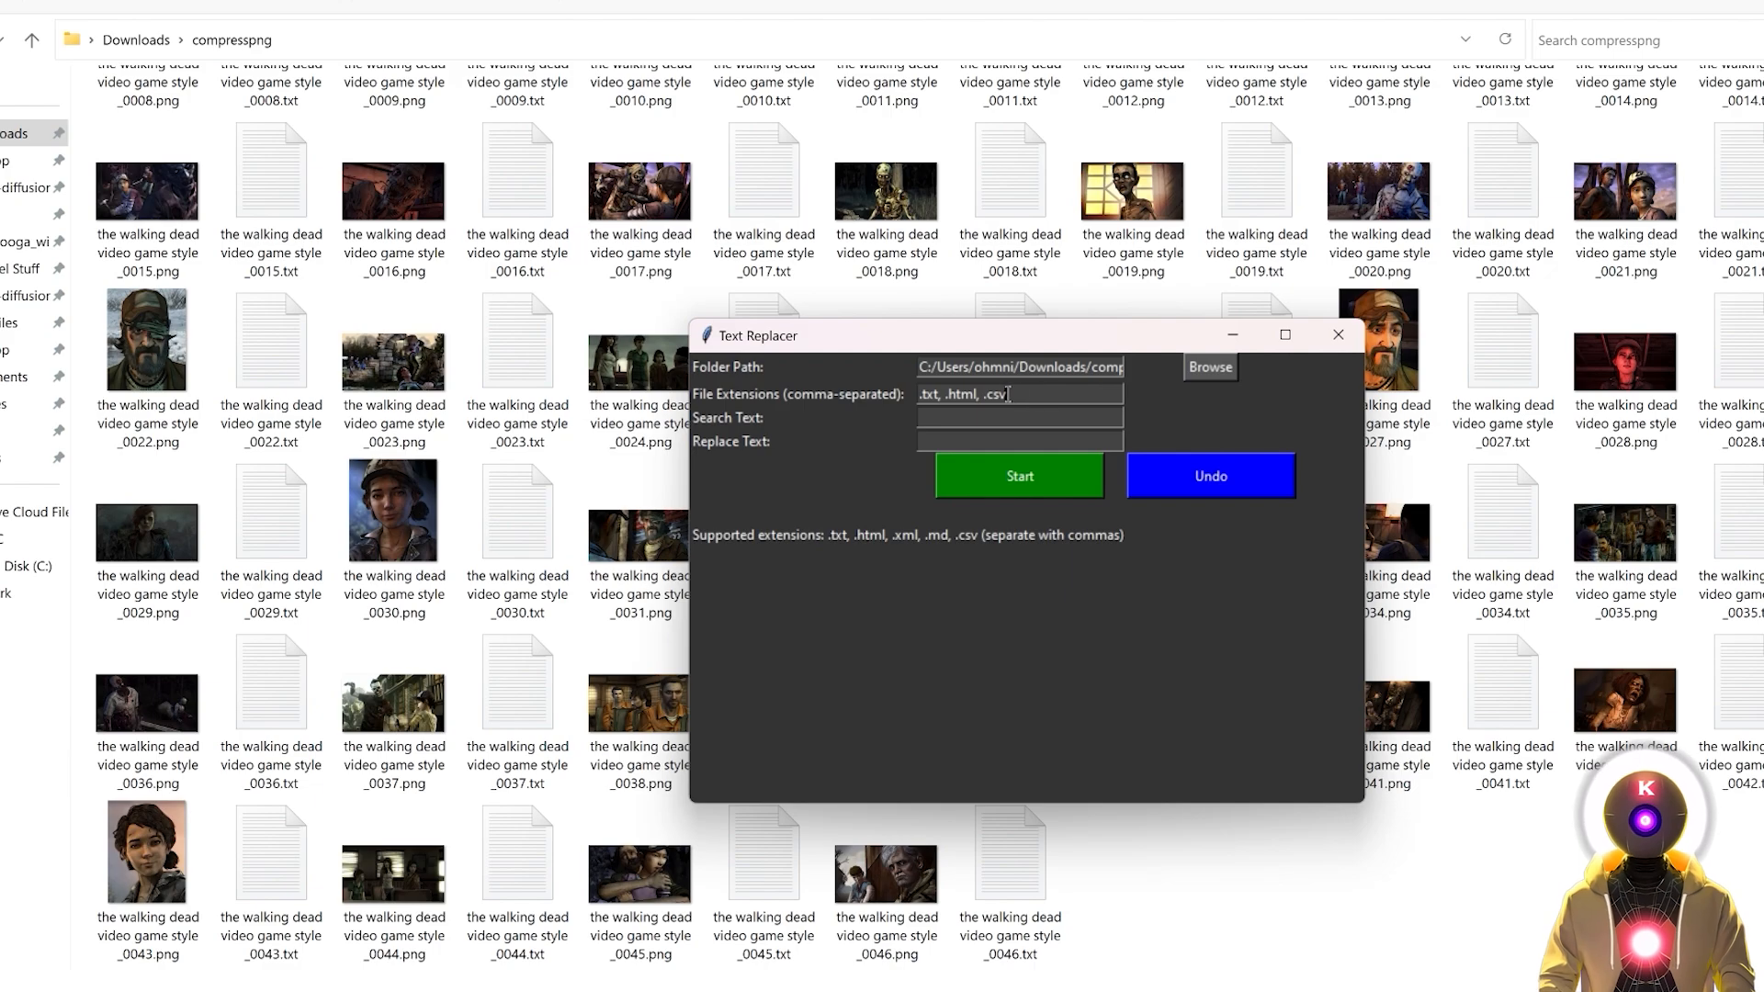
pyautogui.moveTo(1008, 394); pyautogui.dragTo(937, 395)
pyautogui.press('BackSpace')
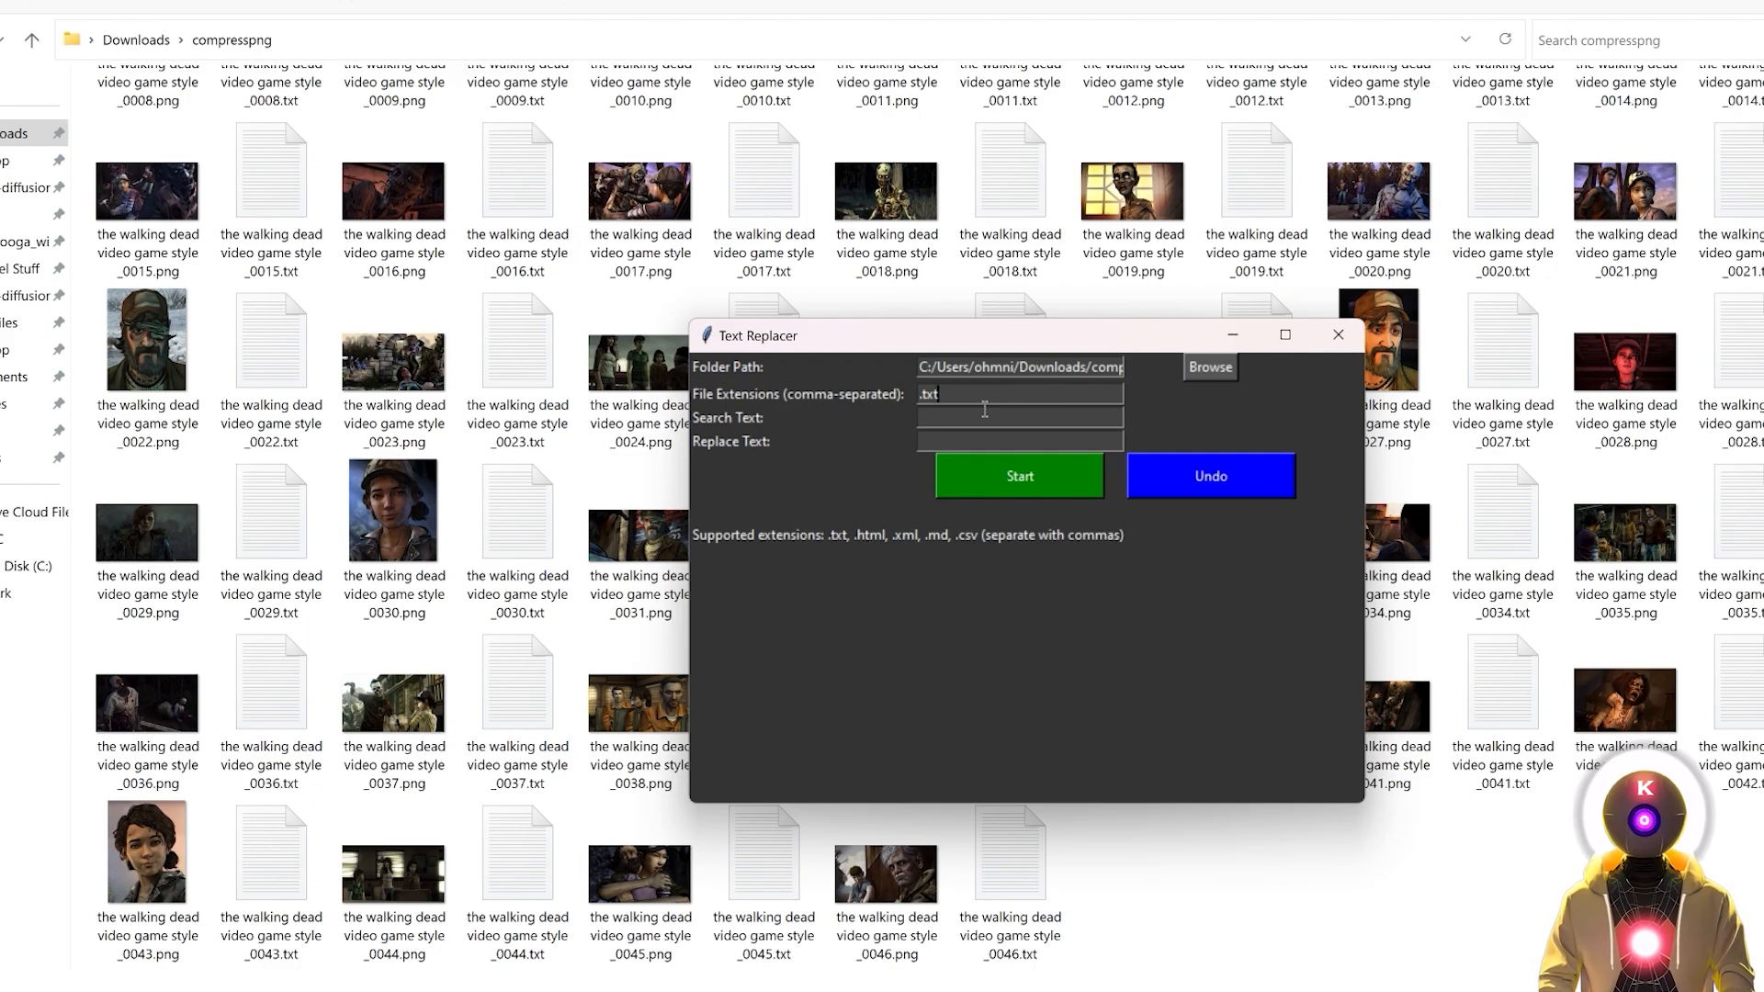
# Step: Replace "the walking dead video game style" with "the walking dead style" in all .txt files of the compresspng folder
pyautogui.click(969, 419)
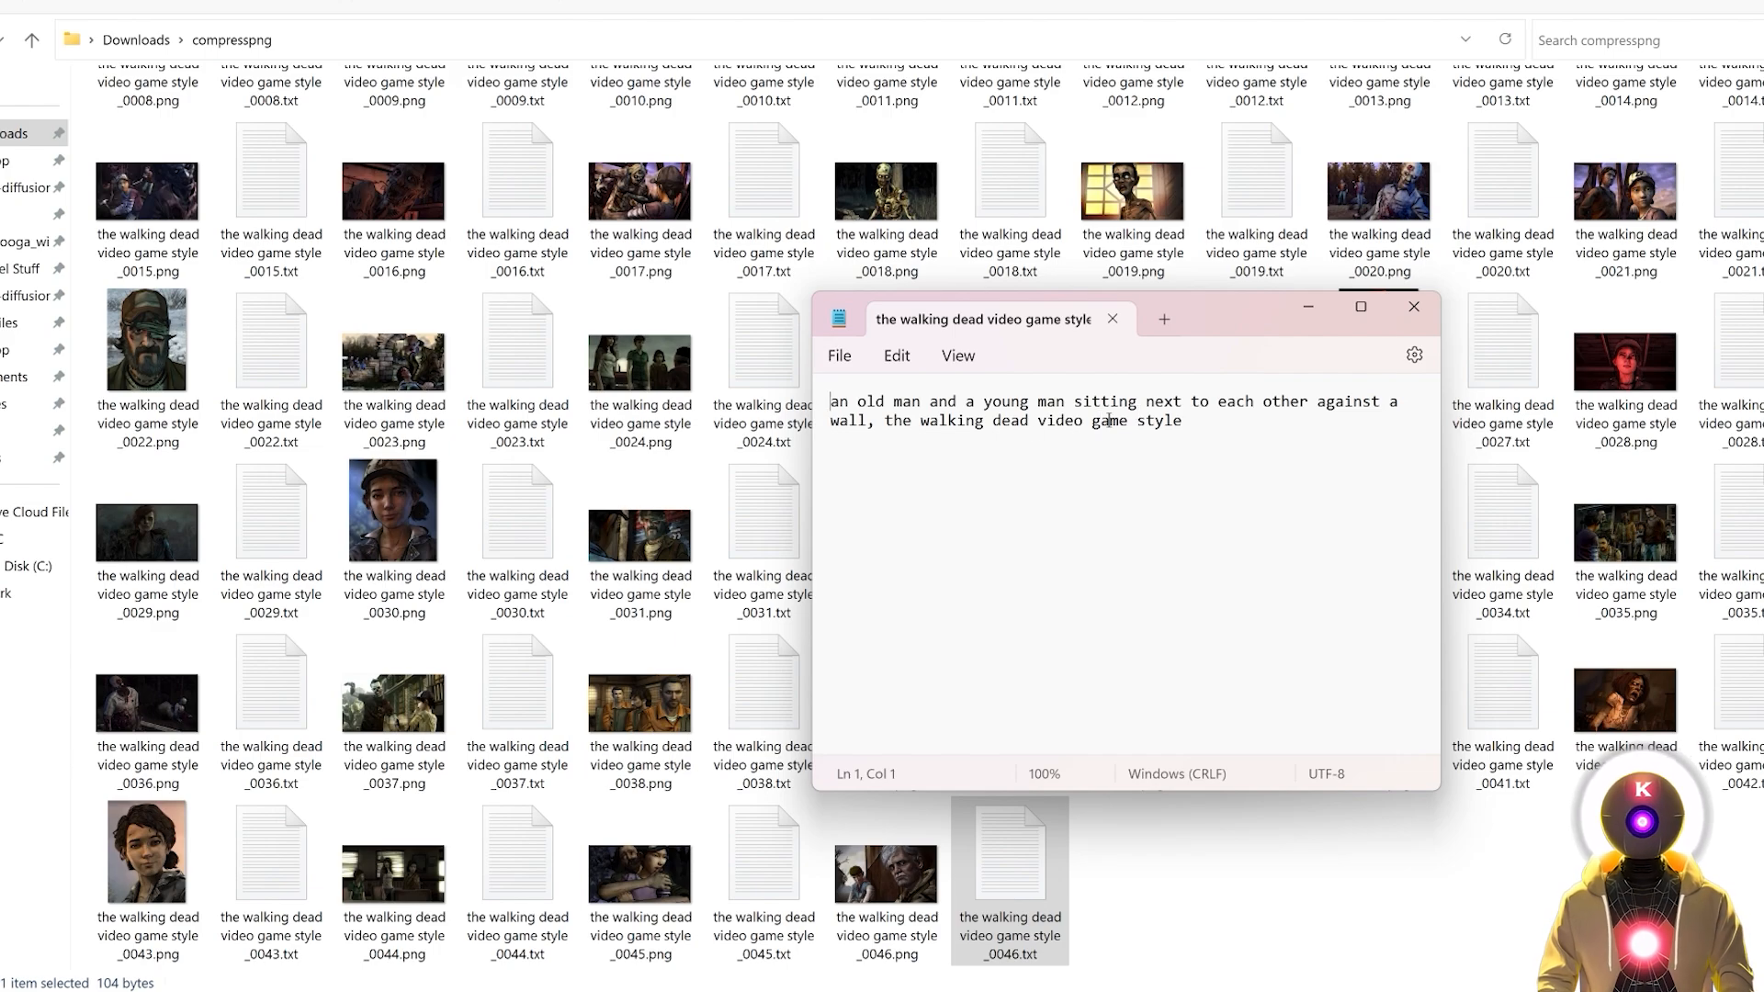
pyautogui.moveTo(1183, 425); pyautogui.dragTo(882, 424)
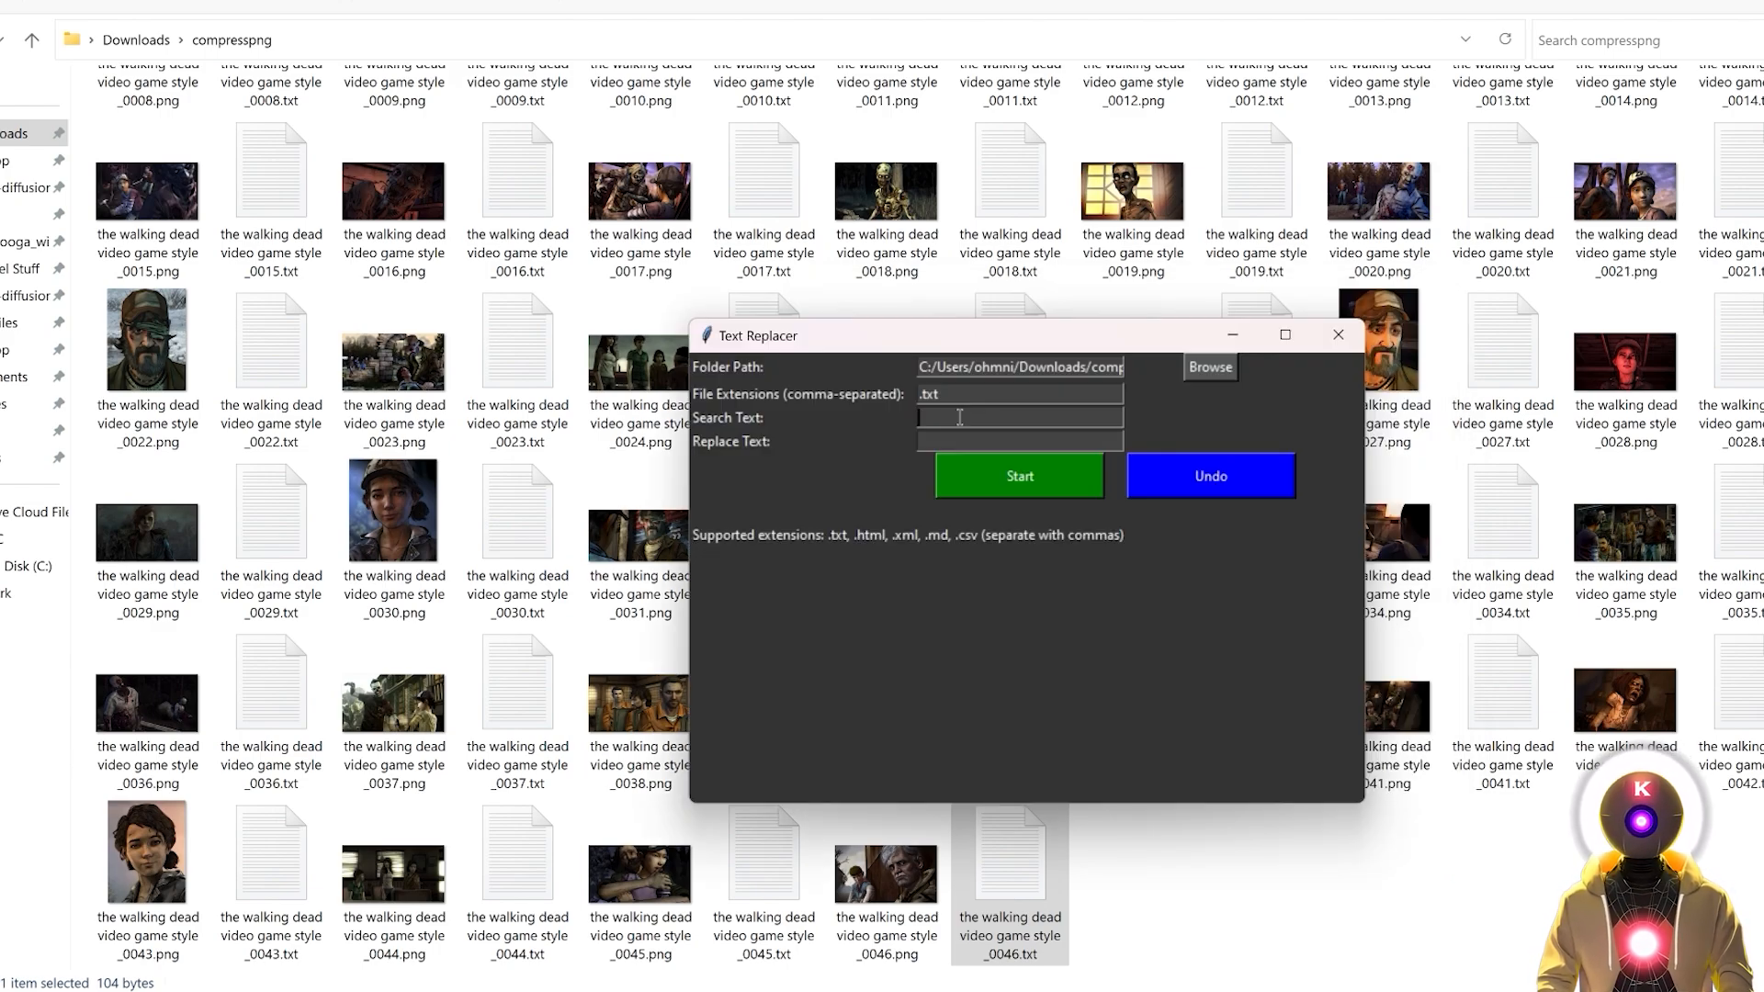
pyautogui.hotkey('ctrl', 'v')
pyautogui.click(935, 437)
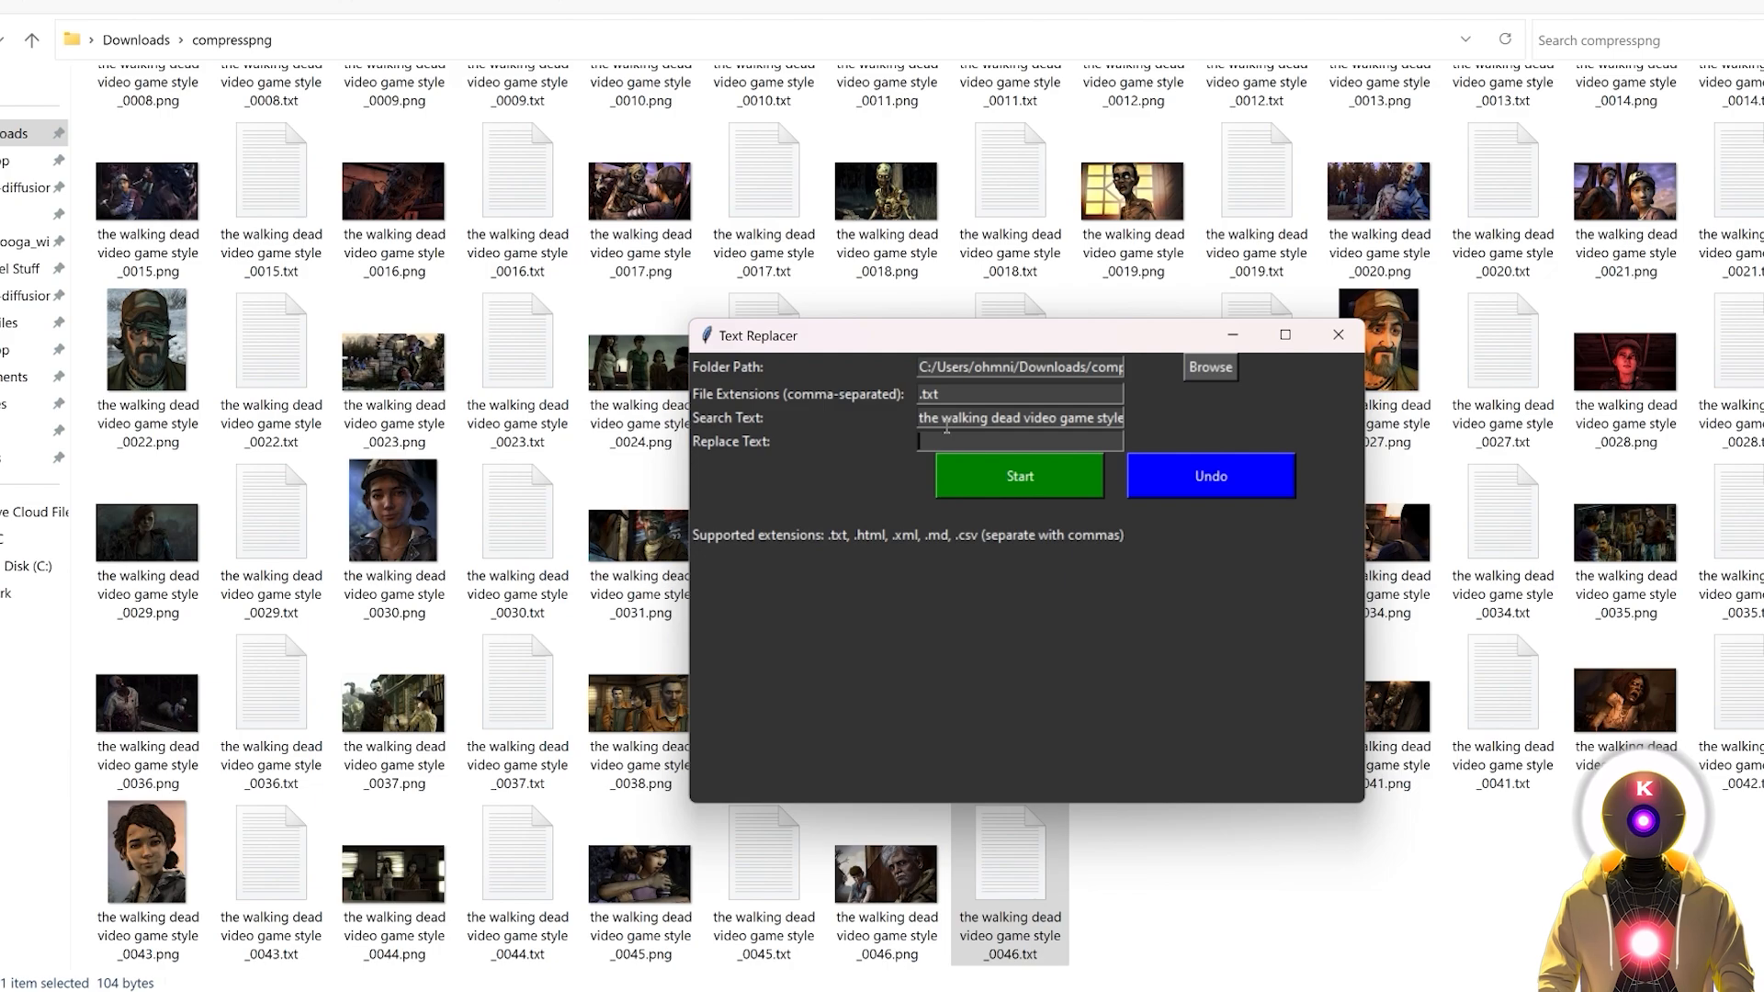
pyautogui.write('the walking dead style')
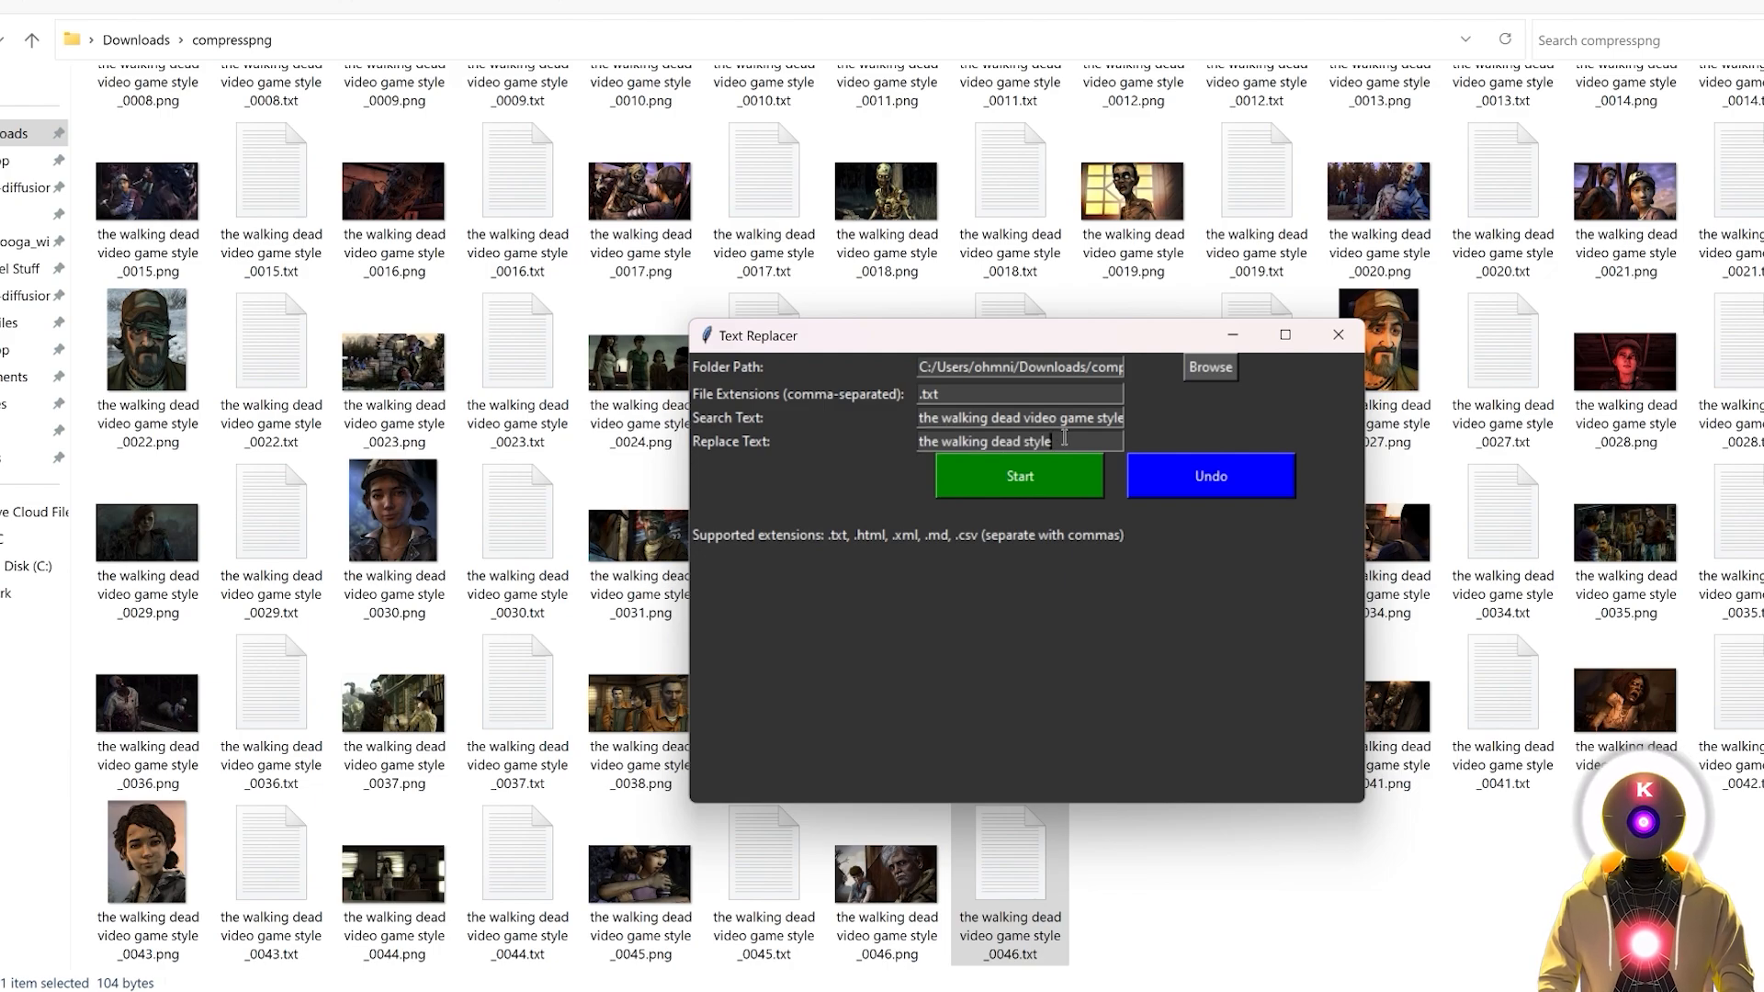
pyautogui.click(1003, 473)
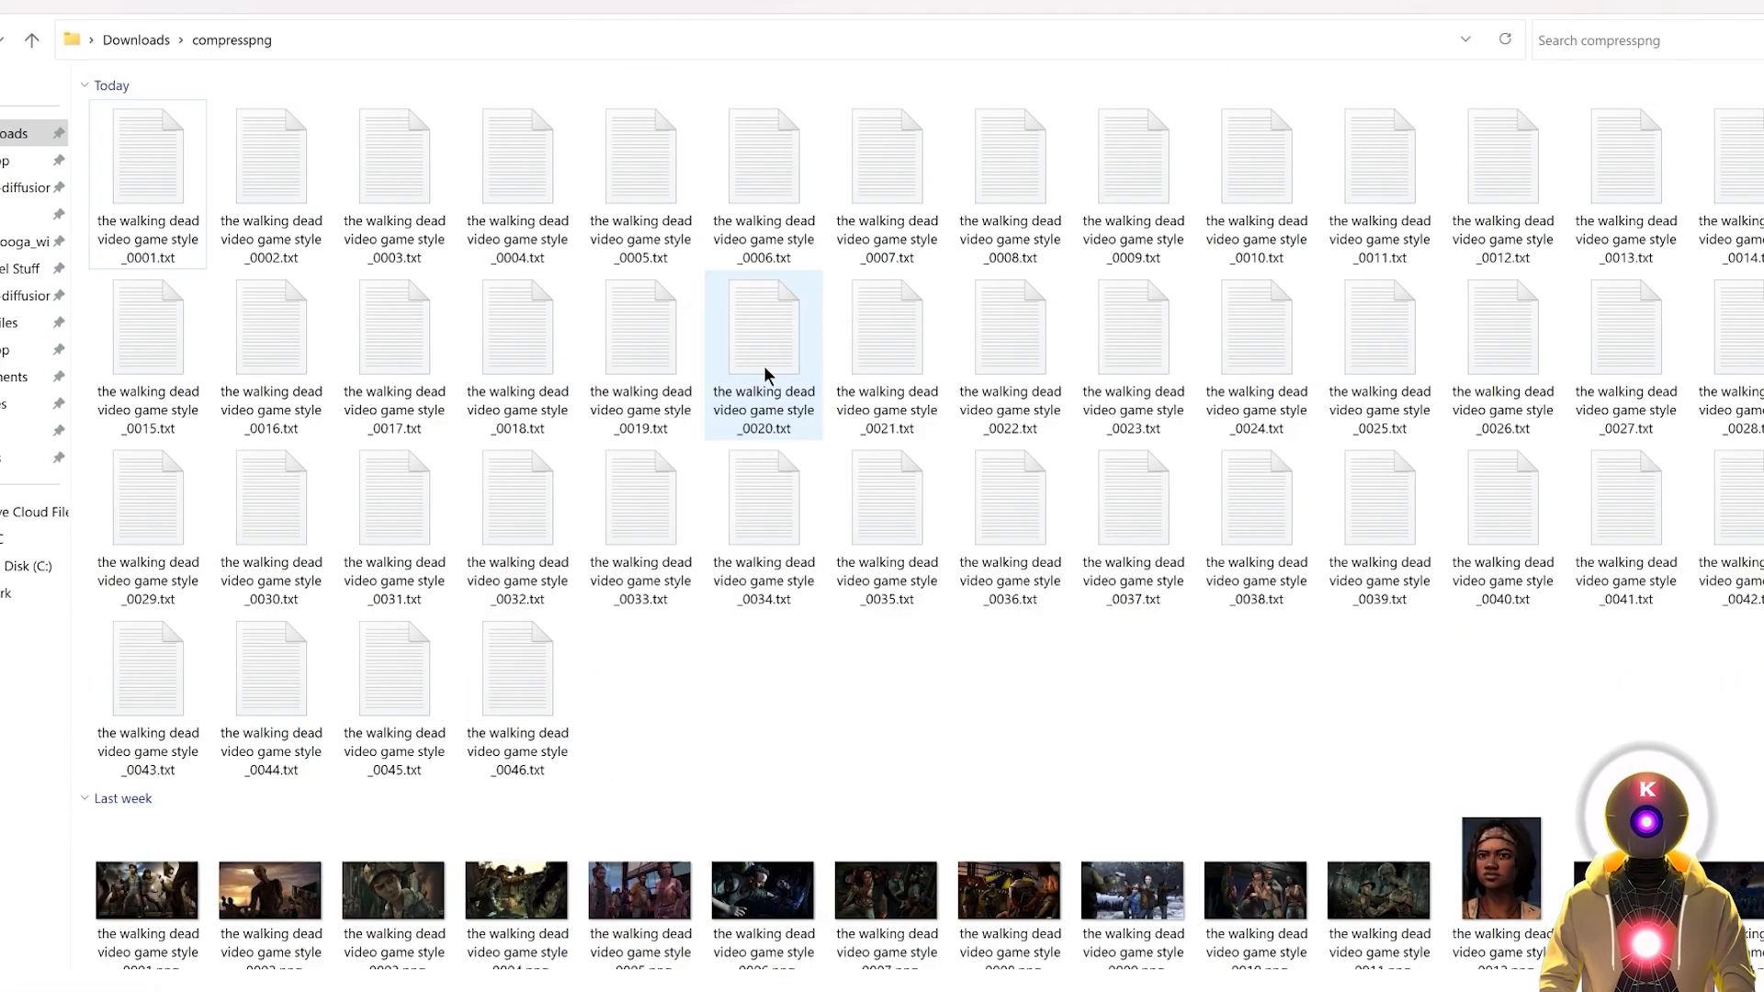
# Step: Open the caption files ending in _0020, _0040 and _0046 to check their style phrase, then close them
pyautogui.doubleClick(770, 364)
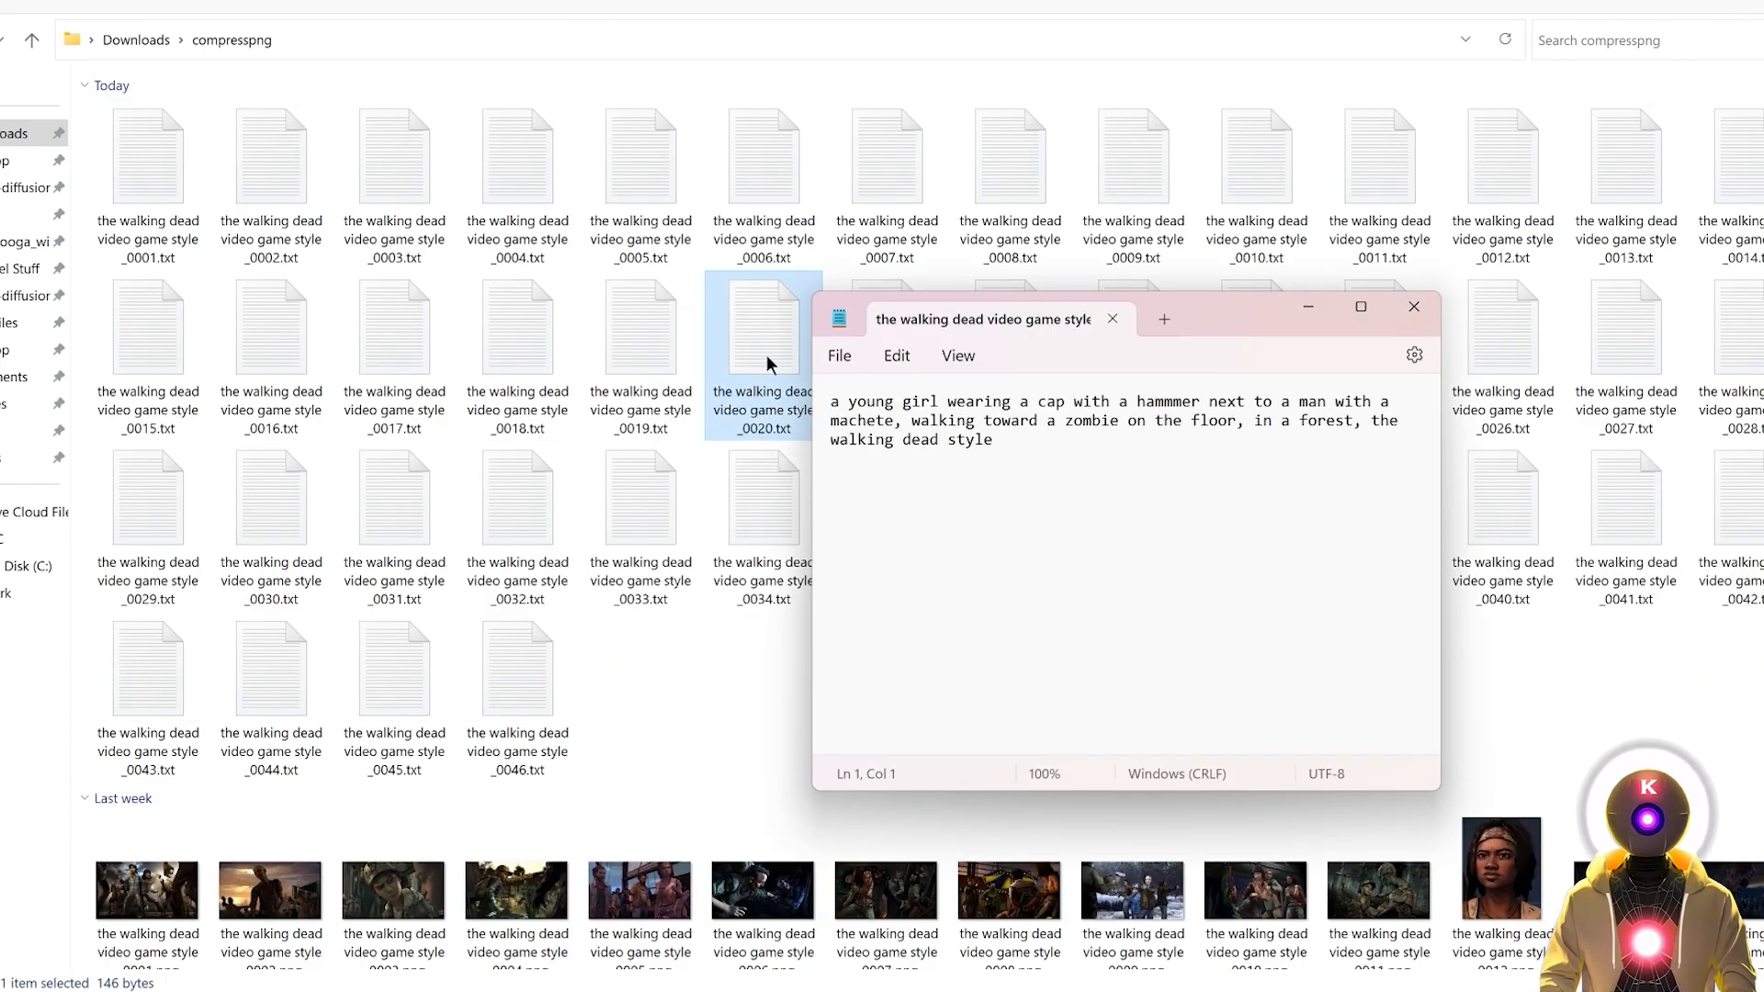
pyautogui.moveTo(1006, 440); pyautogui.dragTo(1375, 412)
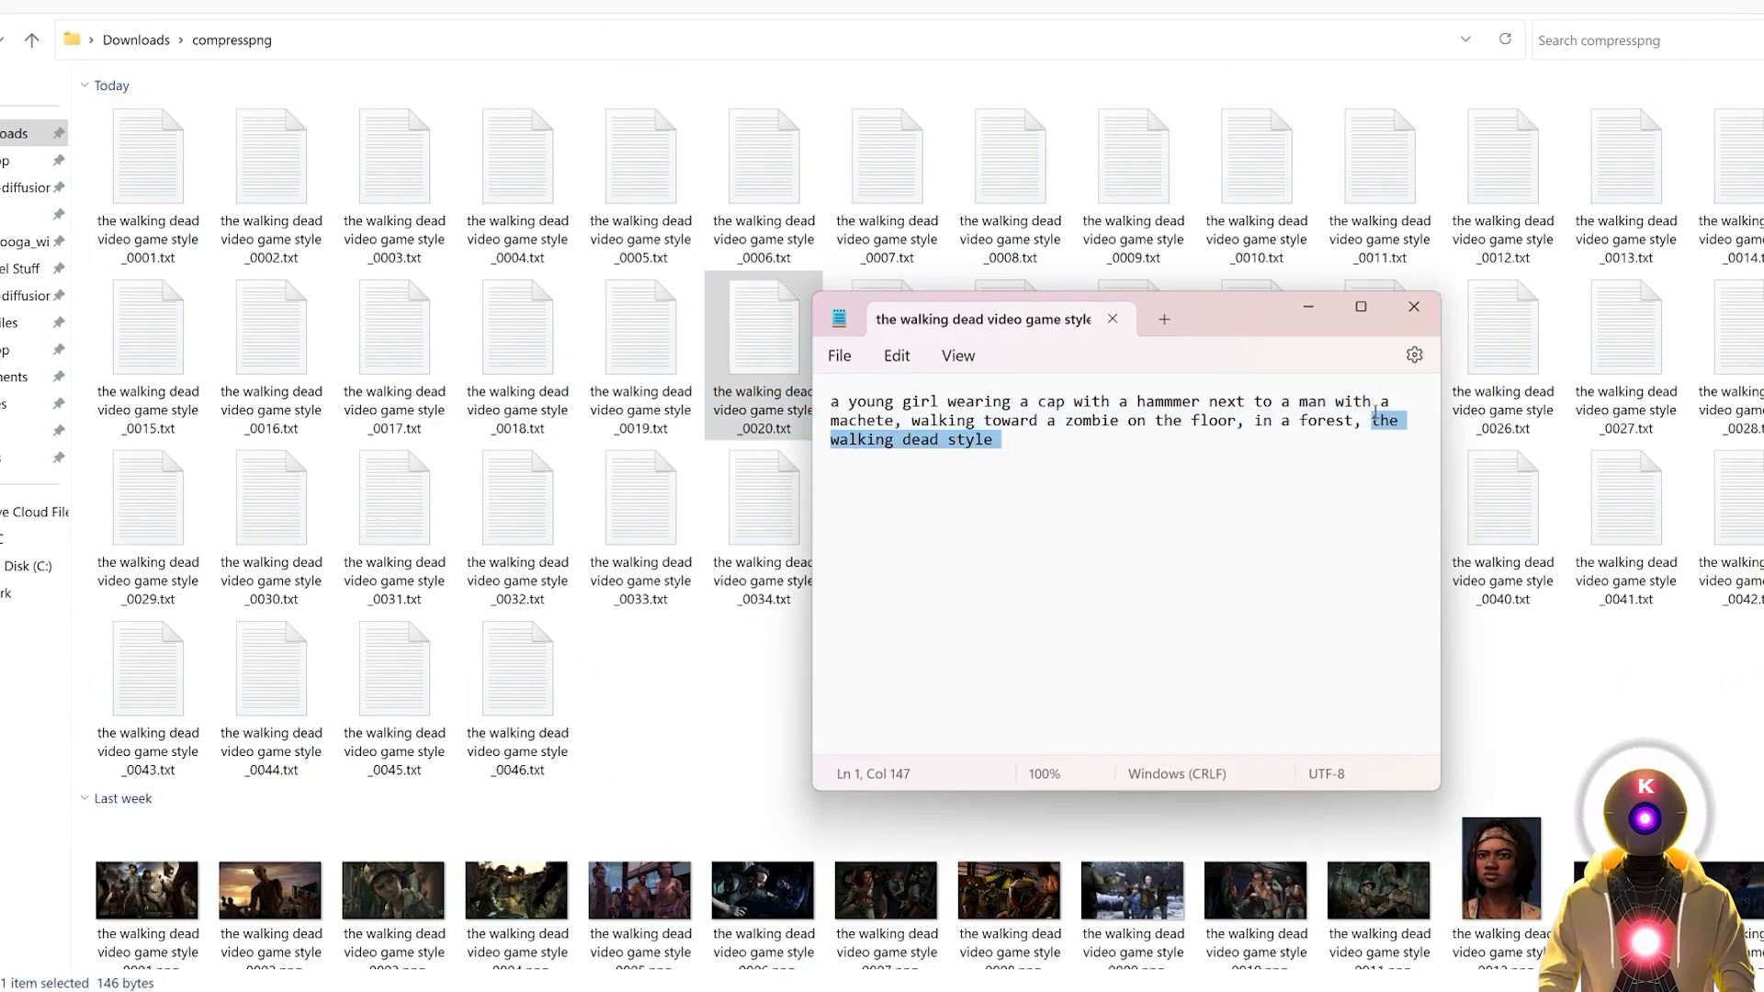
pyautogui.doubleClick(1502, 514)
pyautogui.click(1414, 306)
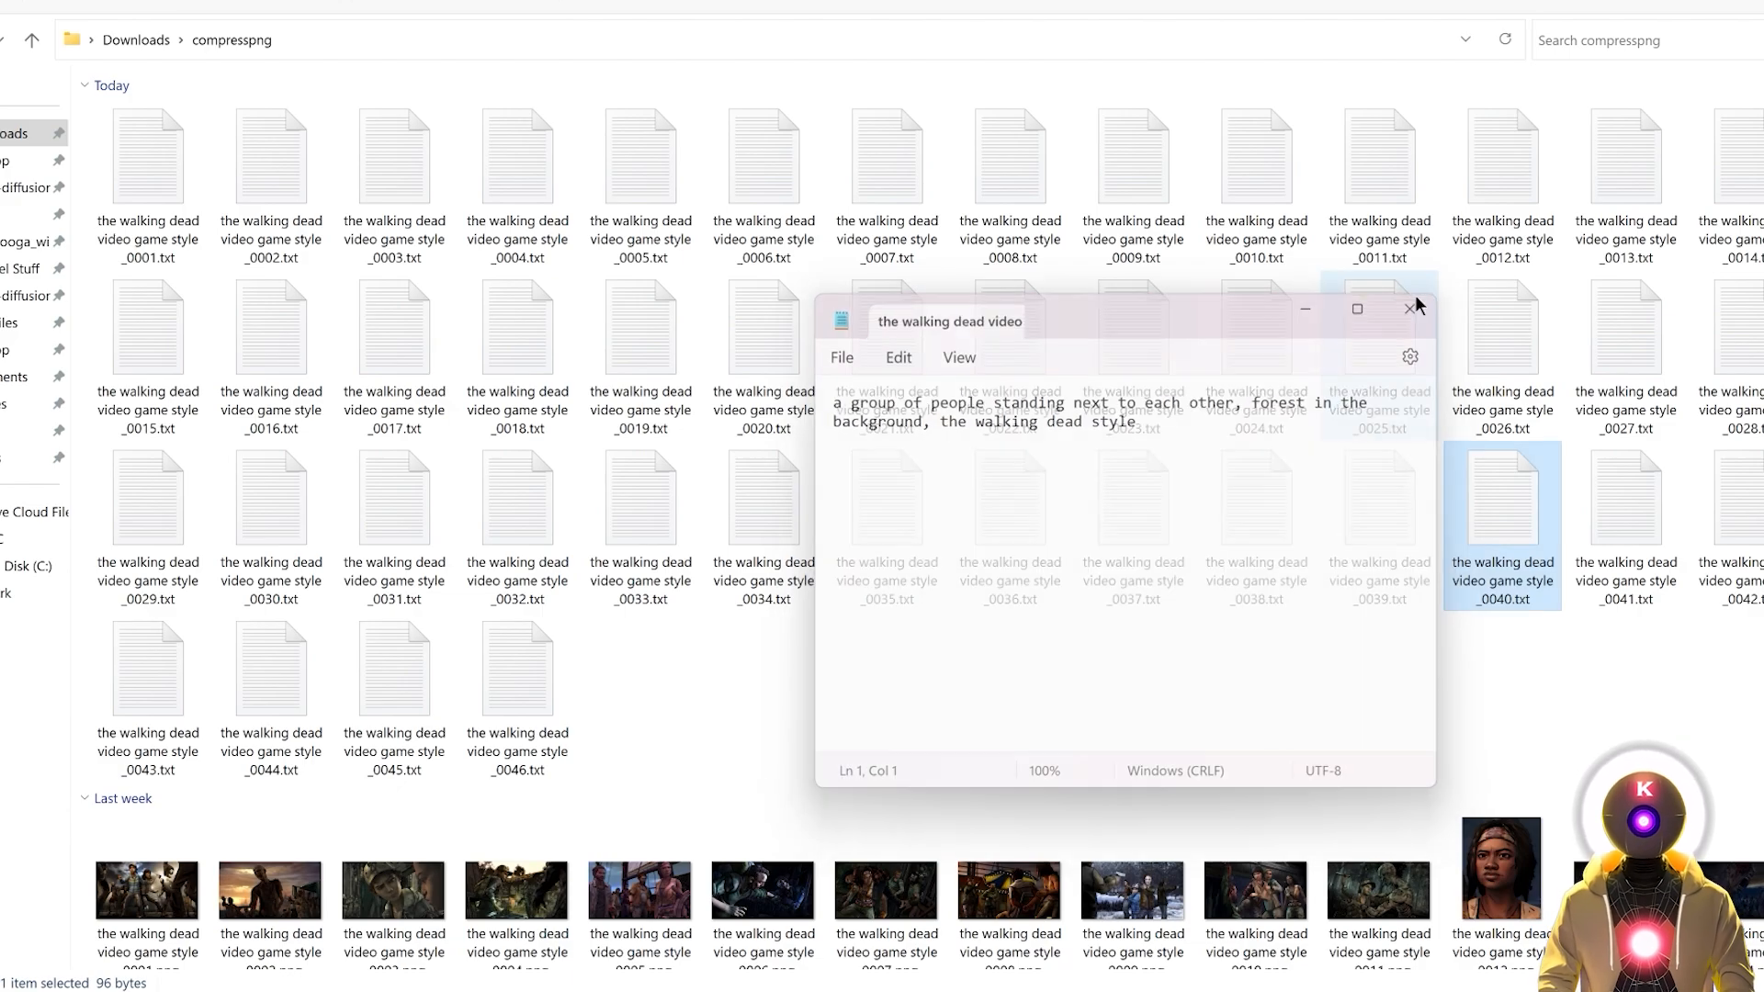
pyautogui.doubleClick(512, 698)
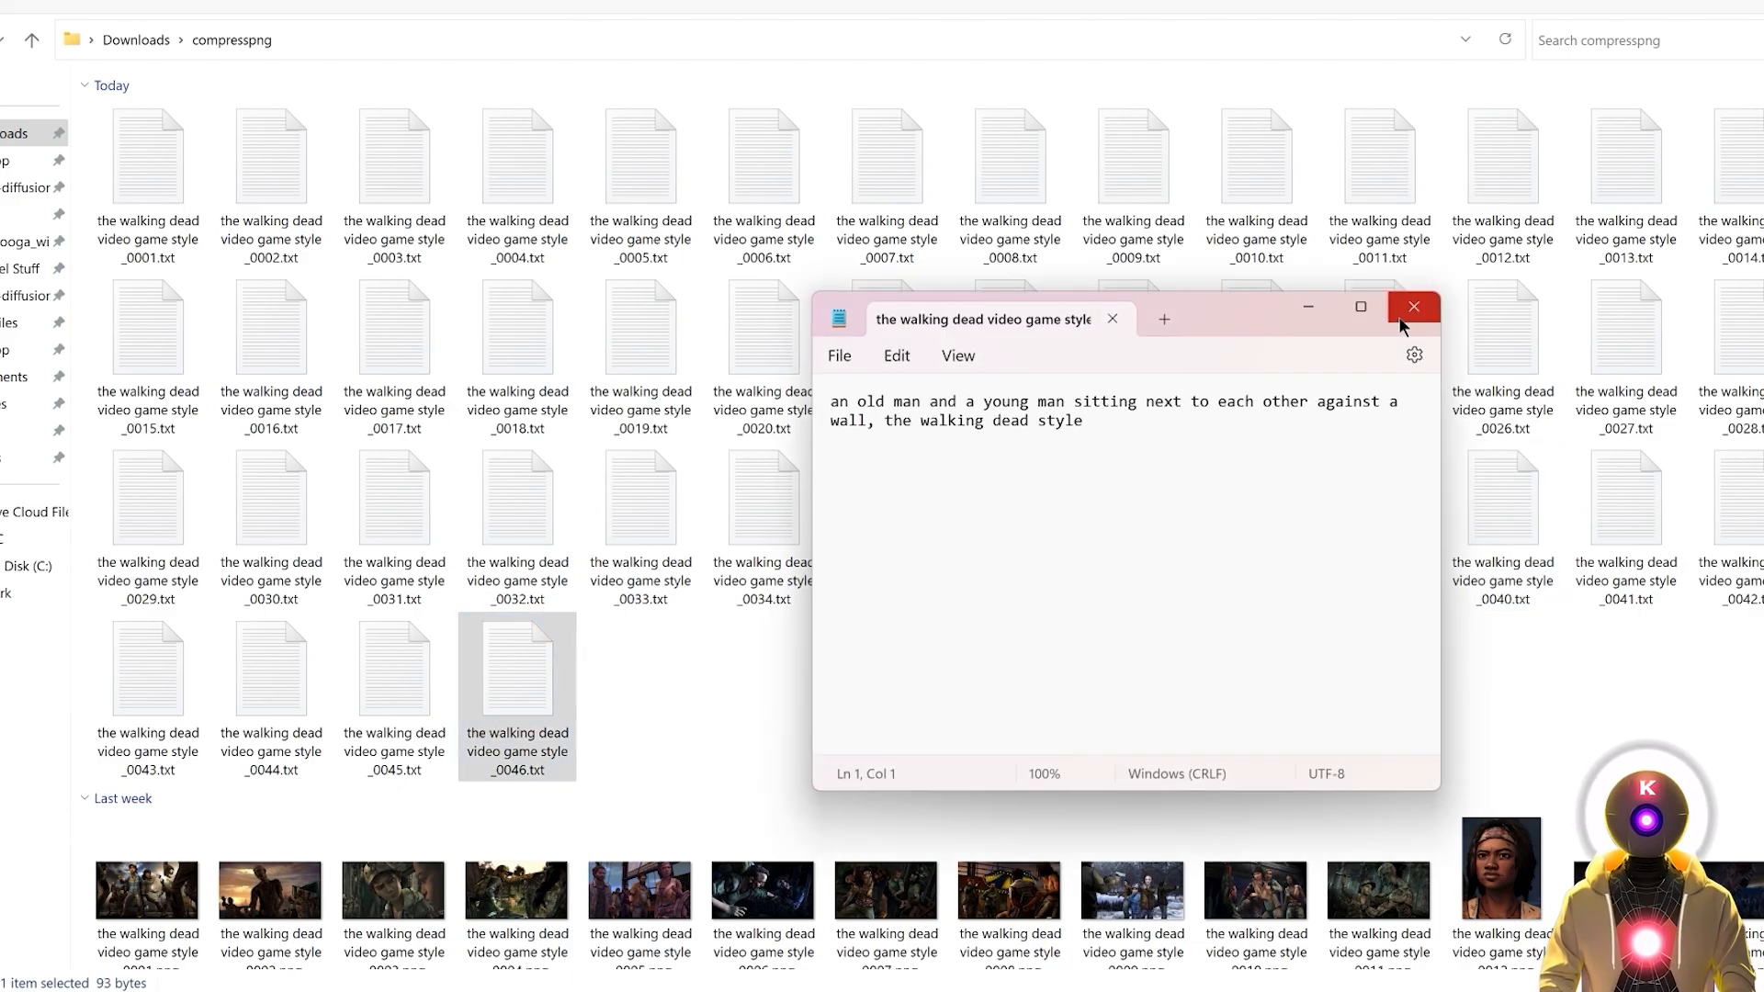
pyautogui.click(1403, 315)
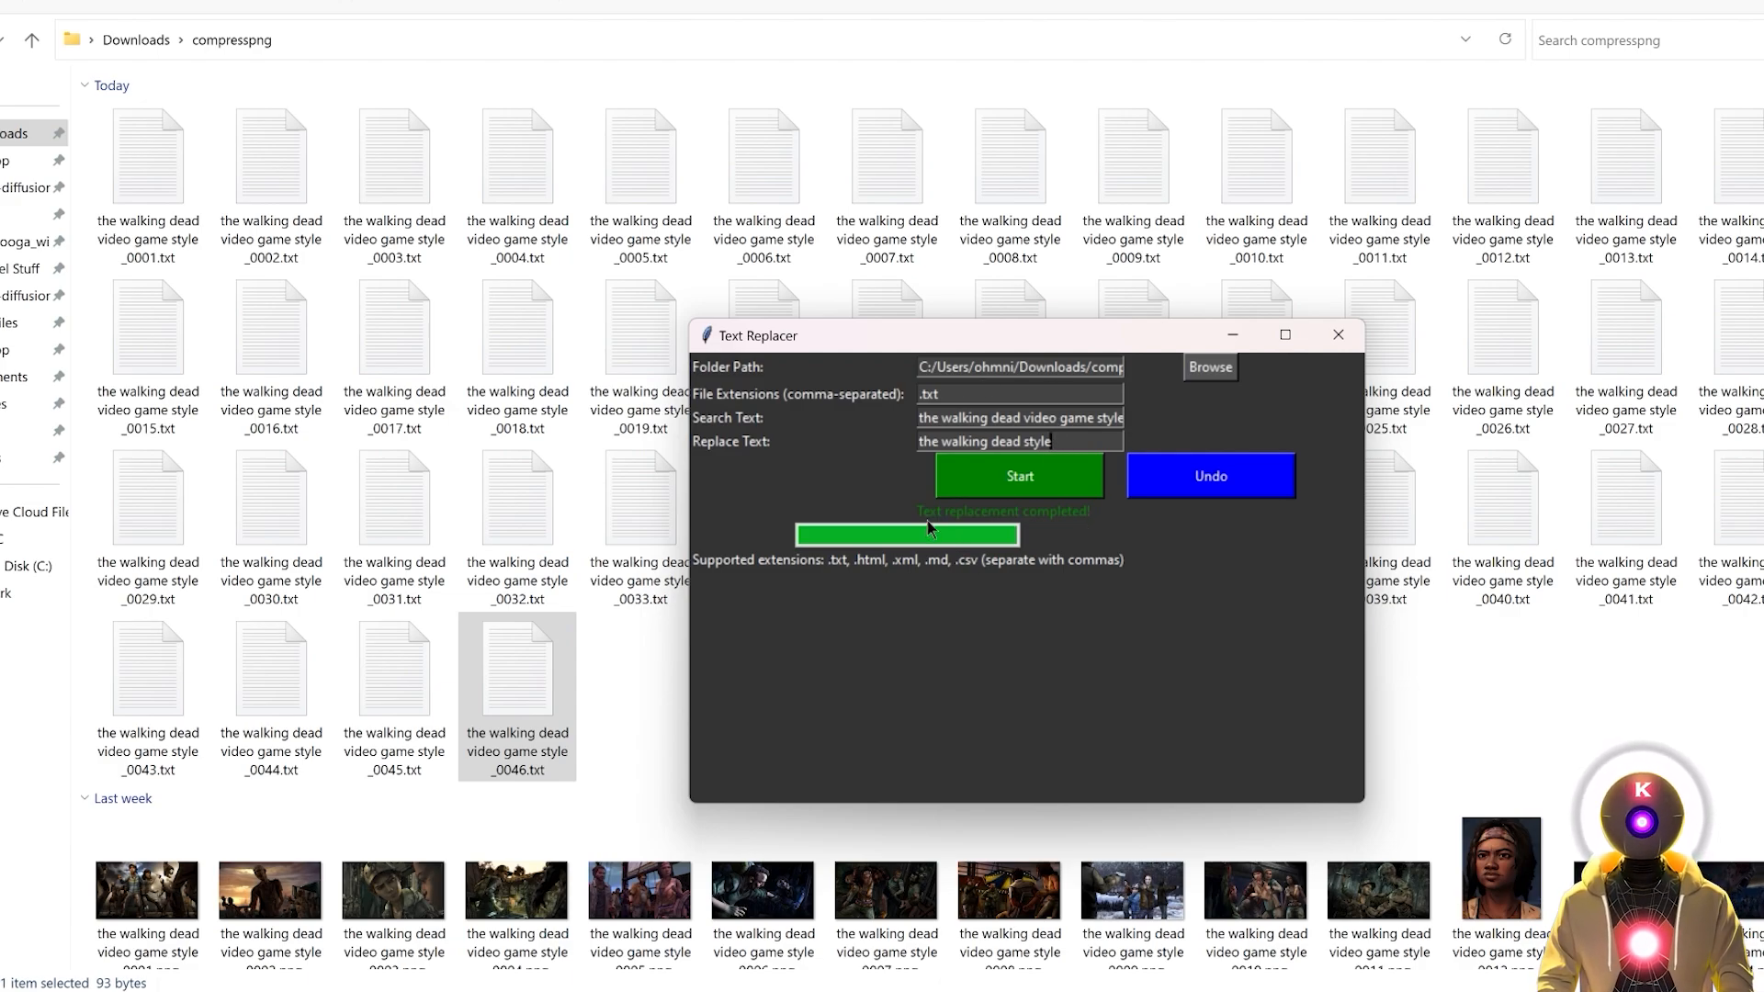
# Step: Undo the batch text replacement and check the style phrase in the caption file ending in _0038
pyautogui.click(1182, 487)
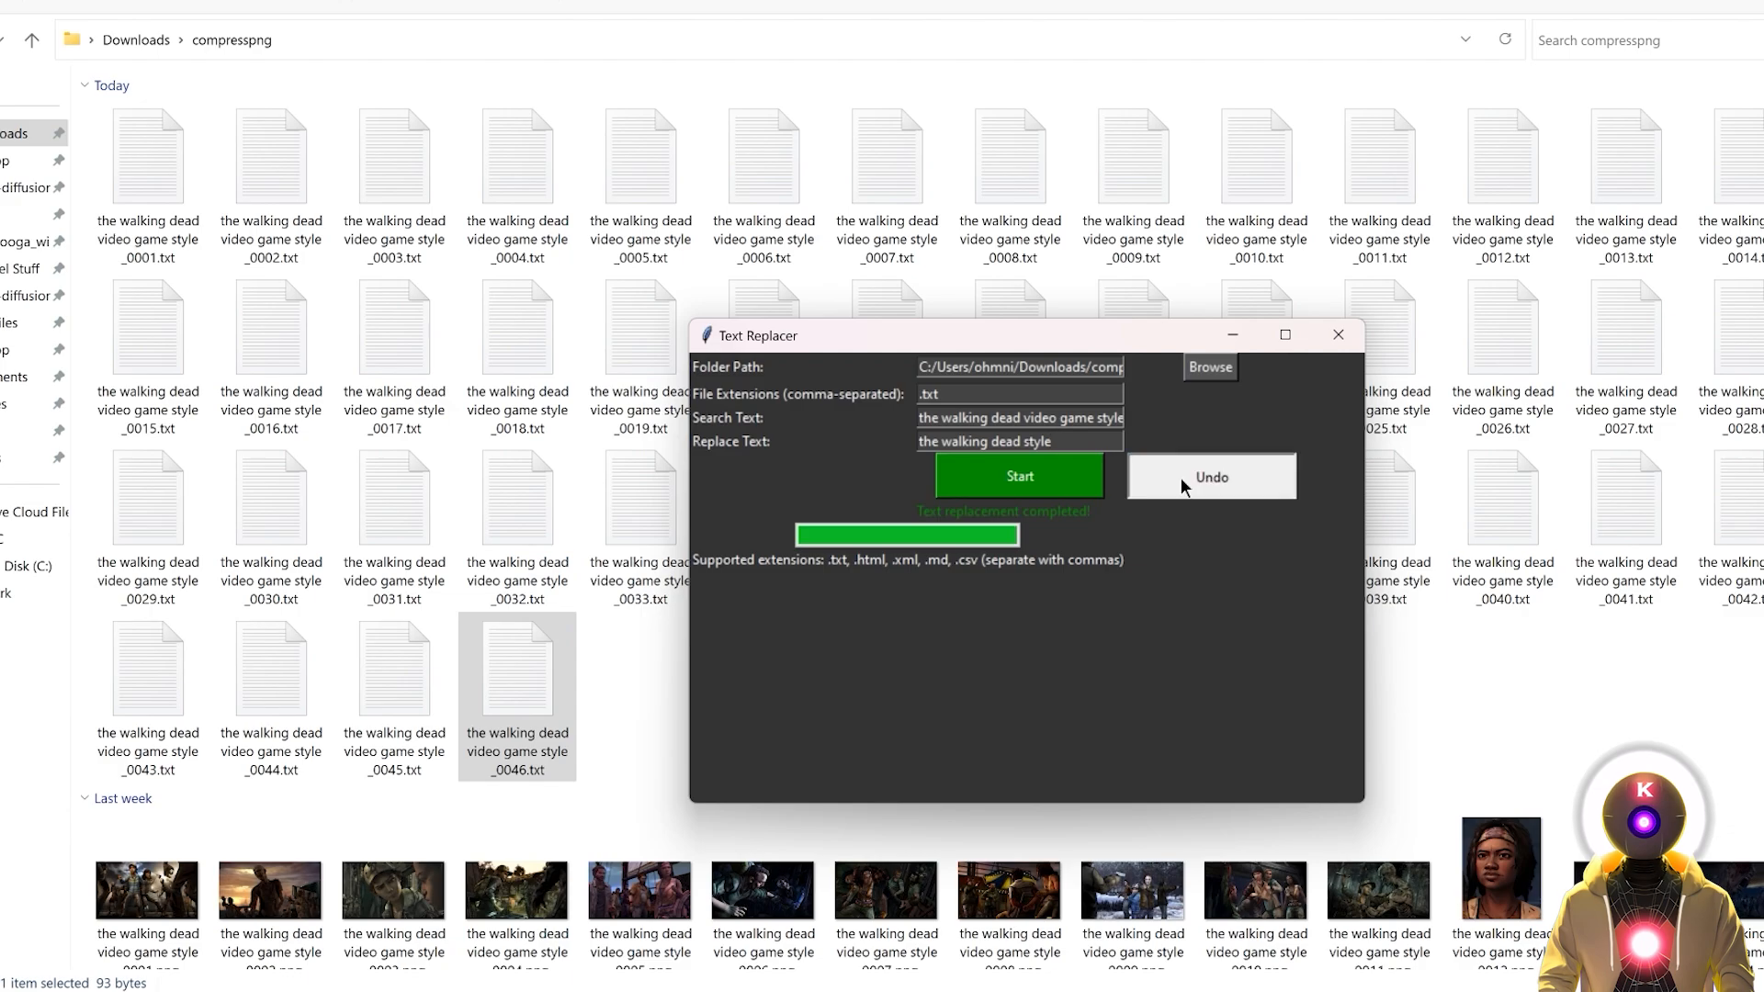
pyautogui.hotkey('alt', 'Tab')
pyautogui.doubleClick(1259, 512)
pyautogui.moveTo(1279, 480); pyautogui.dragTo(694, 421)
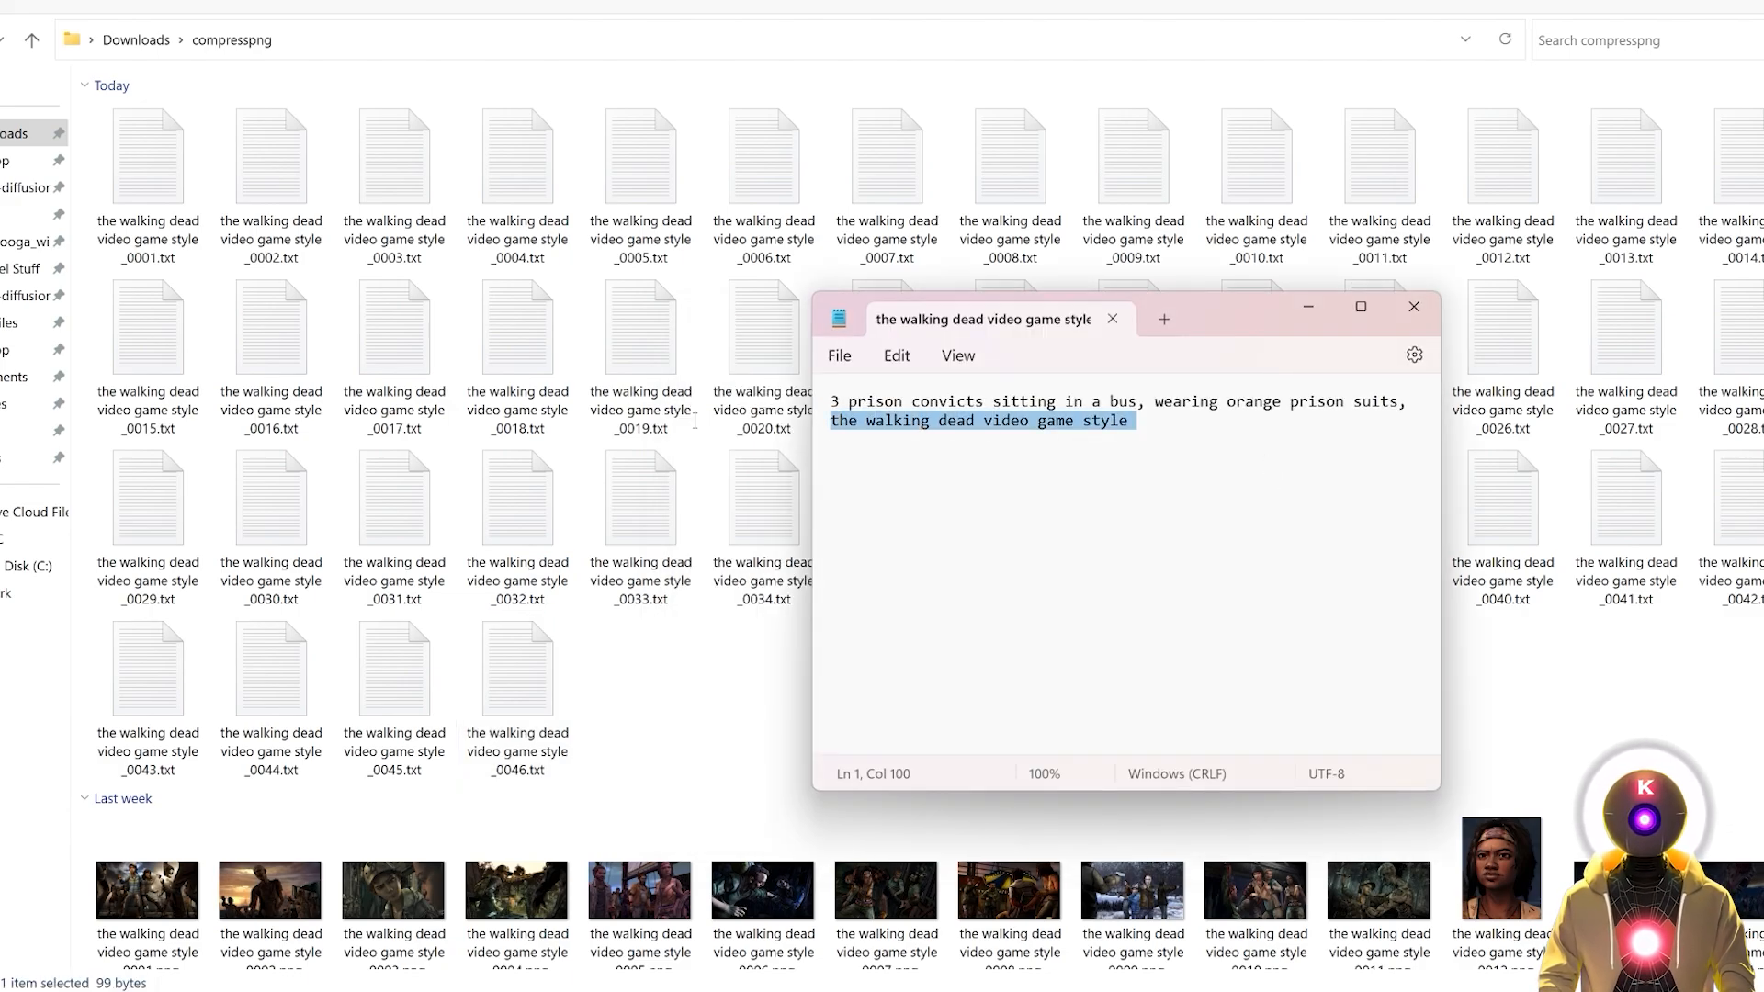
pyautogui.click(1412, 312)
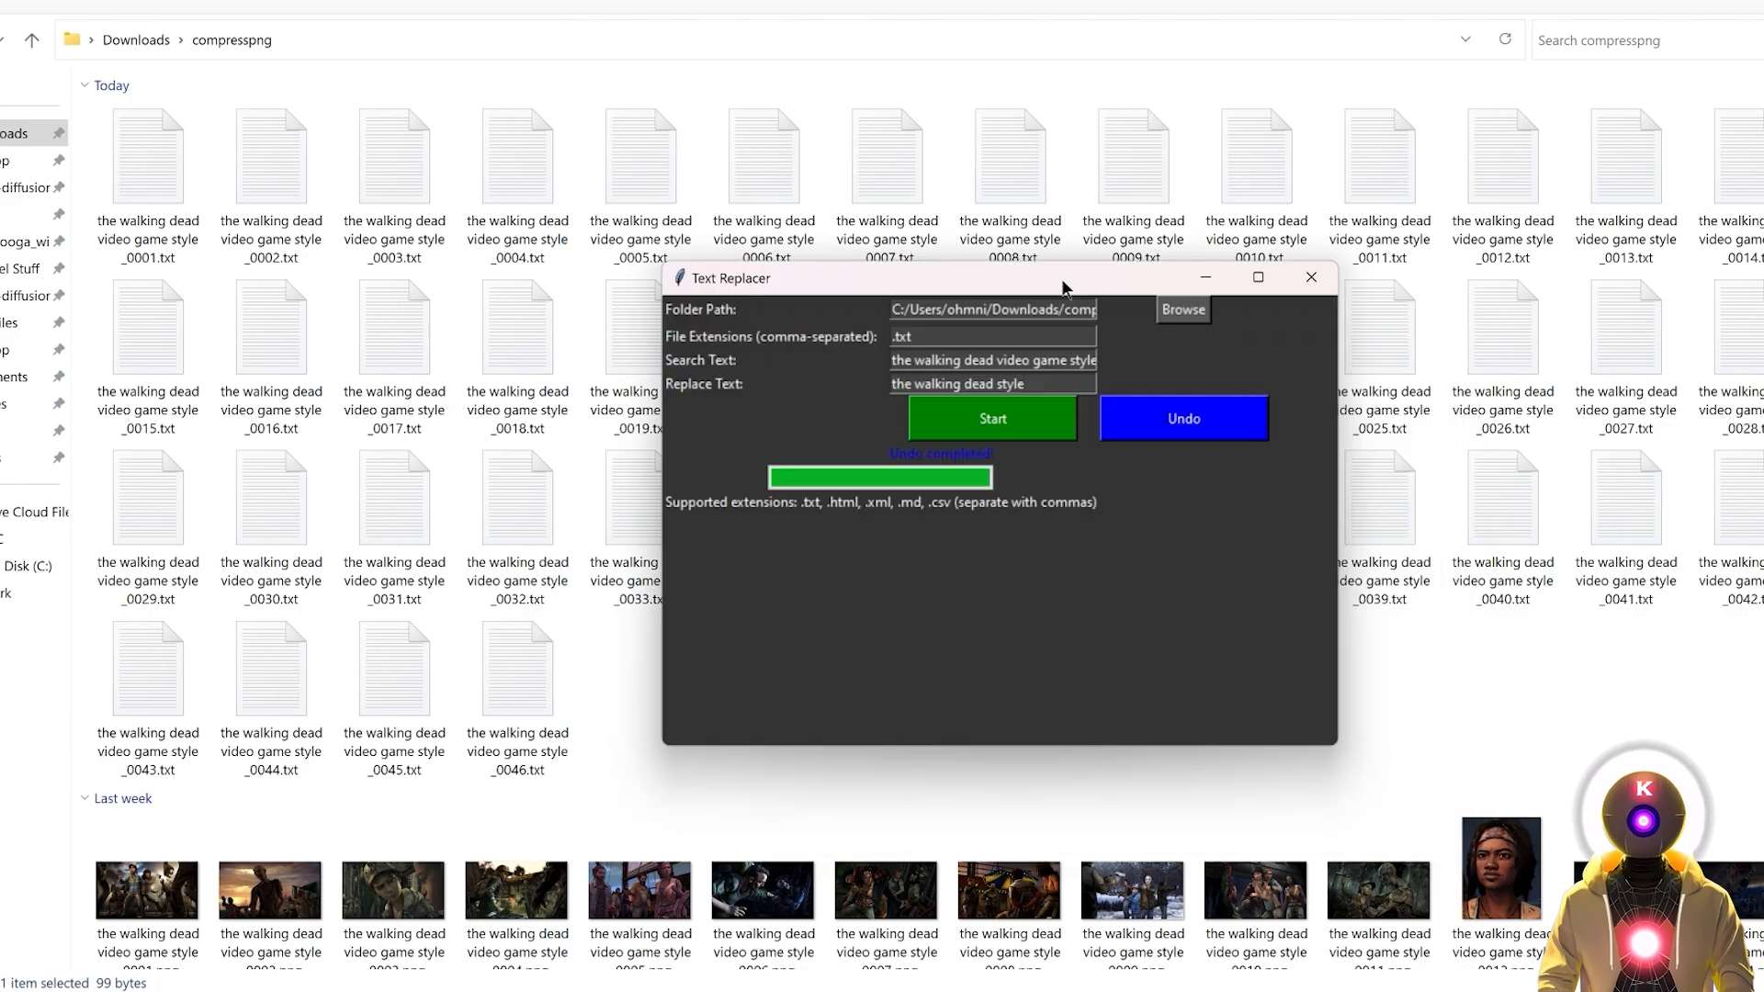
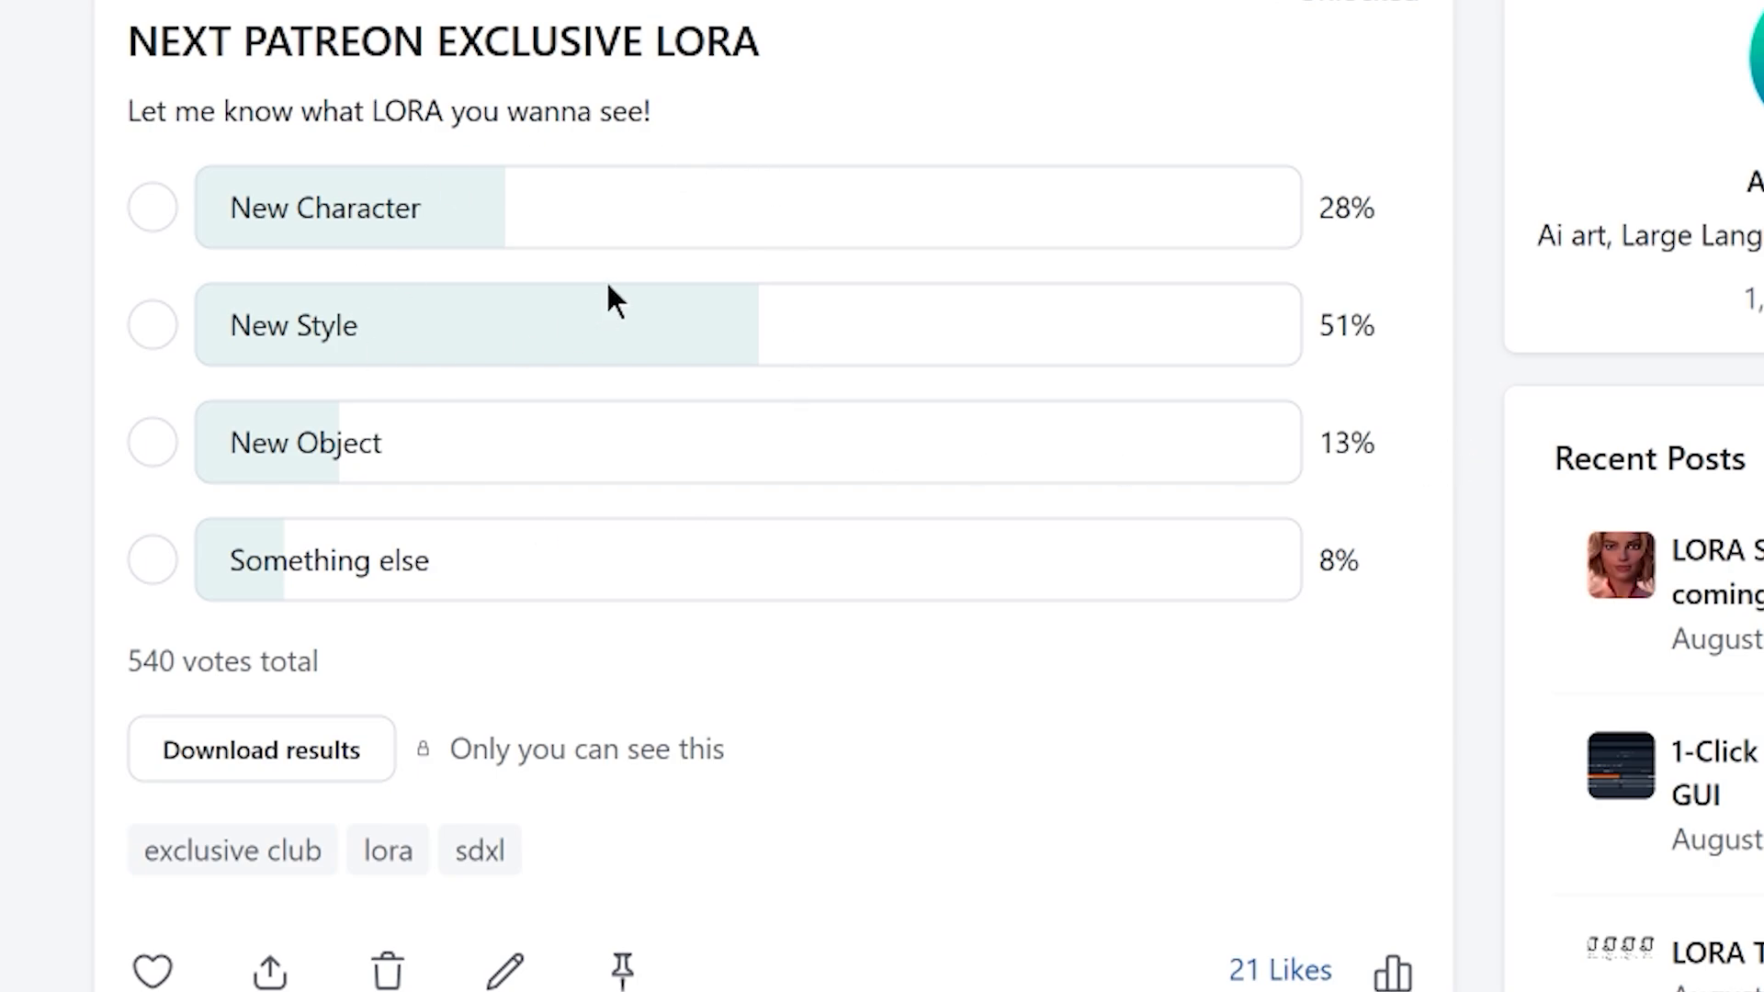
pyautogui.click(153, 327)
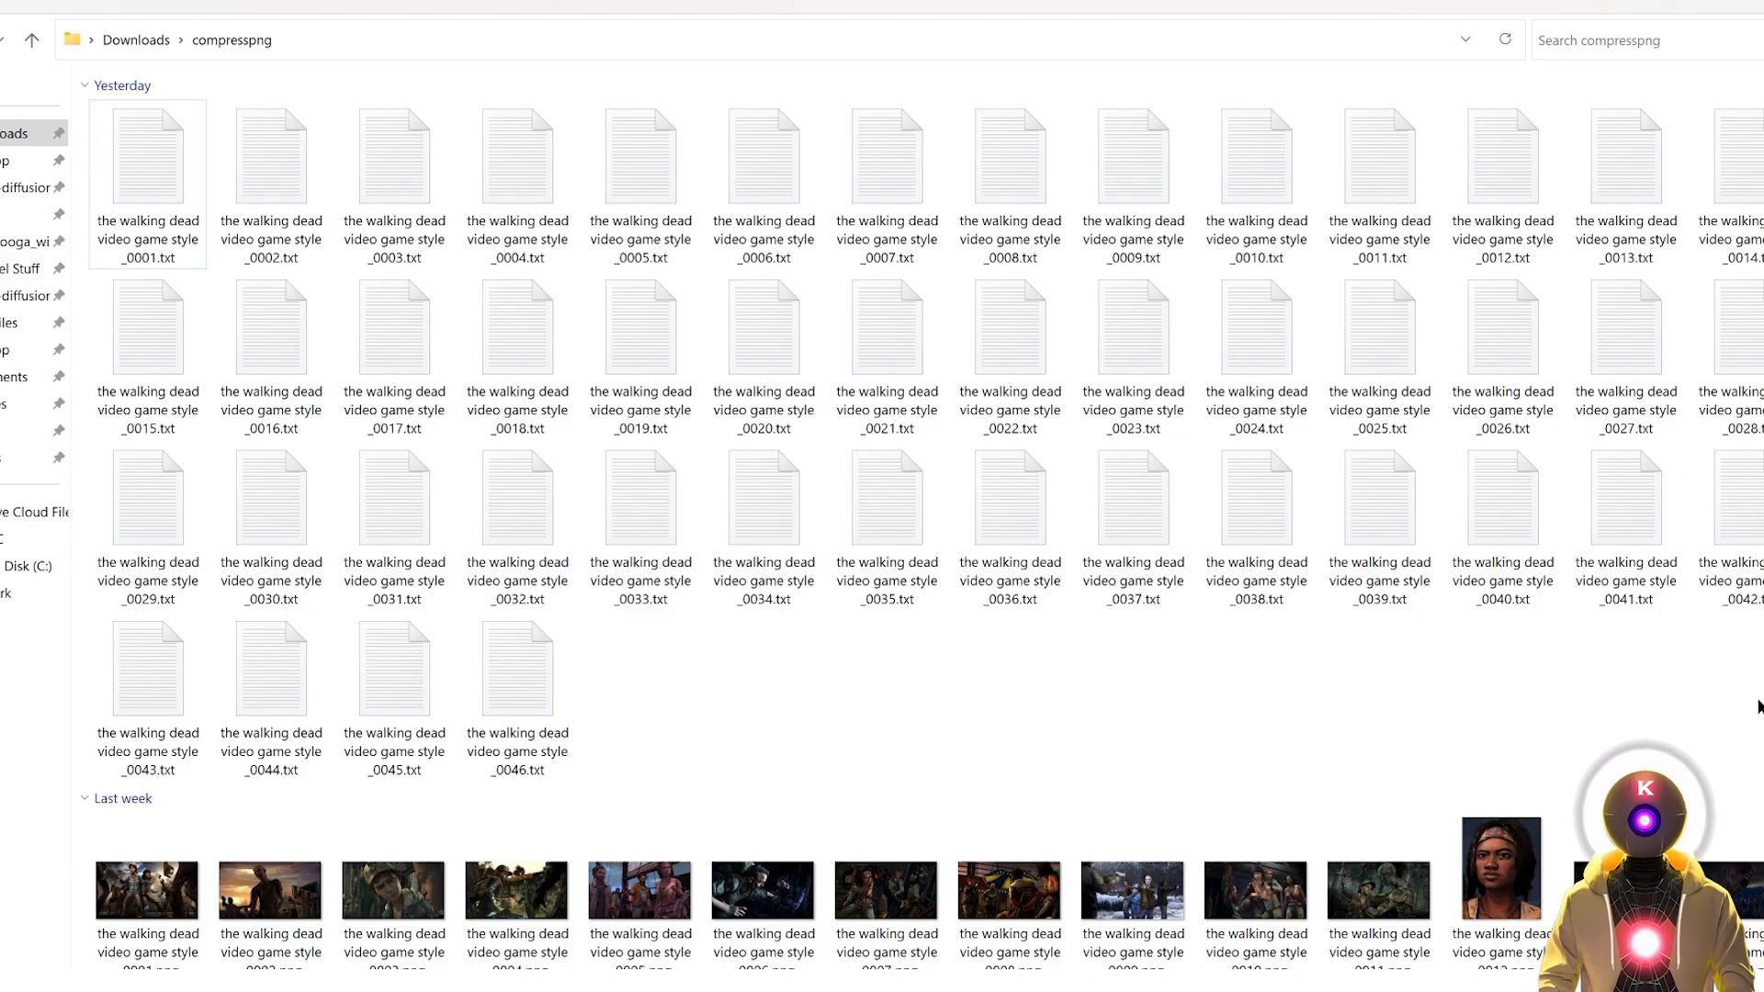
# Step: Copy the caption .txt files from compresspng into the folder "20_the walking dead video game style" inside WALKING\img
pyautogui.moveTo(1758, 713); pyautogui.dragTo(217, 143)
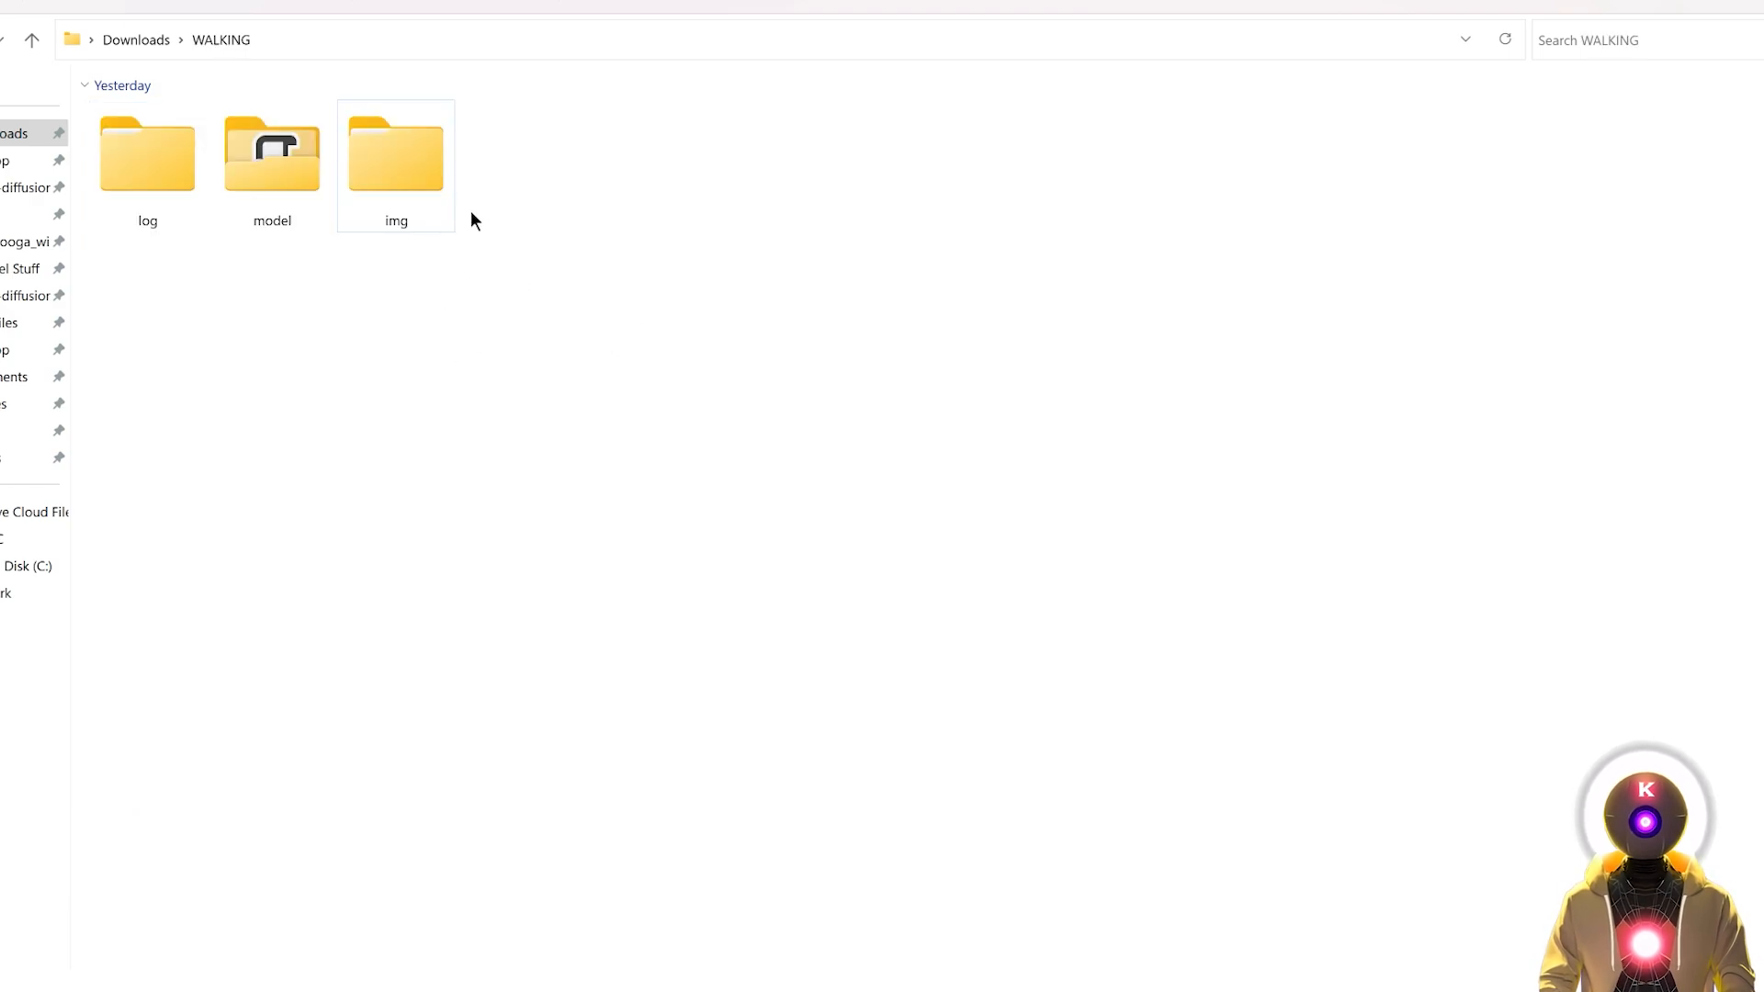
pyautogui.doubleClick(432, 185)
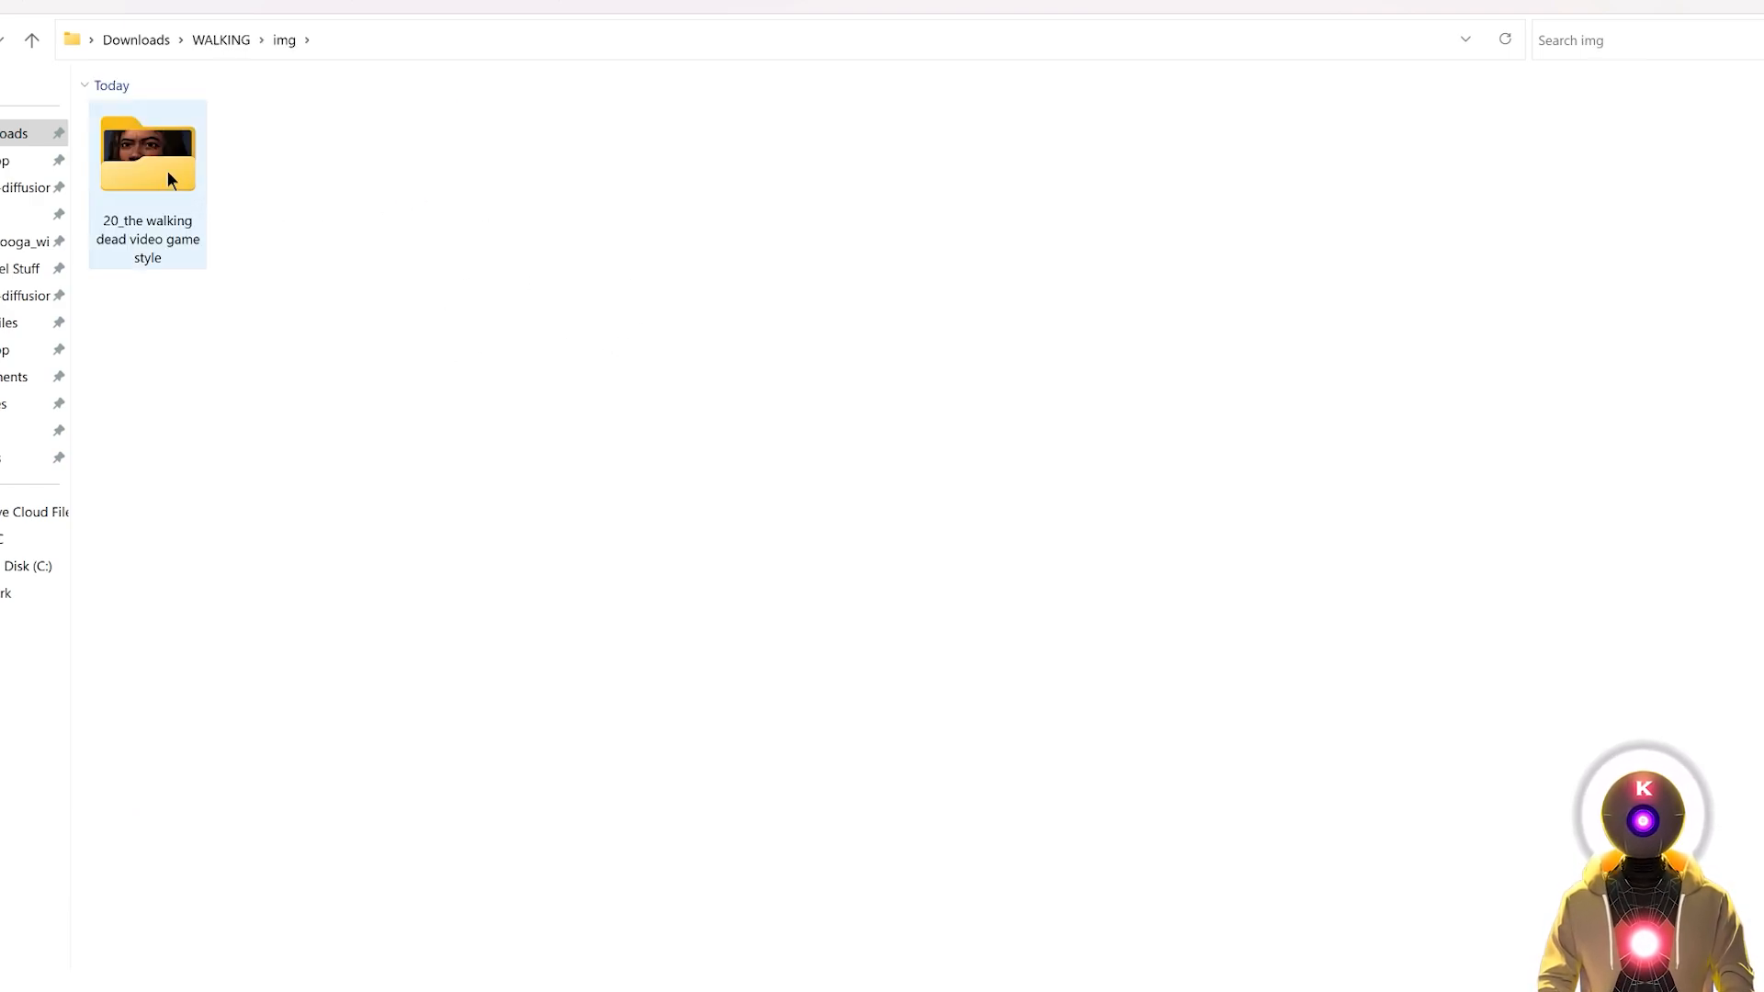
pyautogui.doubleClick(162, 174)
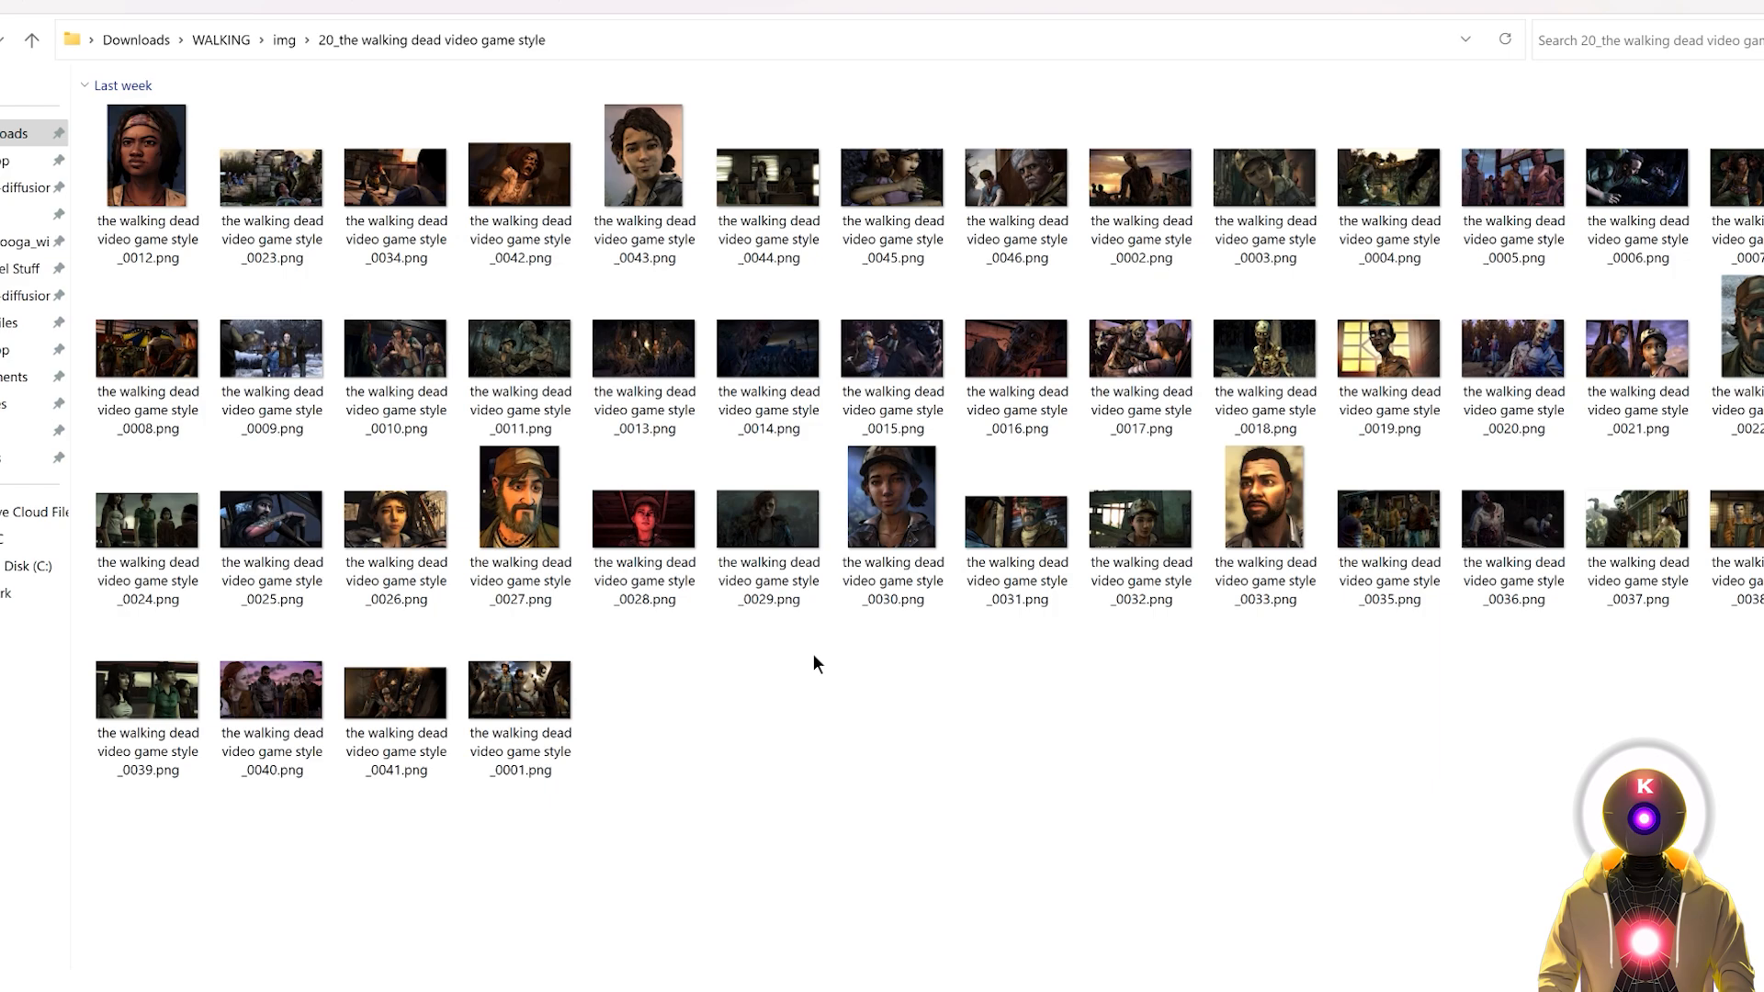
pyautogui.hotkey('ctrl', 'v')
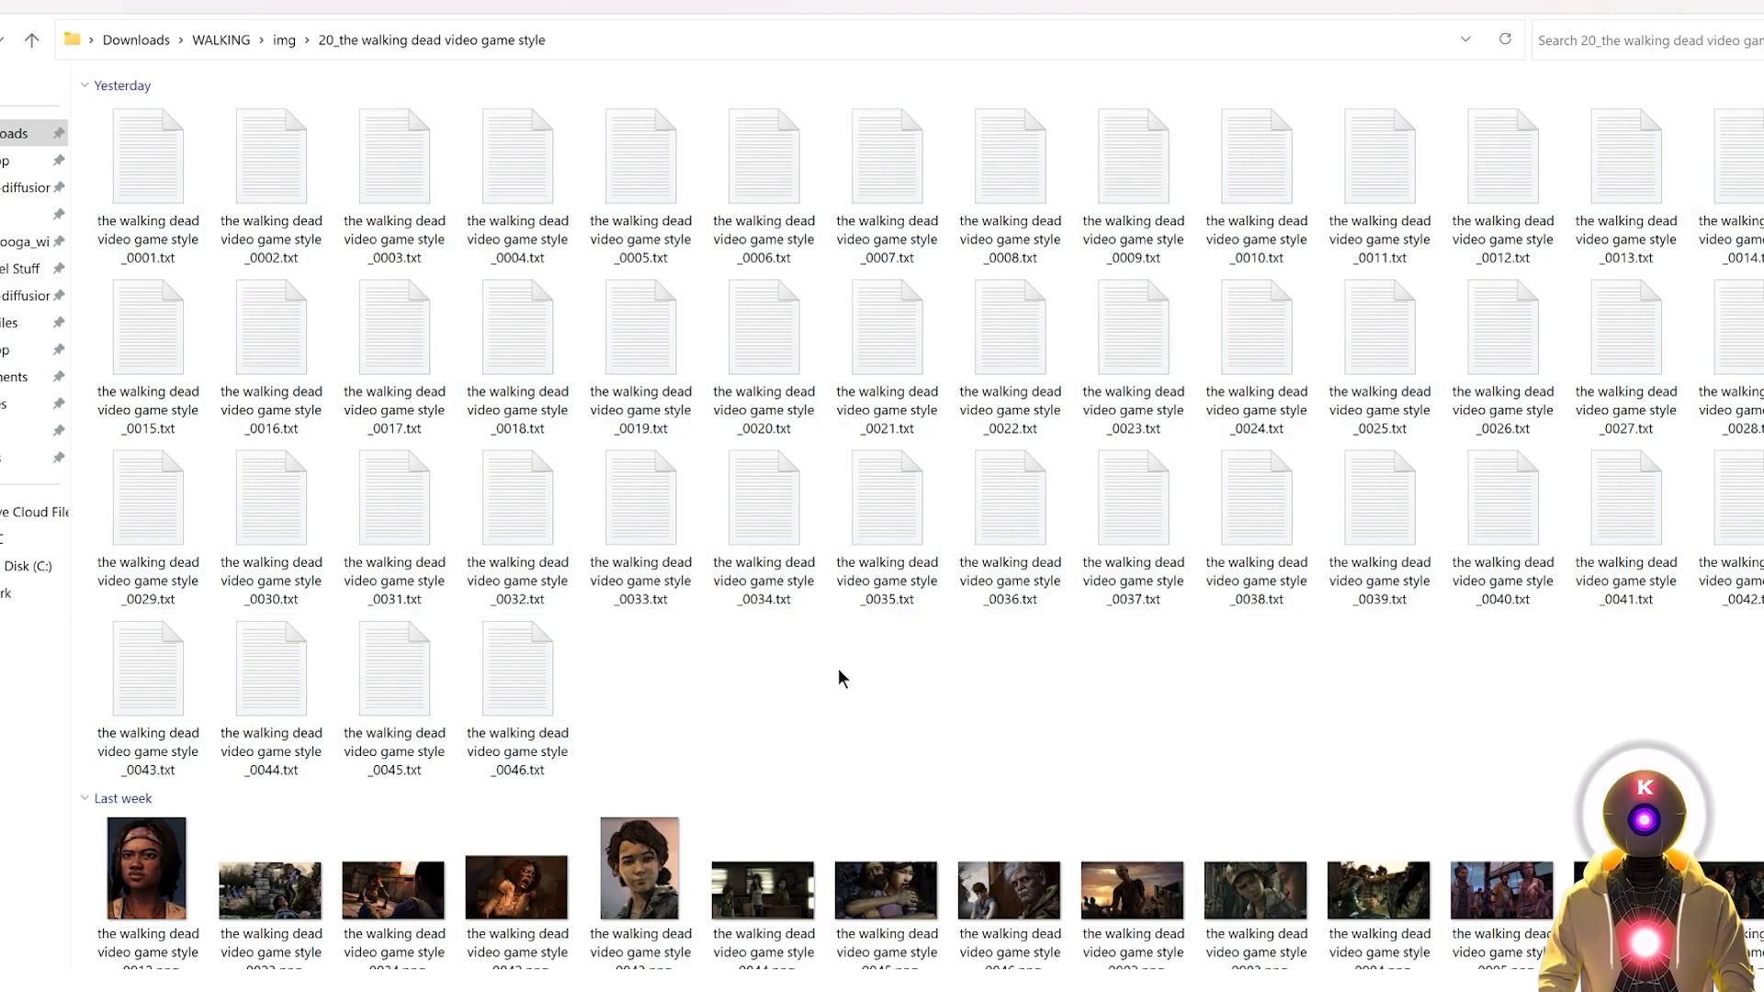
# Step: Switch to the Kohya GUI and look through the basic LoRA training parameters and the available LoRA types
pyautogui.hotkey('alt', 'Tab')
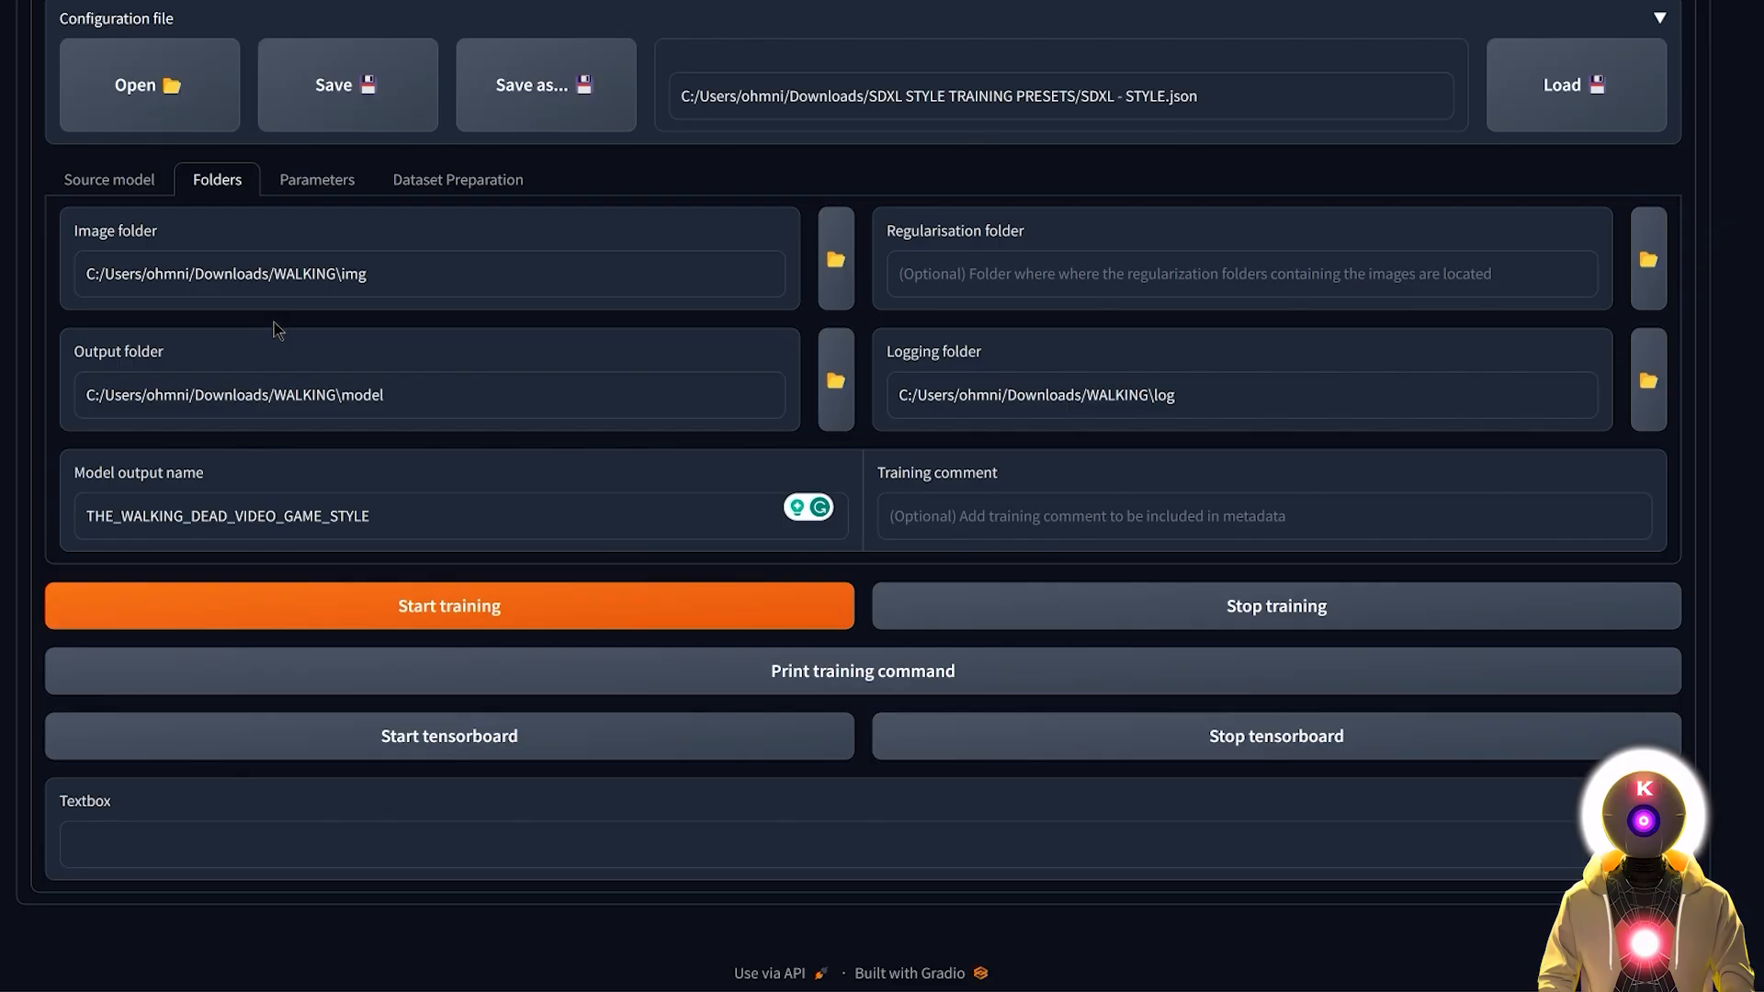
pyautogui.click(336, 183)
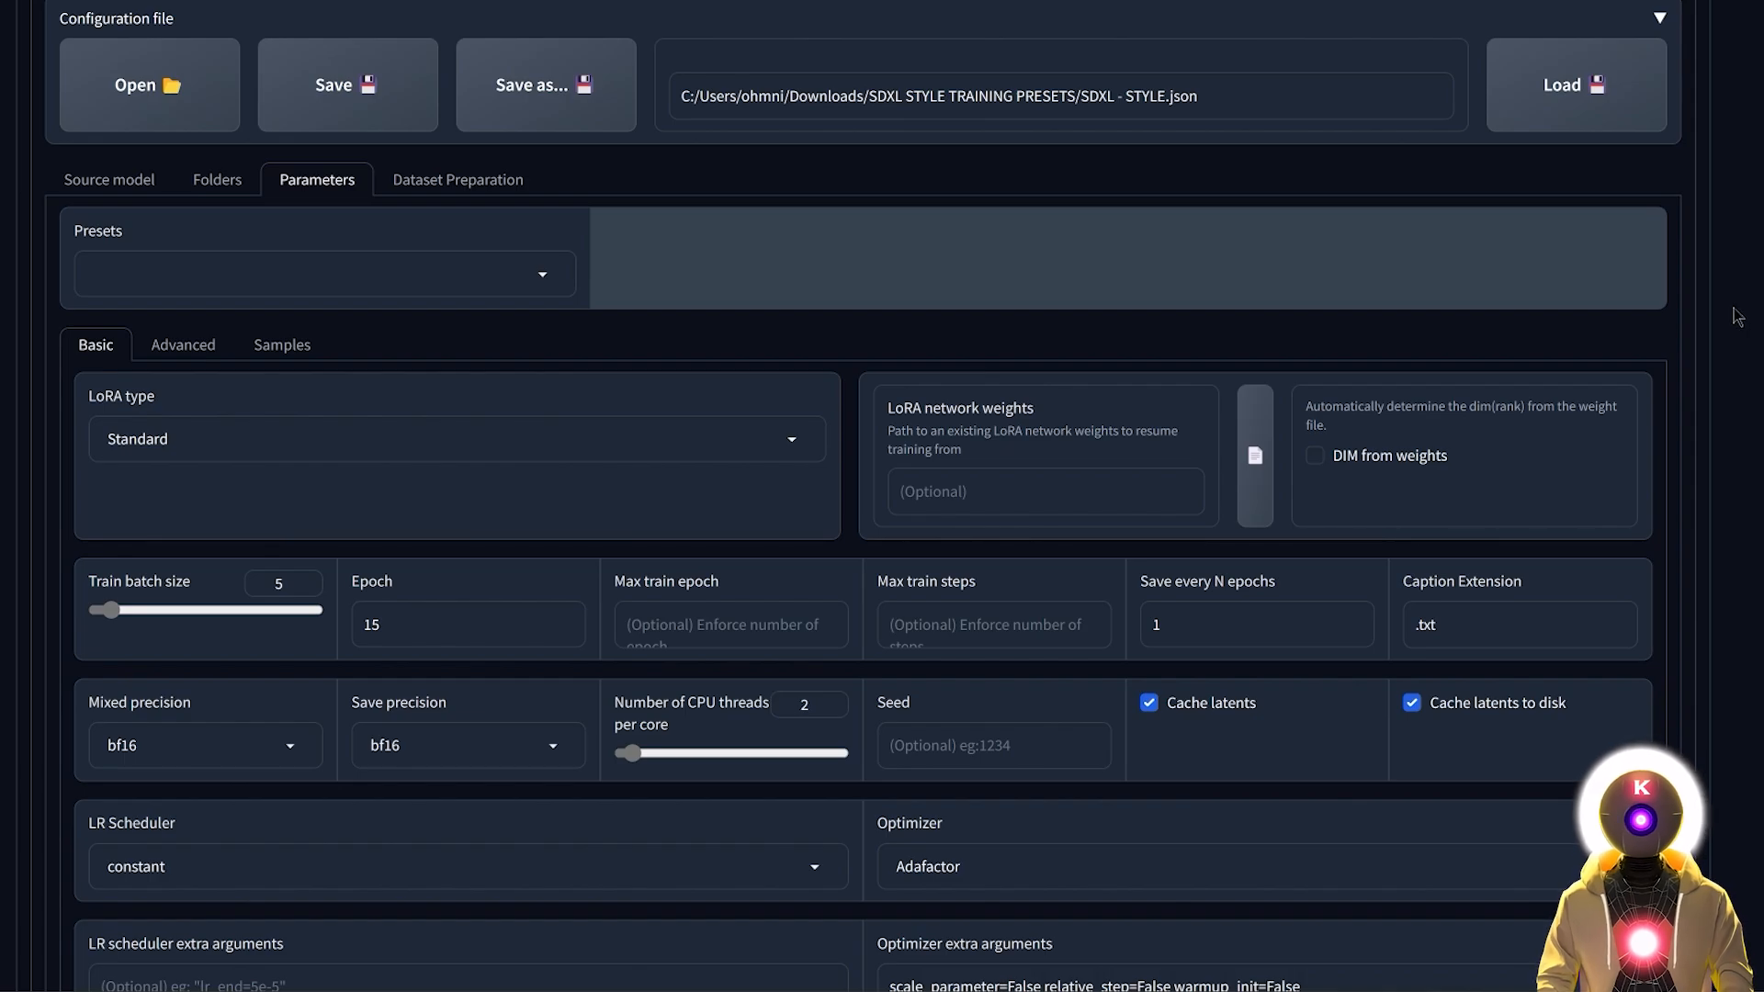
pyautogui.scroll(-3, 1737, 310)
pyautogui.scroll(-15, 1737, 310)
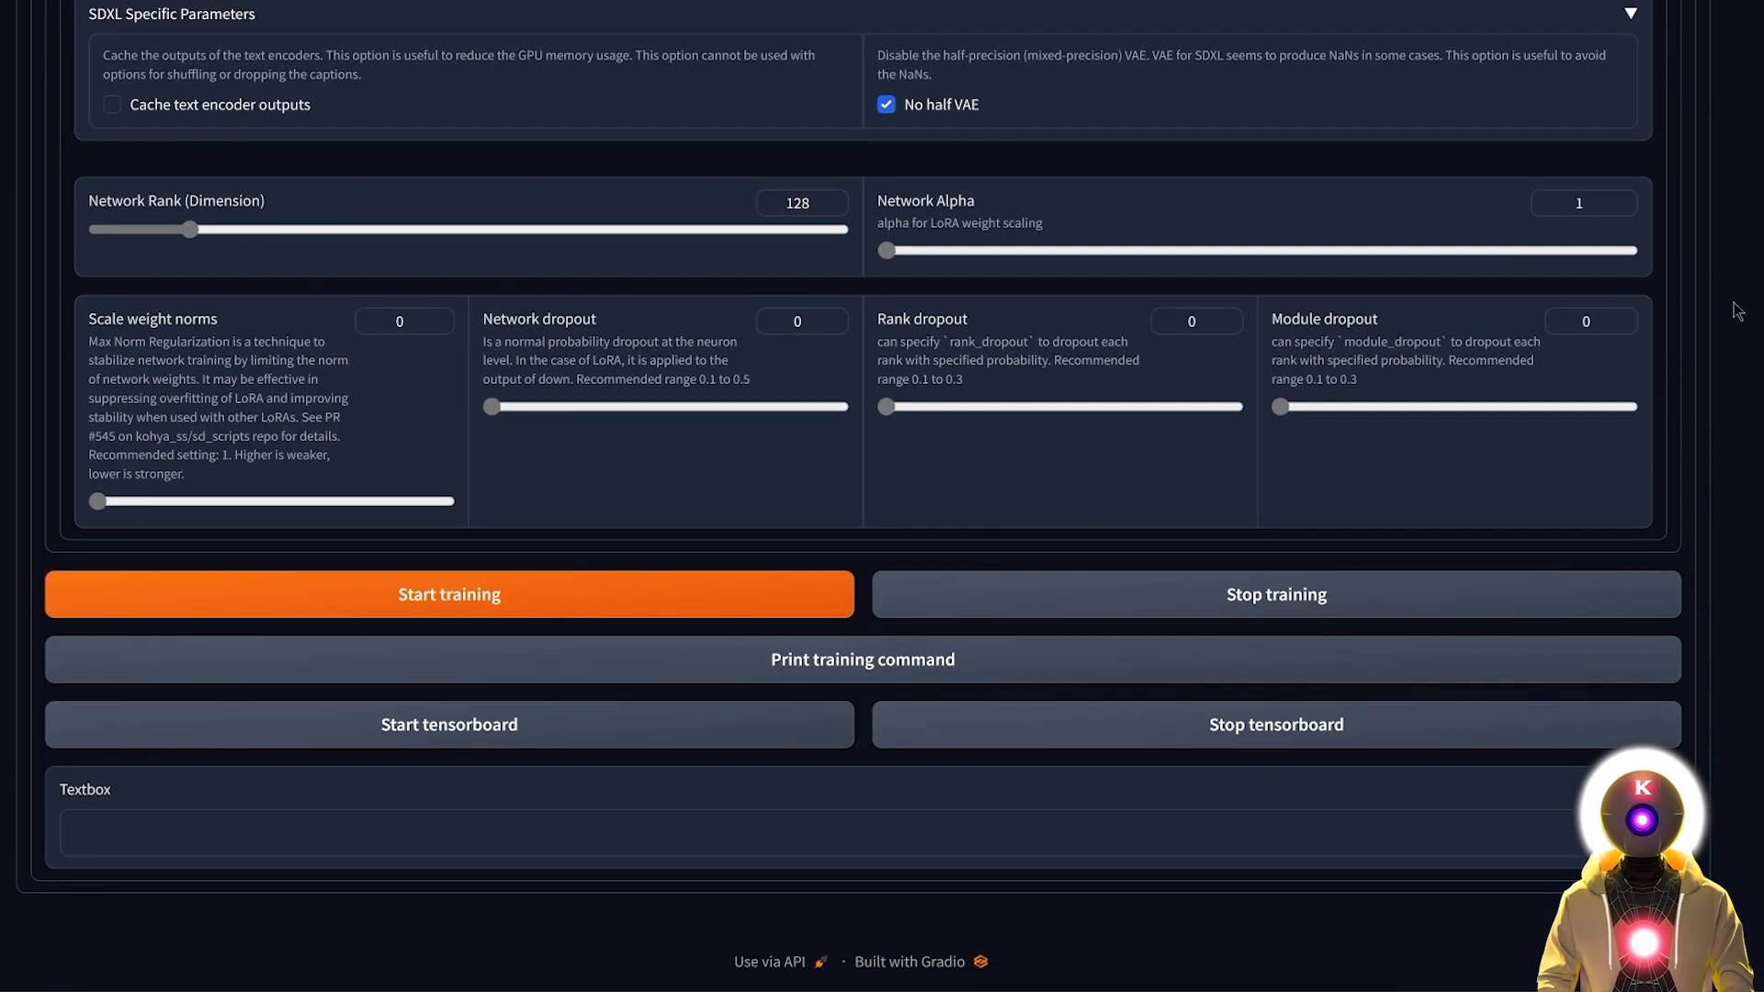
pyautogui.scroll(20, 1737, 311)
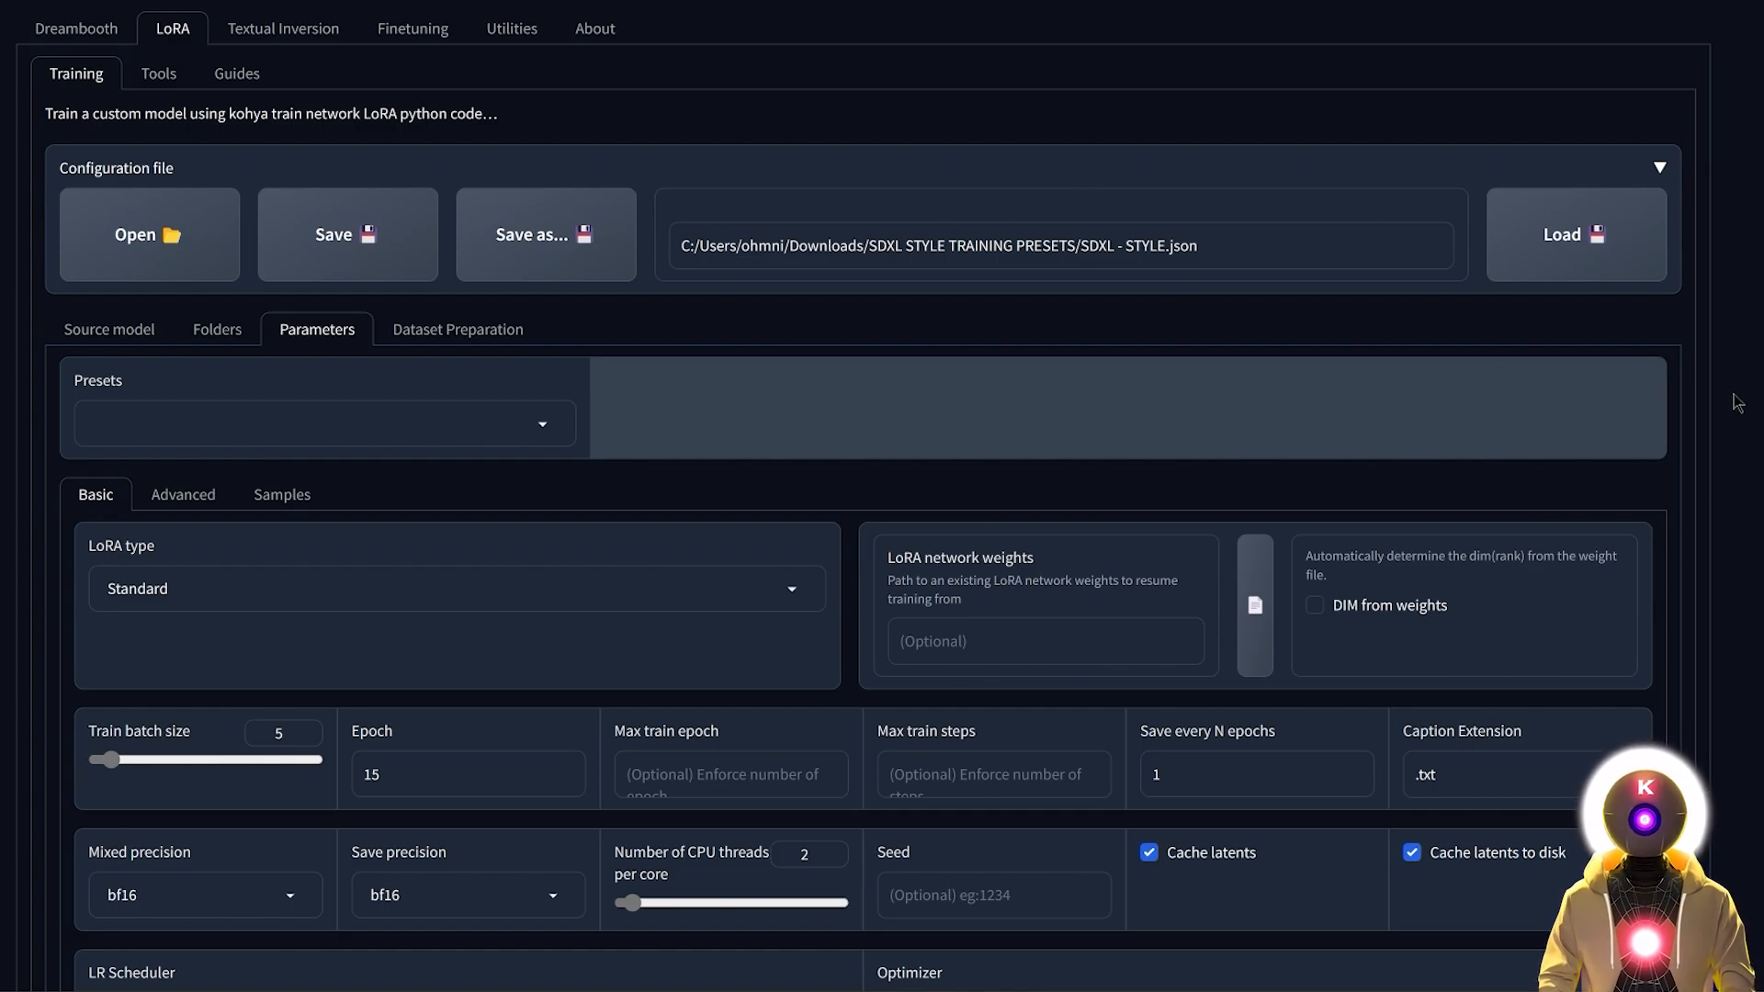
pyautogui.scroll(-20, 1667, 409)
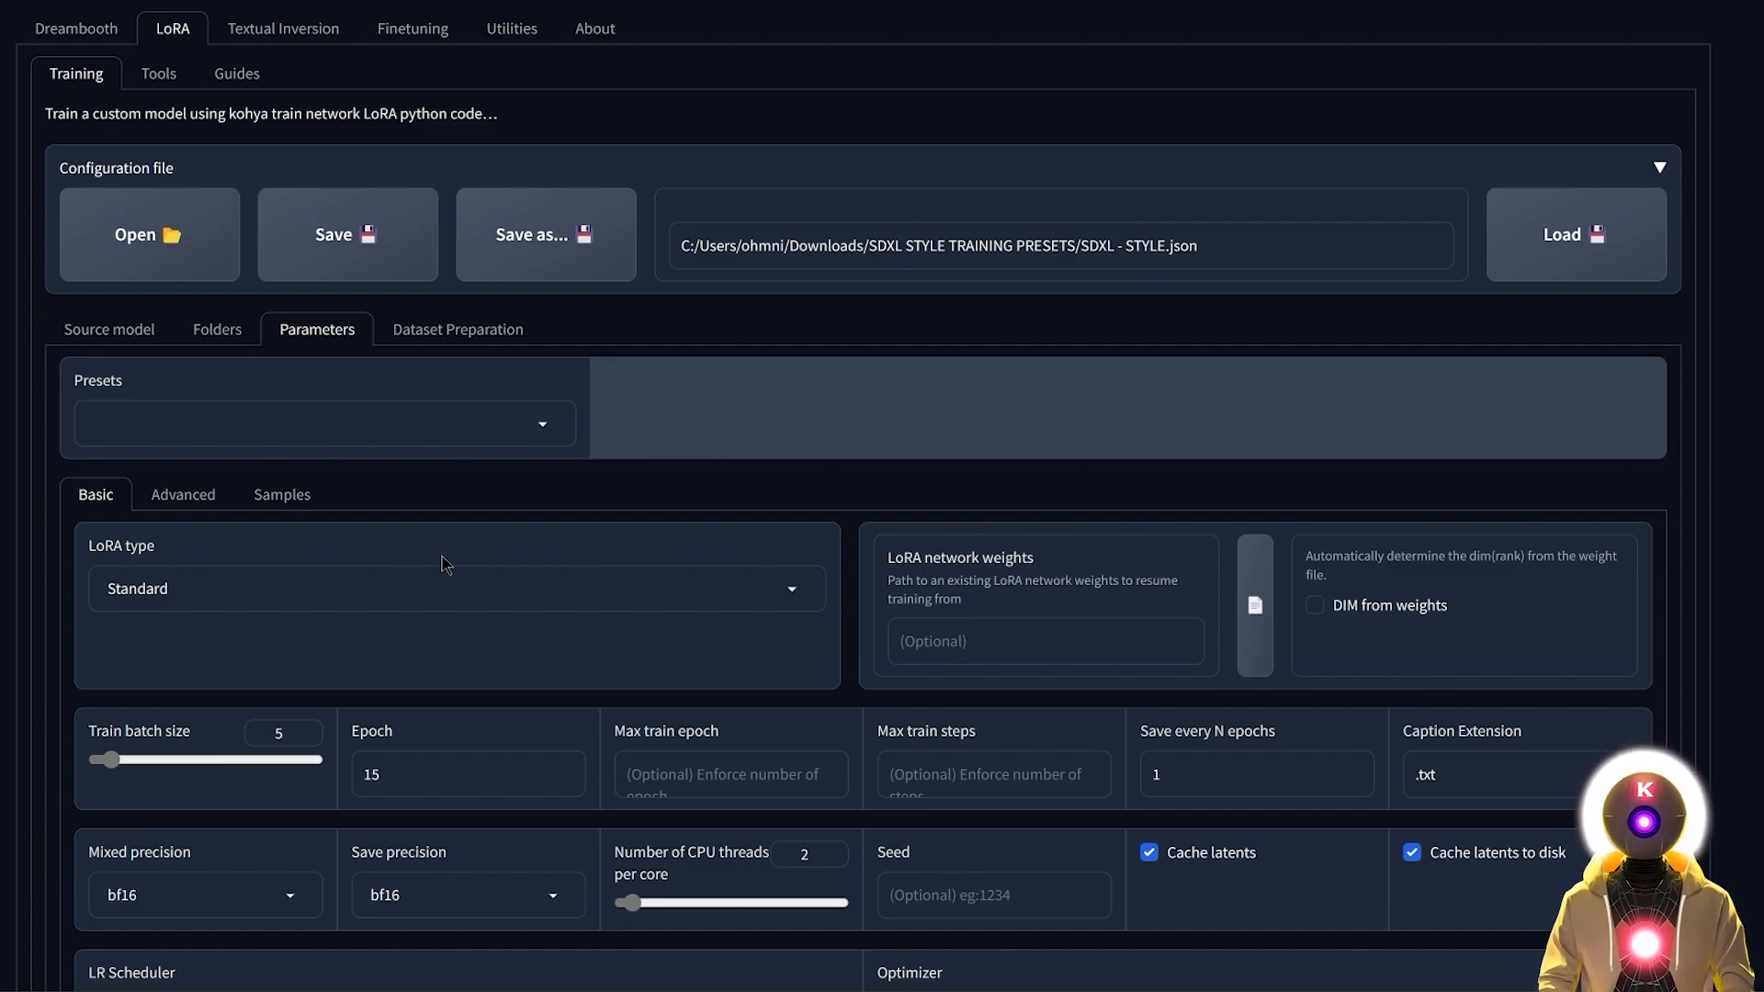
pyautogui.click(444, 588)
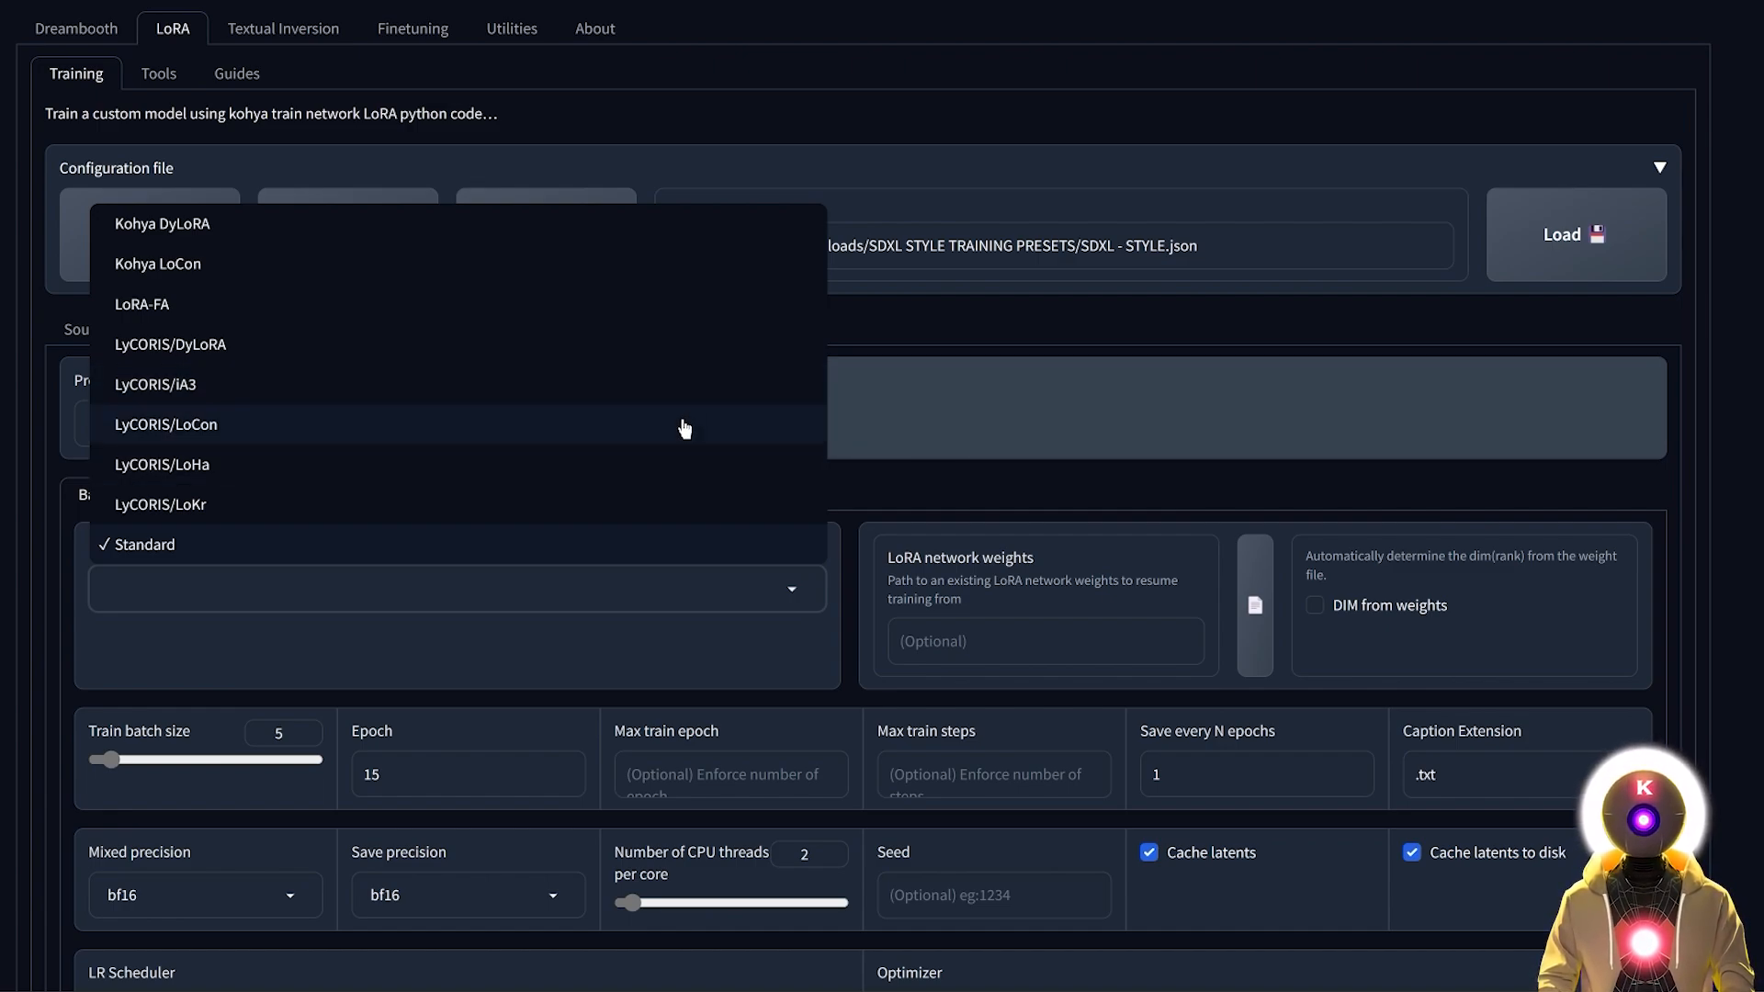
pyautogui.click(866, 520)
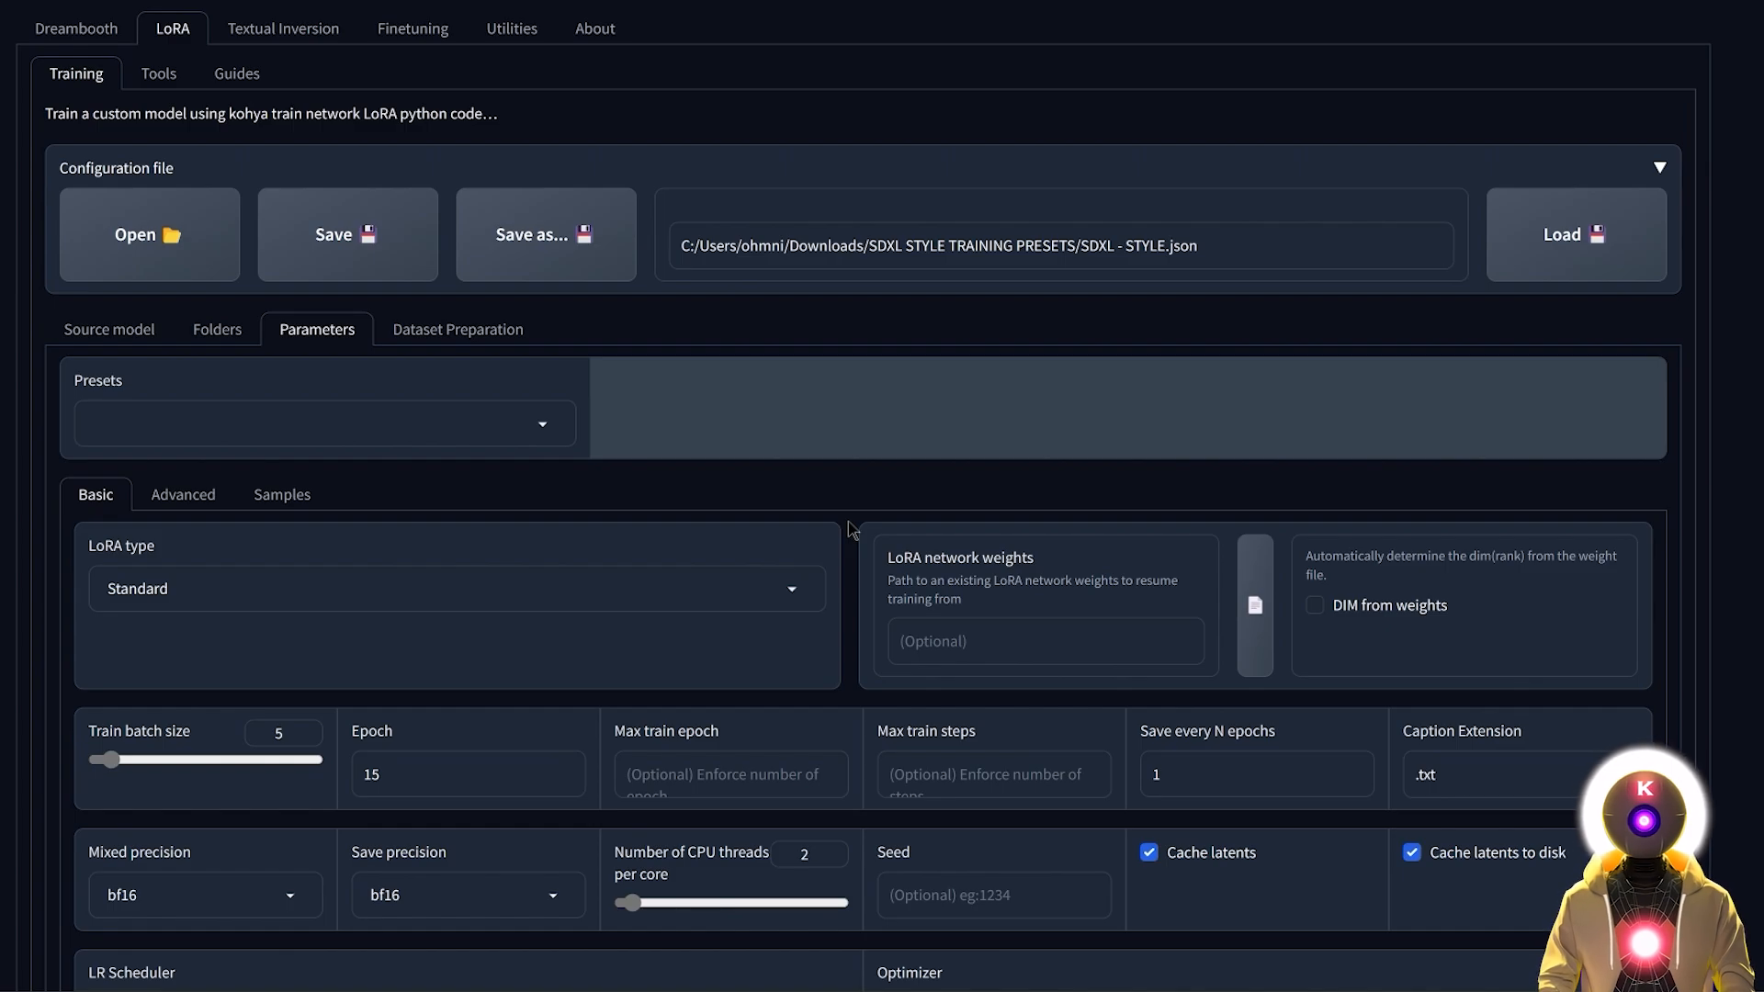
# Step: Try a lower train batch size and return it to 5
pyautogui.scroll(-2, 852, 528)
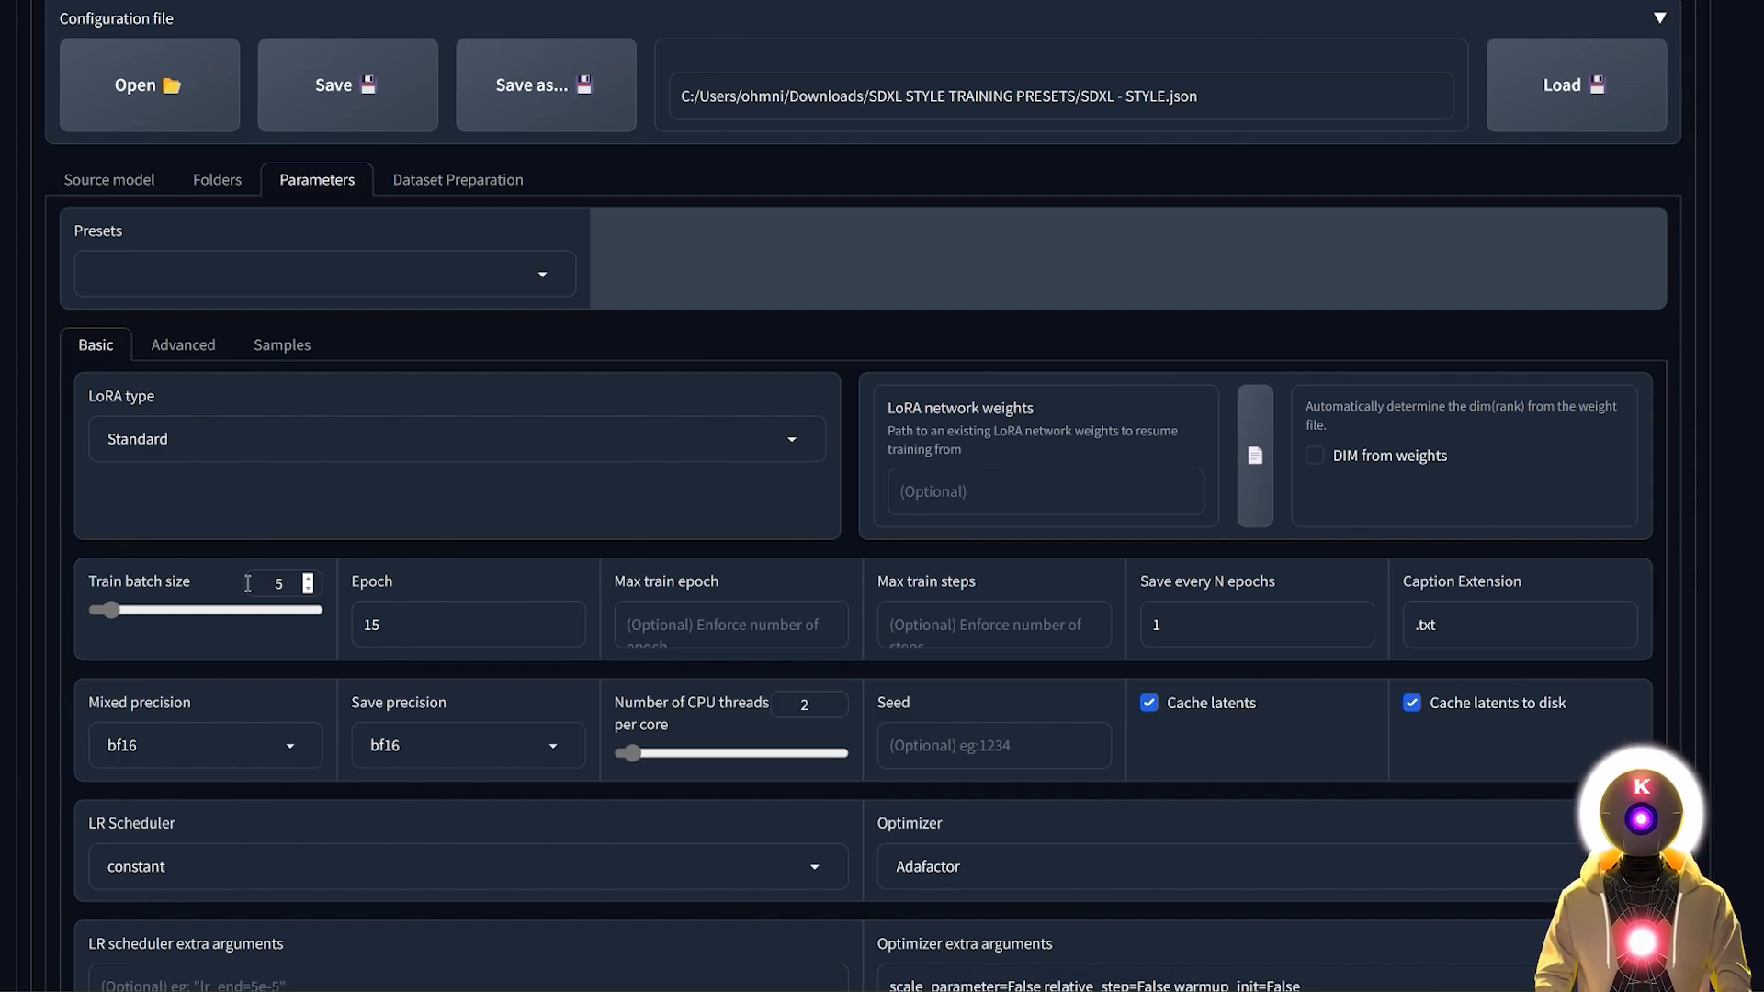
pyautogui.moveTo(110, 610); pyautogui.dragTo(96, 610)
pyautogui.moveTo(102, 609); pyautogui.dragTo(112, 609)
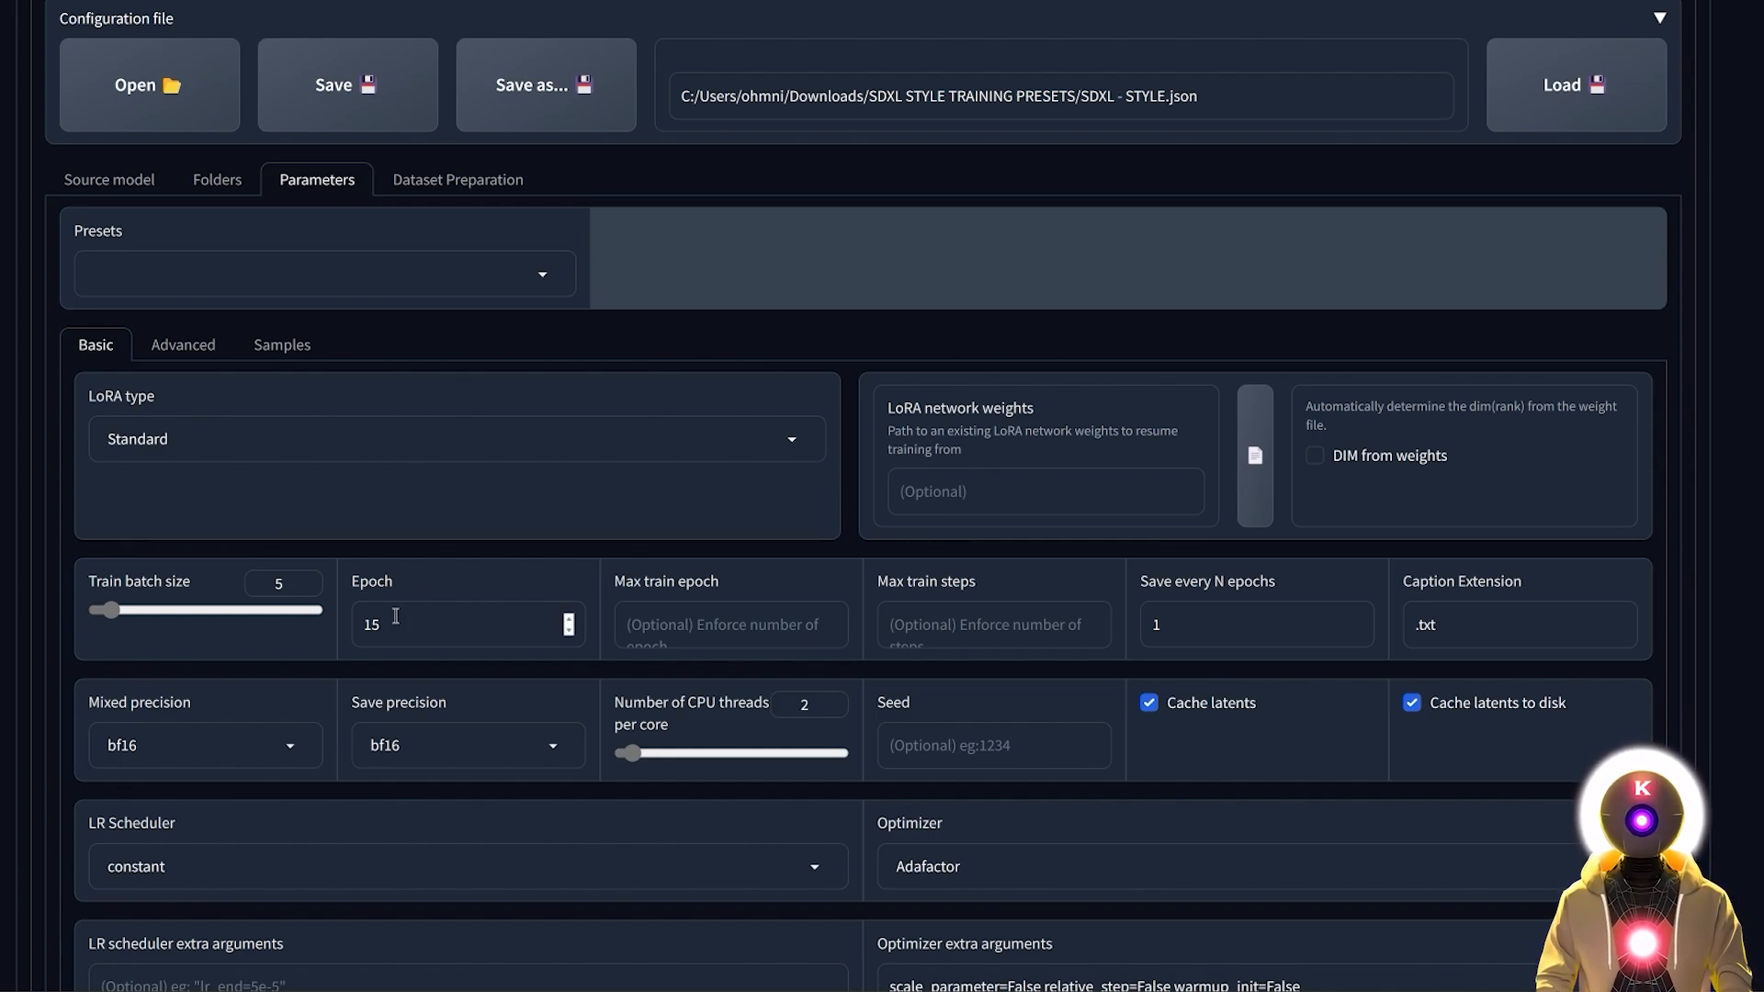
# Step: Try 10 as the number of training epochs and return the value to 15
pyautogui.doubleClick(396, 615)
pyautogui.write('10')
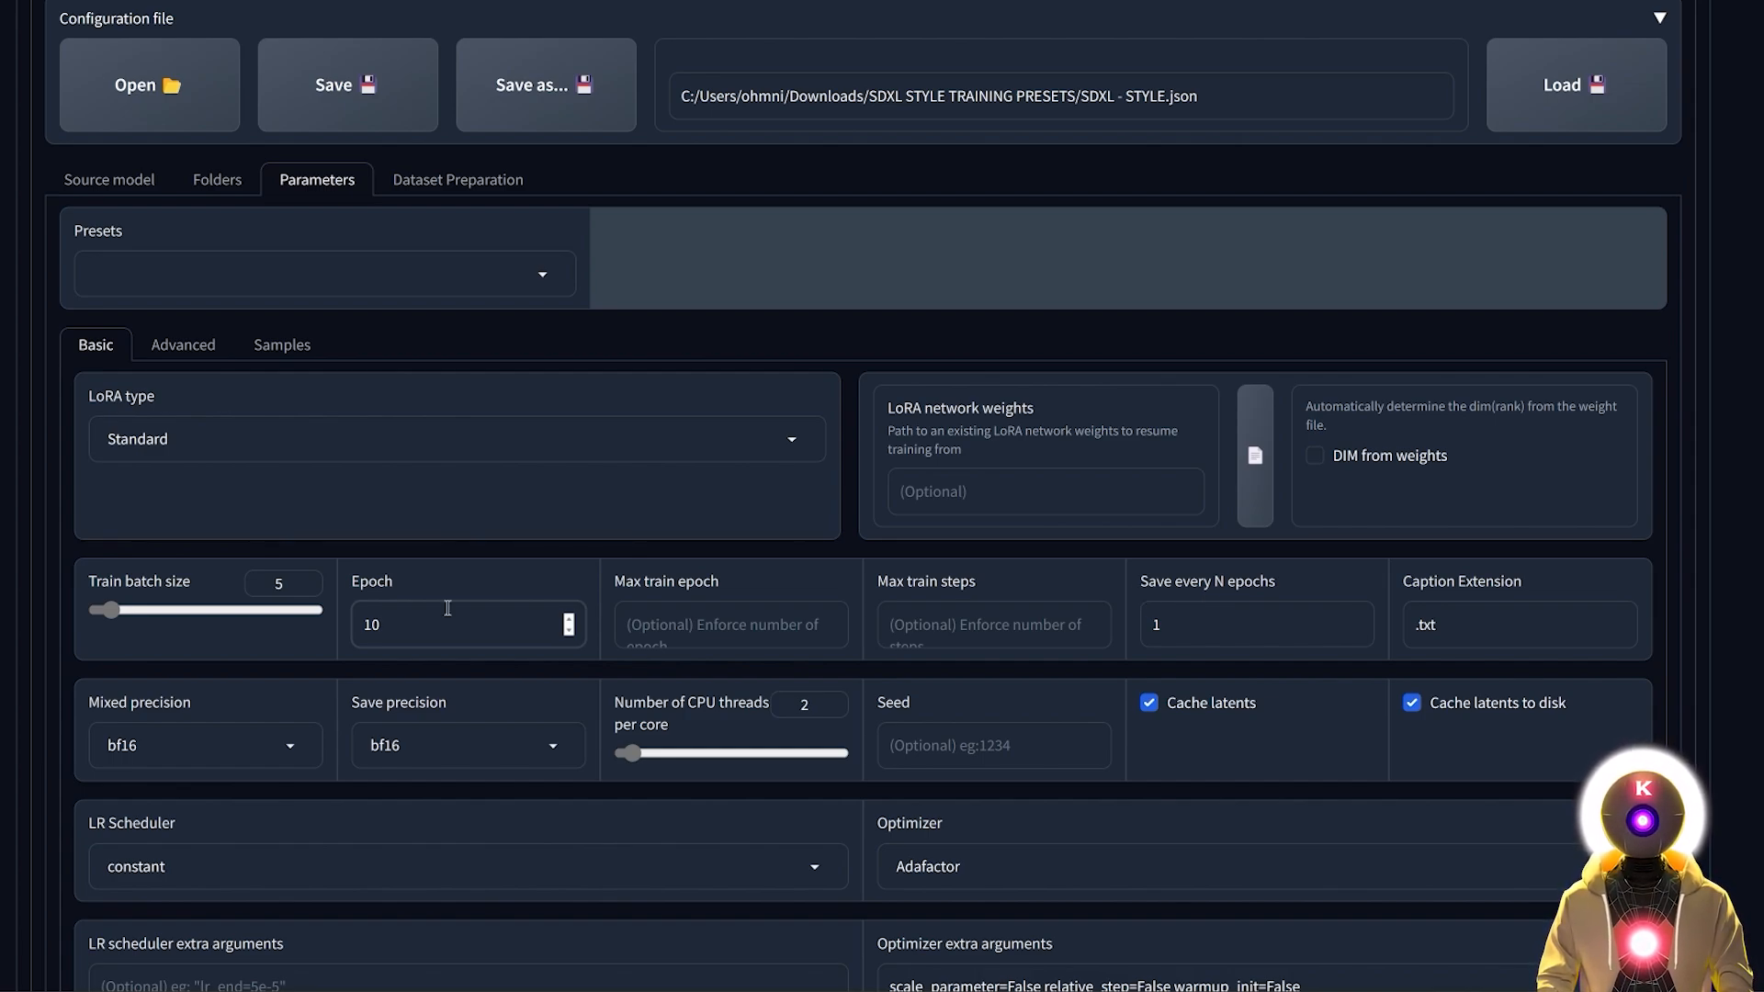
pyautogui.press('BackSpace')
pyautogui.write('5')
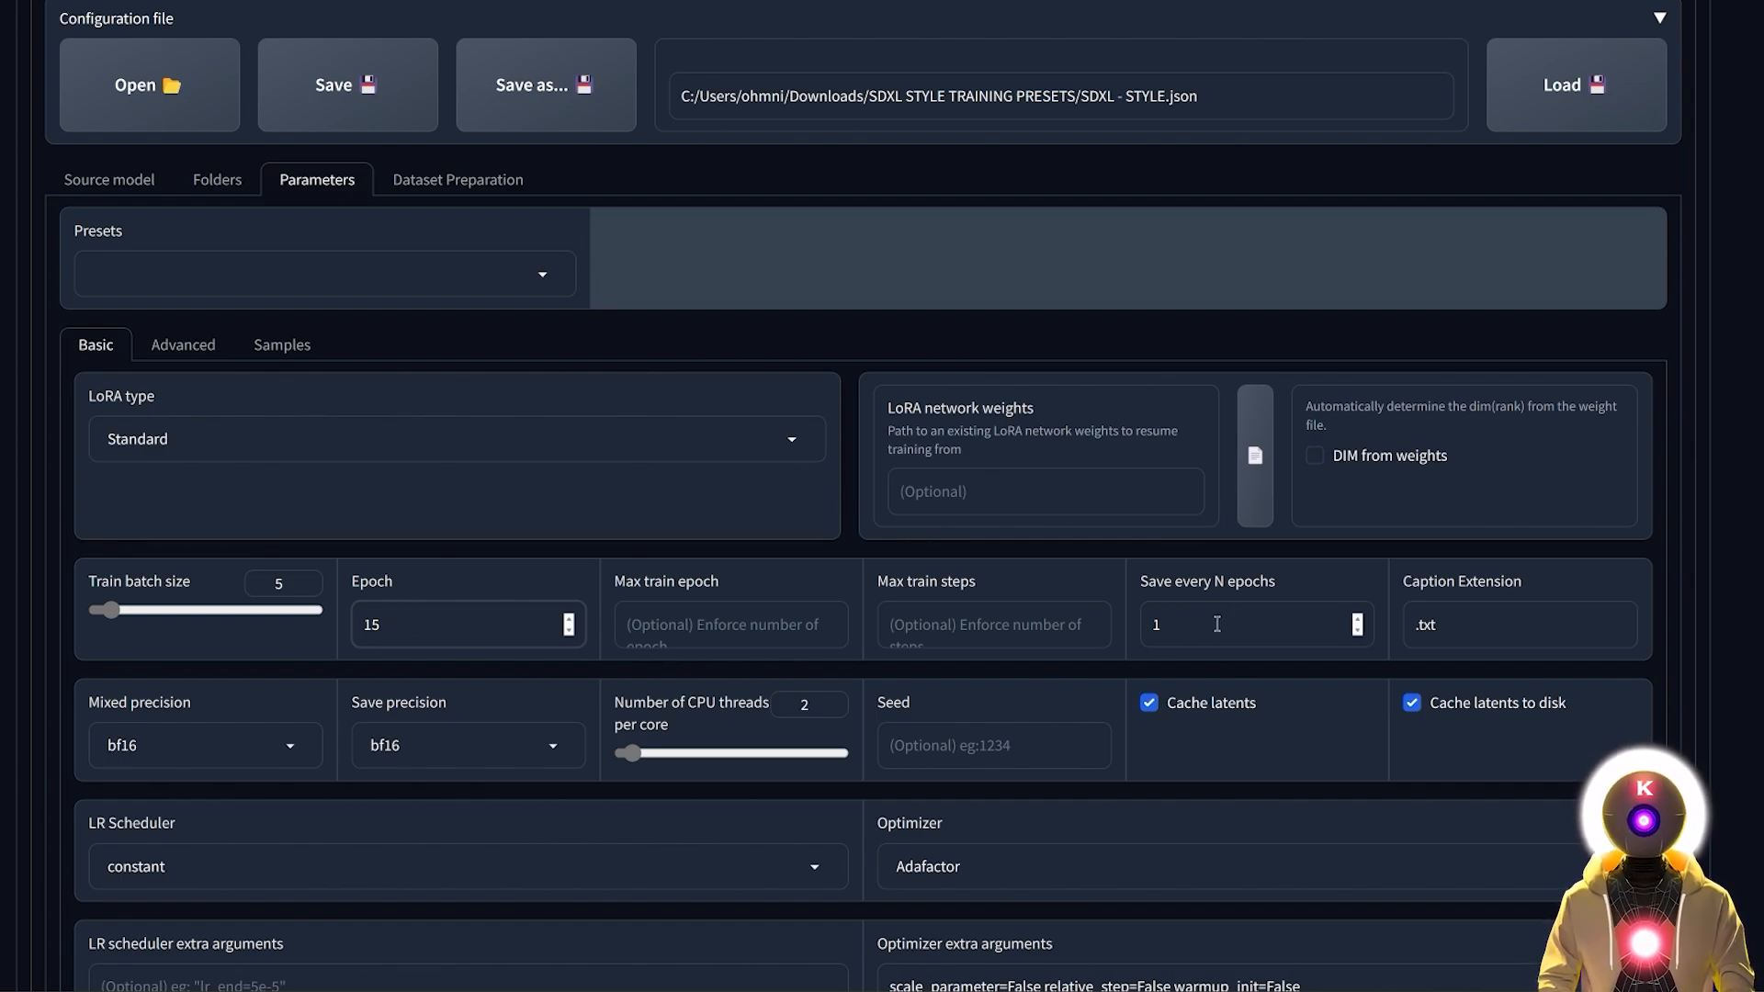
pyautogui.click(428, 614)
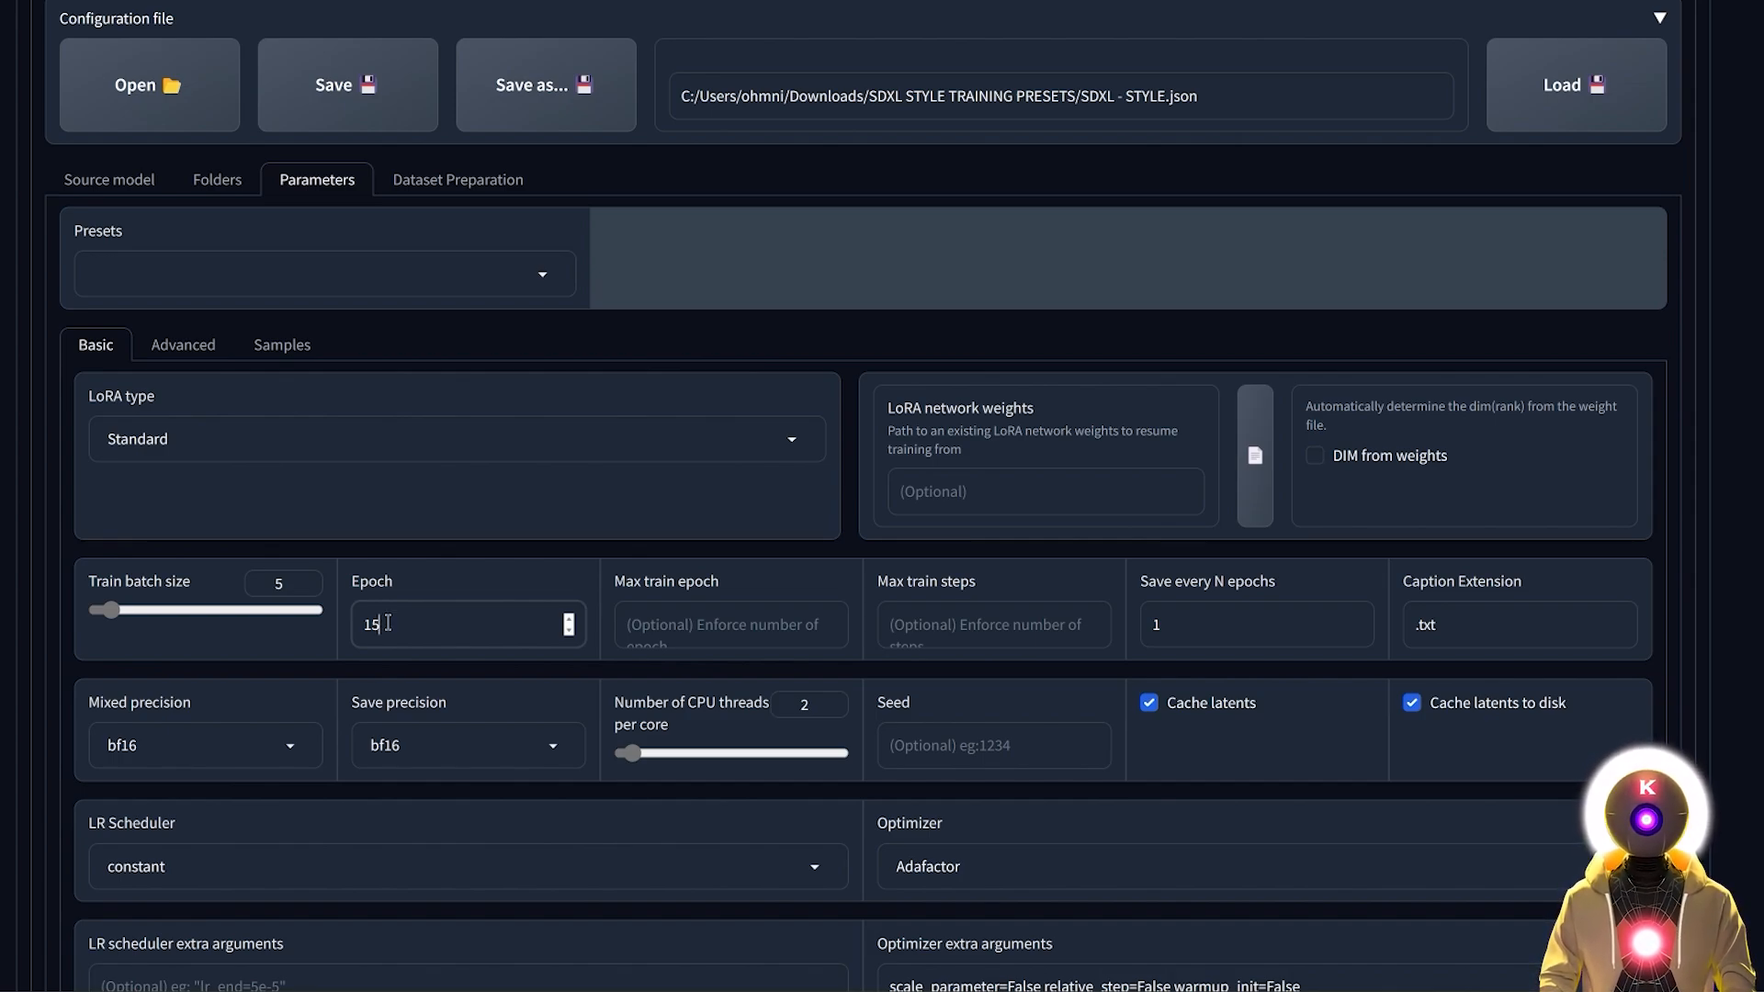
pyautogui.press('BackSpace')
pyautogui.write('0')
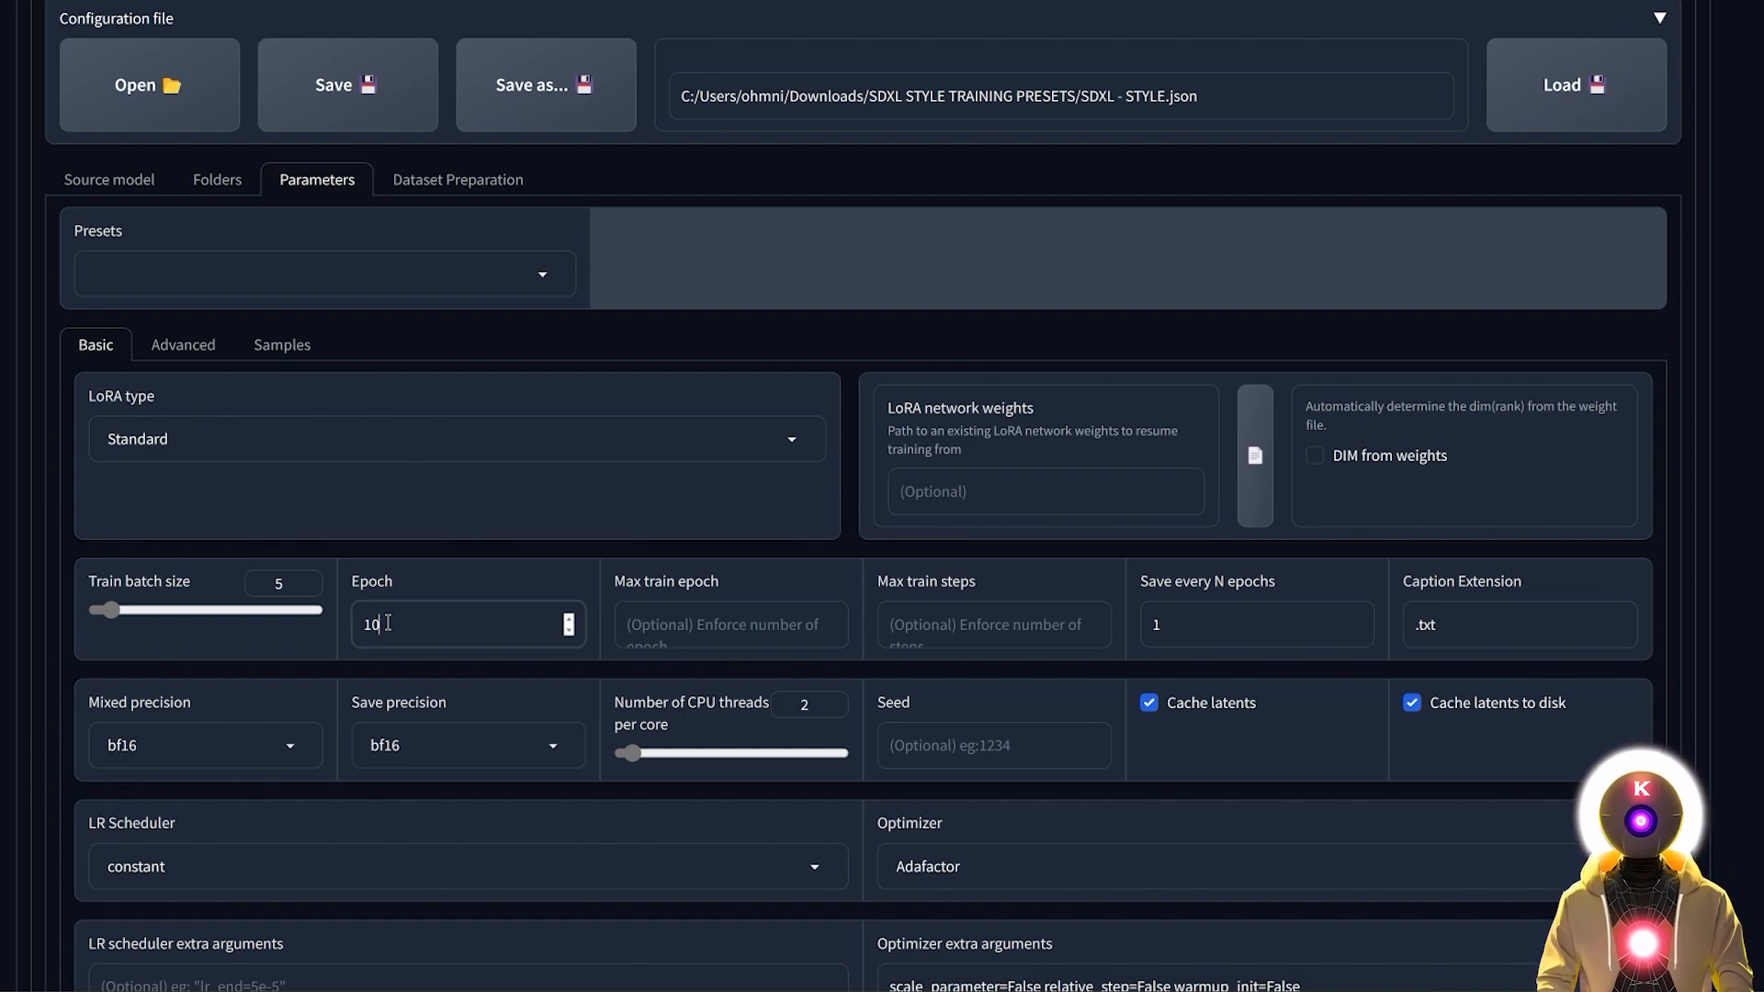
pyautogui.press('BackSpace')
pyautogui.write('5')
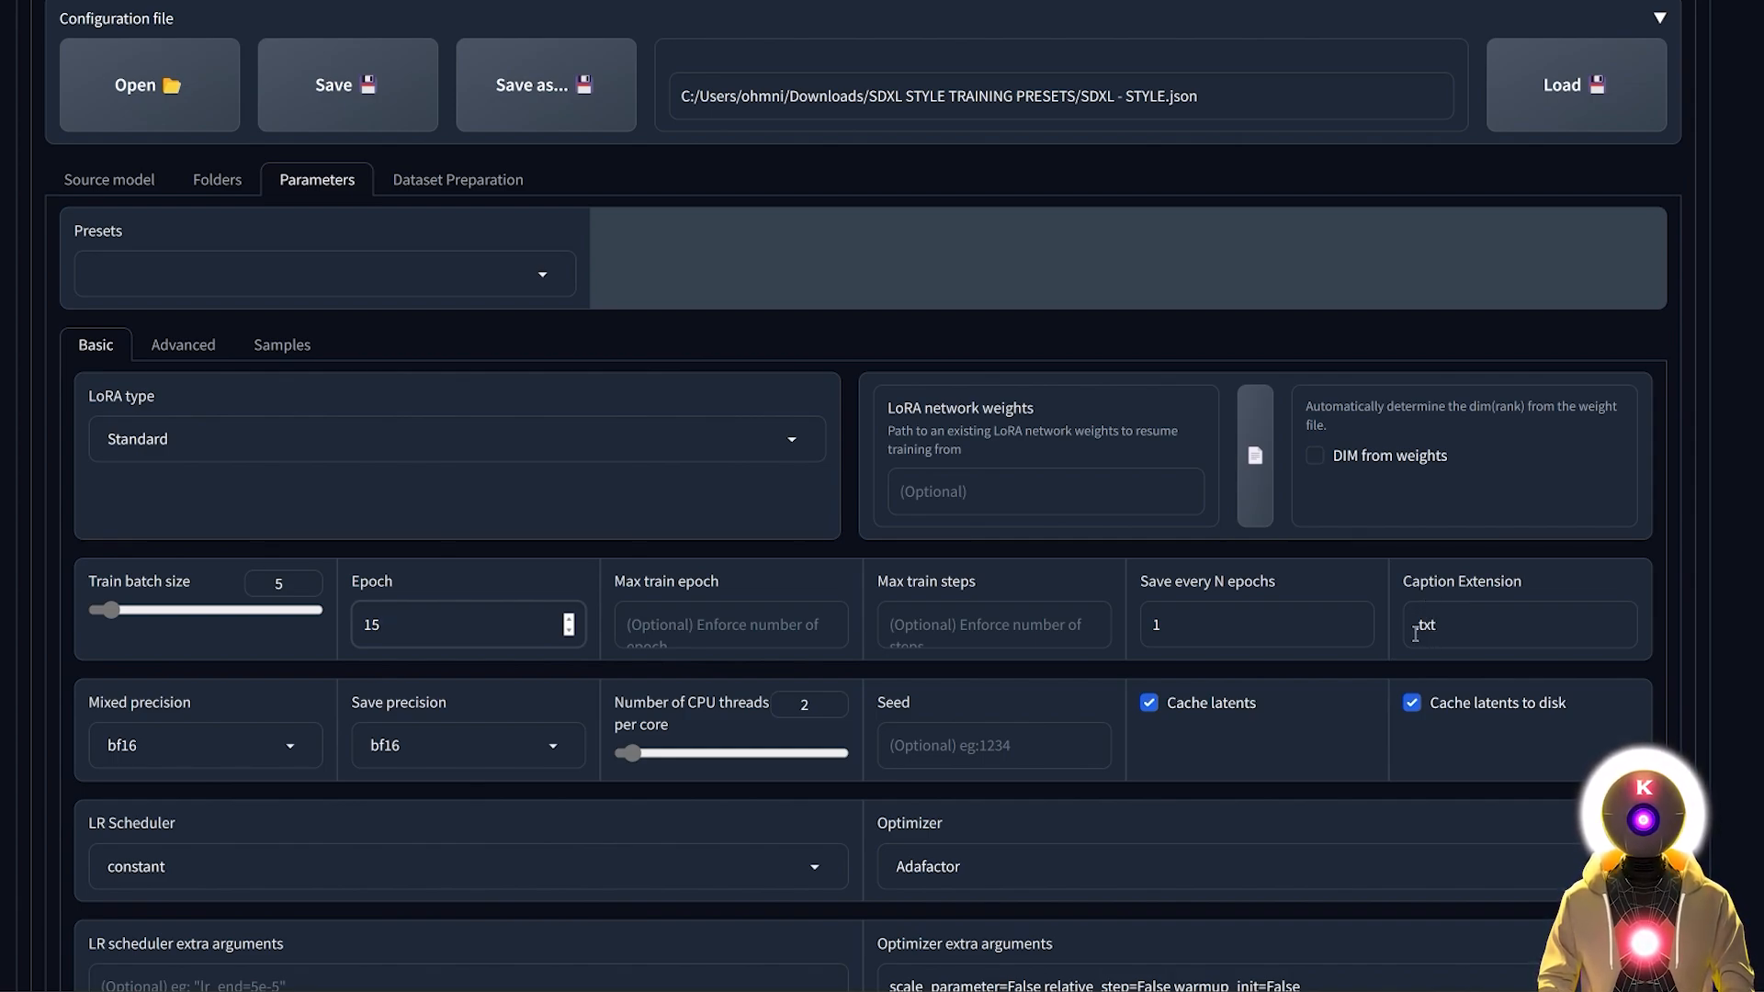
# Step: Set both the mixed precision and the save precision to bf16
pyautogui.scroll(-2, 200, 532)
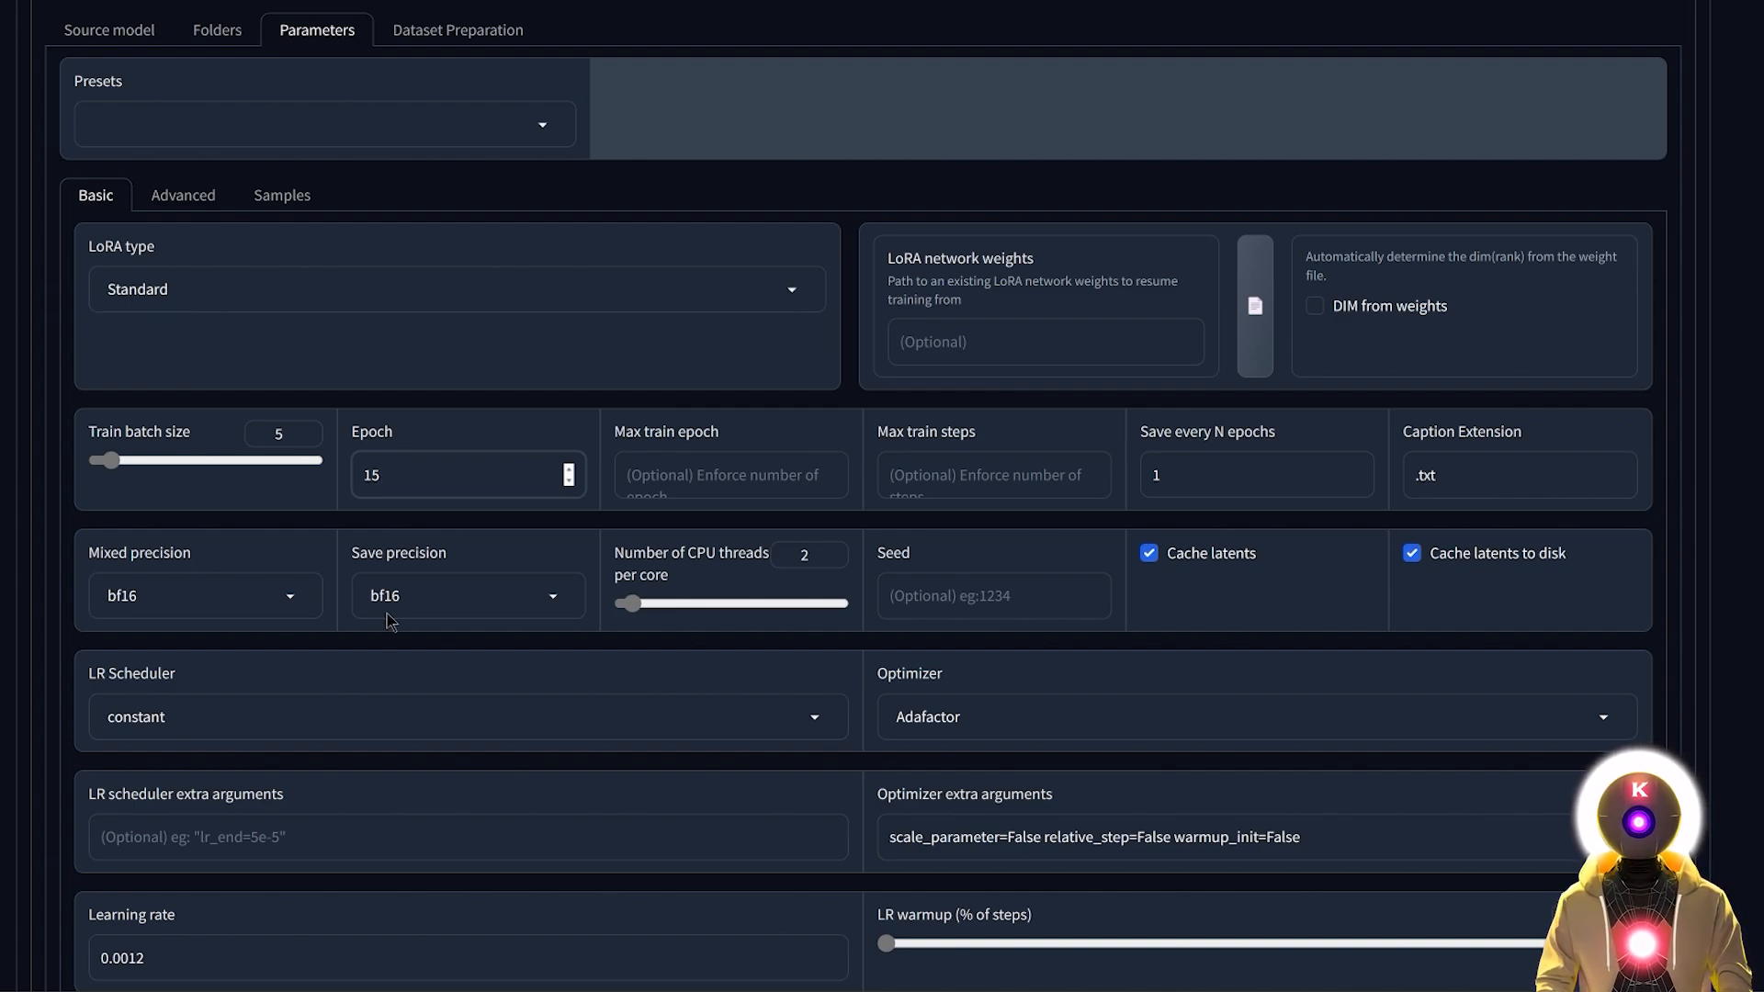
pyautogui.click(240, 592)
pyautogui.click(193, 514)
pyautogui.click(432, 595)
pyautogui.click(424, 516)
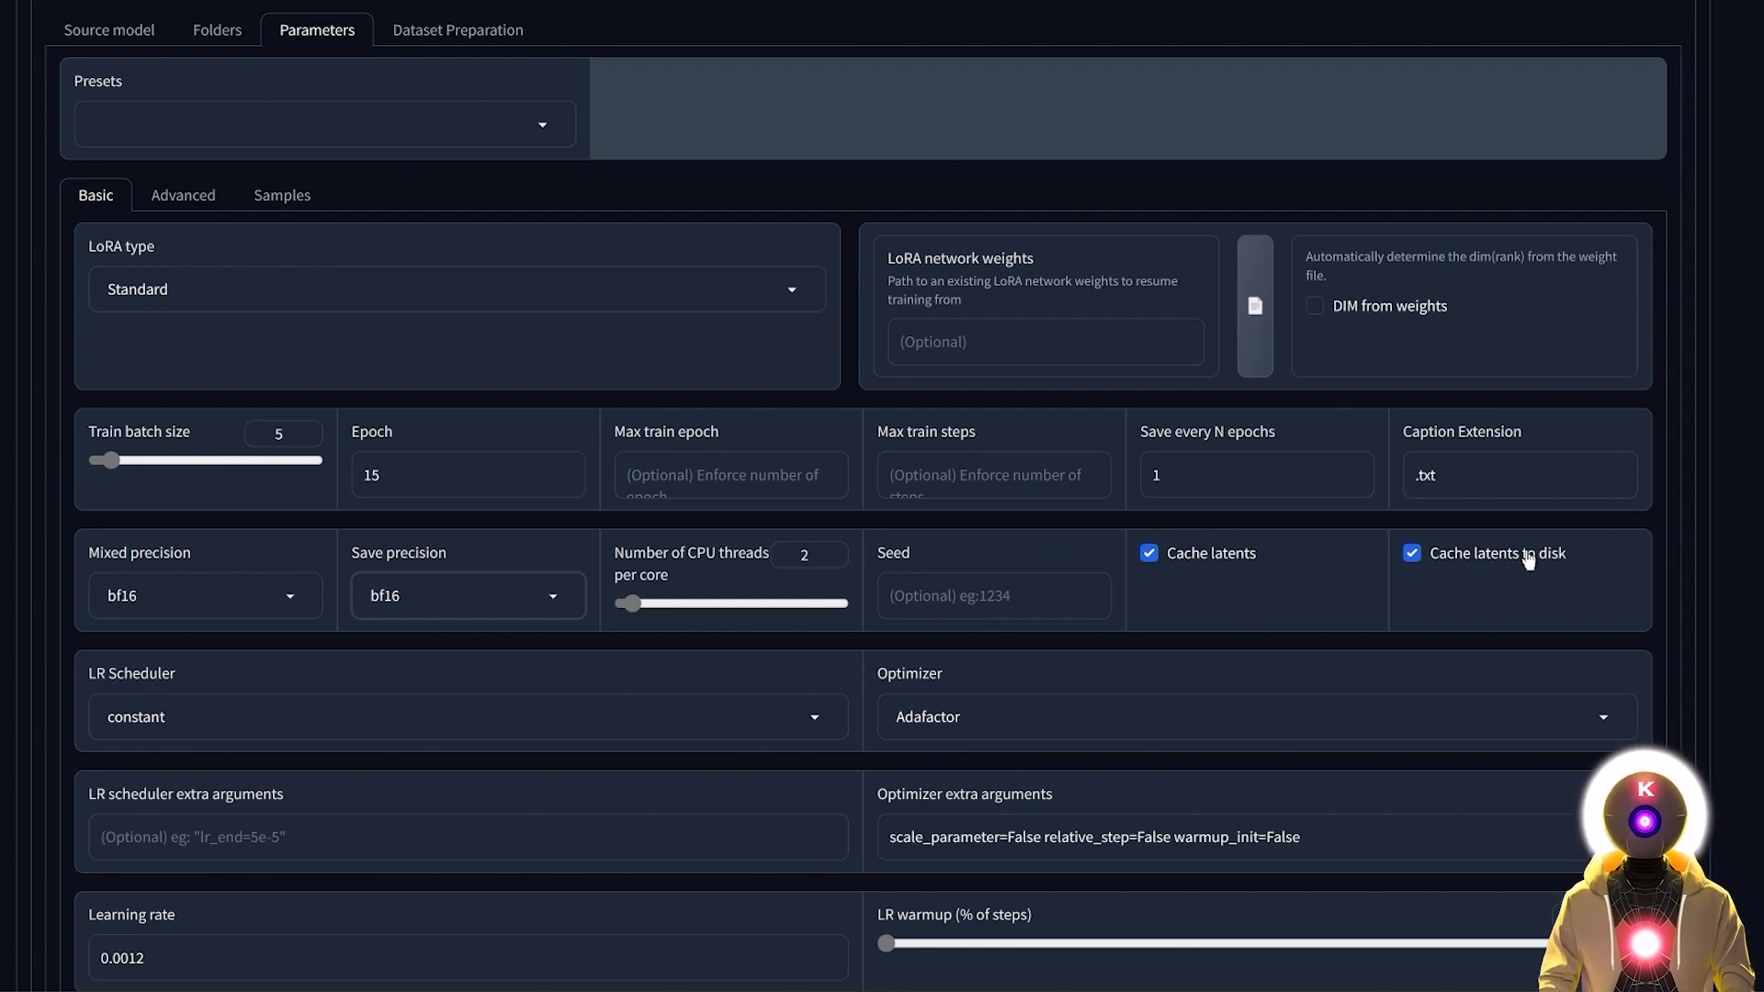
# Step: Examine the extra arguments supplied for the Adafactor optimizer
pyautogui.scroll(-2, 1534, 560)
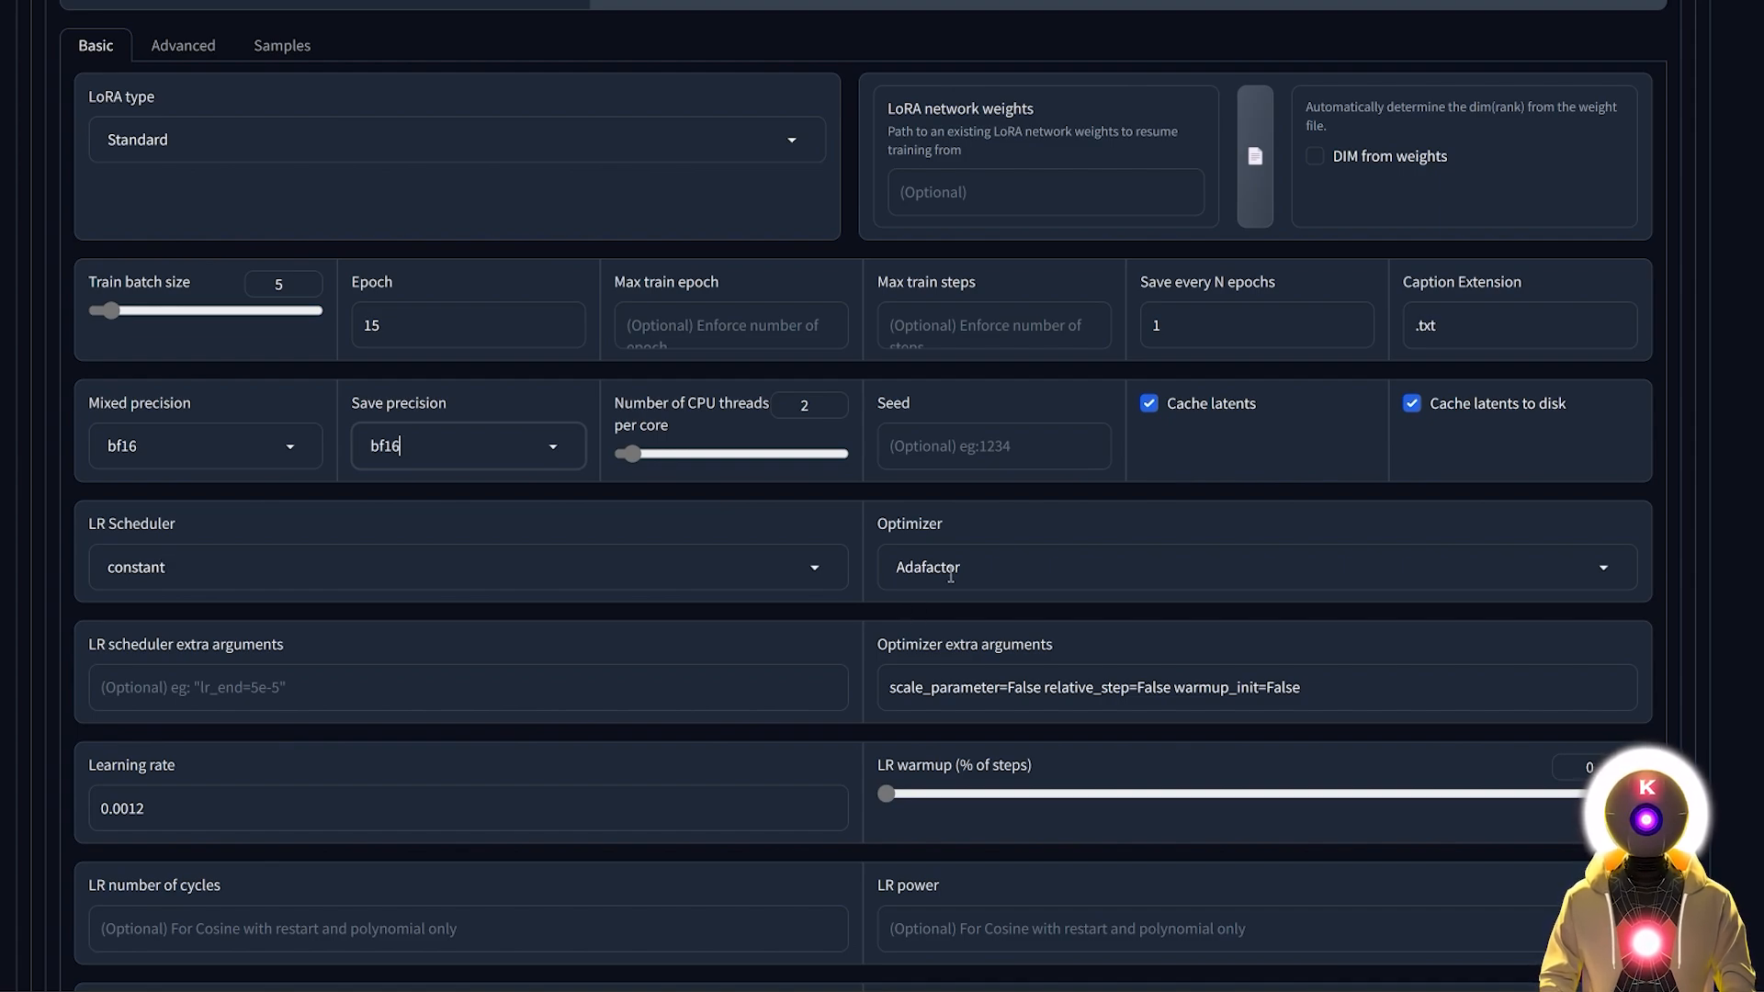
pyautogui.moveTo(1378, 687); pyautogui.dragTo(844, 688)
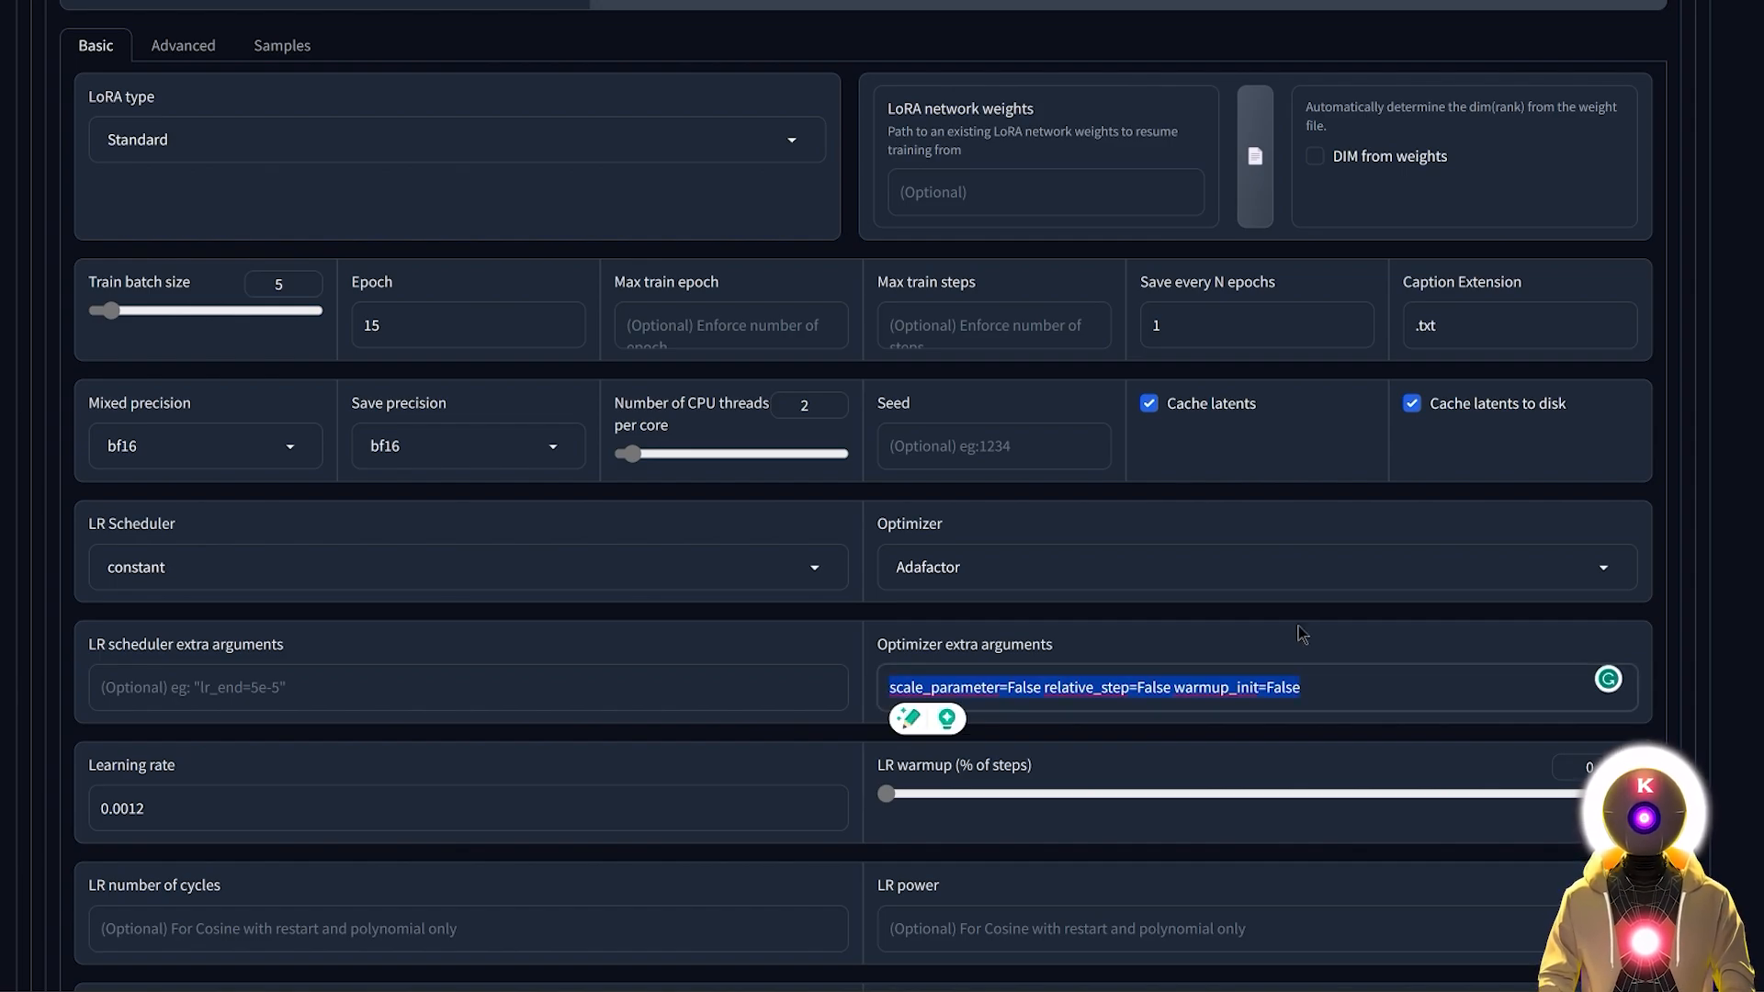
pyautogui.click(1350, 680)
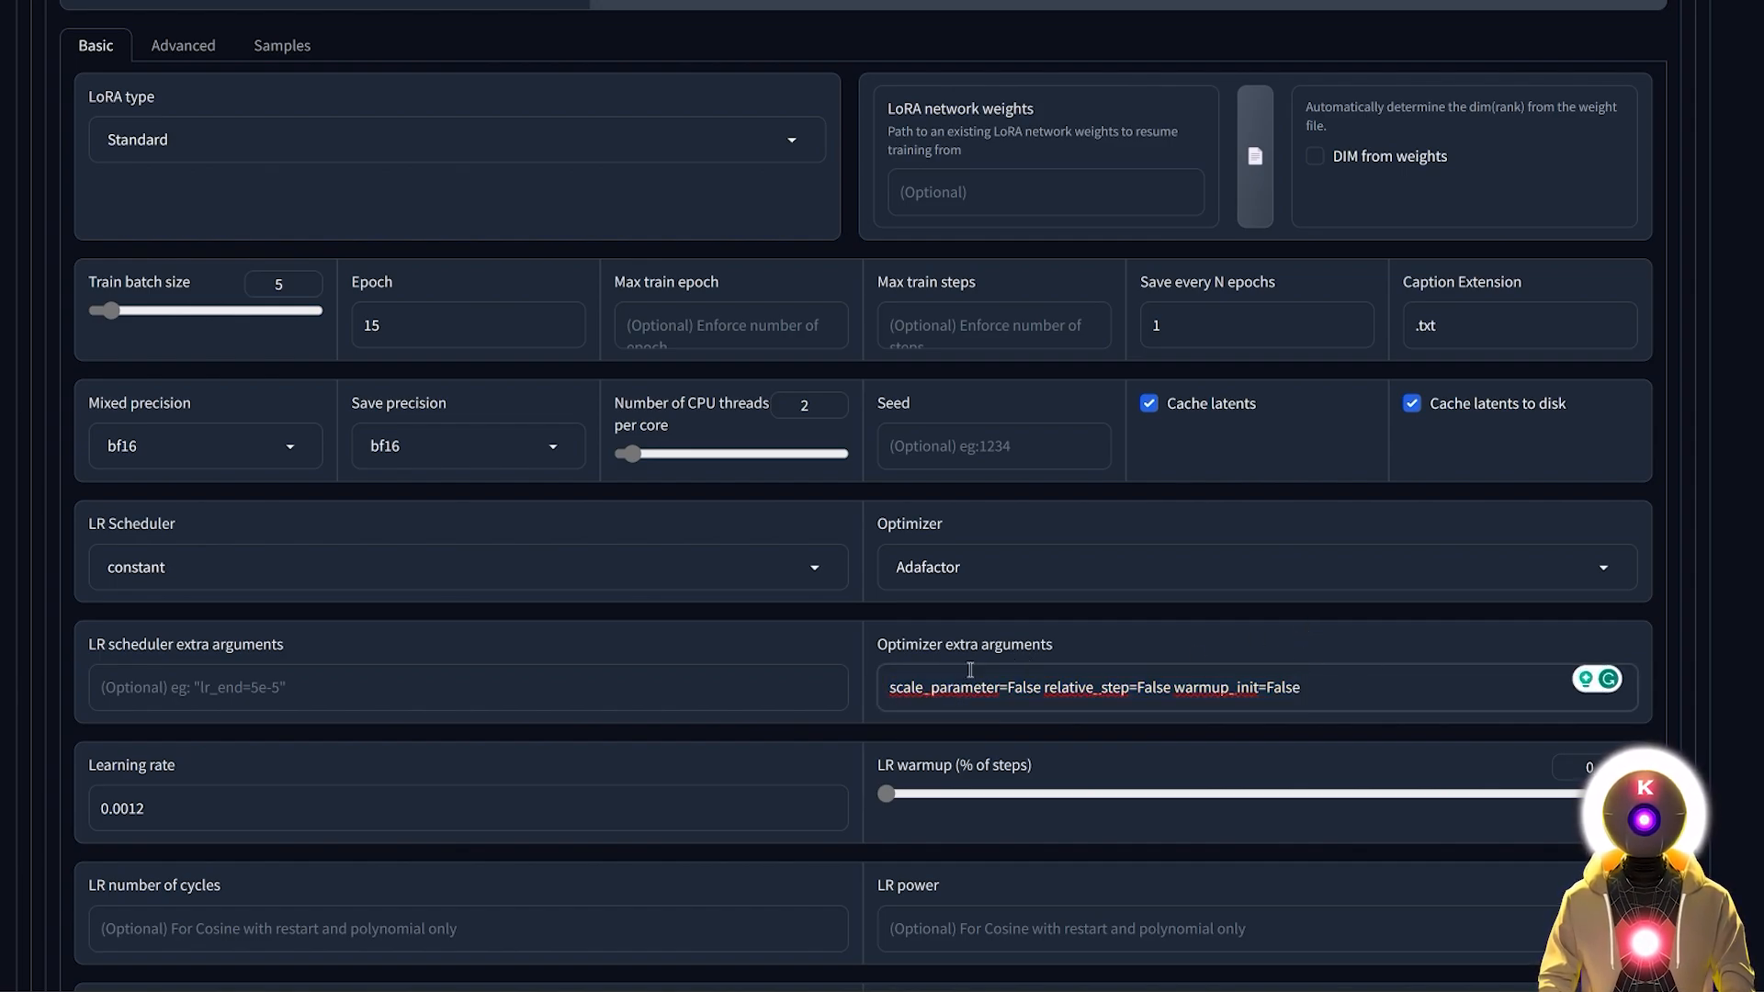
# Step: Re-enter the learning rate as 0.0012, try 0.0009 in its place, and undo that change
pyautogui.scroll(-2, 367, 661)
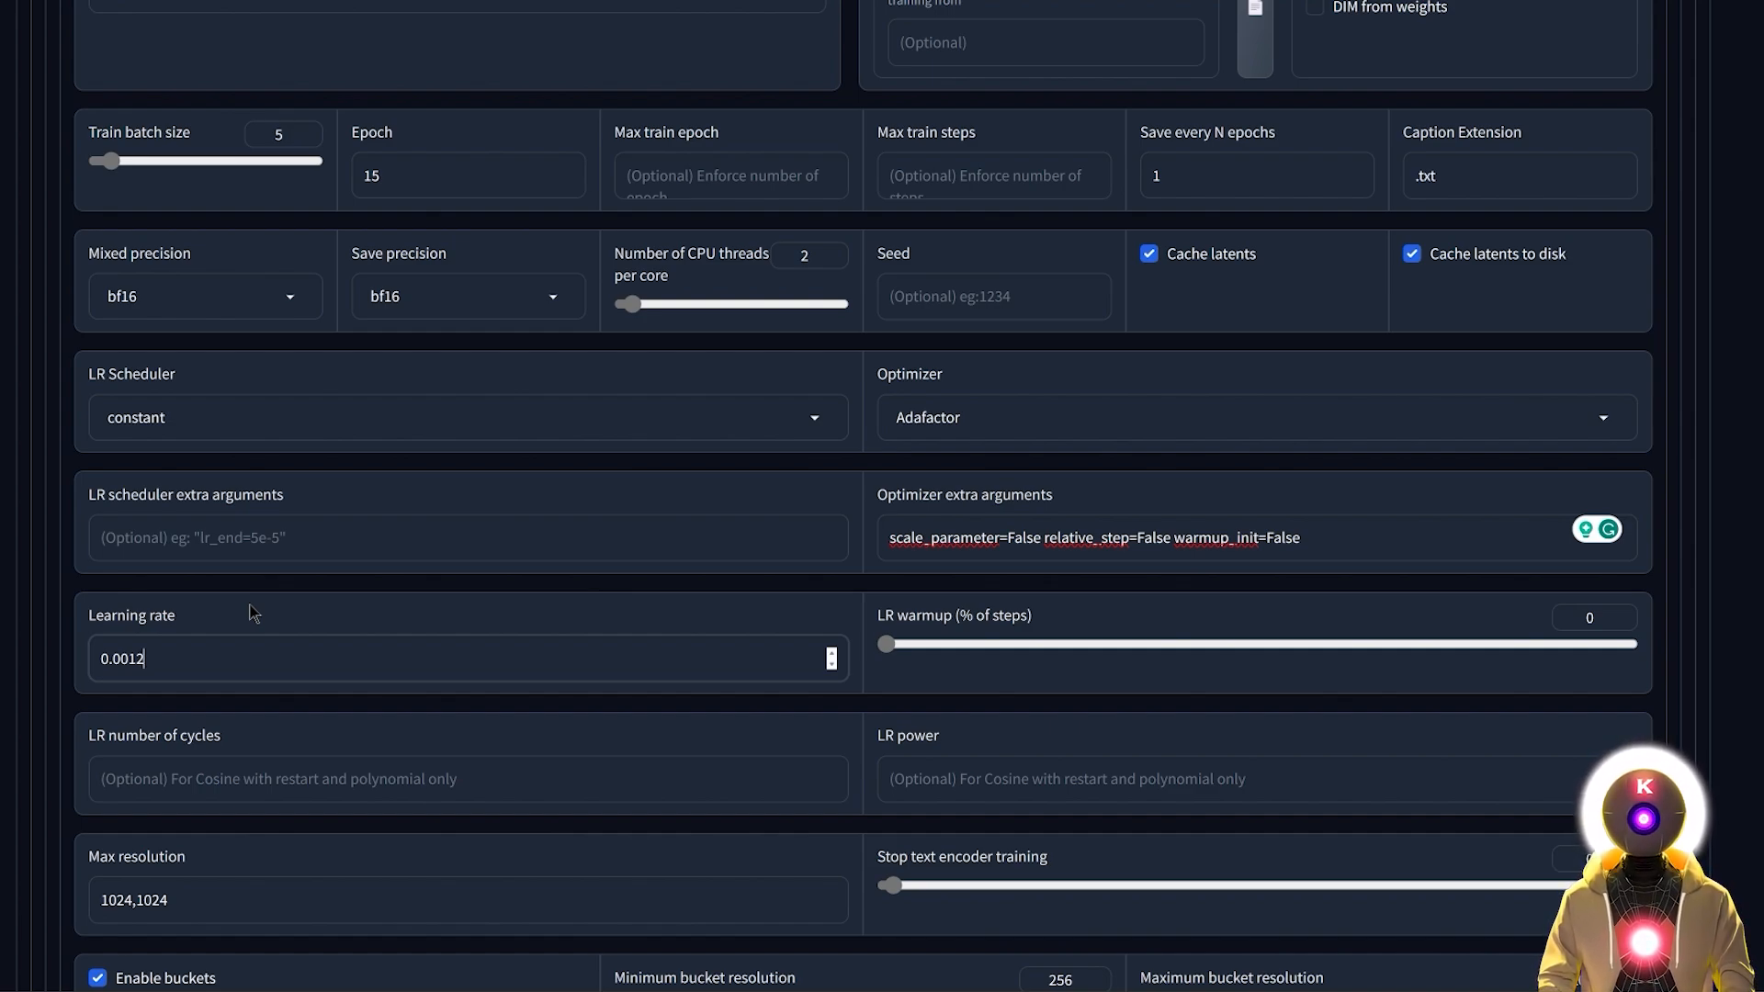
pyautogui.press('BackSpace')
pyautogui.press('BackSpace')
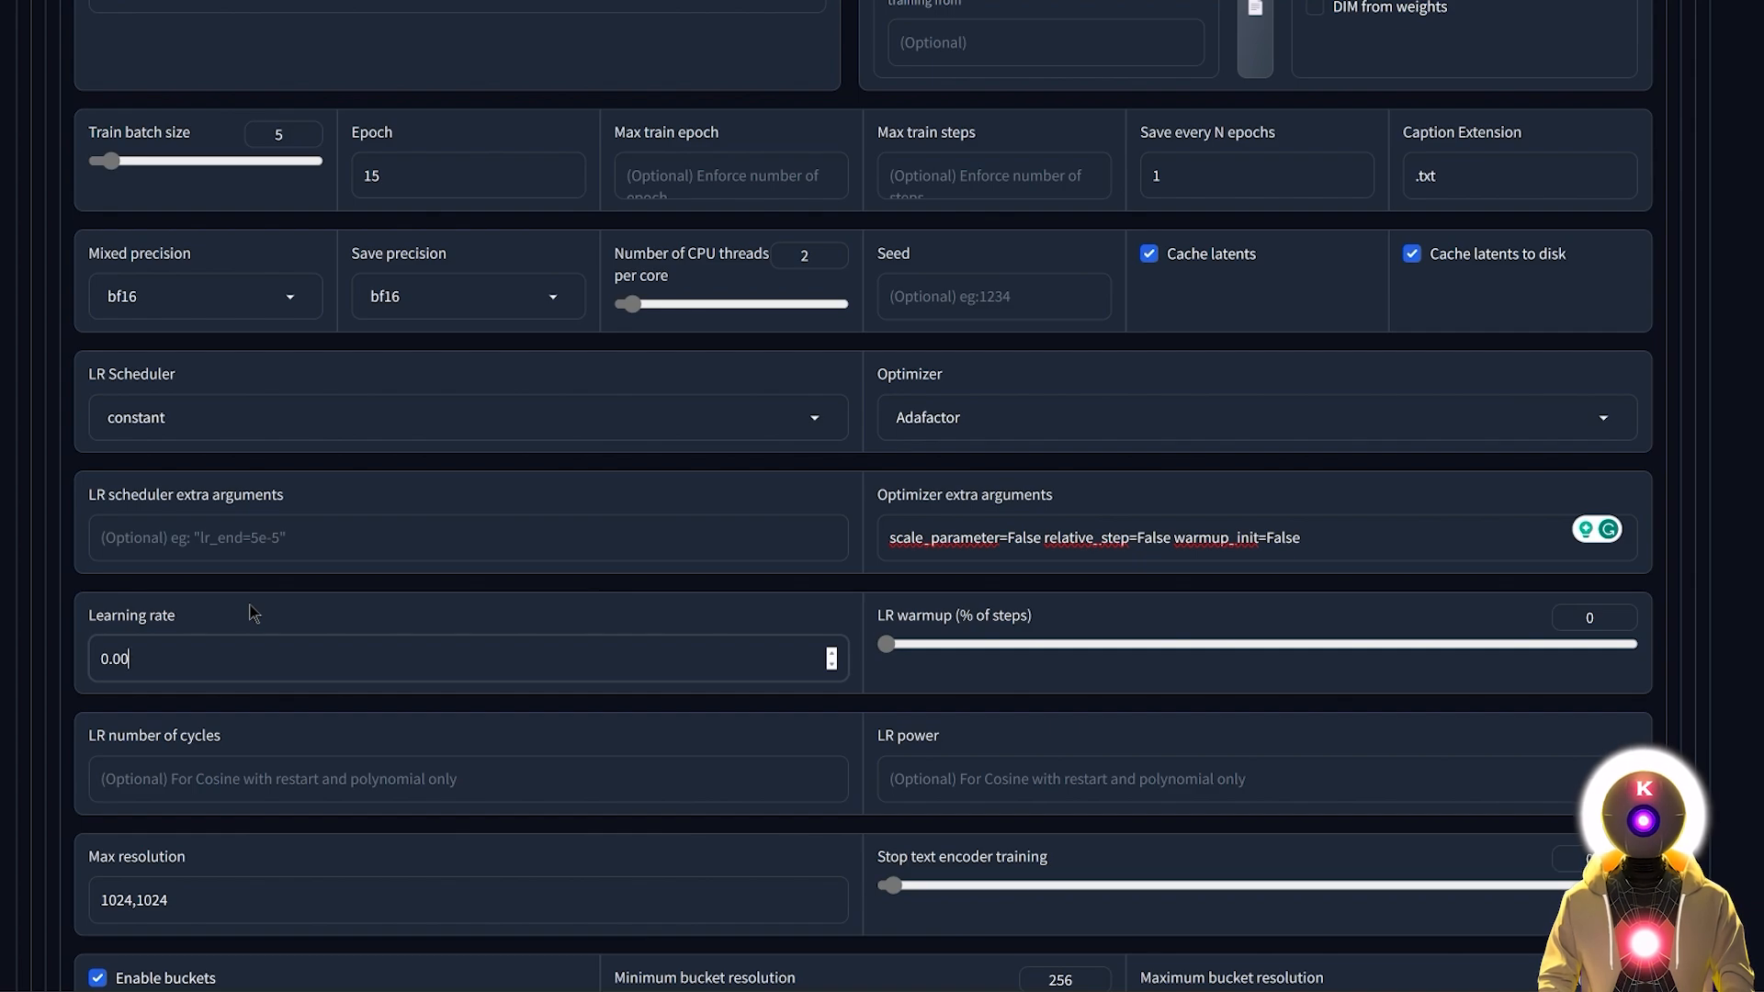
pyautogui.write('12')
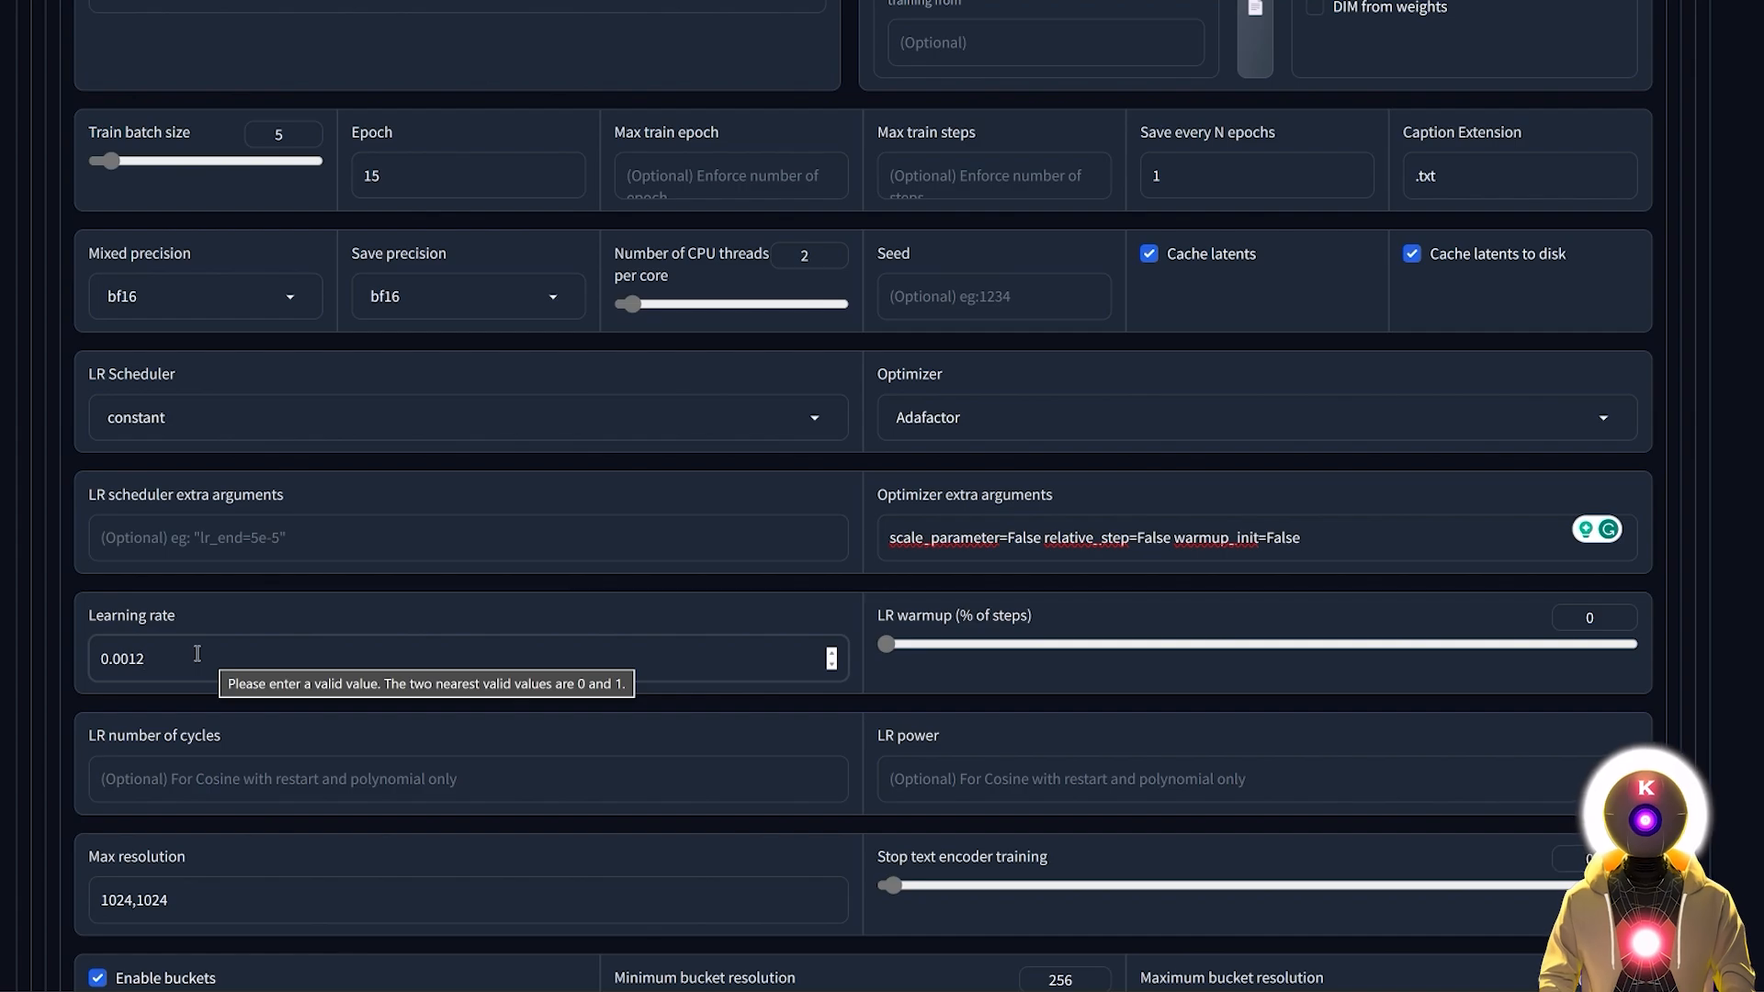
pyautogui.press('BackSpace')
pyautogui.press('BackSpace')
pyautogui.write('09')
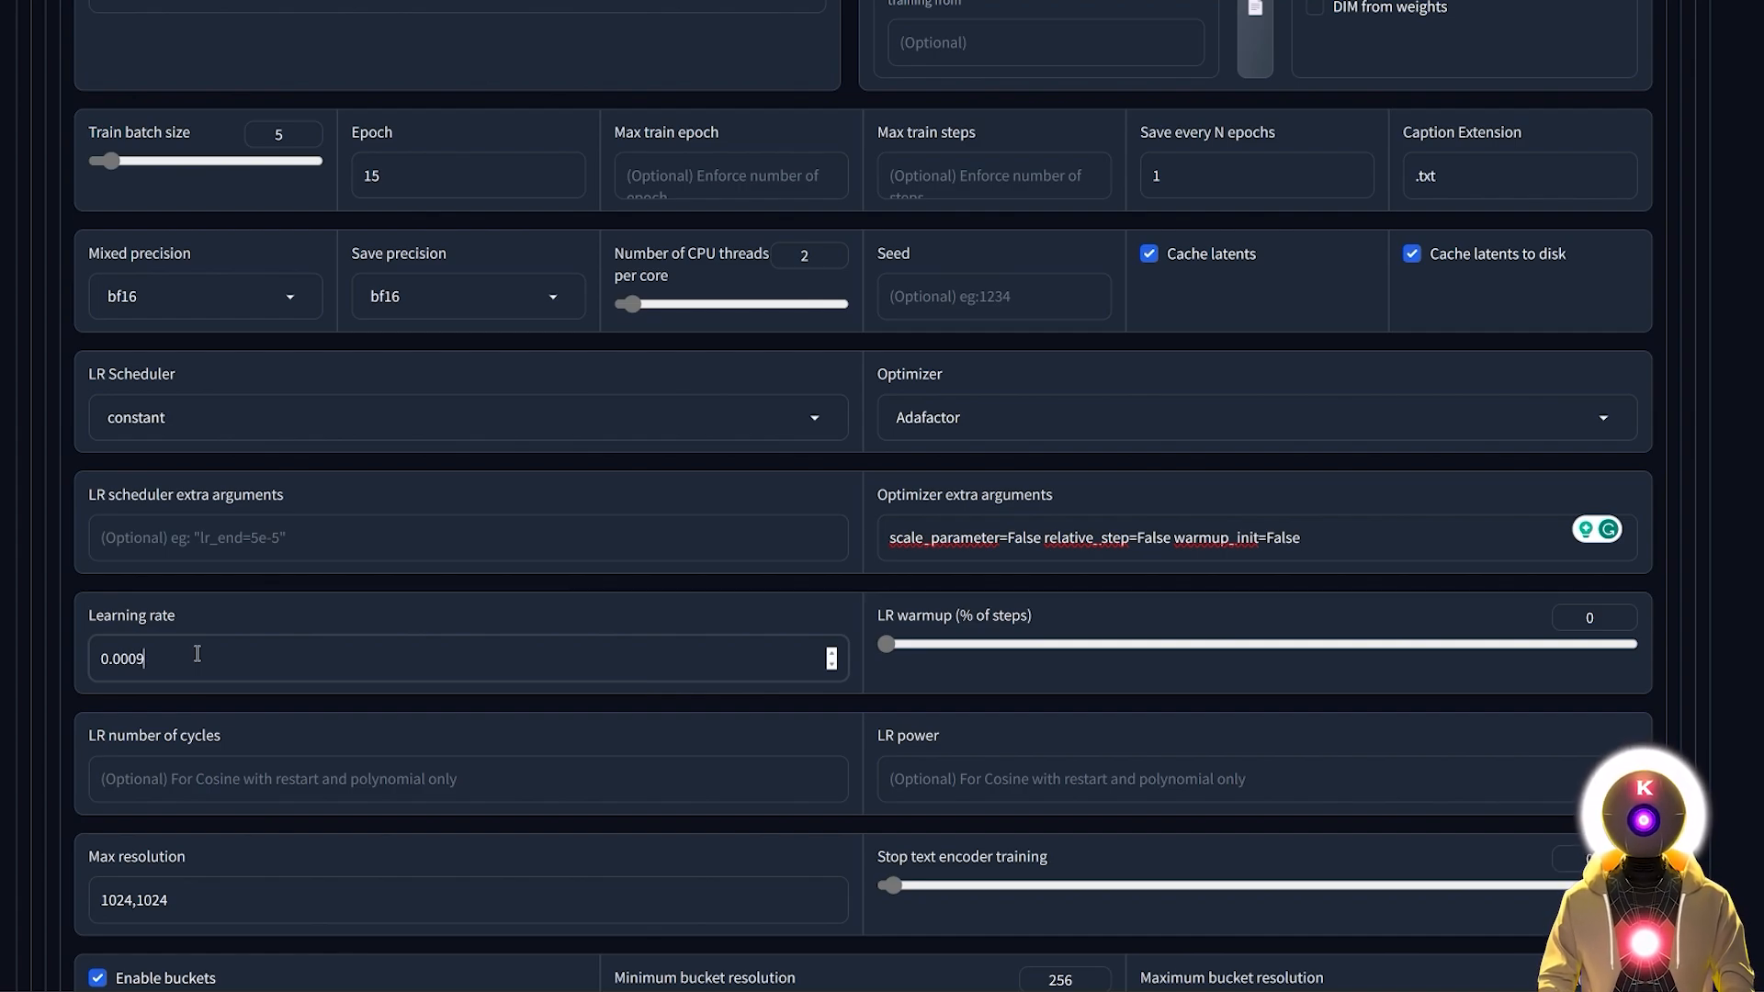
pyautogui.hotkey('ctrl', 'z')
# Step: Try a max resolution of 768,768 and return it to 1024,1024
pyautogui.scroll(-5, 197, 653)
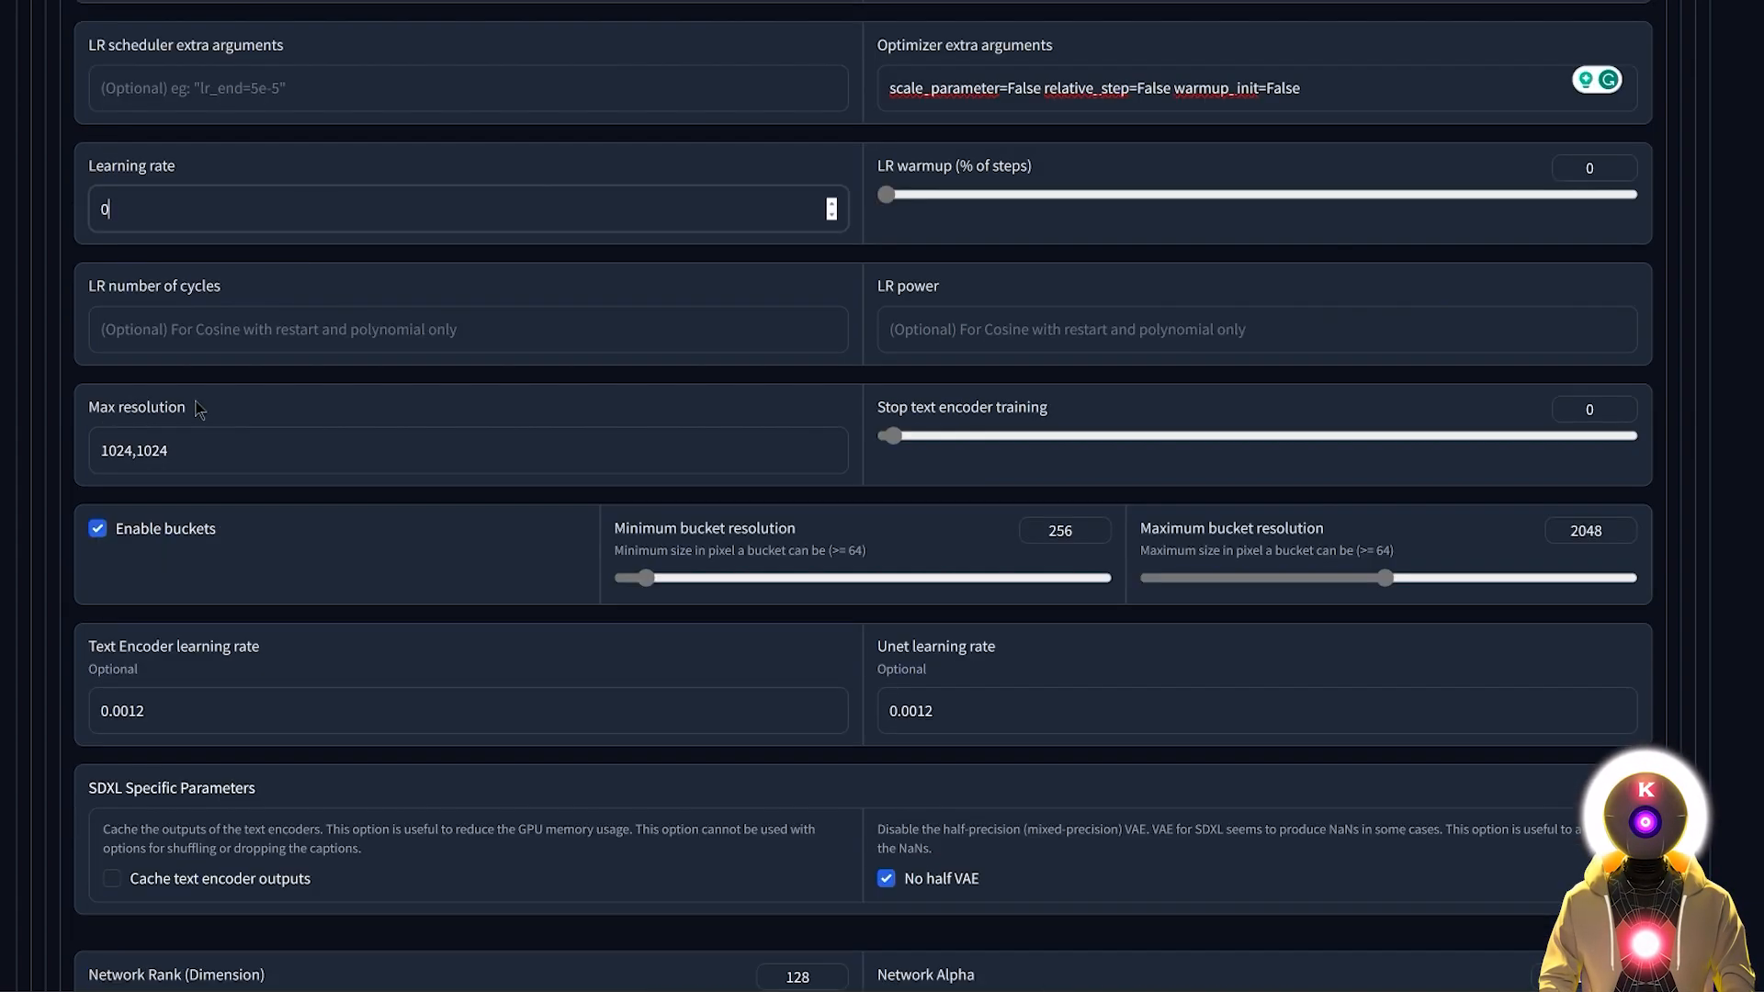
pyautogui.doubleClick(180, 454)
pyautogui.write('768,768')
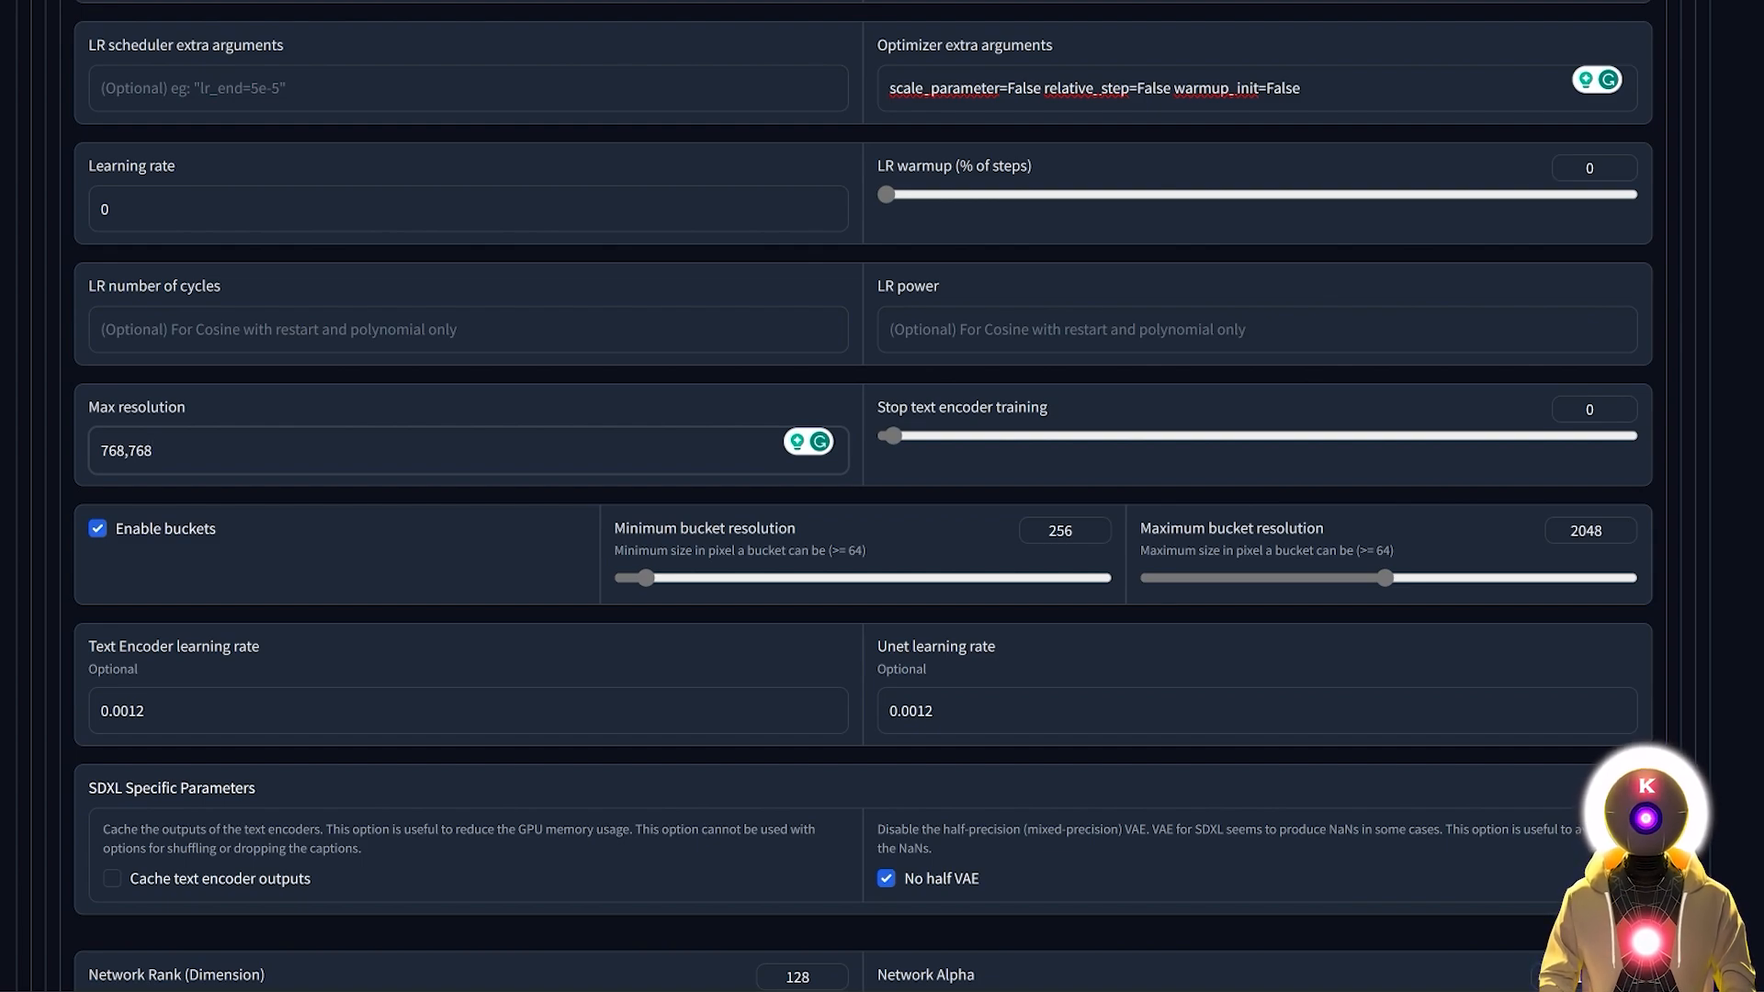
pyautogui.hotkey('ctrl', 'a')
pyautogui.write('1024,1024')
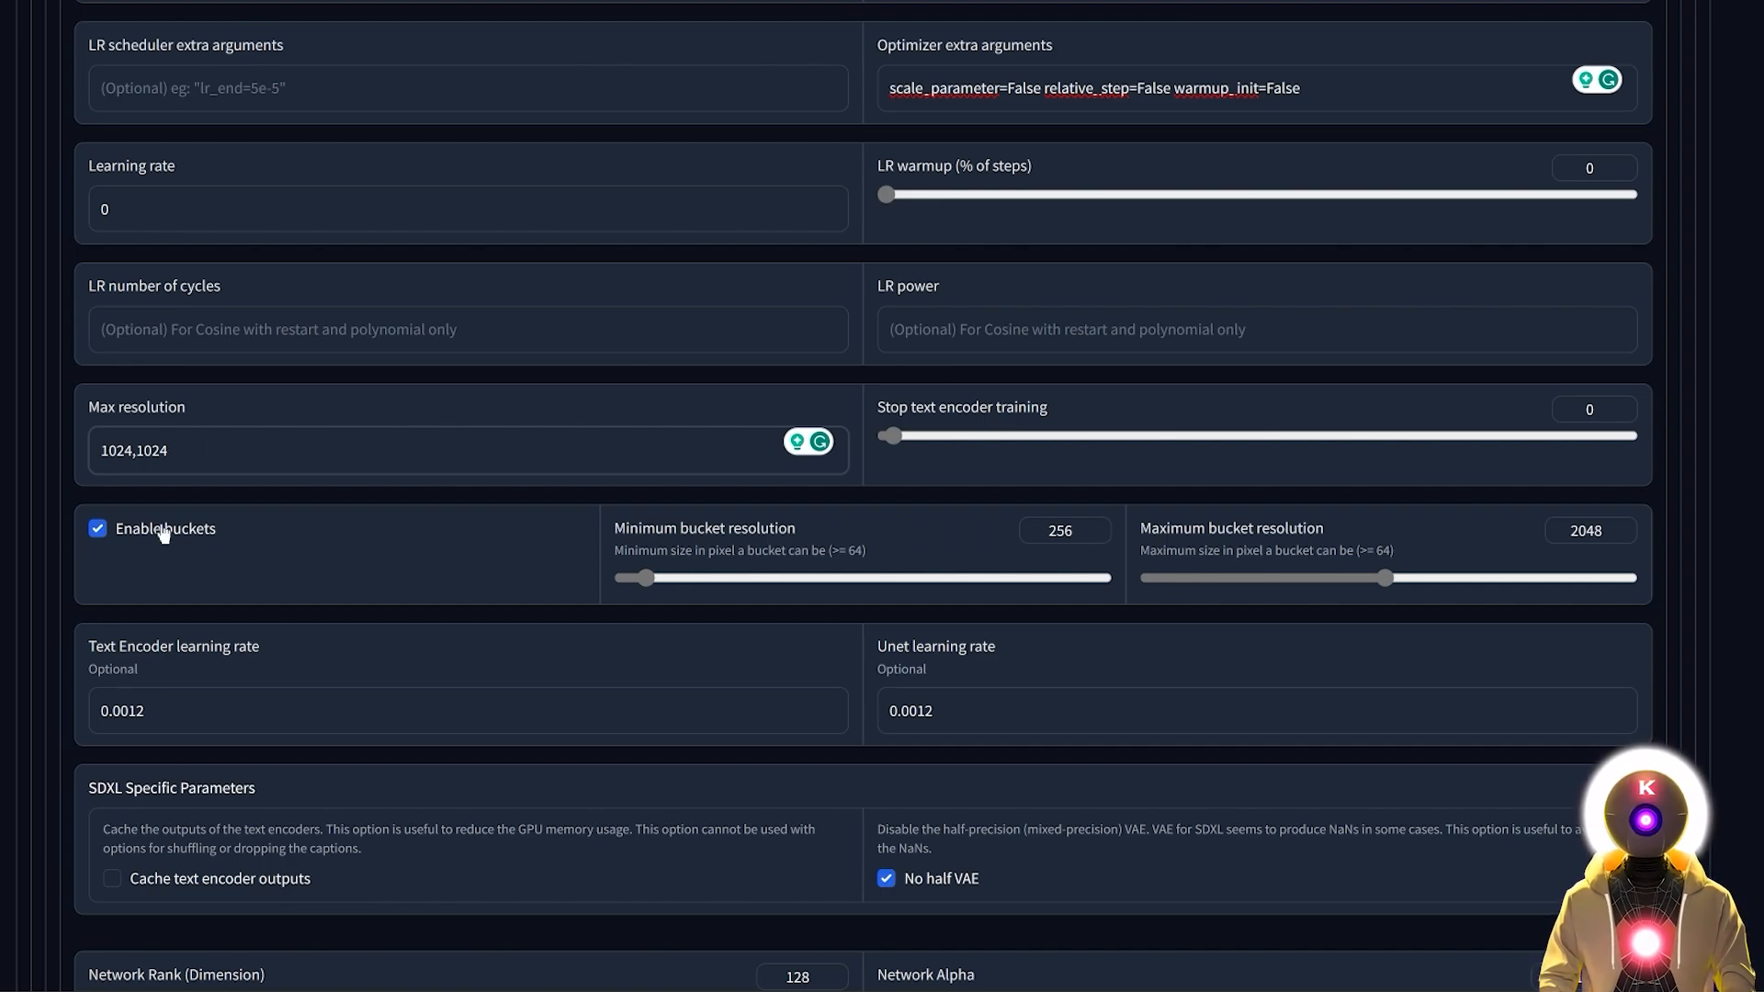
# Step: Set the main learning rate to 0.0009
pyautogui.scroll(-2, 161, 531)
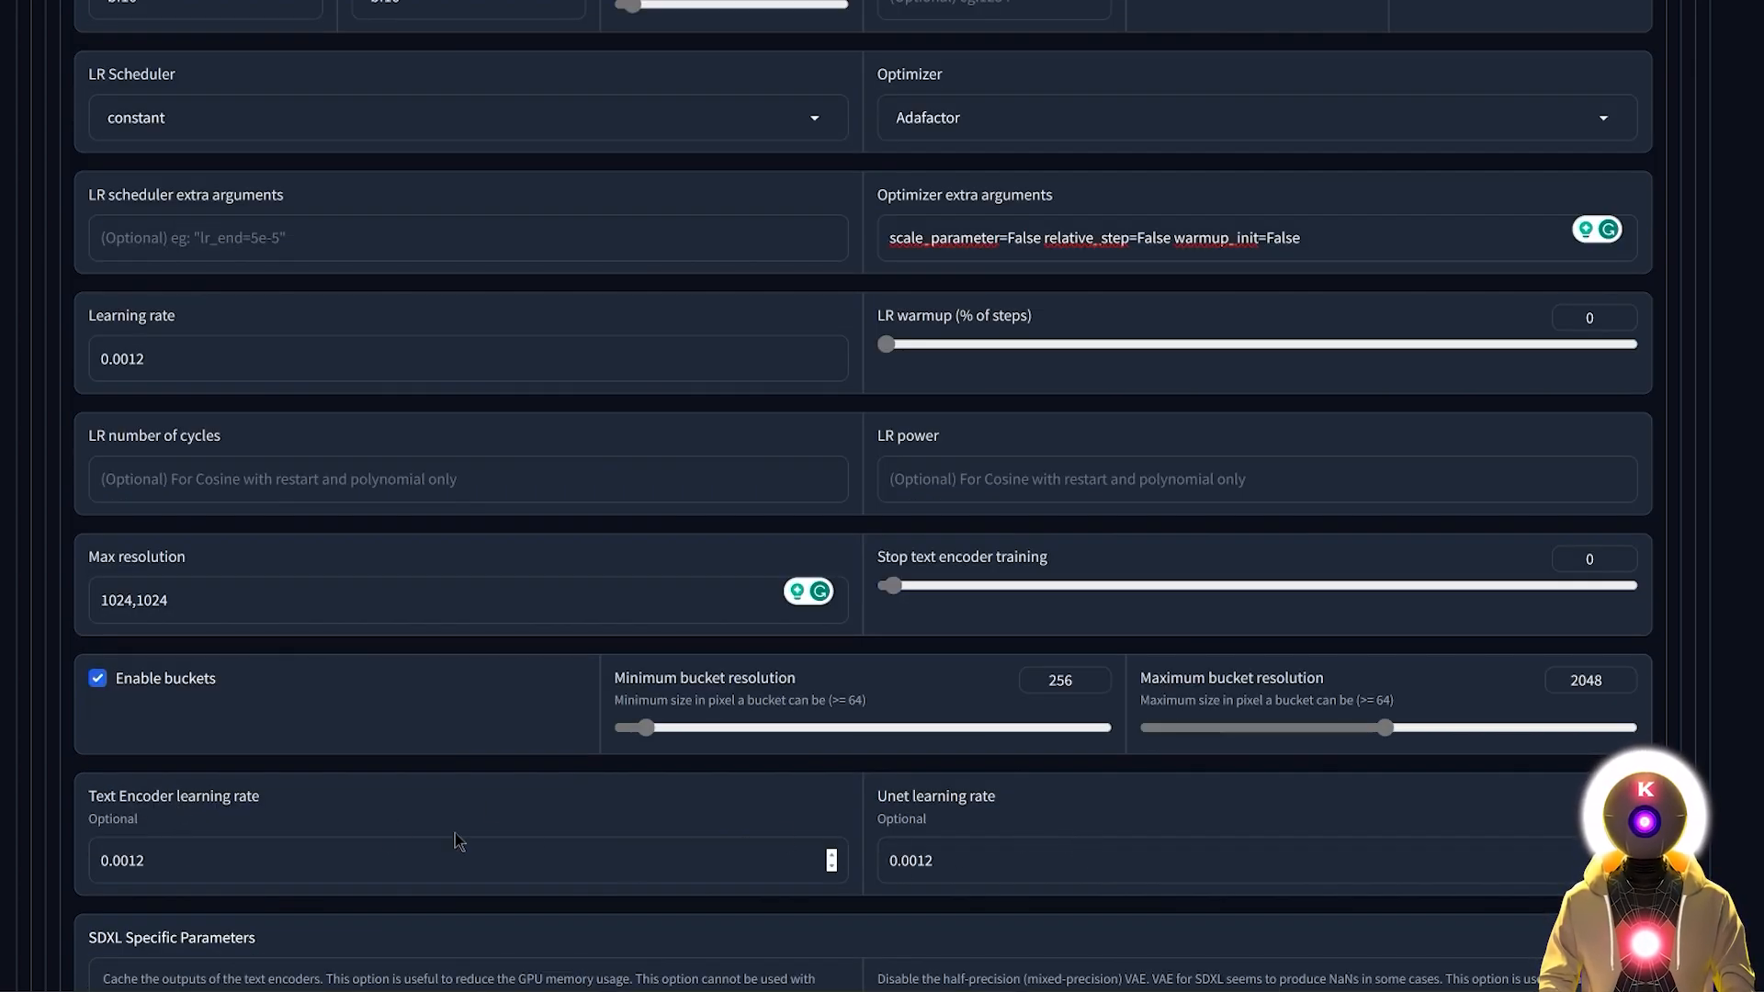
pyautogui.doubleClick(138, 360)
pyautogui.write('0.0009')
pyautogui.hotkey('ctrl', 'a')
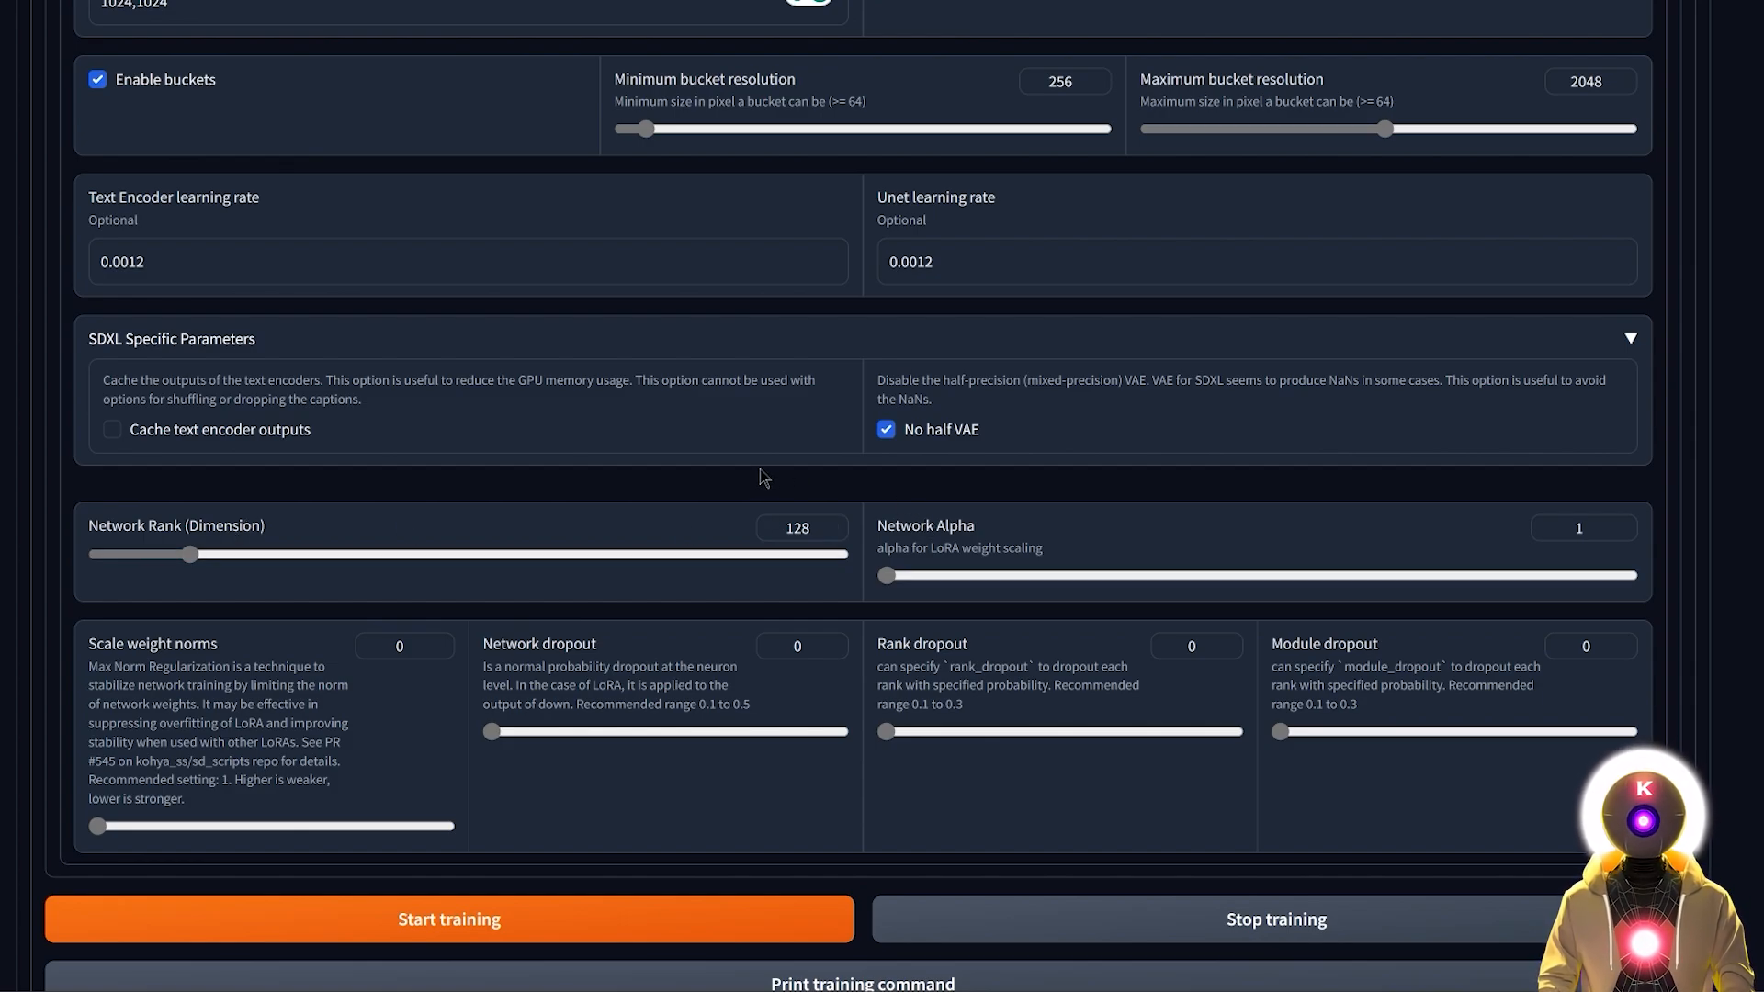
# Step: Try a network rank (dimension) of 256 and return it to 128
pyautogui.doubleClick(796, 528)
pyautogui.write('256')
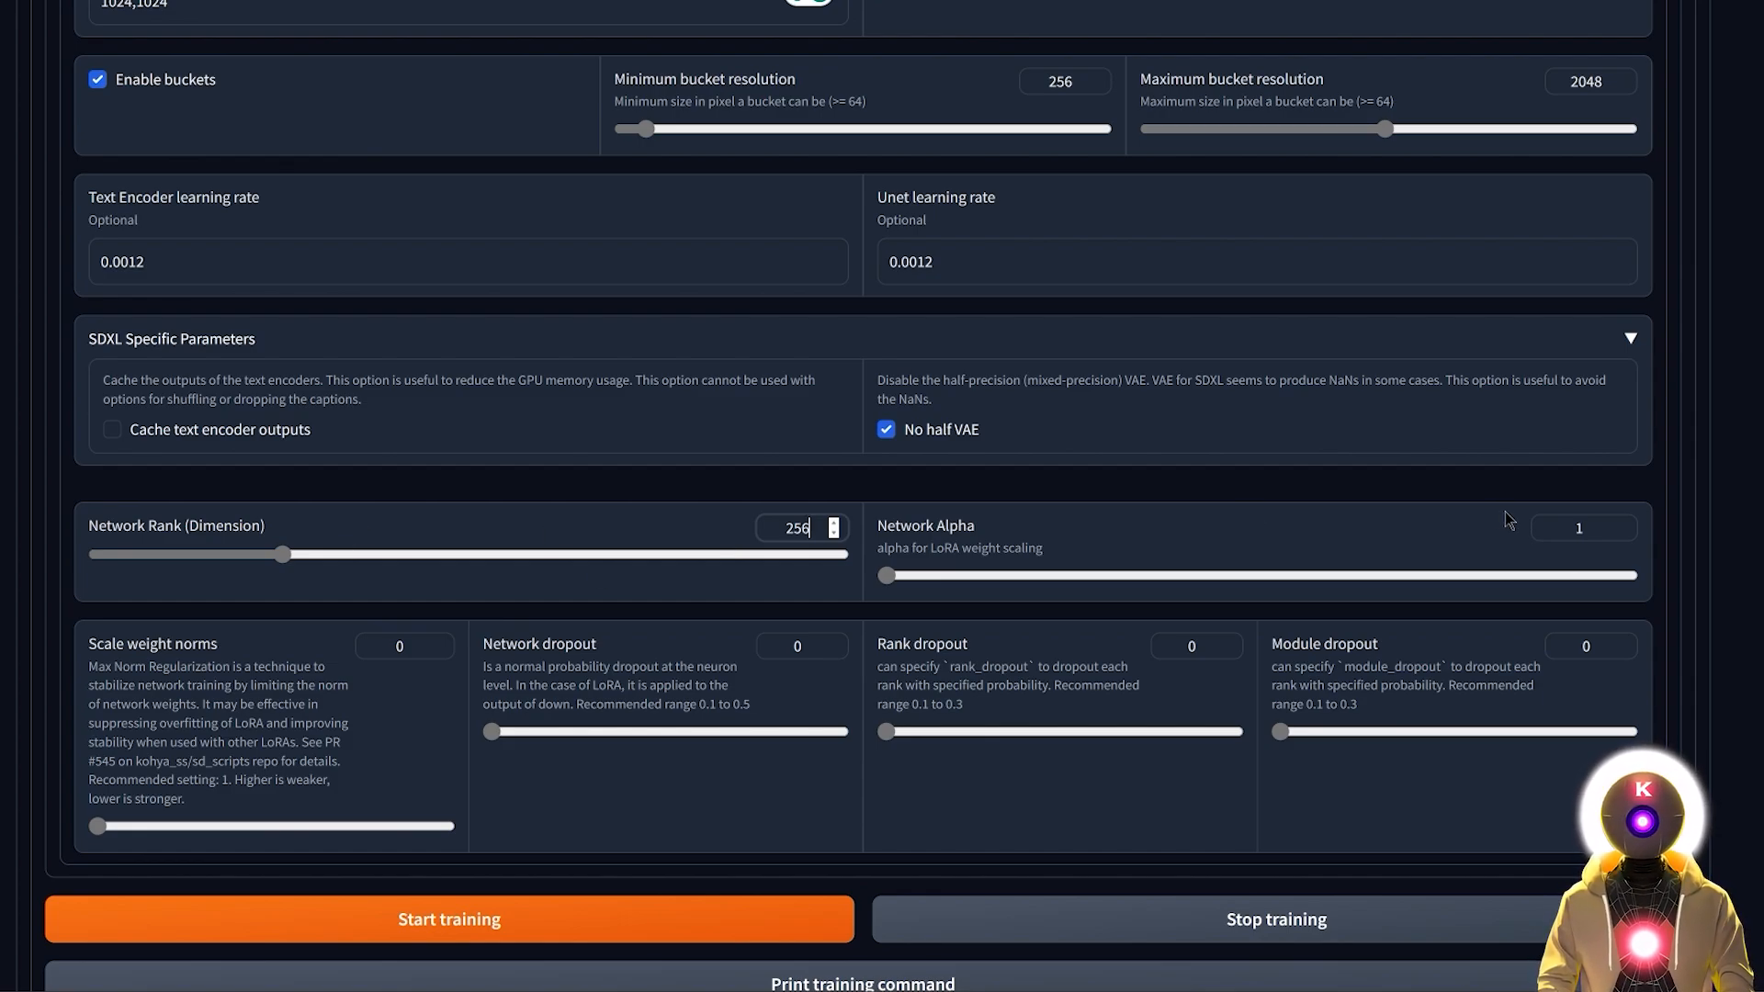
pyautogui.hotkey('ctrl', 'a')
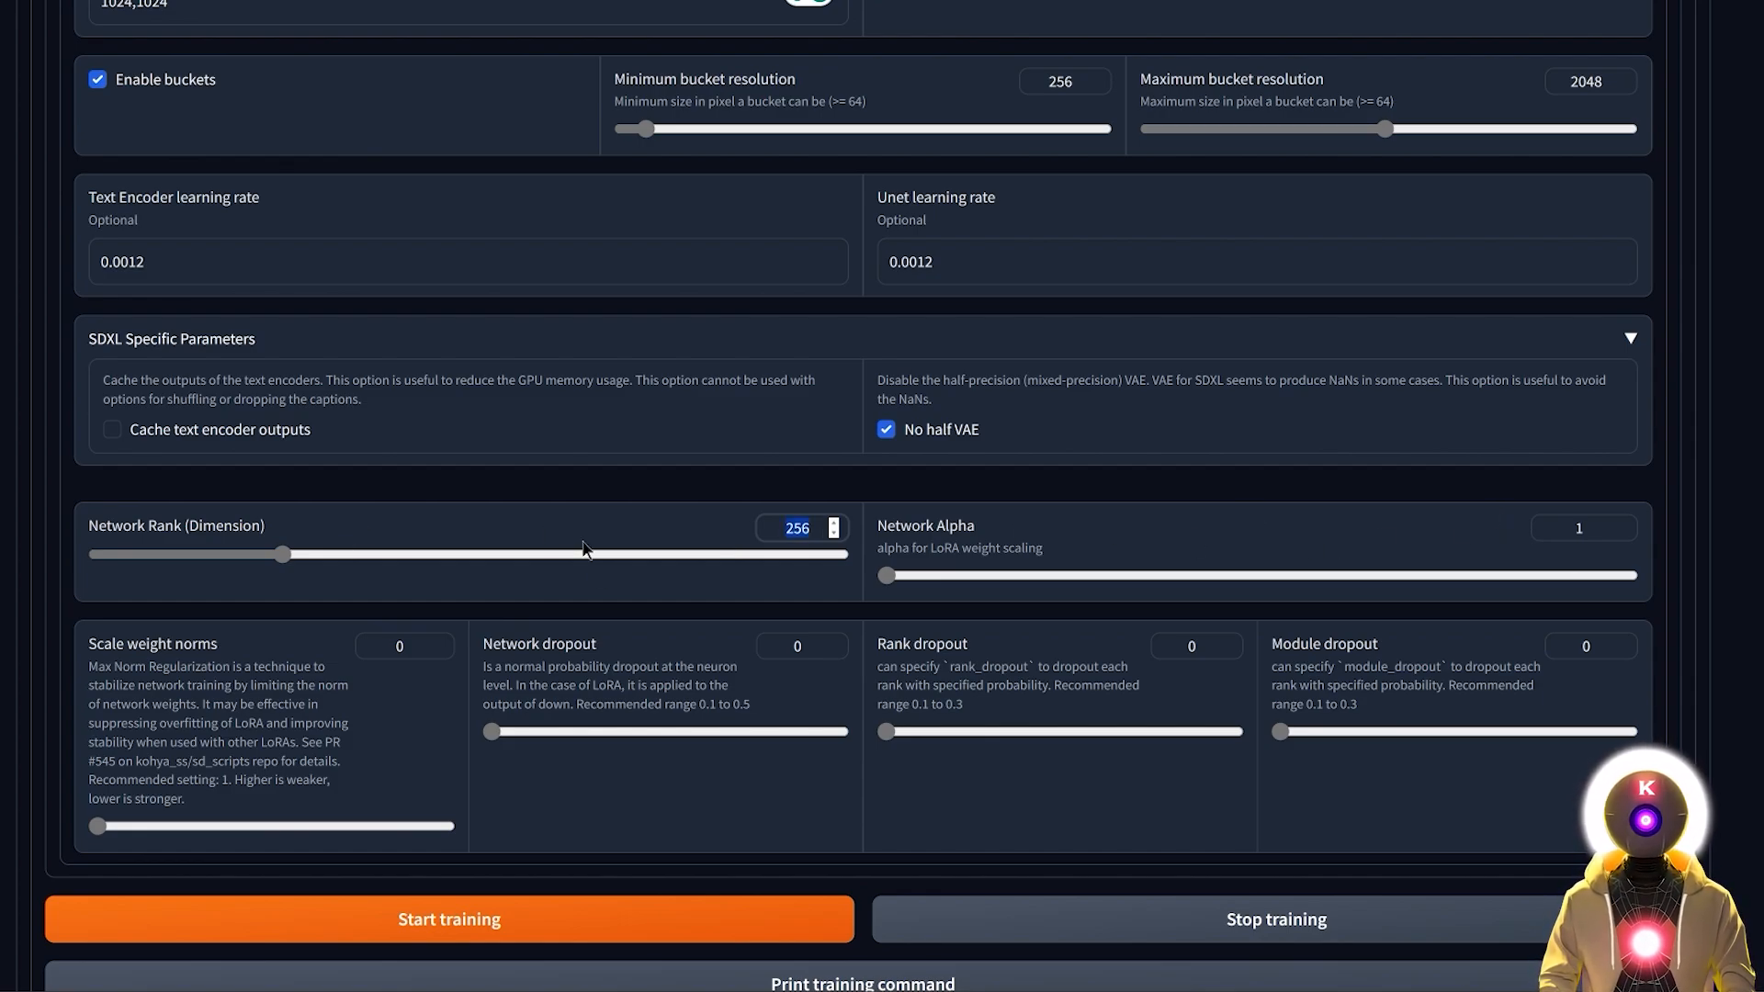
pyautogui.write('128')
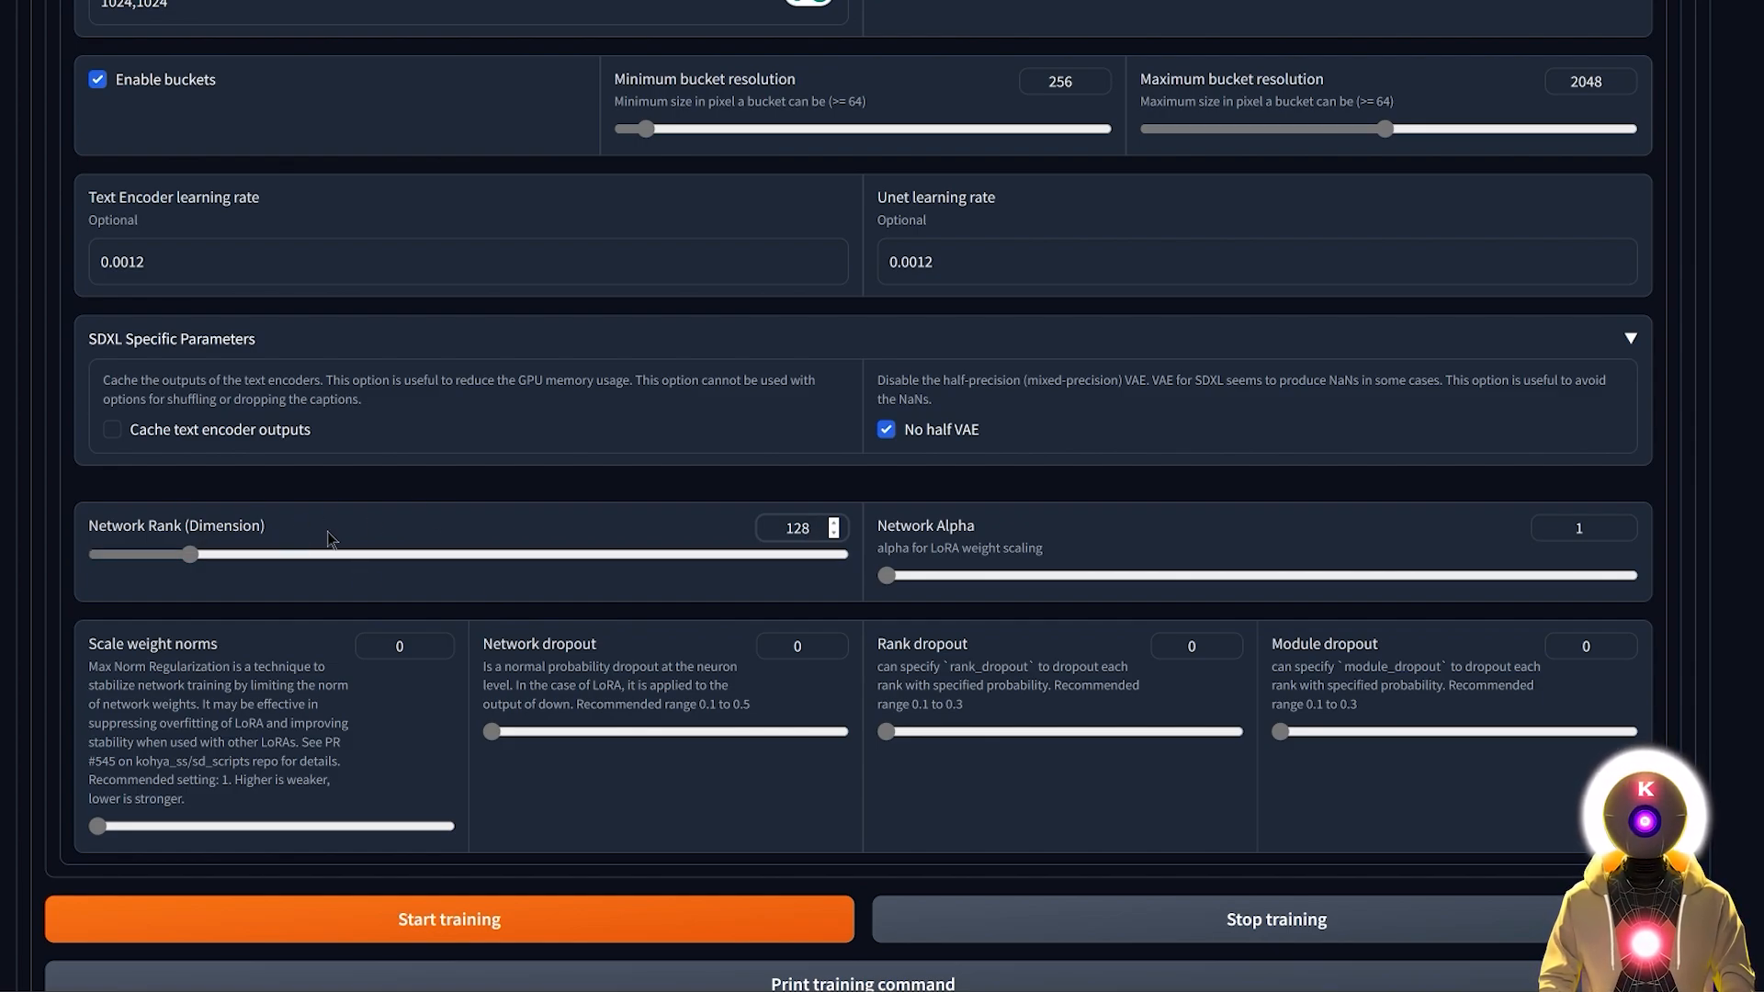
# Step: Try a network rank (dimension) of 24 and undo the change
pyautogui.hotkey('ctrl', 'a')
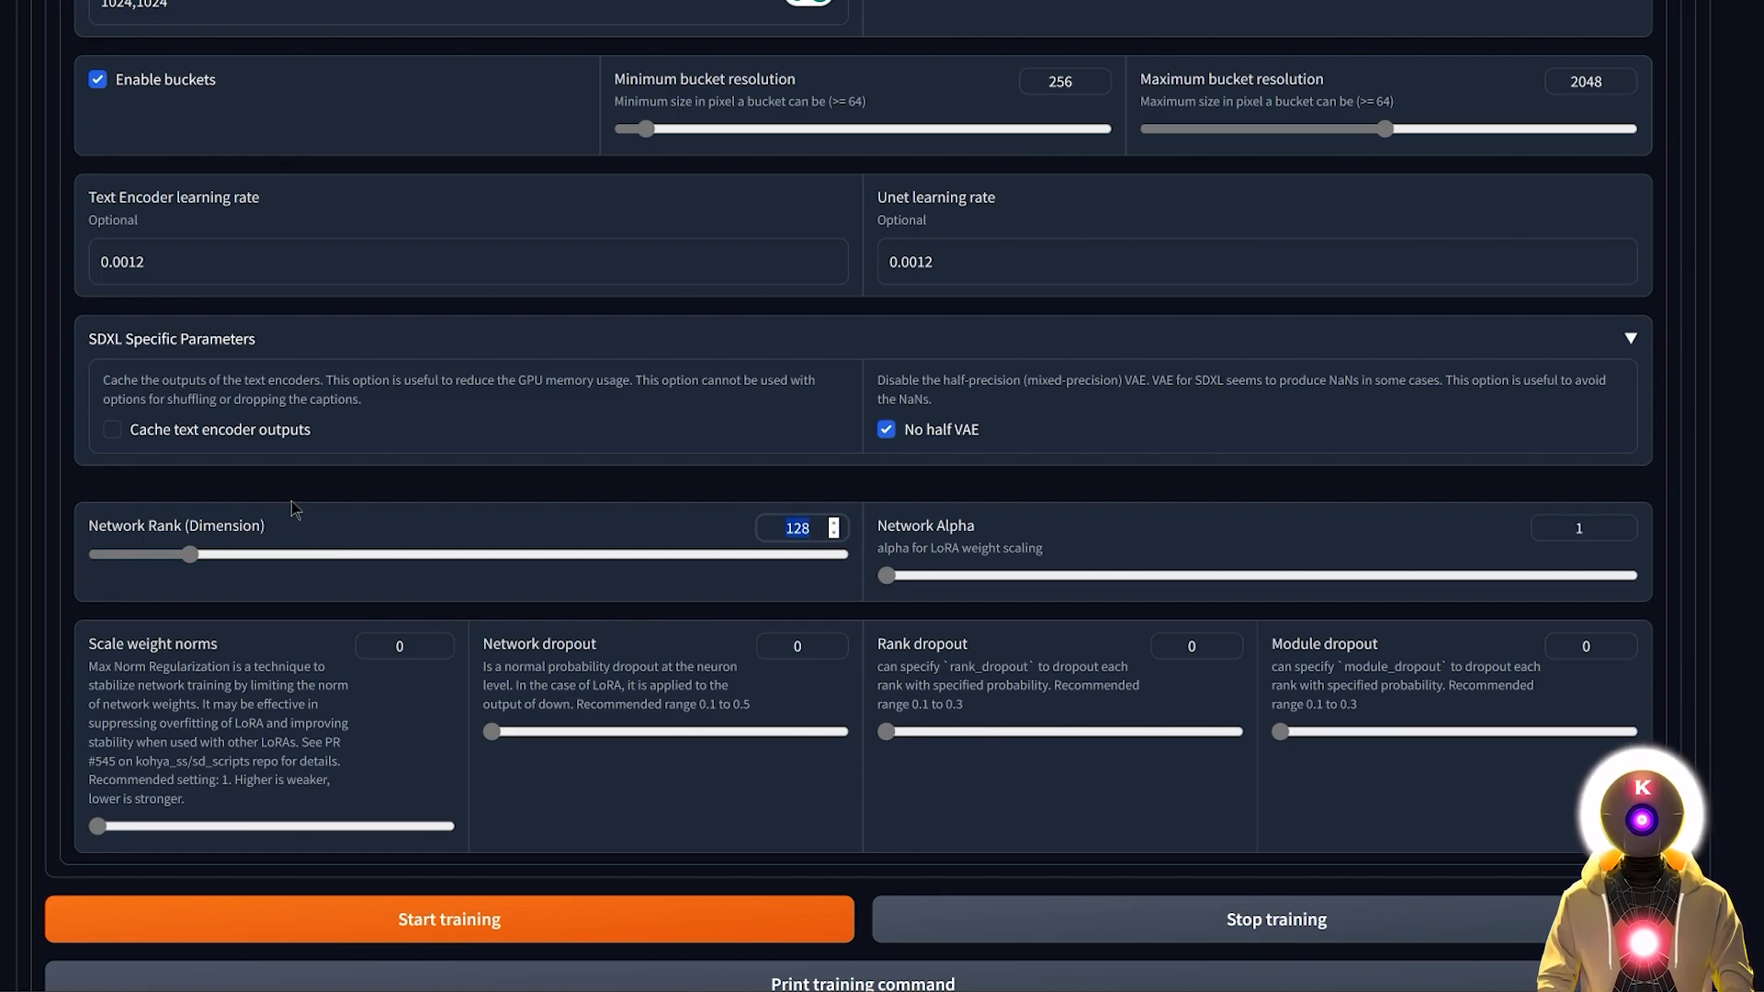
pyautogui.write('24')
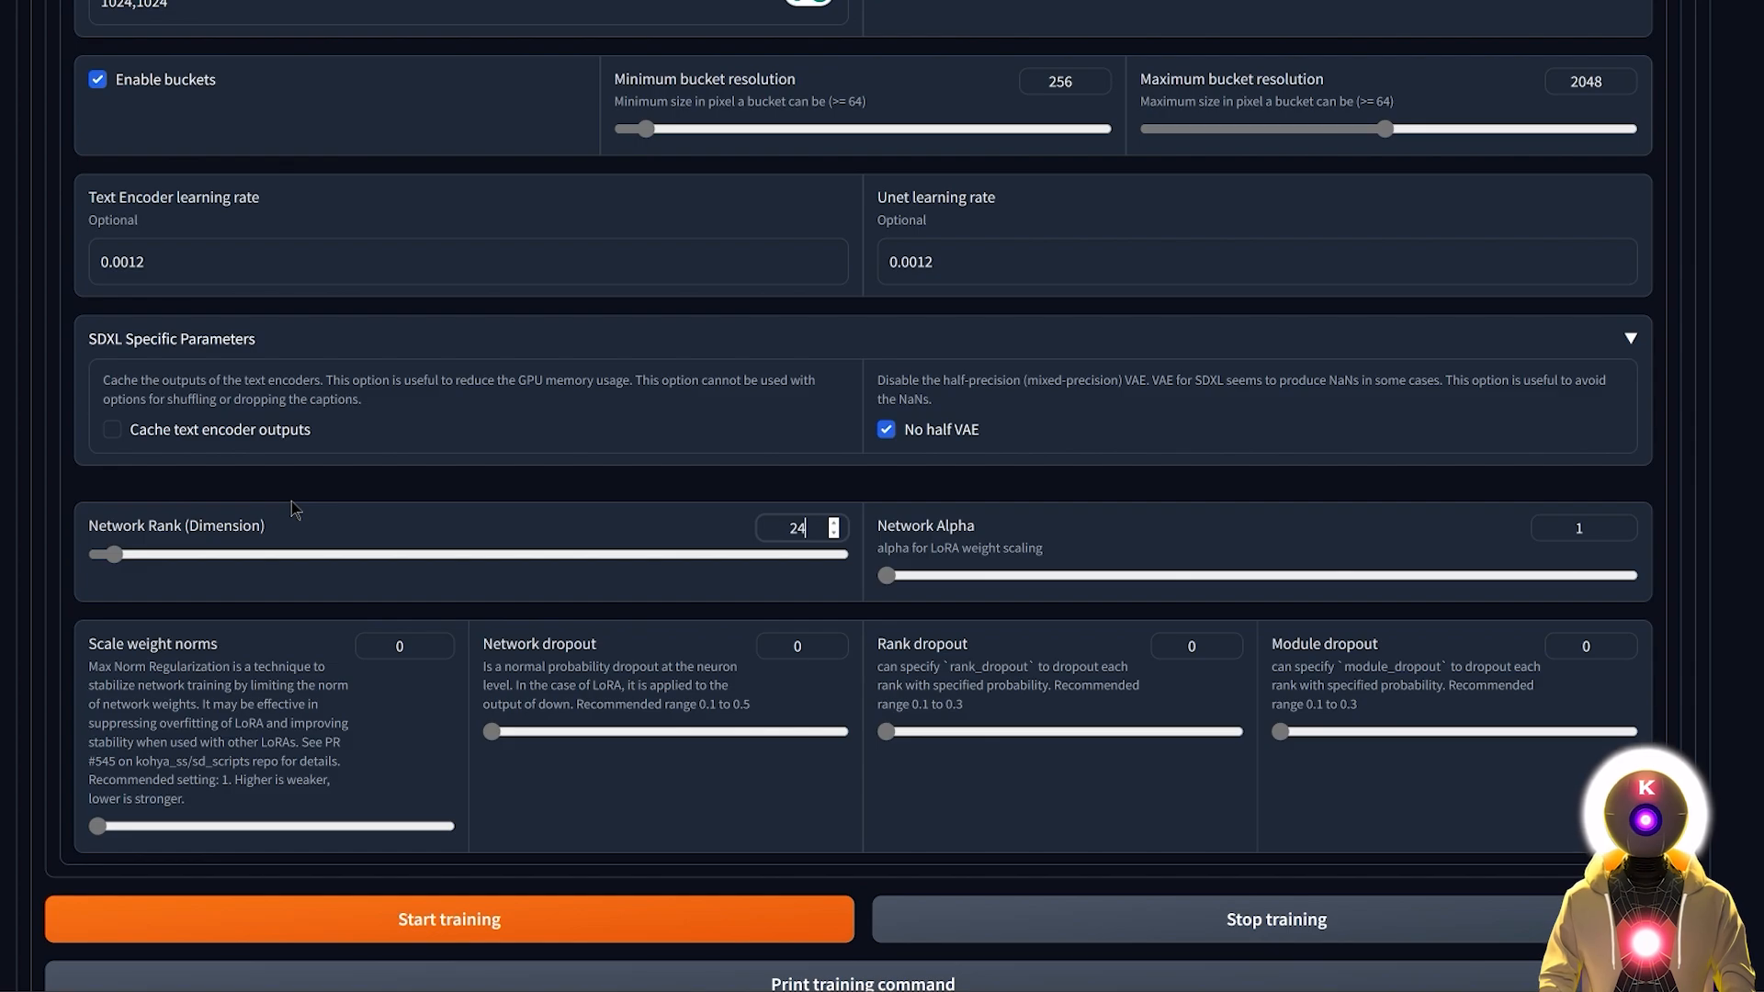
pyautogui.hotkey('ctrl', 'z')
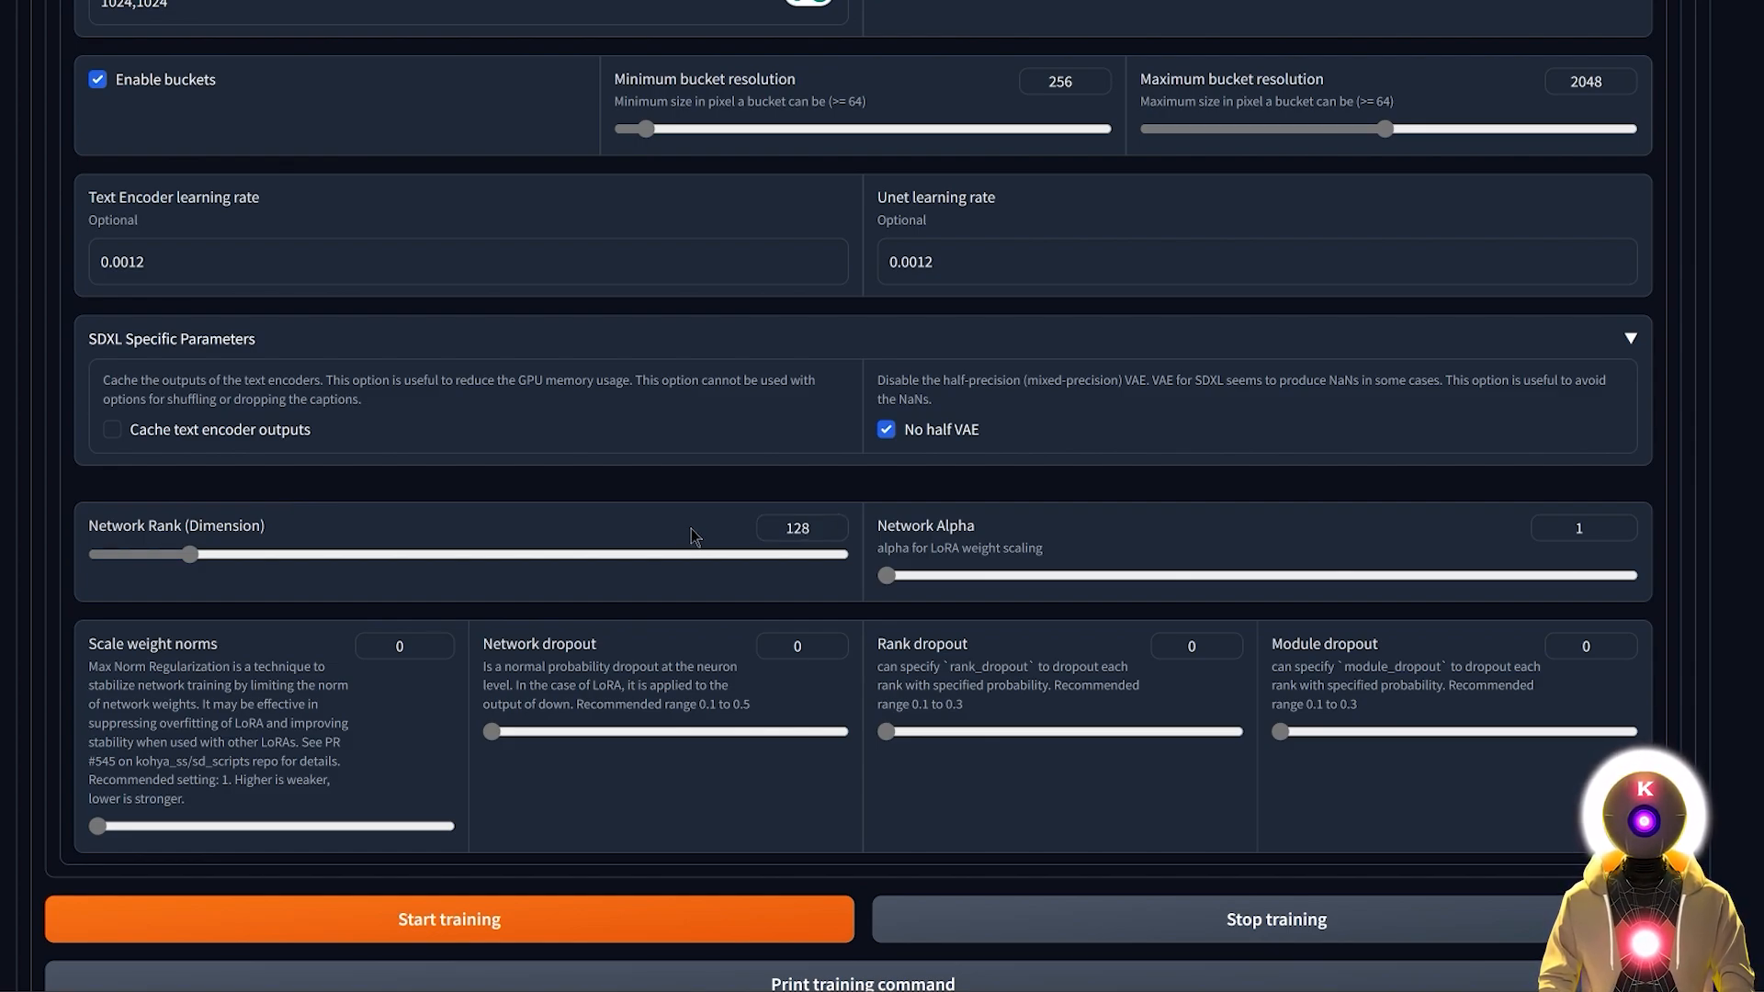
# Step: Try 5 gradient accumulate steps in the advanced parameters and return the value to 1
pyautogui.scroll(20, 788, 523)
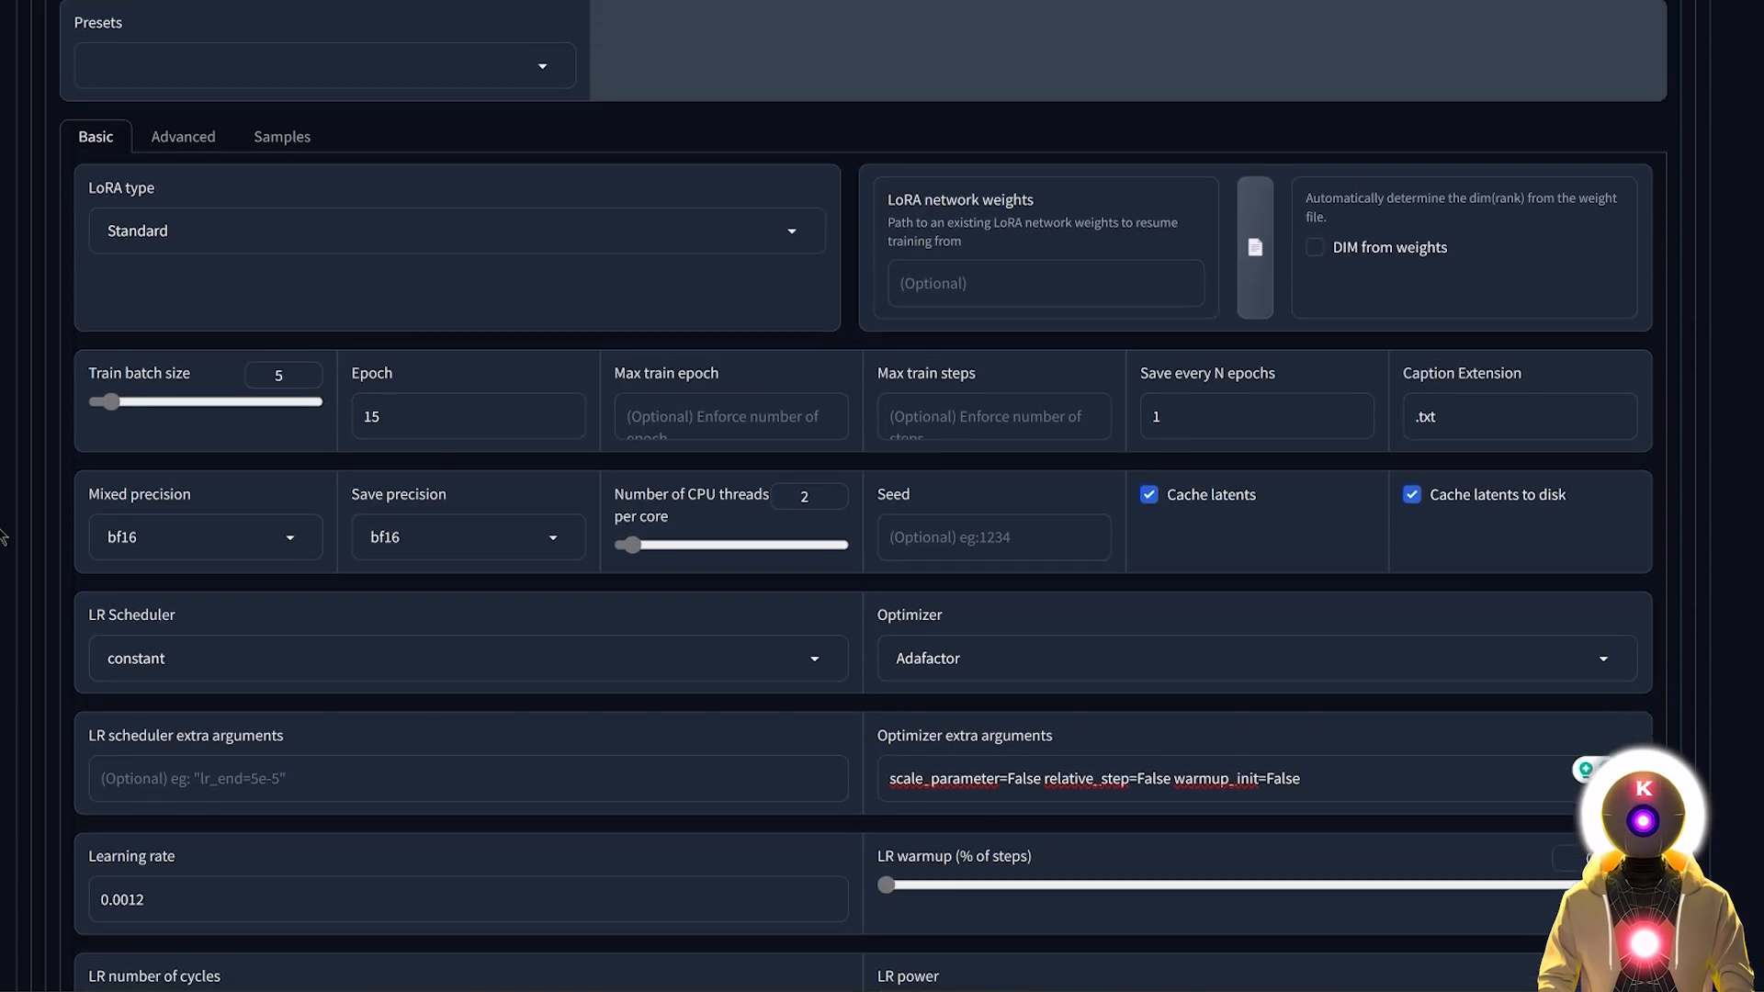
pyautogui.scroll(-2, 213, 346)
pyautogui.click(183, 345)
pyautogui.scroll(-3, 679, 335)
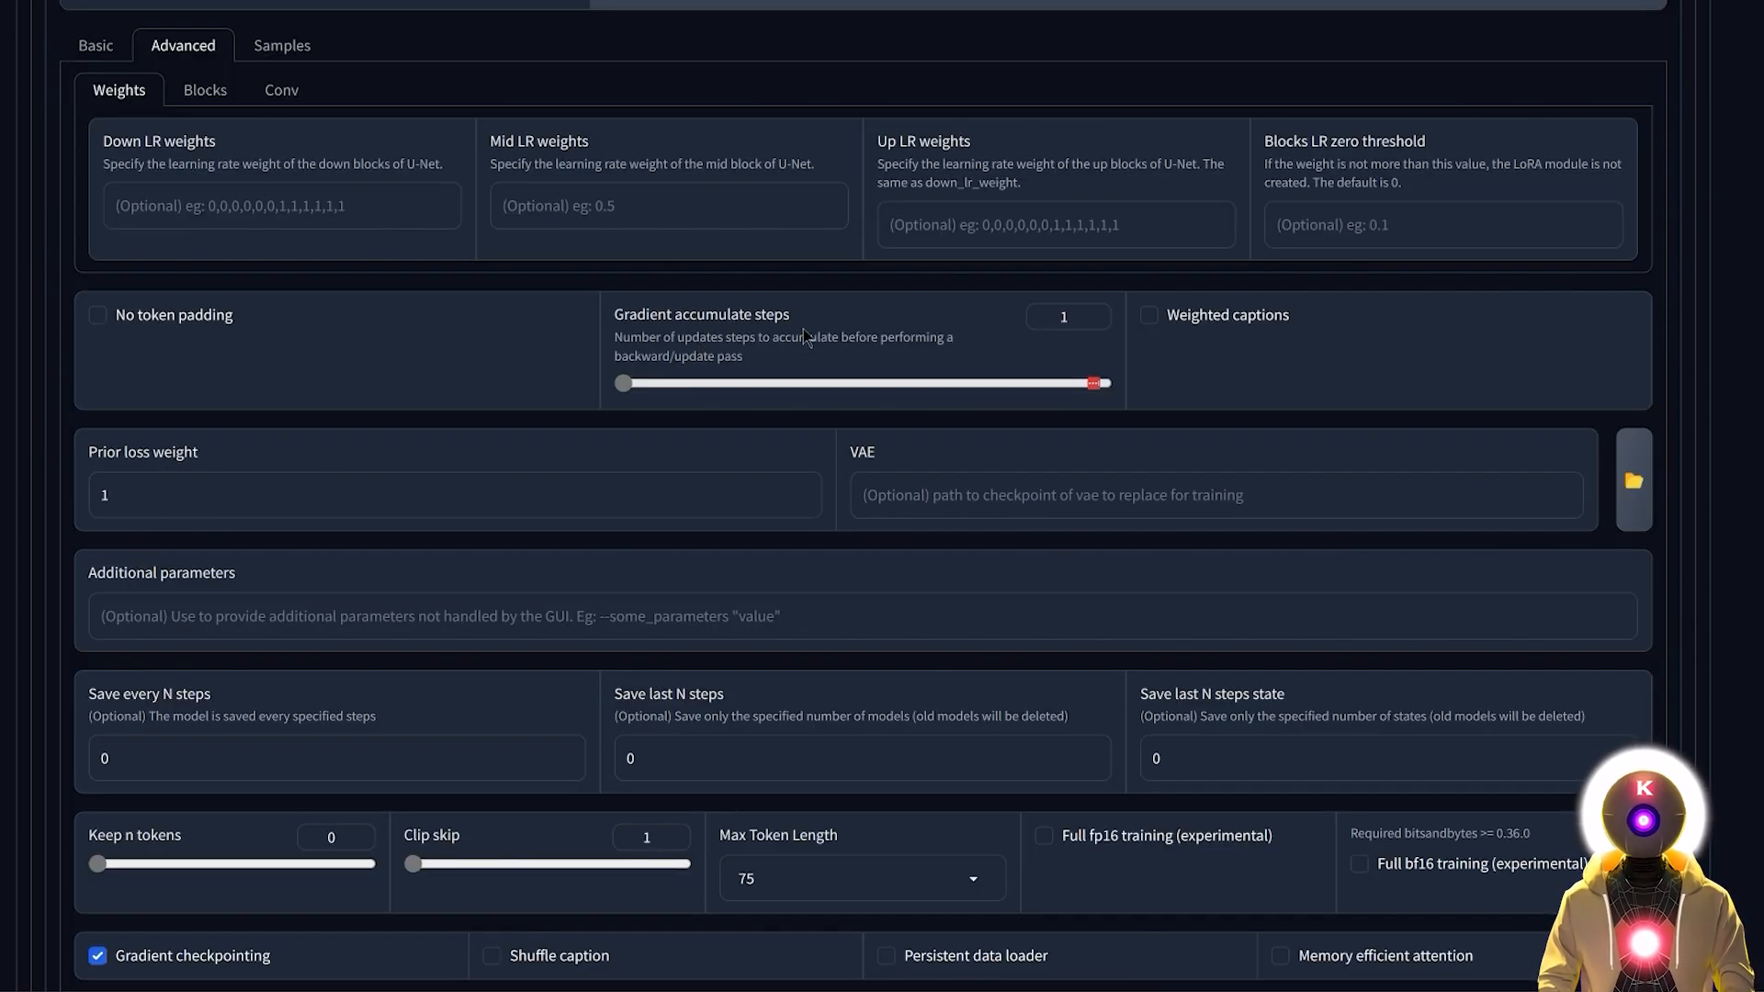
pyautogui.click(95, 45)
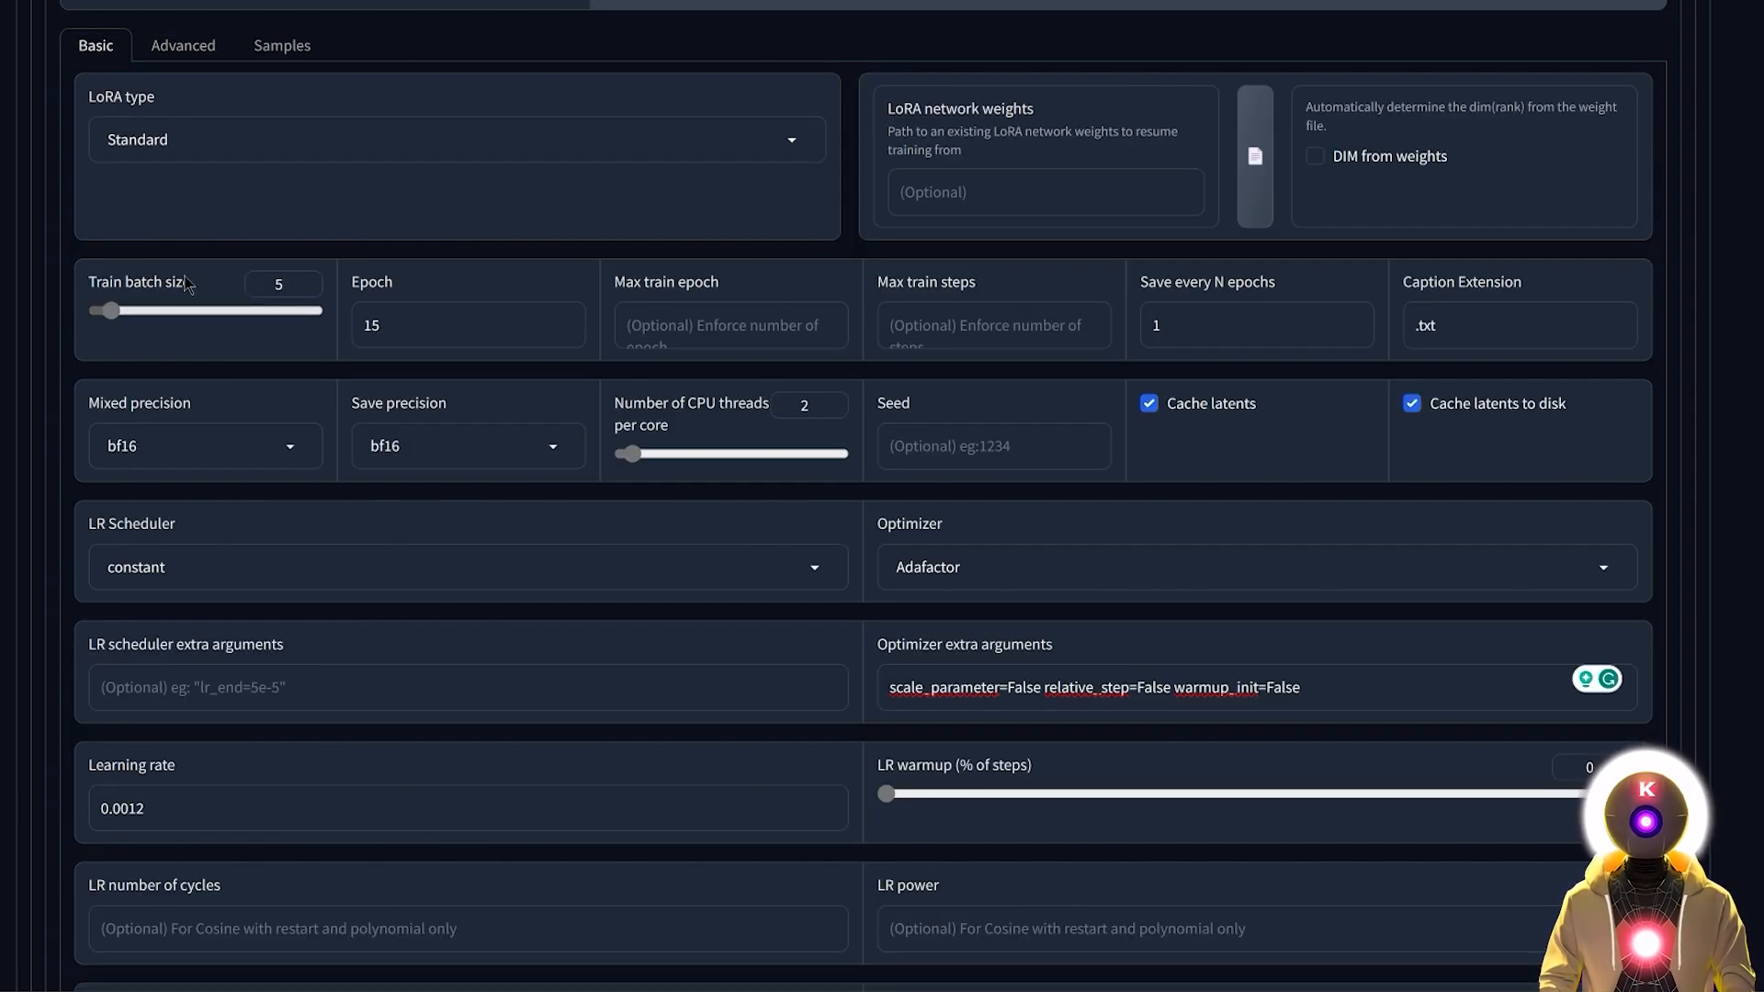
pyautogui.click(184, 45)
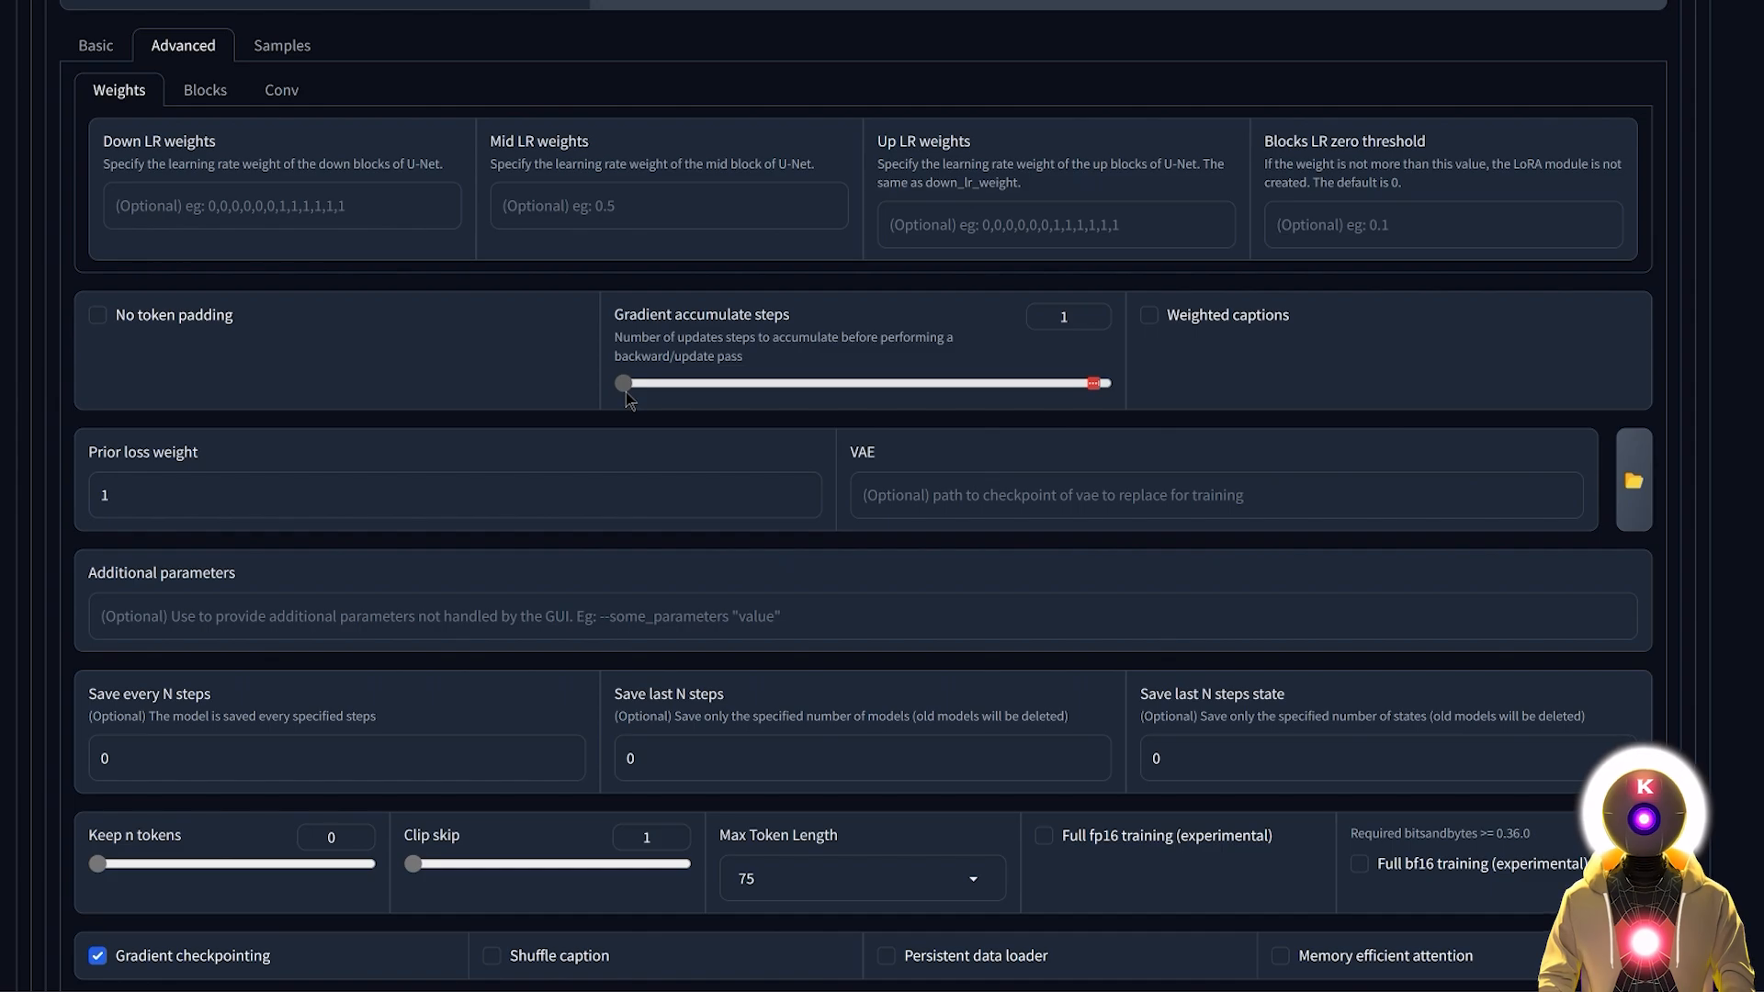
pyautogui.moveTo(624, 384); pyautogui.dragTo(642, 388)
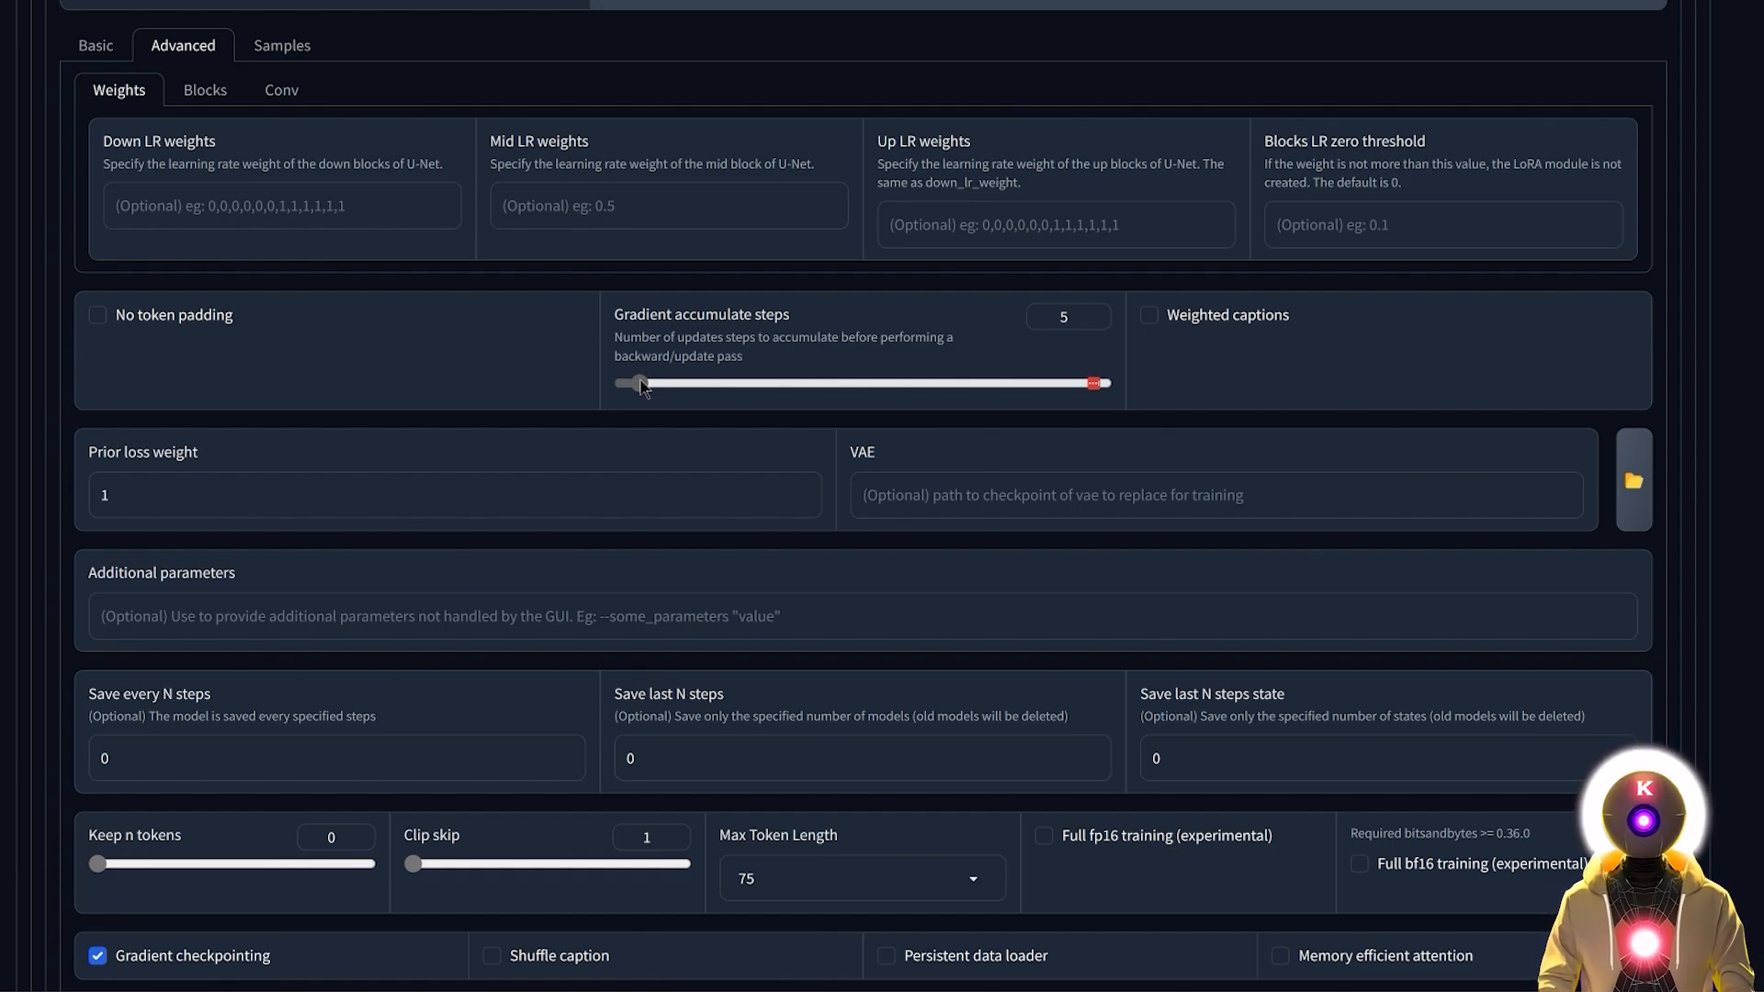
pyautogui.moveTo(640, 386); pyautogui.dragTo(605, 387)
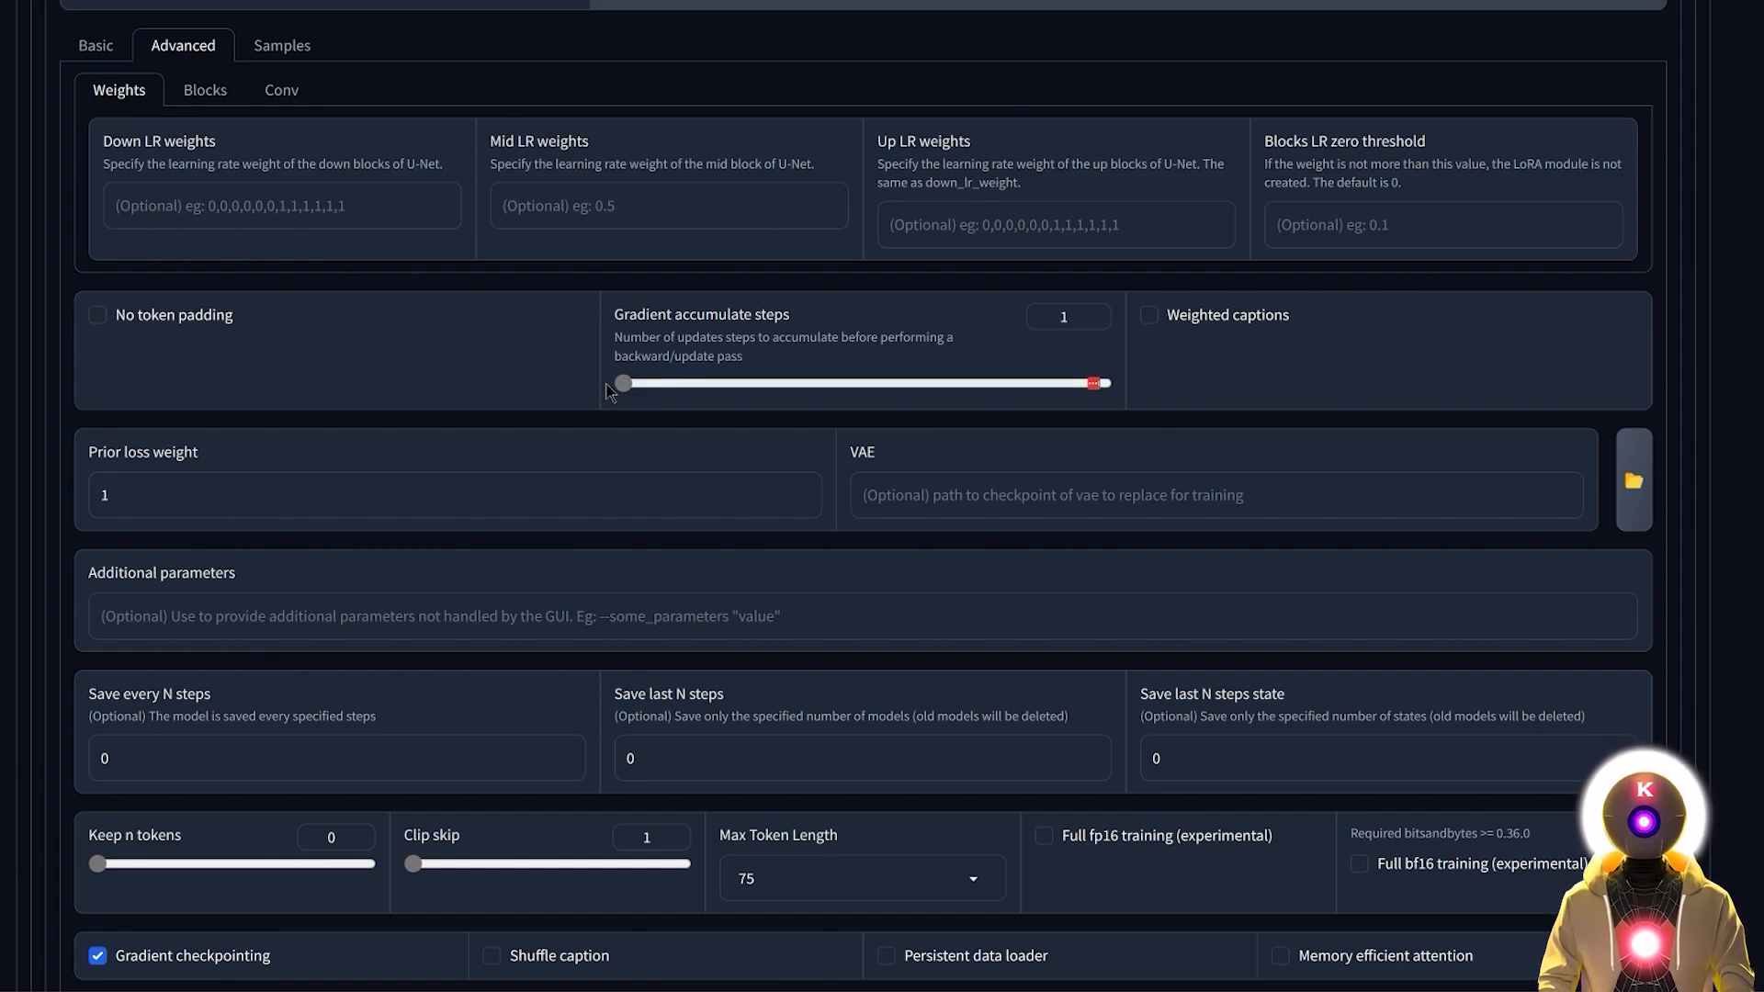
# Step: Try a noise offset of 0.0357 in the advanced training parameters
pyautogui.scroll(-5, 606, 390)
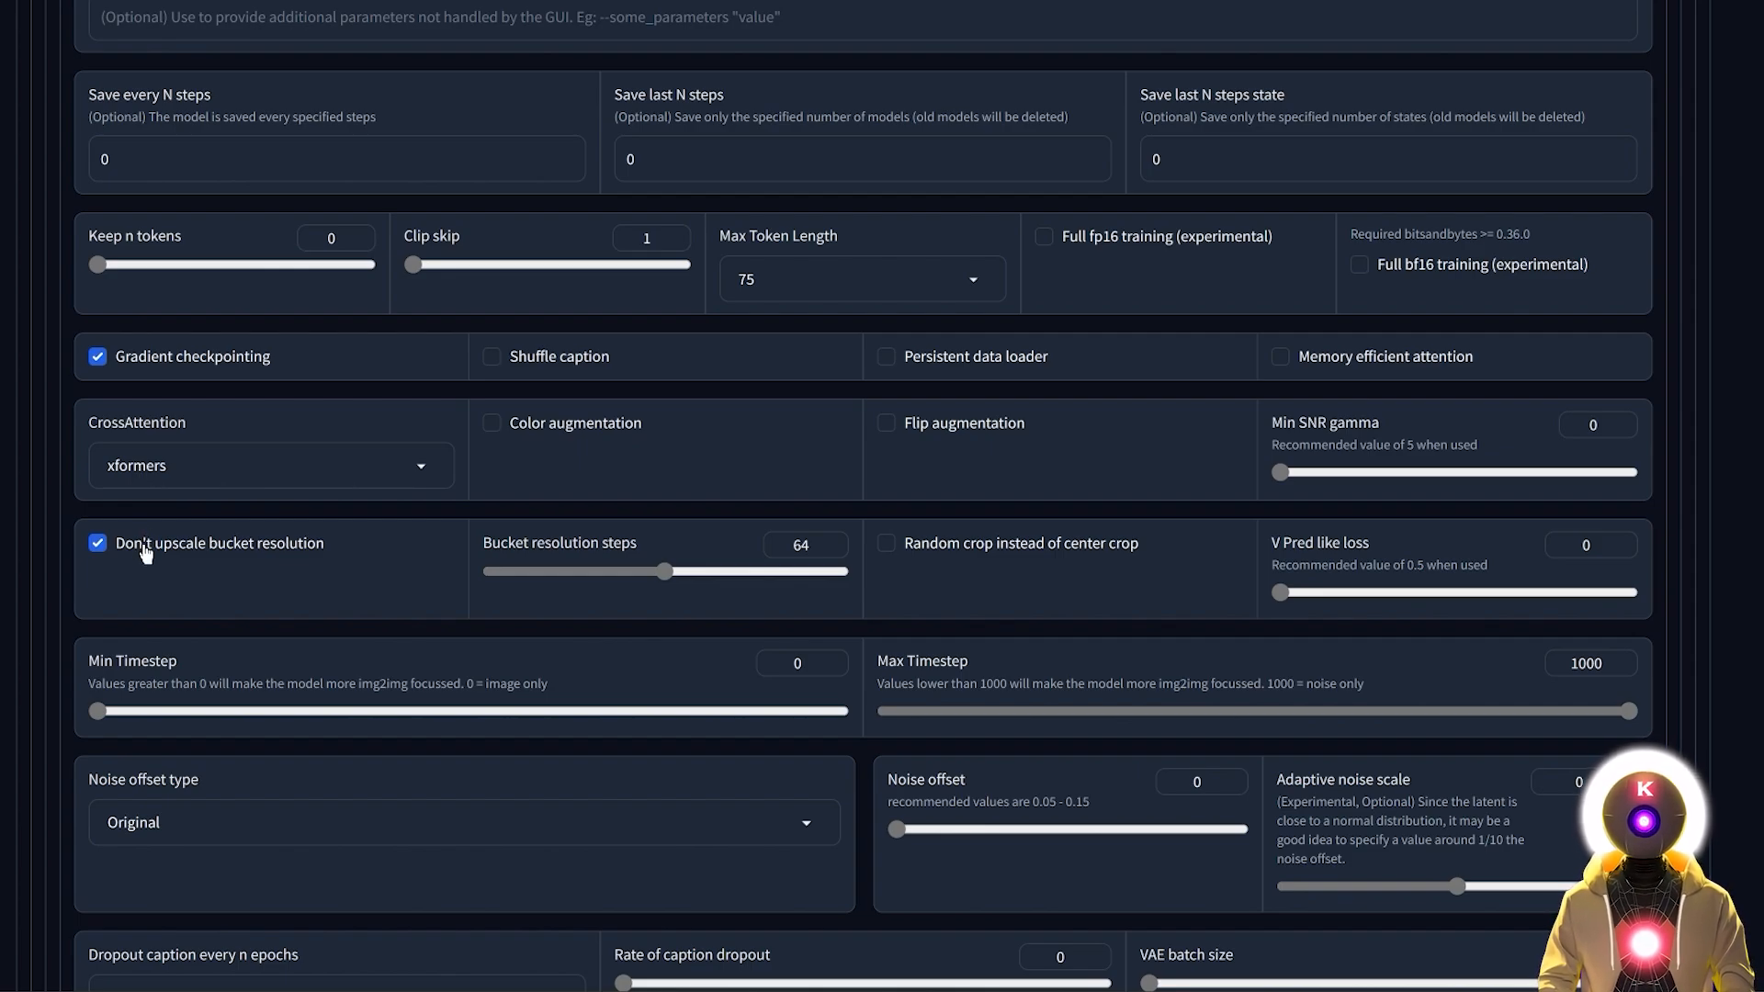
pyautogui.scroll(-3, 260, 551)
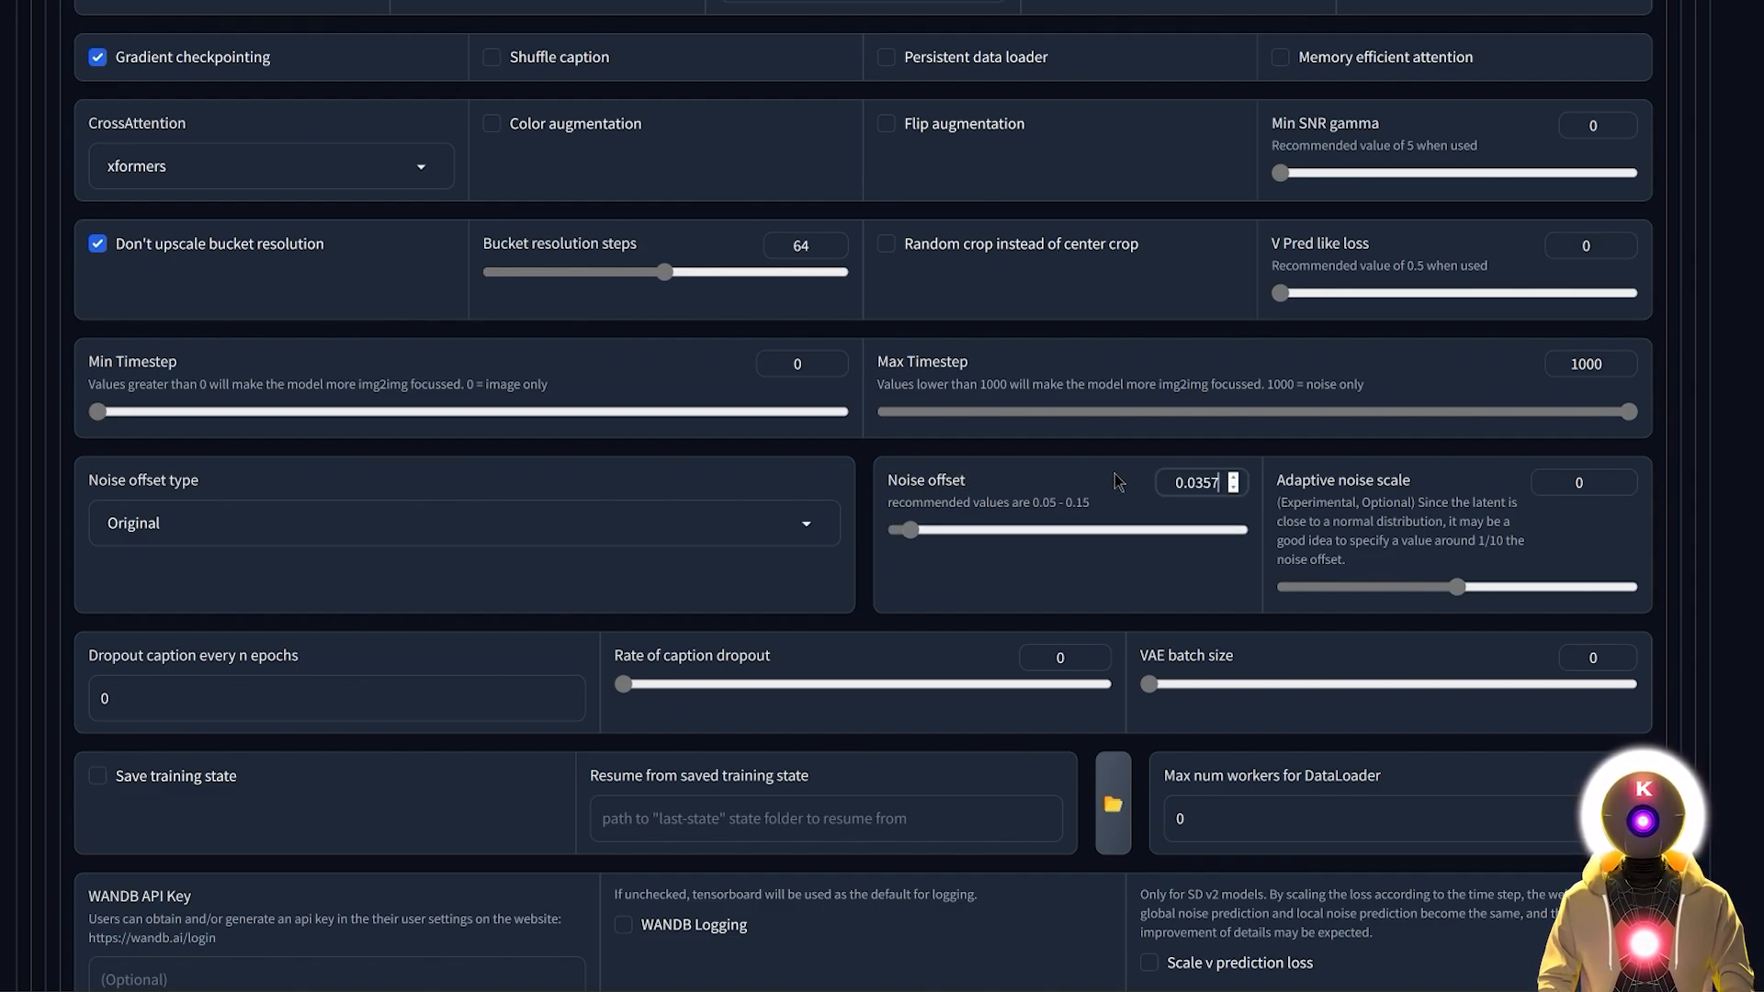
pyautogui.moveTo(1193, 487)
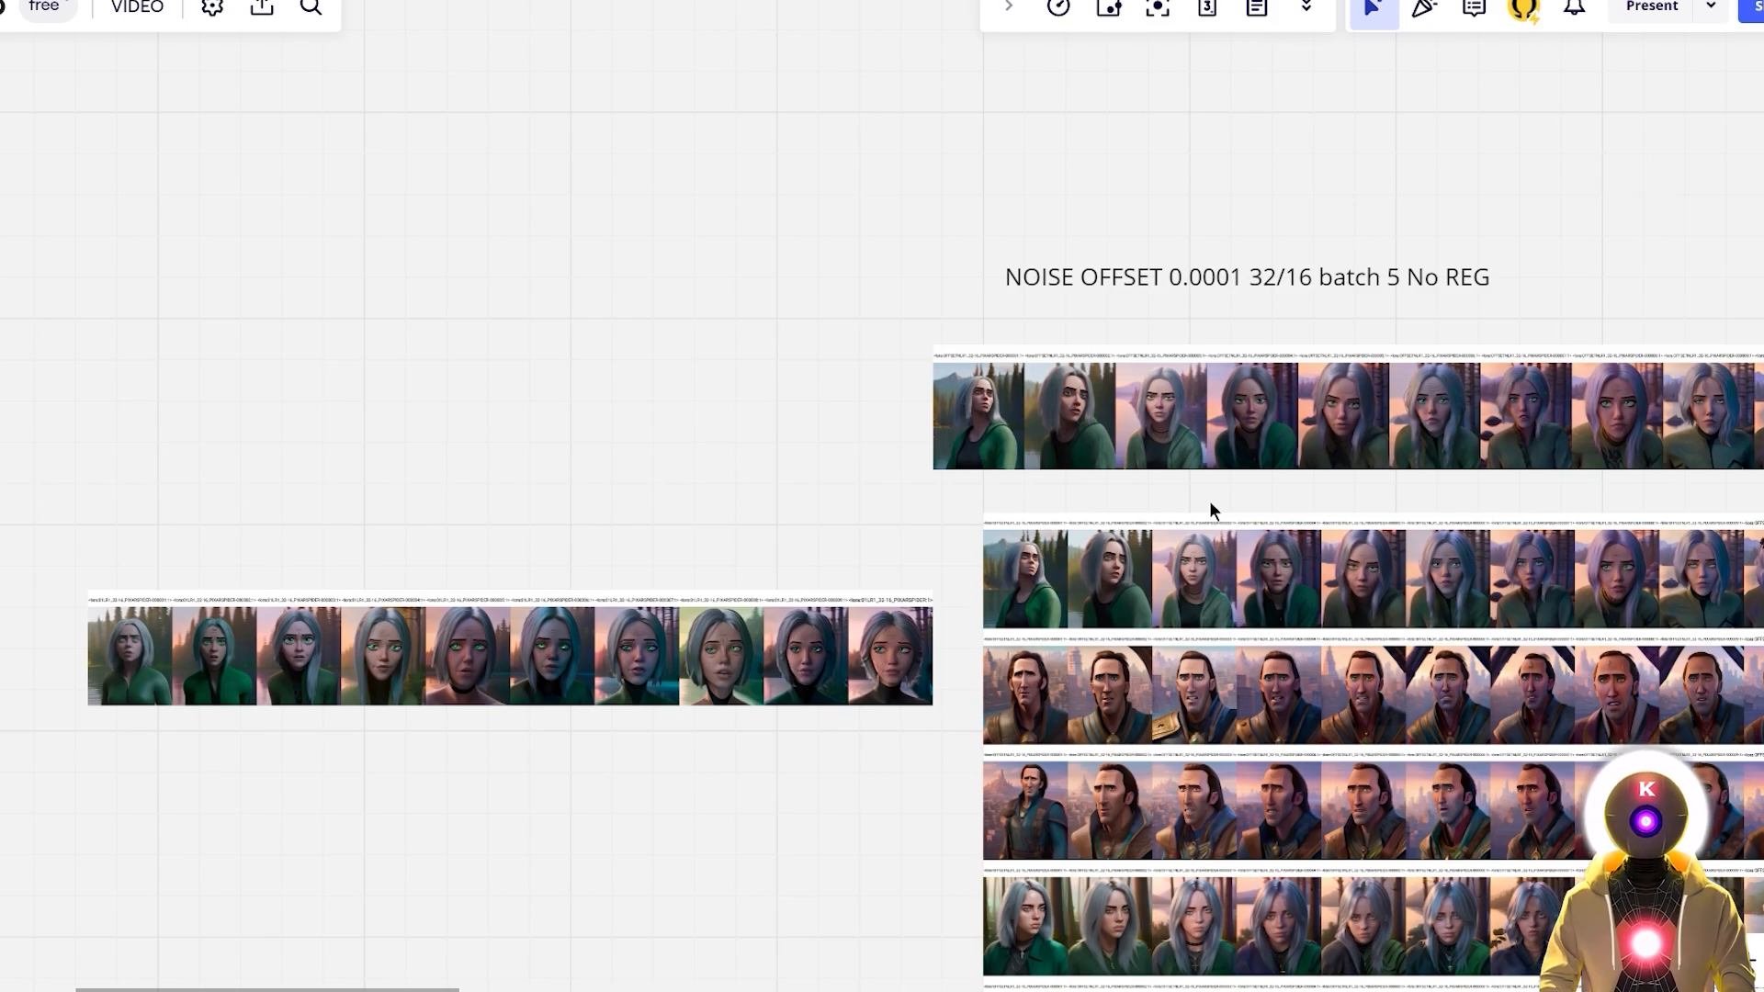
# Step: Switch to the whiteboard and compare the test image rows trained with and without noise offset
pyautogui.moveTo(1209, 500); pyautogui.dragTo(1430, 554)
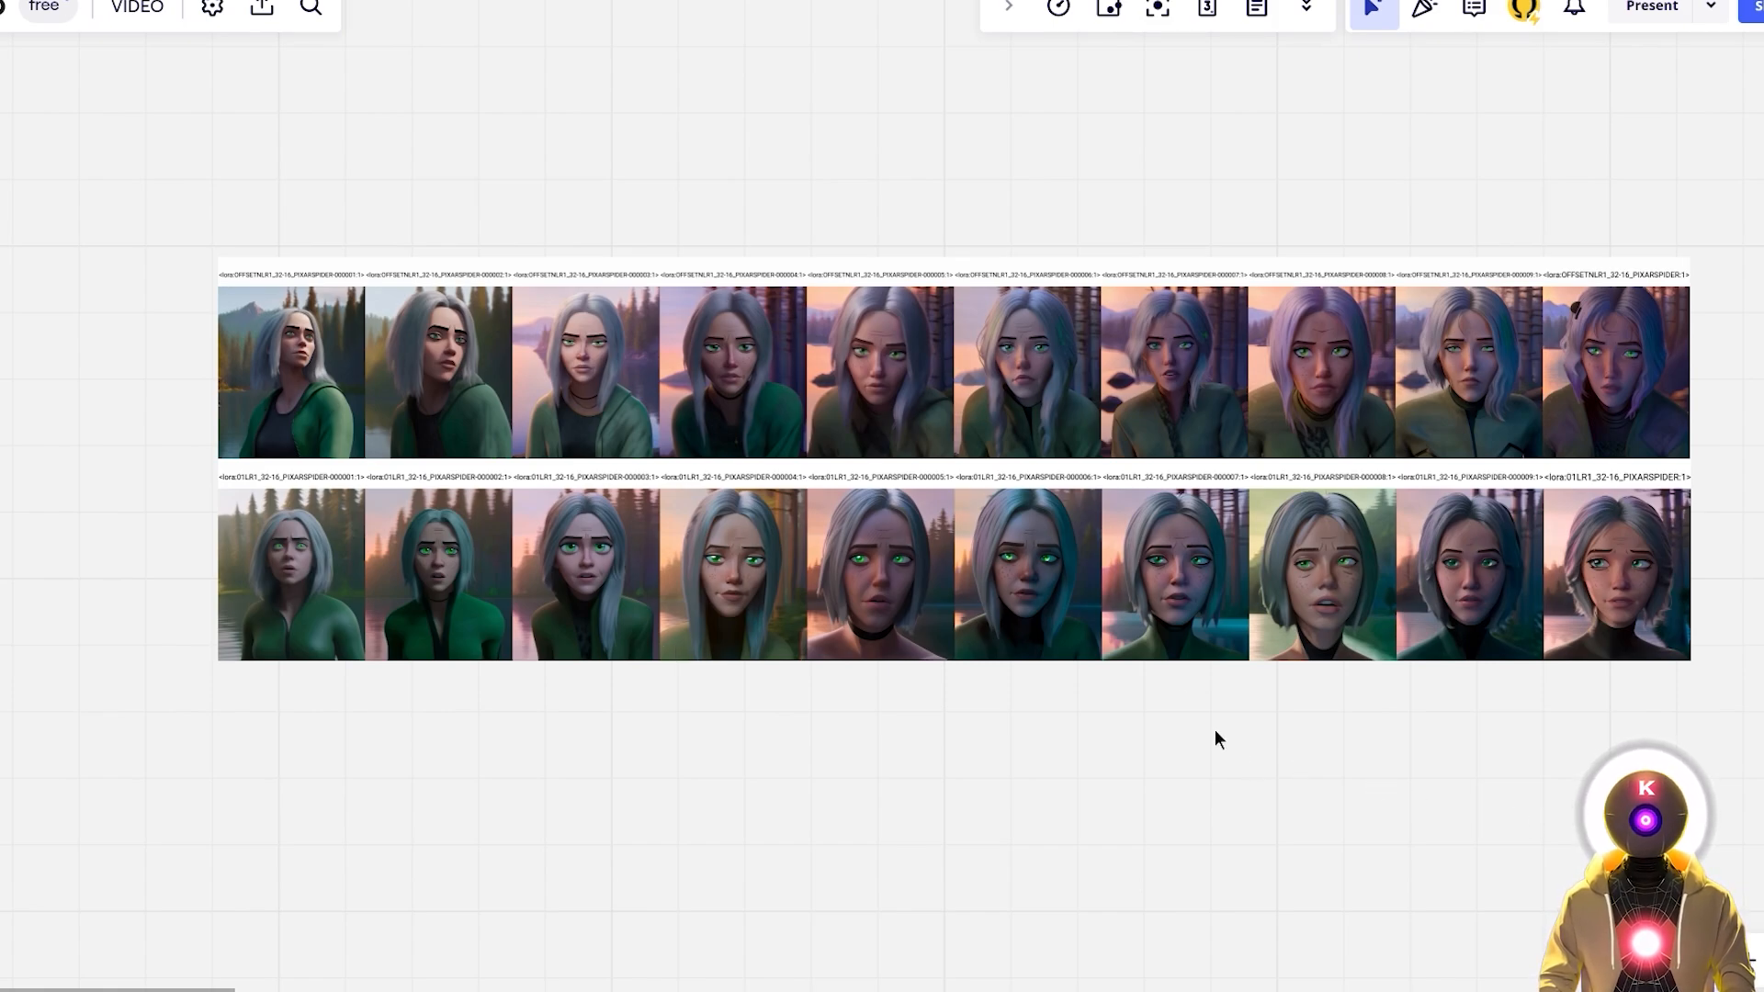
pyautogui.scroll(3, 303, 324)
pyautogui.moveTo(417, 330); pyautogui.dragTo(620, 308)
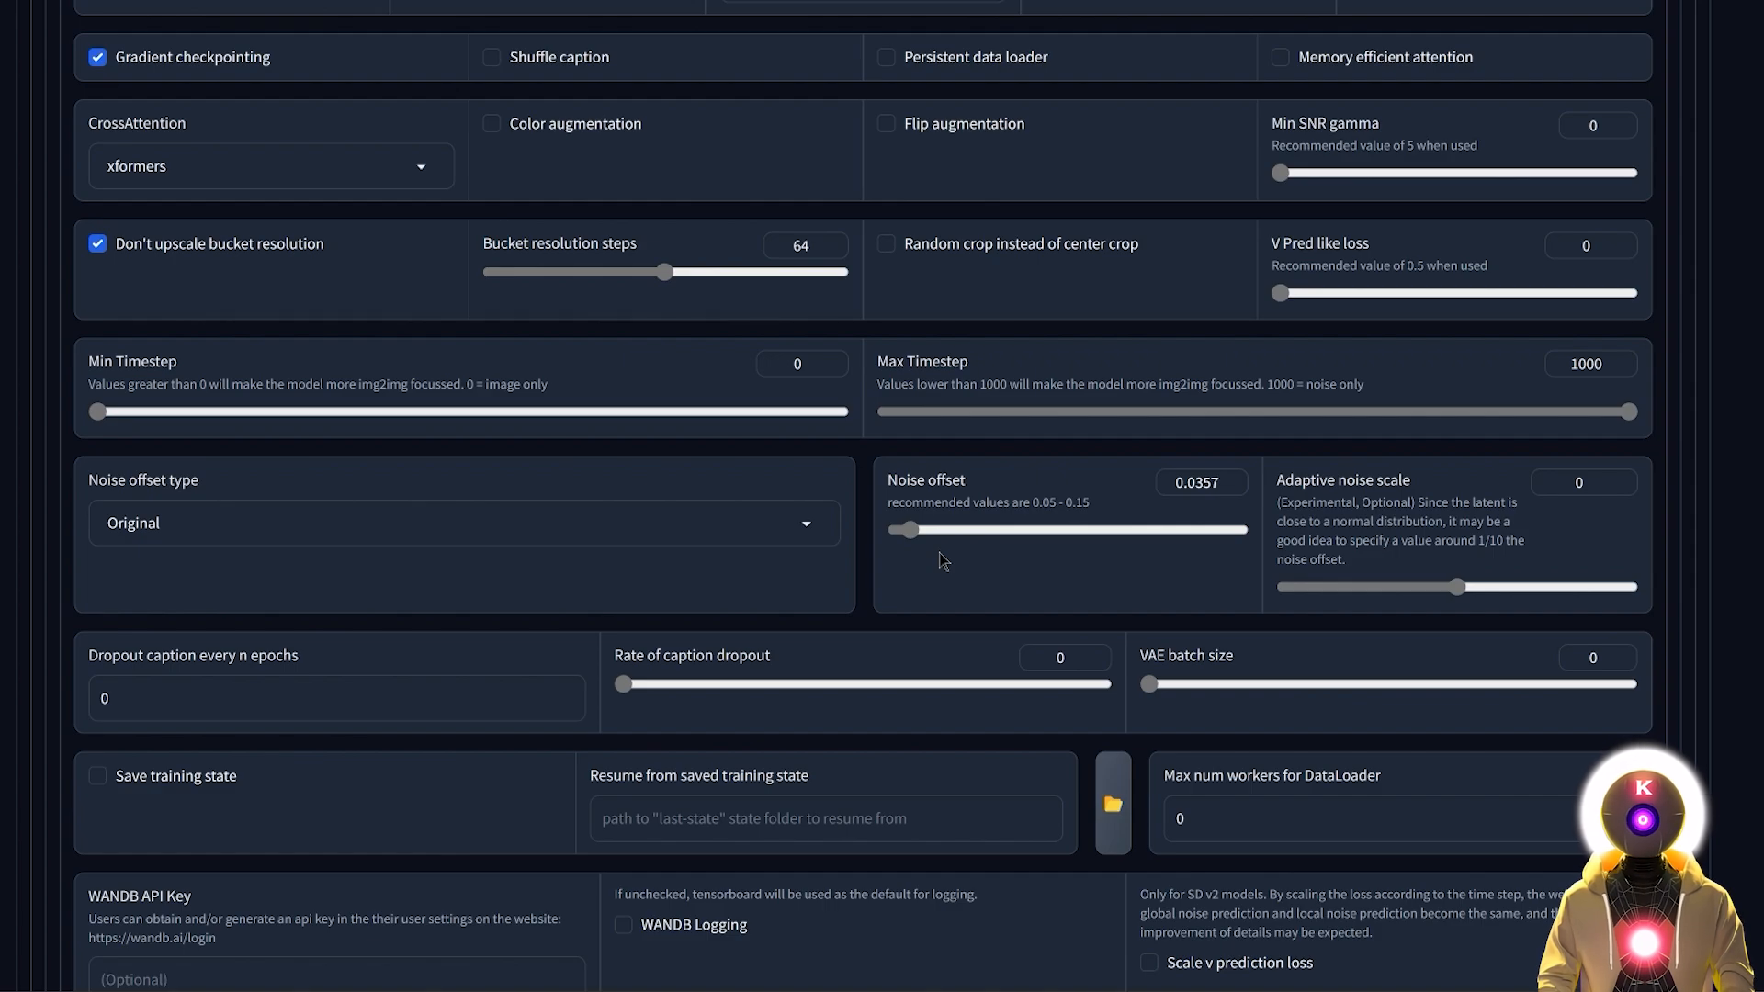
# Step: Return the noise offset to 0 in Kohya and start the LoRA training
pyautogui.moveTo(909, 530); pyautogui.dragTo(843, 529)
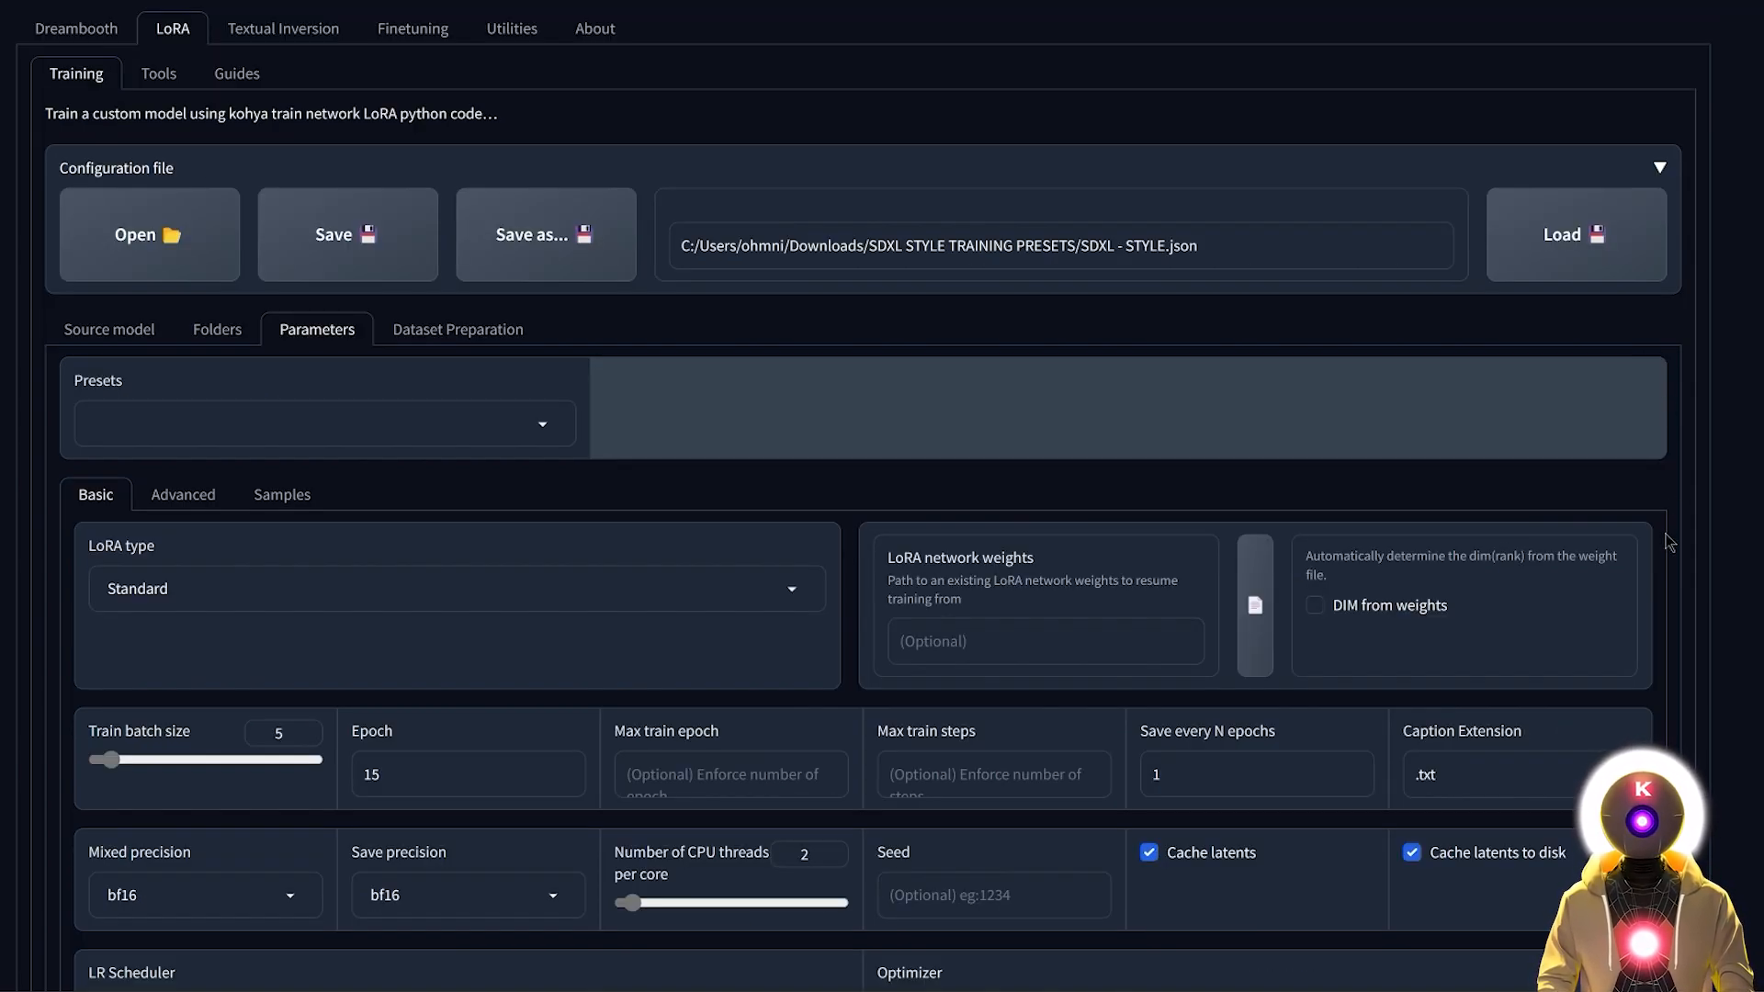
pyautogui.scroll(-20, 918, 450)
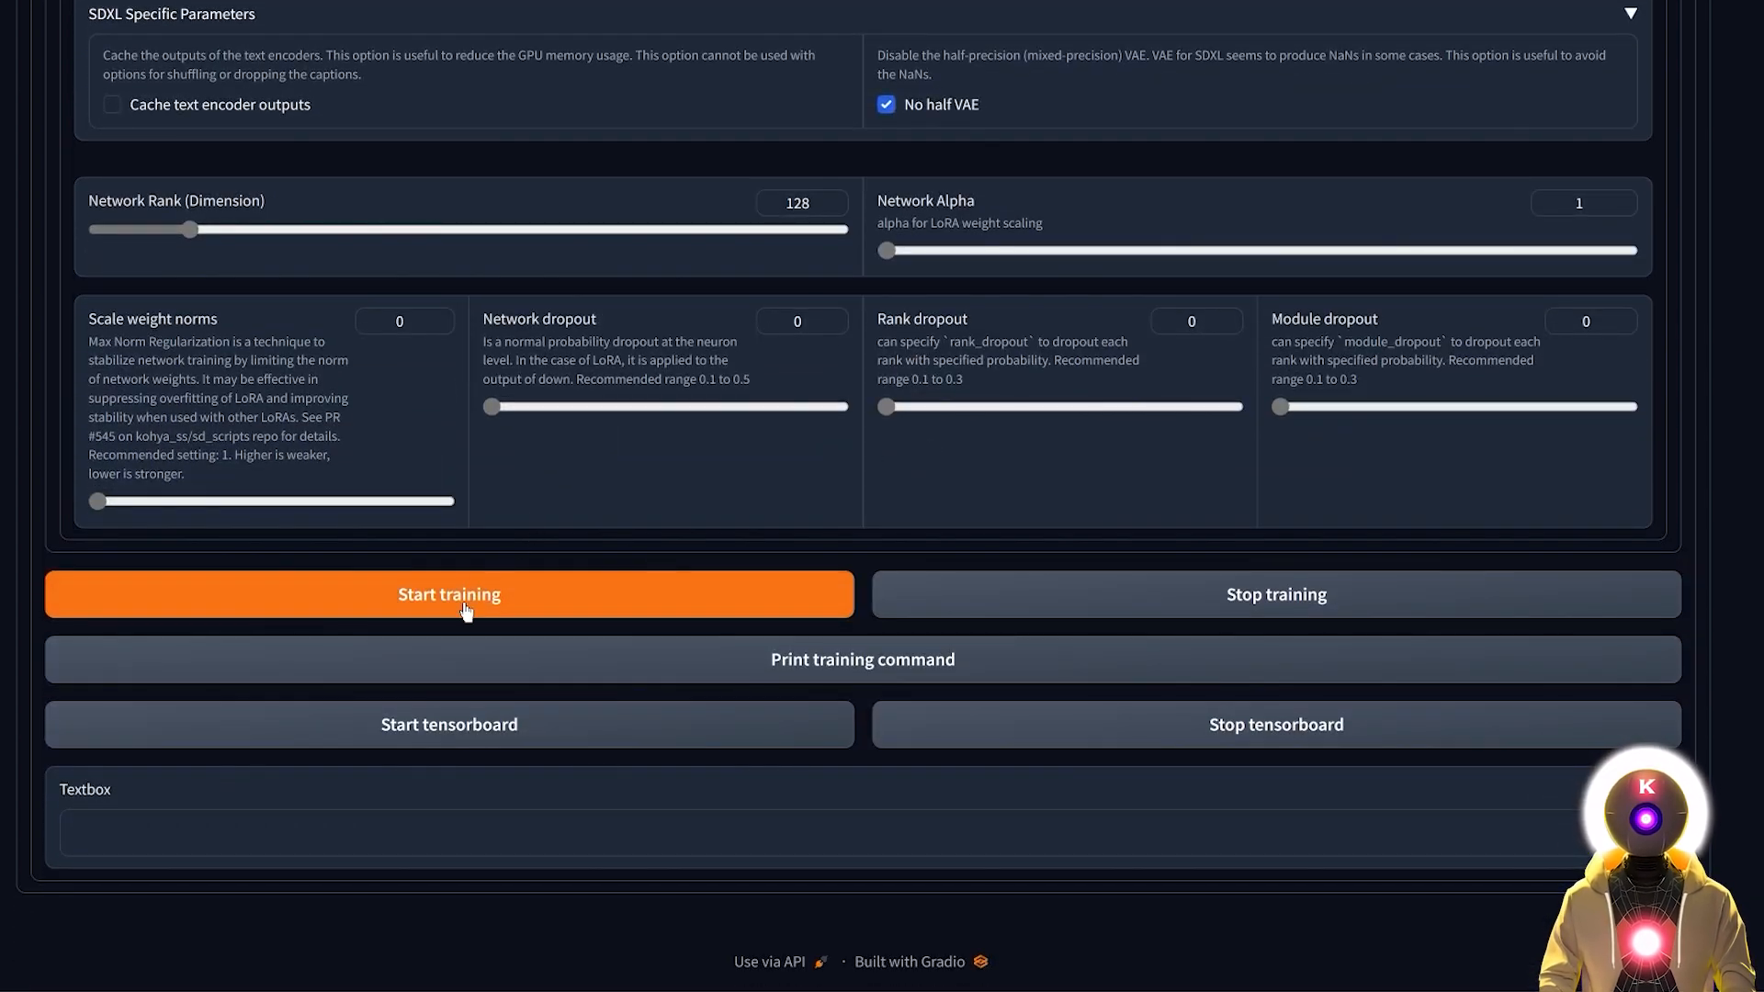
pyautogui.click(467, 597)
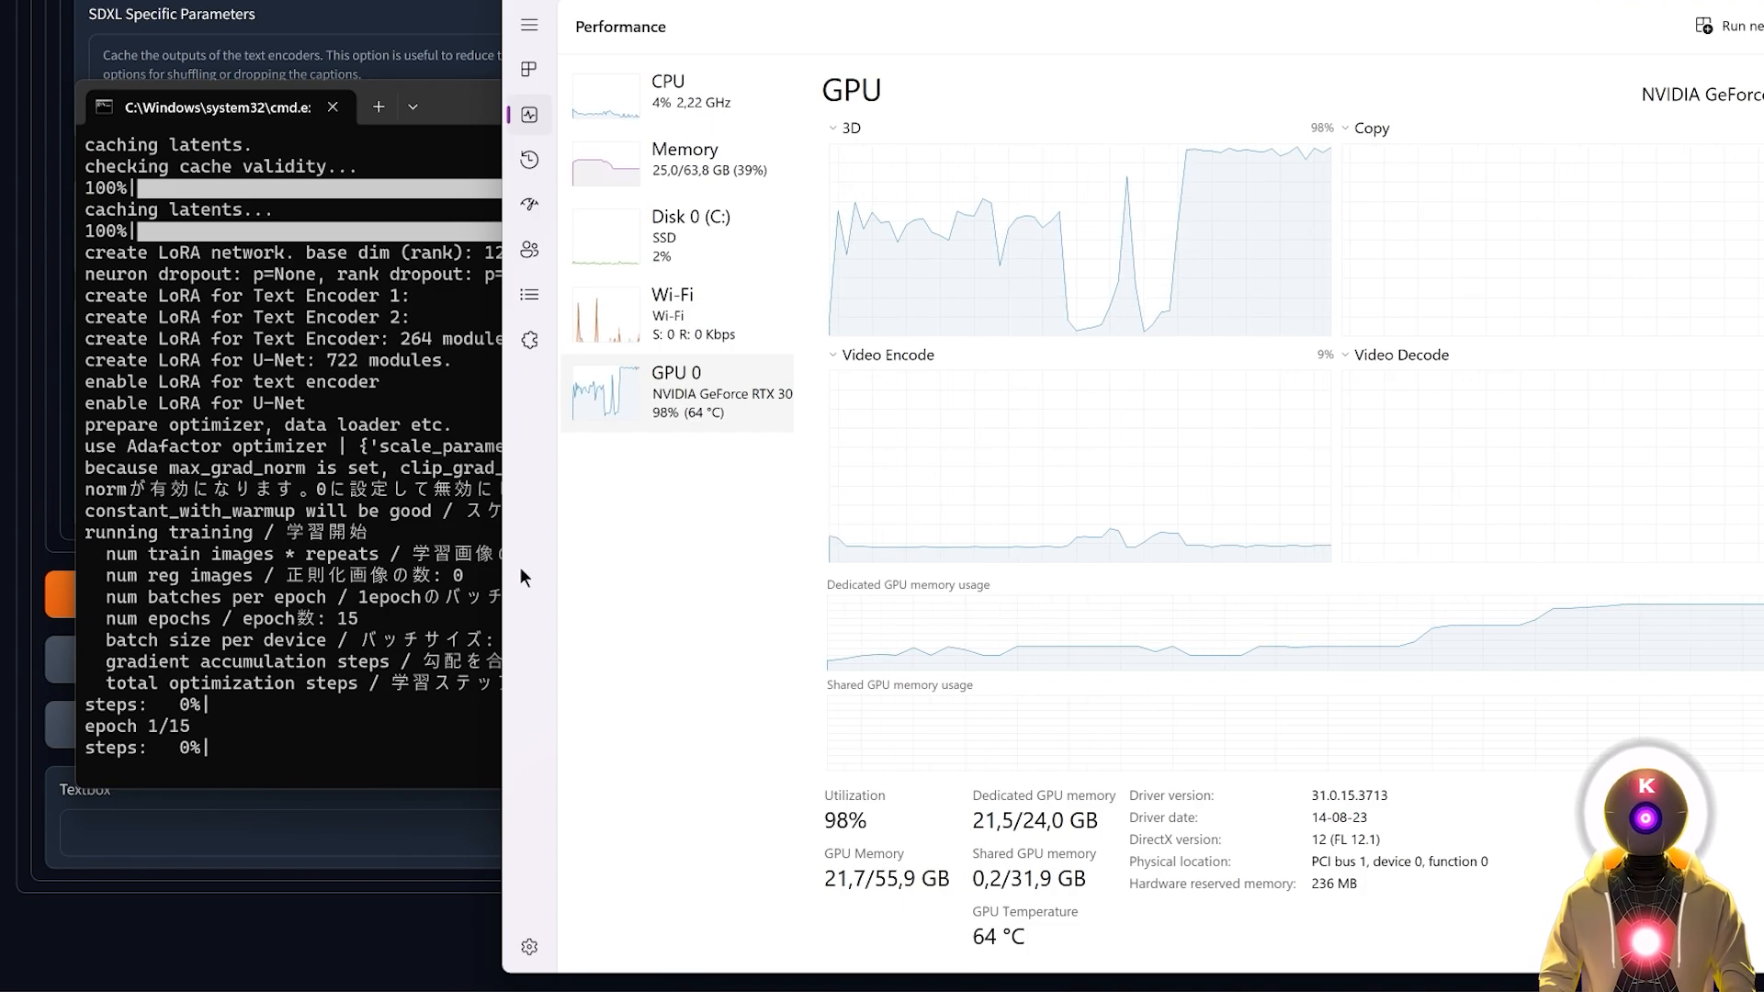
# Step: Switch to File Explorer and open the model folder in WALKING, followed by the models folder of stable-diffusion-webui
pyautogui.hotkey('alt', 'Tab')
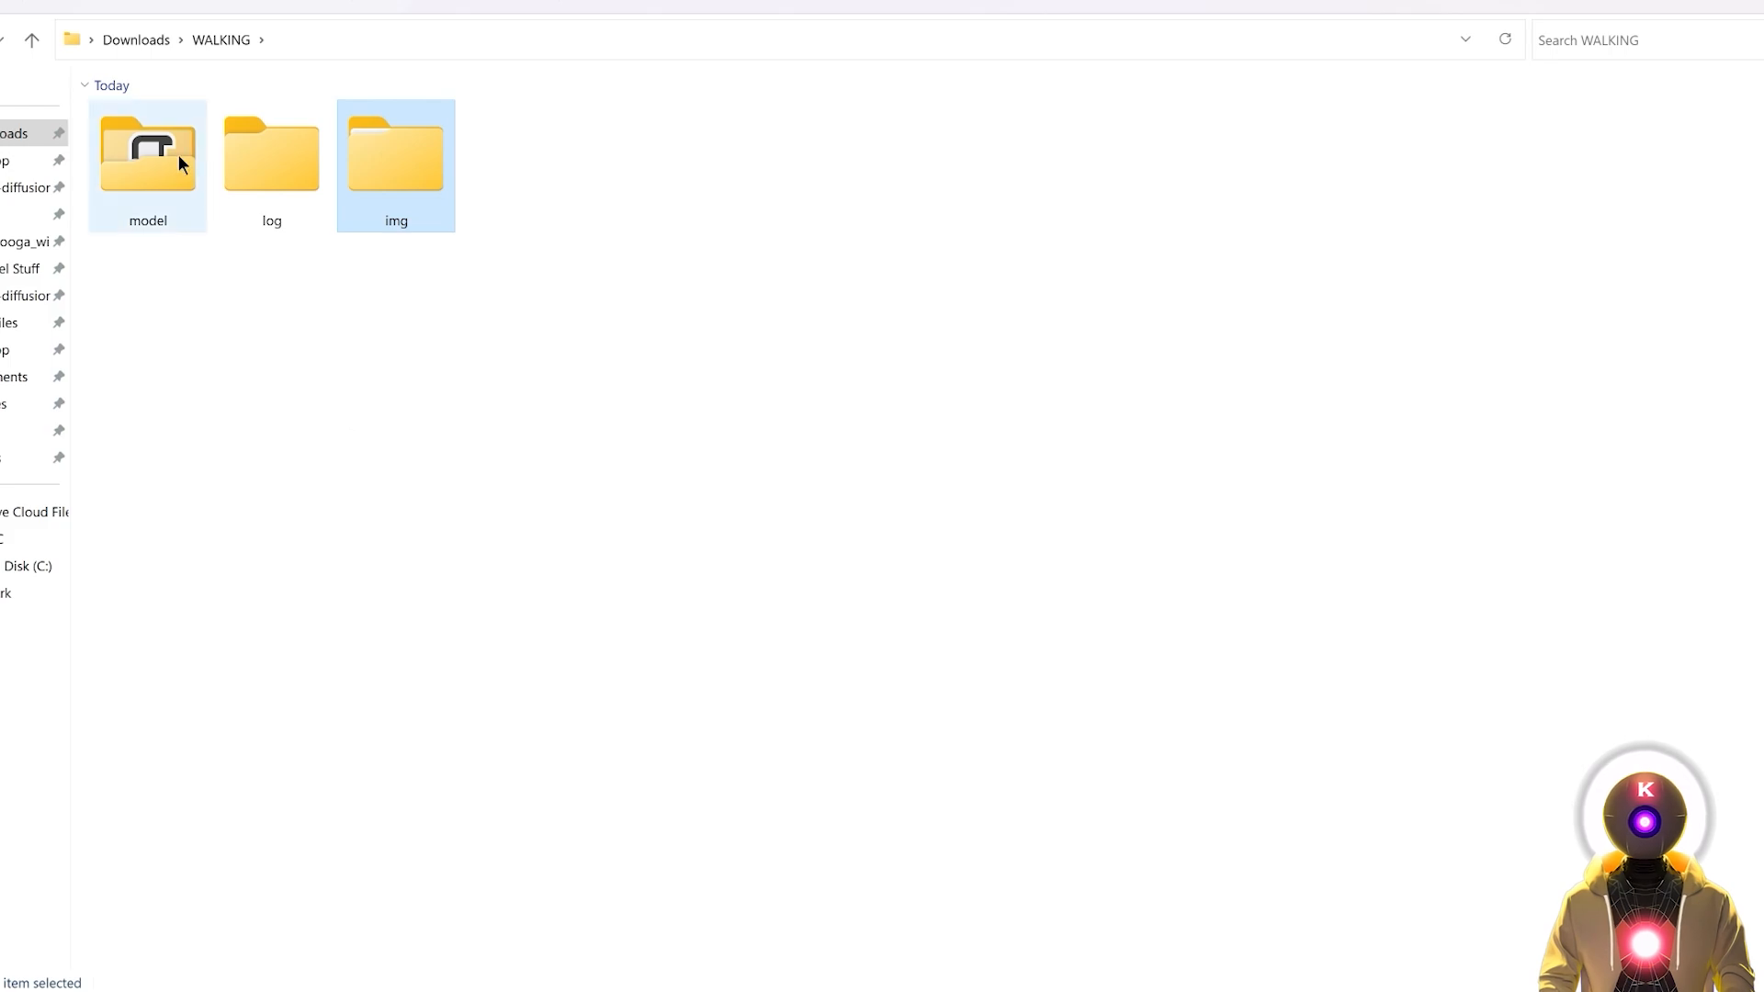
pyautogui.click(162, 157)
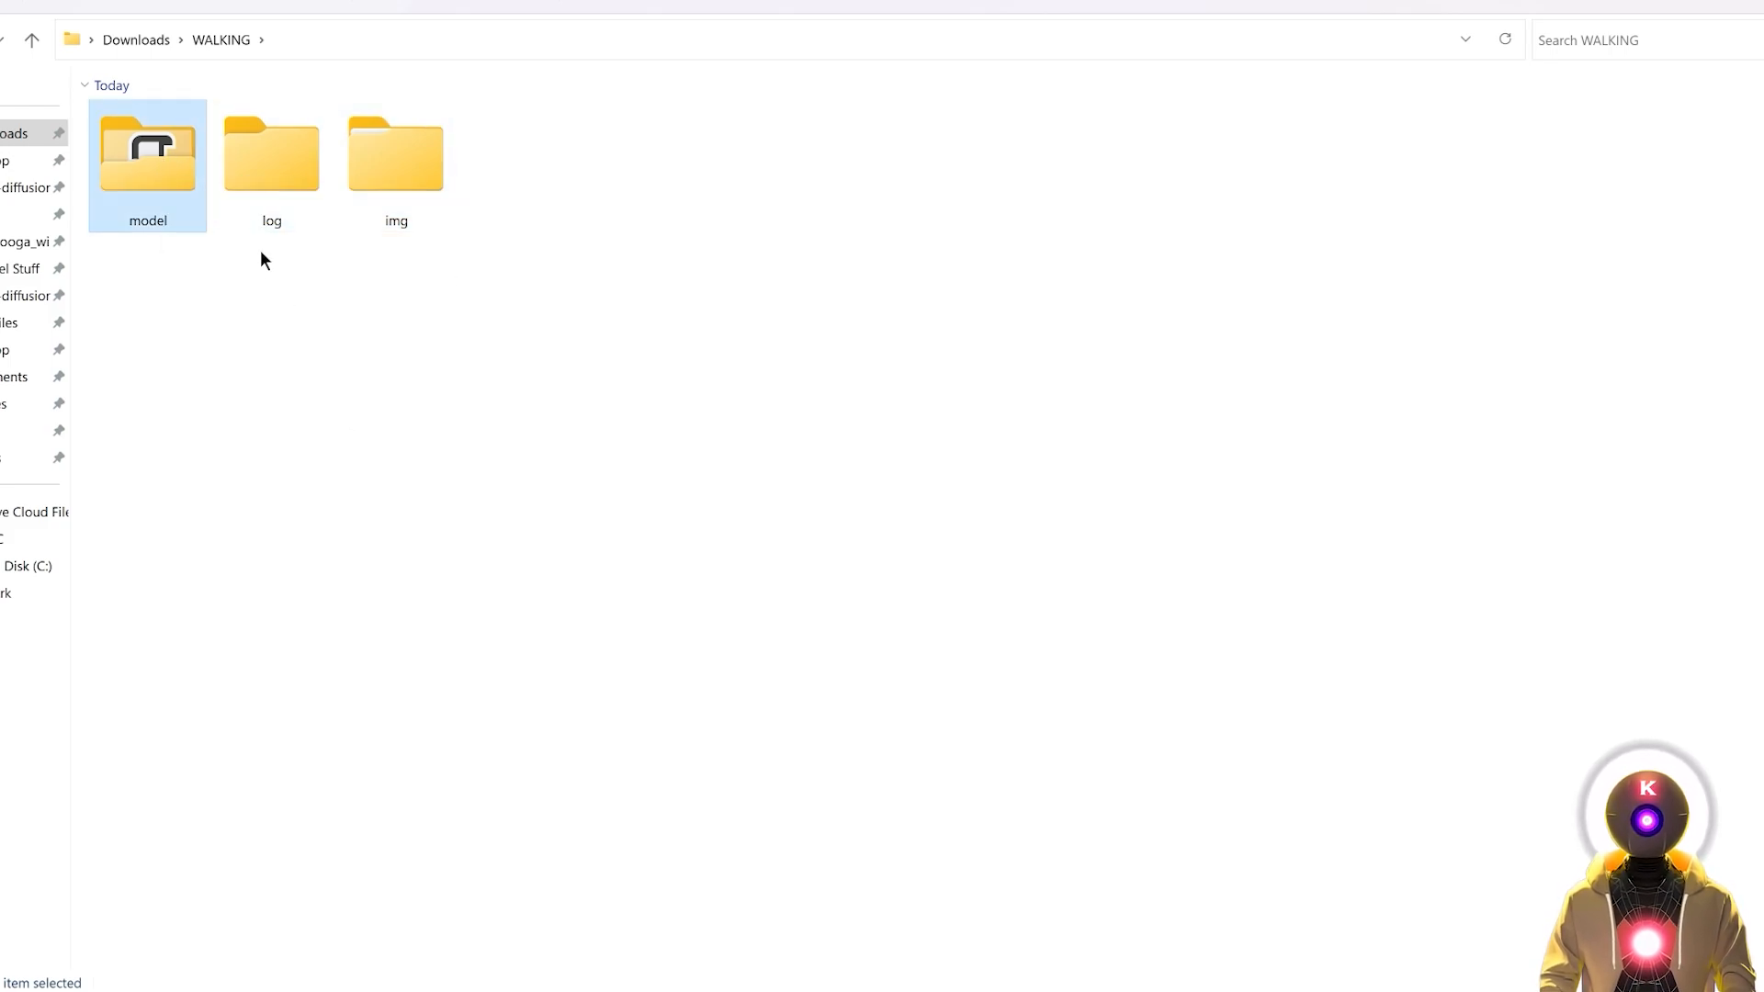
pyautogui.doubleClick(131, 181)
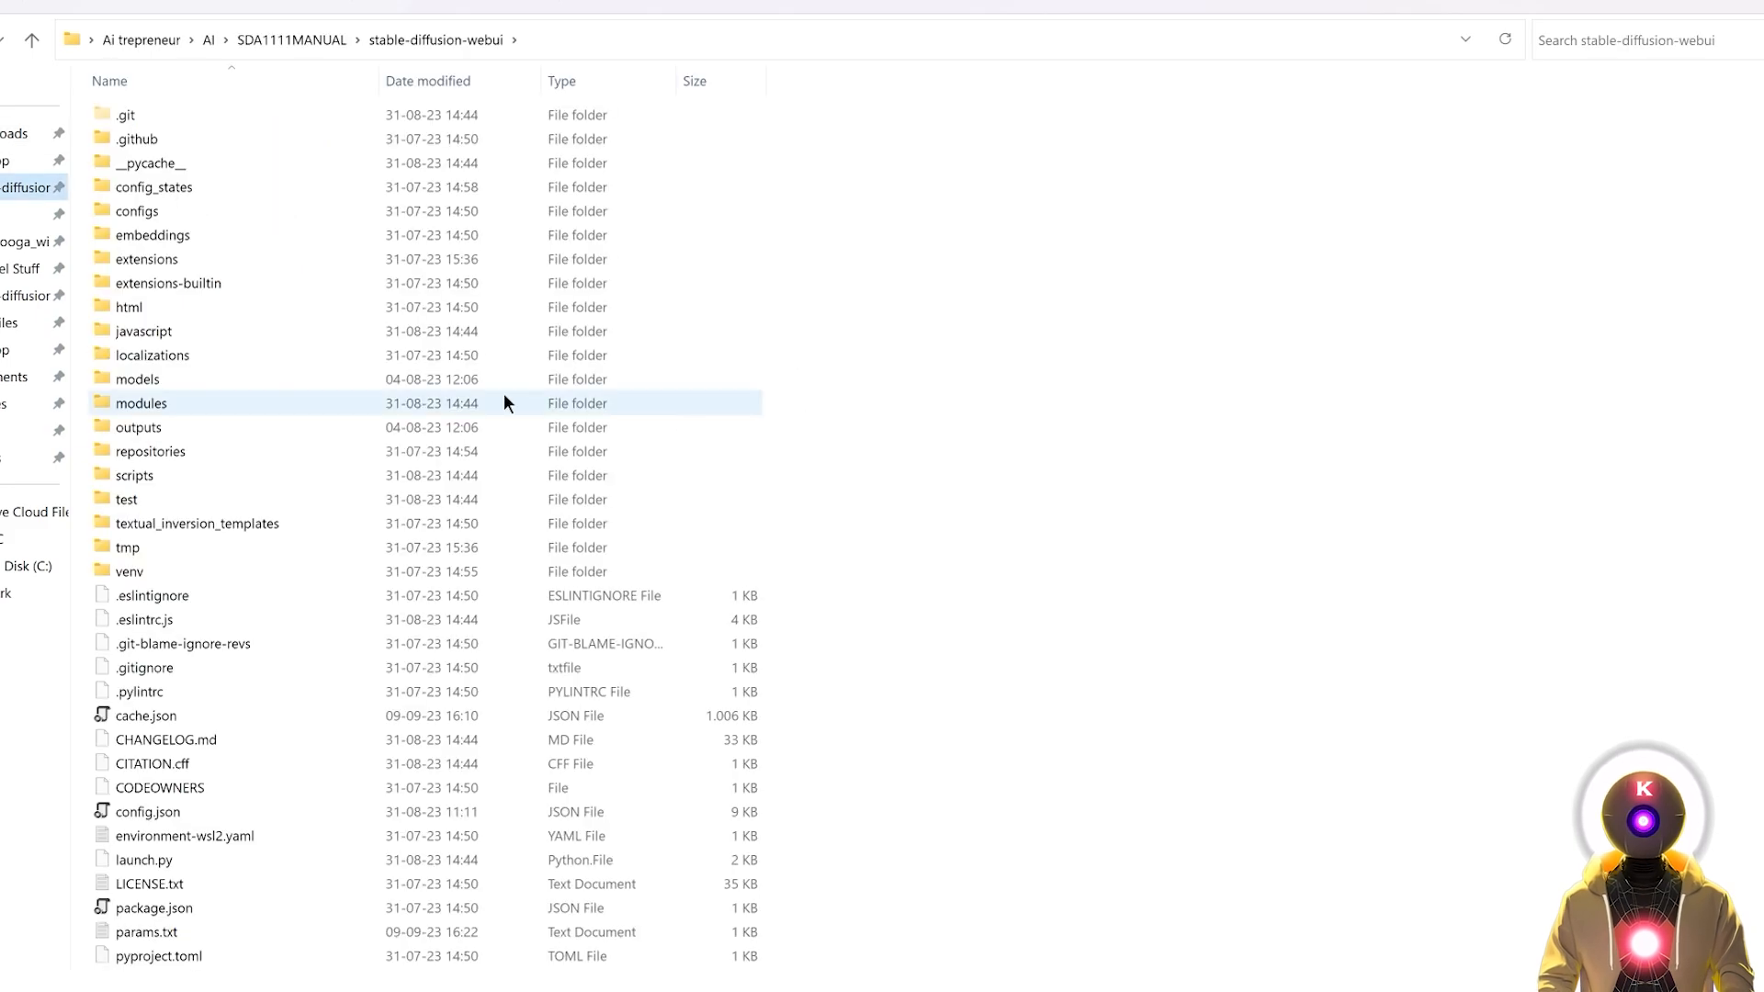
pyautogui.doubleClick(188, 382)
pyautogui.doubleClick(129, 307)
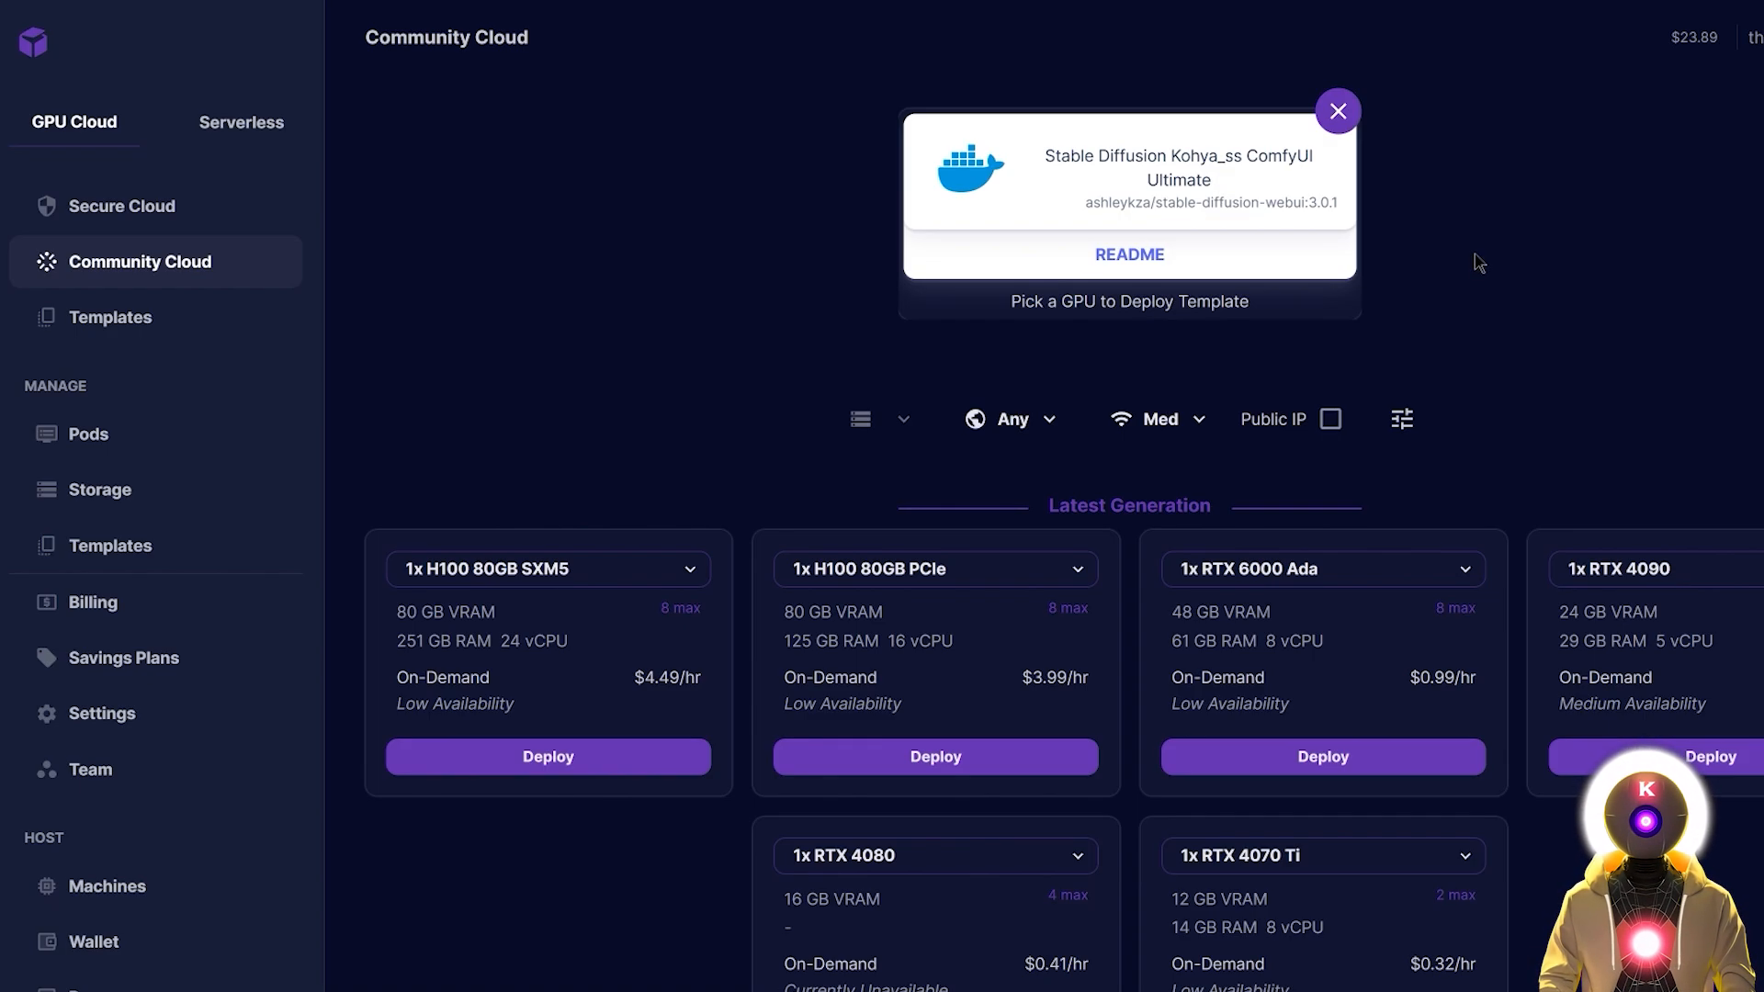
# Step: In RunPod, deploy a 1x RTX A5000 community pod with the Stable Diffusion Kohya_ss ComfyUI Ultimate template and go to its pod list
pyautogui.scroll(-10, 1474, 254)
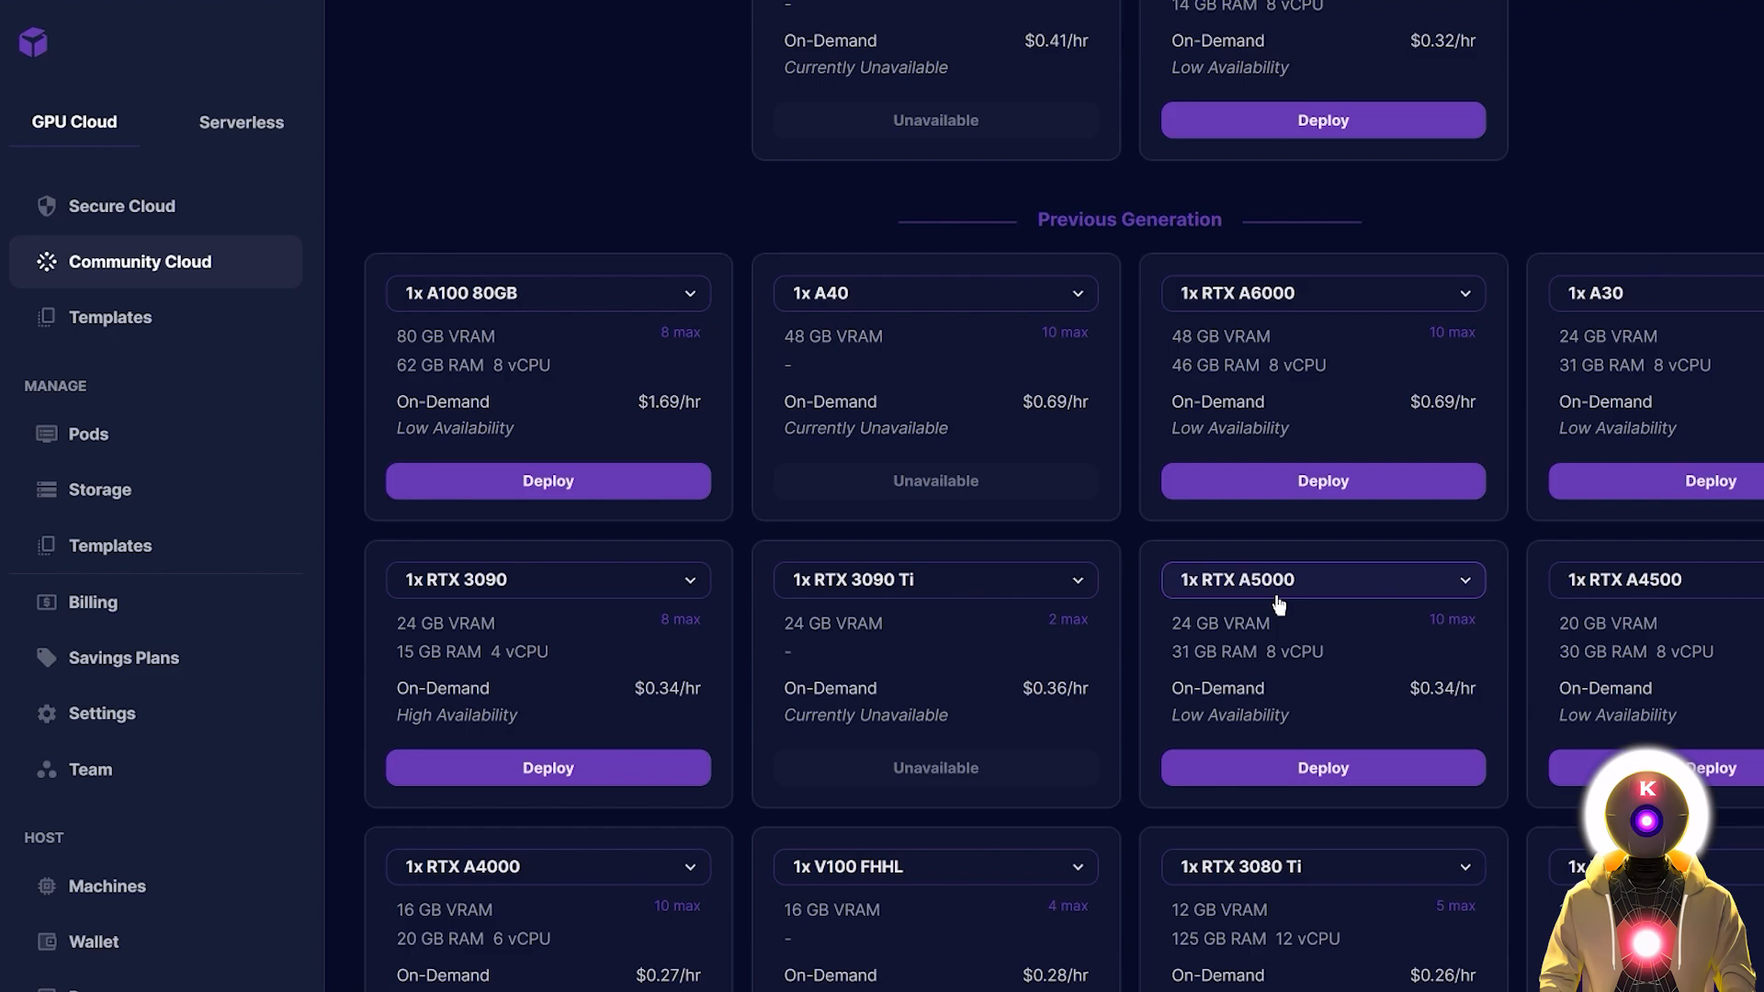
pyautogui.click(1323, 772)
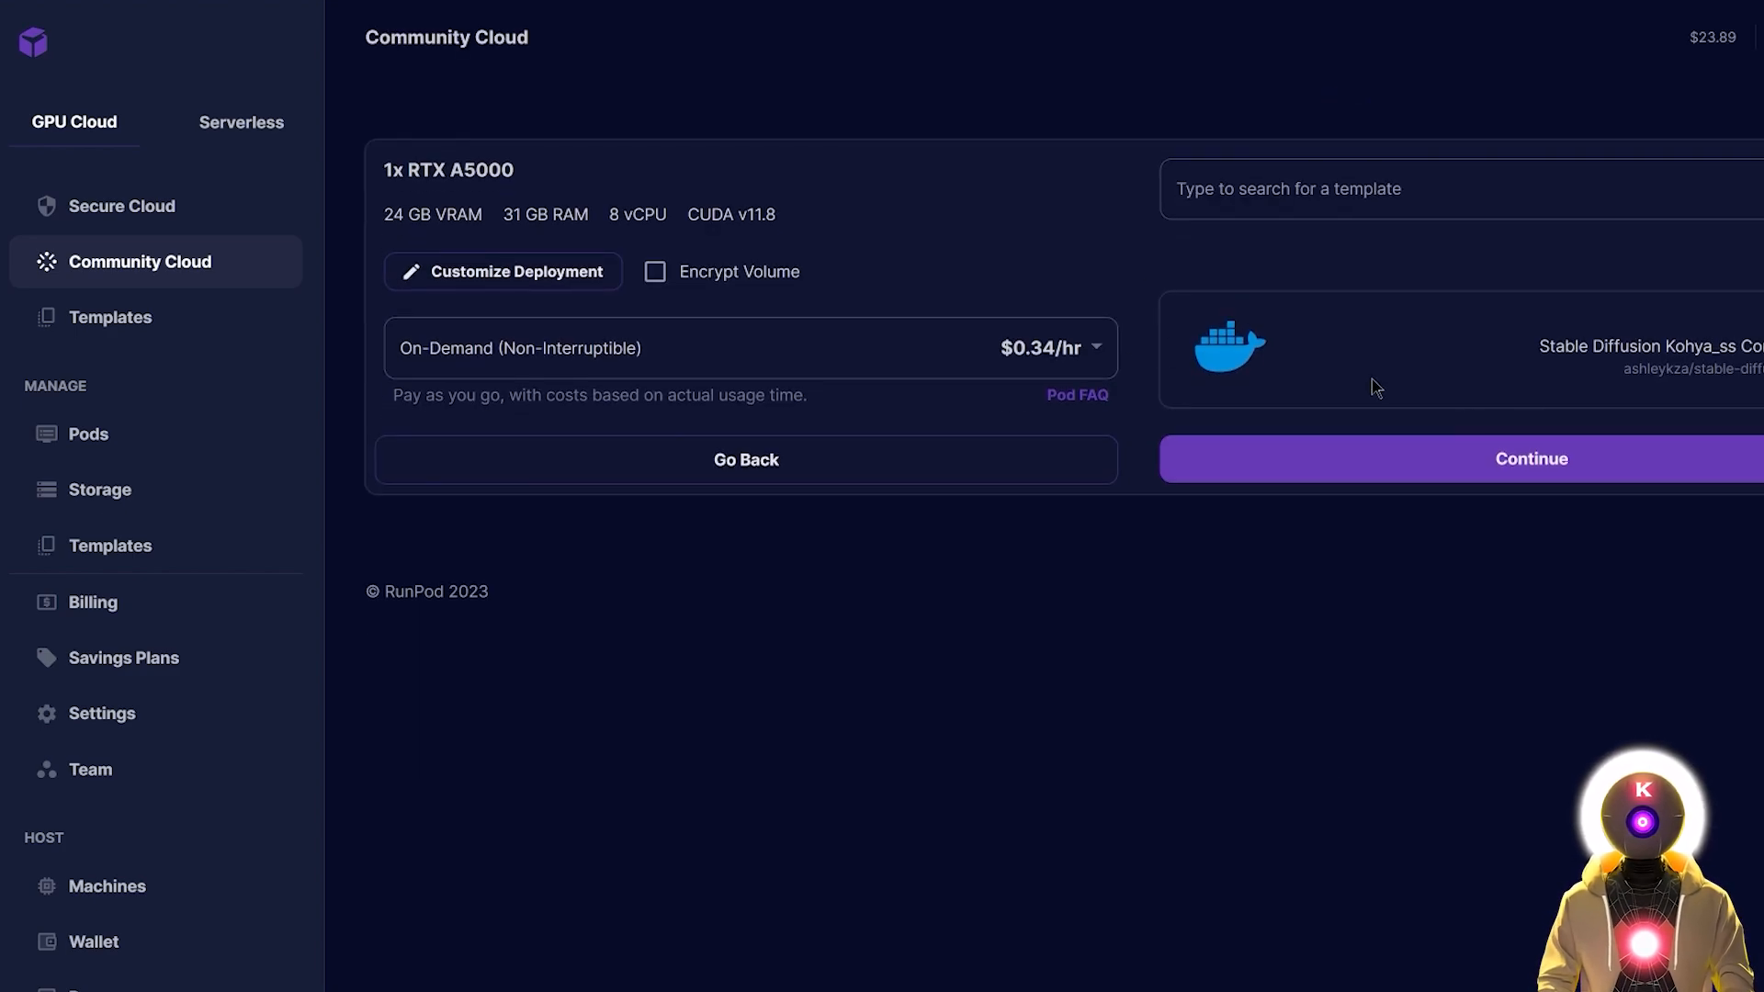
pyautogui.click(1500, 457)
pyautogui.click(1532, 495)
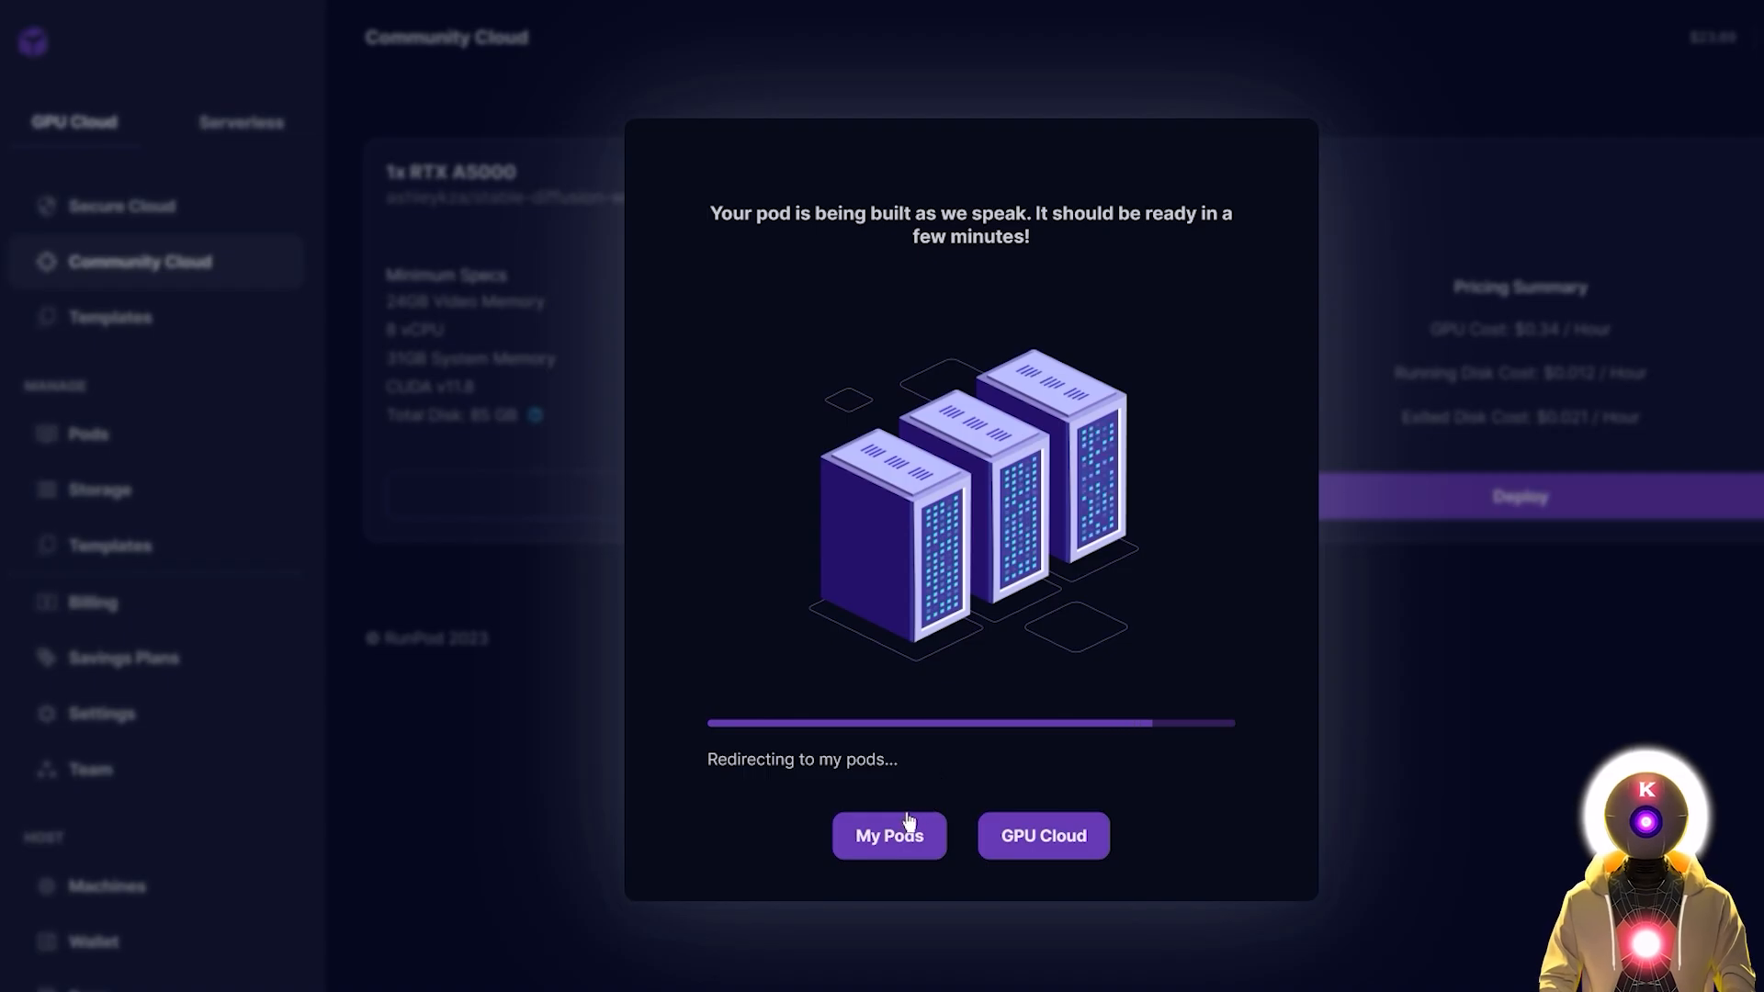
pyautogui.click(901, 819)
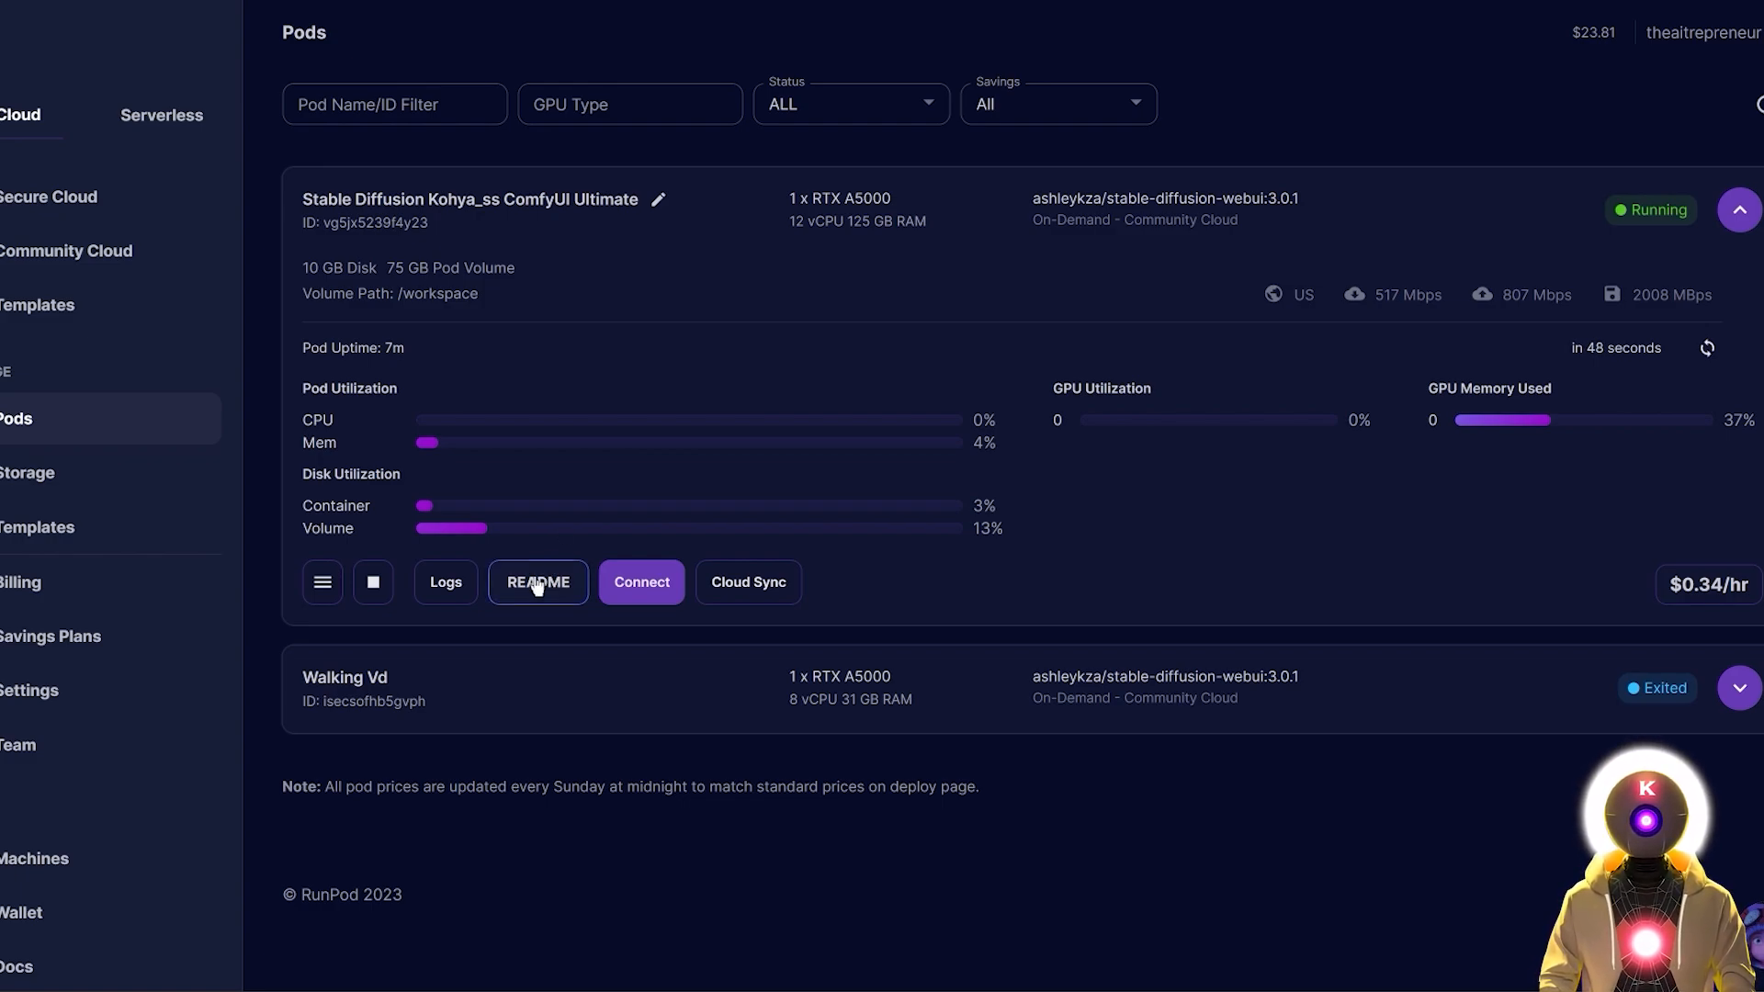
# Step: Consult the running pod's README and connect to its HTTP service on port 8000
pyautogui.click(538, 582)
pyautogui.scroll(-1, 704, 476)
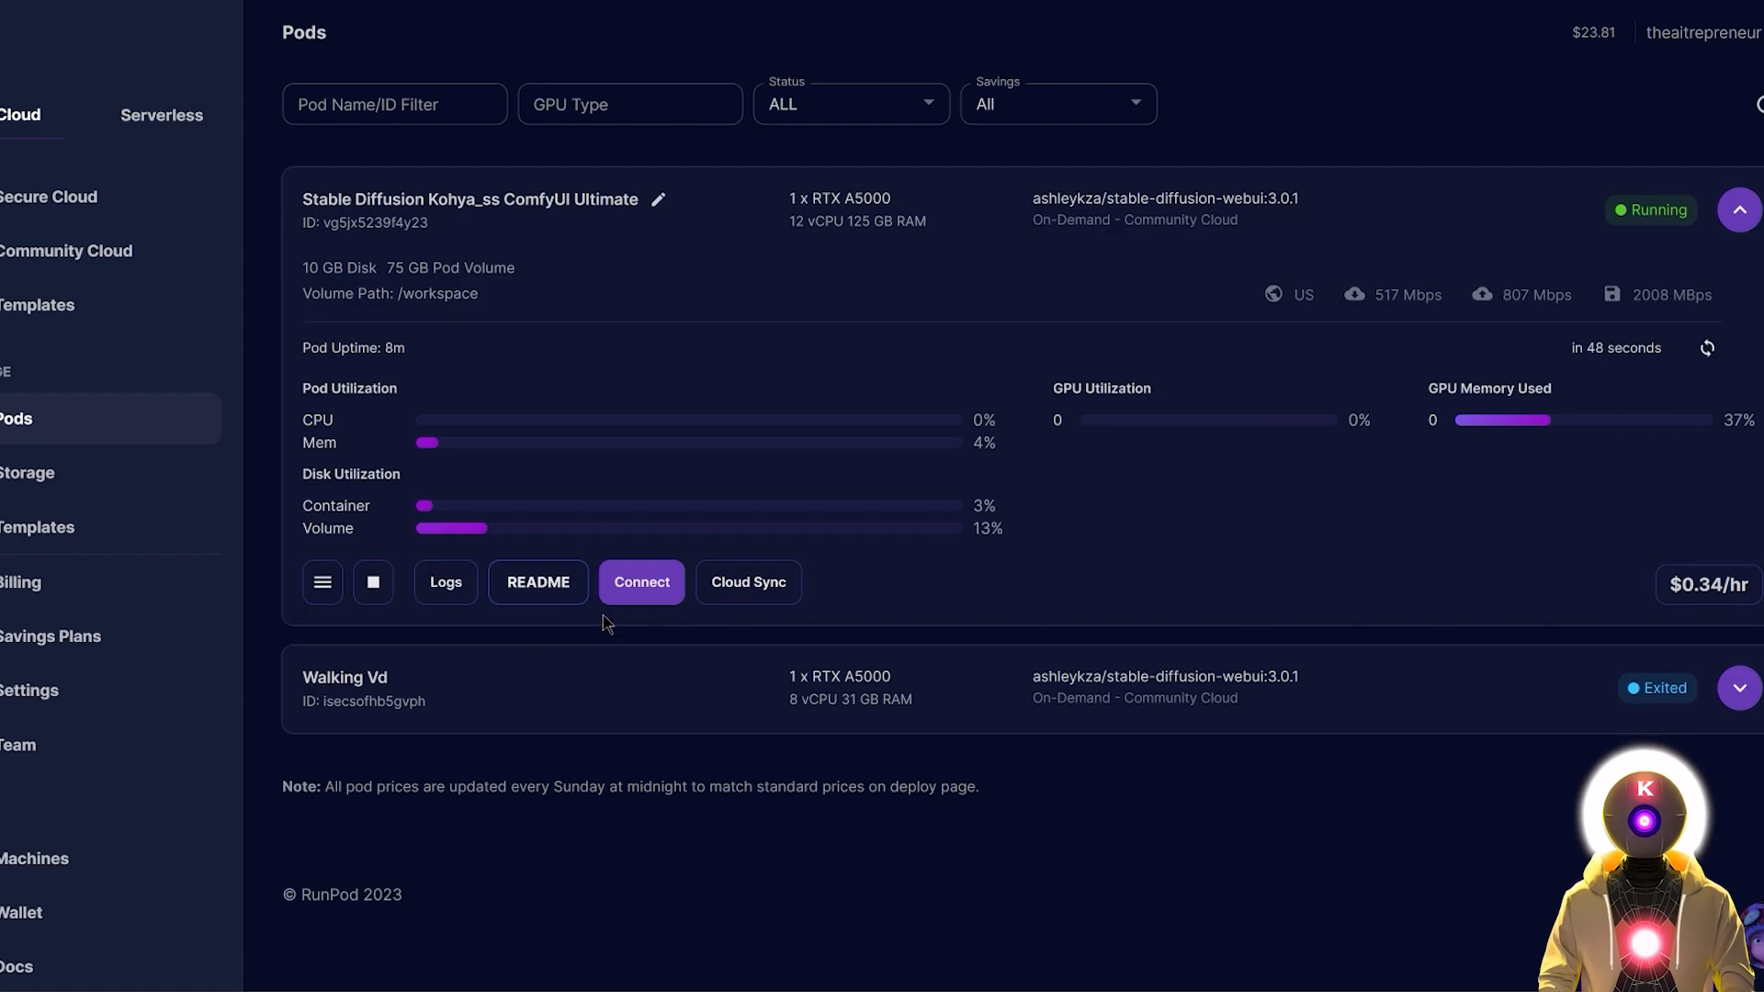
pyautogui.click(634, 592)
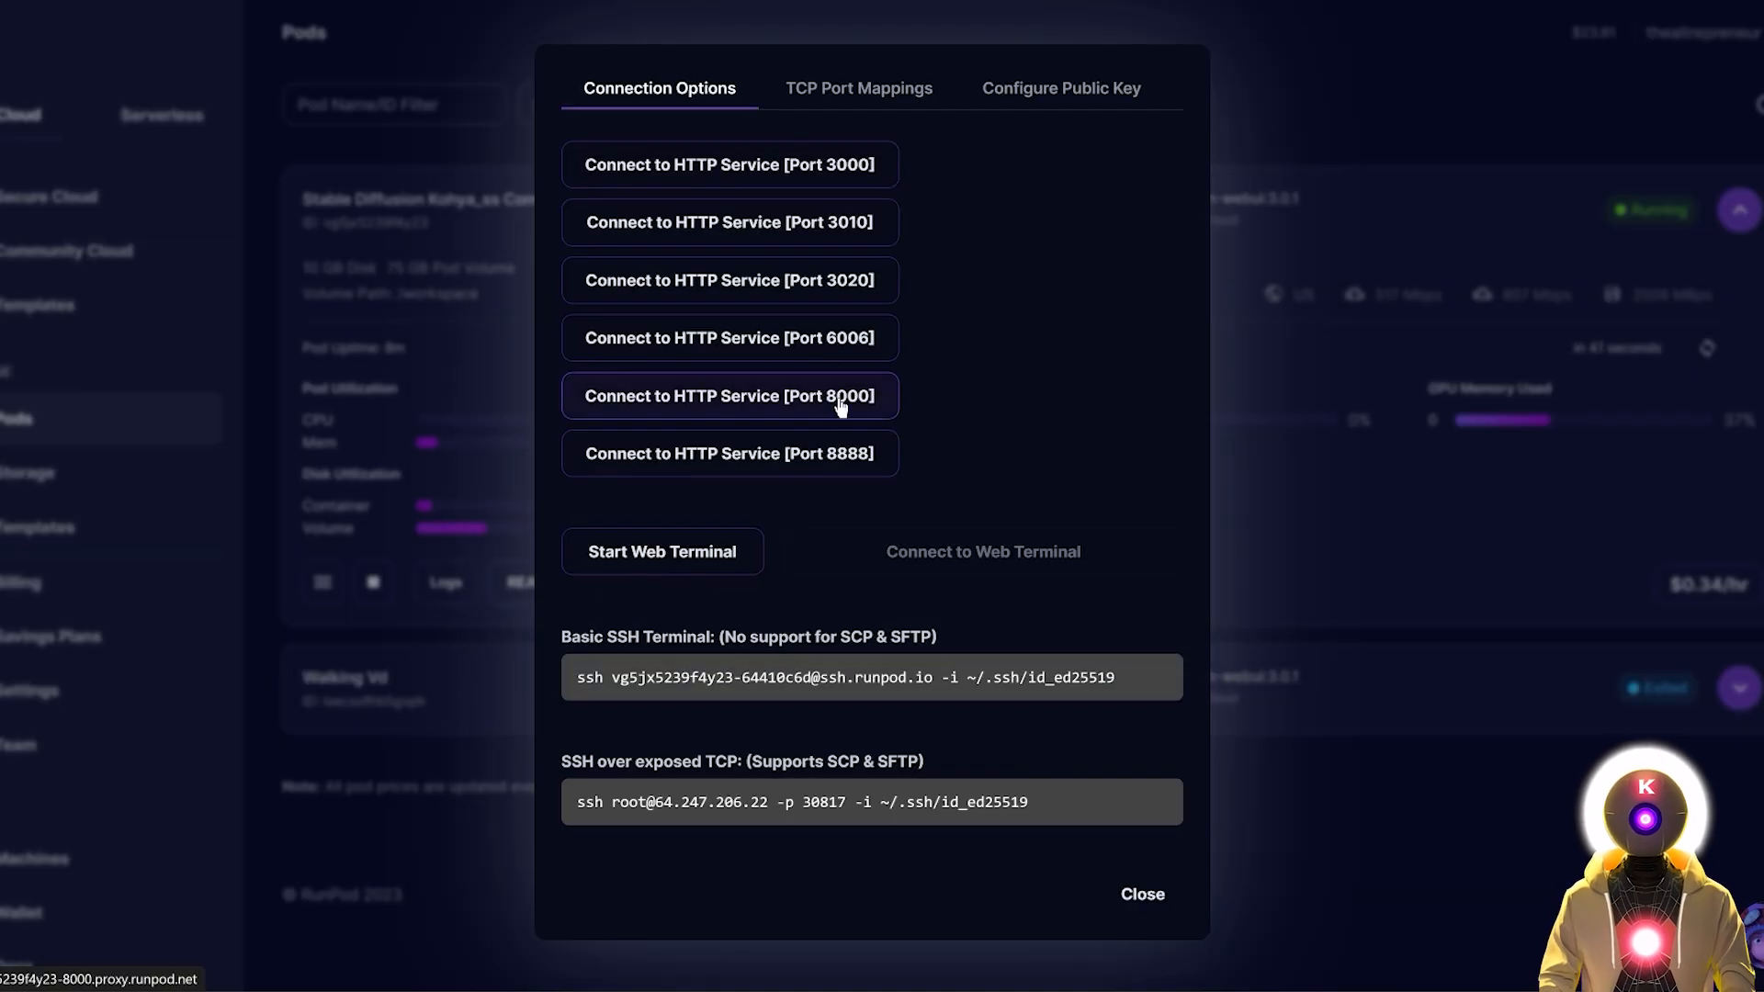
pyautogui.click(840, 404)
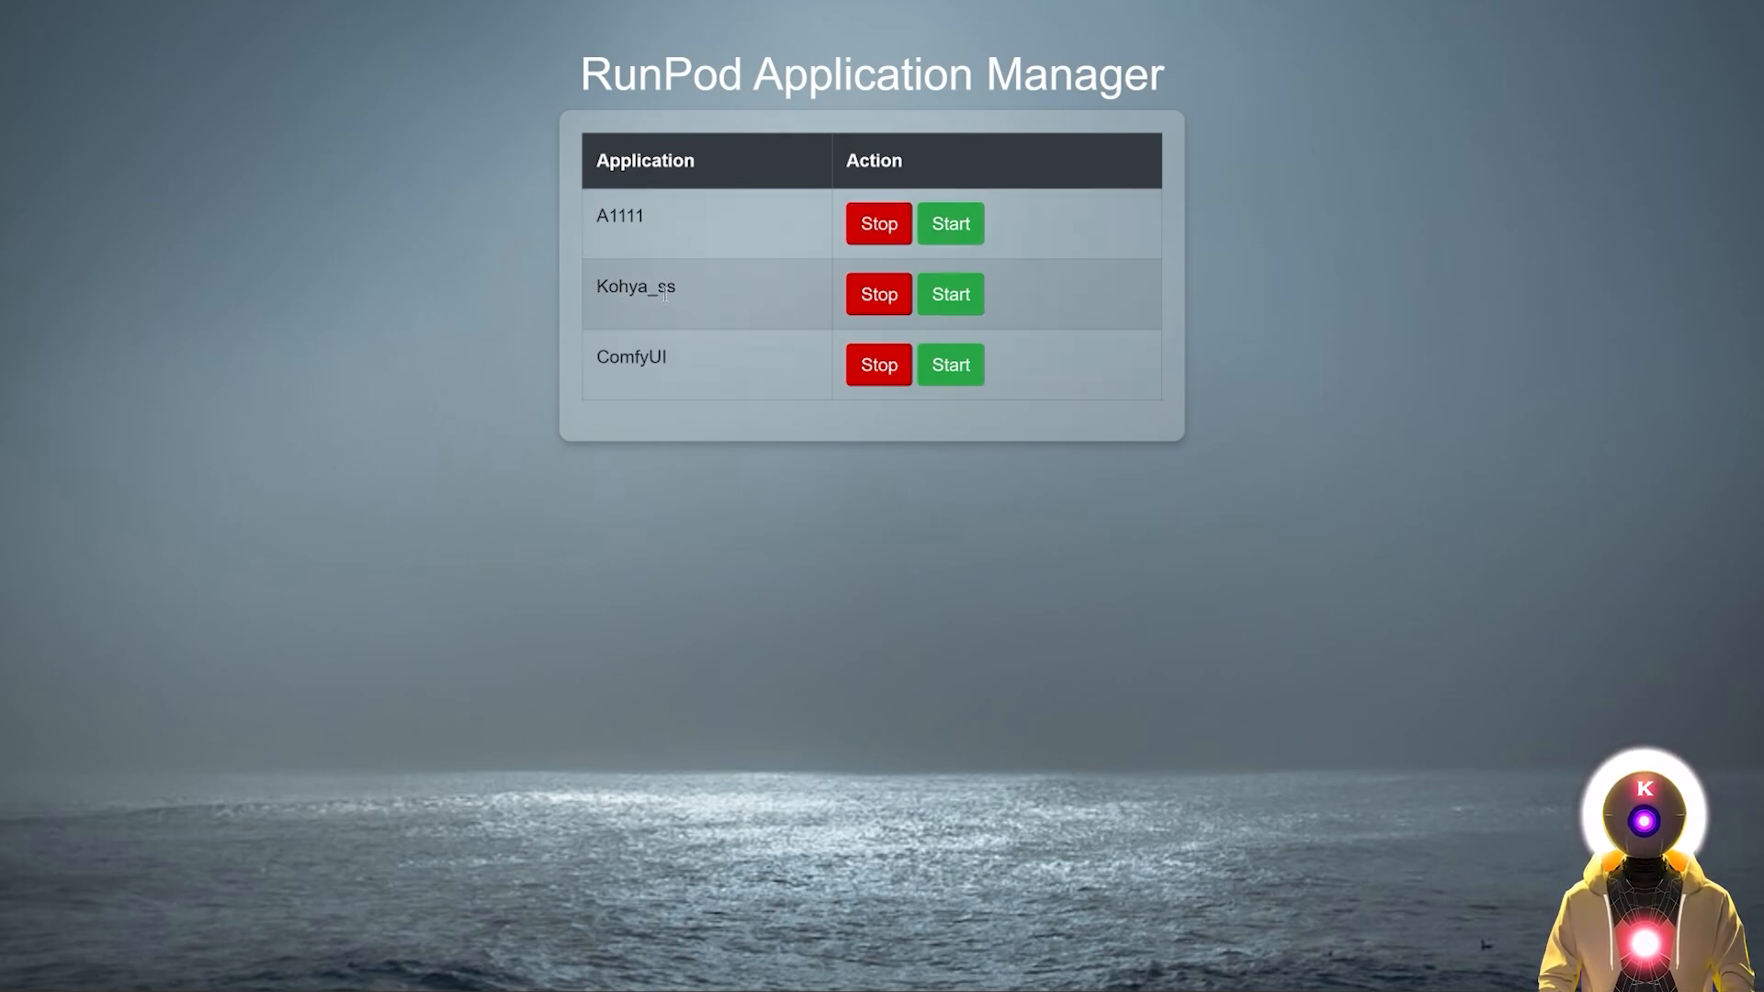
# Step: Stop A1111 and ComfyUI in the RunPod Application Manager, acknowledging both messages
pyautogui.click(877, 223)
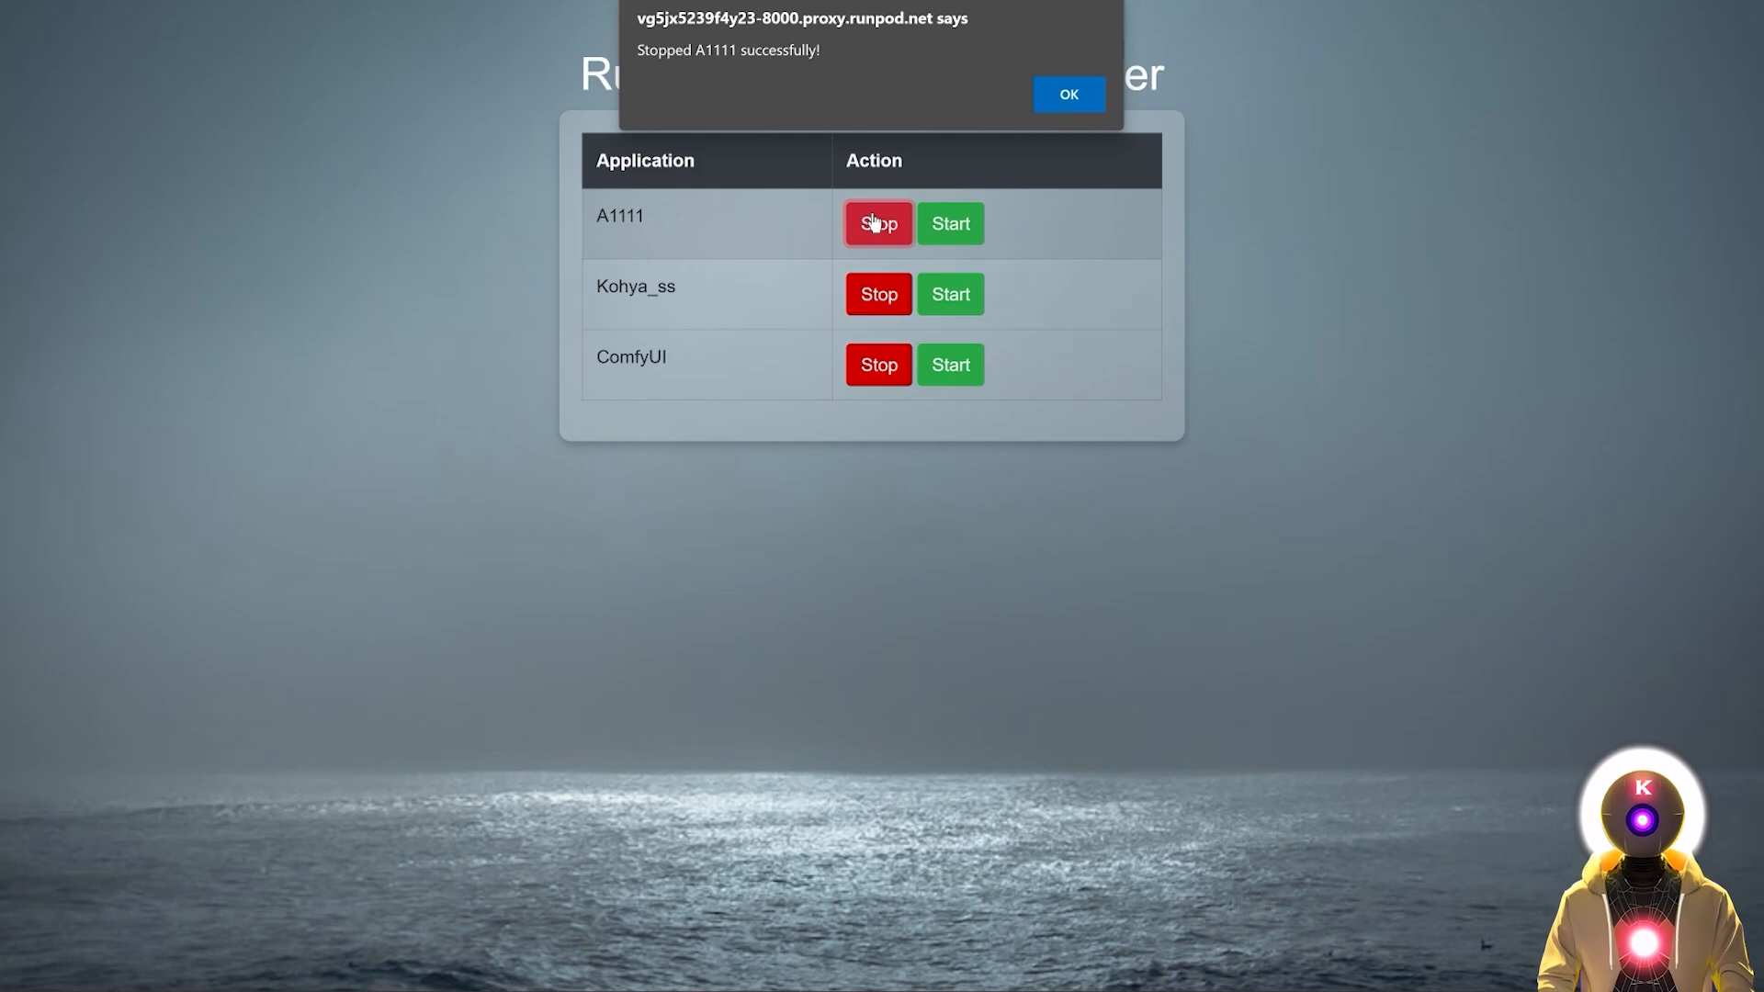
pyautogui.click(1066, 95)
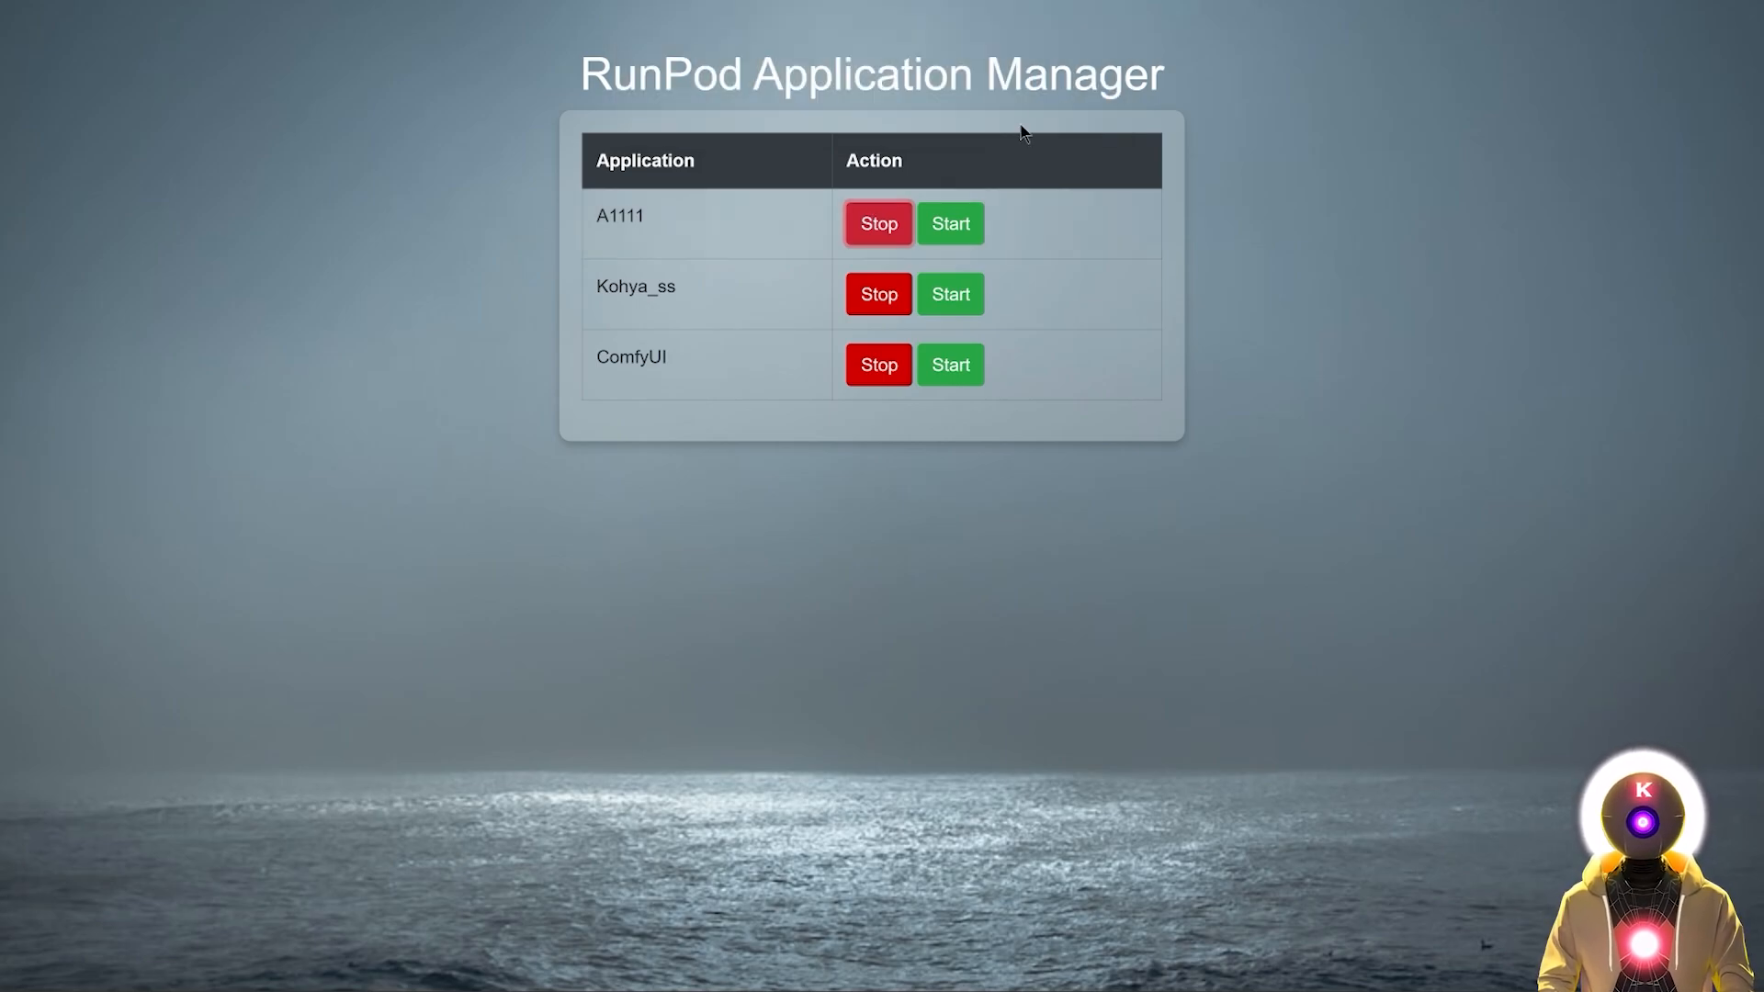
pyautogui.click(881, 364)
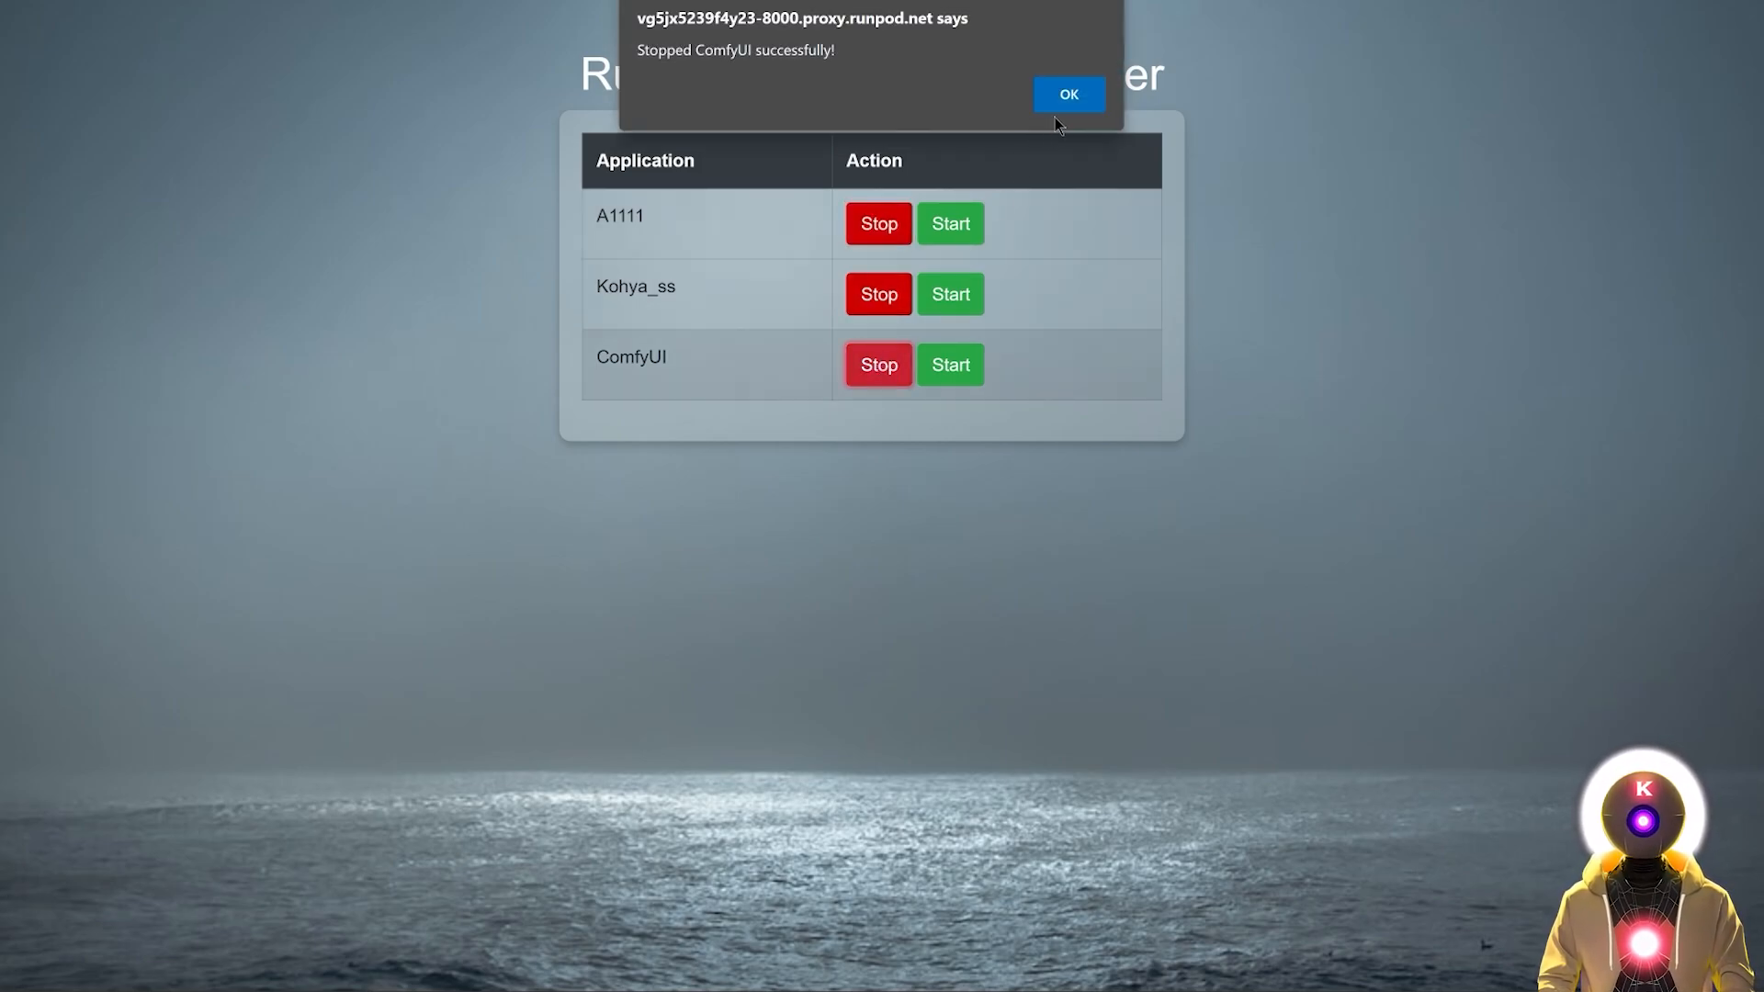
pyautogui.click(1070, 94)
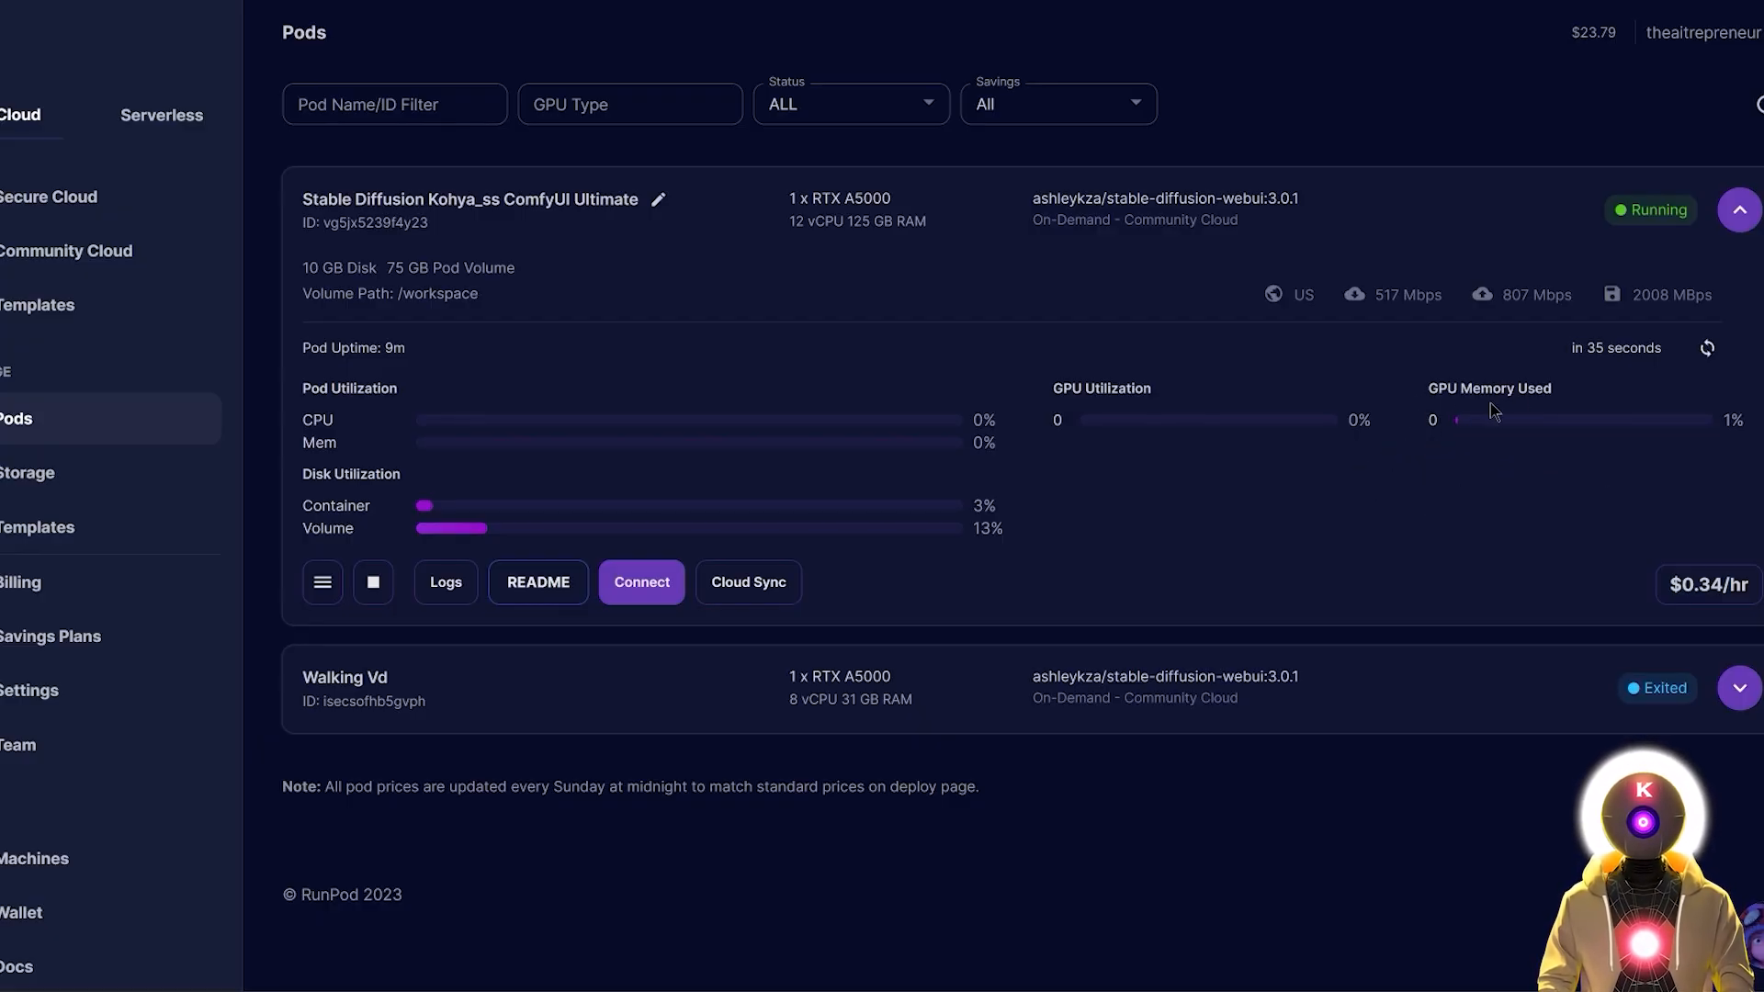
# Step: Connect to the running pod's HTTP service on port 3010
pyautogui.click(641, 584)
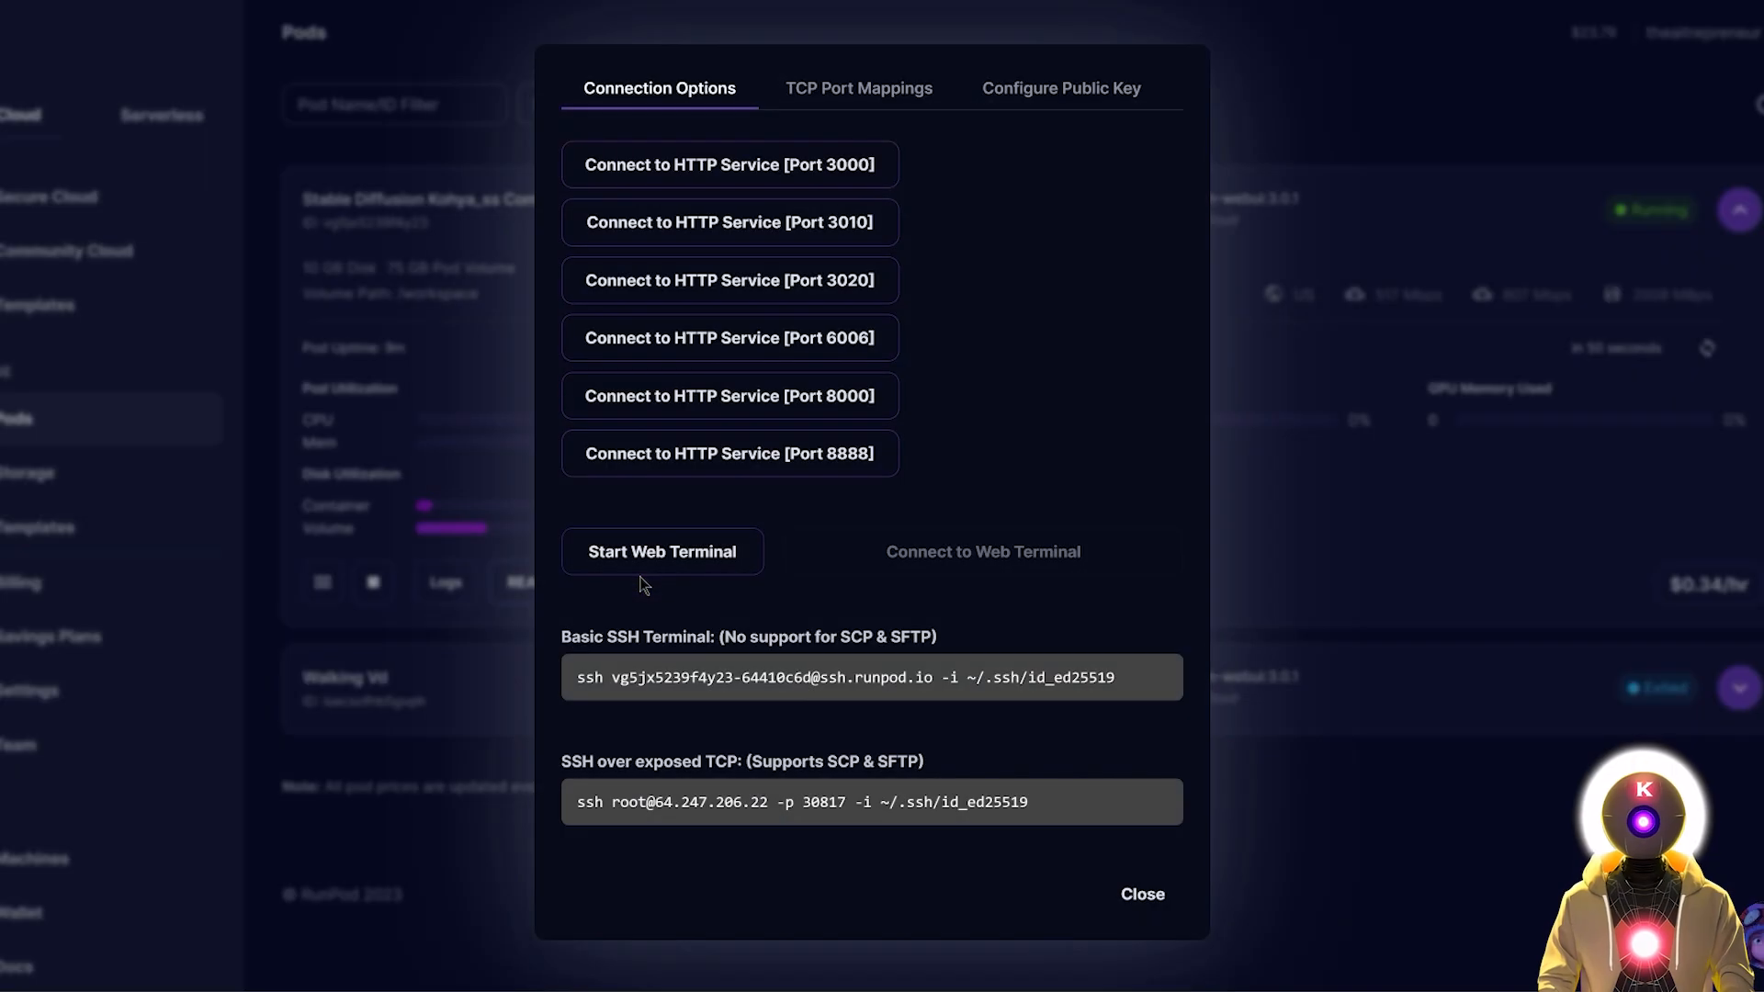
pyautogui.click(834, 225)
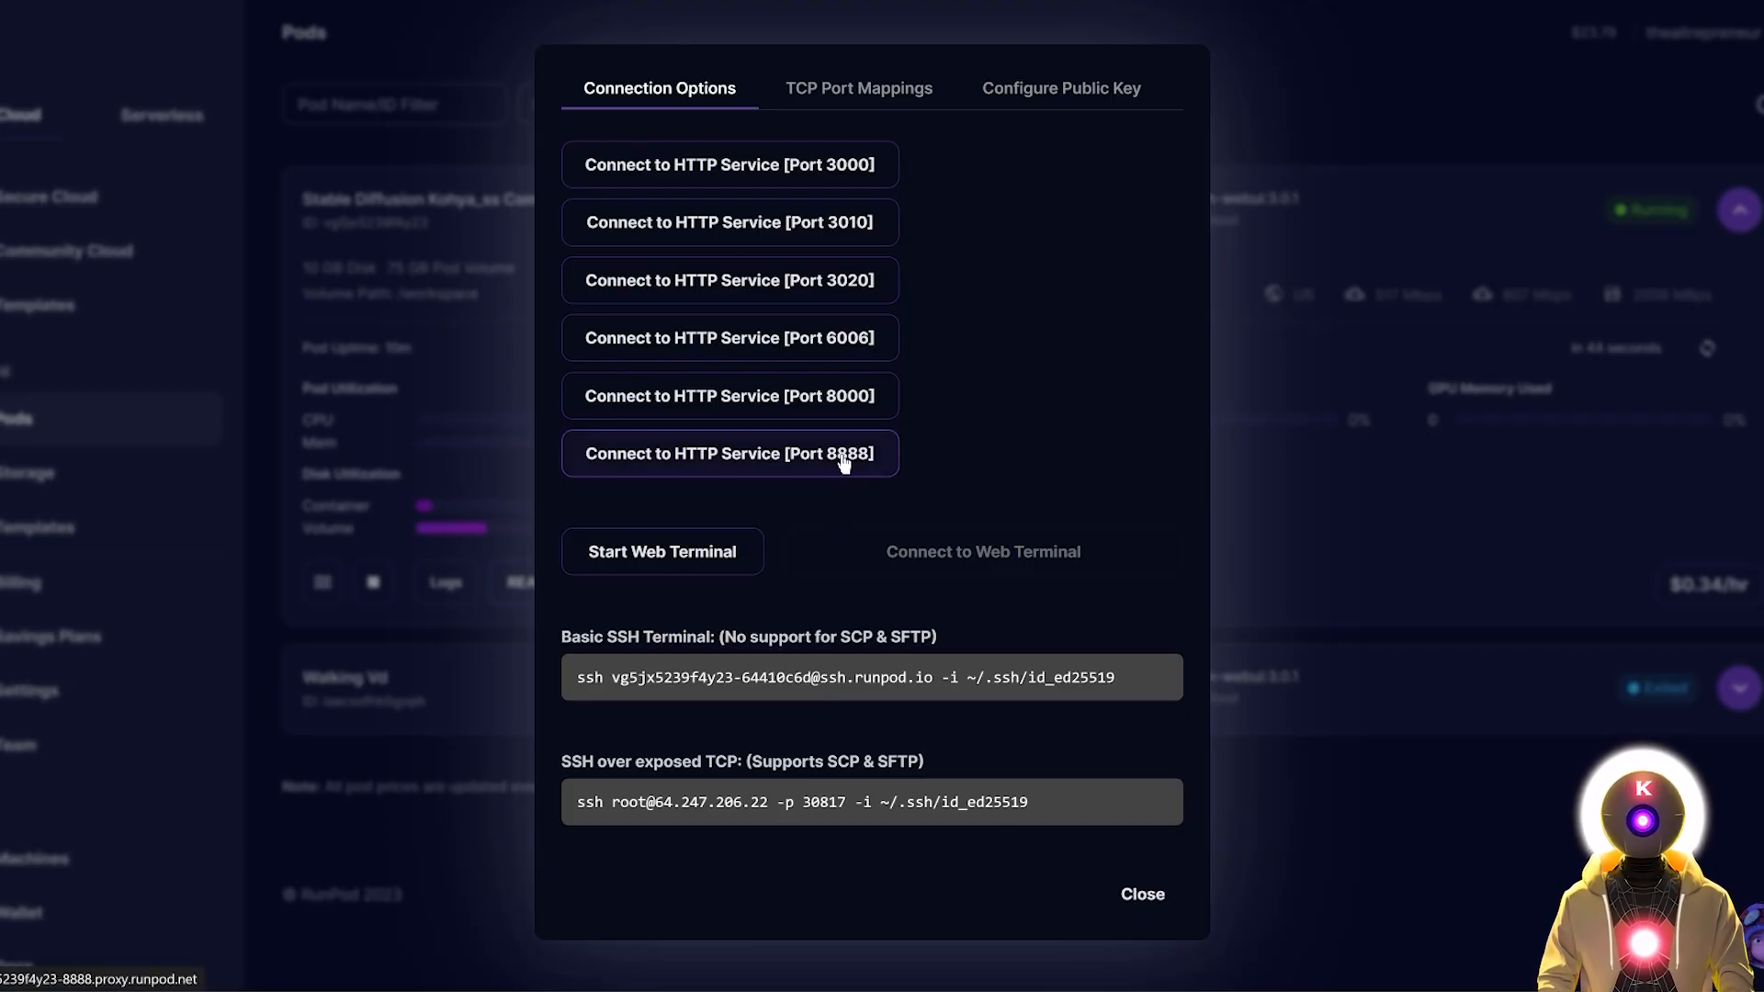
# Step: Connect to the pod's HTTP service on port 8888 and log in by pasting the password
pyautogui.click(843, 462)
pyautogui.click(894, 124)
pyautogui.hotkey('ctrl', 'v')
pyautogui.click(996, 123)
pyautogui.press('Return')
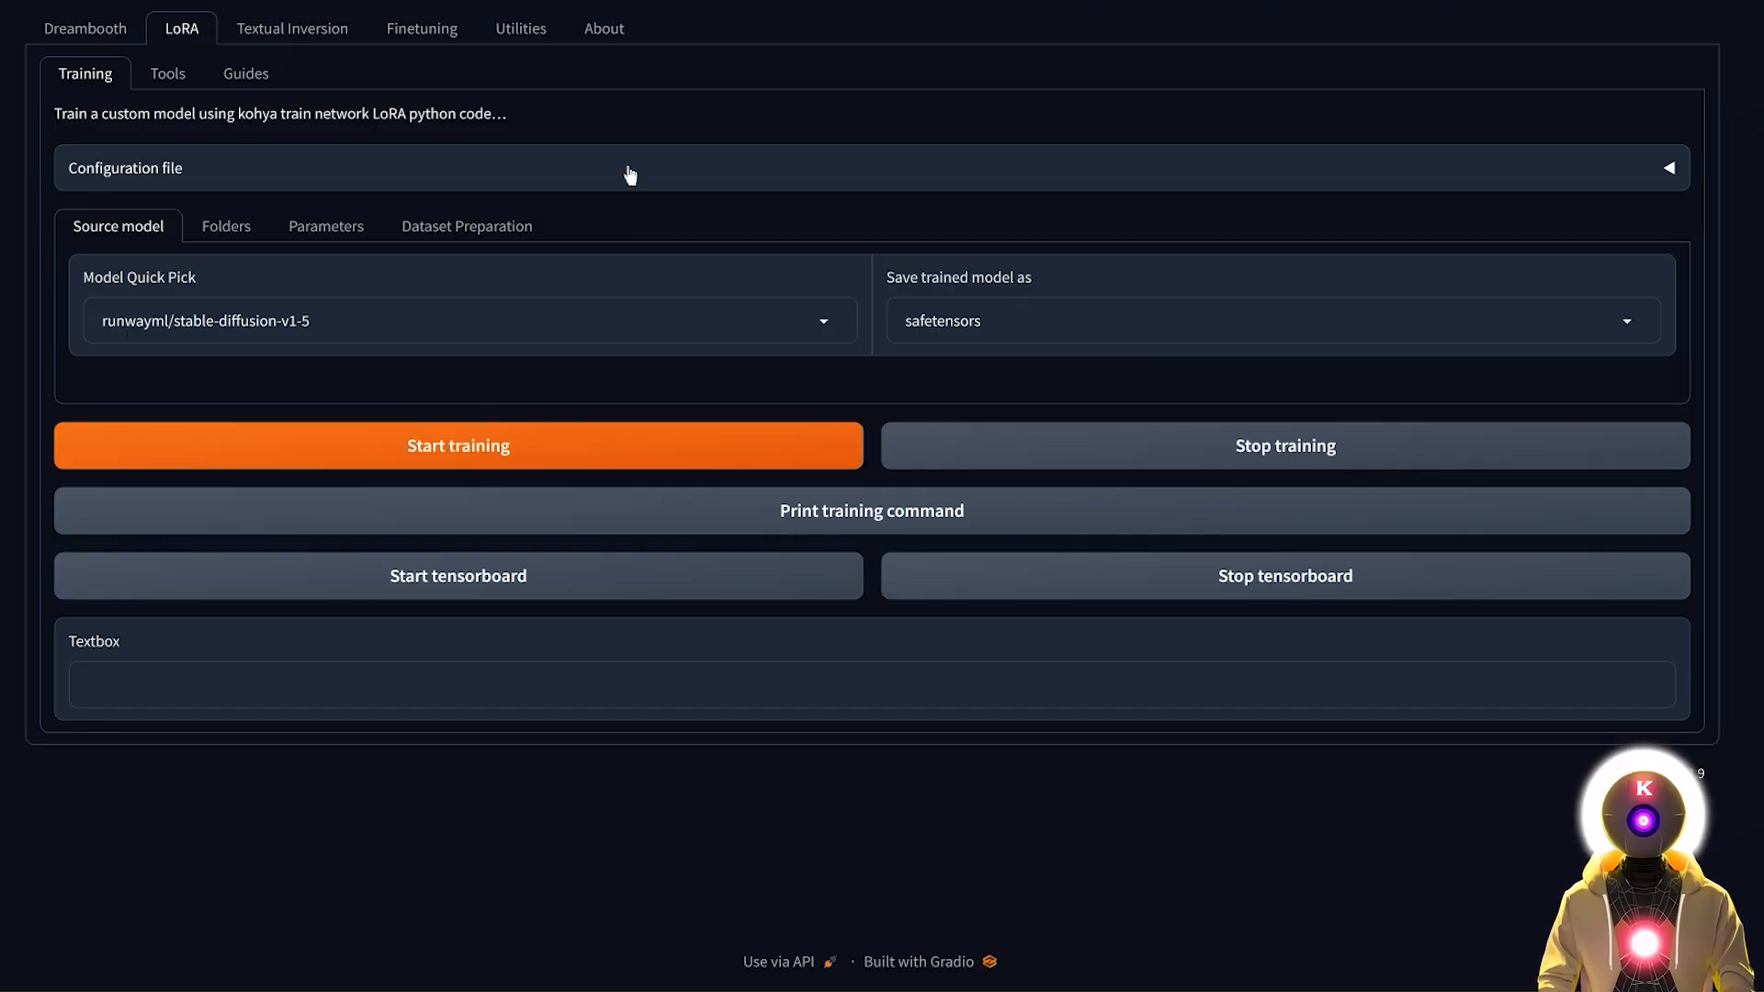
pyautogui.click(630, 175)
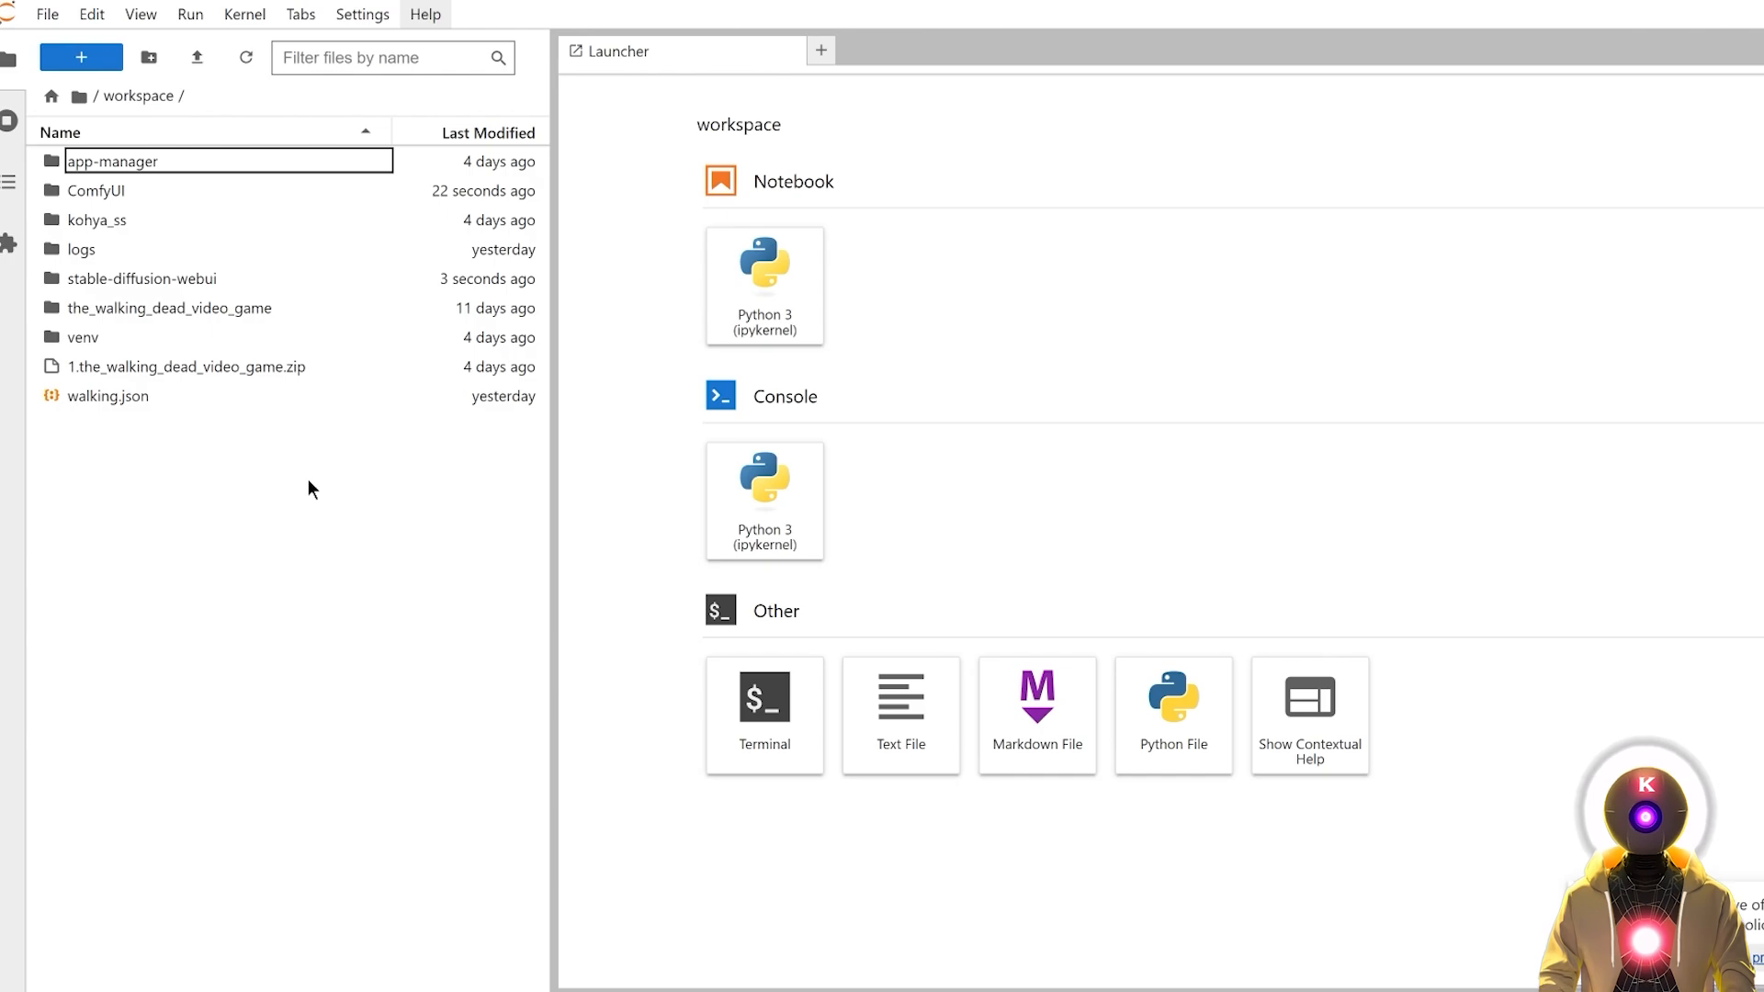
# Step: Copy all the .safetensors files, from 000001 through the unnumbered final one, in the_walking_dead_video_game's model folder
pyautogui.doubleClick(195, 305)
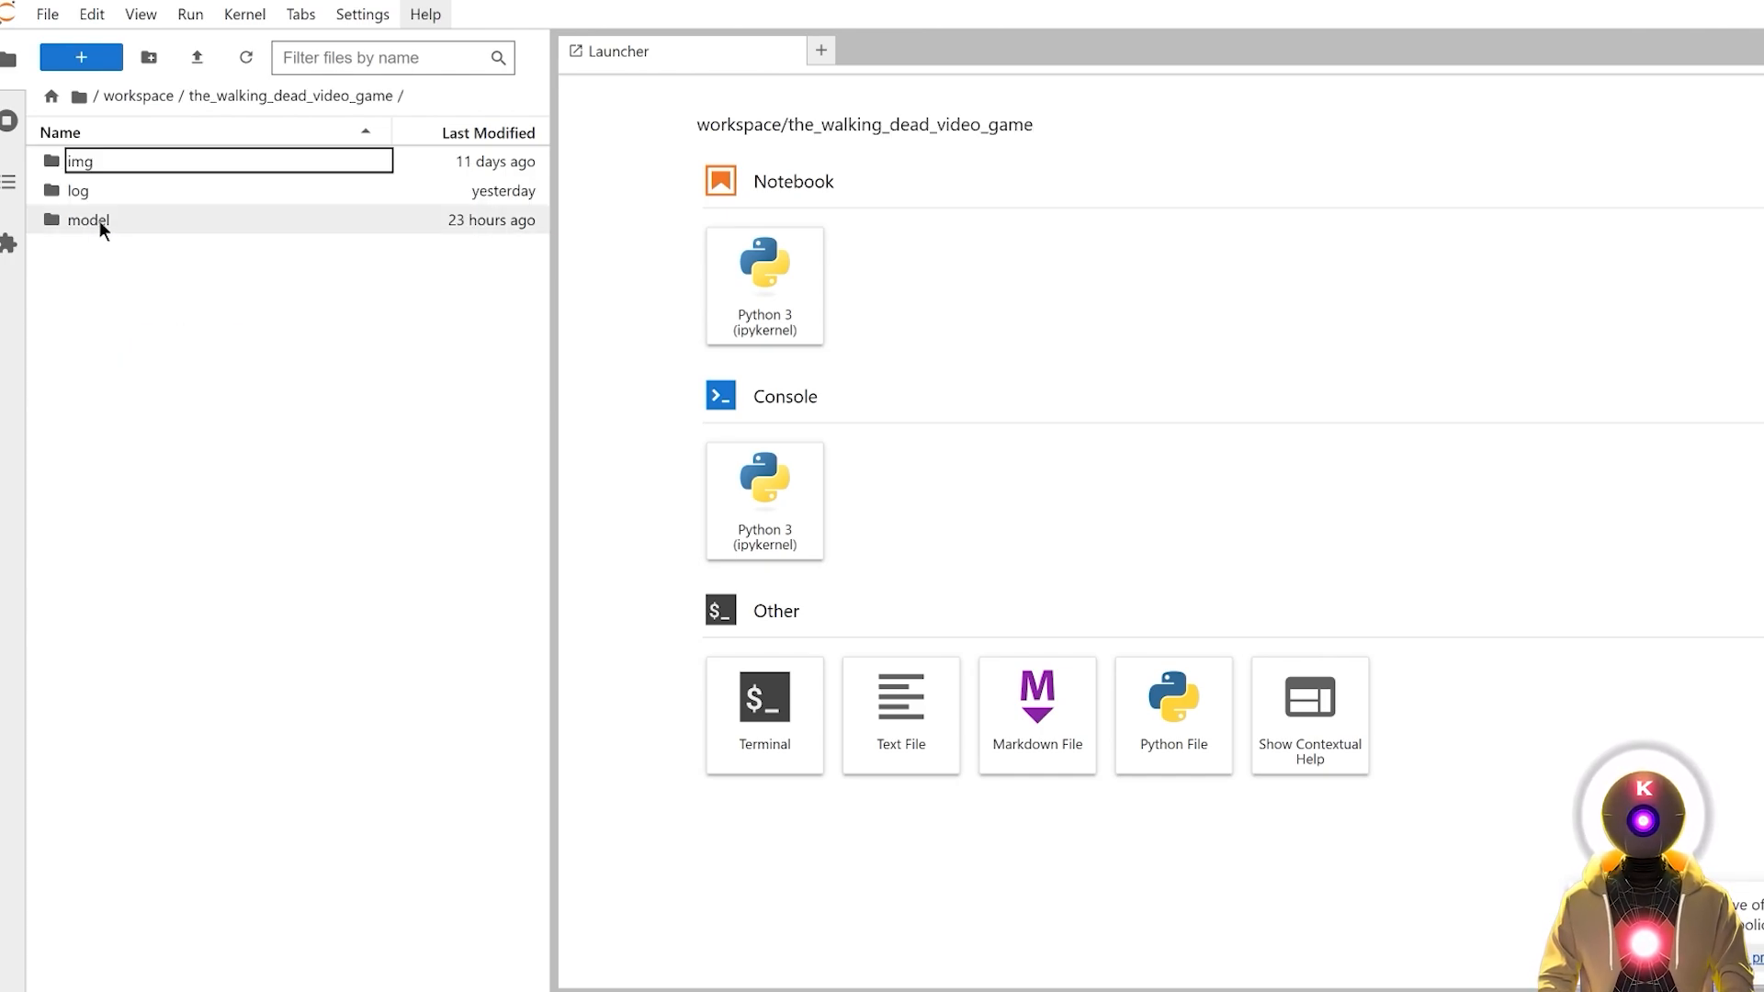
pyautogui.doubleClick(100, 221)
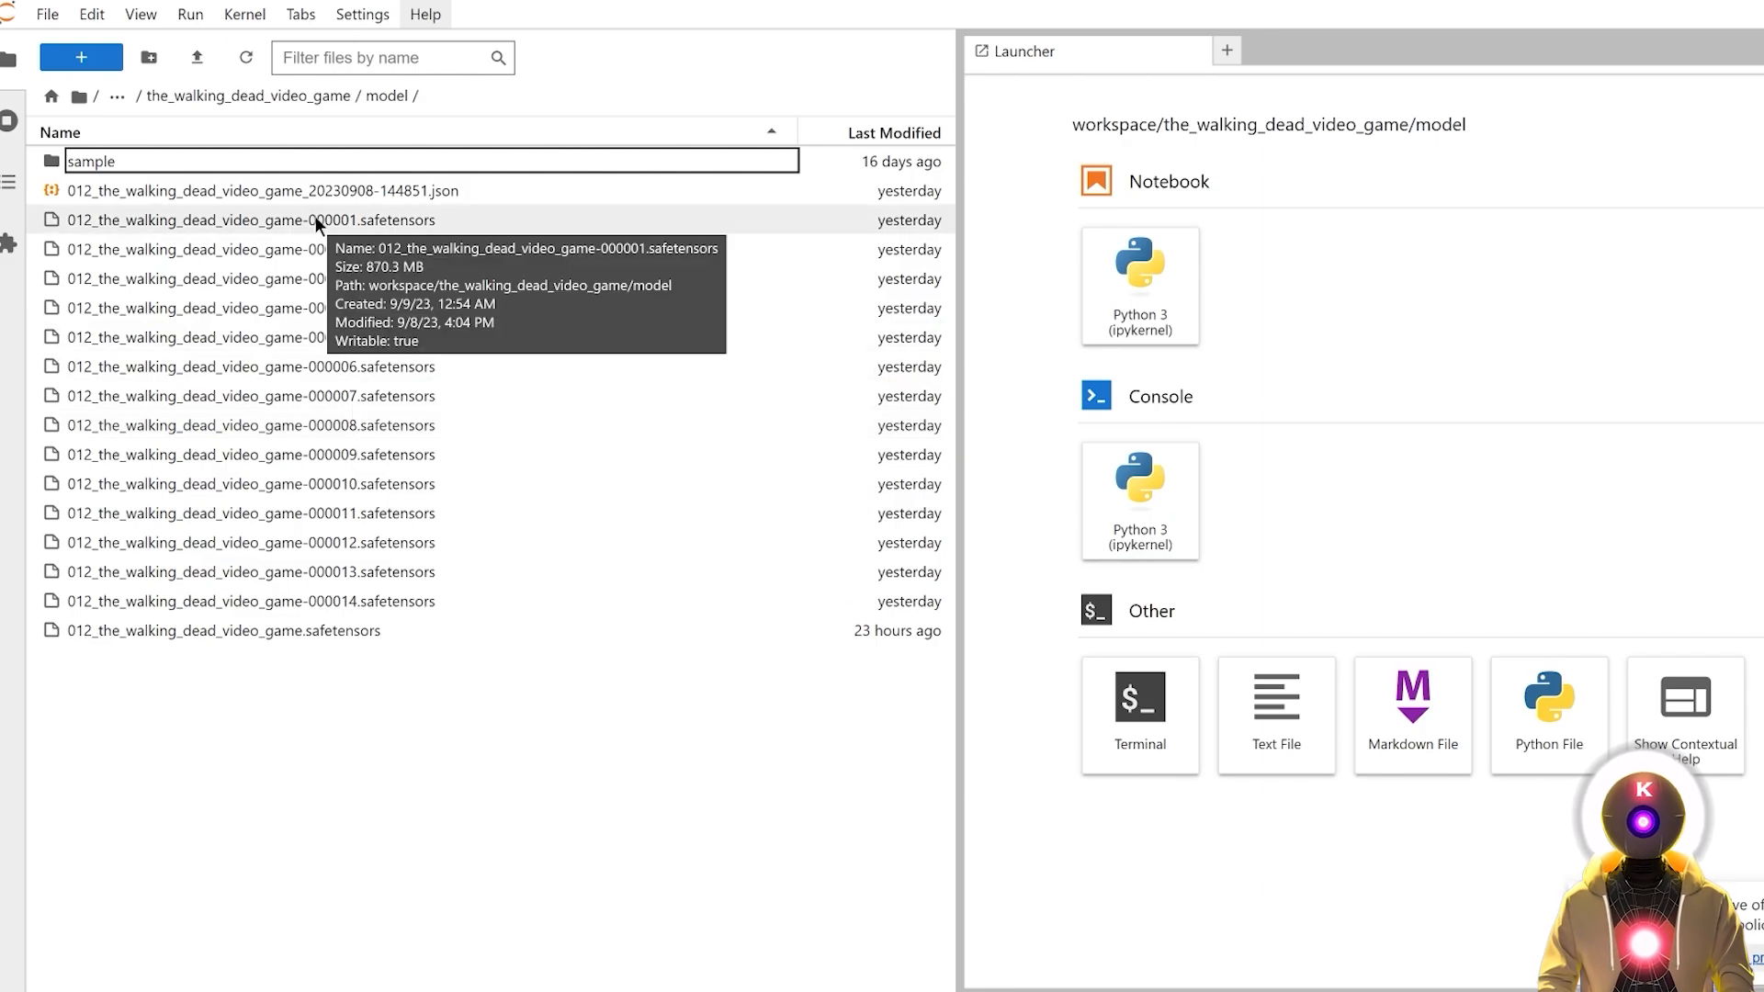
pyautogui.click(316, 219)
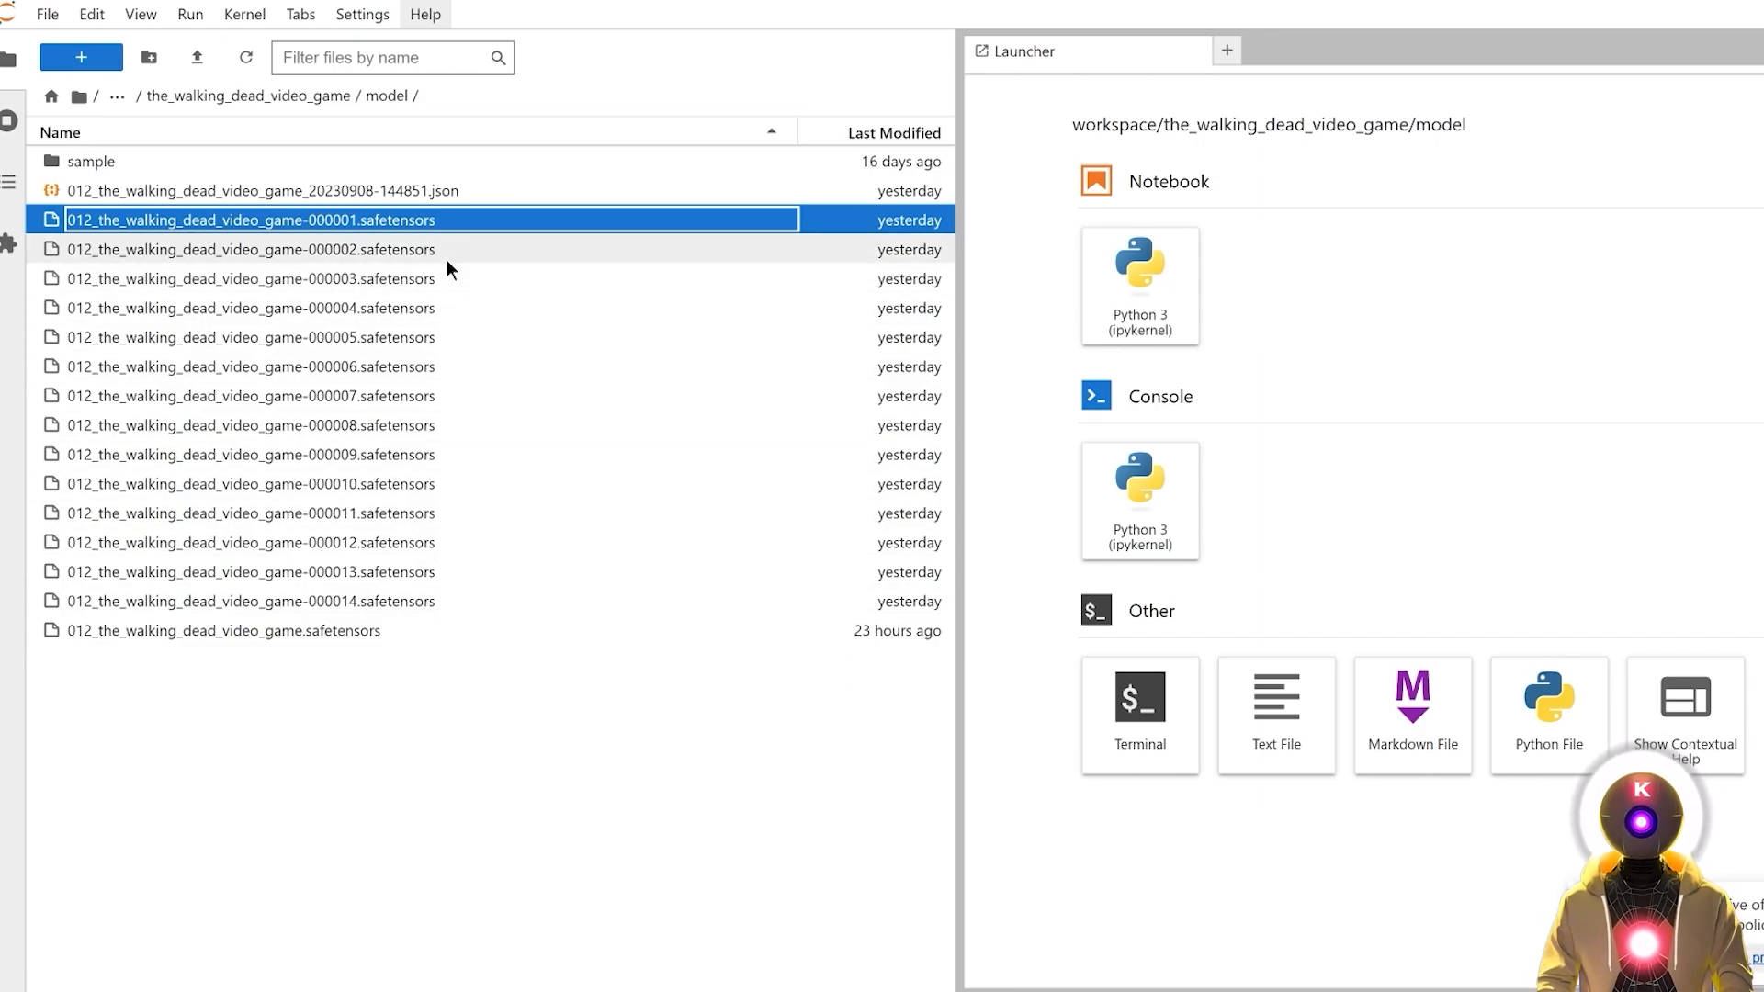
pyautogui.keyDown('shift'); pyautogui.click(367, 633); pyautogui.keyUp('shift')
pyautogui.rightClick(381, 411)
pyautogui.click(426, 553)
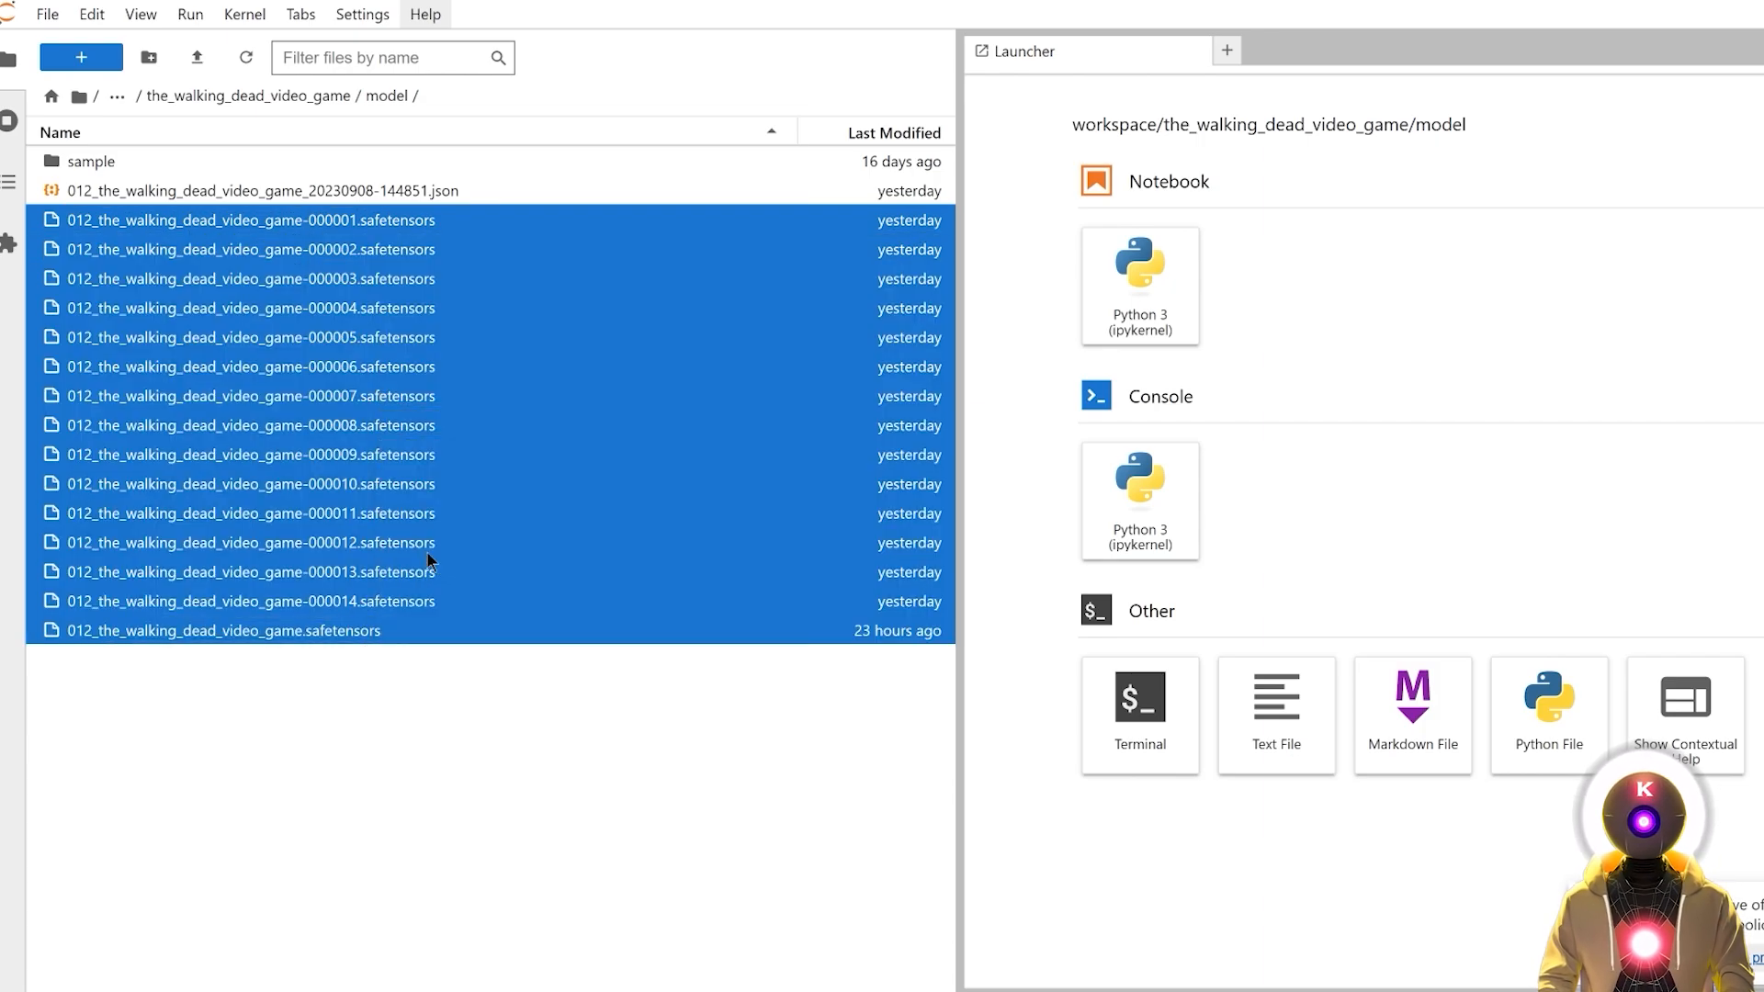
# Step: Paste the copied LoRA files into the stable-diffusion-webui/models/Lora folder of the workspace
pyautogui.click(203, 99)
pyautogui.click(138, 96)
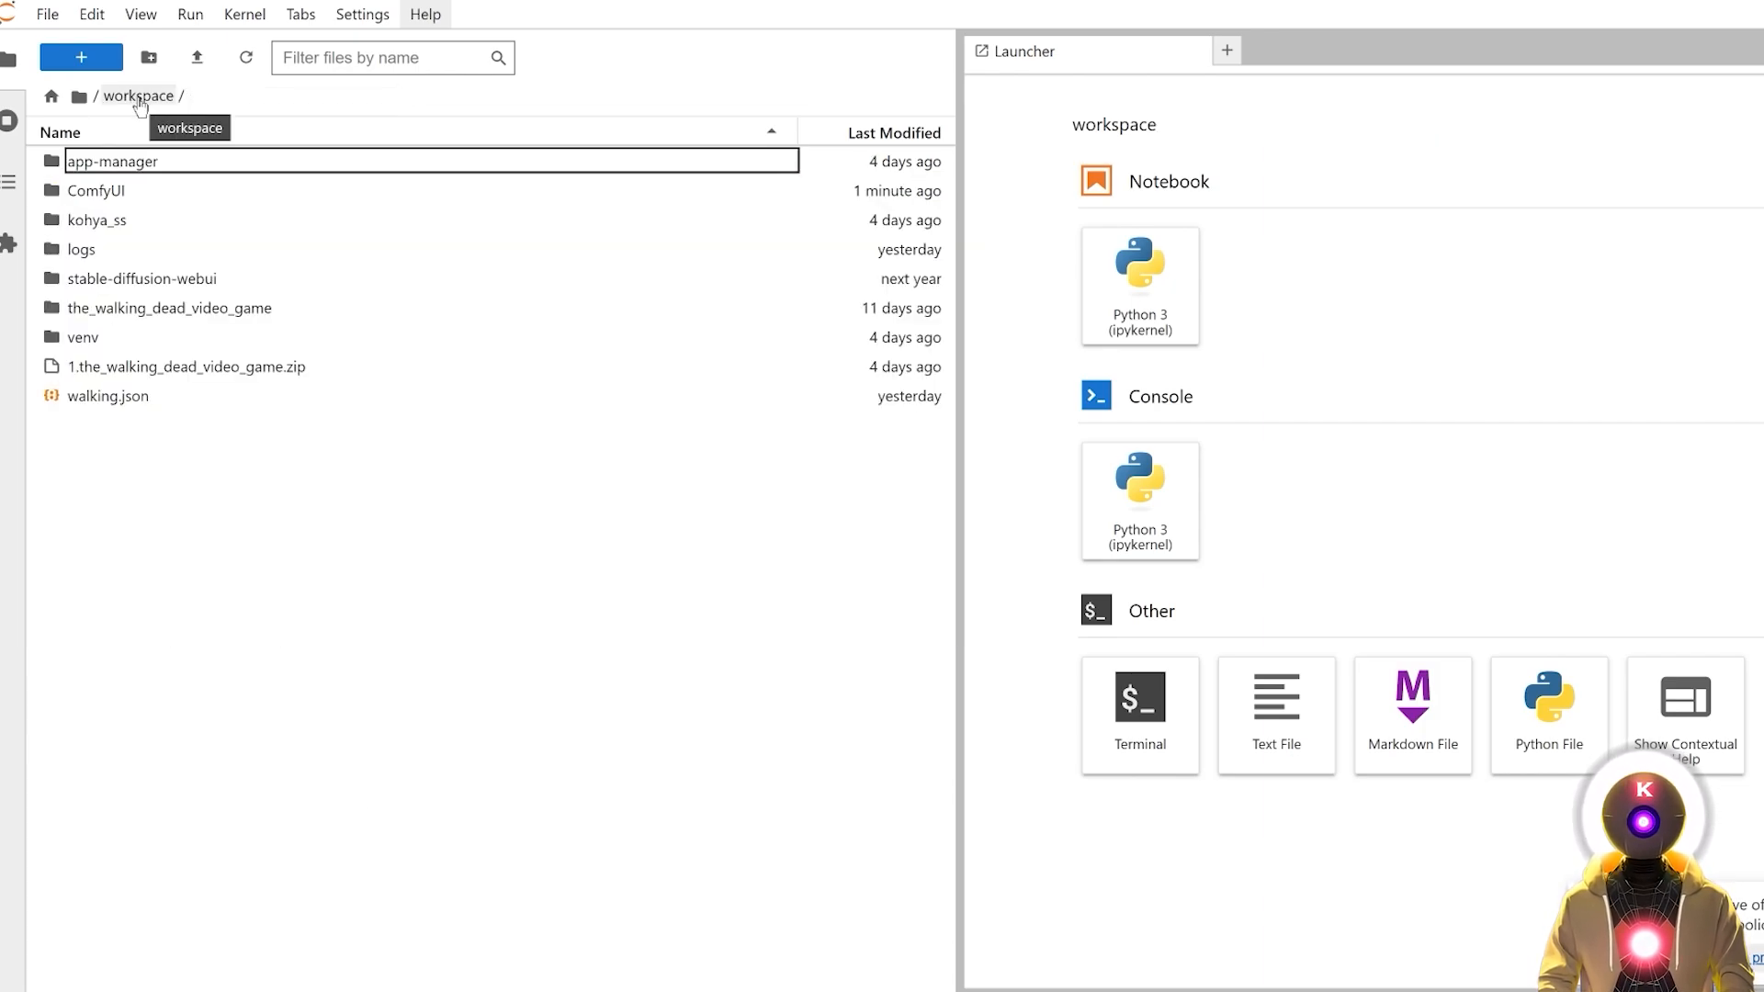
pyautogui.doubleClick(140, 278)
pyautogui.doubleClick(114, 396)
pyautogui.doubleClick(93, 484)
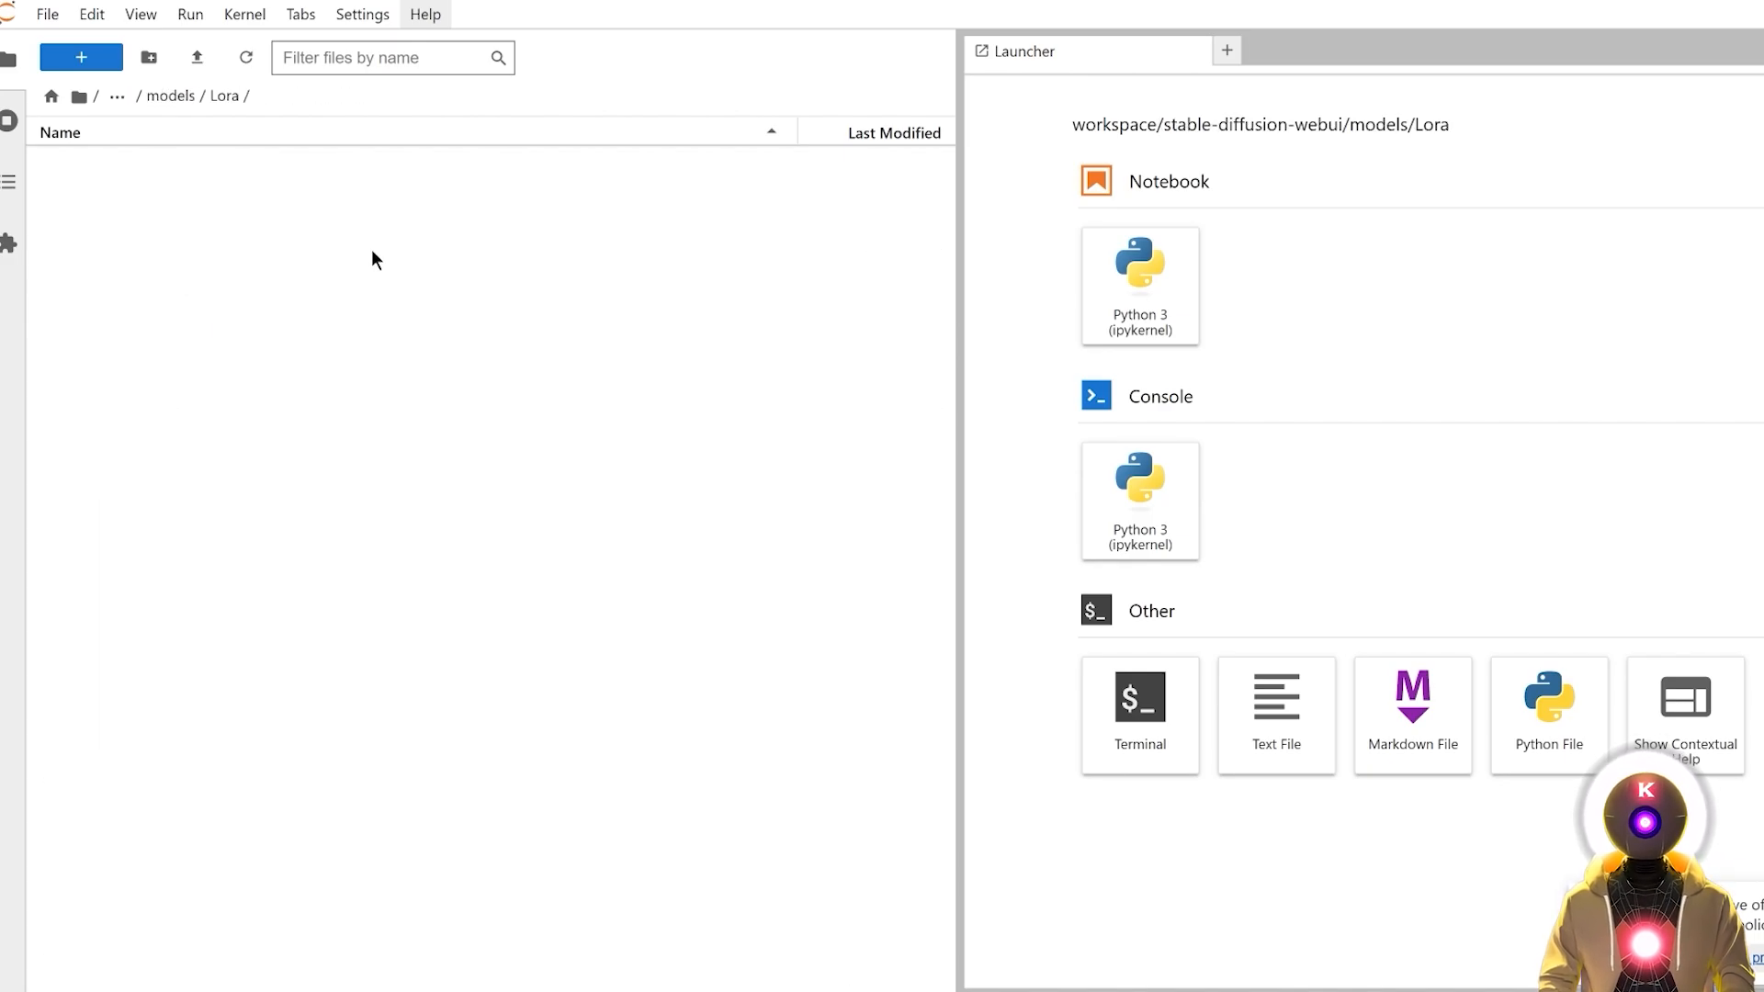
pyautogui.rightClick(373, 253)
pyautogui.click(423, 269)
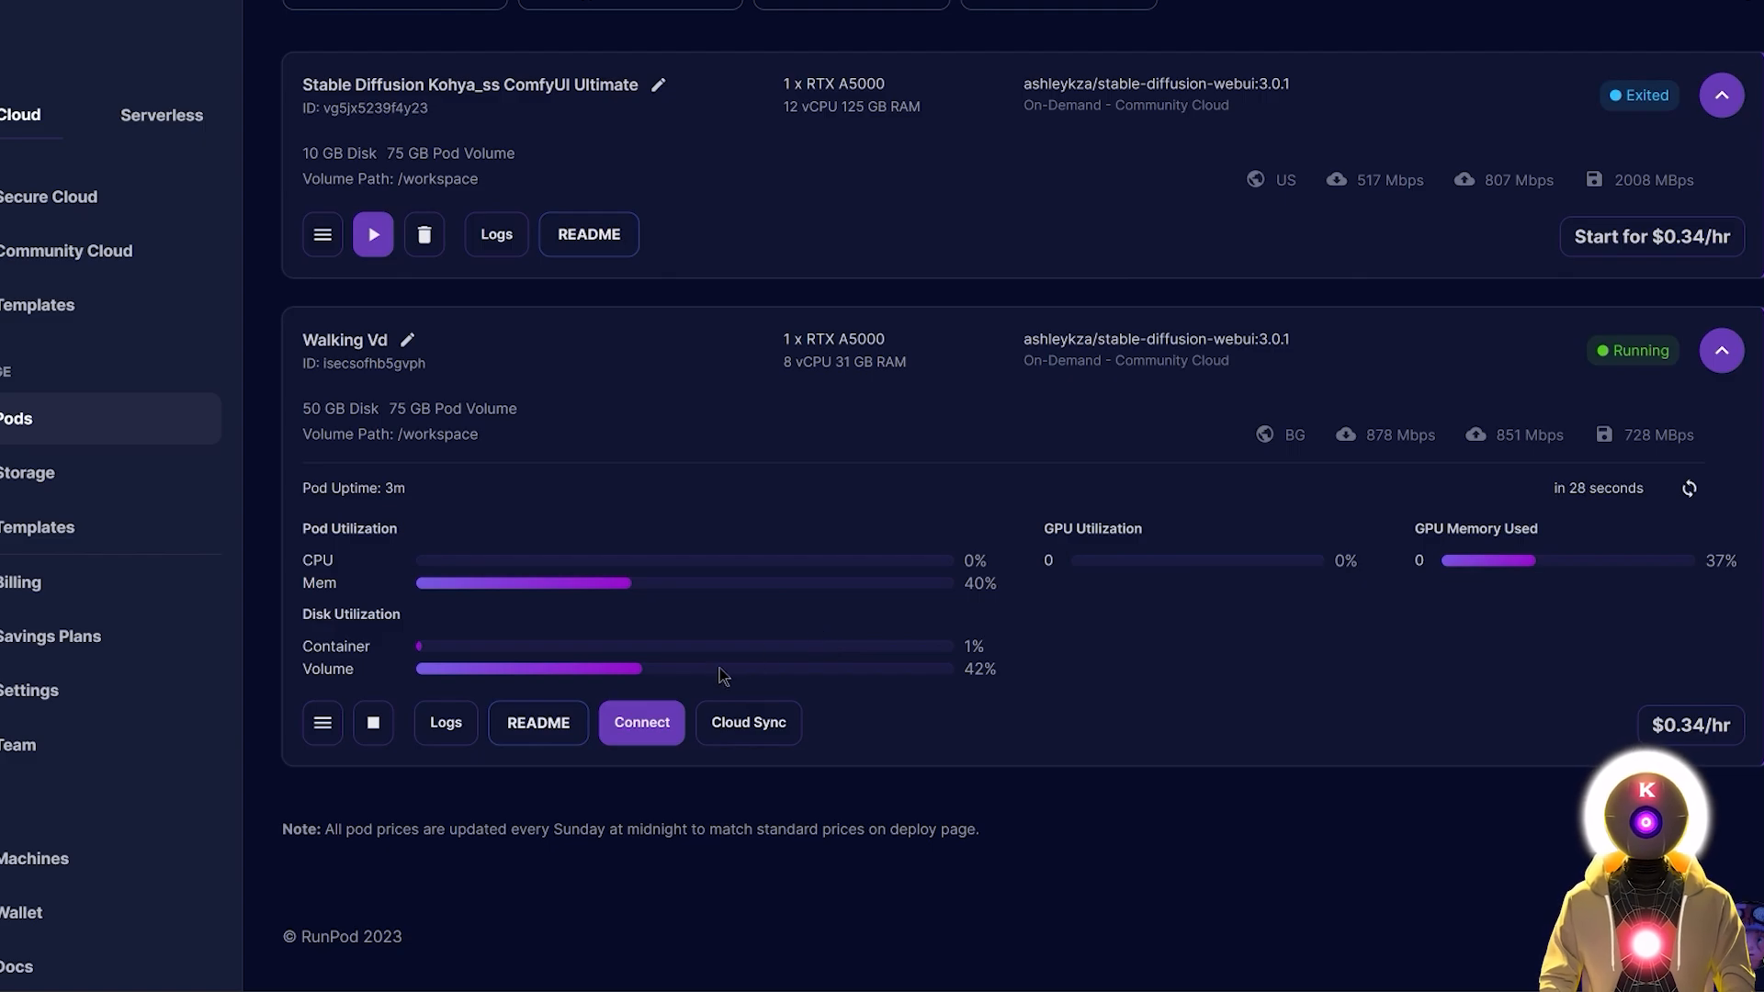
# Step: Connect to the running pod's HTTP service on port 3000 and check the phrase "the walking dead video game style" in the prompt
pyautogui.click(652, 722)
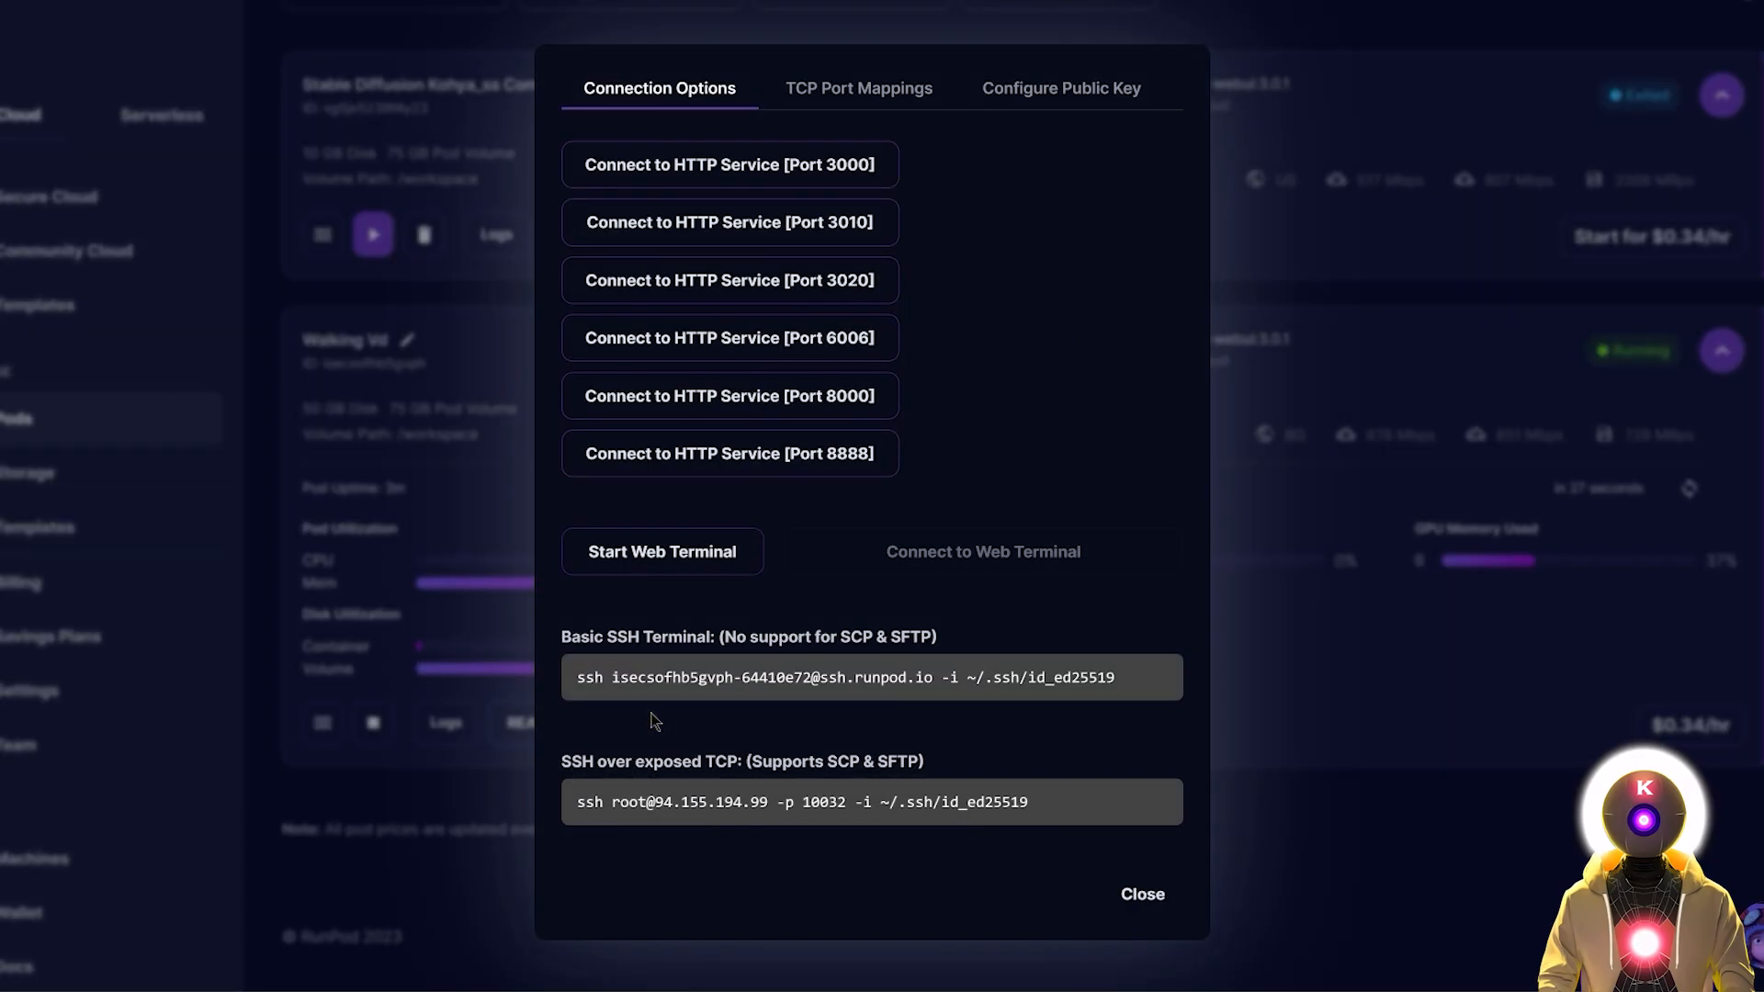
pyautogui.click(837, 172)
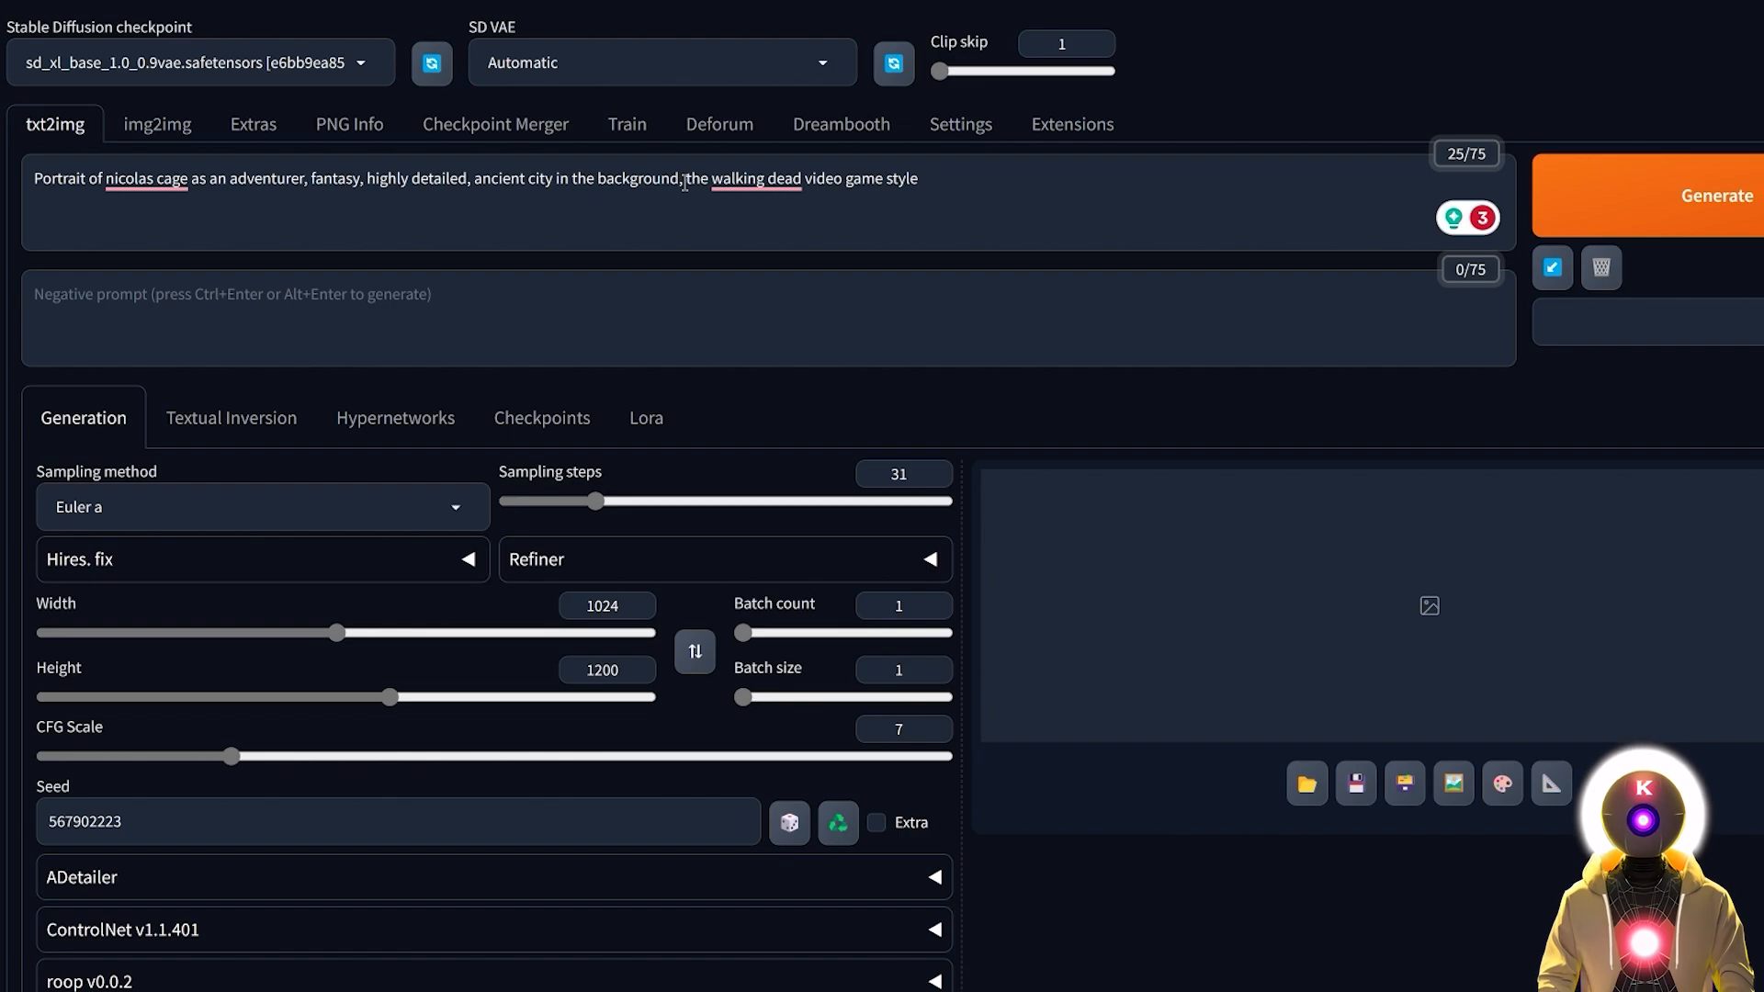
pyautogui.moveTo(685, 184); pyautogui.dragTo(918, 181)
pyautogui.click(918, 181)
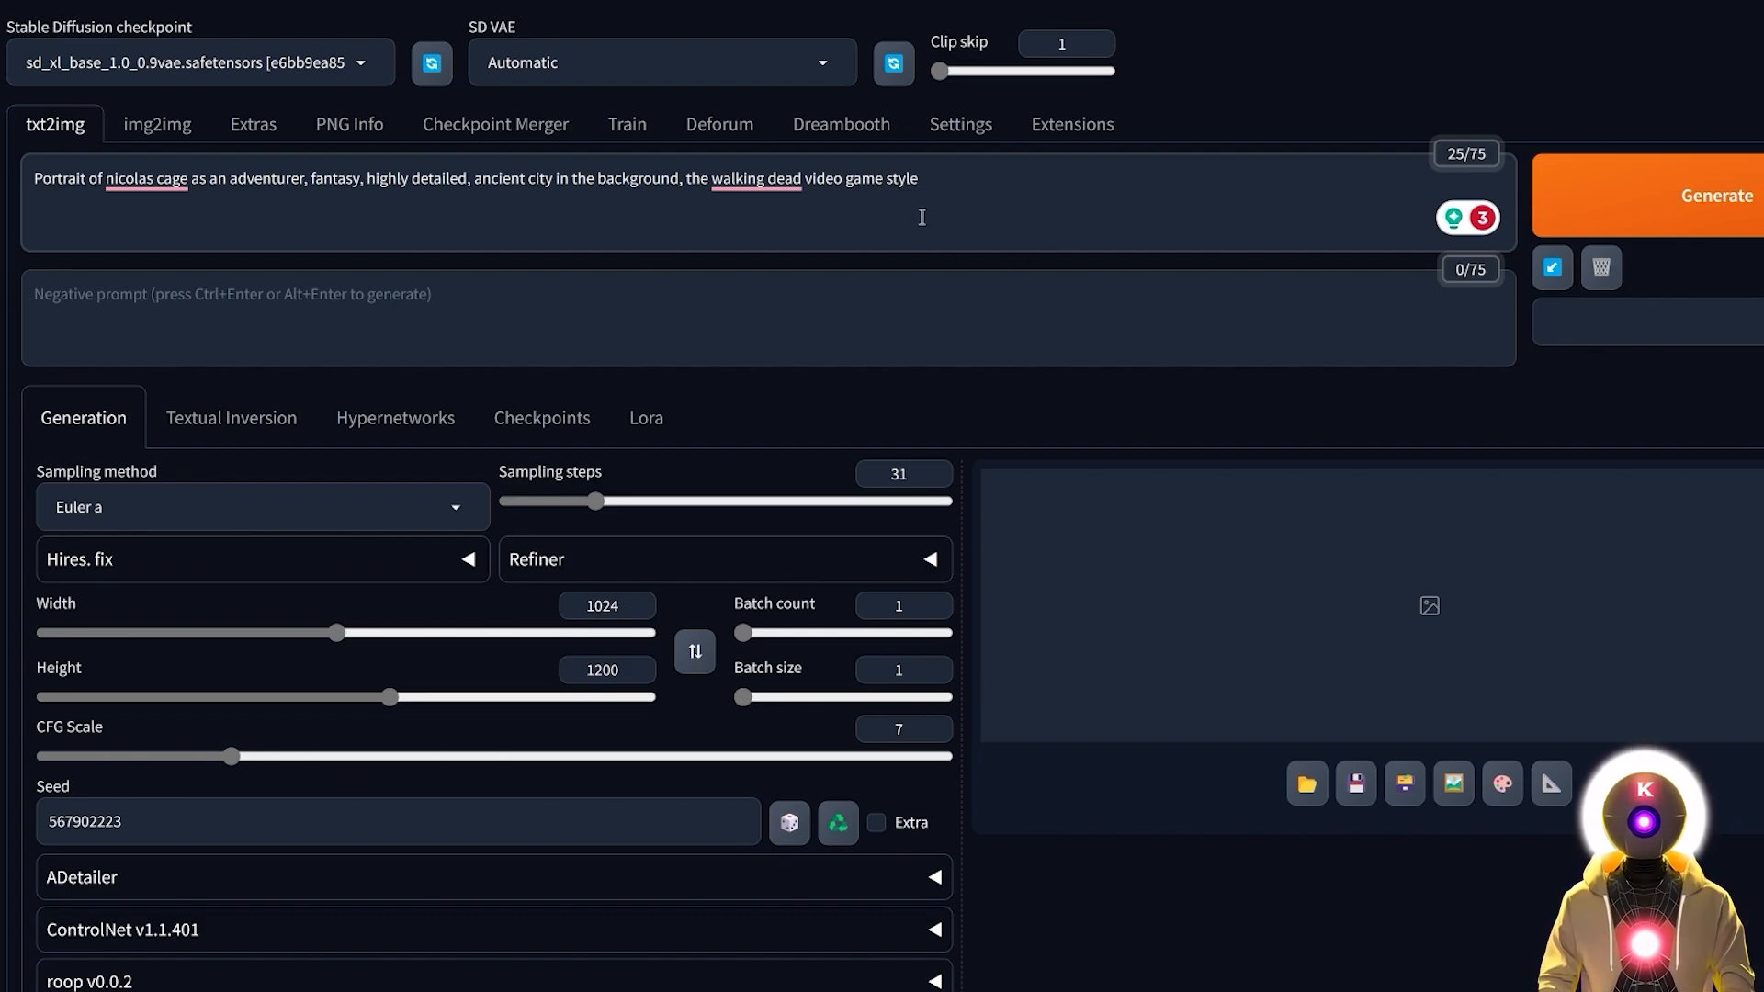
# Step: Refresh the Lora list and add every 012_the_walking_dead_video_game LoRA, 000001 through 000014 plus the unnumbered one, to the prompt
pyautogui.click(652, 420)
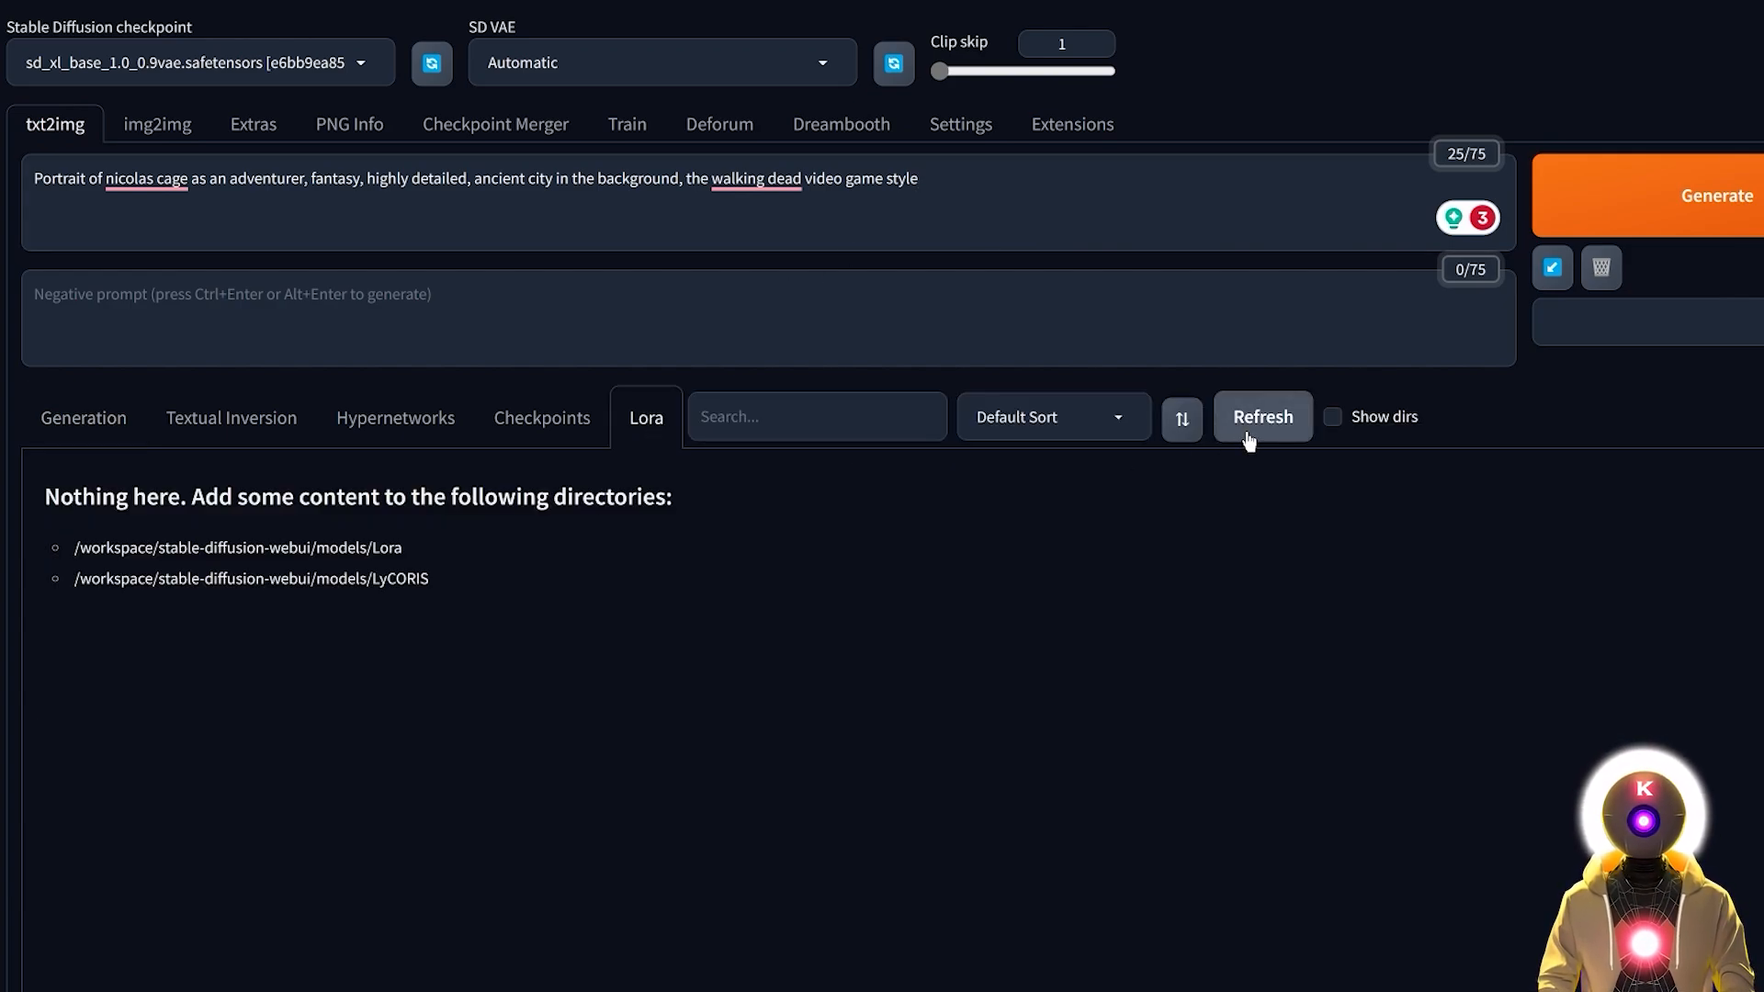
pyautogui.click(1247, 435)
pyautogui.click(228, 685)
pyautogui.click(474, 668)
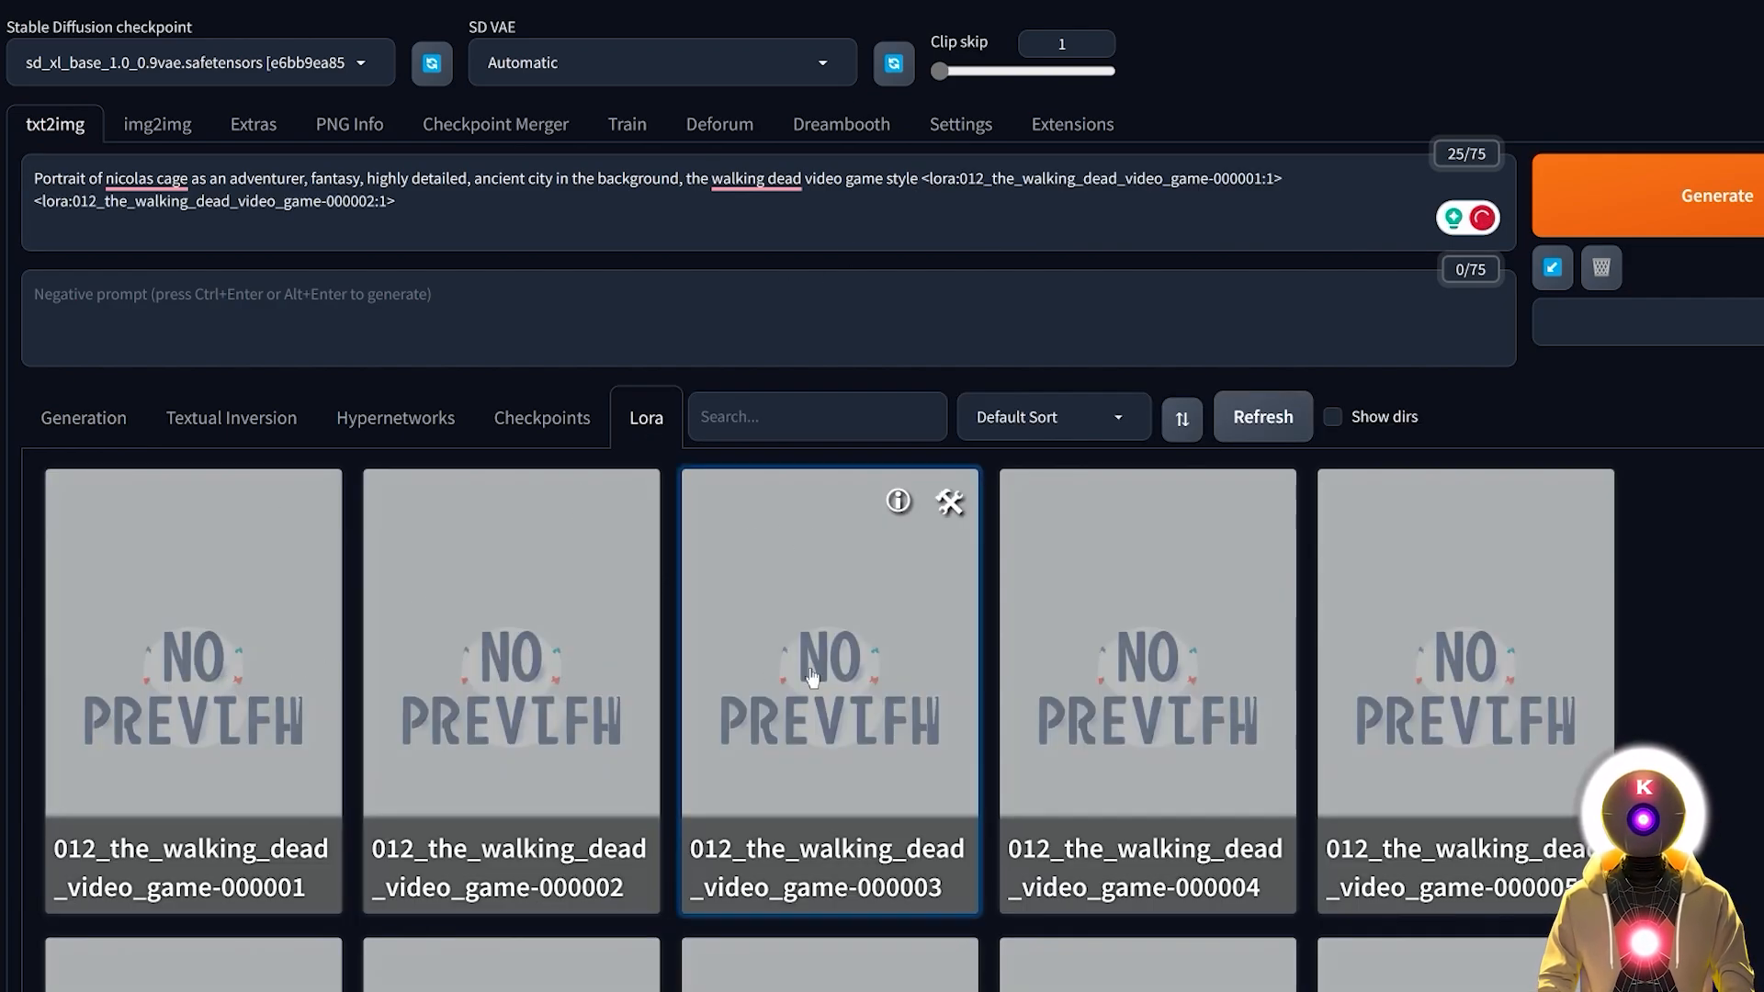
pyautogui.click(813, 678)
pyautogui.click(1150, 684)
pyautogui.click(1355, 670)
pyautogui.scroll(-3, 826, 735)
pyautogui.click(261, 835)
pyautogui.click(511, 826)
pyautogui.click(830, 826)
pyautogui.click(1148, 827)
pyautogui.click(1465, 827)
pyautogui.scroll(-2, 1465, 781)
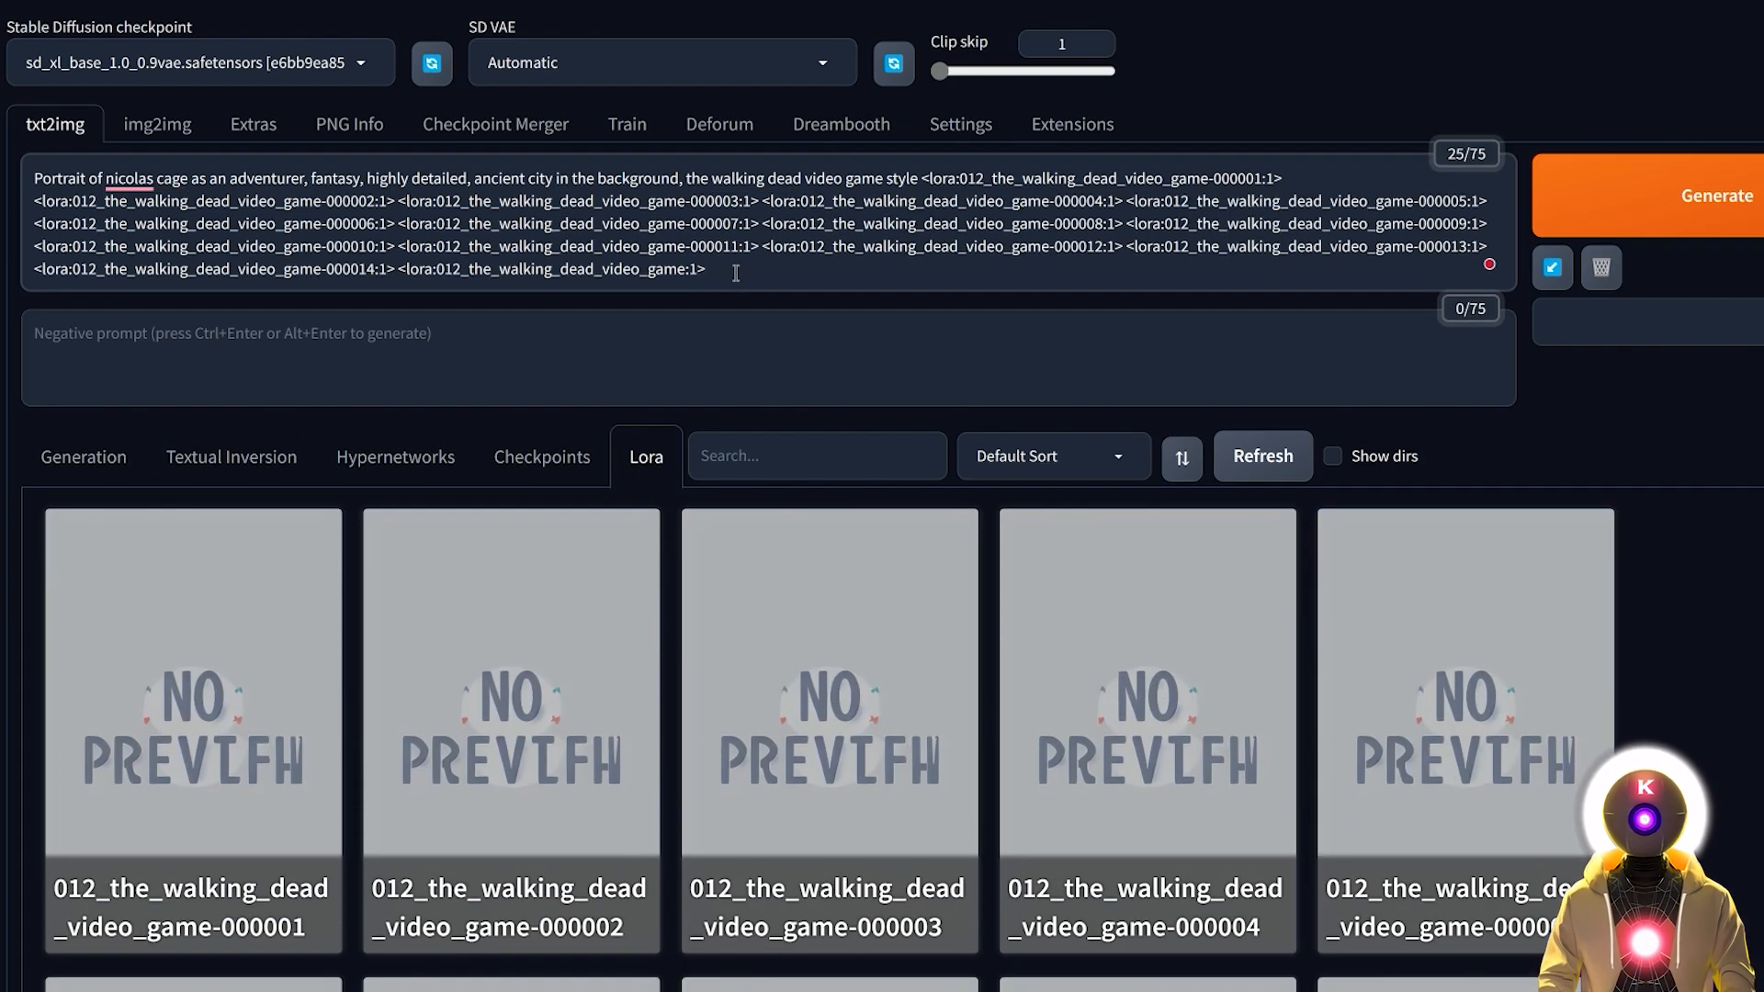
# Step: Select all the LoRA tags following "the walking dead video game style" in the prompt
pyautogui.moveTo(707, 269); pyautogui.dragTo(914, 186)
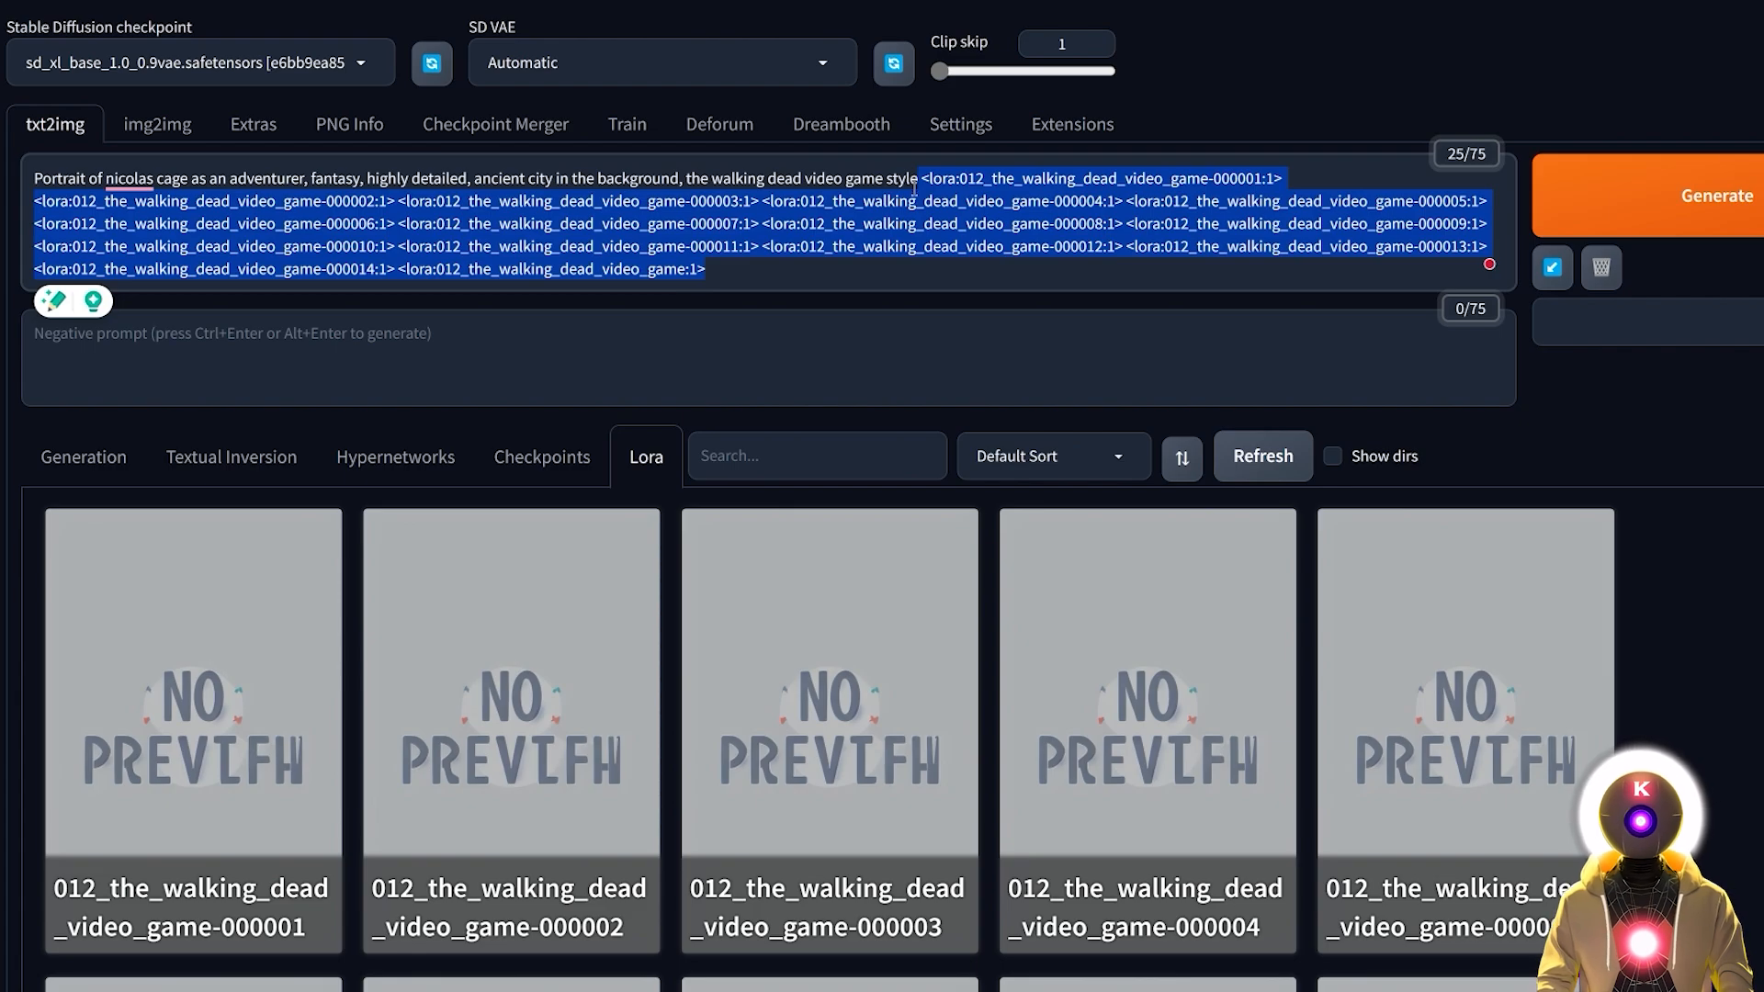
pyautogui.click(787, 246)
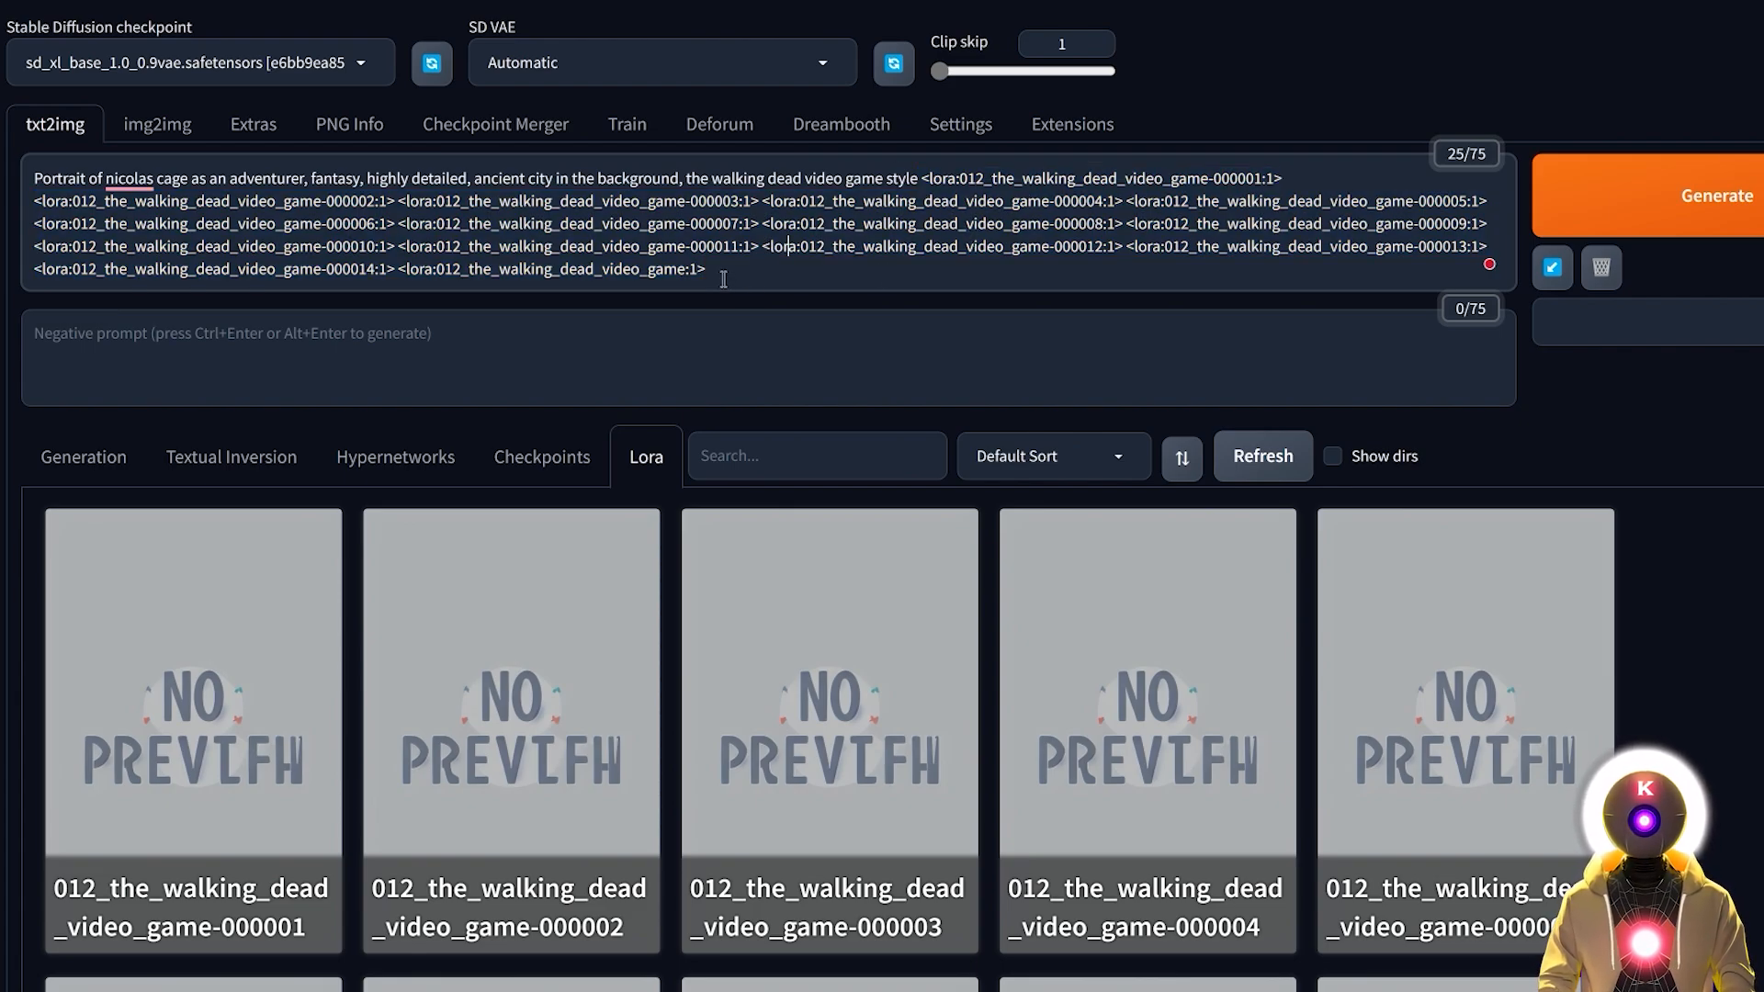
pyautogui.moveTo(707, 269); pyautogui.dragTo(923, 173)
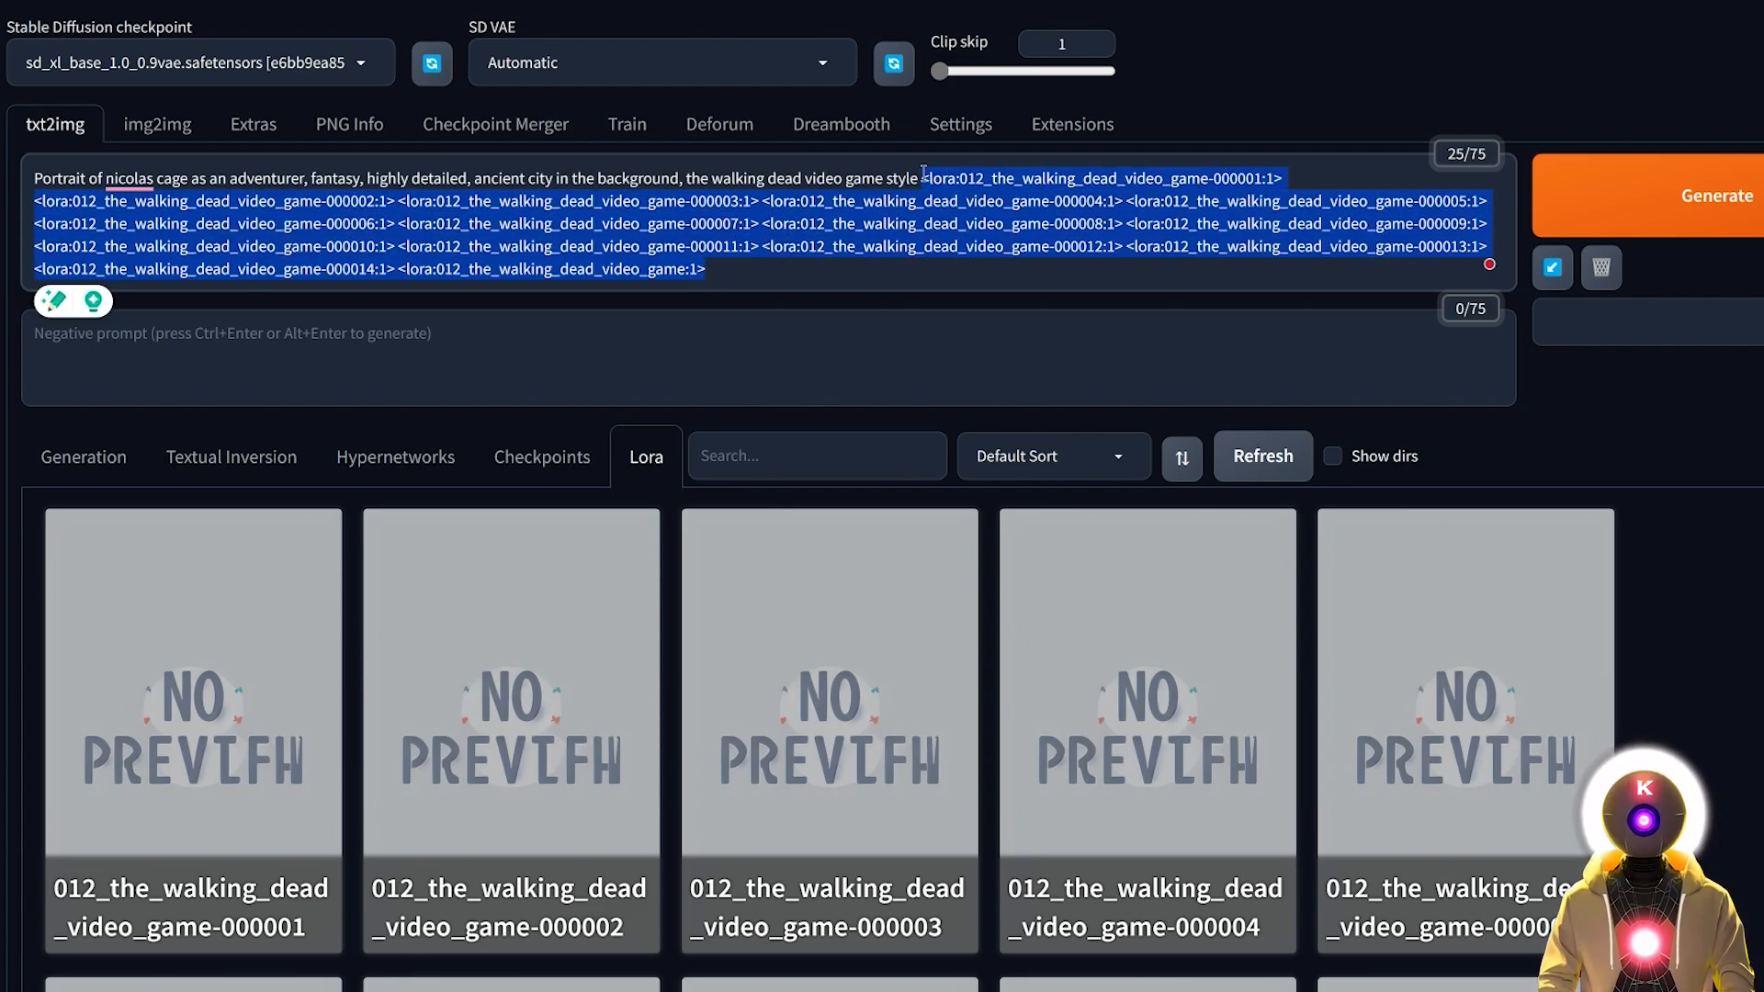